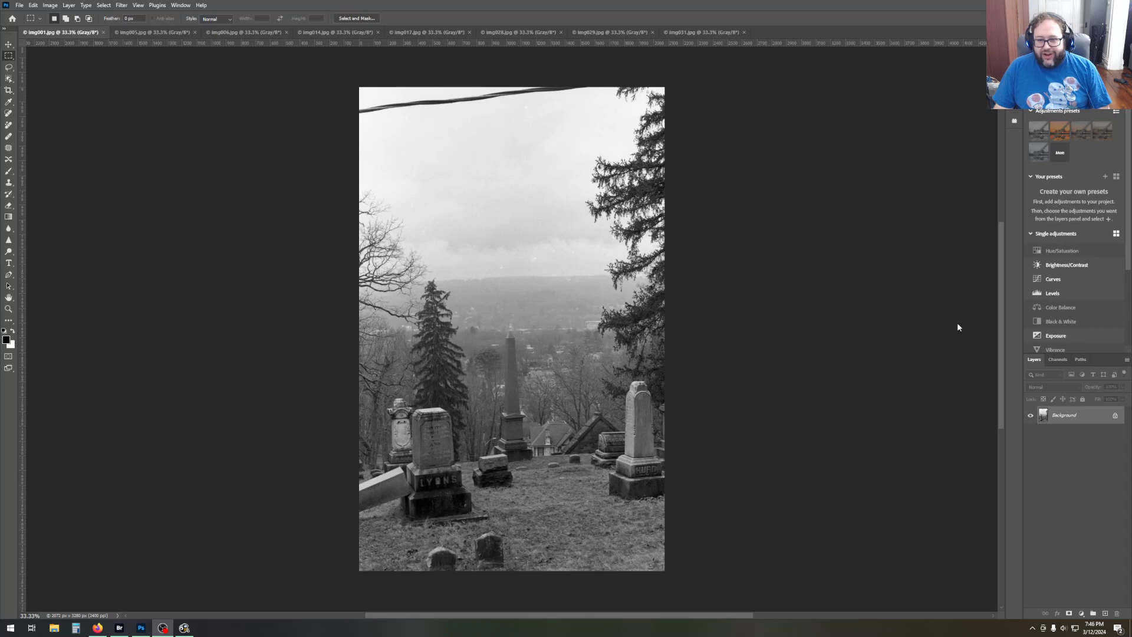
Convert the grayscale cemetery photo img001.jpg to RGB Color mode.
click(34, 6)
mouse_move(69, 10)
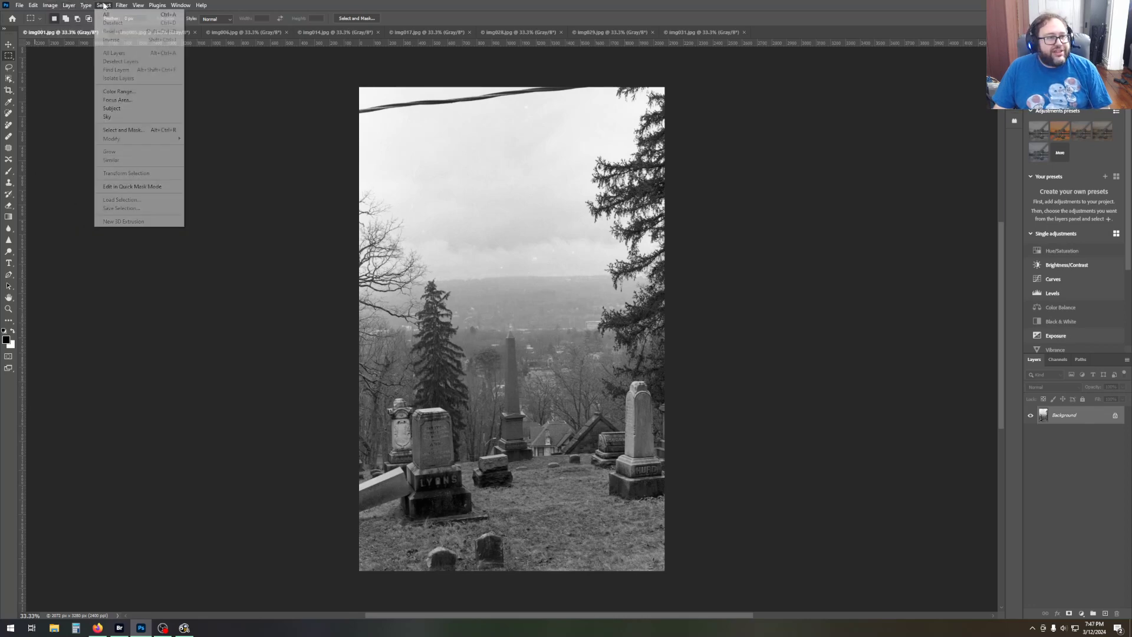
click(69, 6)
click(69, 6)
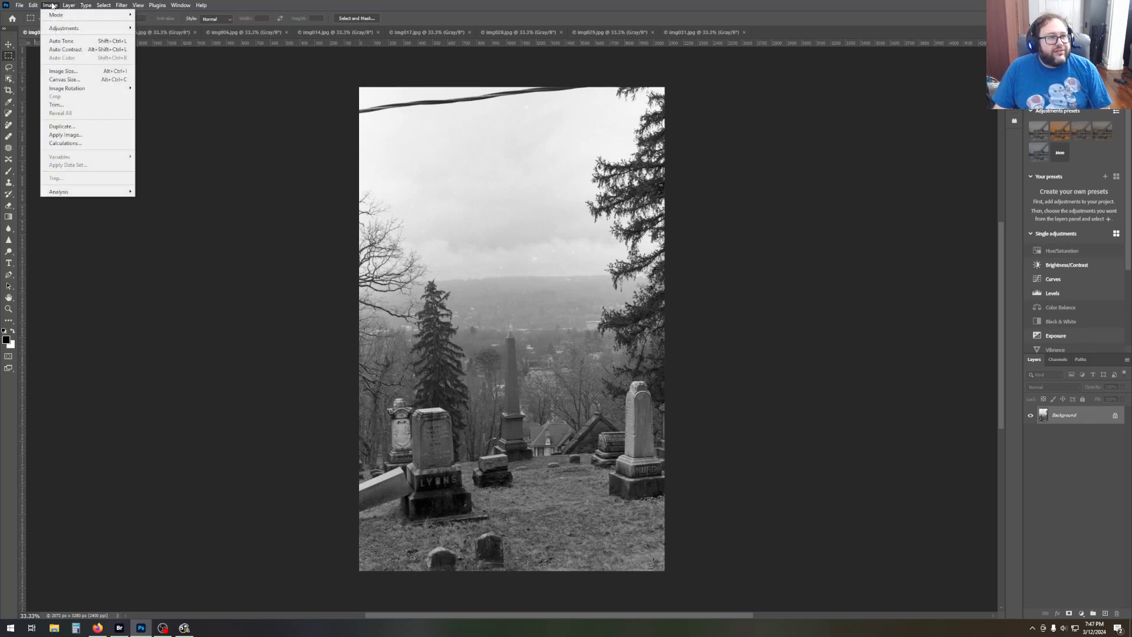
mouse_move(57, 14)
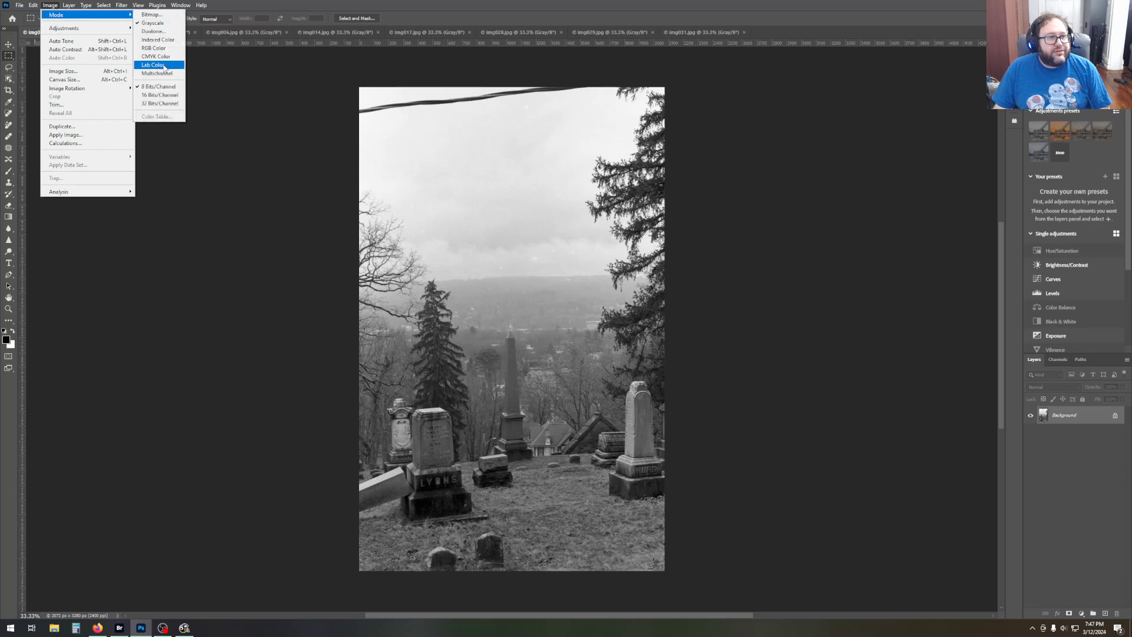
click(155, 48)
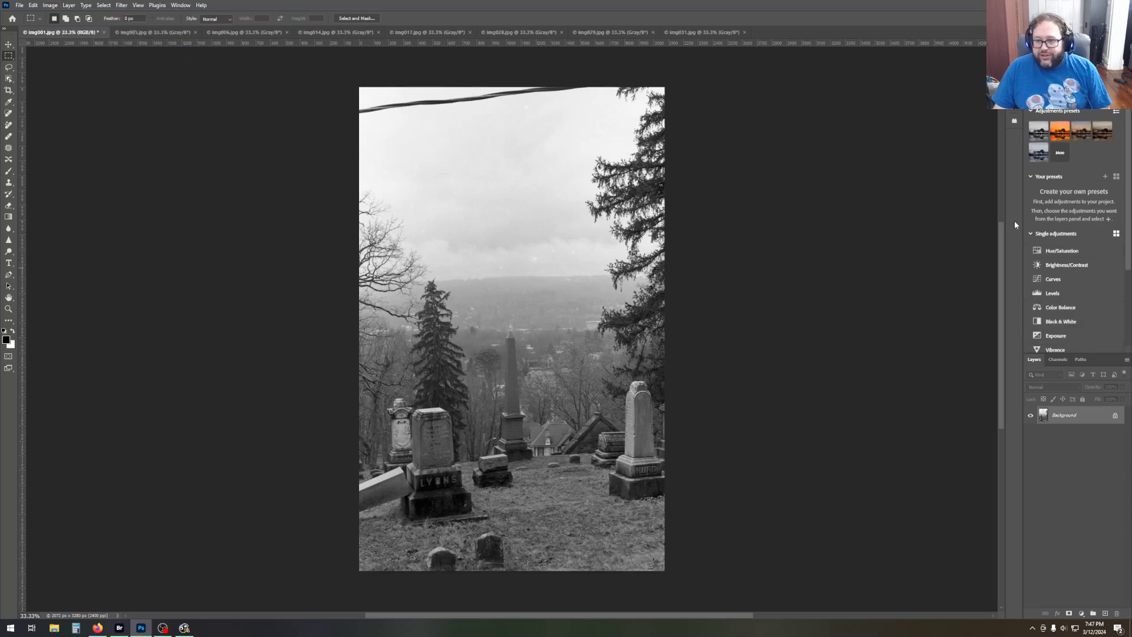
Duplicate the Background layer as "Background copy" within the same document.
right_click(1088, 416)
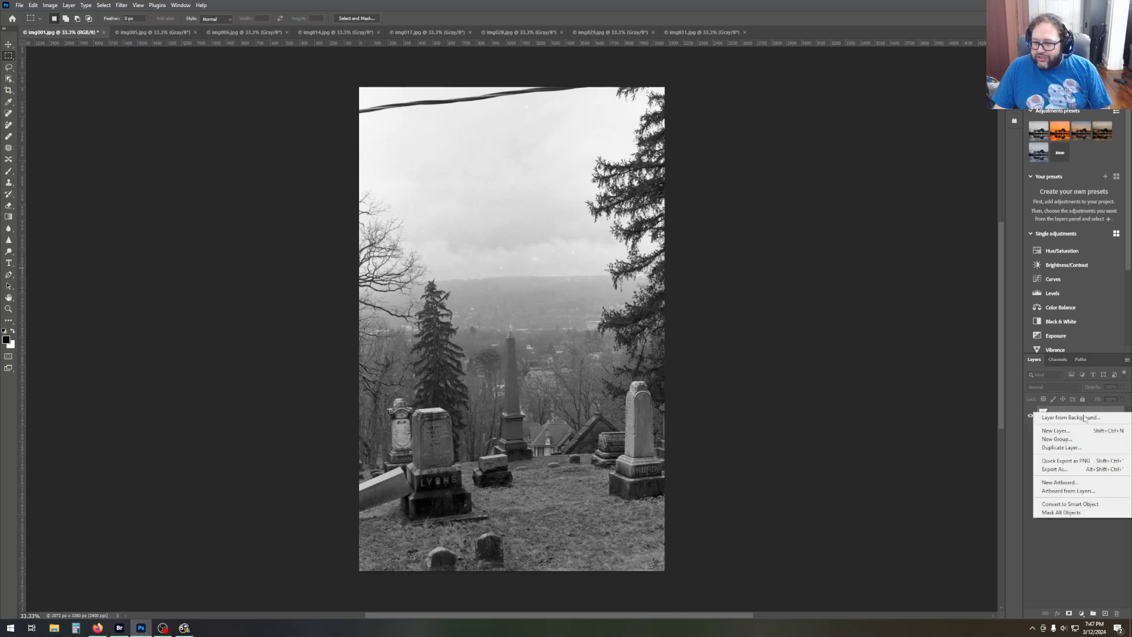
click(1074, 448)
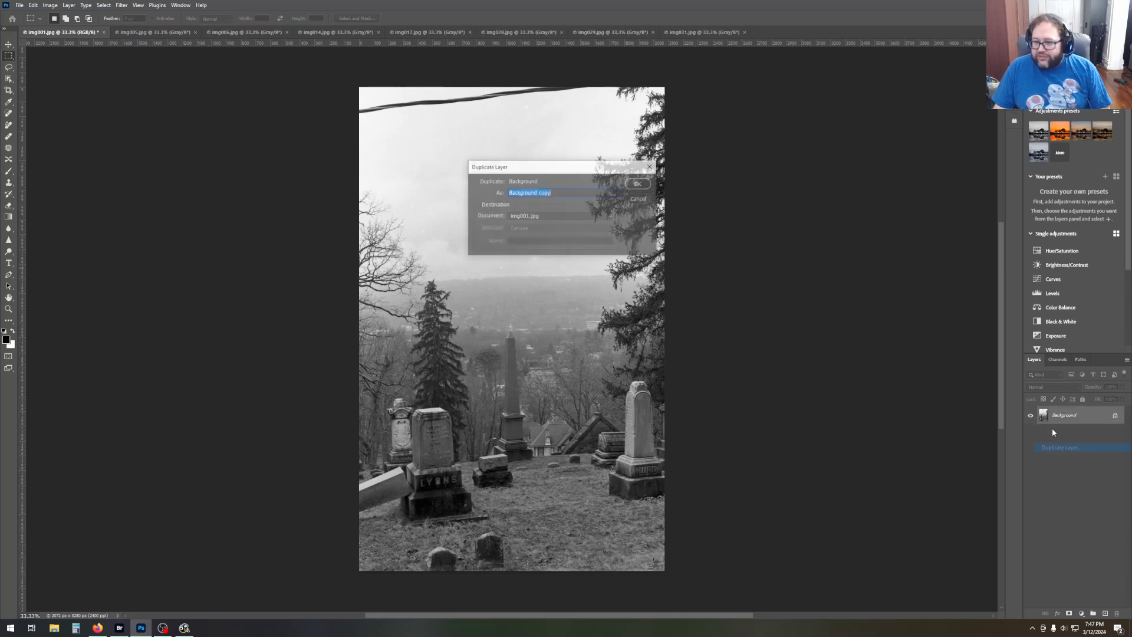
click(640, 184)
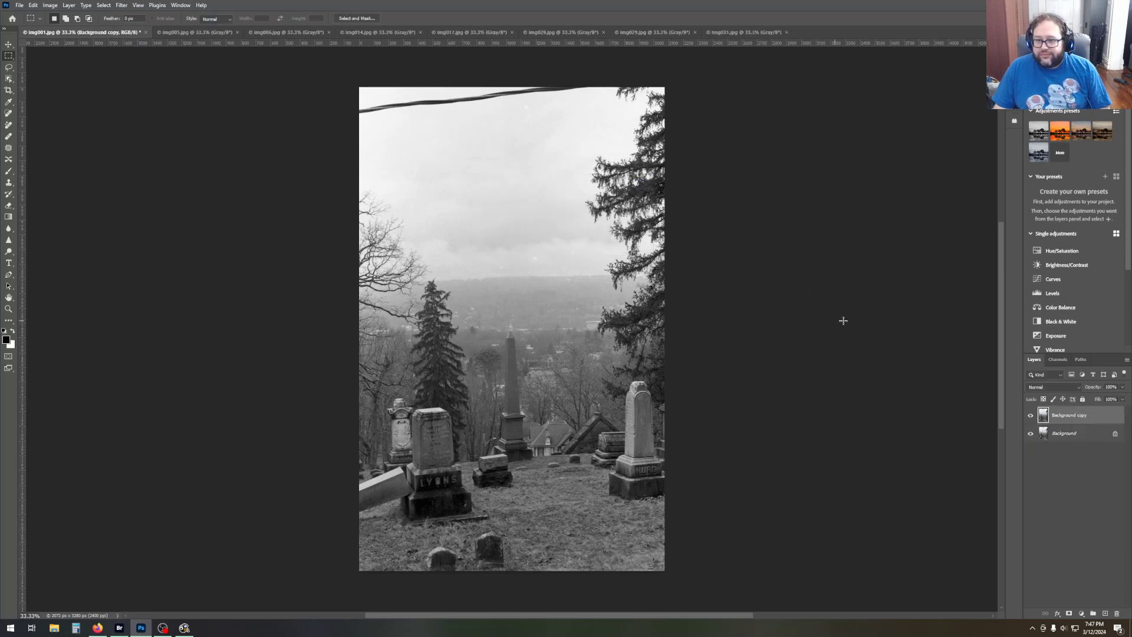
Add a Curves adjustment layer above the copy, pulling the white point slightly inward with output 255 and keeping the black point at 0.
click(1064, 279)
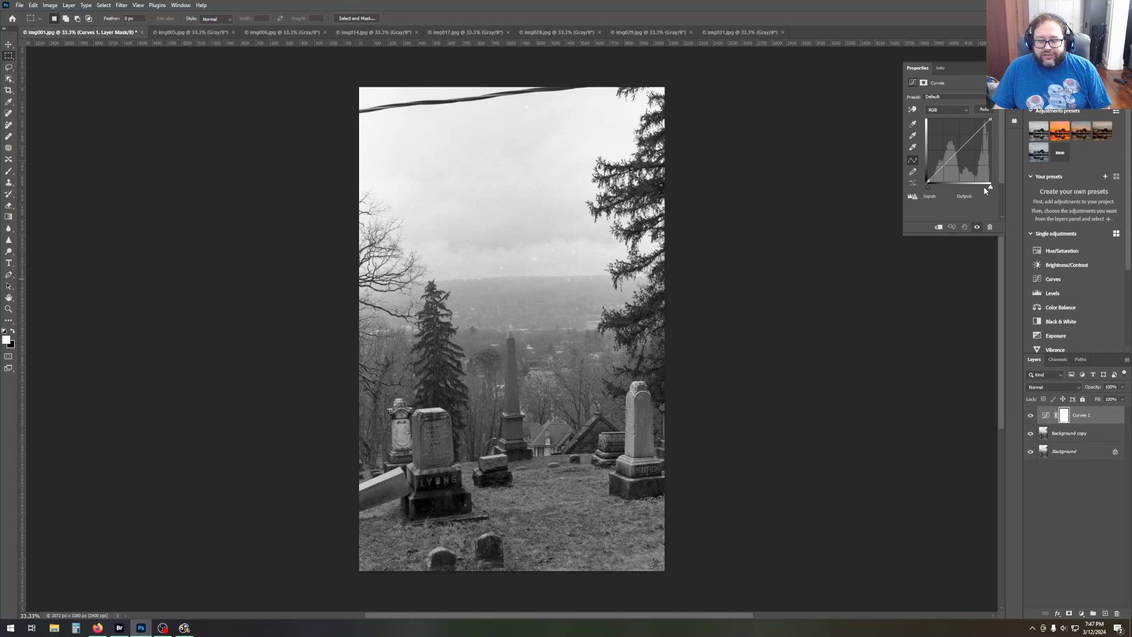
click(991, 188)
drag(992, 189, 989, 189)
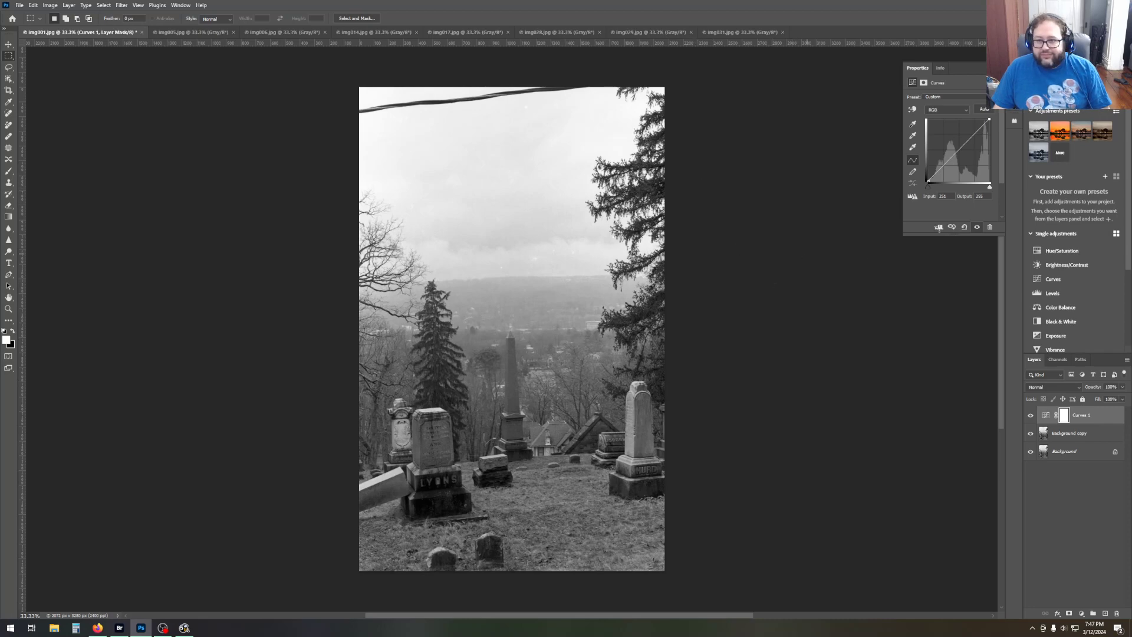
drag(928, 188, 893, 199)
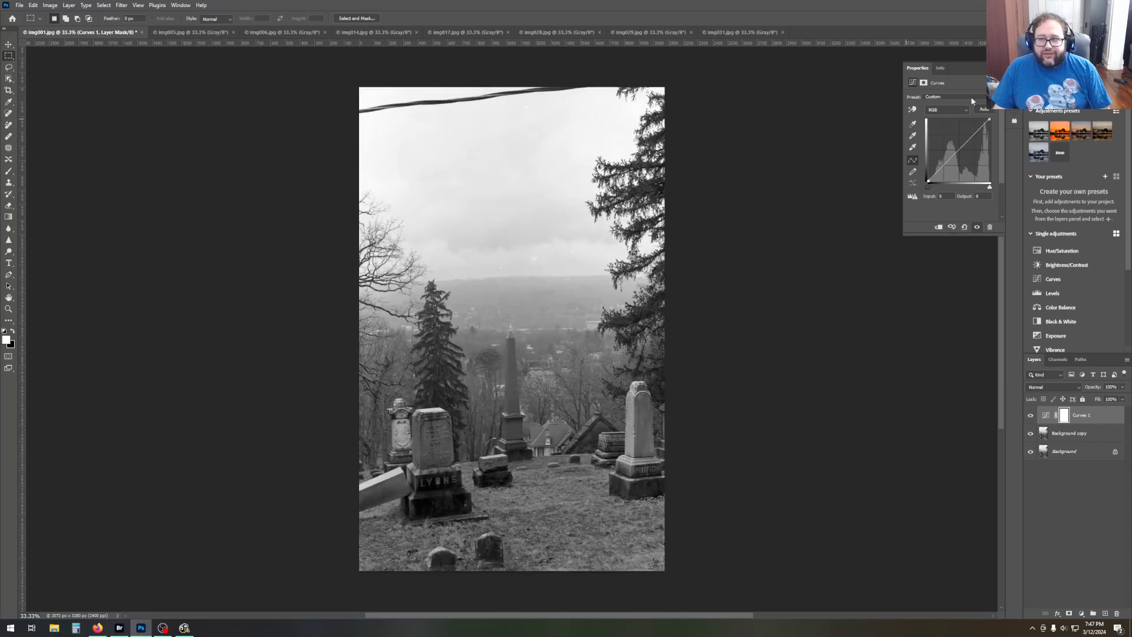
click(993, 68)
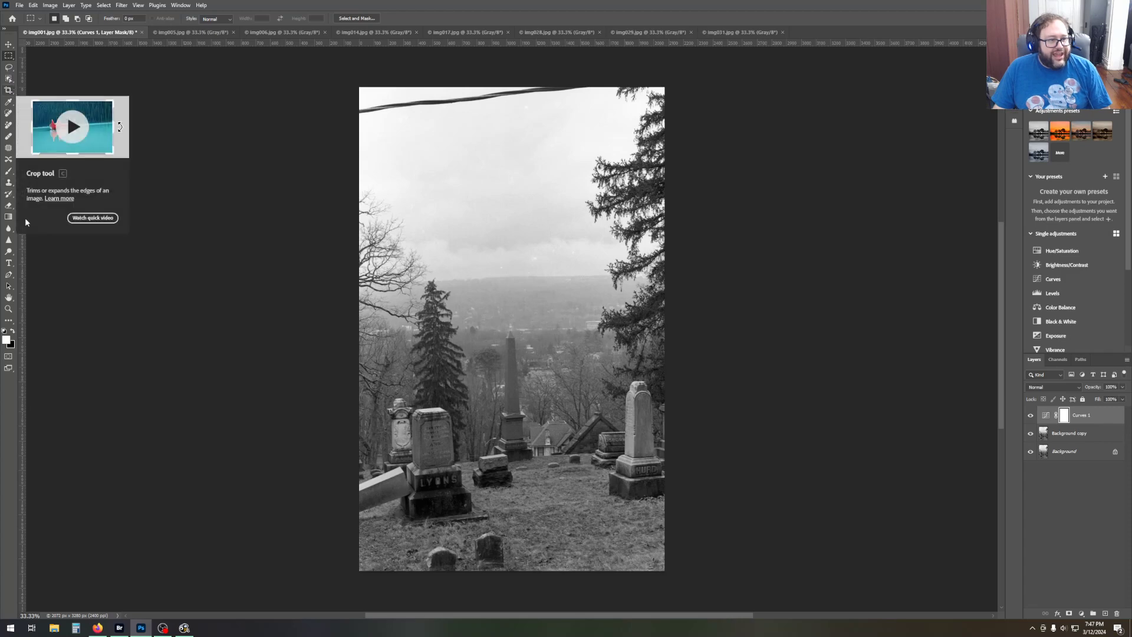
Remove the white dust spots from the cloudy sky on the Background copy layer with the Clone Stamp tool.
click(8, 309)
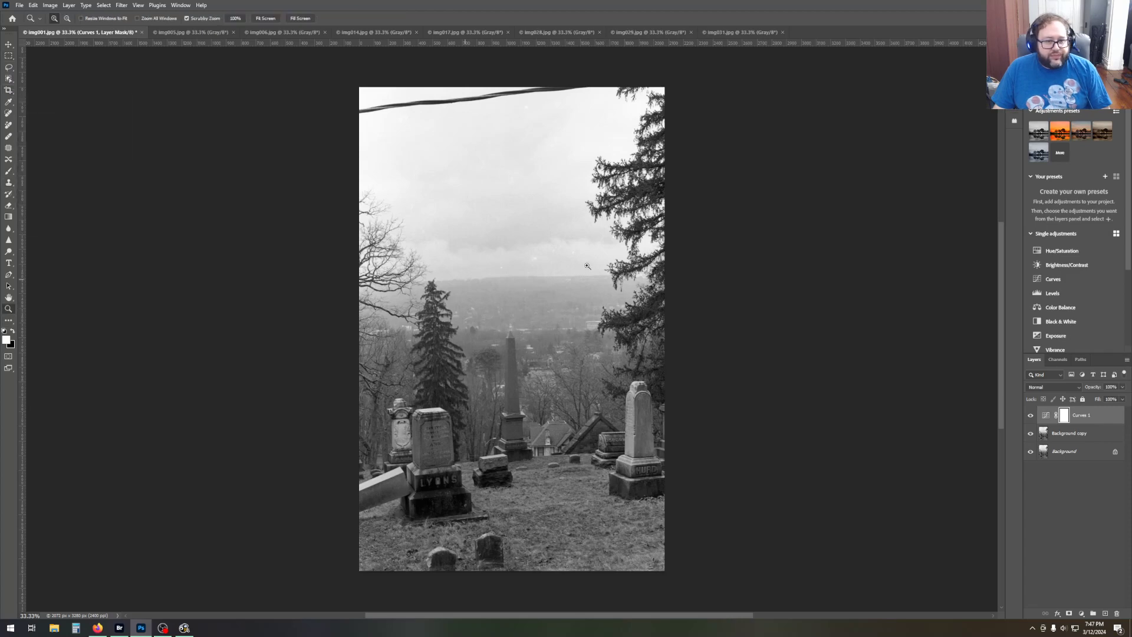
click(547, 268)
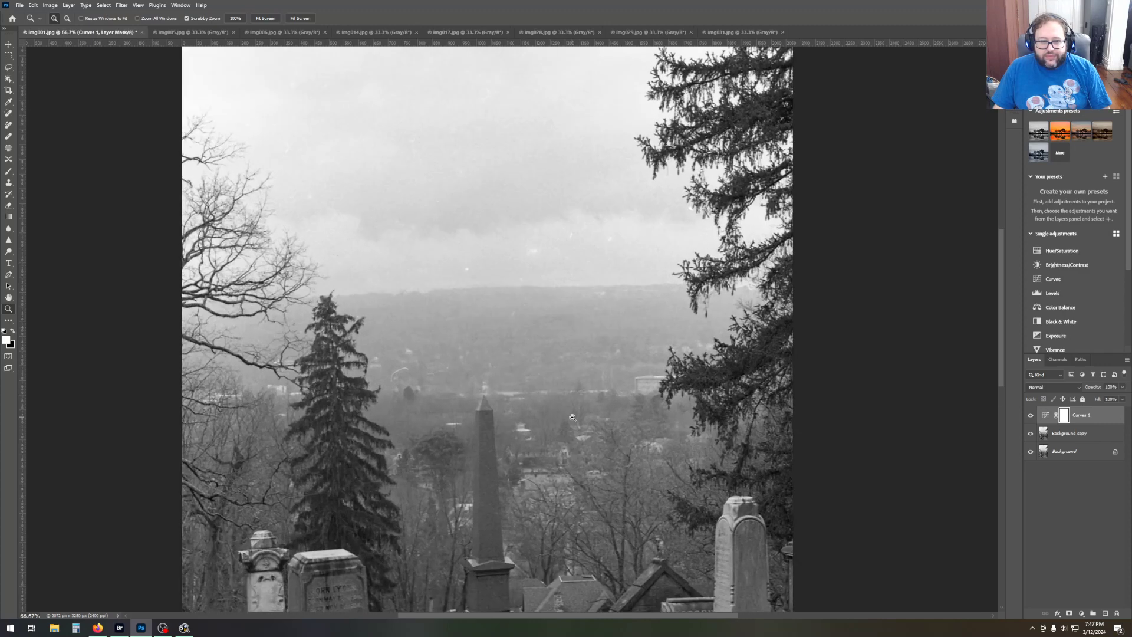
scroll(572, 417, up, 5)
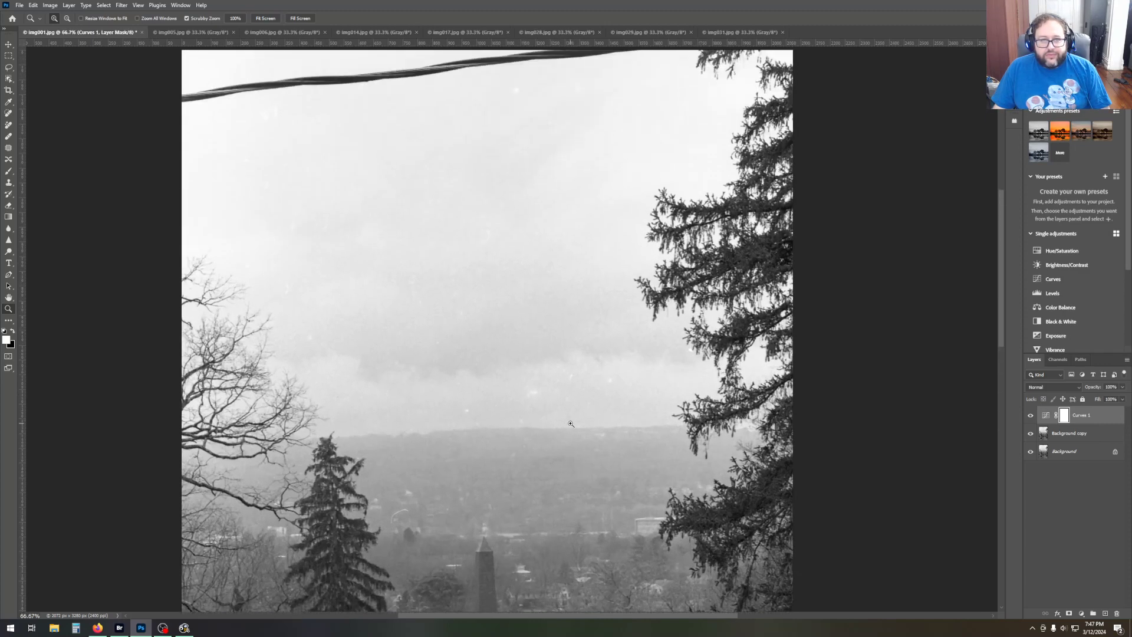
scroll(339, 384, down, 4)
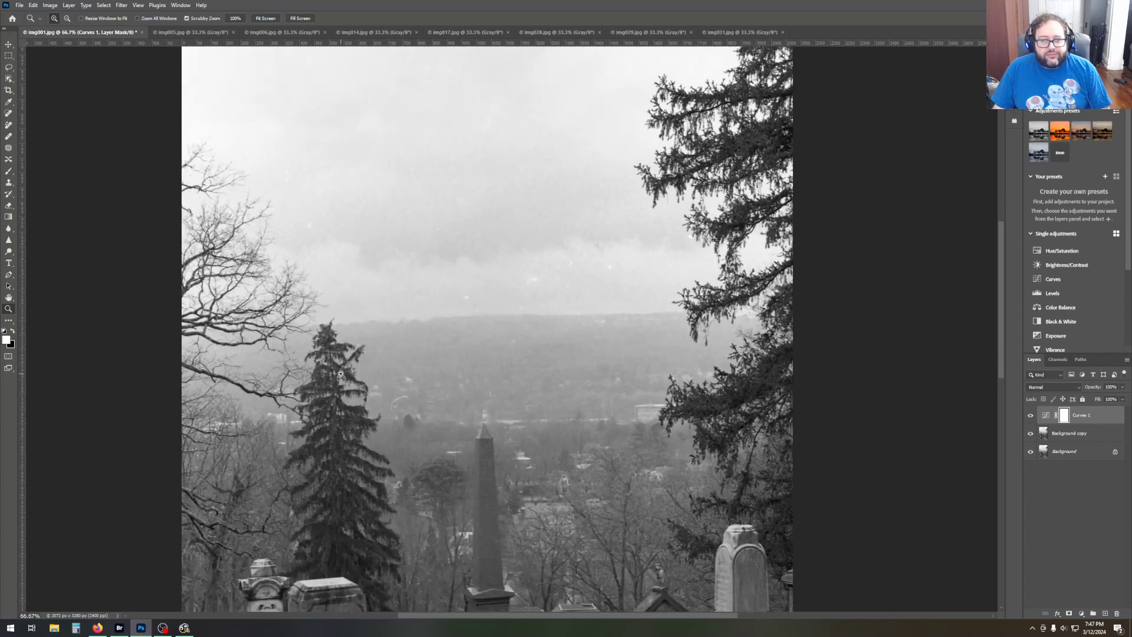
click(10, 56)
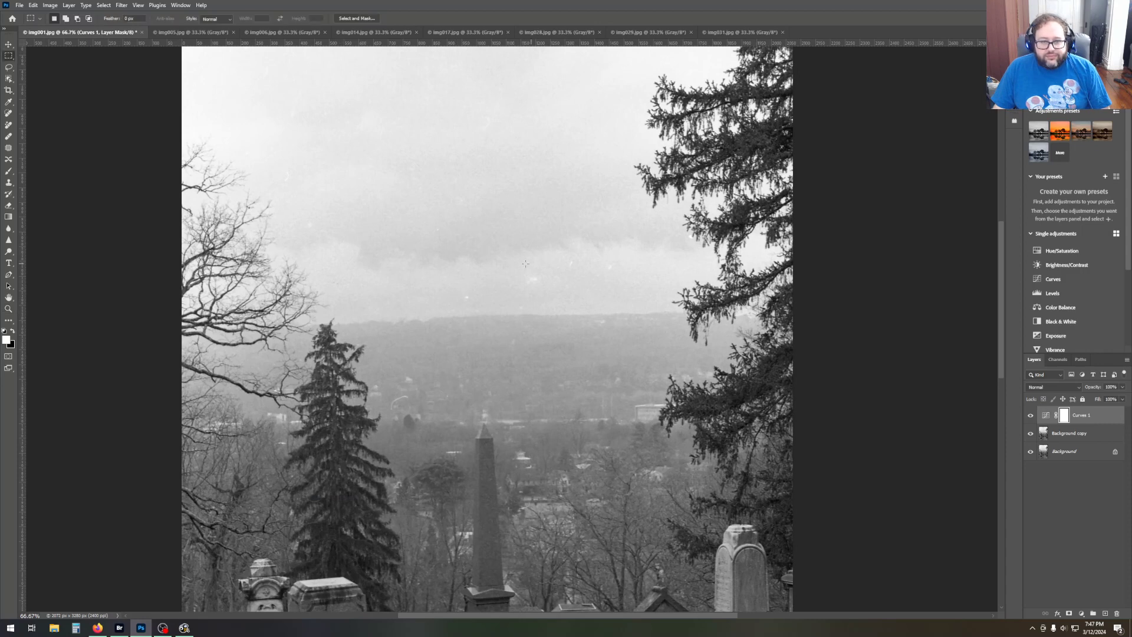
click(9, 182)
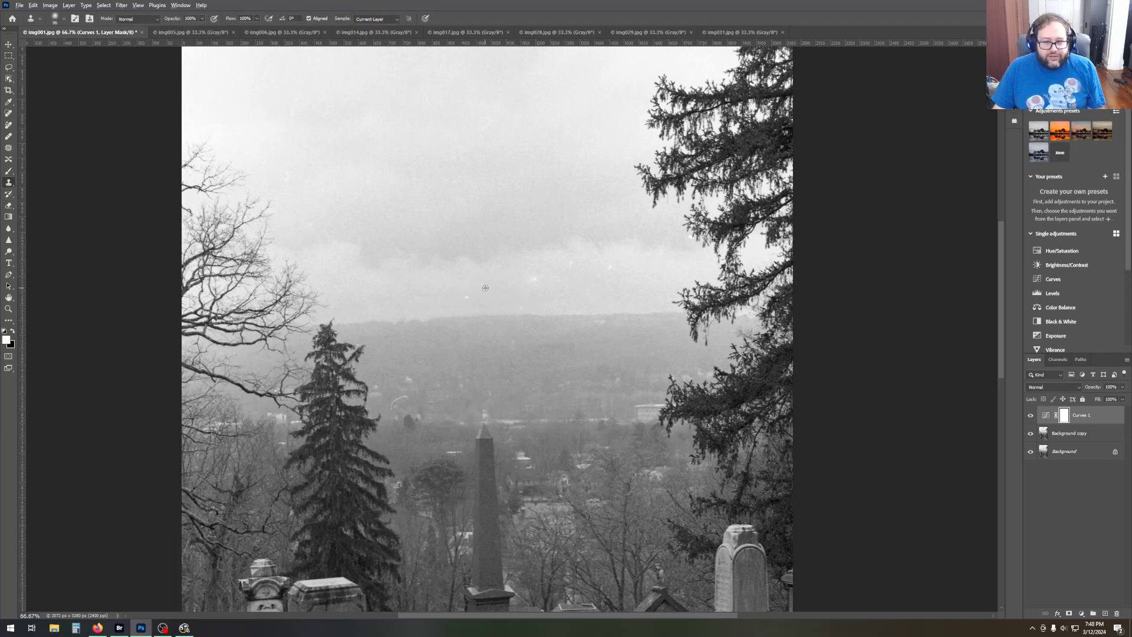
key(alt+bracketleft)
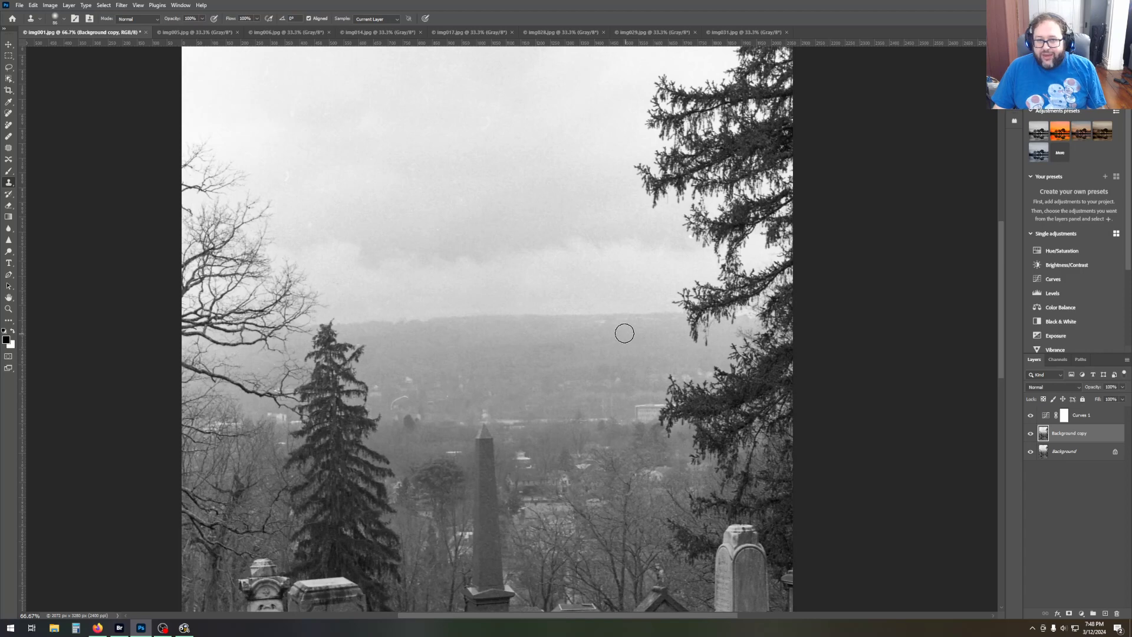
alt+click(310, 158)
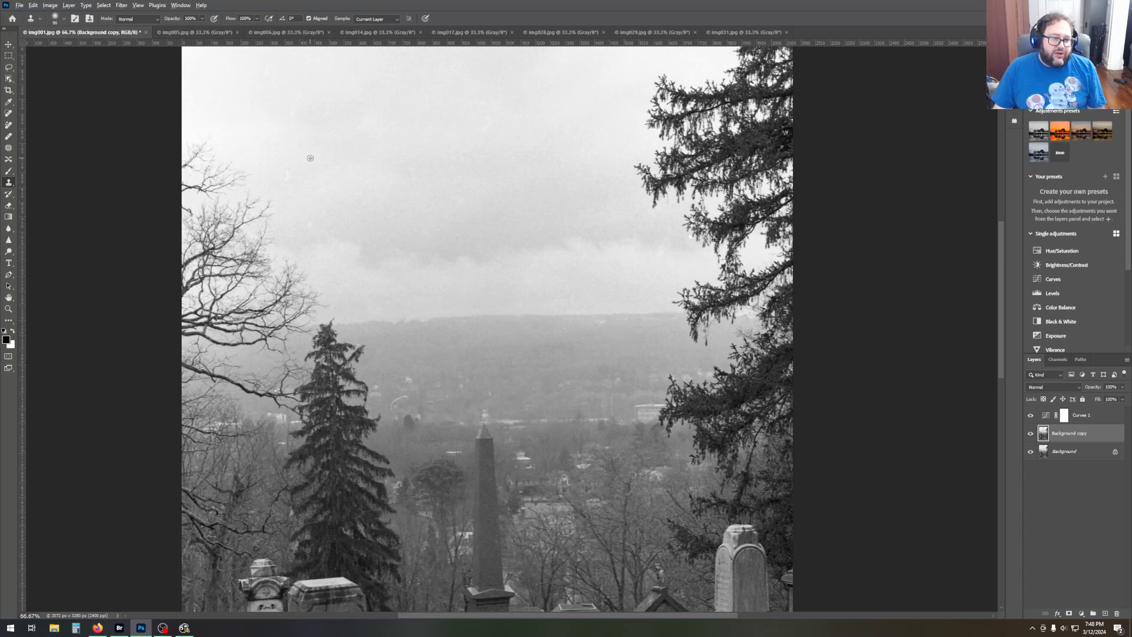
click(286, 177)
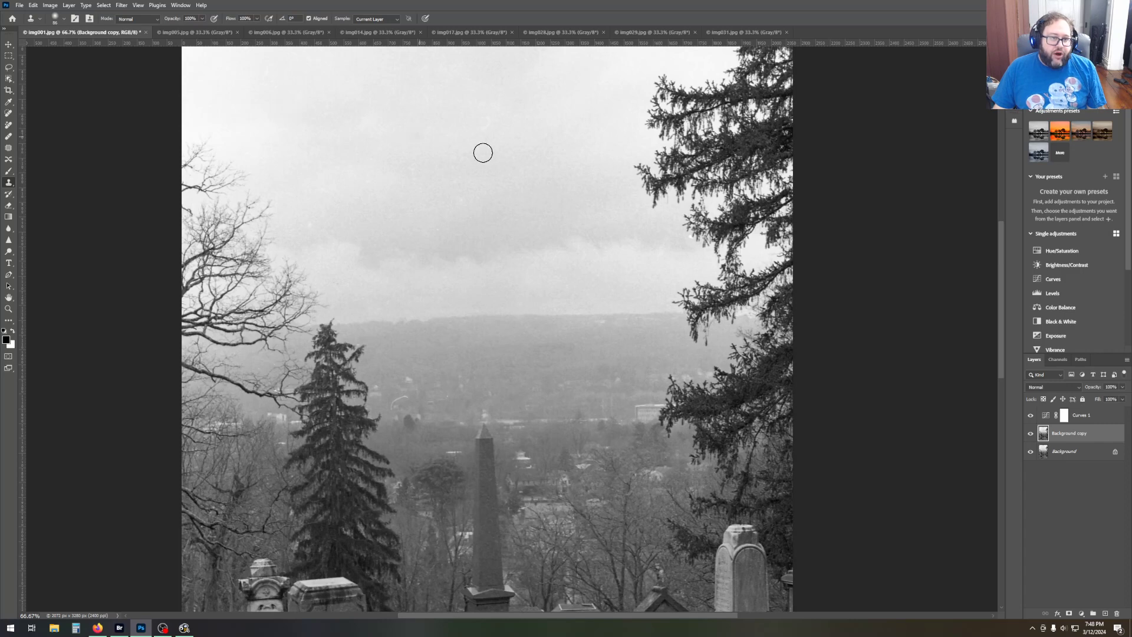
click(489, 118)
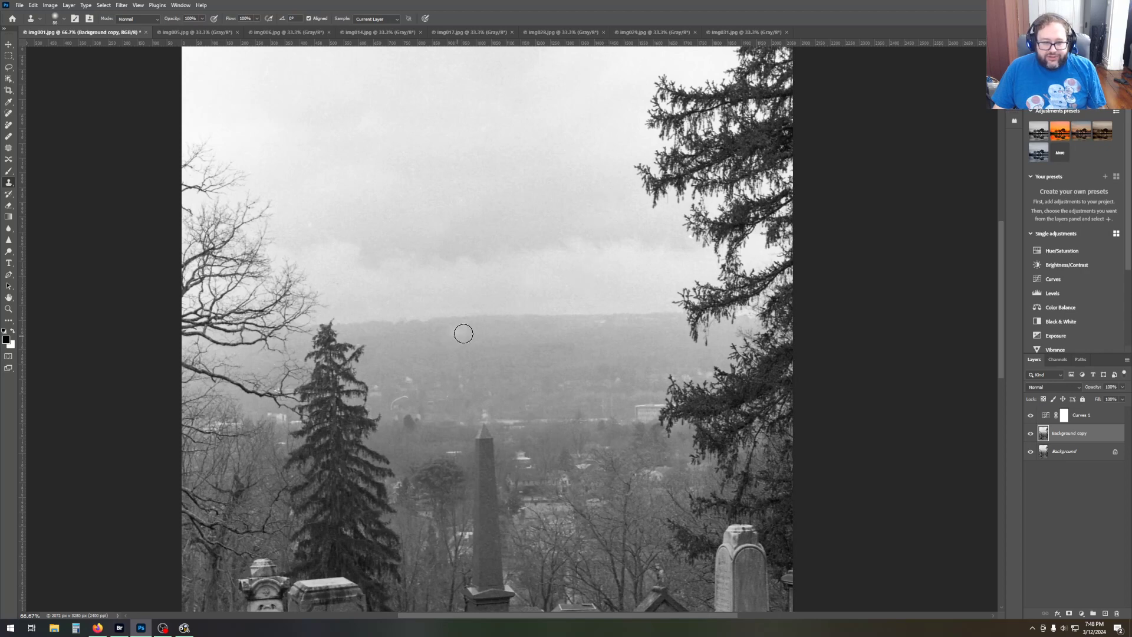
Clone out the light curved mark on the misty hillside beside the tall spruce on the Background copy layer.
scroll(440, 334, down, 3)
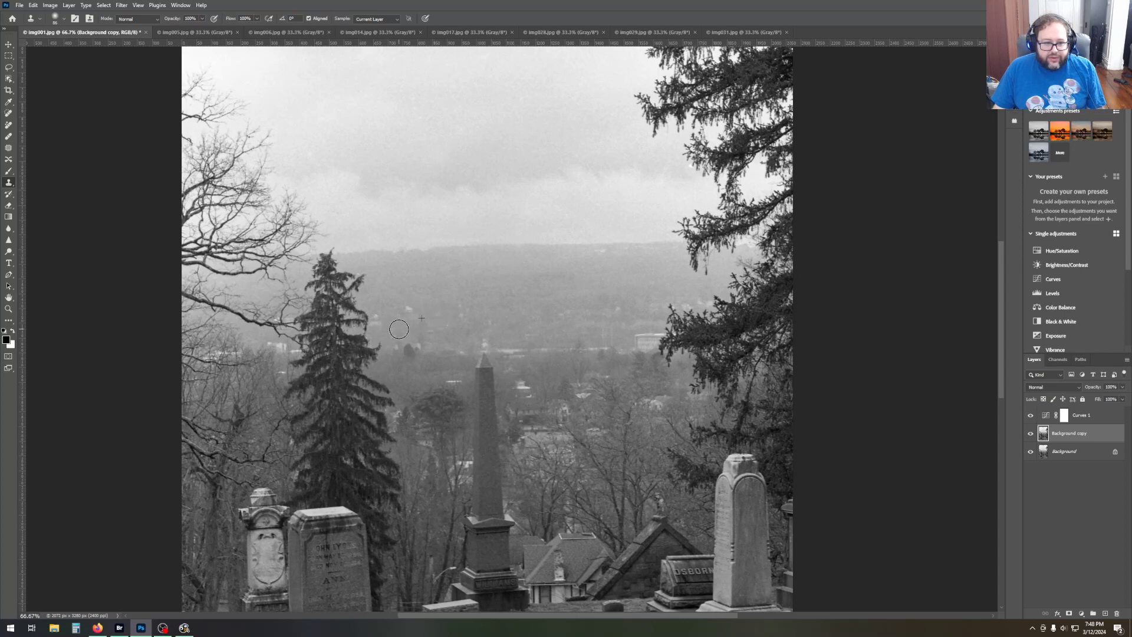
scroll(534, 317, down, 1)
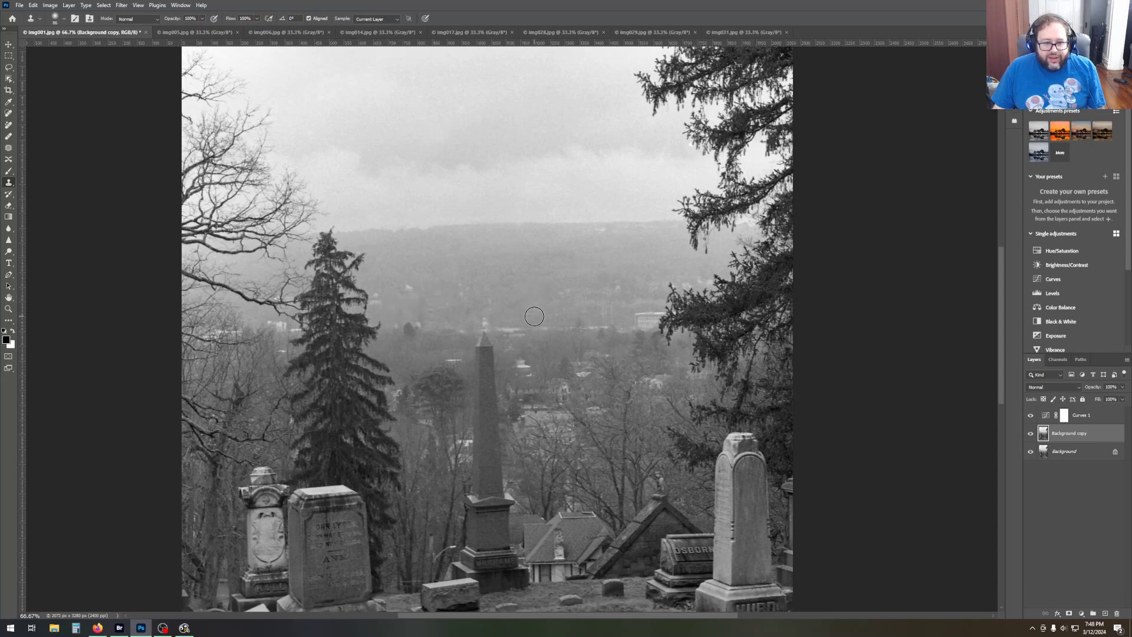
scroll(534, 317, down, 1)
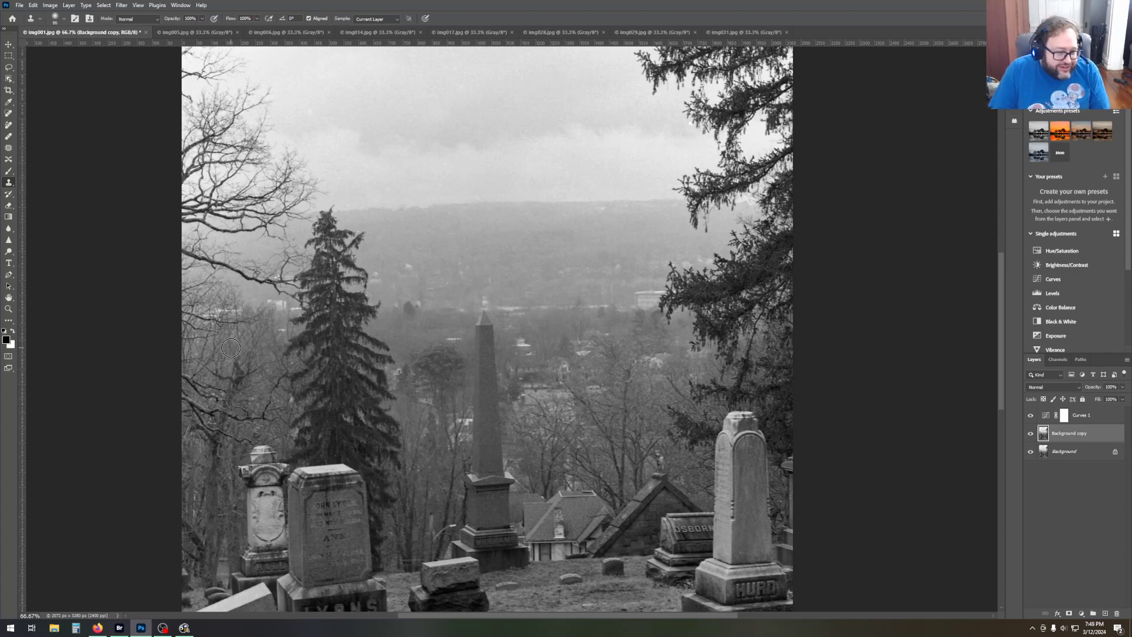
scroll(481, 511, down, 1)
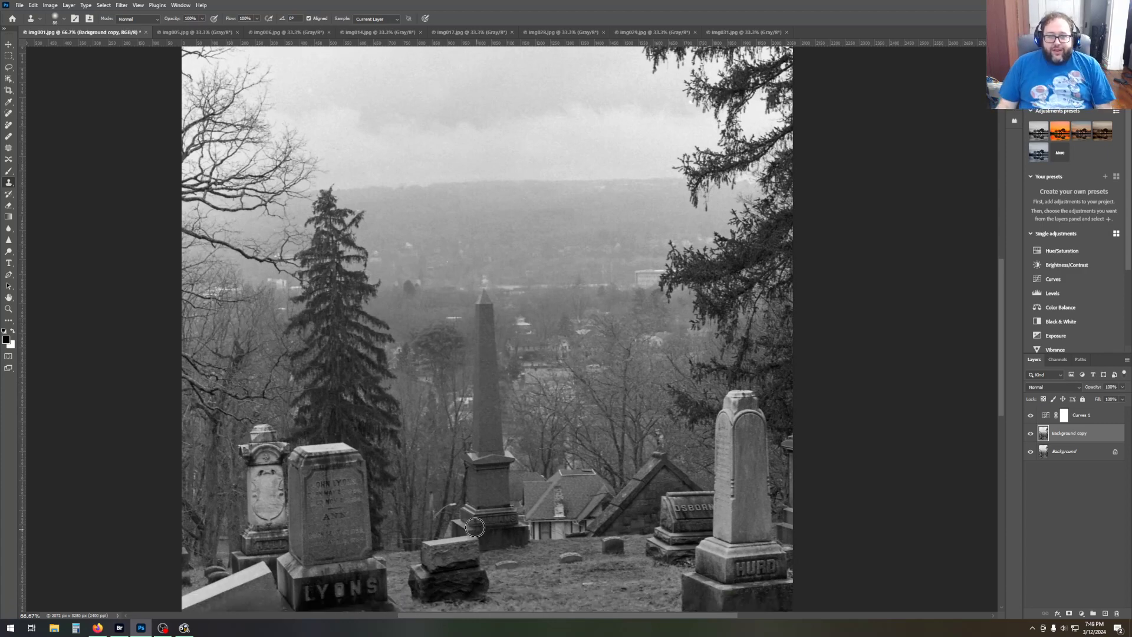
scroll(484, 515, down, 1)
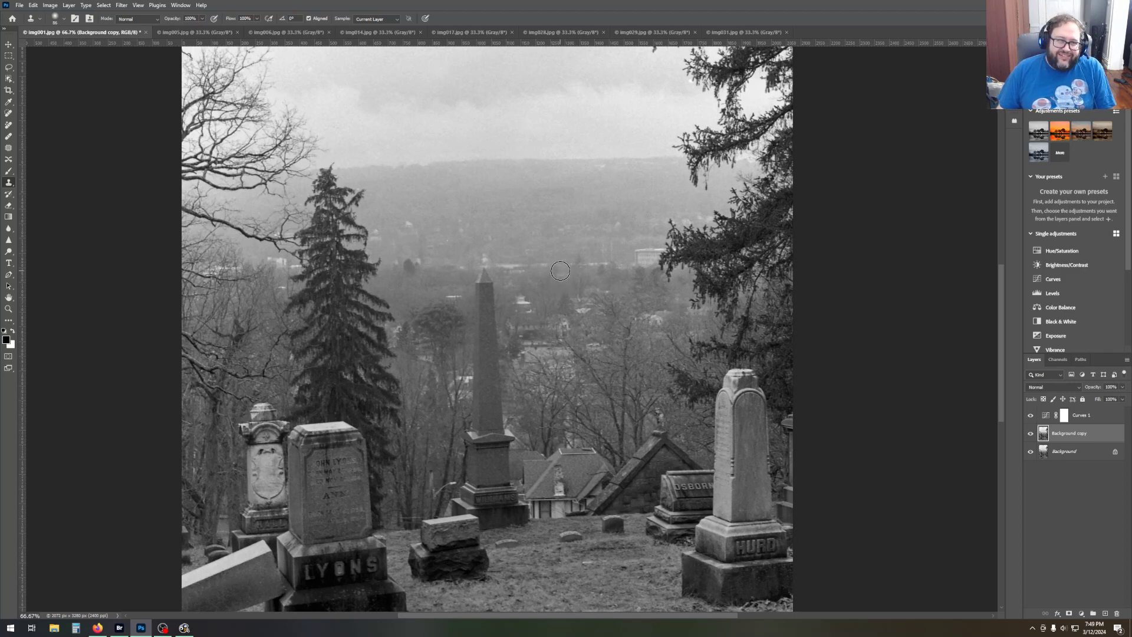
Examine the retouched photo from the sky and power line down to the gravestones and grass for remaining dust or blemishes.
scroll(560, 271, up, 2)
scroll(413, 177, up, 1)
scroll(328, 139, up, 2)
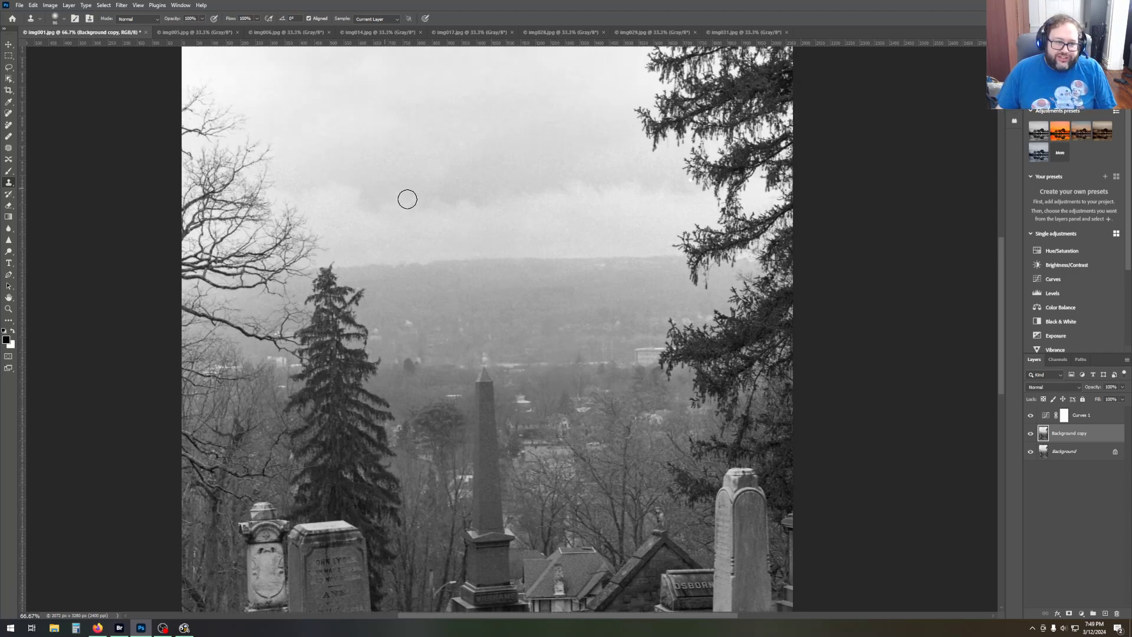
scroll(443, 248, up, 1)
scroll(444, 248, up, 6)
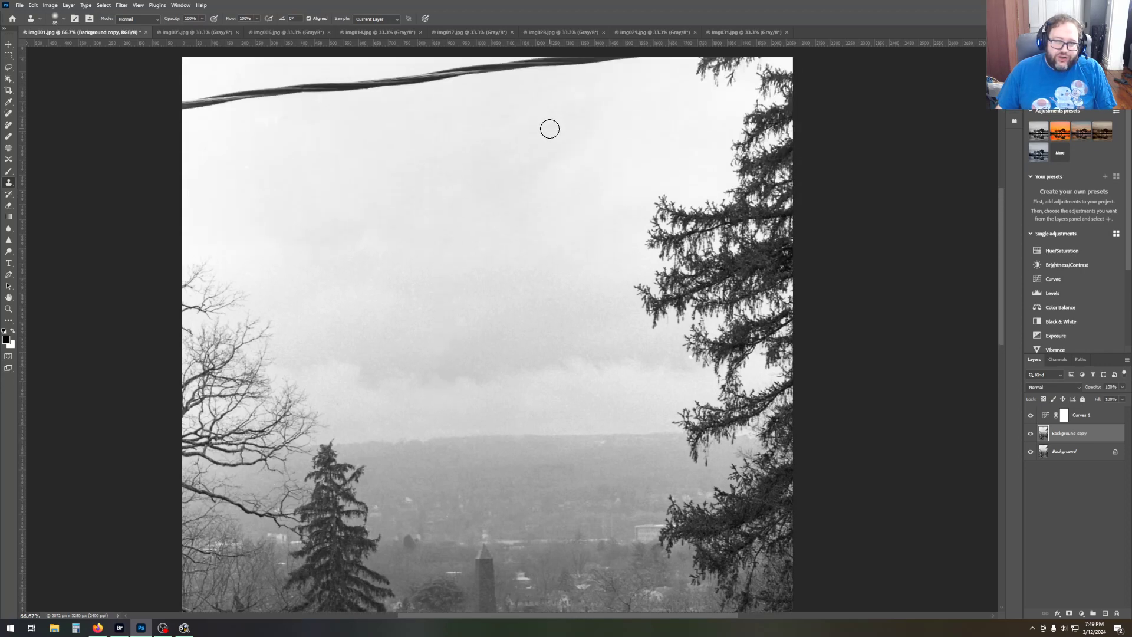
scroll(611, 242, down, 1)
scroll(606, 243, down, 12)
scroll(577, 364, down, 6)
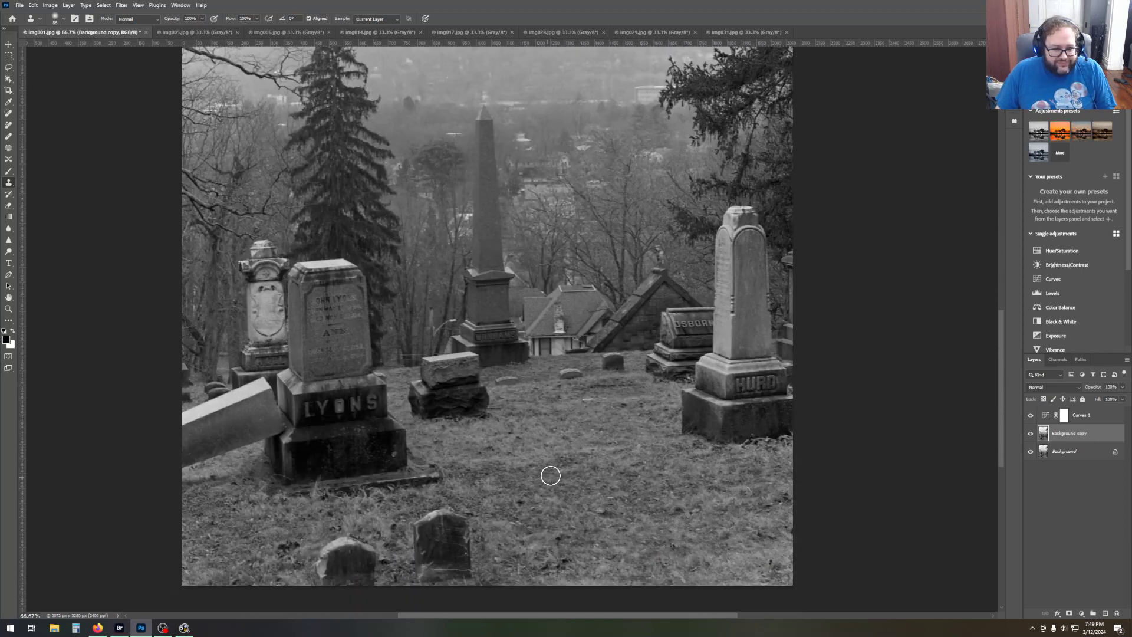
scroll(551, 475, up, 3)
scroll(555, 472, up, 4)
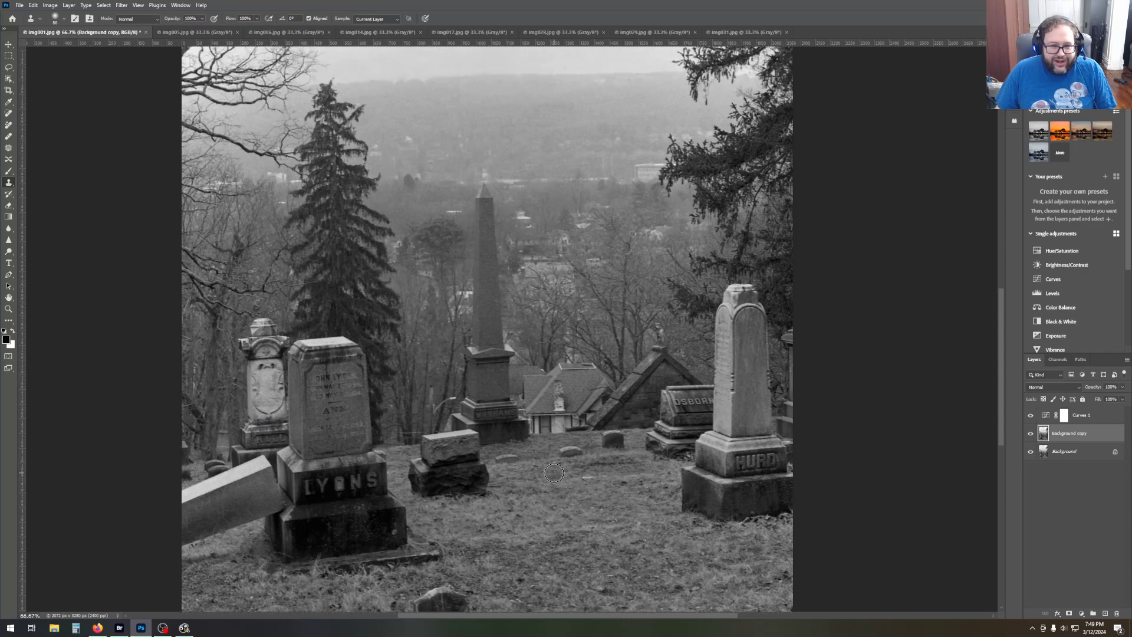
scroll(555, 470, up, 1)
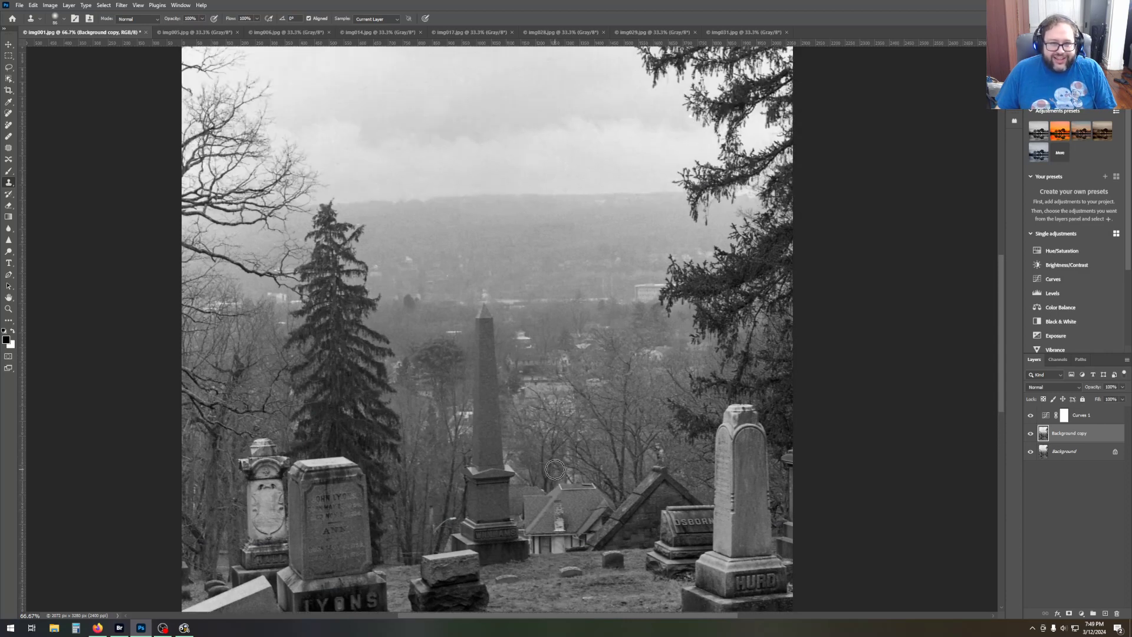
scroll(555, 470, up, 5)
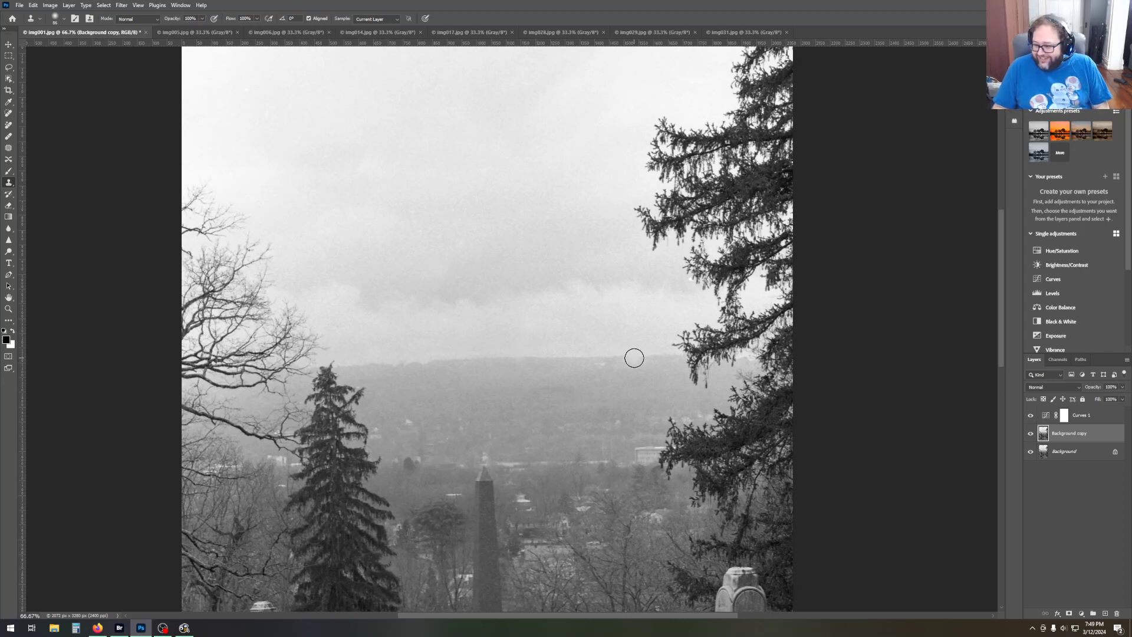
scroll(420, 359, down, 10)
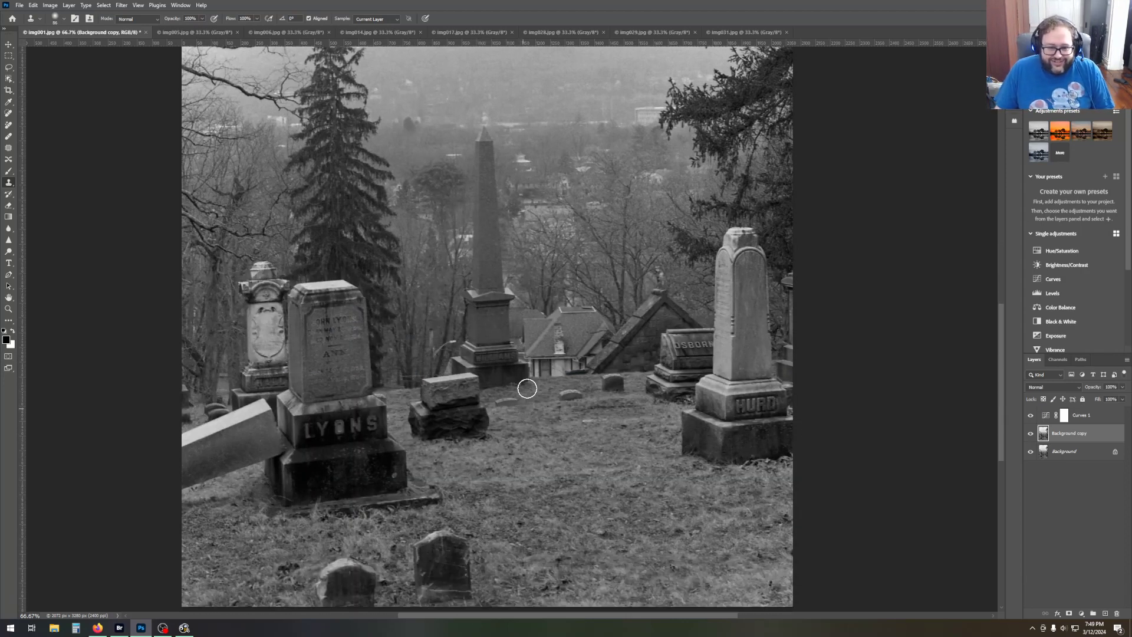
scroll(469, 448, up, 5)
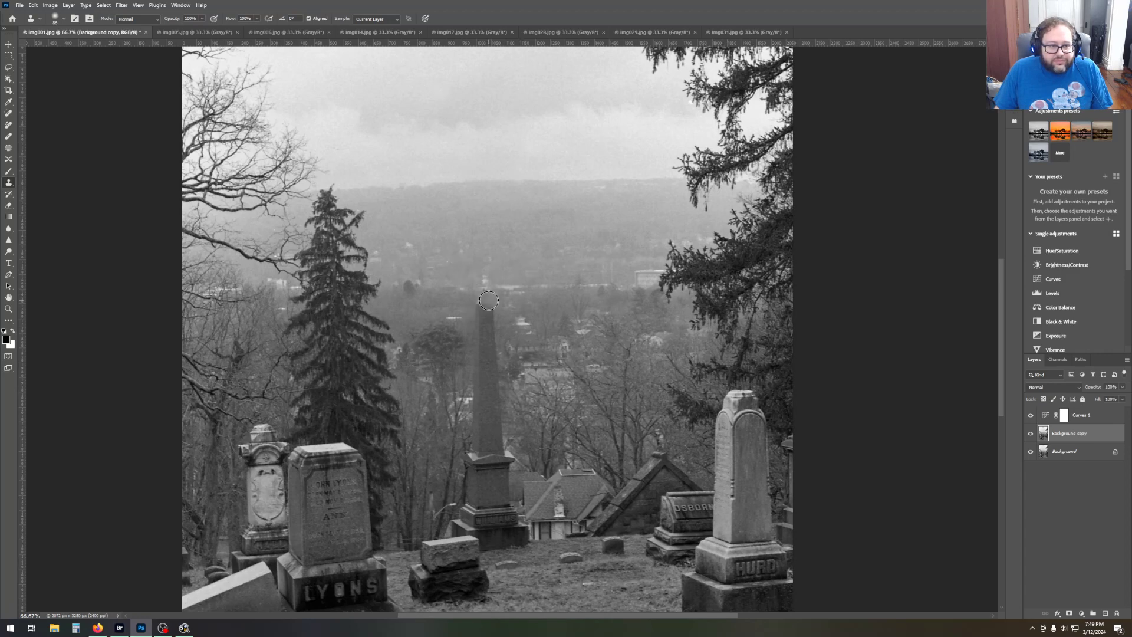
scroll(501, 325, down, 3)
scroll(527, 335, down, 4)
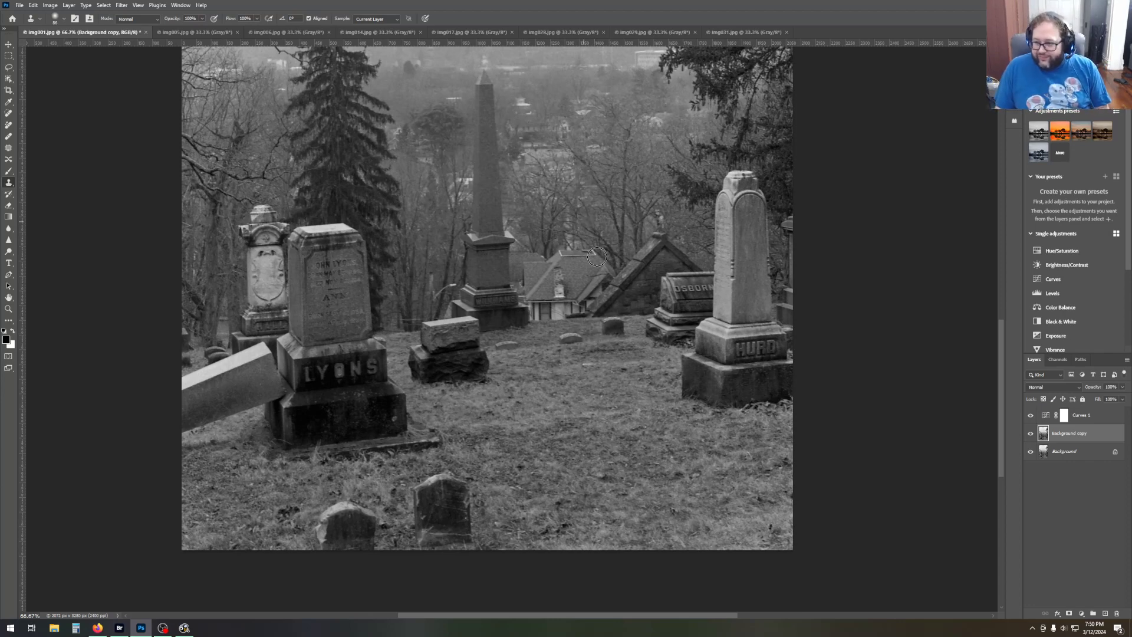
Inspect the gravestones, grass, trees, misty hillside and sky on the retouched photo for leftover dust and uneven tones.
scroll(581, 248, down, 1)
scroll(566, 307, up, 3)
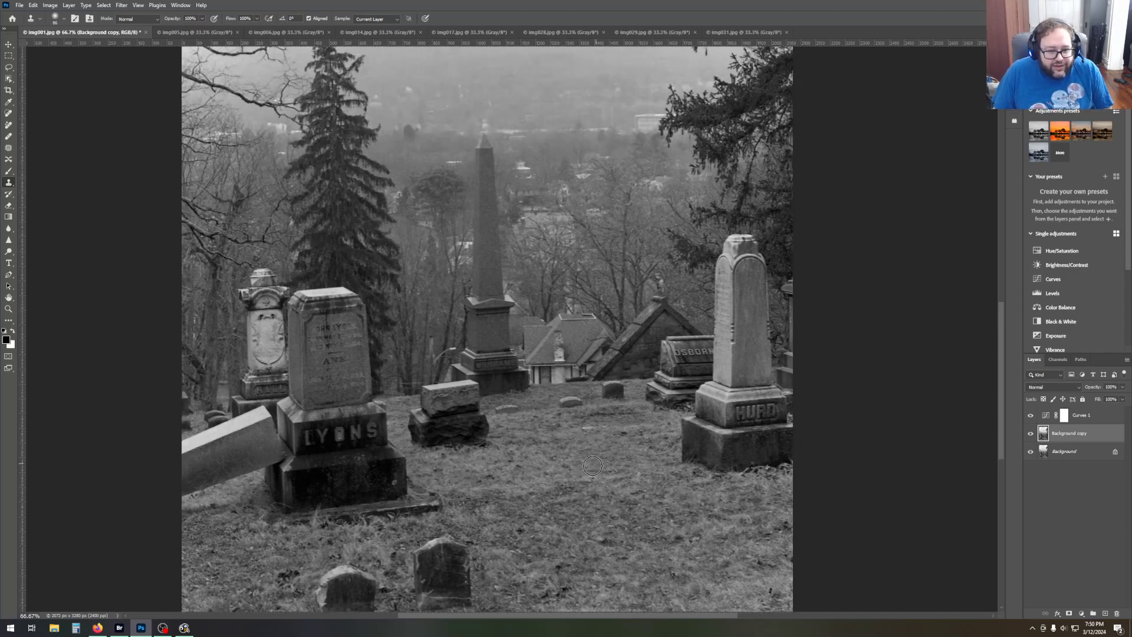
scroll(593, 466, down, 1)
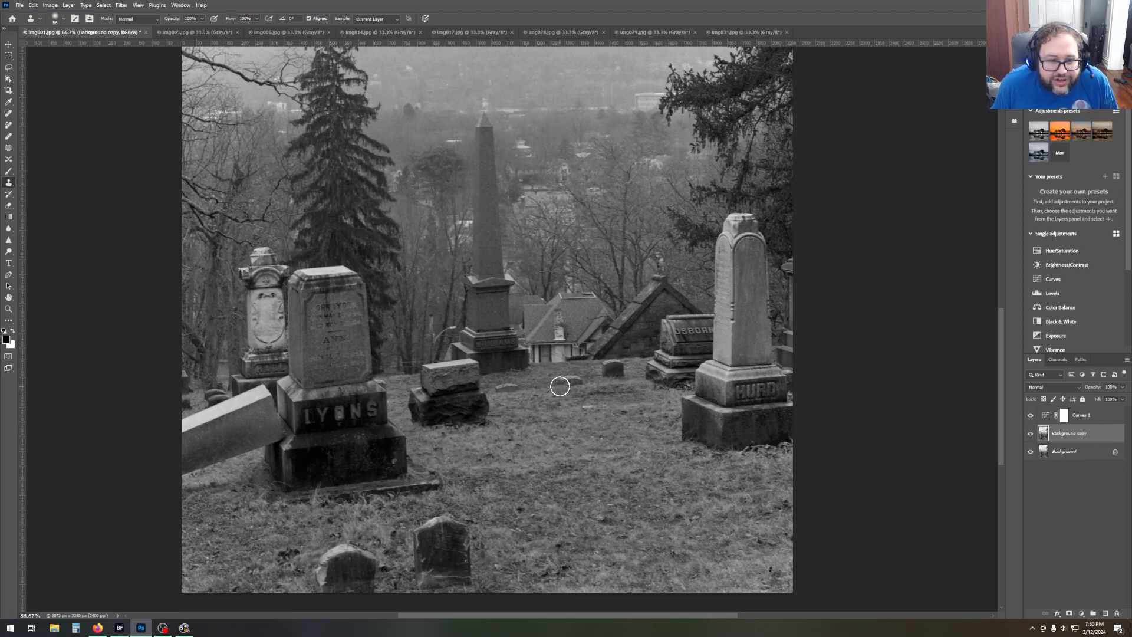
scroll(559, 385, up, 2)
scroll(560, 387, up, 7)
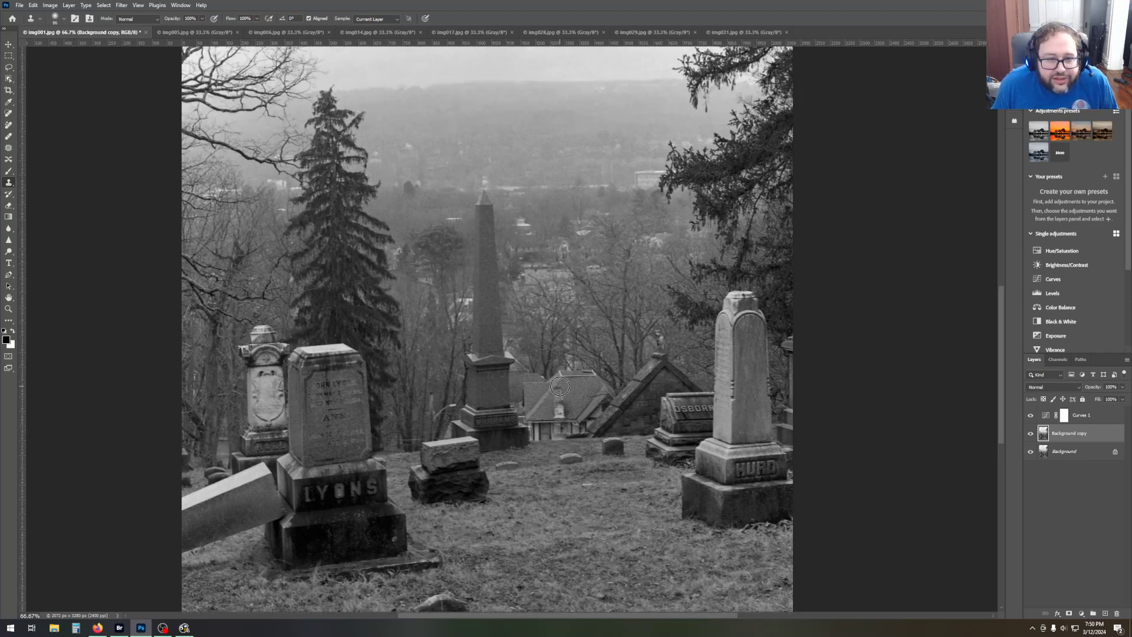
scroll(559, 386, up, 8)
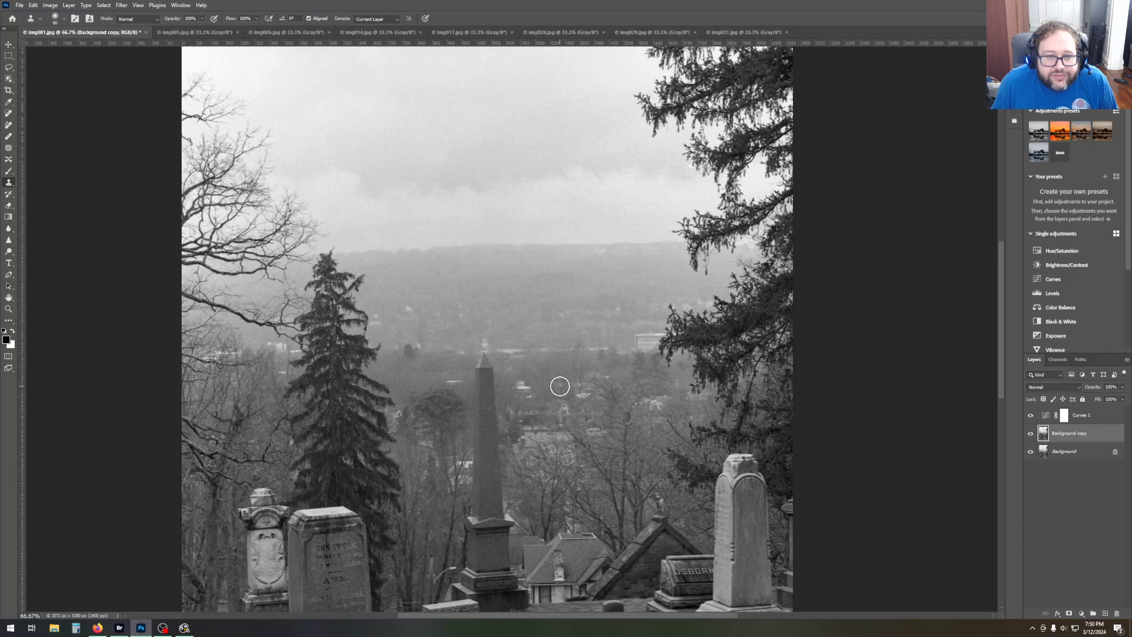
scroll(560, 386, up, 8)
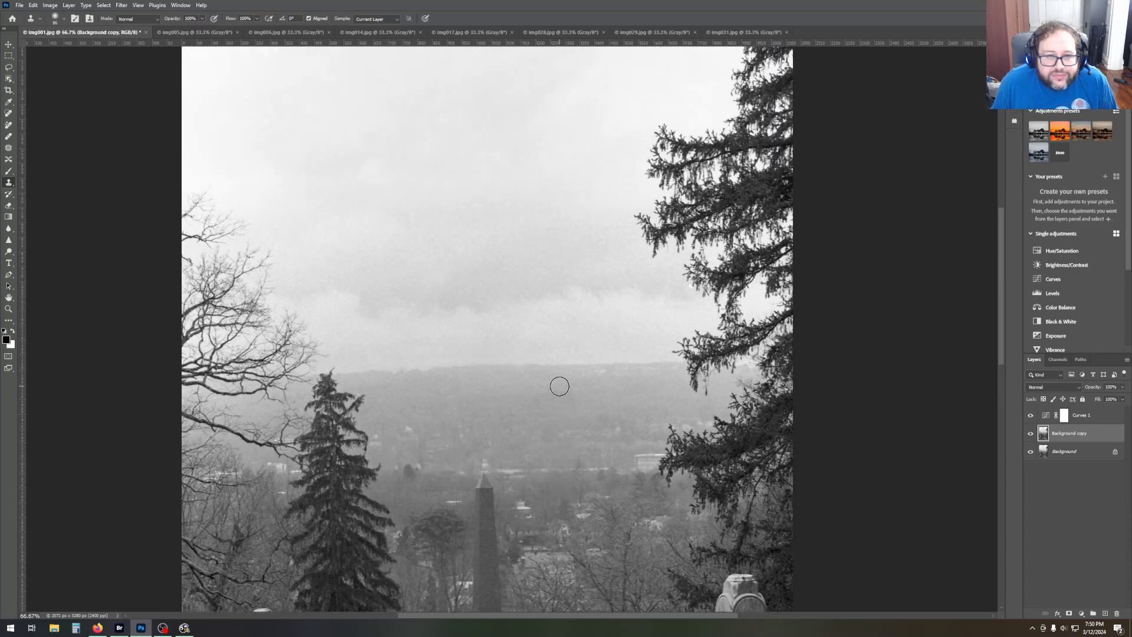
scroll(560, 387, down, 14)
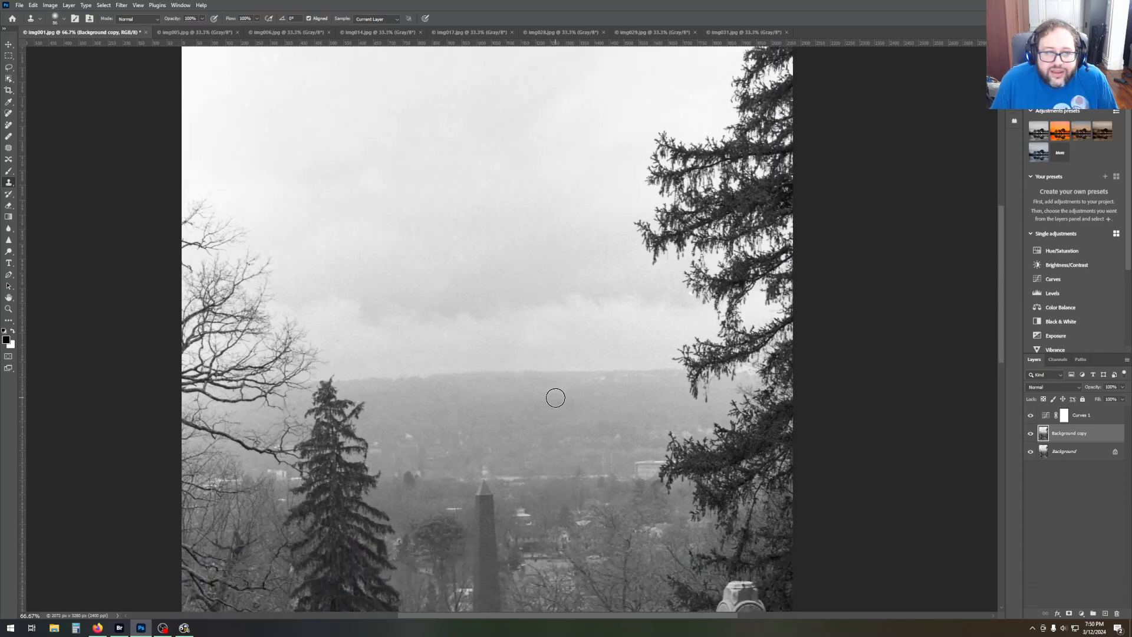
scroll(554, 397, down, 7)
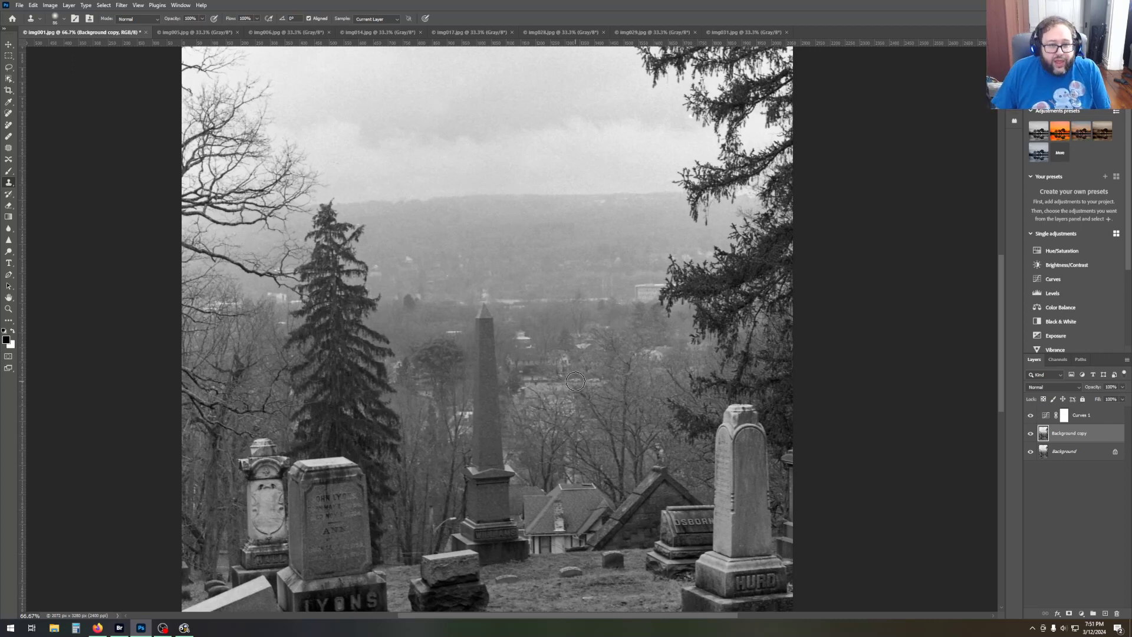
scroll(575, 382, up, 3)
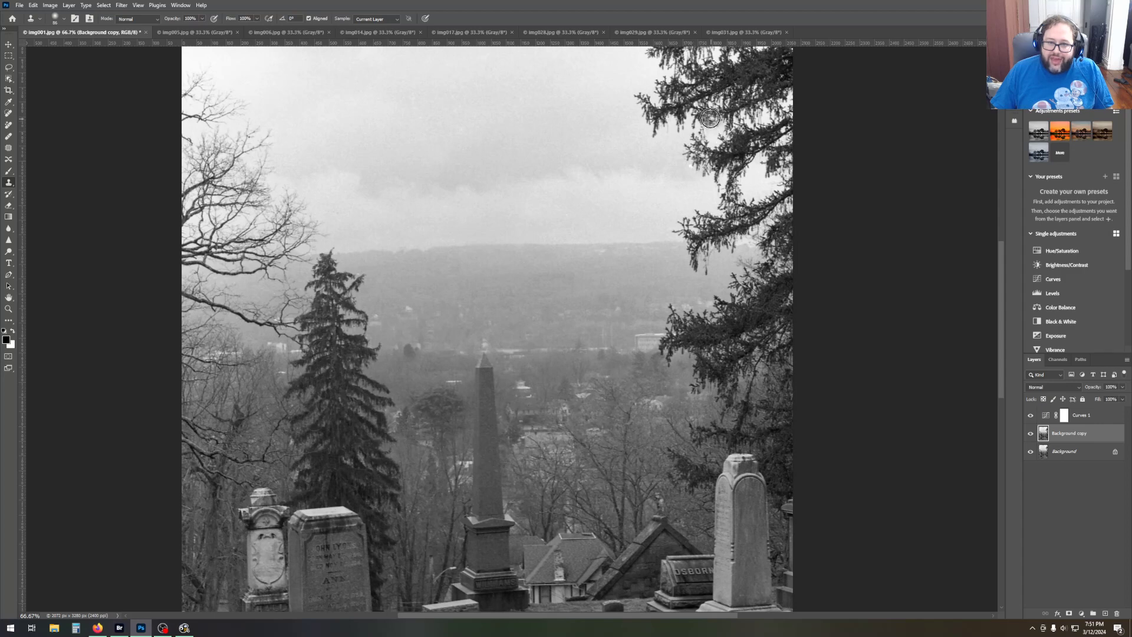
scroll(756, 313, up, 3)
scroll(723, 386, up, 10)
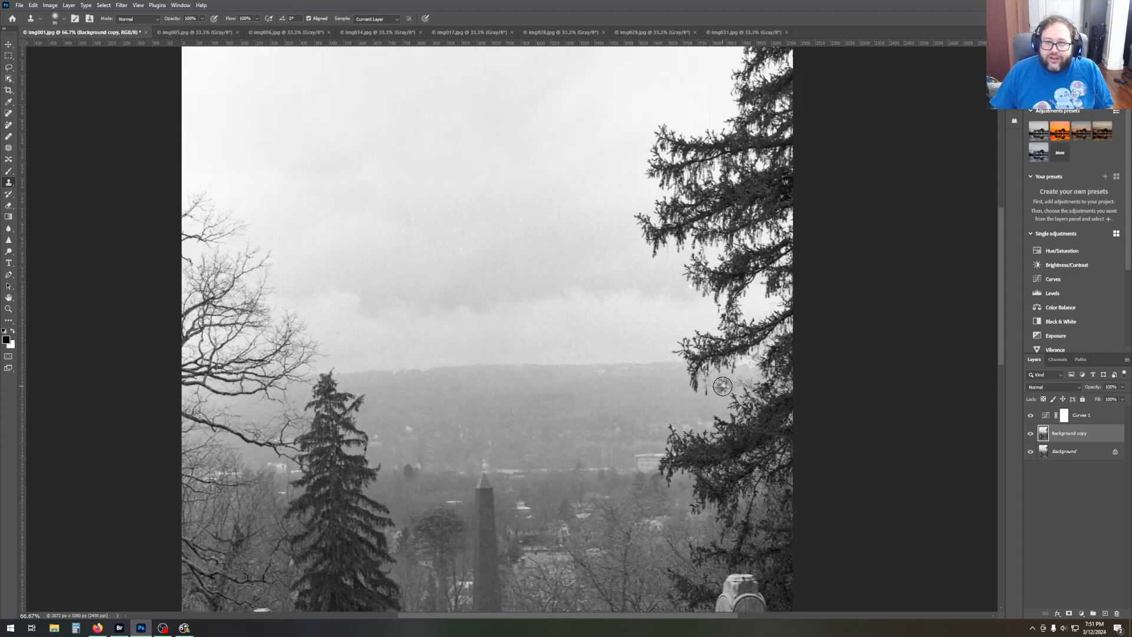
scroll(723, 386, down, 5)
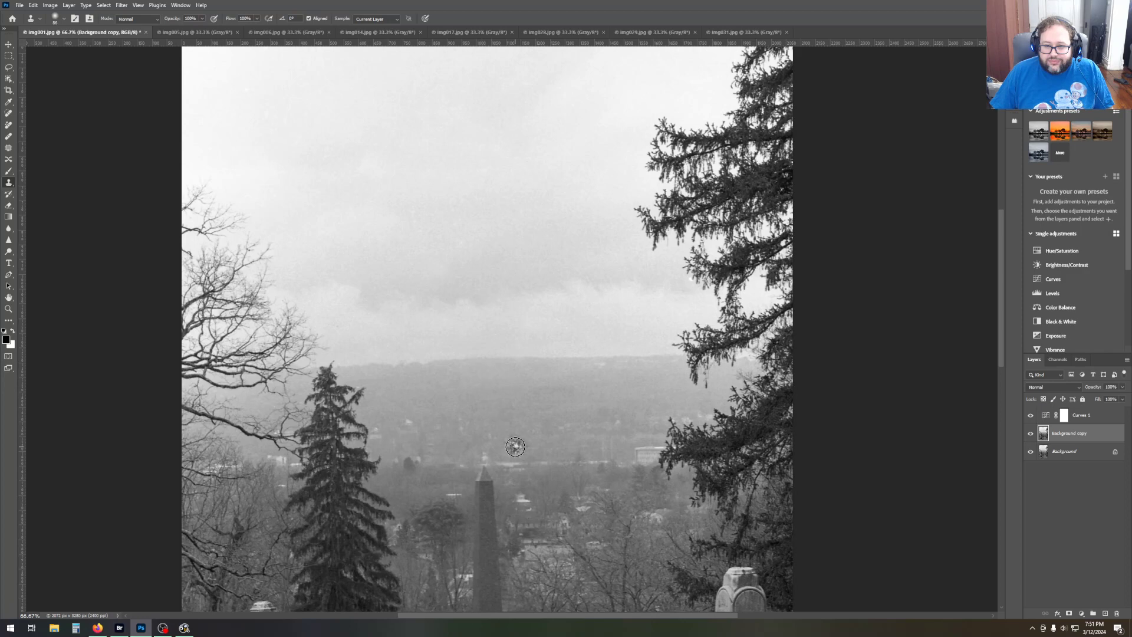
scroll(515, 444, down, 1)
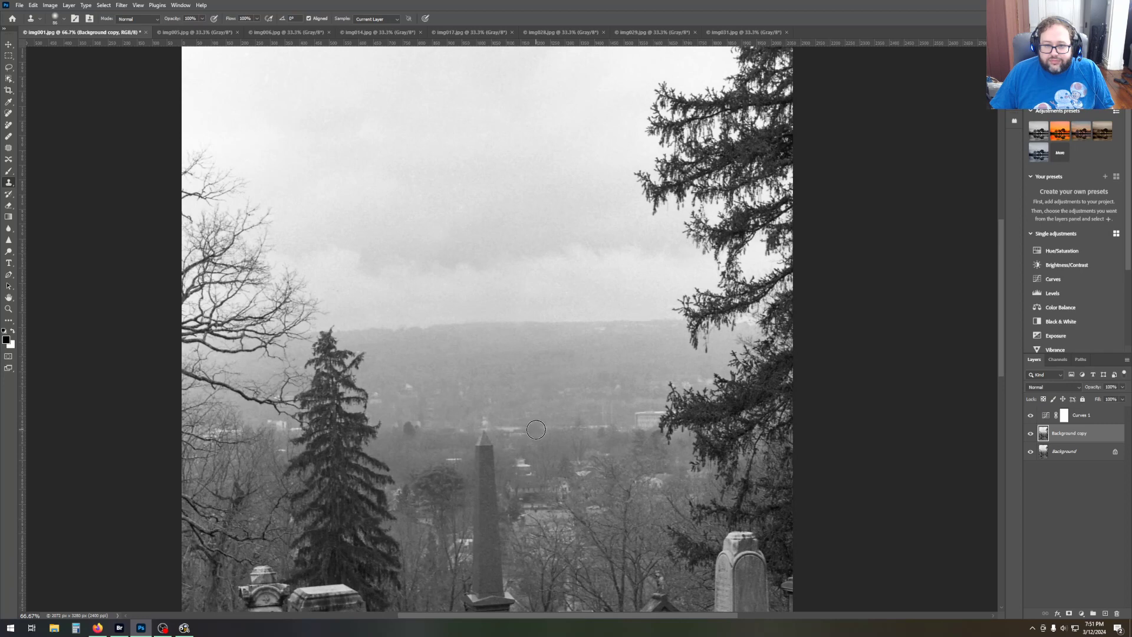
scroll(537, 430, down, 3)
scroll(537, 430, down, 5)
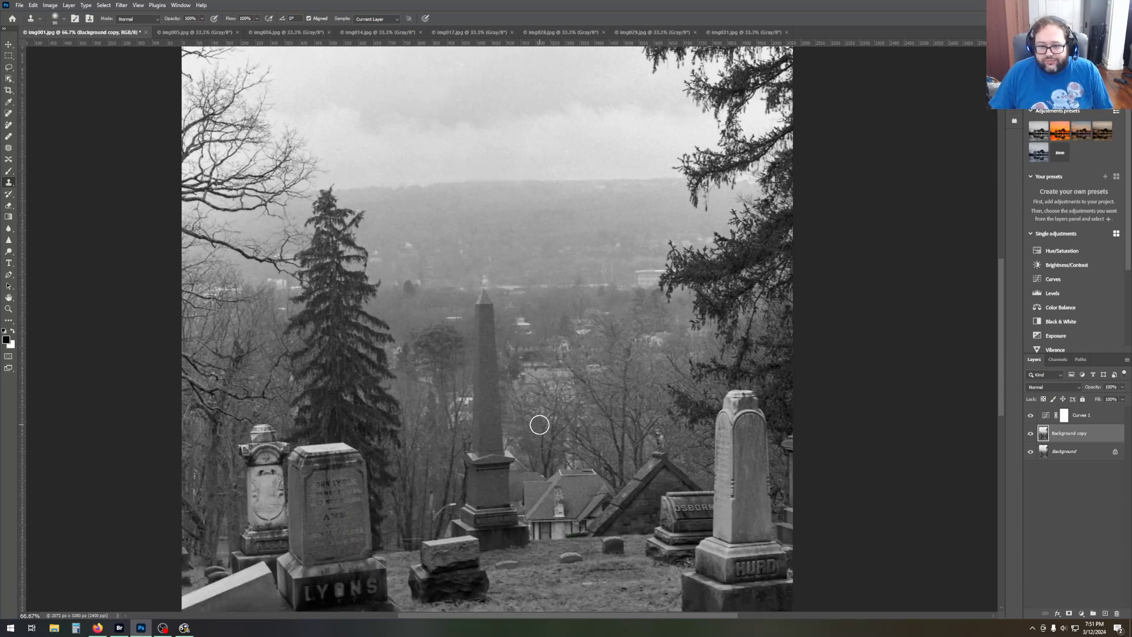
scroll(539, 425, down, 5)
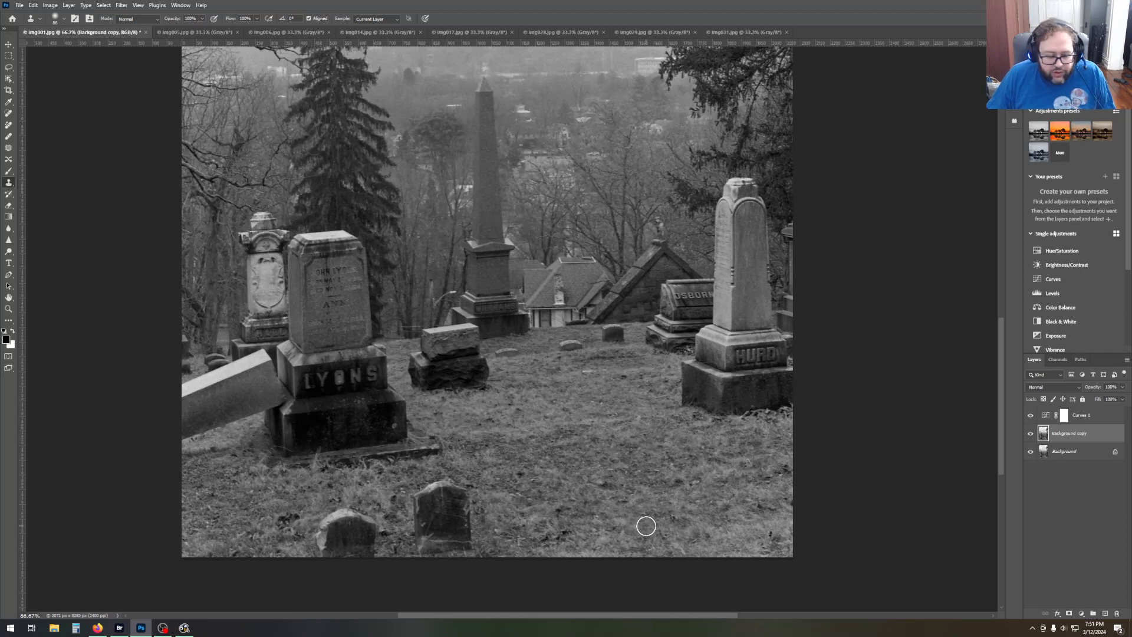
scroll(627, 483, up, 5)
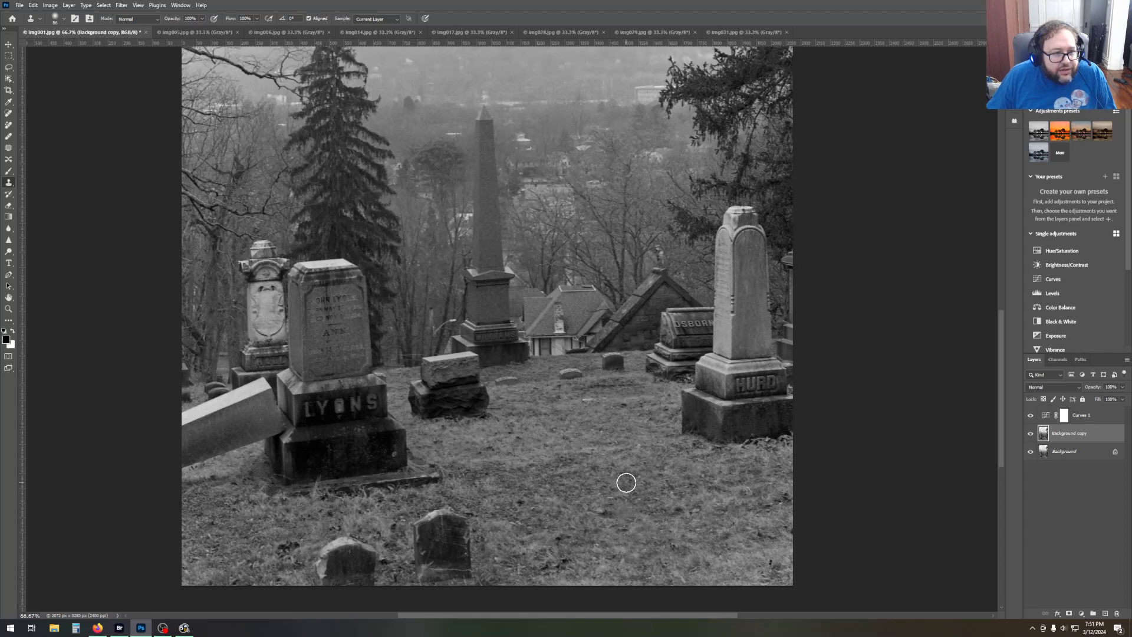
scroll(632, 502, up, 5)
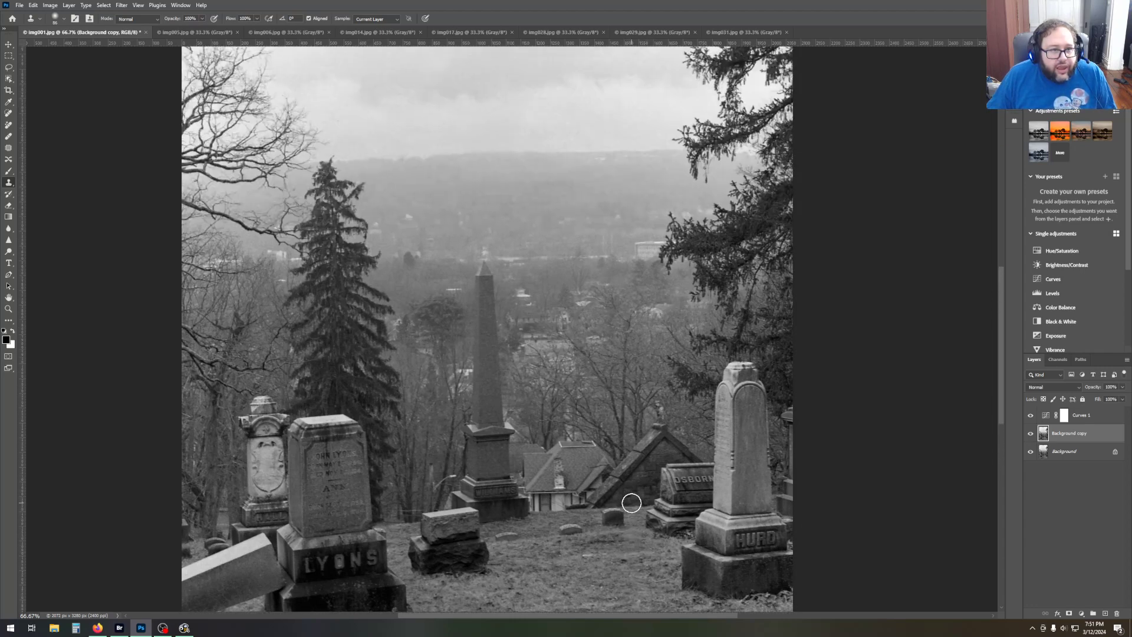
scroll(631, 503, up, 5)
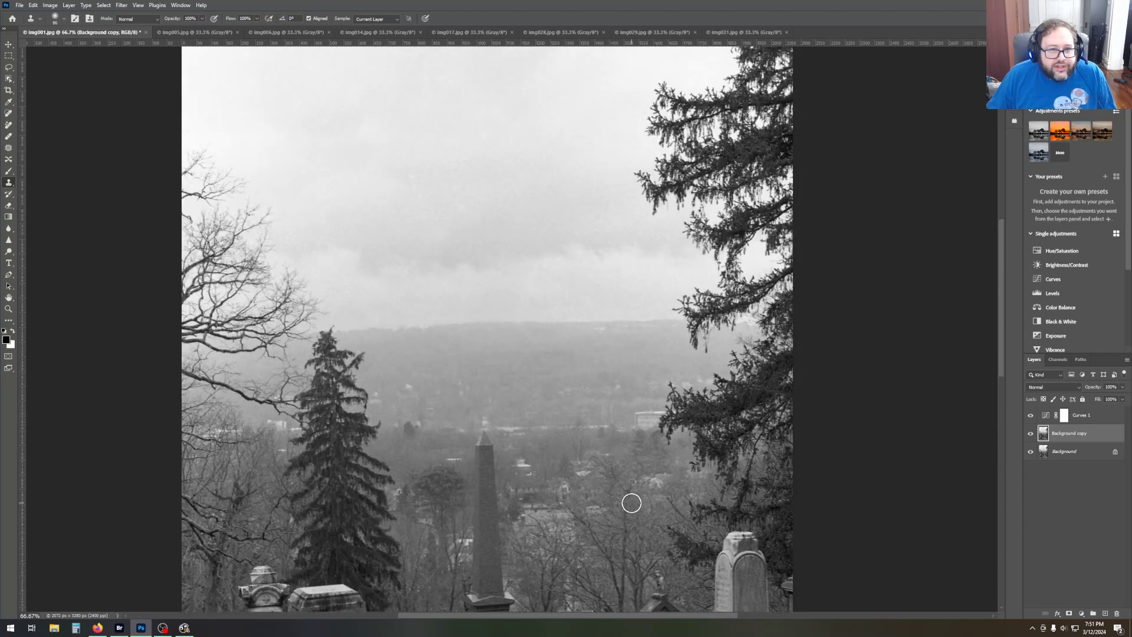
scroll(632, 502, up, 1)
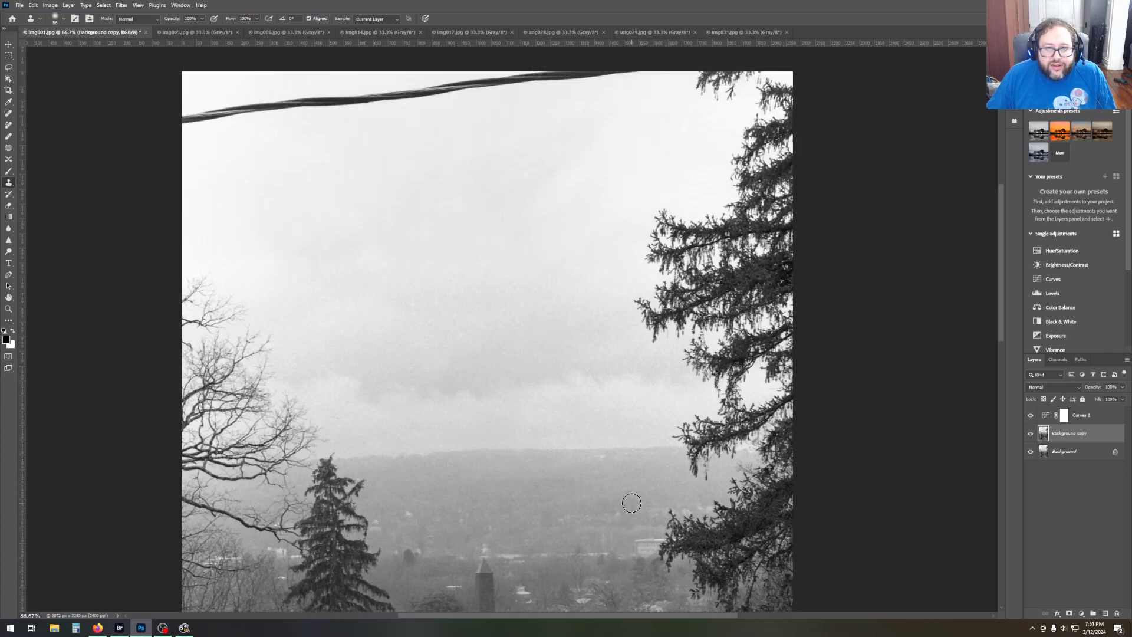
scroll(632, 503, down, 5)
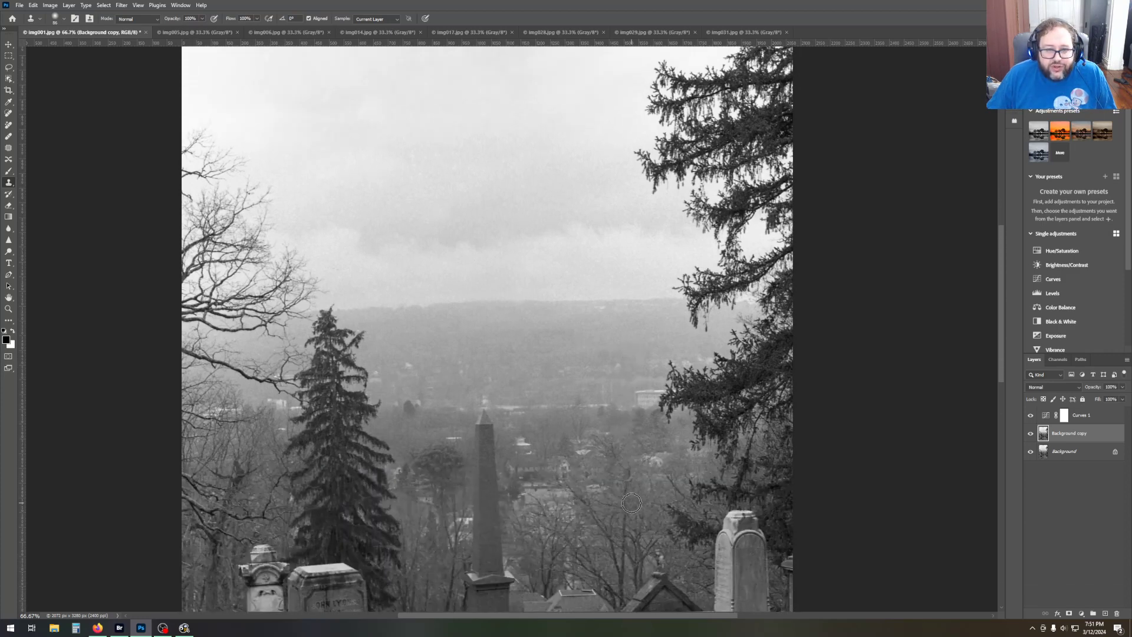
scroll(632, 503, down, 6)
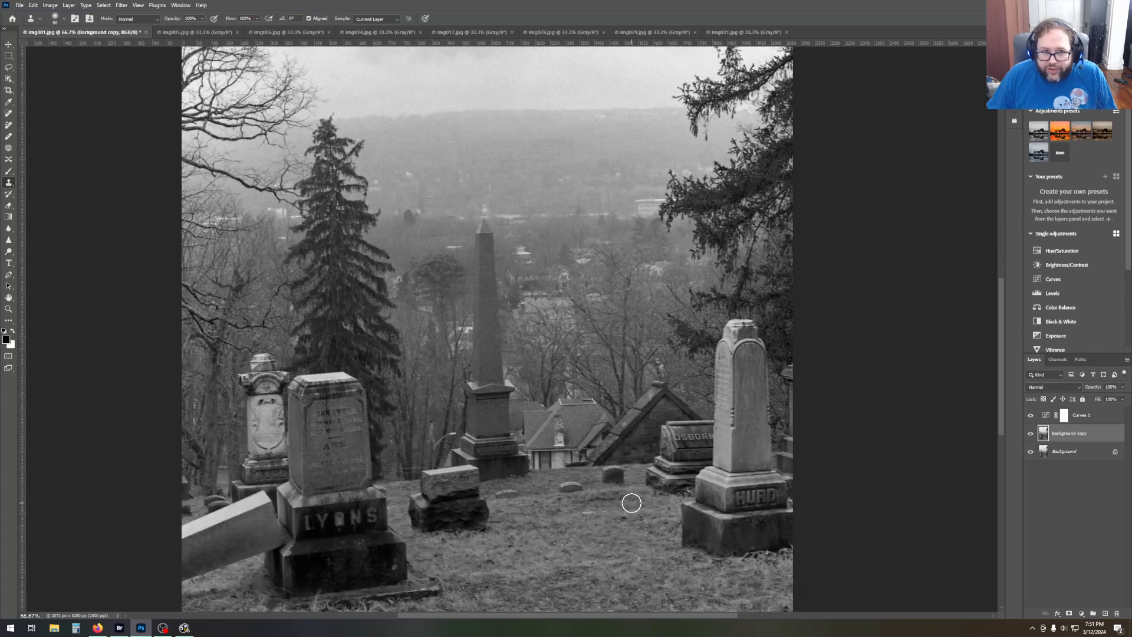
scroll(631, 502, down, 4)
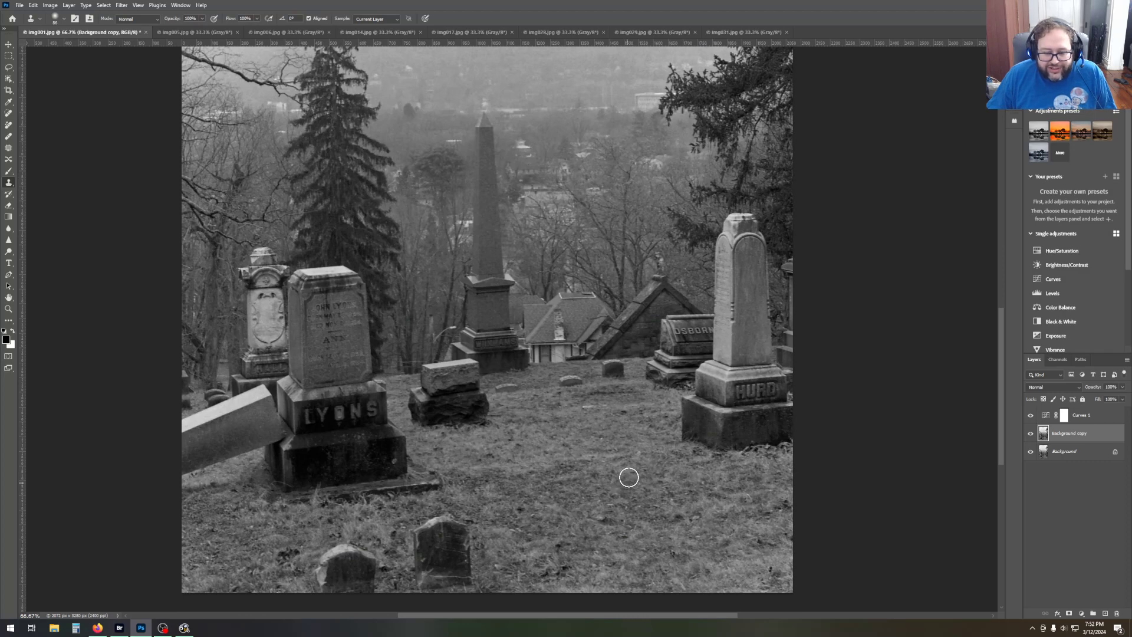
scroll(628, 476, down, 2)
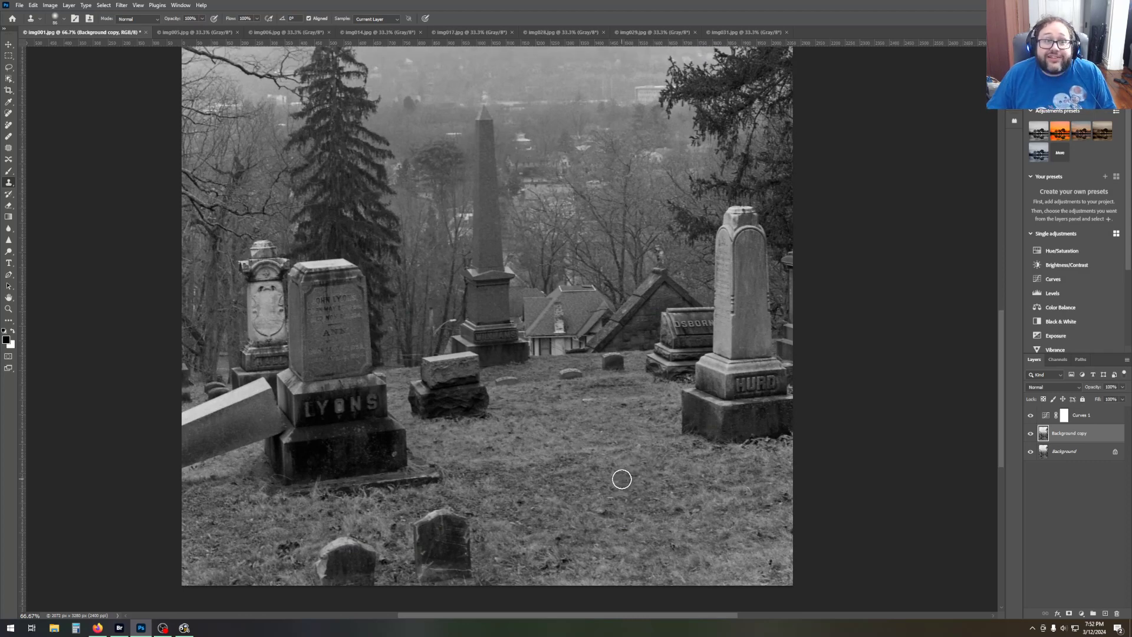
scroll(522, 511, up, 1)
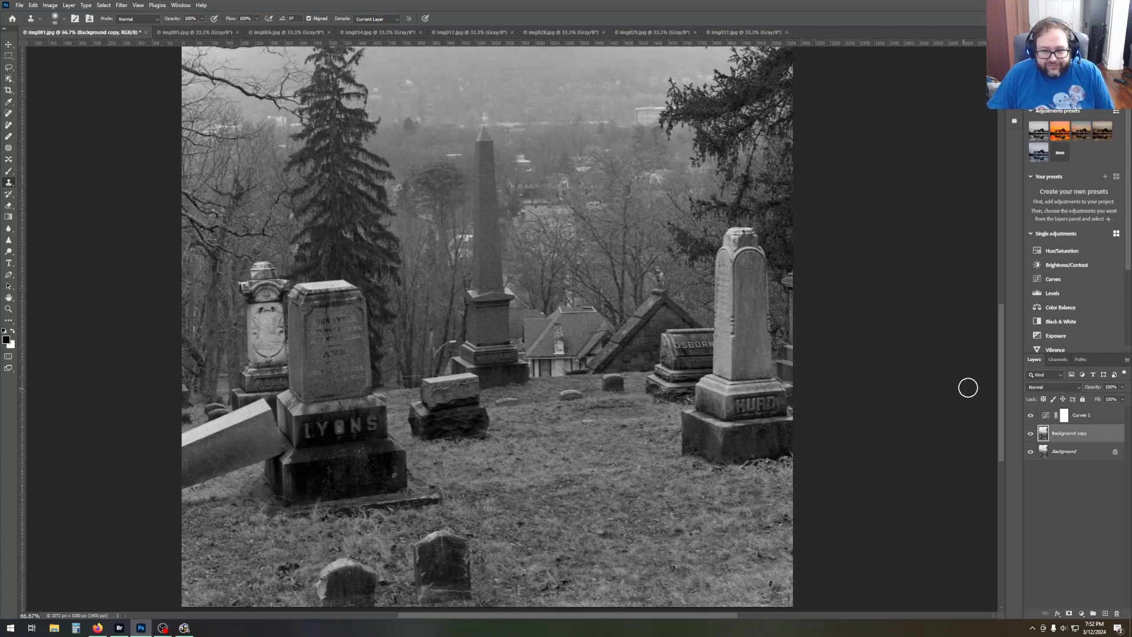
Check the photo once more from the power line and upper sky down to the small foreground gravestones for missed spots.
drag(1003, 387, 985, 225)
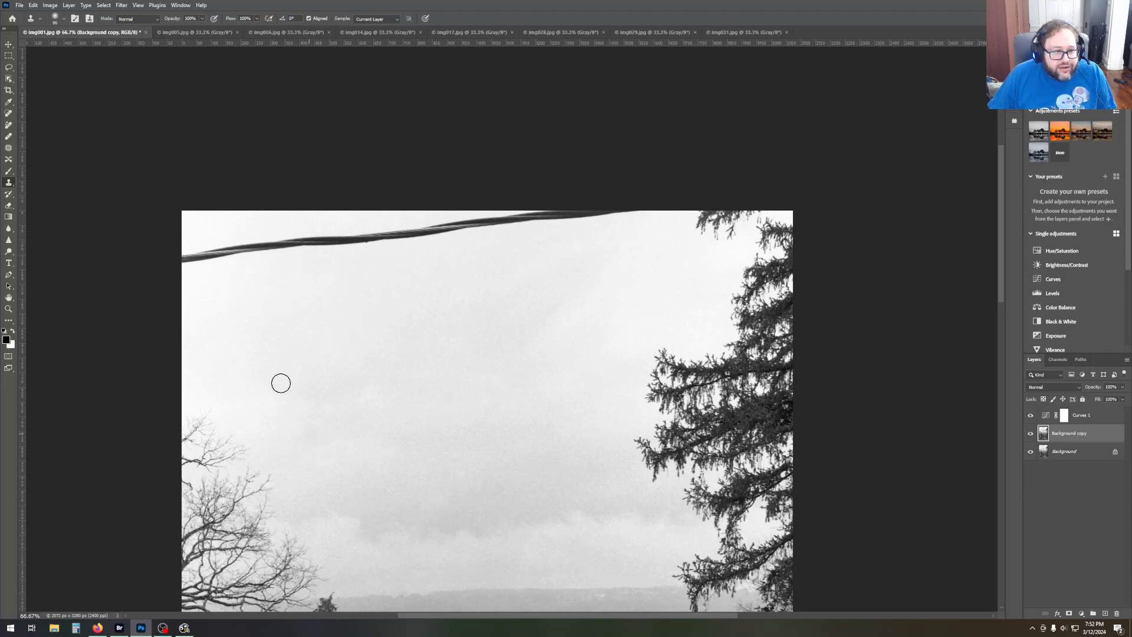
scroll(479, 467, down, 3)
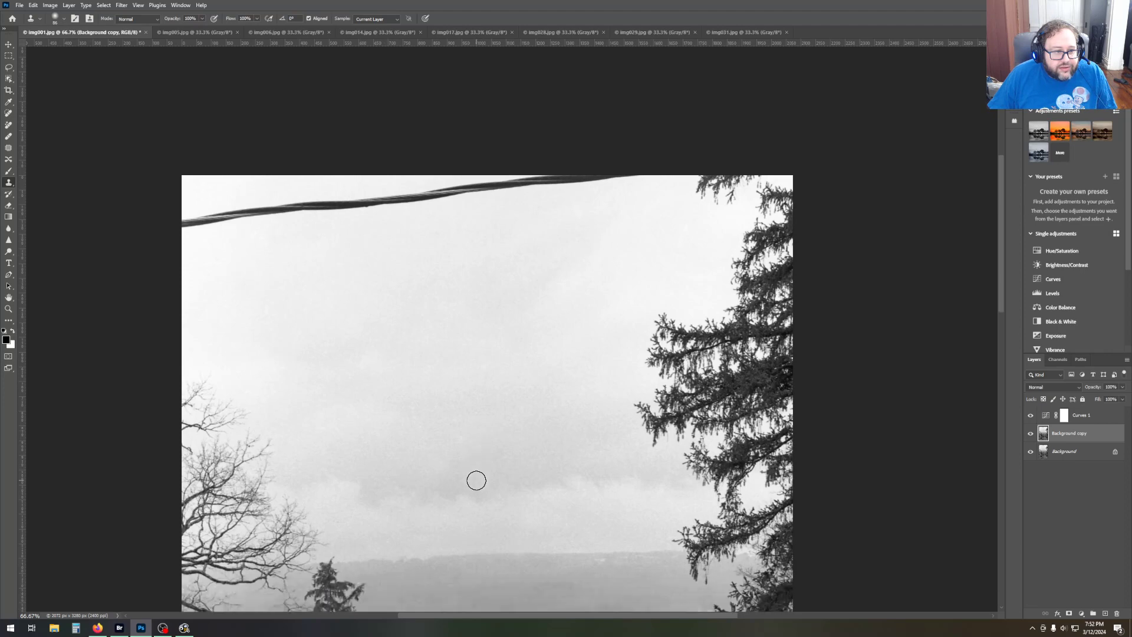
scroll(424, 472, down, 1)
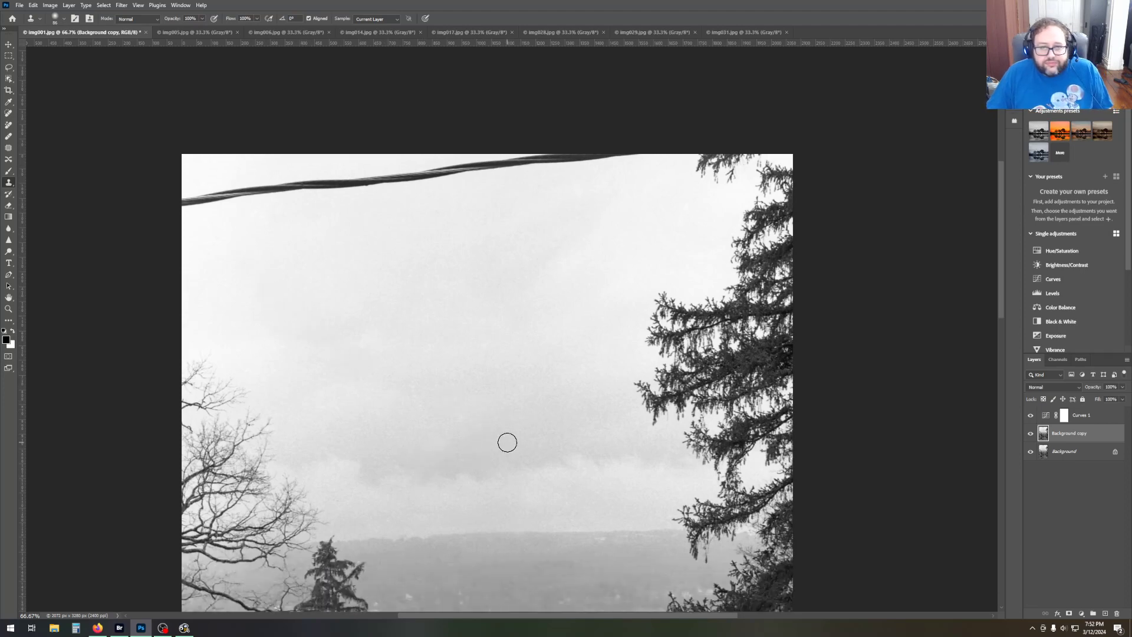
scroll(713, 217, down, 2)
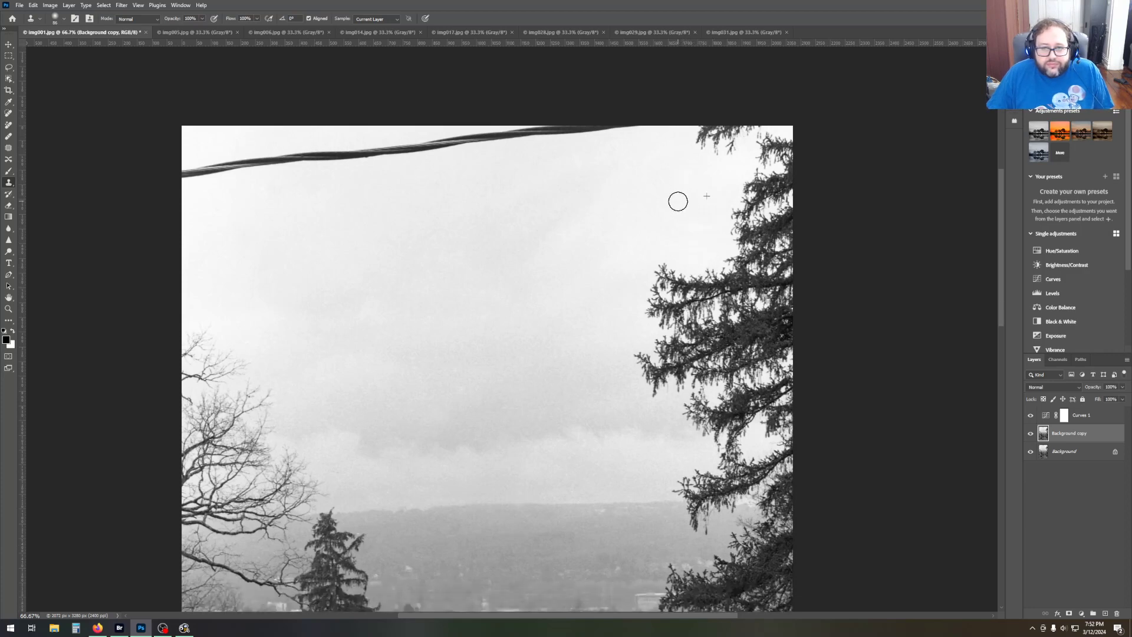
scroll(488, 462, down, 3)
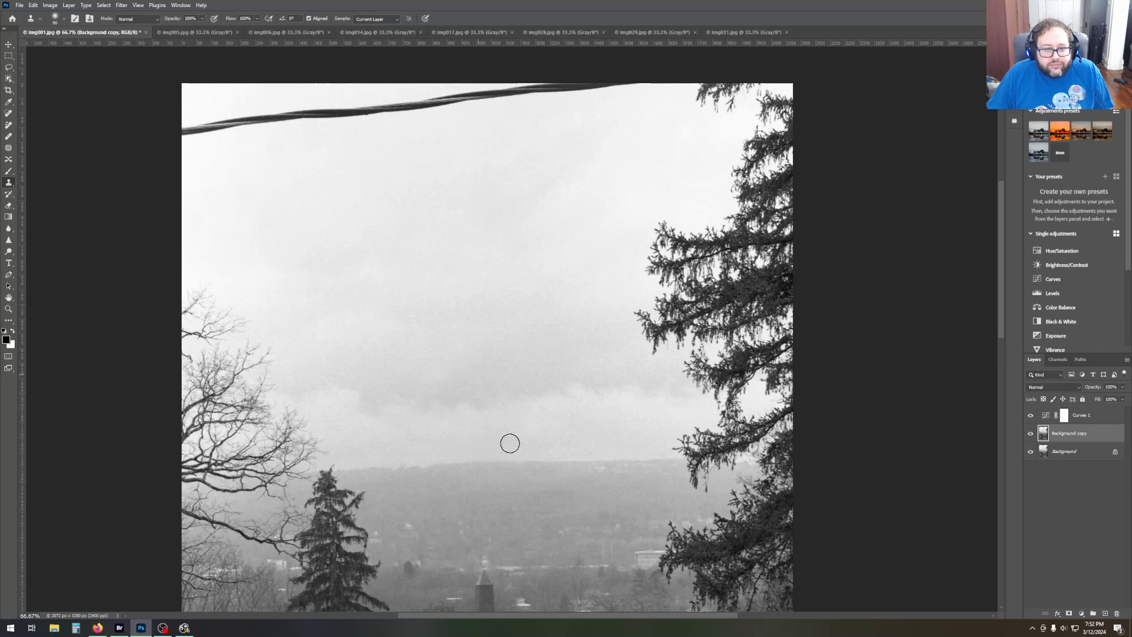
scroll(524, 479, down, 3)
scroll(524, 479, down, 15)
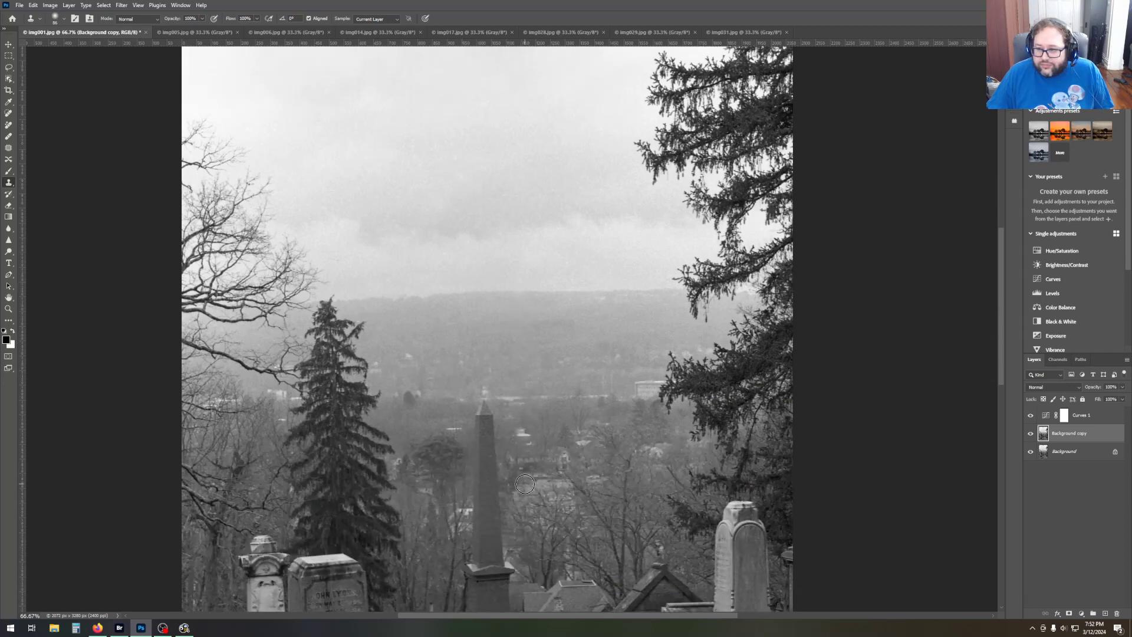
scroll(525, 484, down, 10)
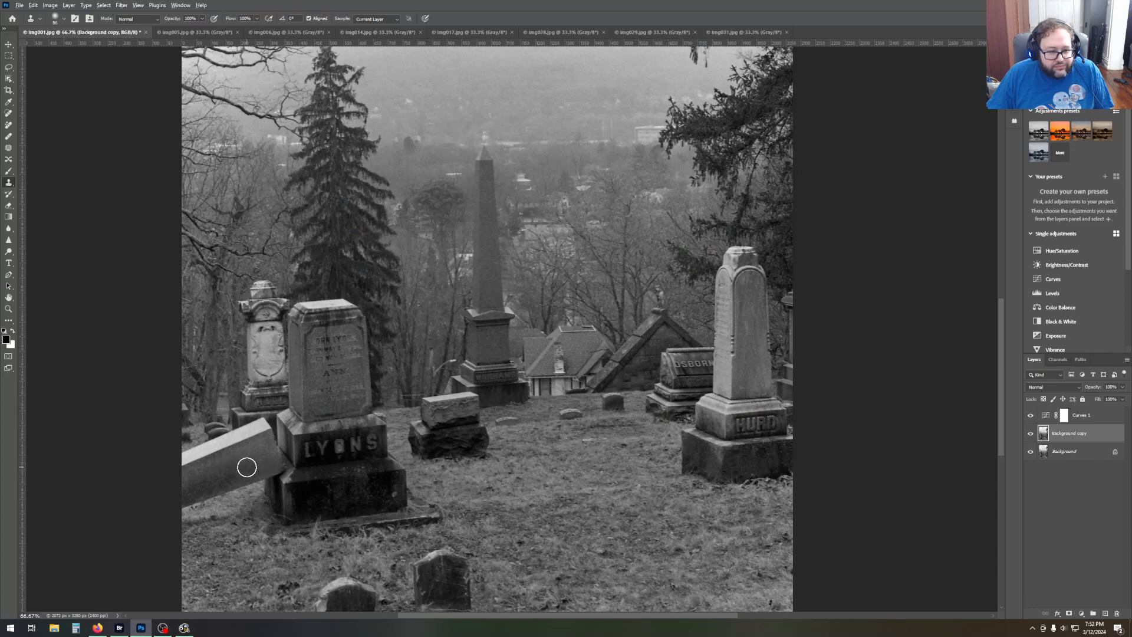
scroll(561, 551, down, 8)
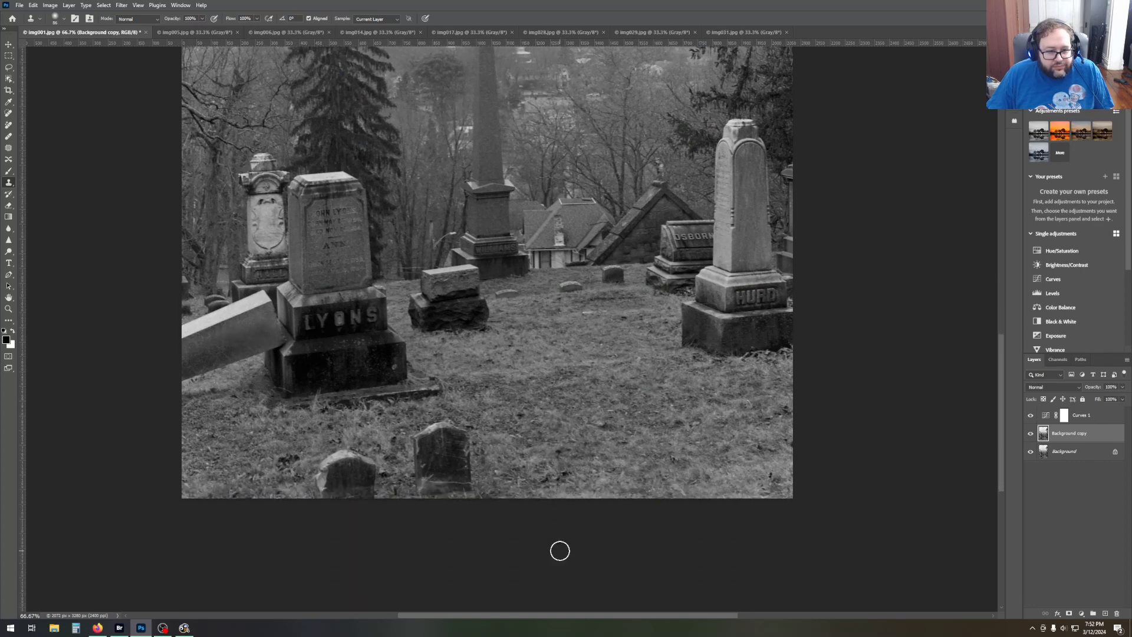
scroll(560, 551, up, 3)
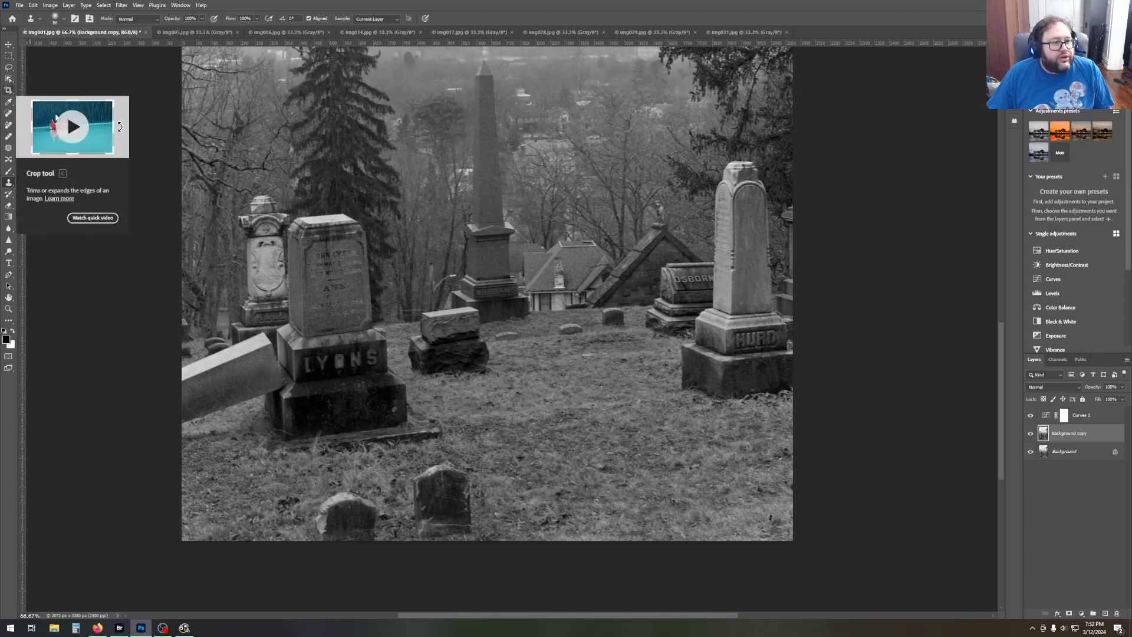
Fit the whole photo in view and add a Brightness/Contrast adjustment layer above Curves 1 with contrast raised to about 26.
click(8, 308)
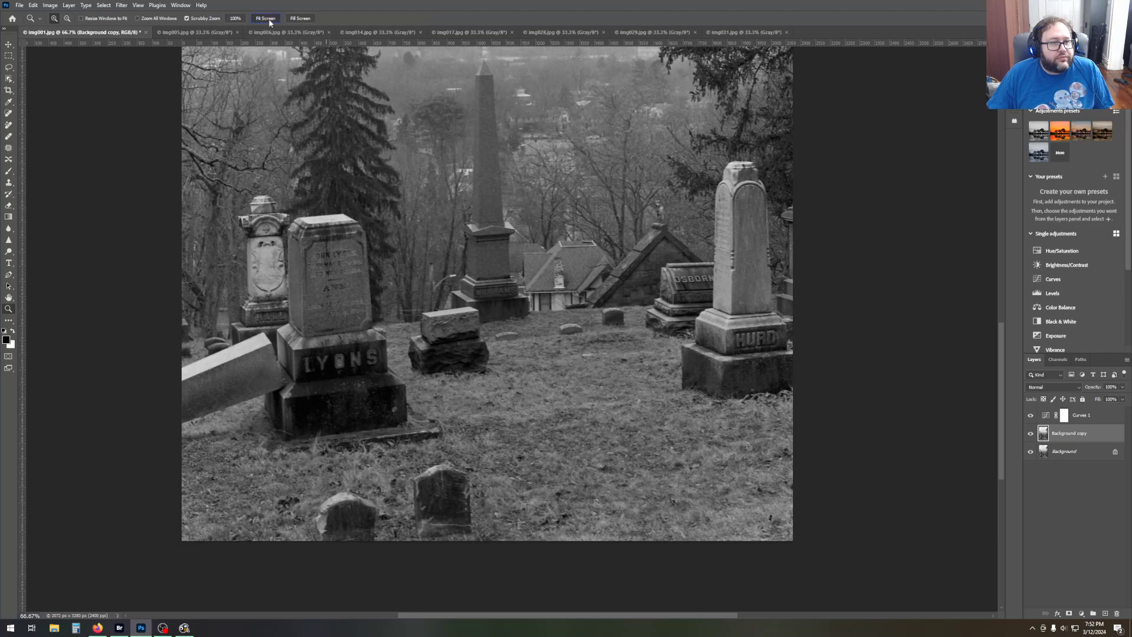
click(269, 20)
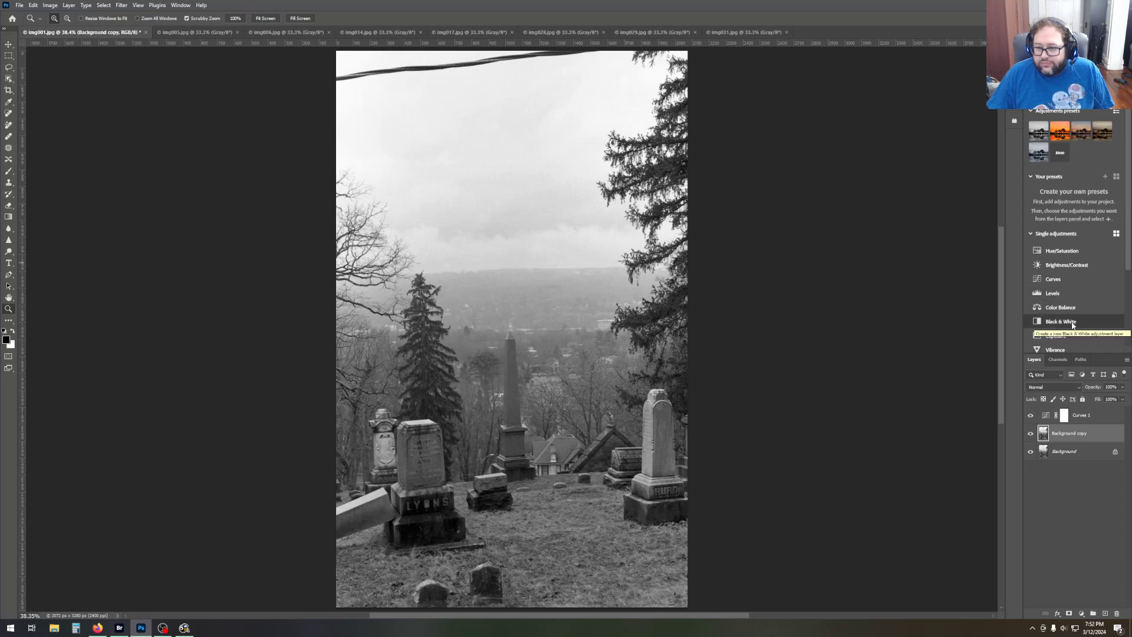
click(1066, 266)
drag(1106, 435, 1097, 415)
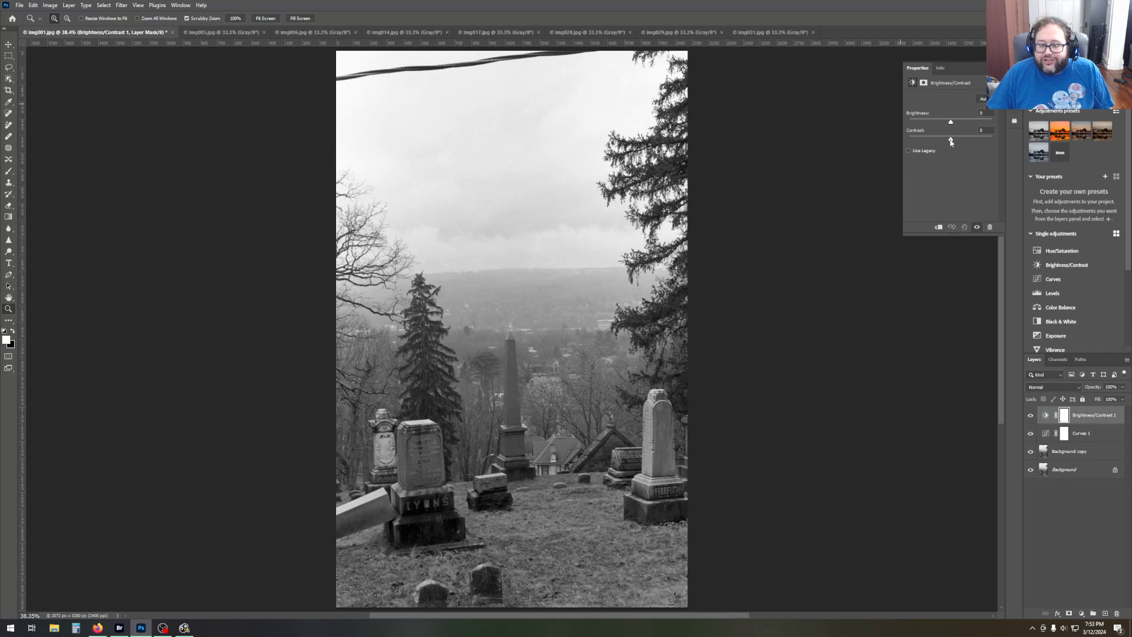
mouse_move(950, 140)
mouse_down()
mouse_move(986, 142)
mouse_move(970, 141)
mouse_up()
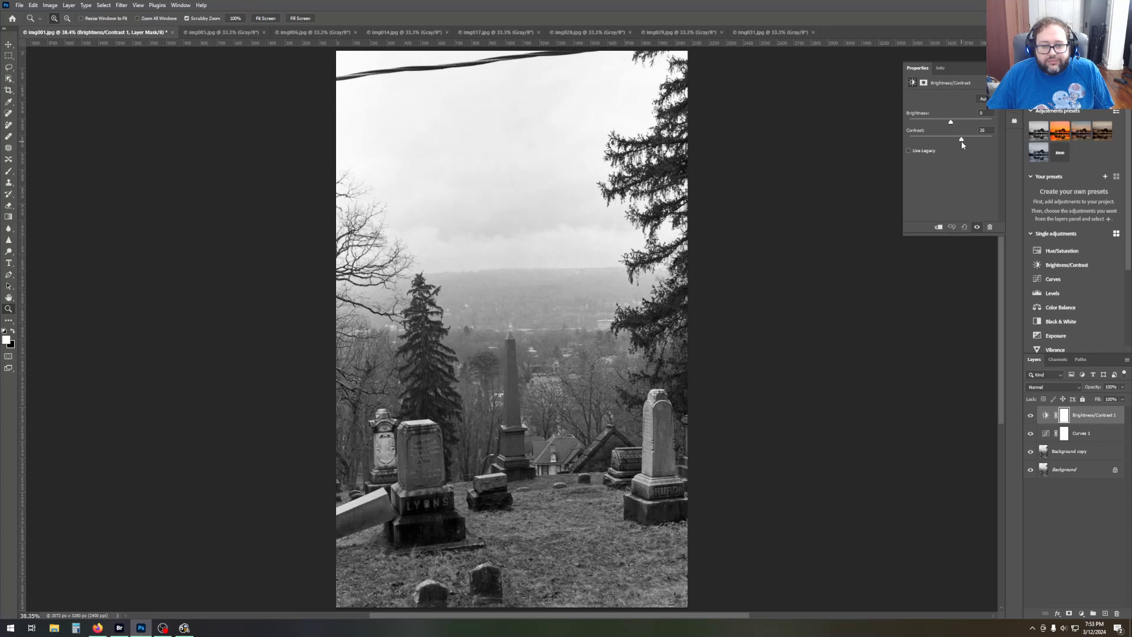
Raise the contrast of the Brightness/Contrast adjustment layer to about 36.
drag(960, 141, 995, 147)
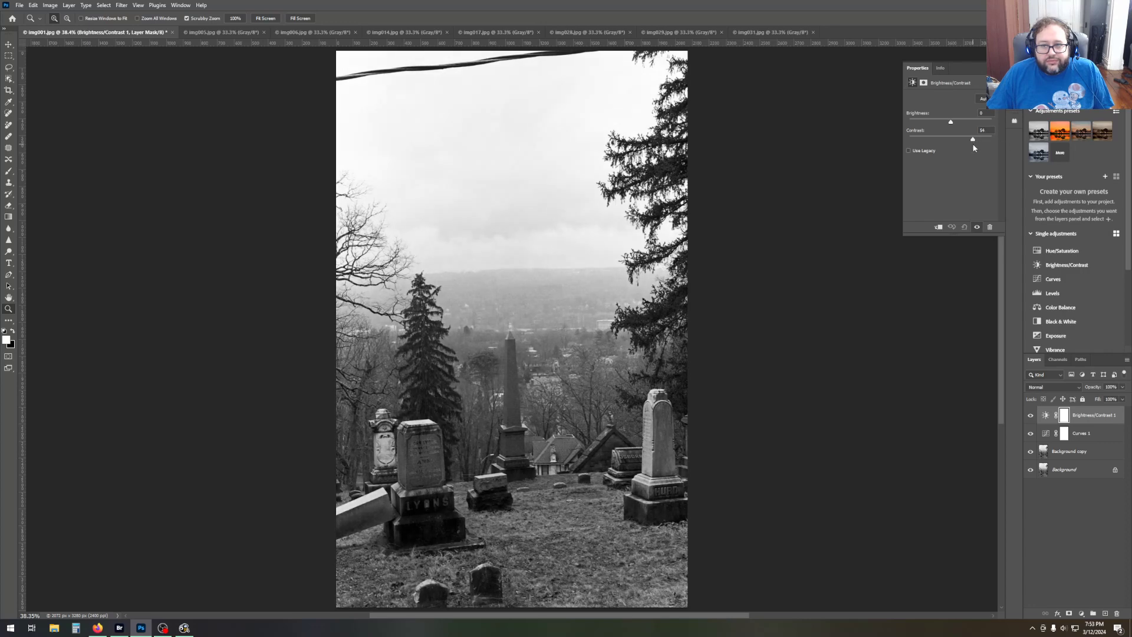
drag(969, 145, 967, 146)
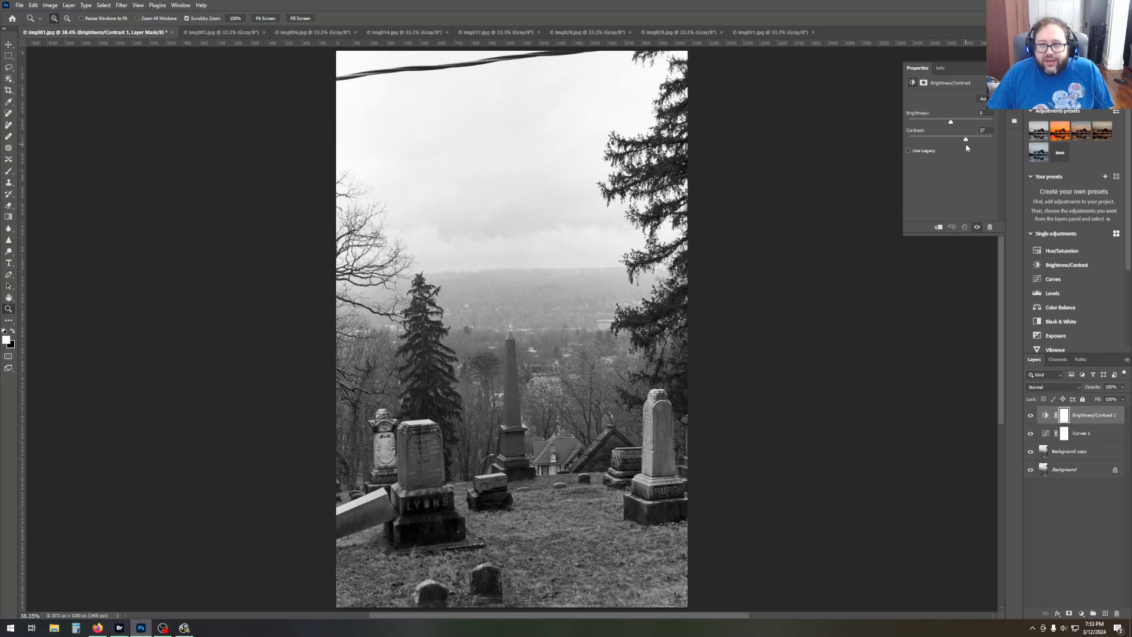
drag(967, 147, 965, 144)
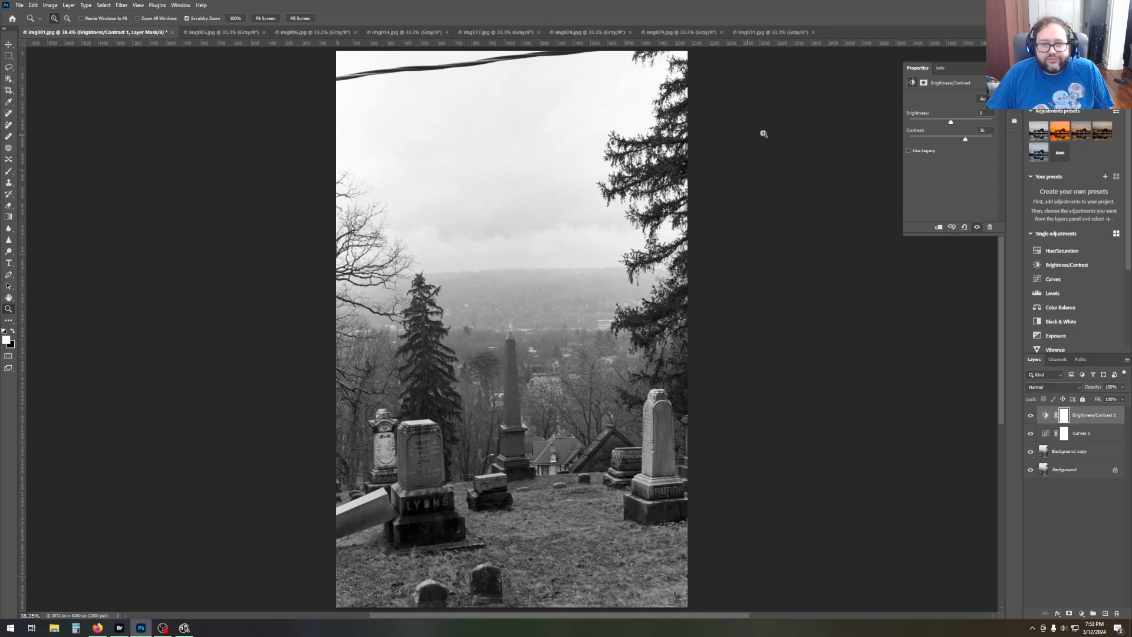
Crop a narrow strip off the top of the photo to remove the power line above the sky.
click(12, 92)
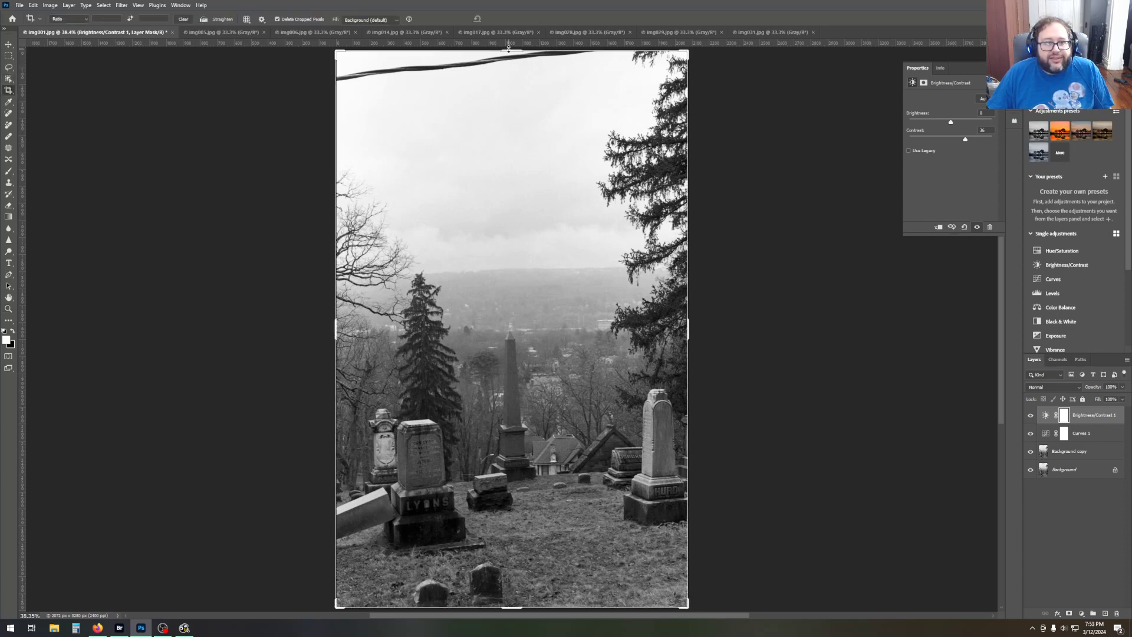
drag(507, 50, 506, 67)
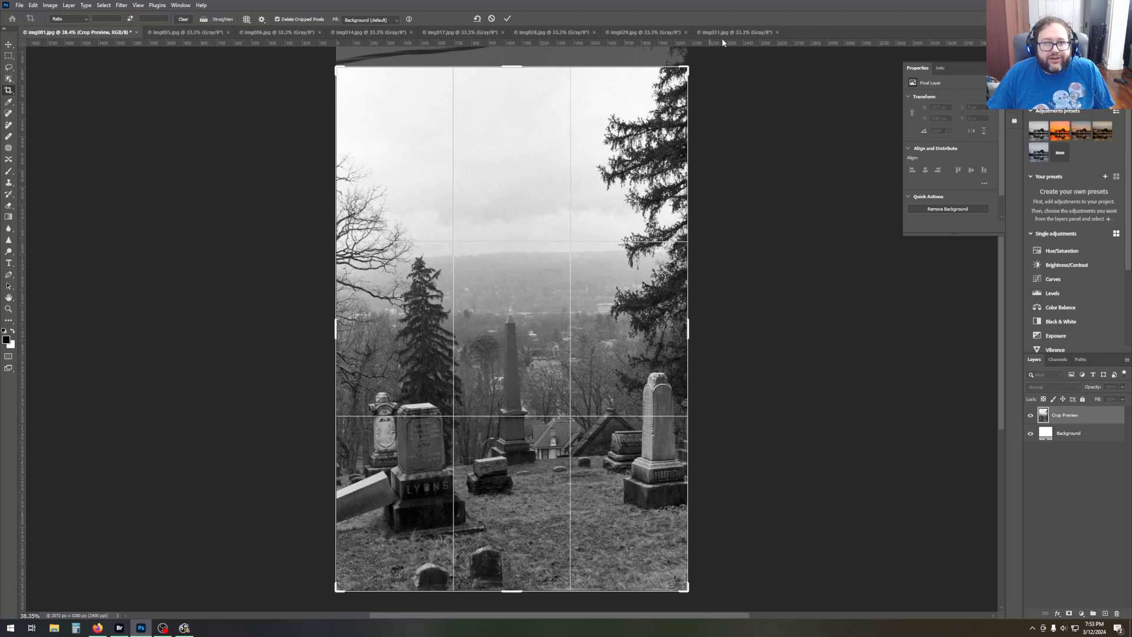
click(508, 19)
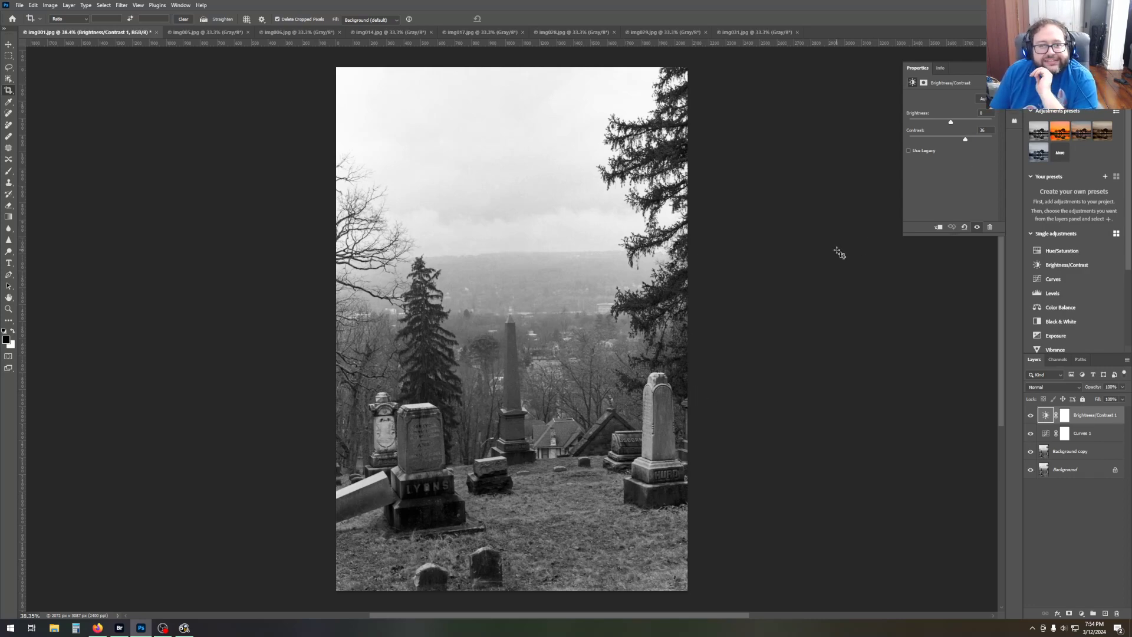
Darken all four corners of the Background copy layer with short diagonal classic gradients running inward.
click(1061, 443)
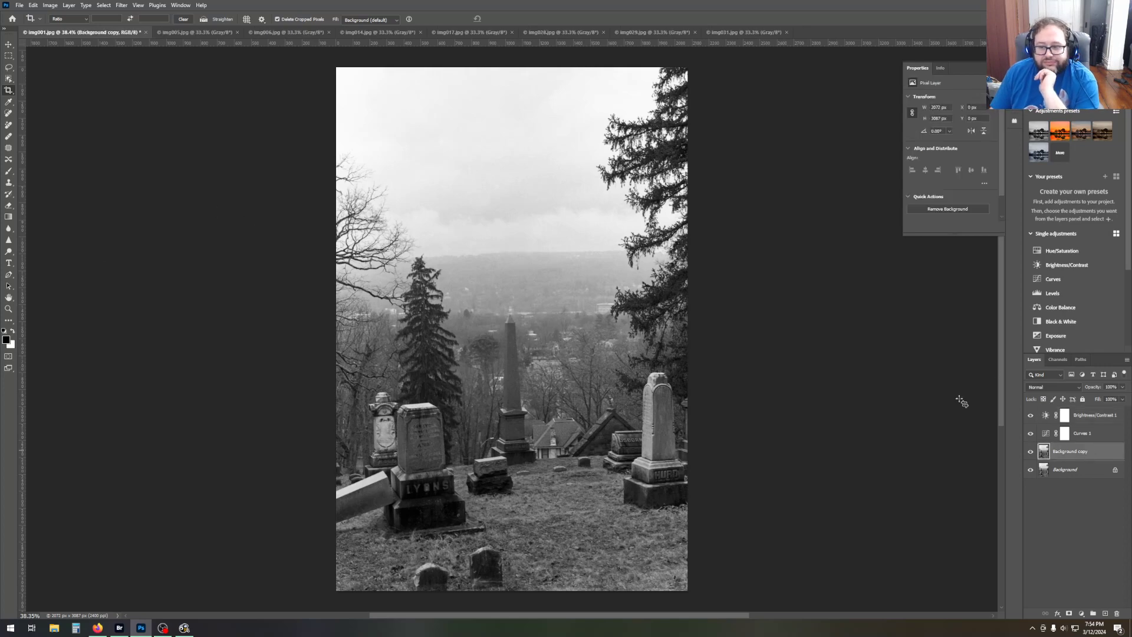
click(9, 217)
drag(332, 63, 481, 176)
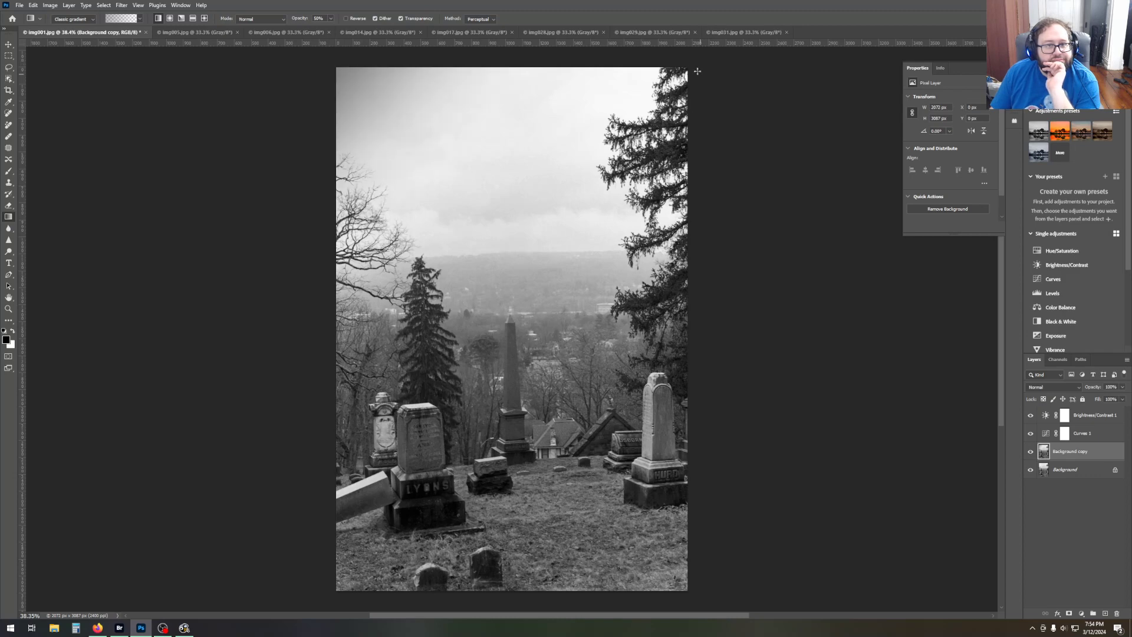
drag(689, 68, 622, 139)
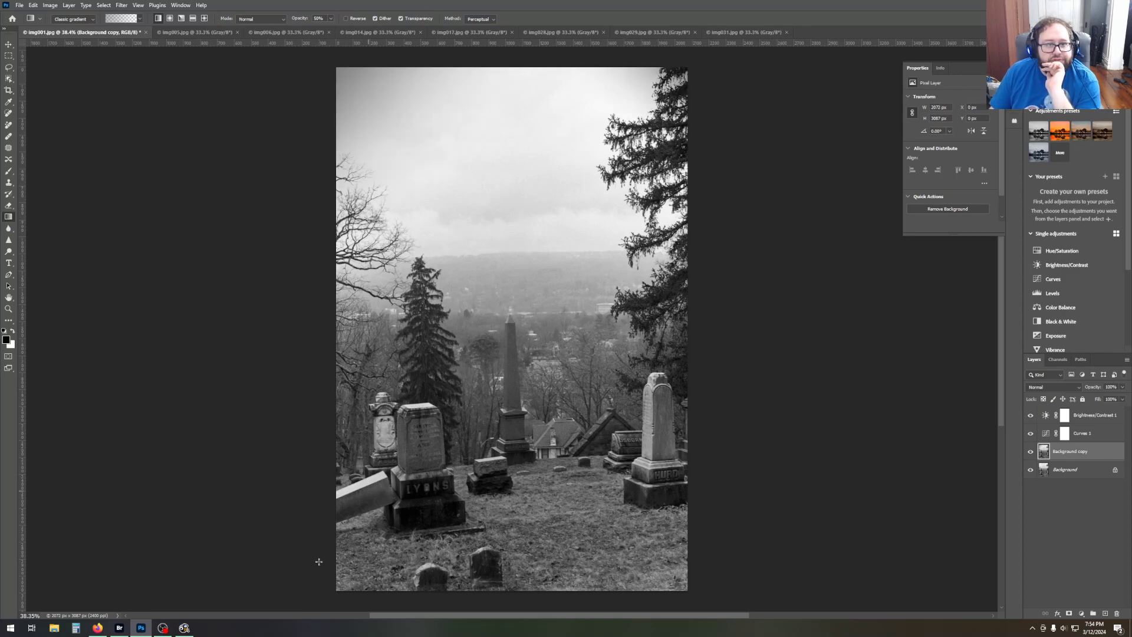
drag(329, 596, 422, 506)
drag(695, 595, 627, 518)
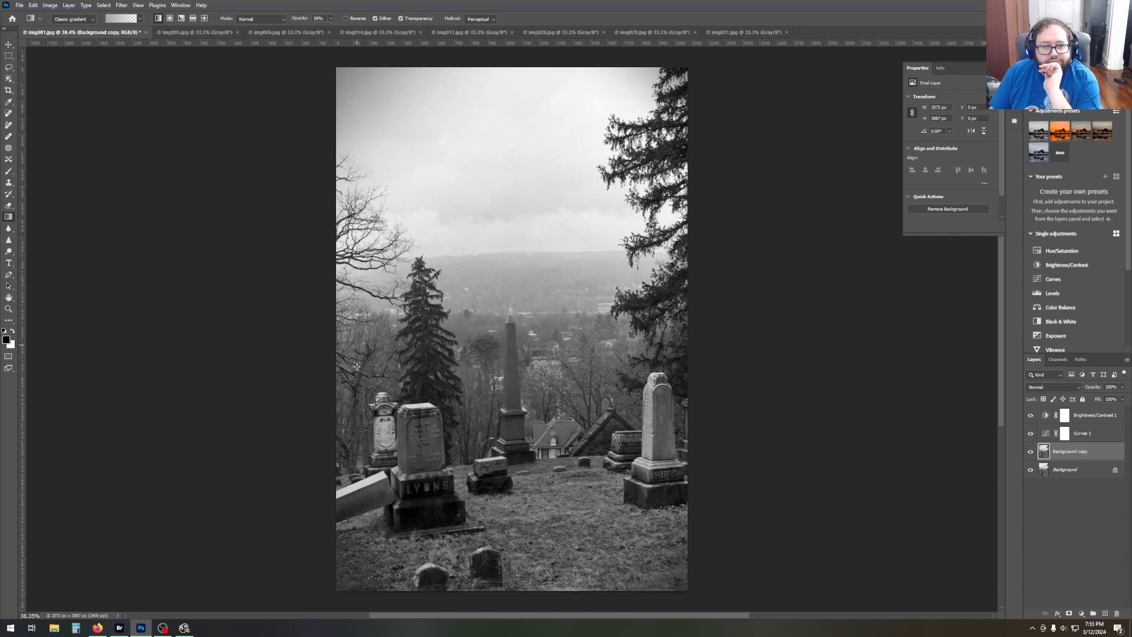
Complete the vignette with inward gradients from the middle of the left, right, top and bottom edges of the photo.
drag(300, 344, 416, 343)
drag(765, 350, 592, 349)
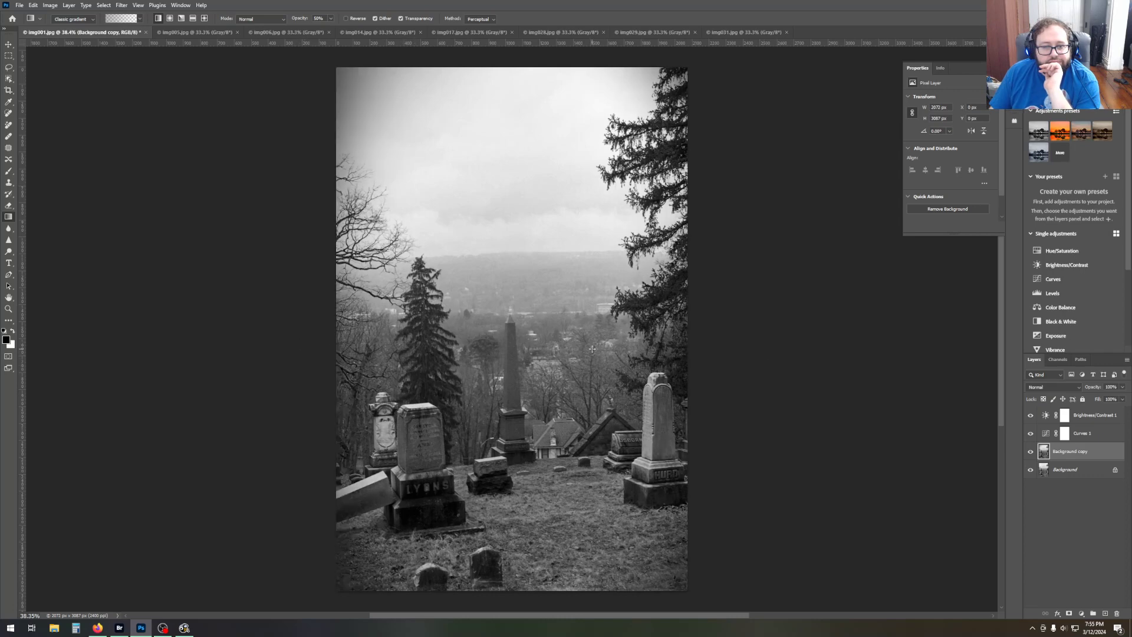
drag(513, 60, 512, 115)
drag(525, 604, 527, 504)
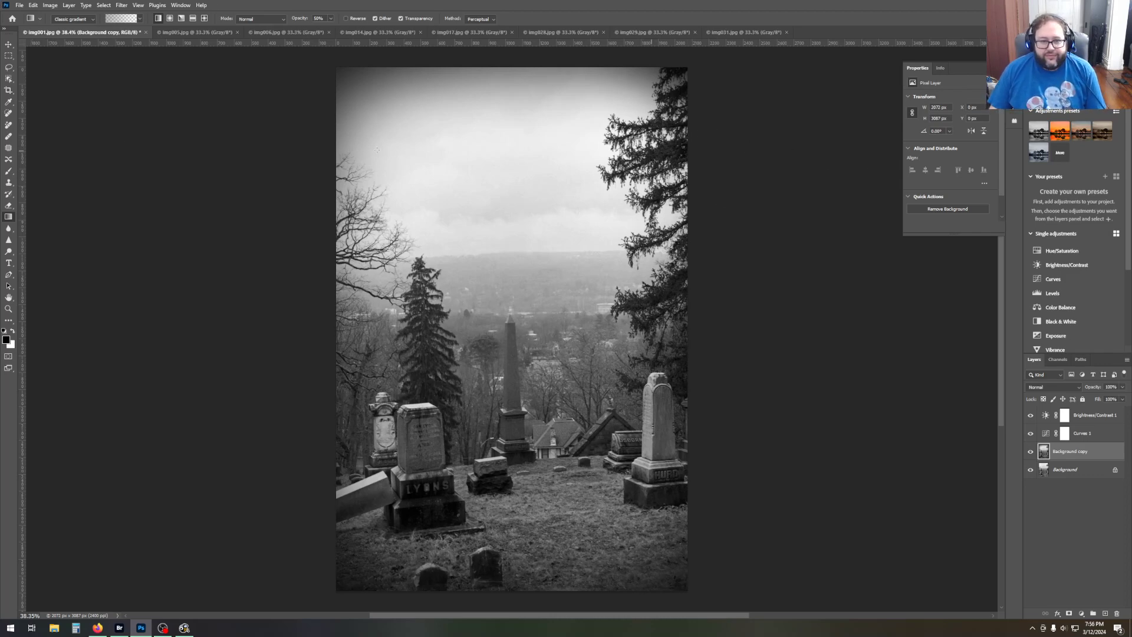
Save the layered photo in Photoshop format as 001.psd in the JPEG folder with Maximize Compatibility on.
click(19, 6)
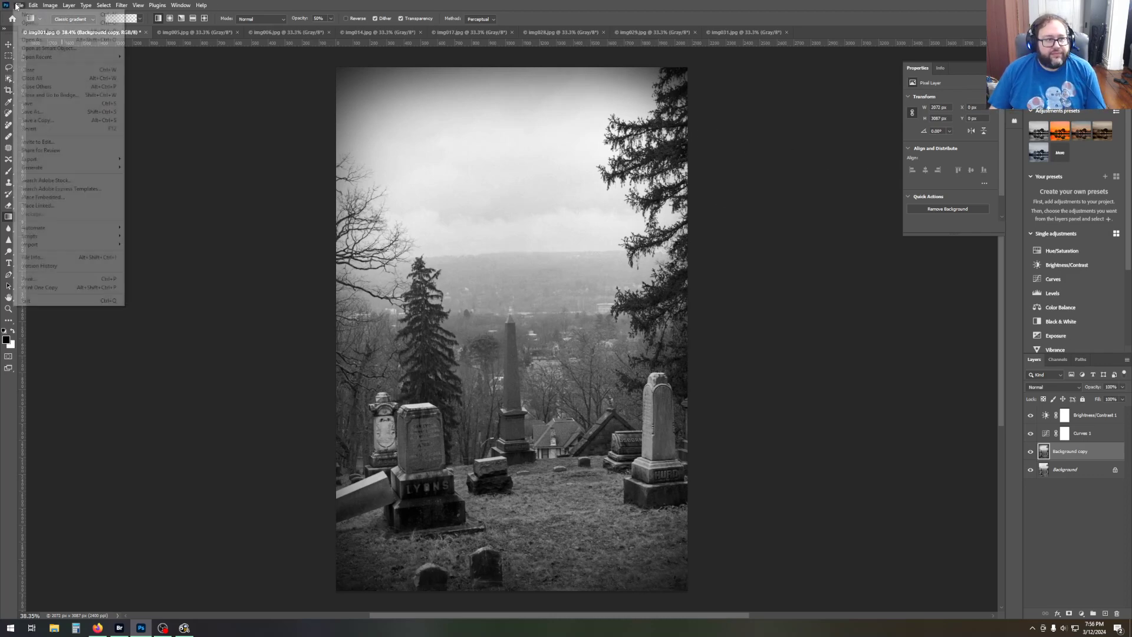
click(69, 112)
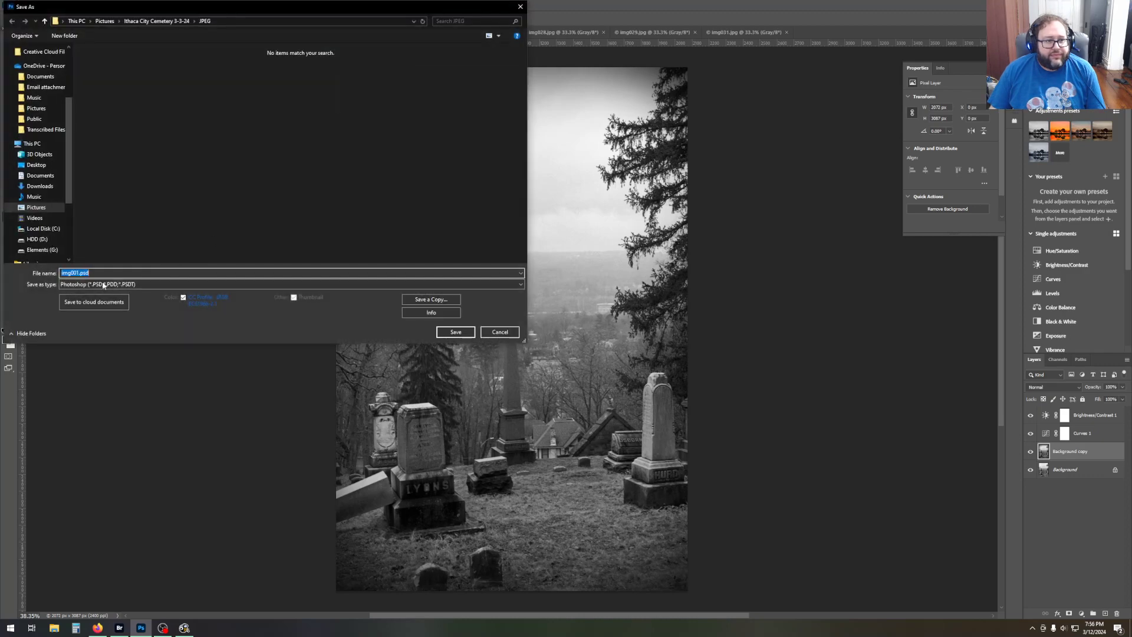
drag(71, 273, 10, 274)
key(BackSpace)
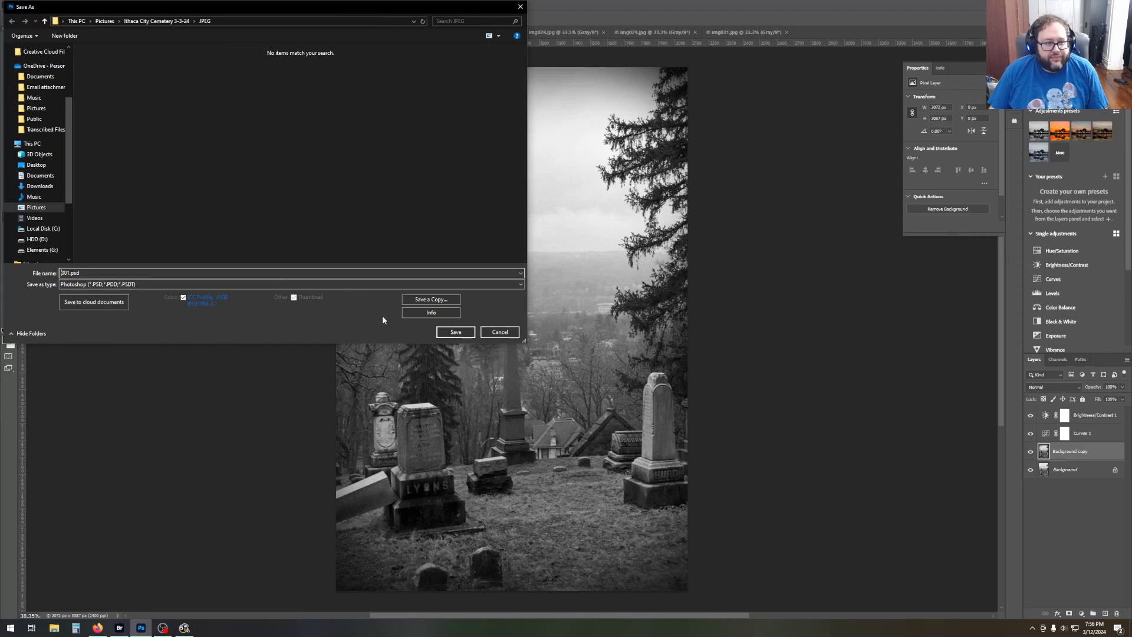
click(442, 334)
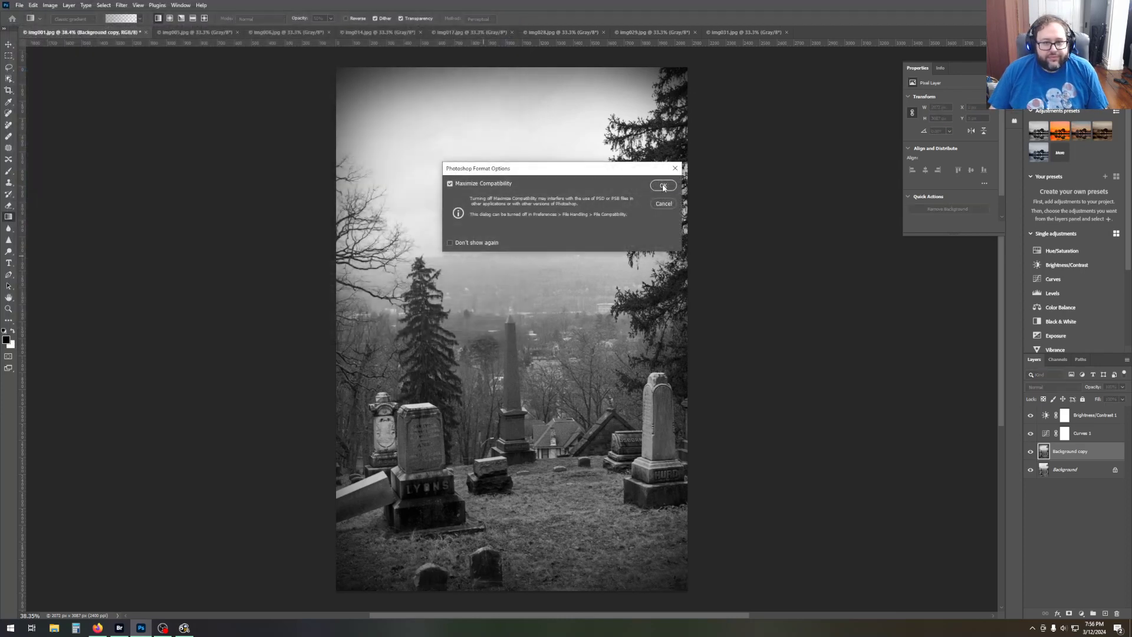
click(663, 185)
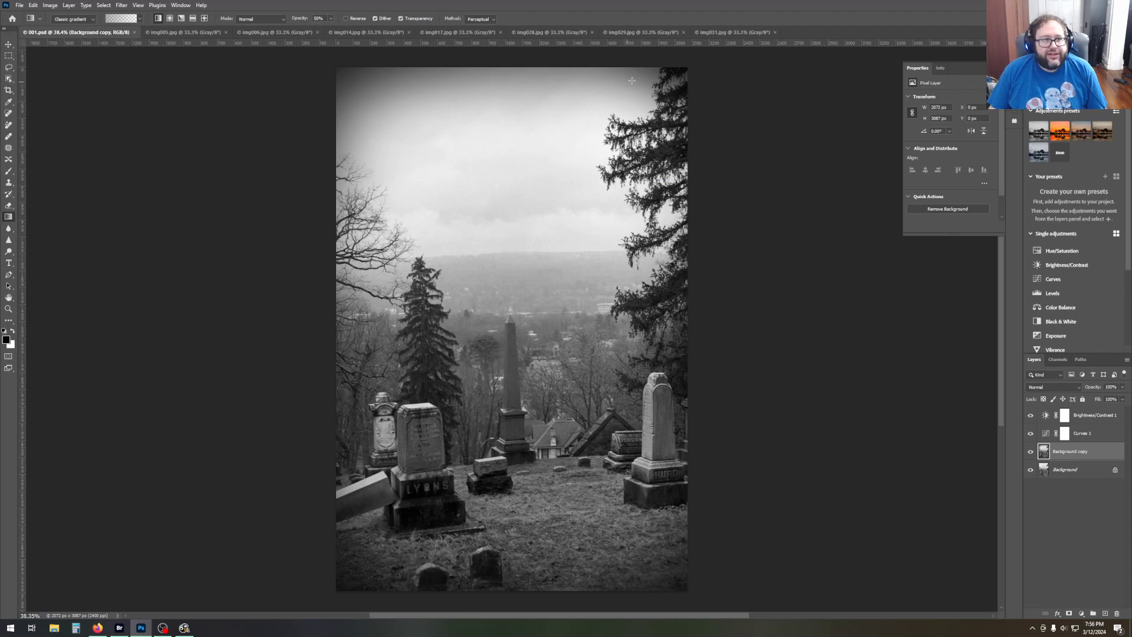
Look through the other open scans from img005.jpg onward and bring up img028.jpg, the tree-lined cemetery path.
click(178, 34)
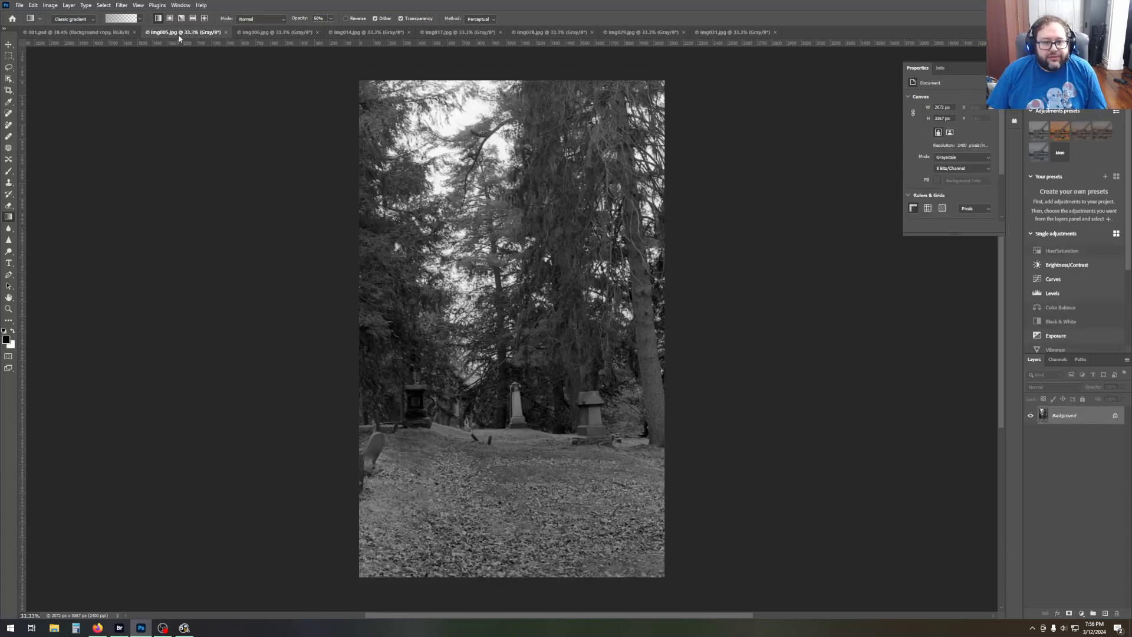
click(281, 33)
click(348, 33)
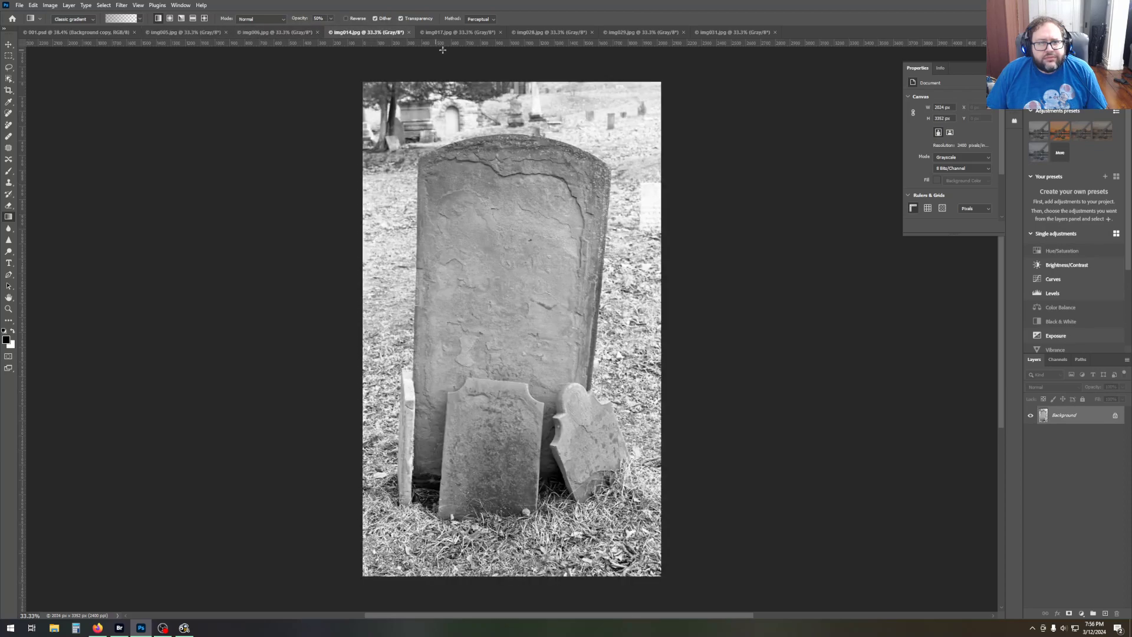
click(449, 32)
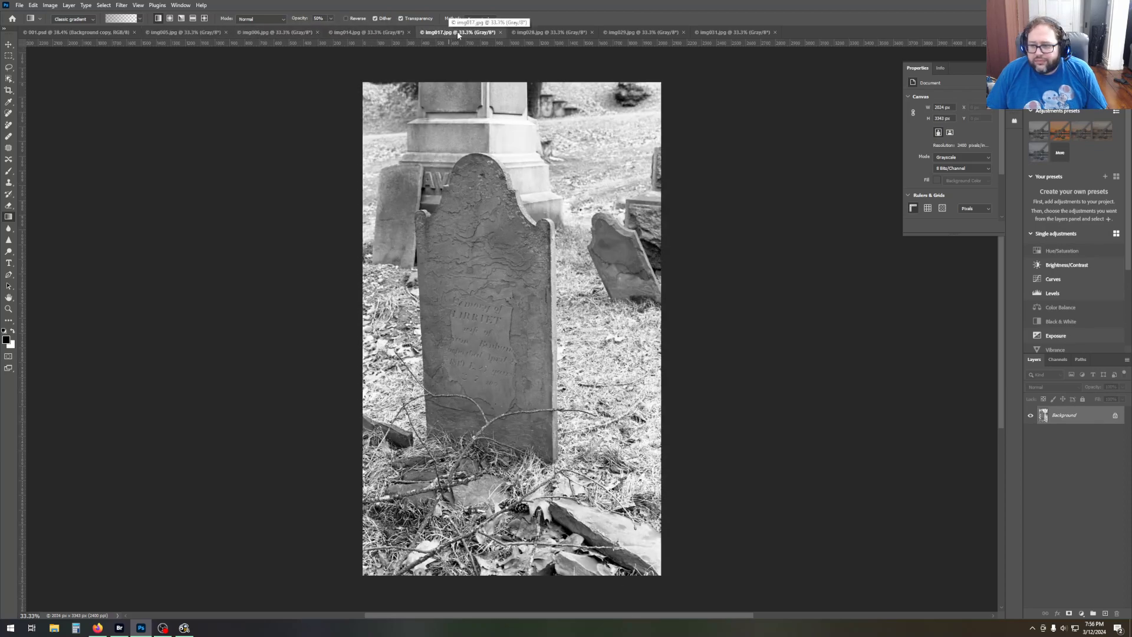
click(572, 34)
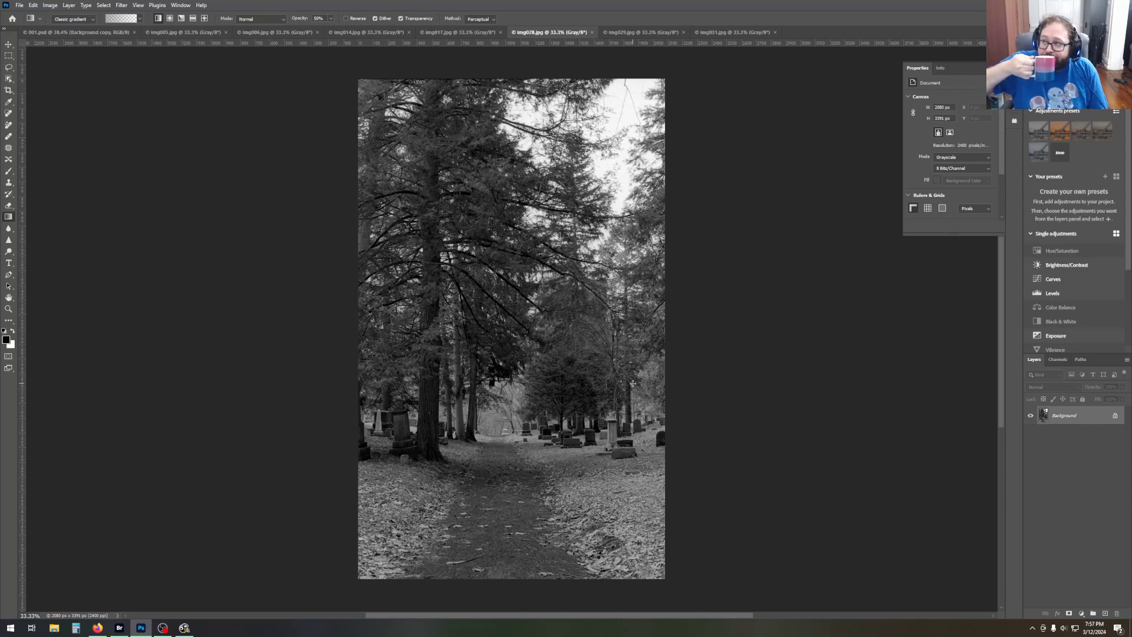
right_click(1076, 419)
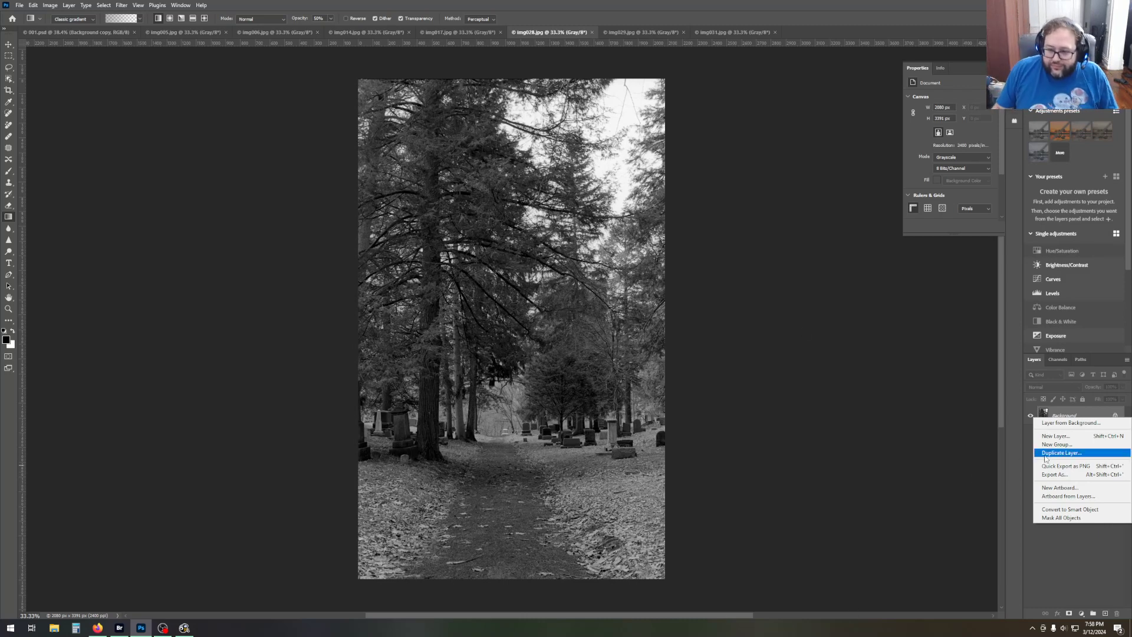
click(1060, 453)
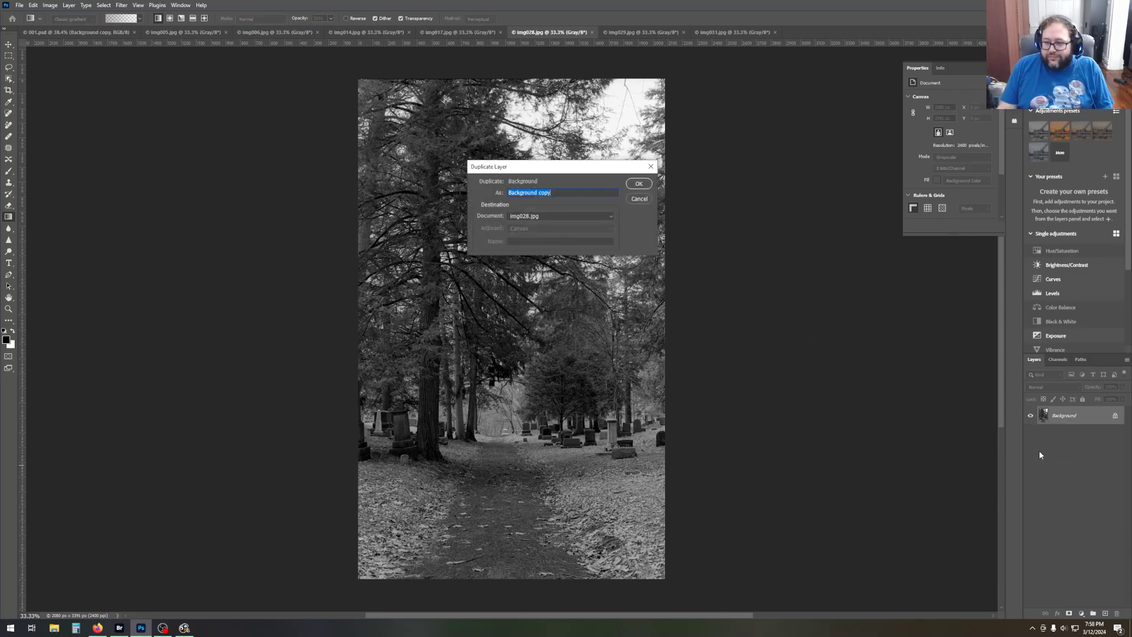
click(638, 183)
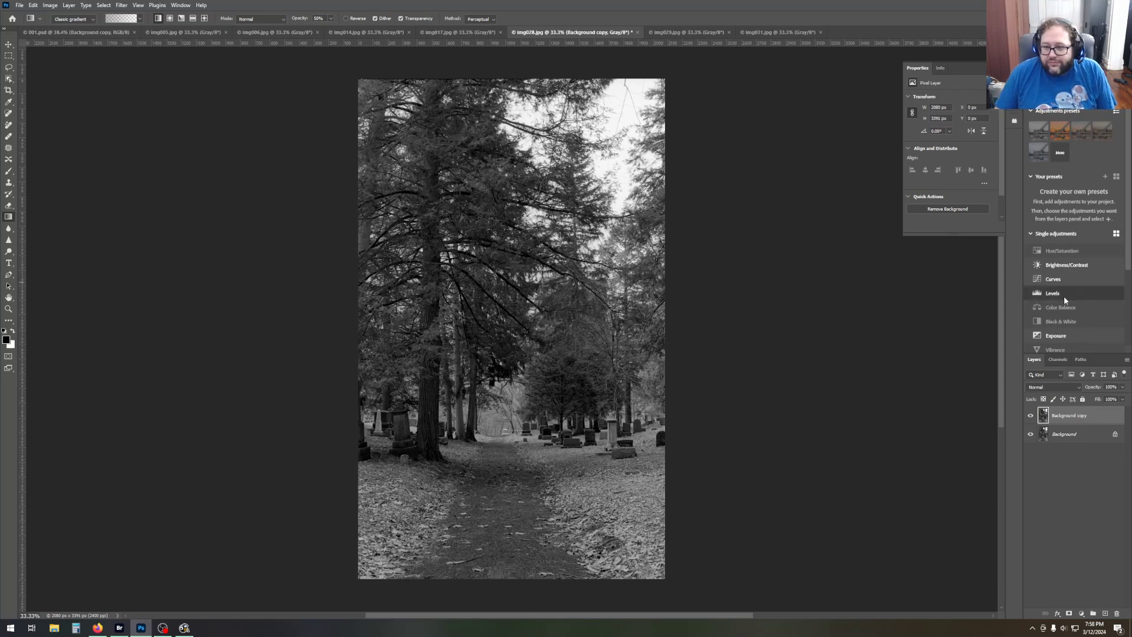
click(33, 5)
click(37, 14)
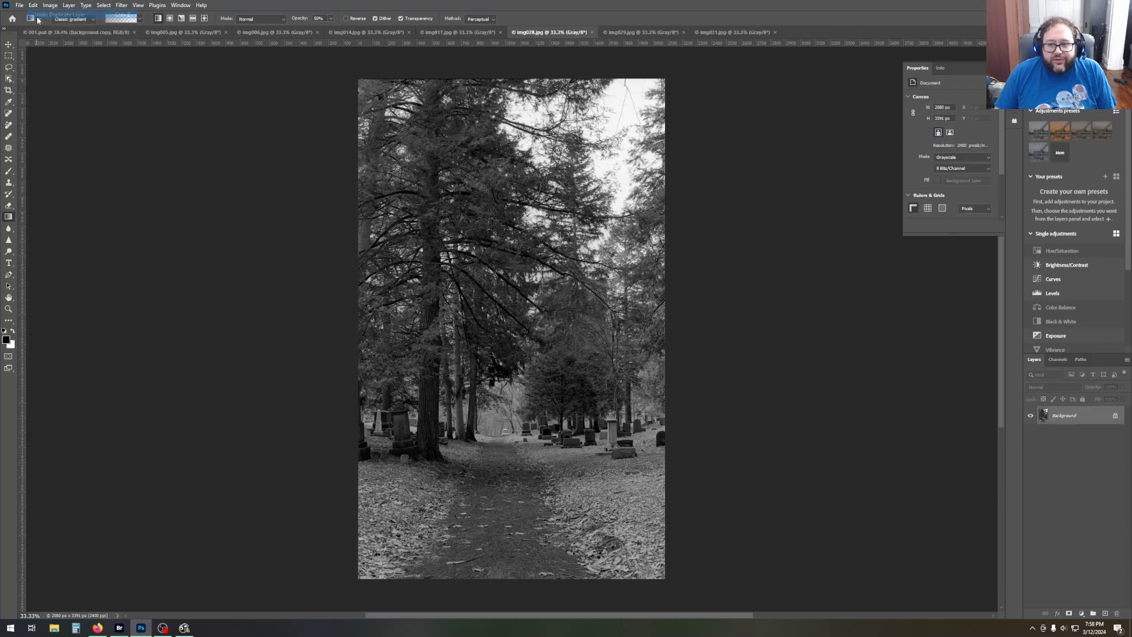
Convert img028.jpg to RGB Color mode and duplicate its Background layer as Background copy.
click(34, 6)
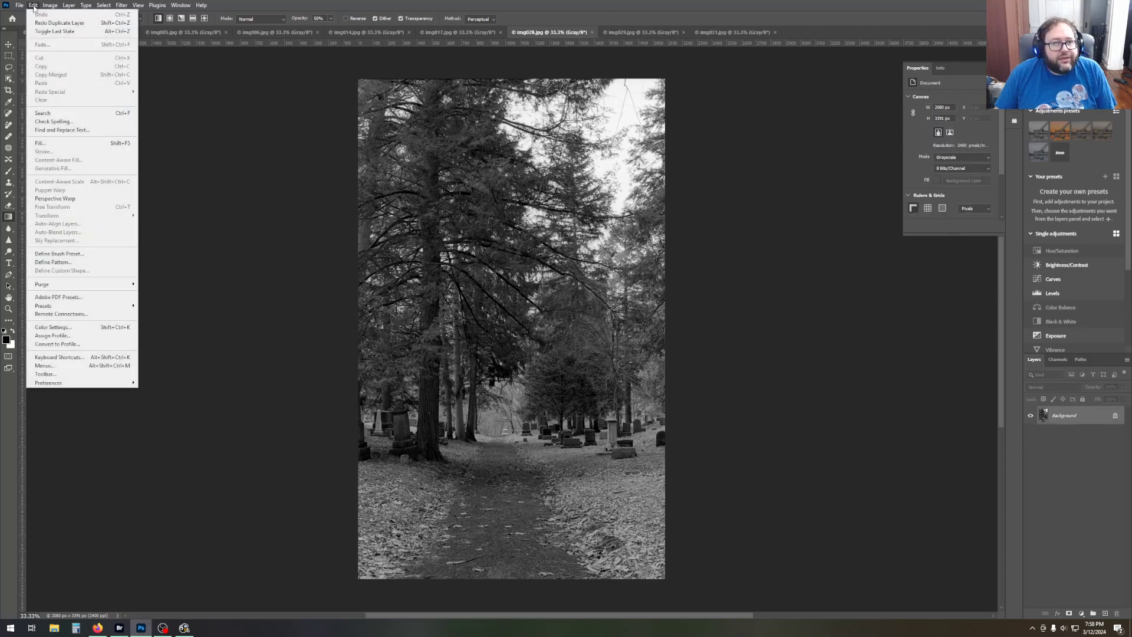
mouse_move(75, 7)
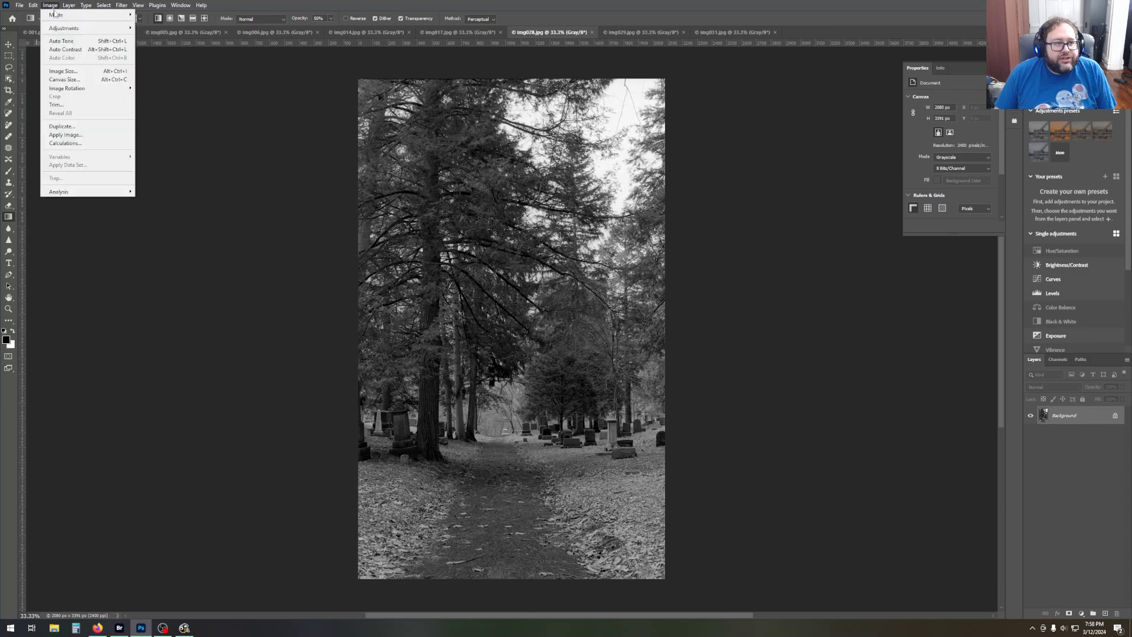
click(149, 47)
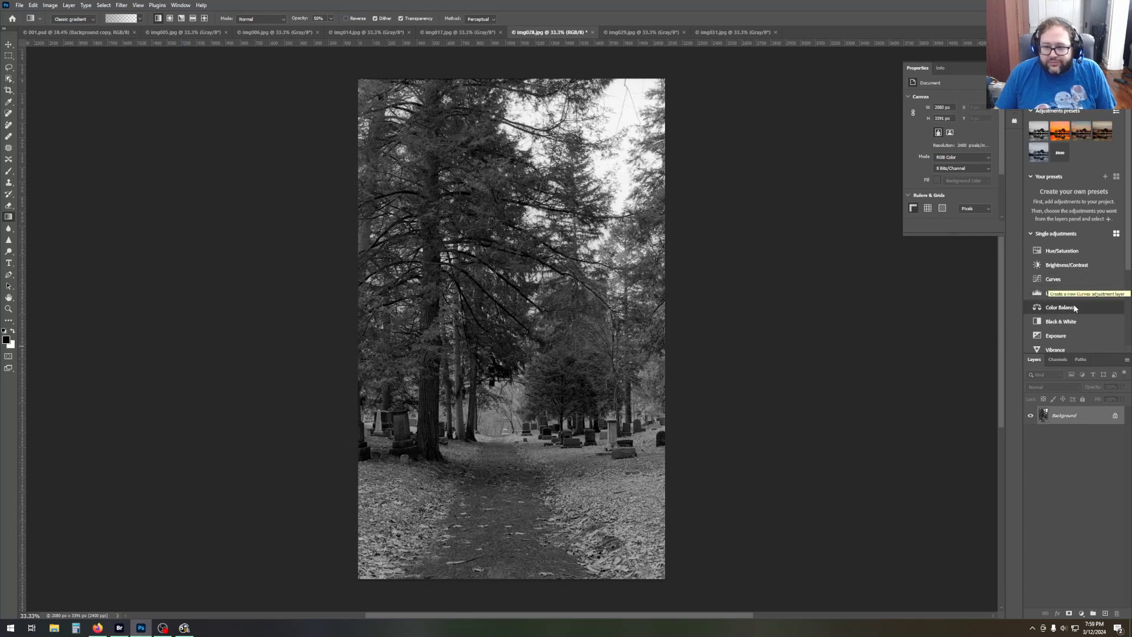
right_click(1073, 415)
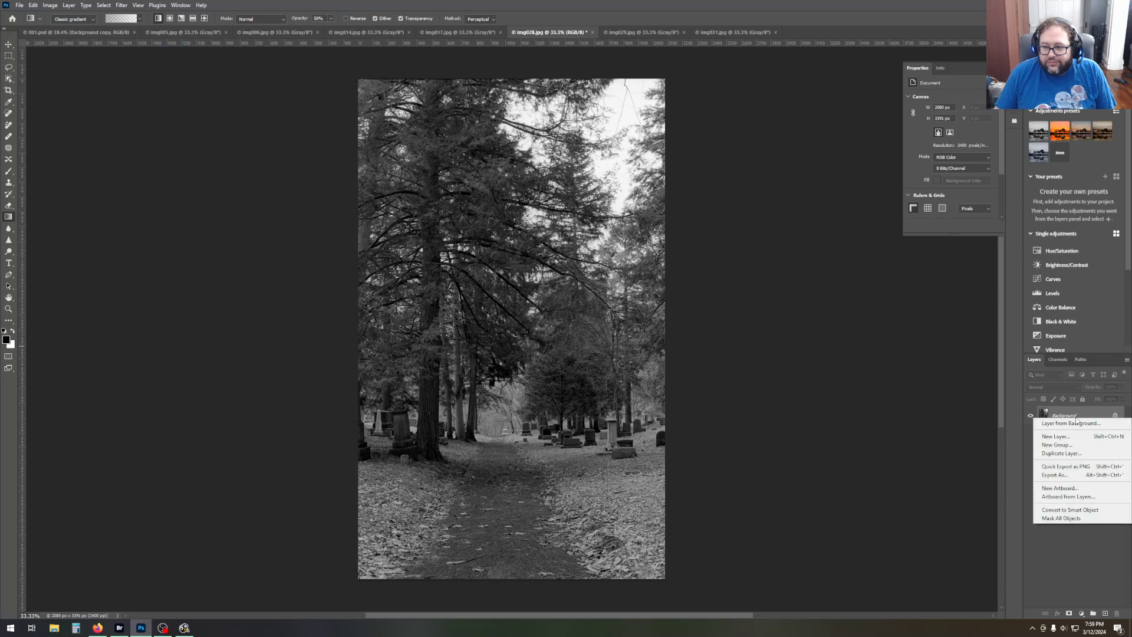
click(1079, 454)
click(639, 184)
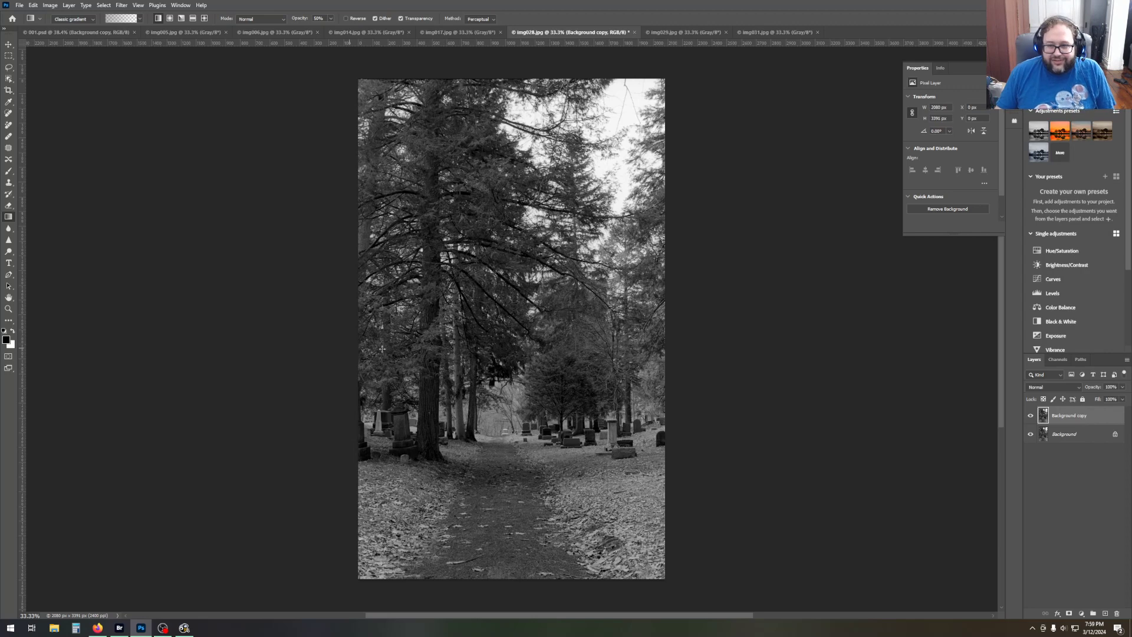
Add a Curves adjustment layer above Background copy, keep its white point at input 255, and make Background copy the active layer.
key(z)
click(266, 19)
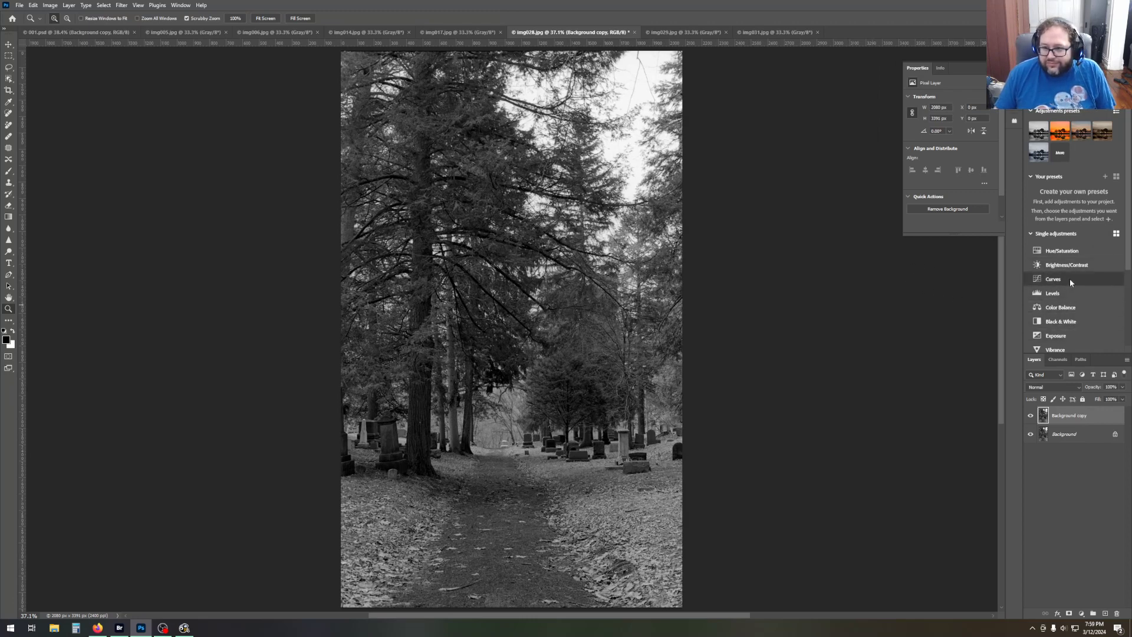
click(1054, 279)
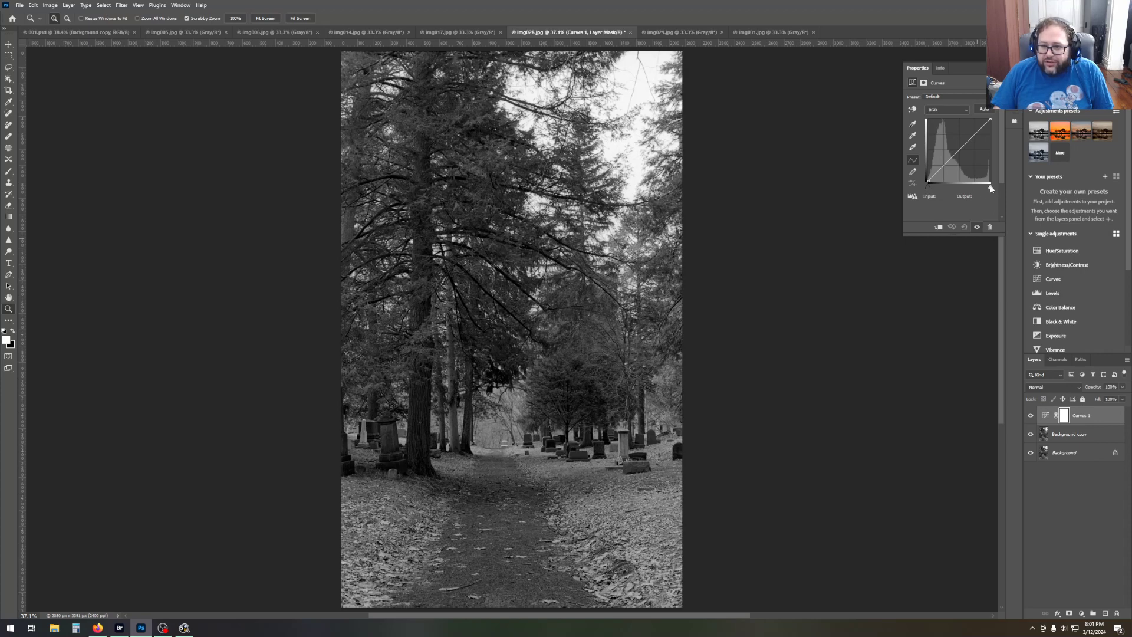
drag(992, 186, 986, 188)
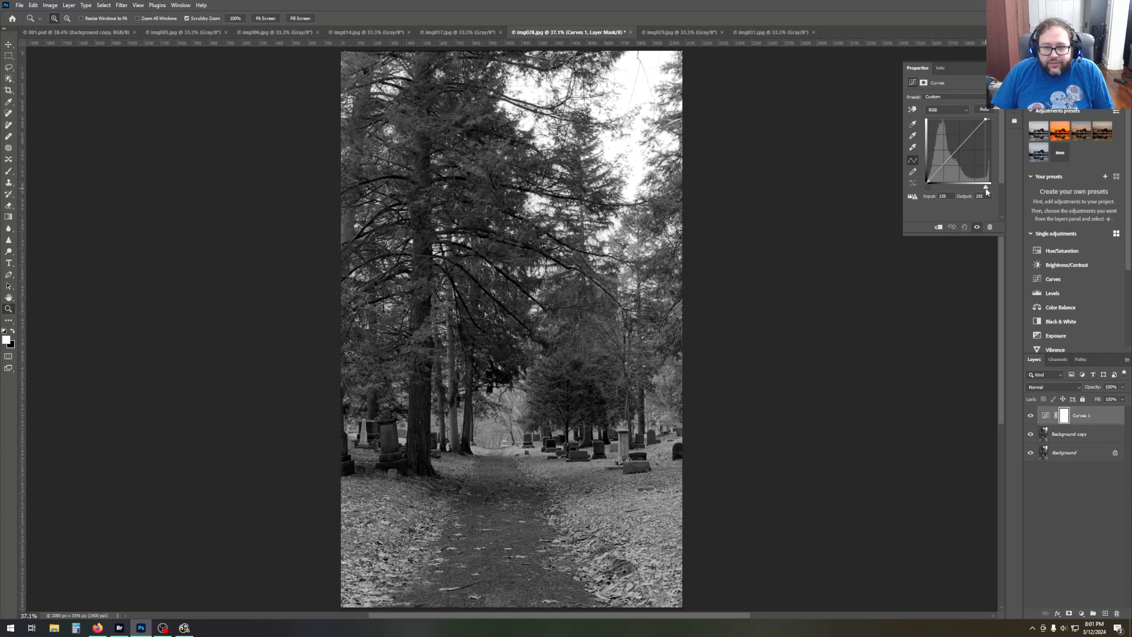
drag(987, 188, 997, 192)
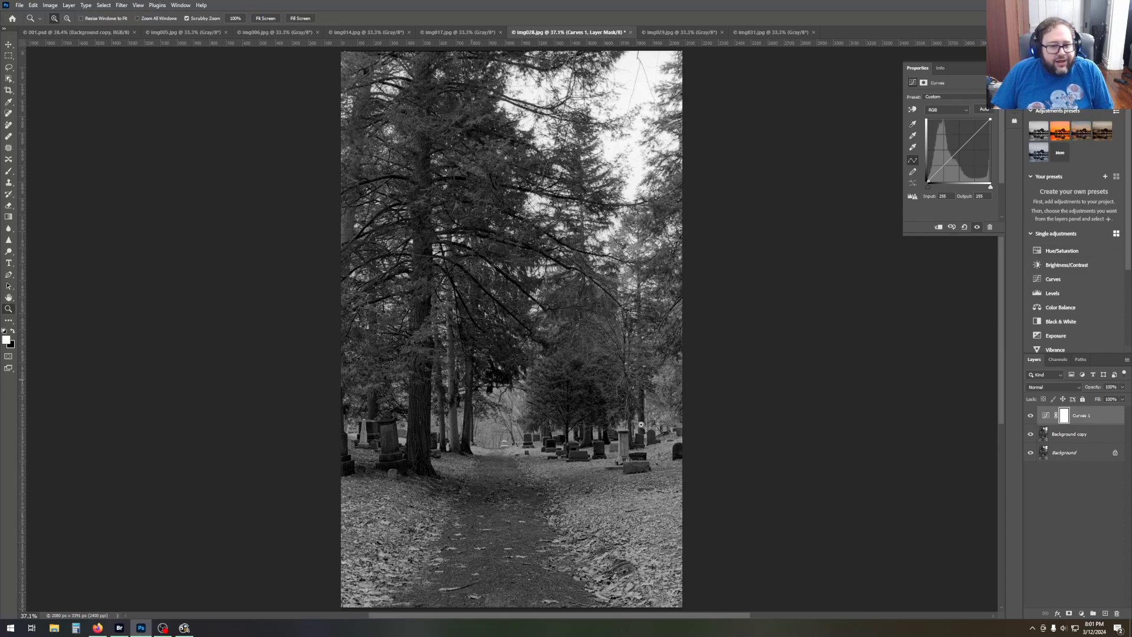
click(1084, 435)
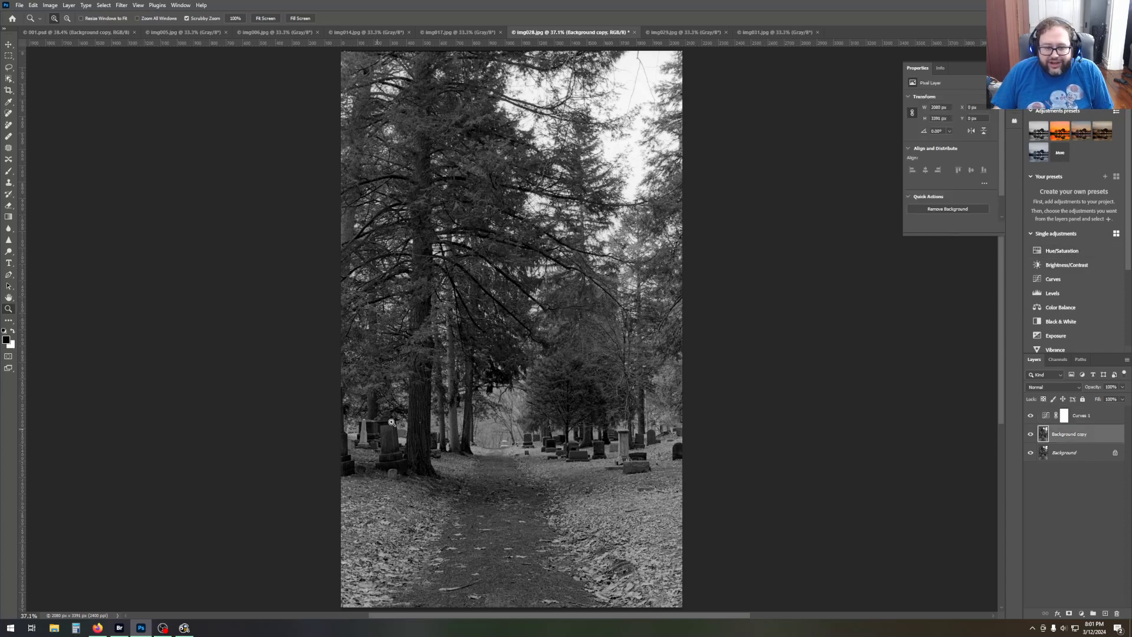
Examine img028.jpg from the treetops and sky down to the gravestones and path for specks and blemishes.
click(430, 398)
click(461, 404)
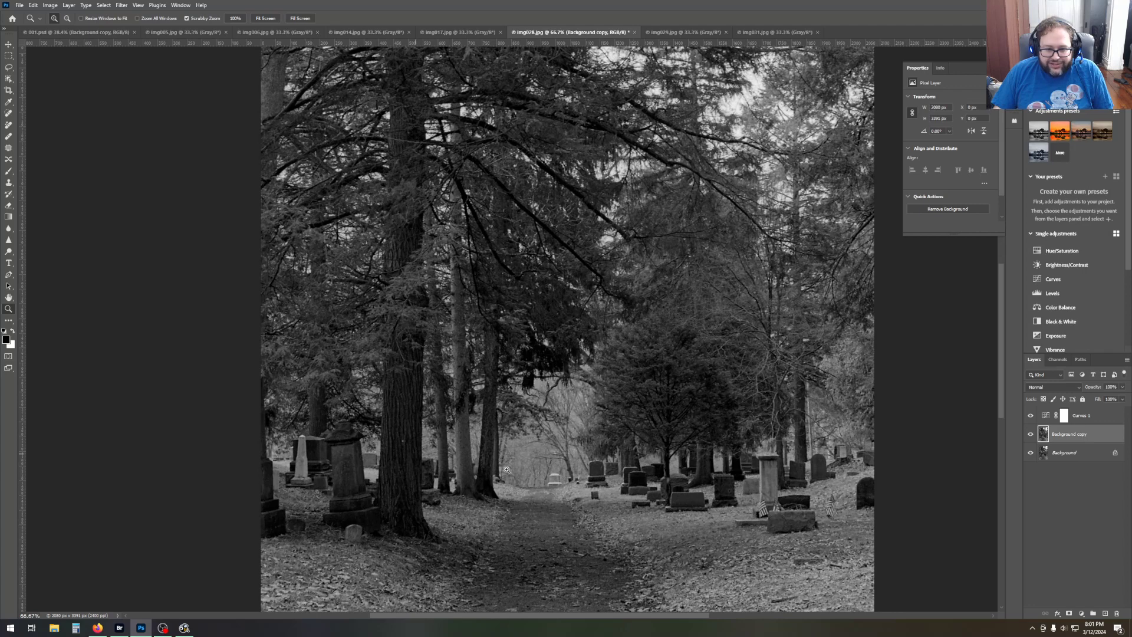
scroll(562, 480, up, 1)
scroll(562, 480, up, 10)
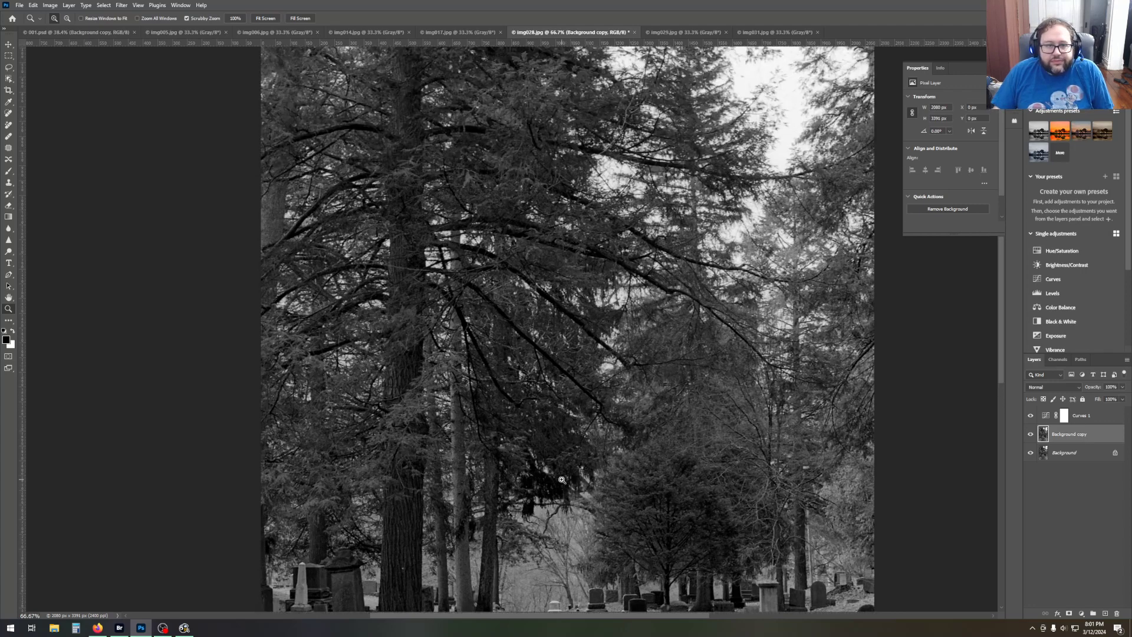
scroll(562, 480, up, 3)
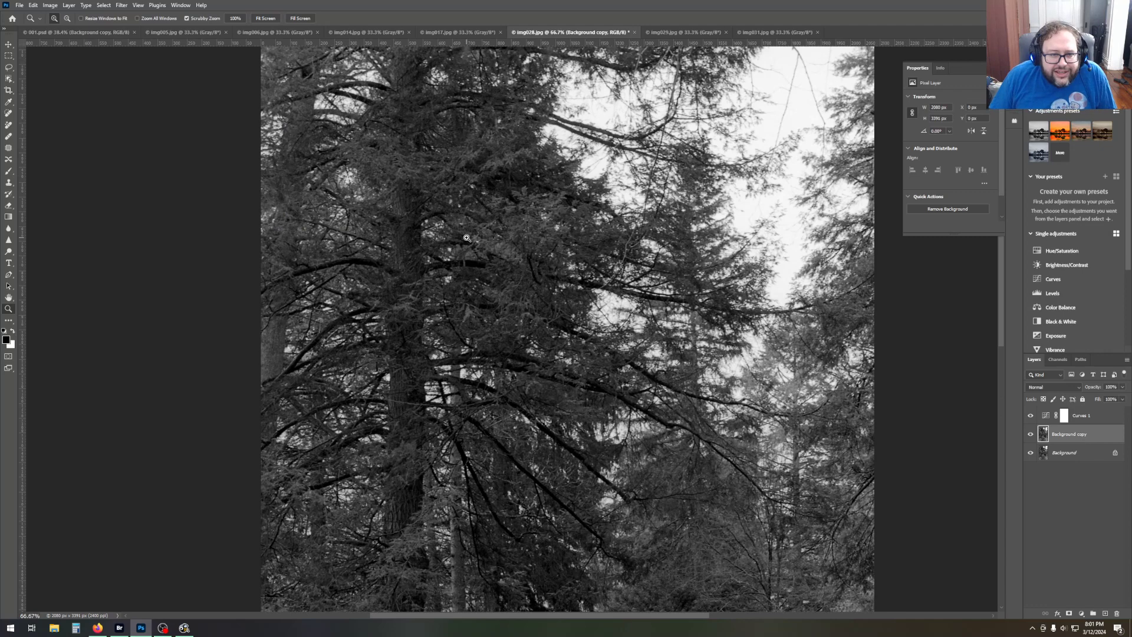
click(467, 237)
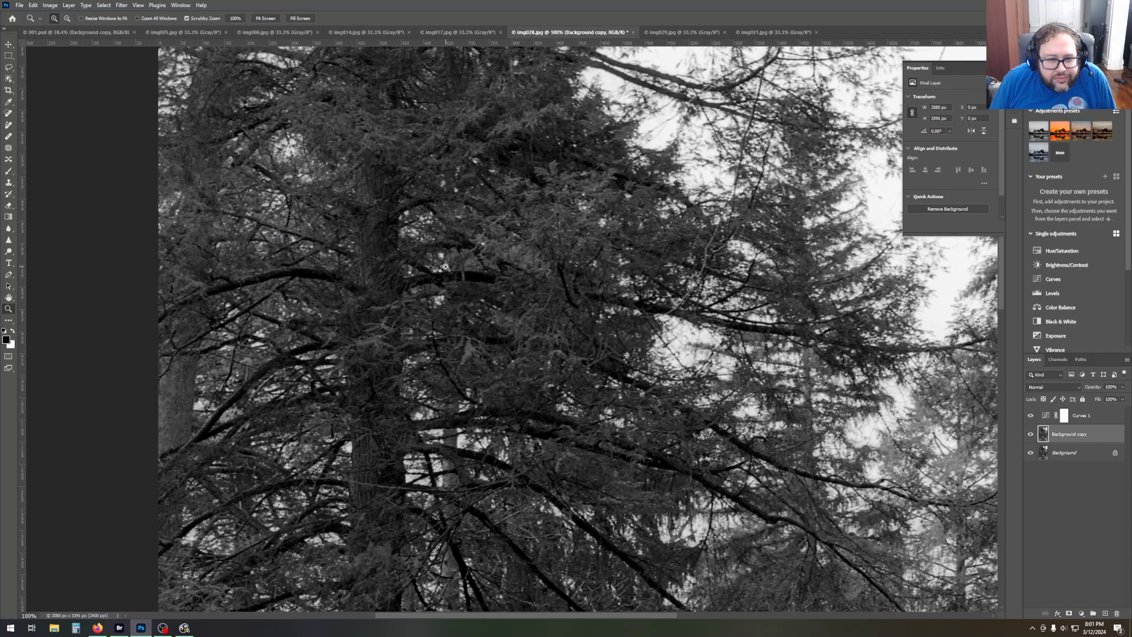
click(67, 18)
click(584, 281)
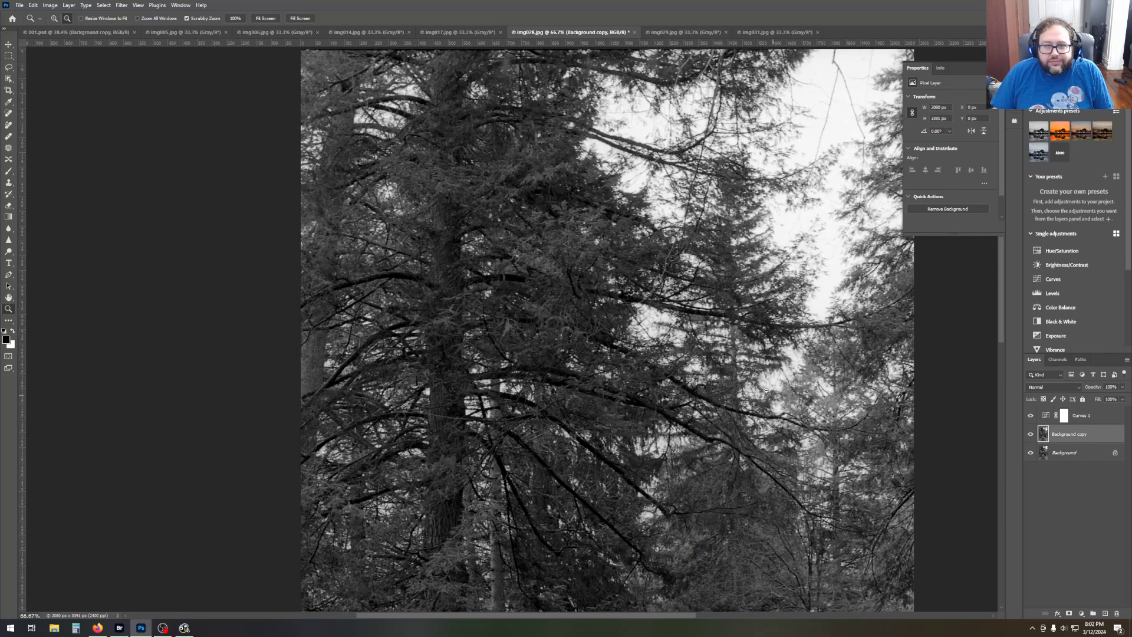
click(670, 394)
scroll(724, 508, down, 5)
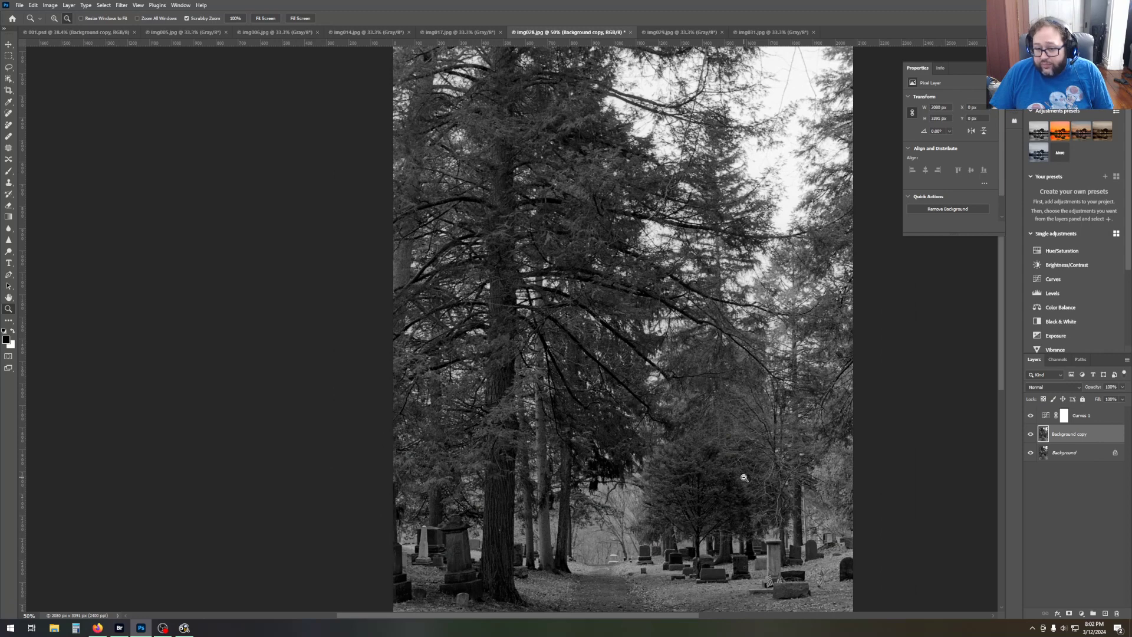
scroll(745, 478, down, 2)
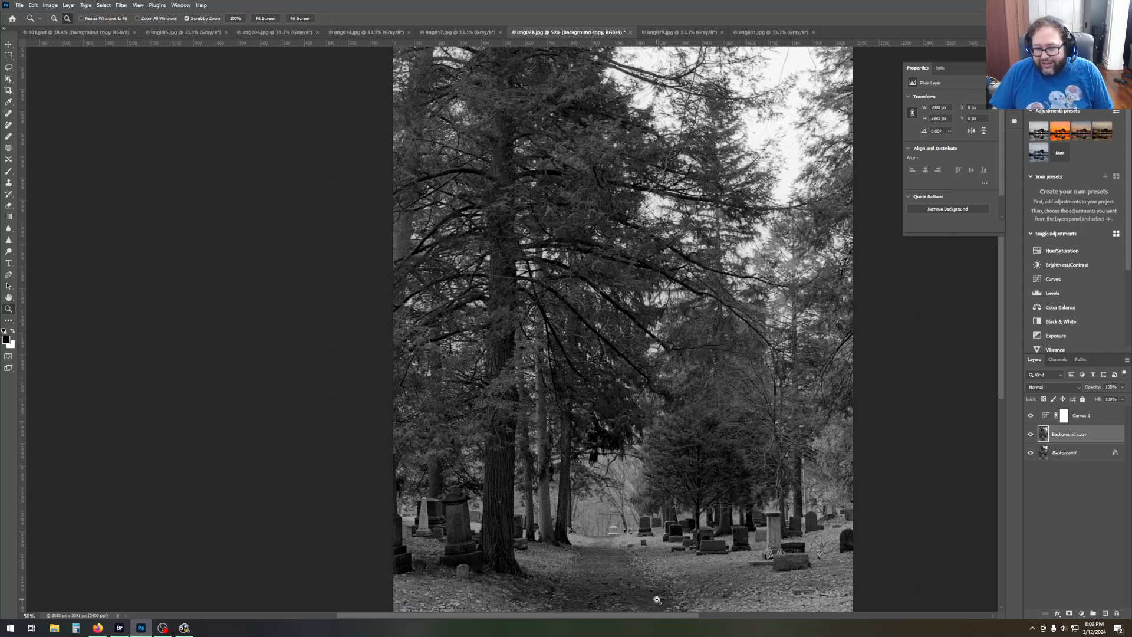
scroll(657, 601, down, 1)
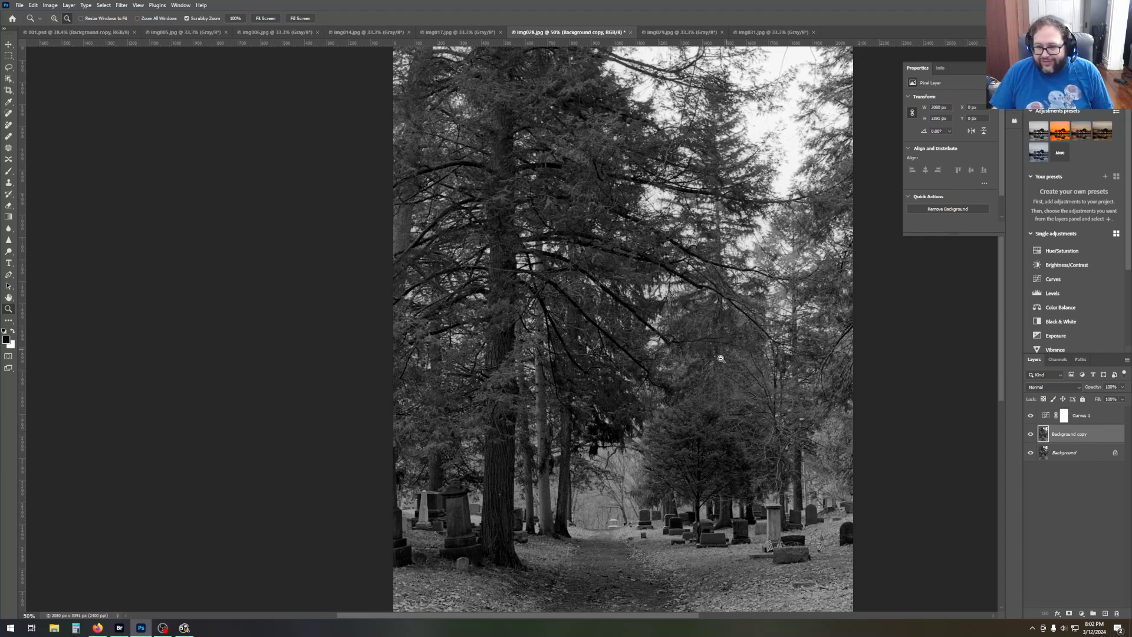
scroll(755, 405, down, 1)
scroll(743, 407, down, 3)
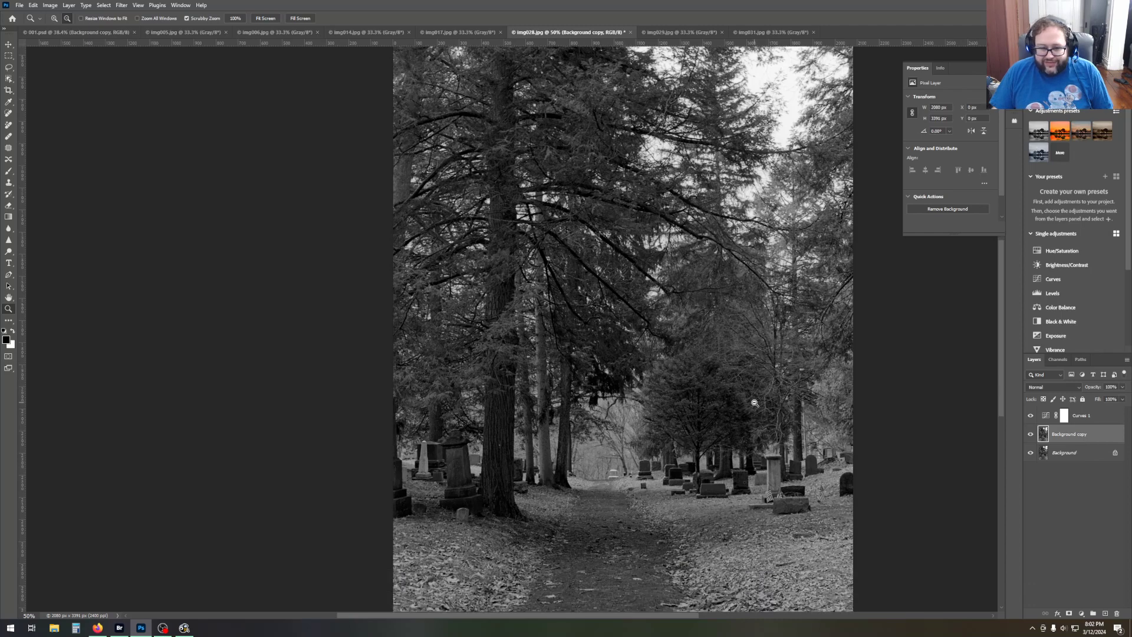
click(506, 405)
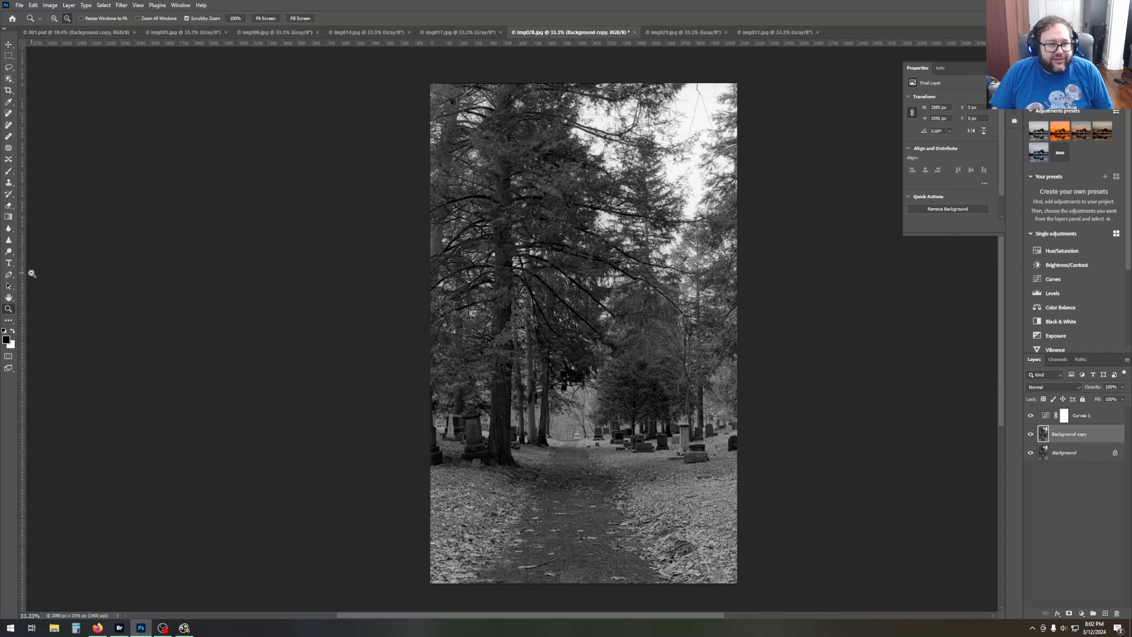
Clone Stamp the small white speck out of the large foreground tree trunk on Background copy, sampling clean bark just above it.
click(54, 18)
click(496, 412)
drag(509, 420, 507, 446)
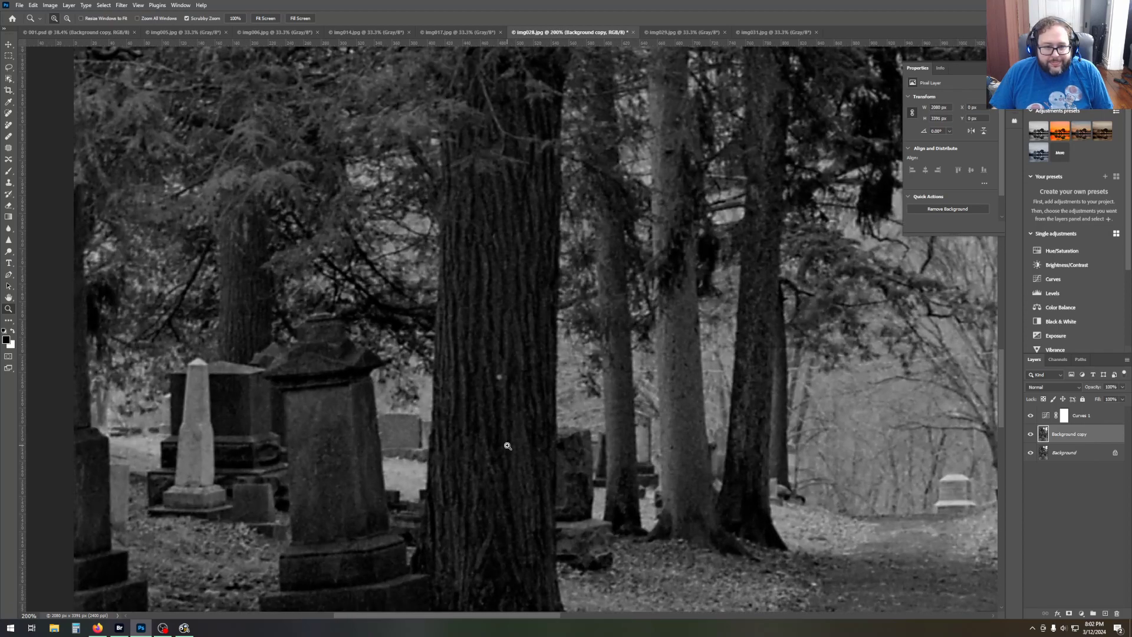
click(10, 184)
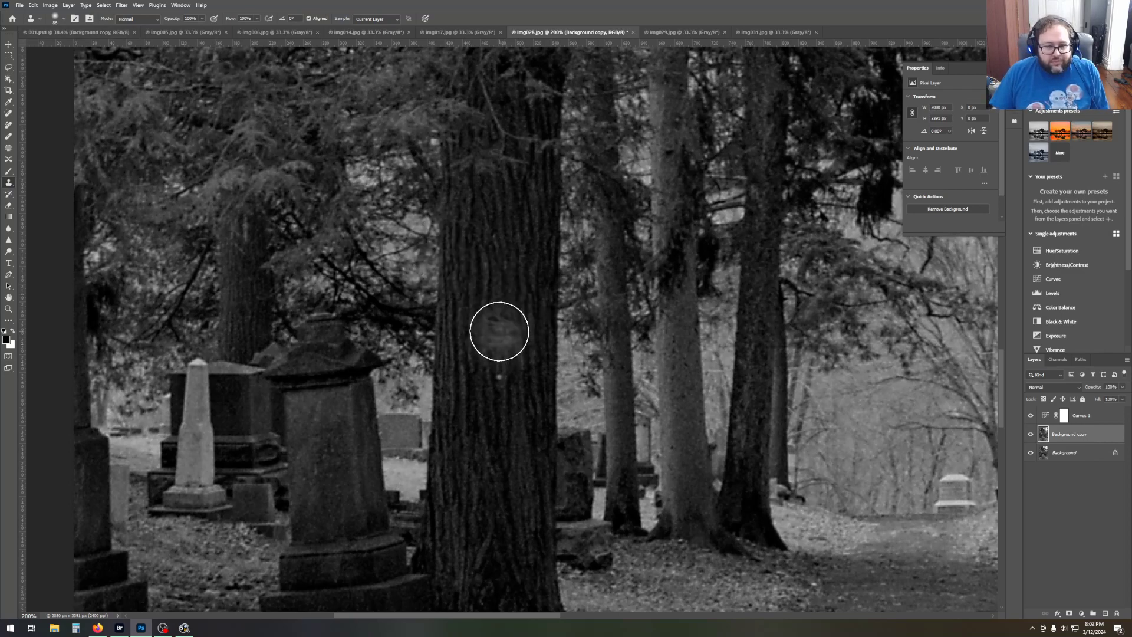
alt+click(499, 332)
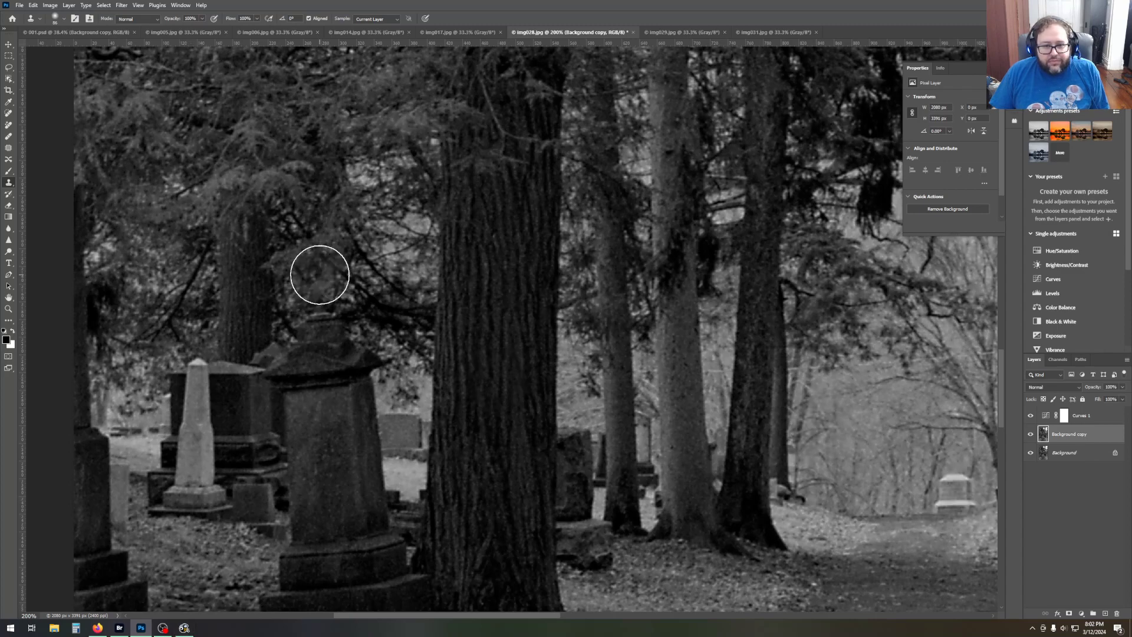
Inspect the gravestones, tree bases and leaf-strewn path at 200% for remaining specks.
drag(556, 619, 761, 605)
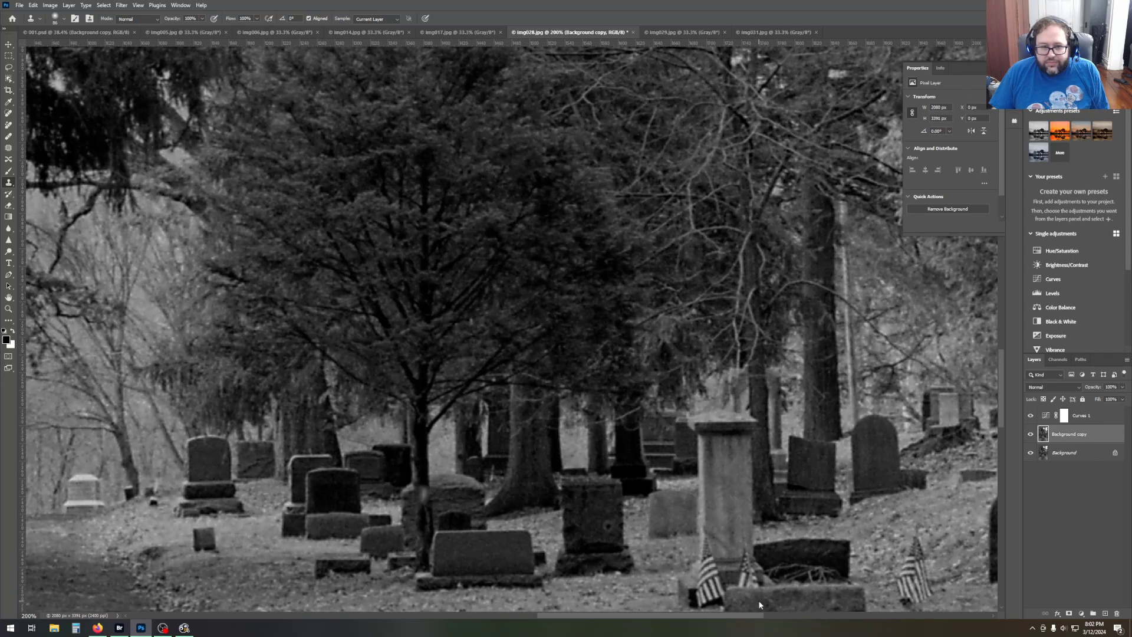
drag(1003, 359, 1005, 401)
drag(655, 619, 447, 605)
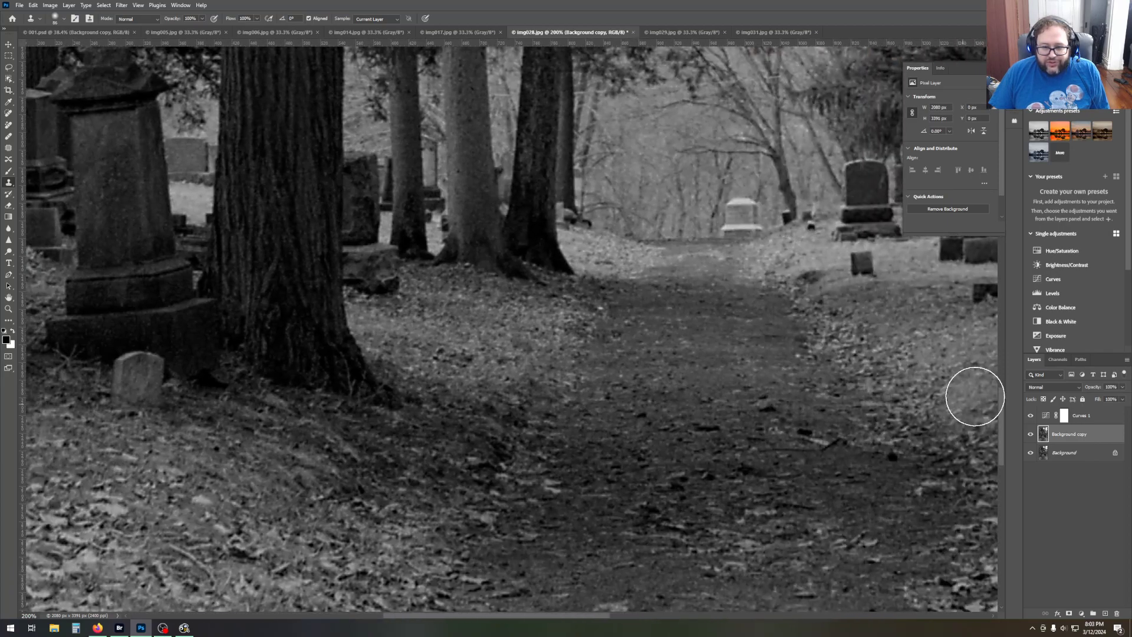
click(1031, 453)
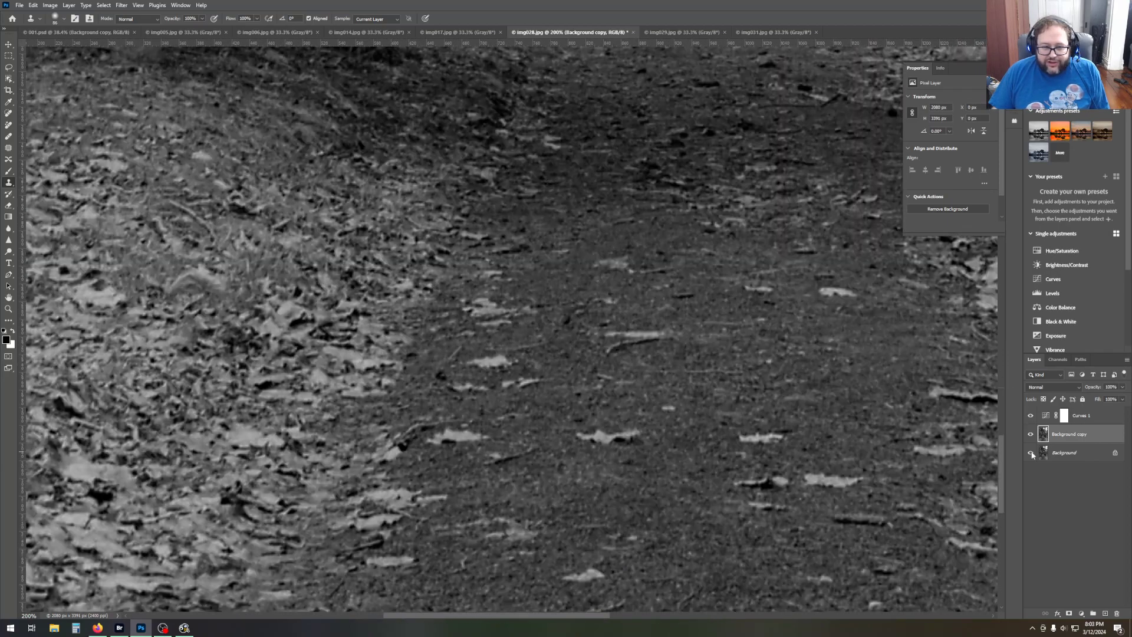
scroll(1031, 454, down, 10)
scroll(1025, 472, up, 15)
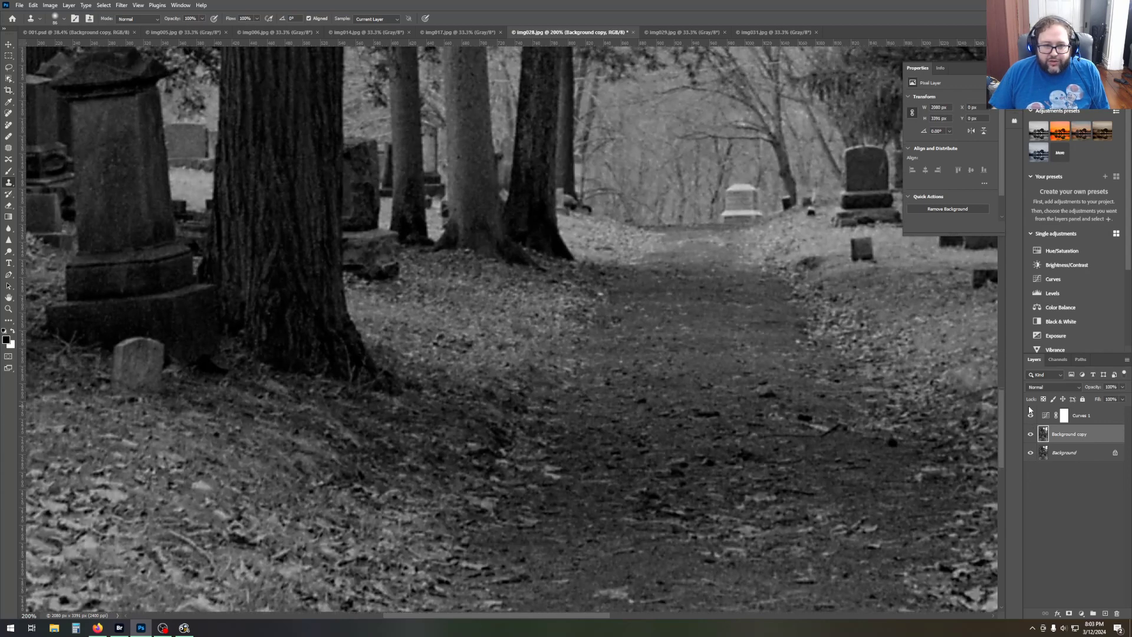
click(1031, 414)
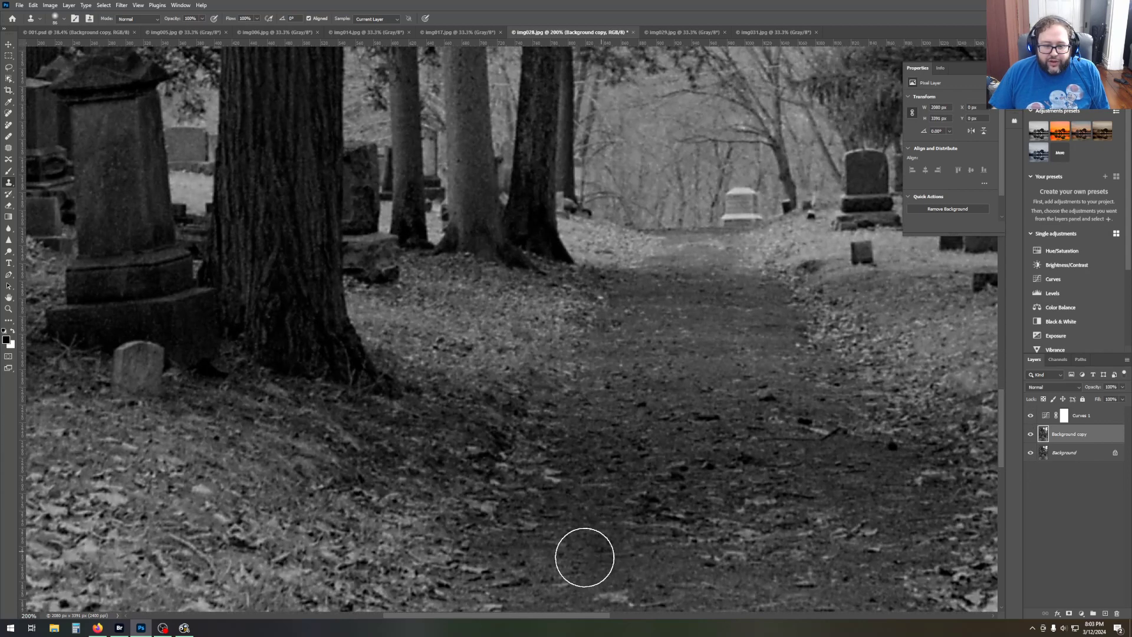
drag(517, 616, 575, 616)
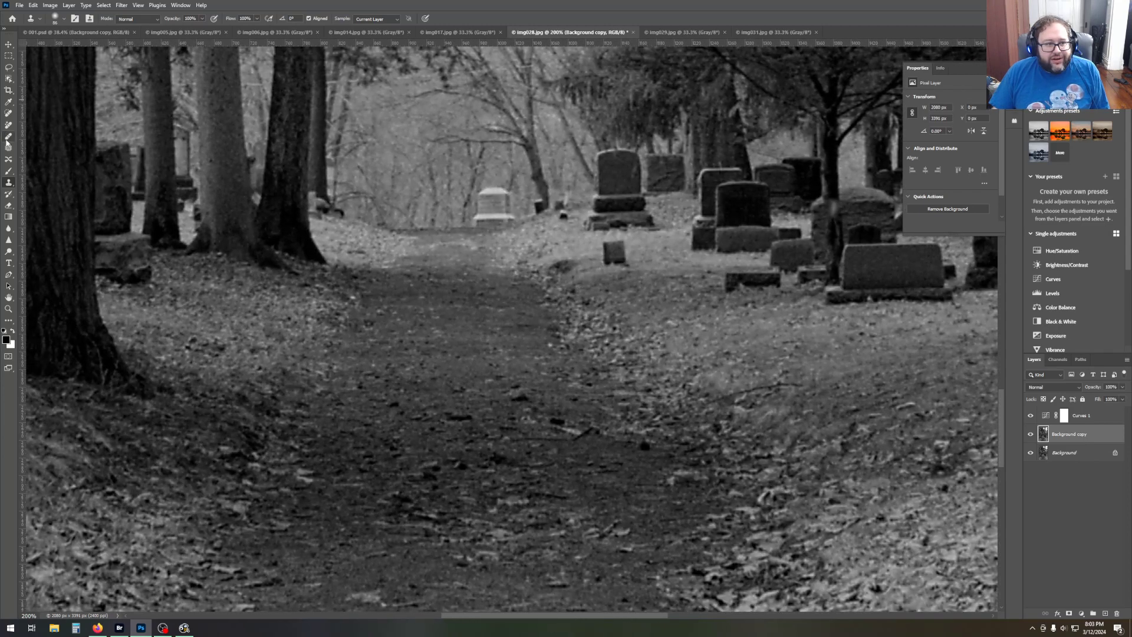
Review the whole tree-lined path at 66.7% and 50%, from foreground leaves to sky, to judge its overall tone.
click(9, 309)
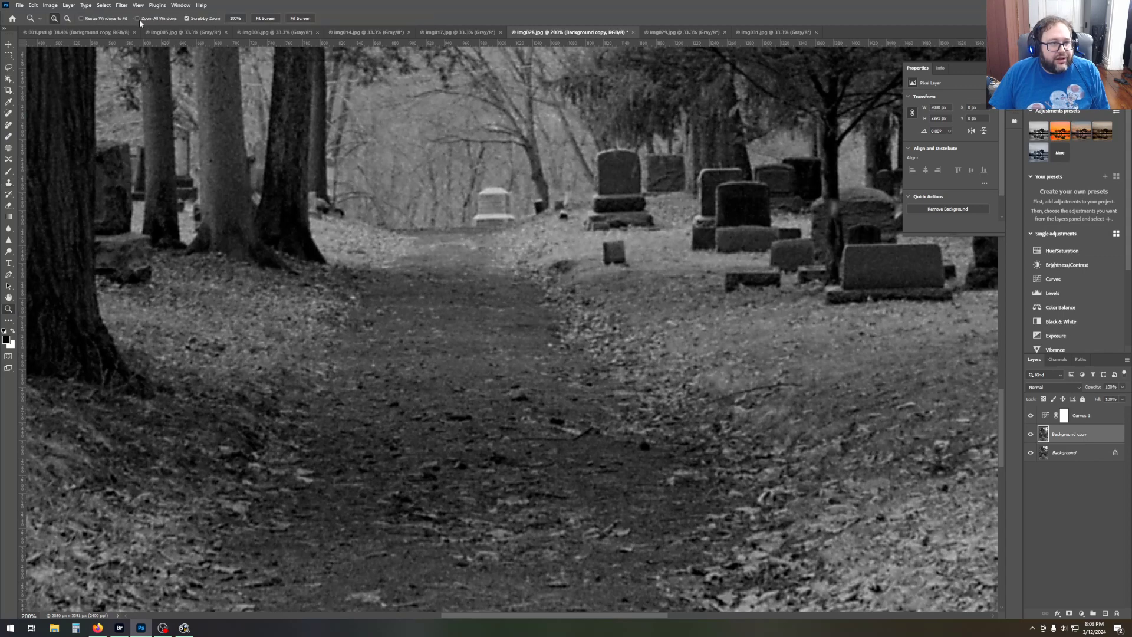
click(68, 20)
click(370, 163)
click(369, 163)
scroll(349, 416, up, 1)
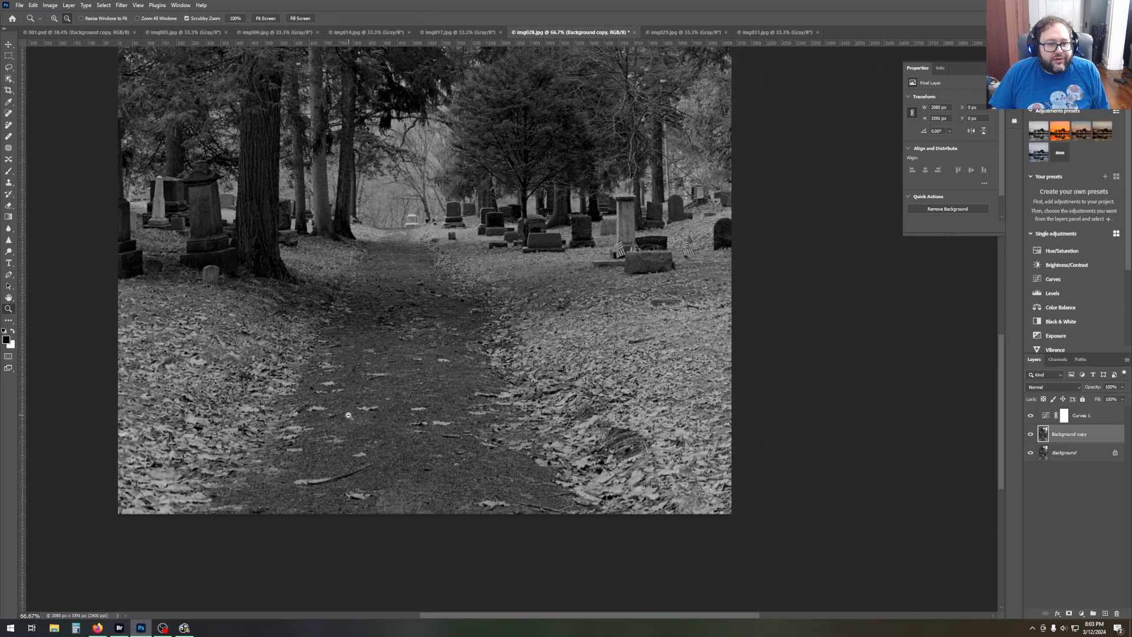
scroll(349, 416, up, 5)
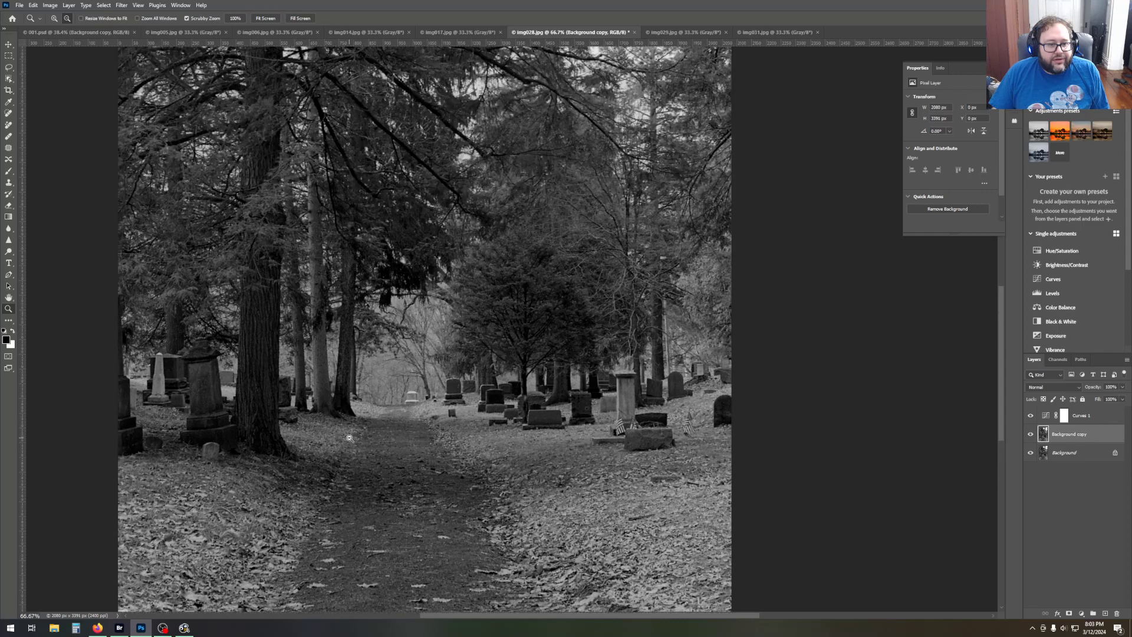
scroll(406, 408, up, 2)
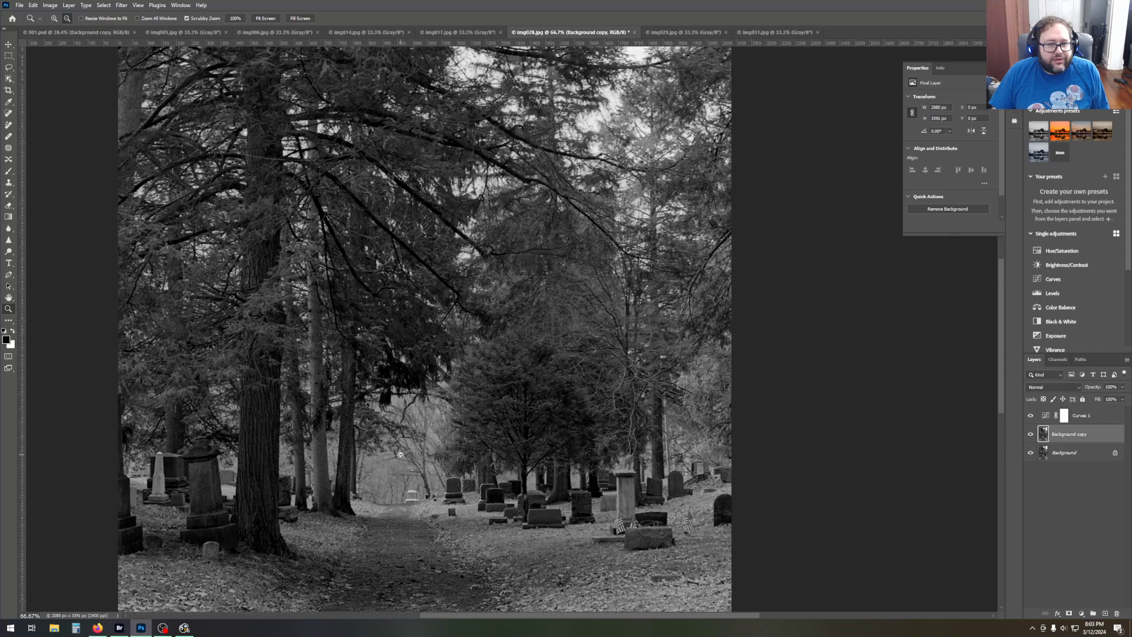
scroll(401, 455, up, 1)
scroll(400, 457, down, 1)
scroll(412, 498, down, 1)
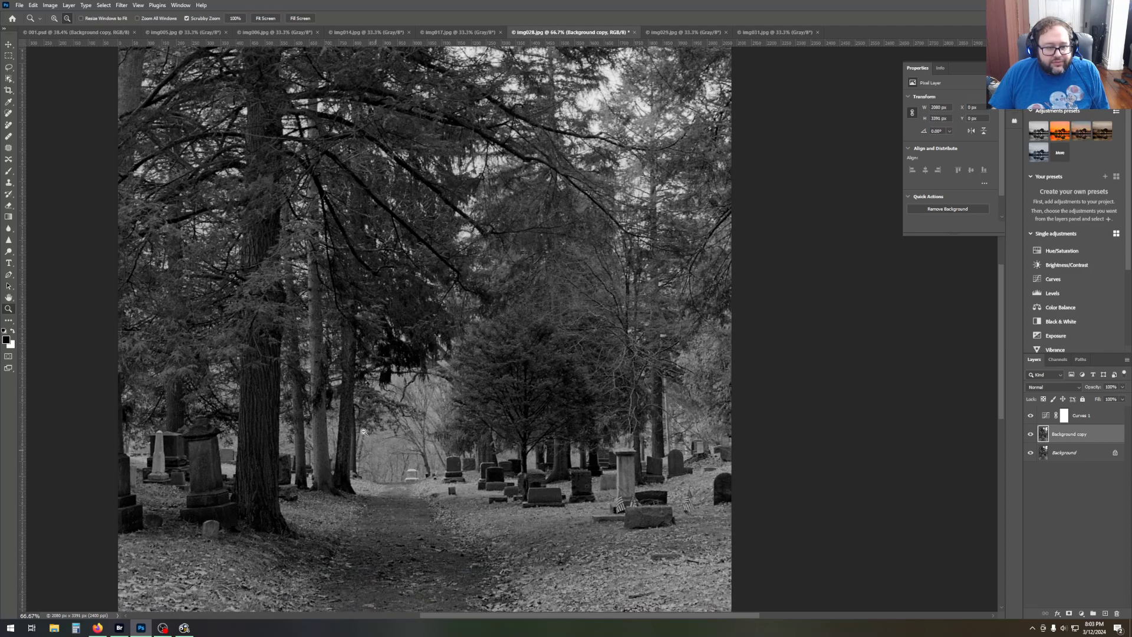
click(408, 445)
scroll(389, 496, down, 3)
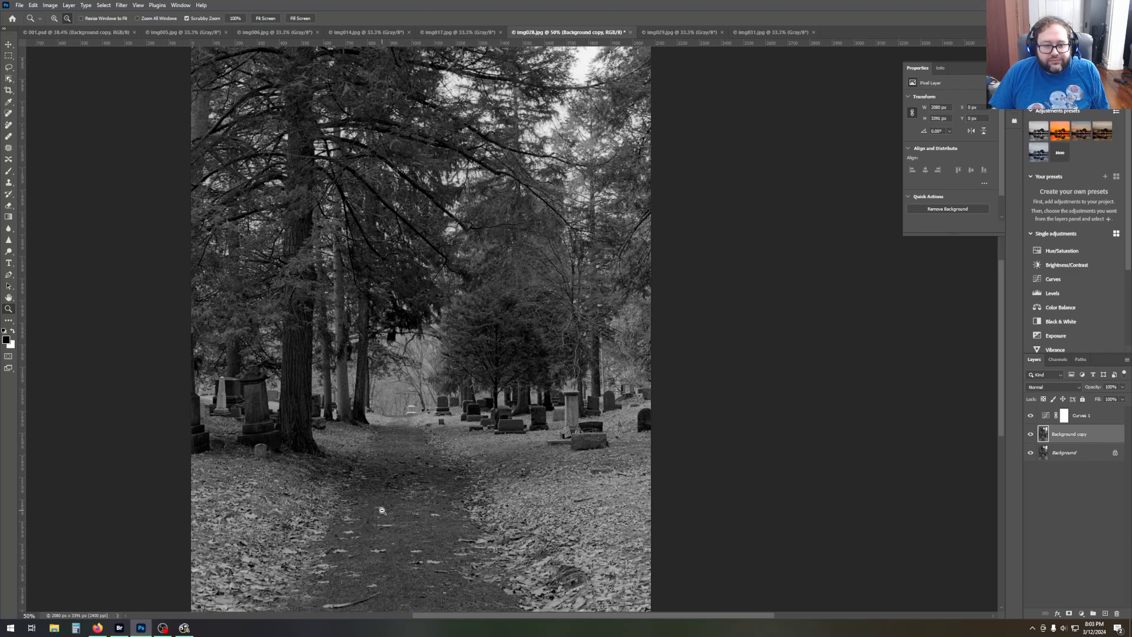
scroll(382, 514, up, 8)
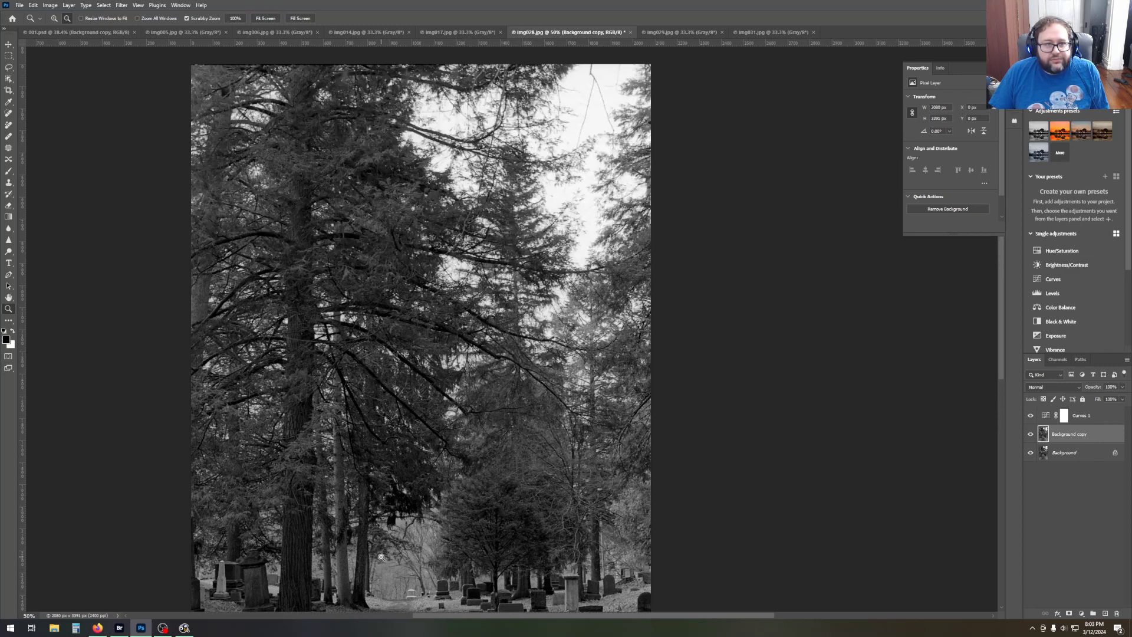
scroll(381, 556, down, 2)
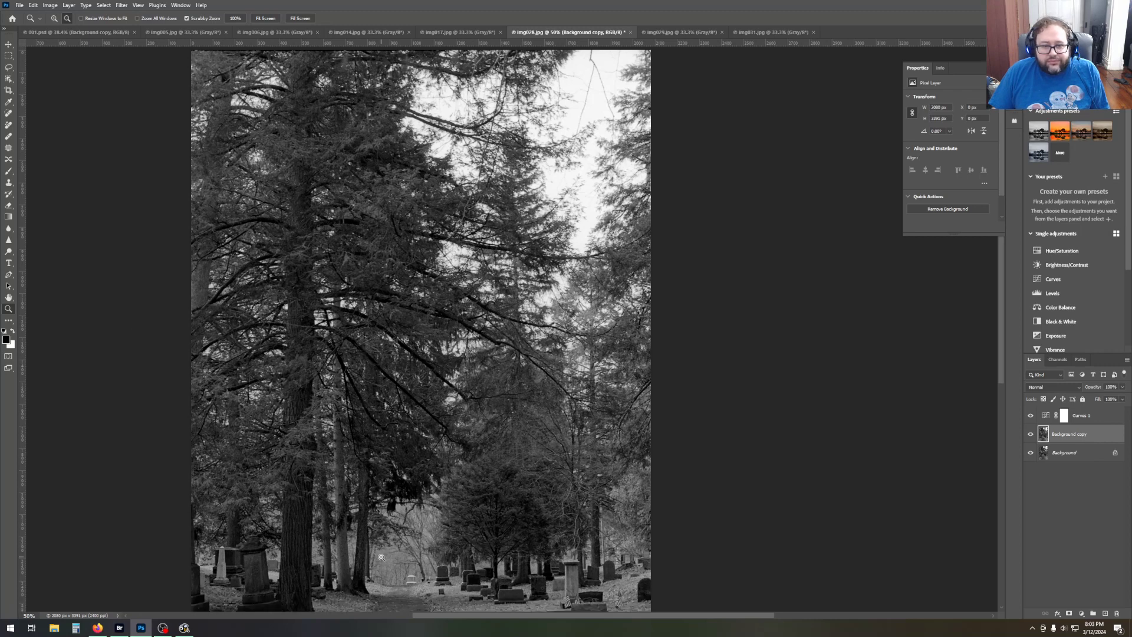
scroll(381, 557, down, 4)
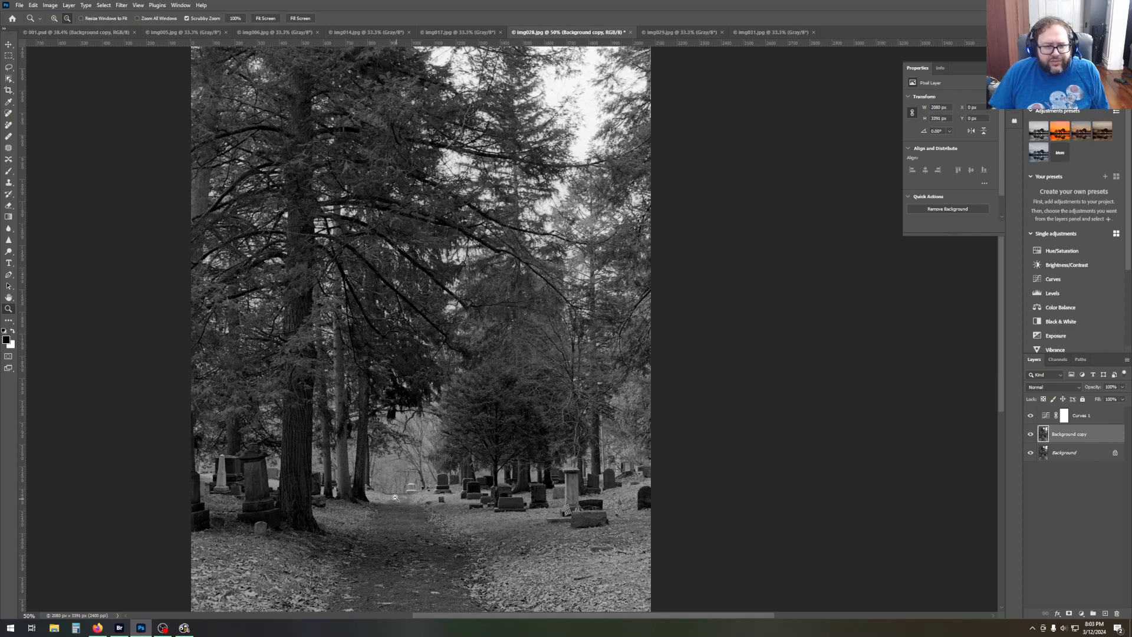
scroll(391, 496, down, 1)
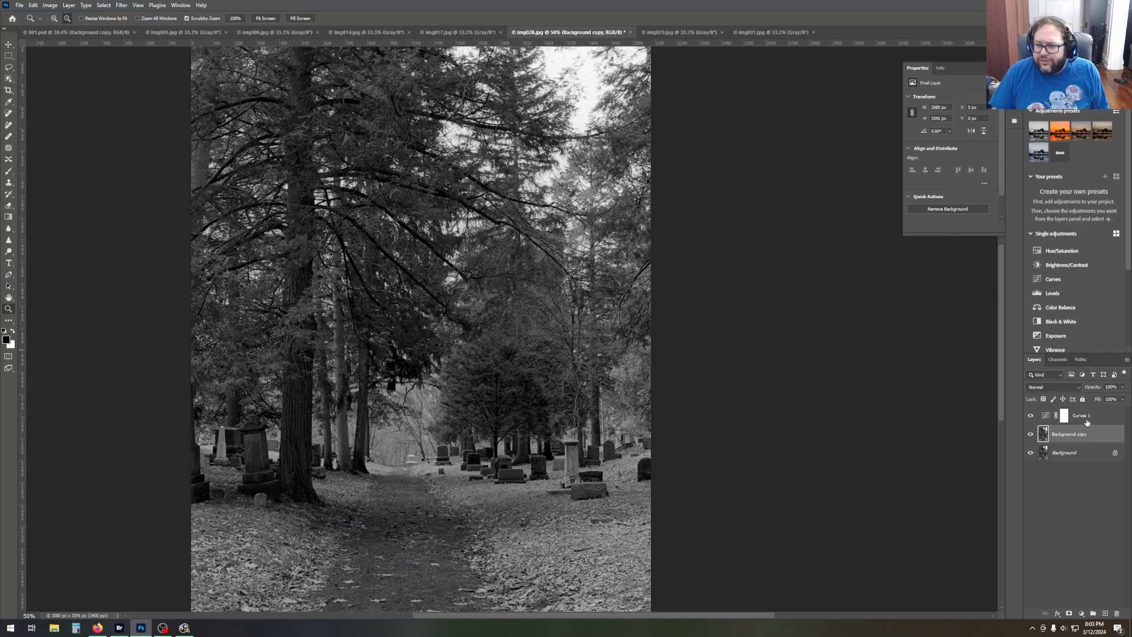
Add a Brightness/Contrast adjustment layer above Curves 1, raising brightness to about 18 and contrast to about 10.
click(1088, 418)
click(1072, 266)
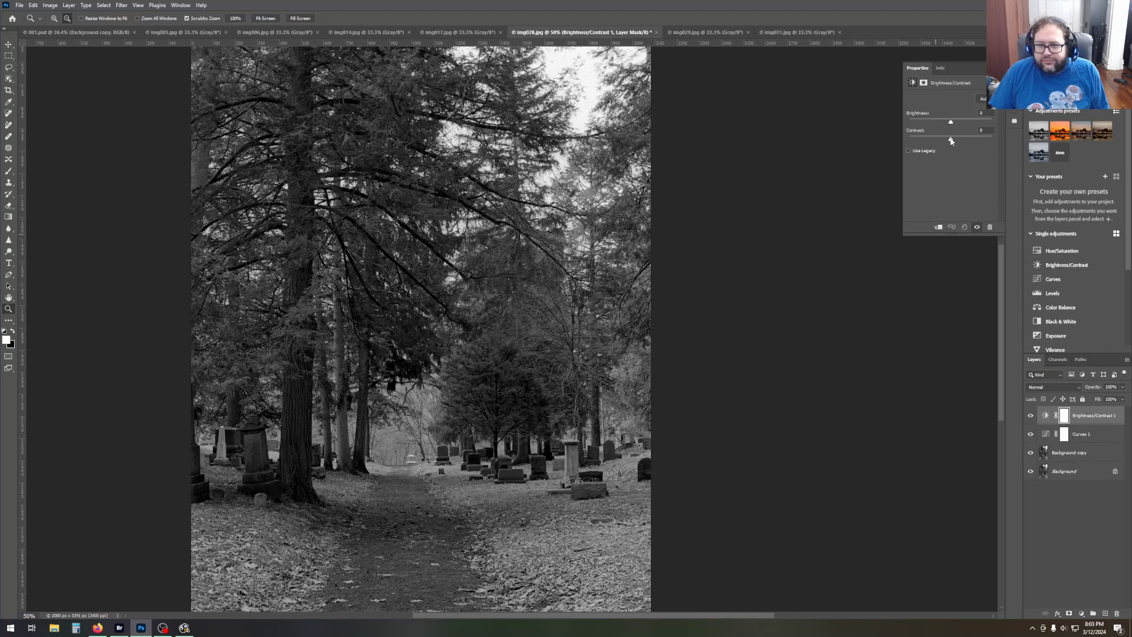
mouse_move(952, 141)
mouse_down()
mouse_move(965, 142)
mouse_move(955, 144)
mouse_up()
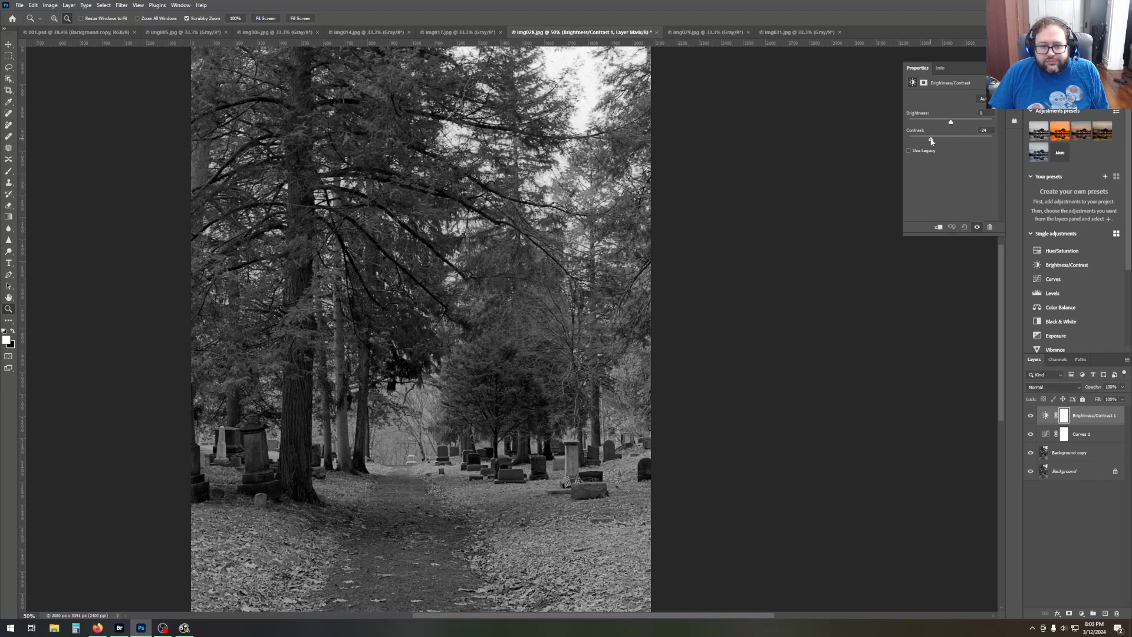
drag(951, 122, 958, 123)
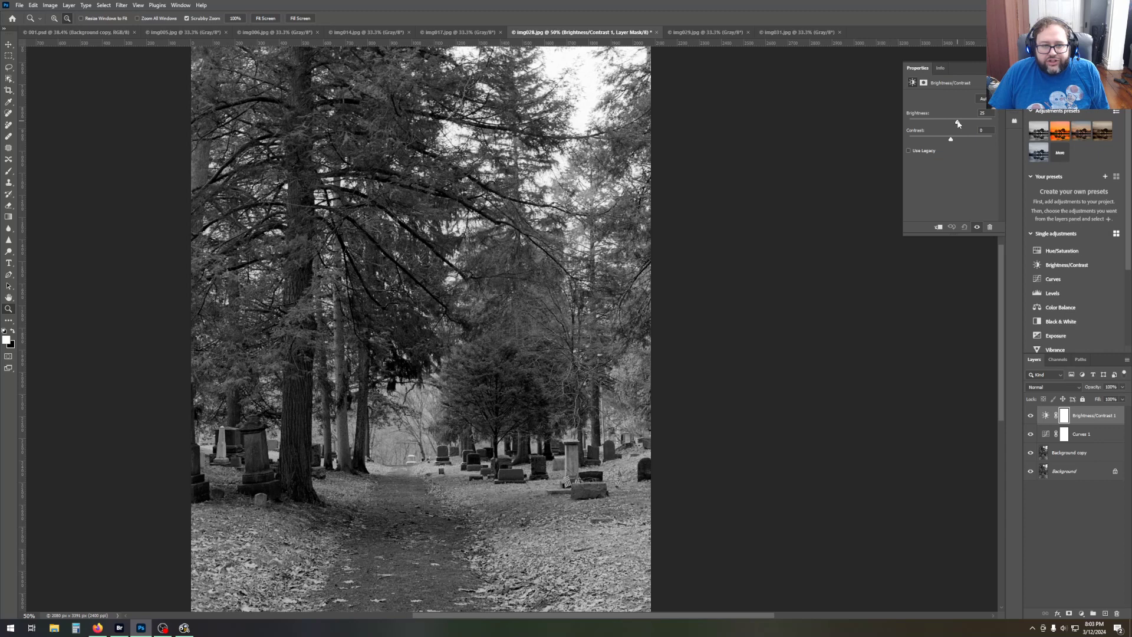
drag(959, 124, 957, 124)
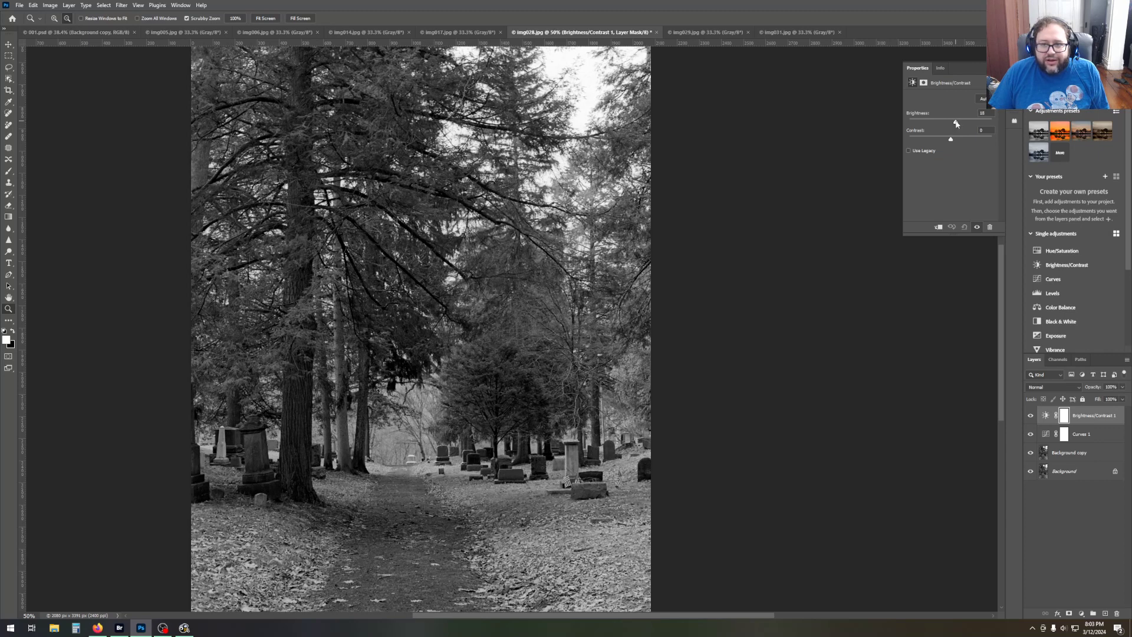
scroll(581, 477, down, 1)
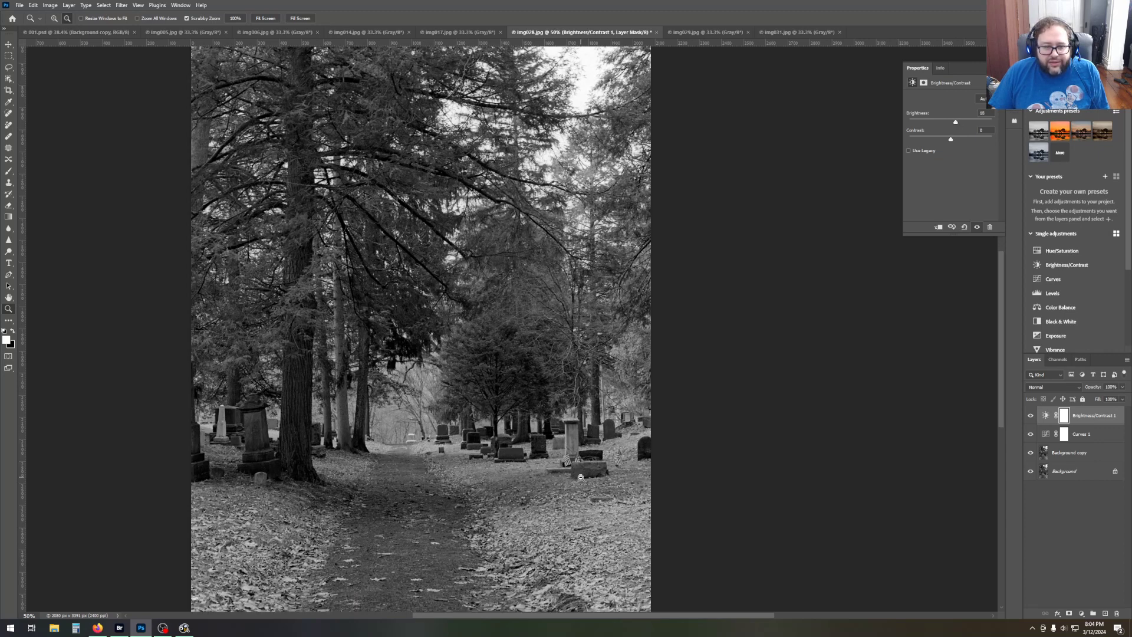
drag(953, 144, 956, 143)
scroll(551, 483, down, 3)
scroll(552, 531, down, 1)
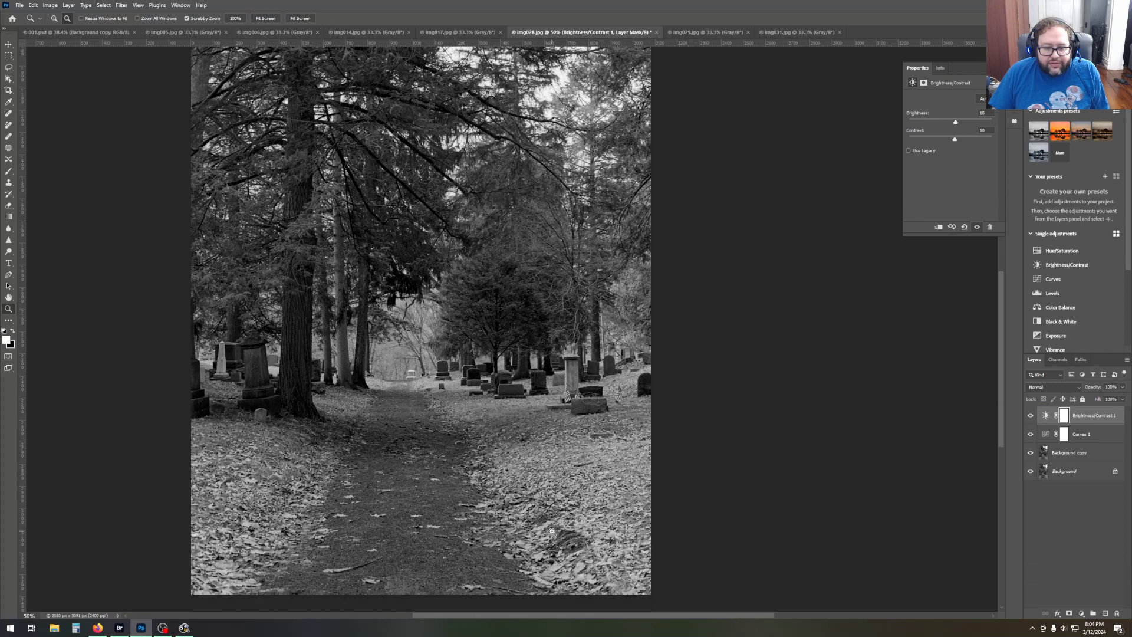
Select the Background copy layer and activate the Gradient tool for shading the photo's edges.
scroll(575, 549, up, 7)
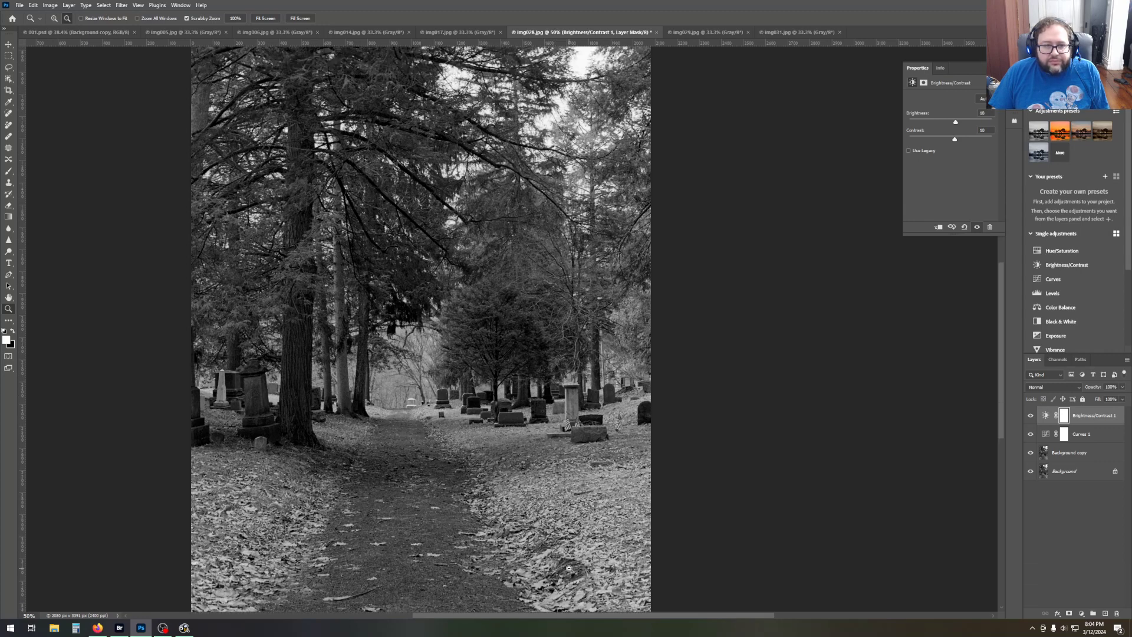
scroll(569, 568, up, 2)
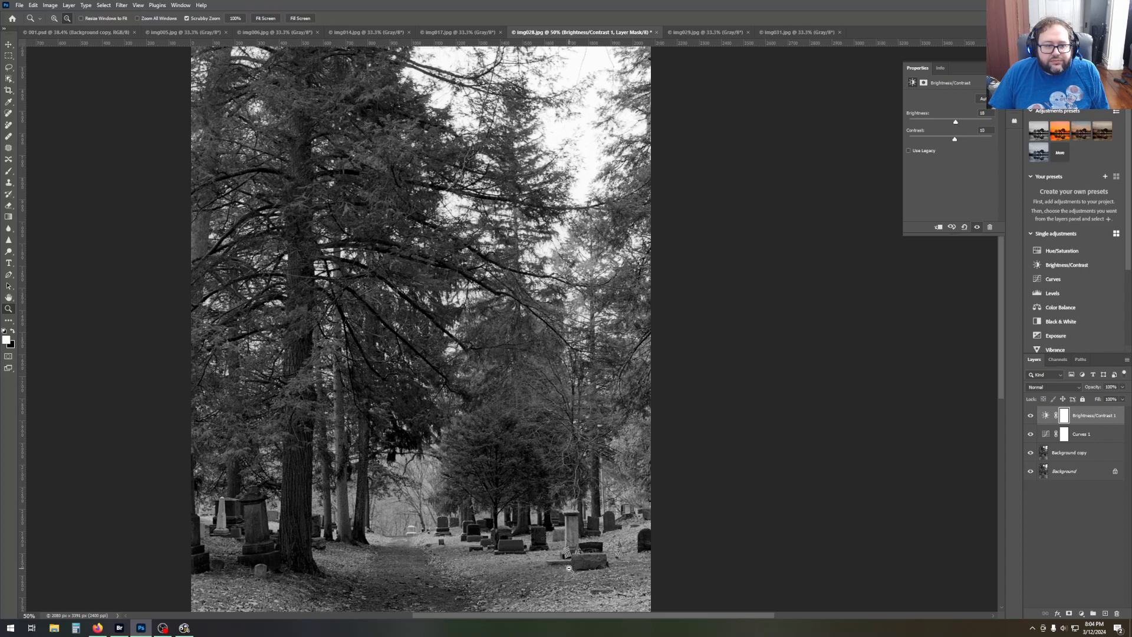
scroll(569, 568, up, 2)
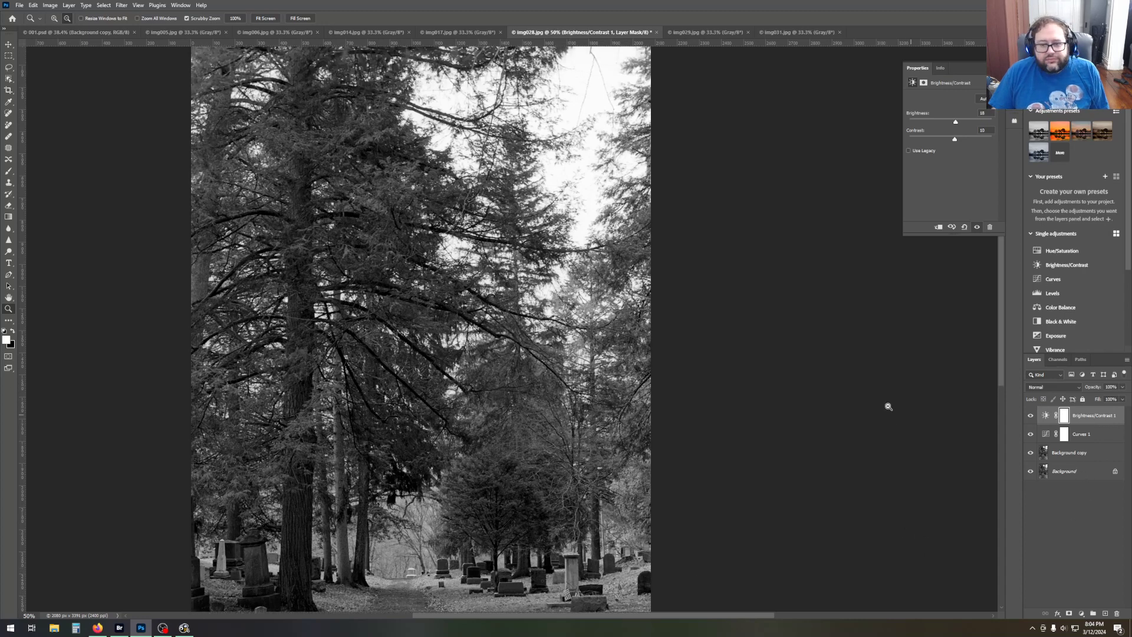
click(1066, 452)
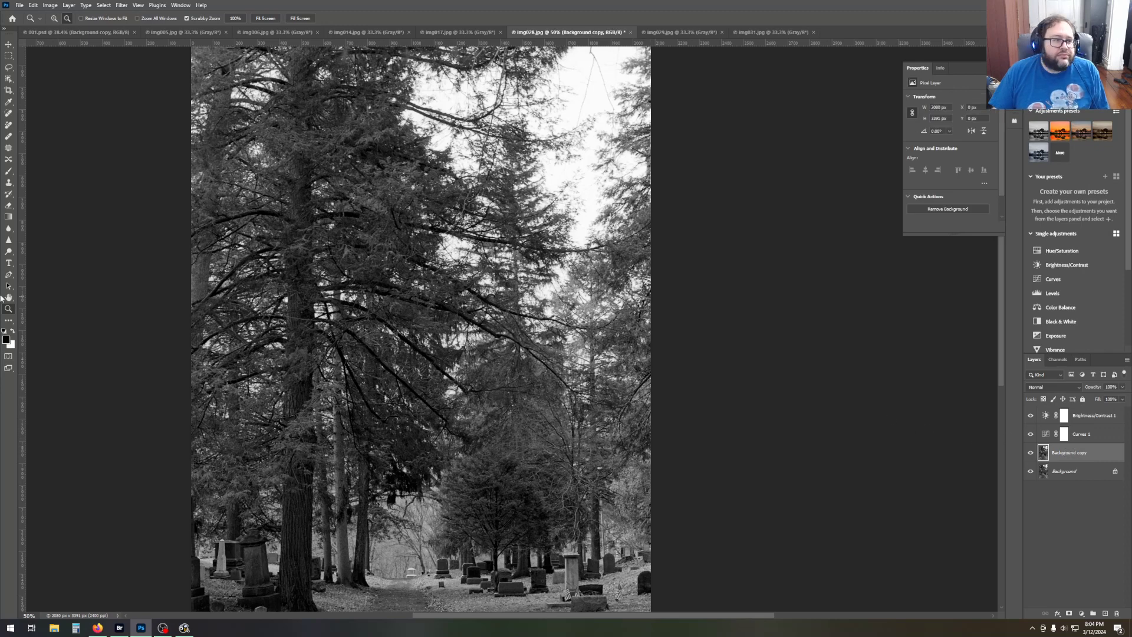
click(8, 216)
scroll(79, 311, up, 1)
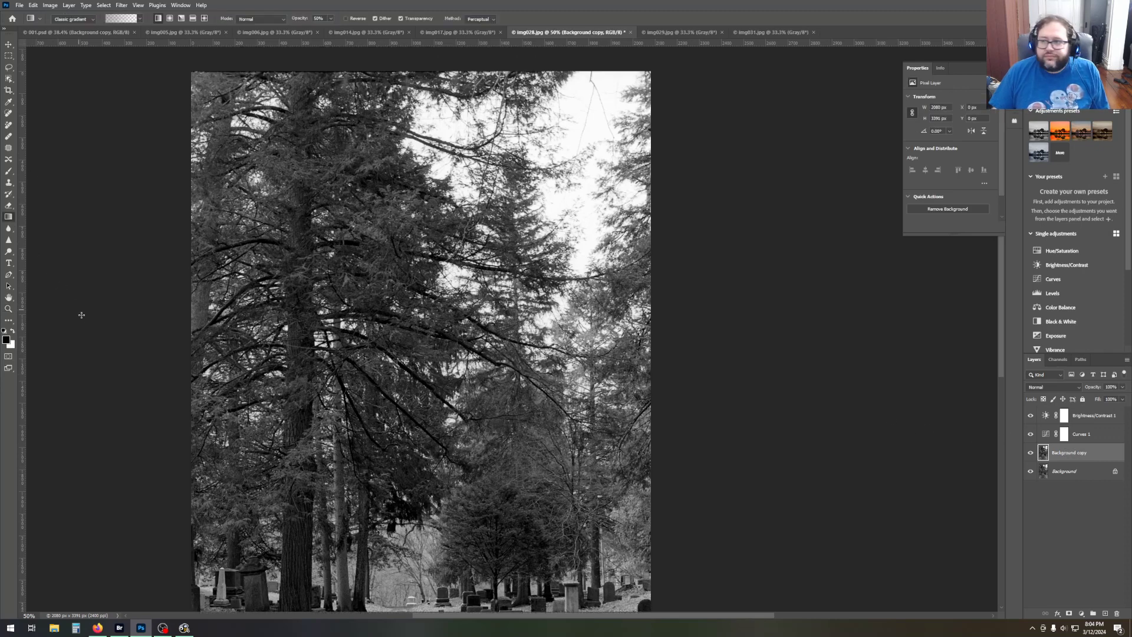
scroll(83, 324, up, 1)
scroll(84, 329, down, 2)
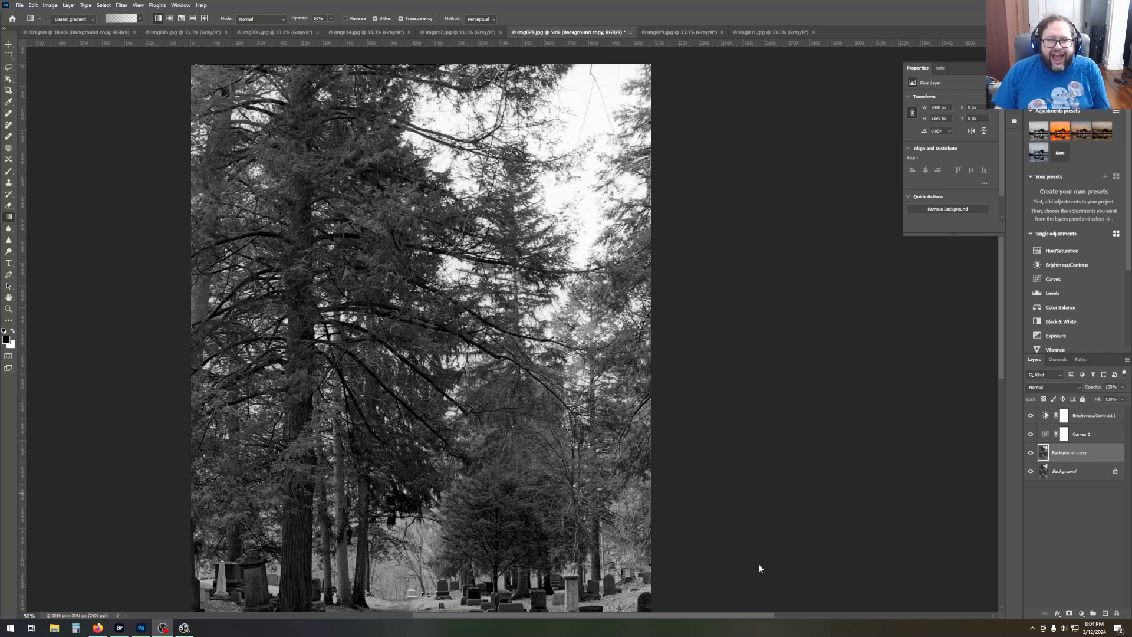
Review the photo at 50% from the treetops and sky down to the leaf-covered path.
scroll(761, 551, down, 3)
scroll(757, 534, down, 10)
scroll(757, 541, down, 3)
scroll(757, 542, up, 5)
scroll(758, 541, up, 7)
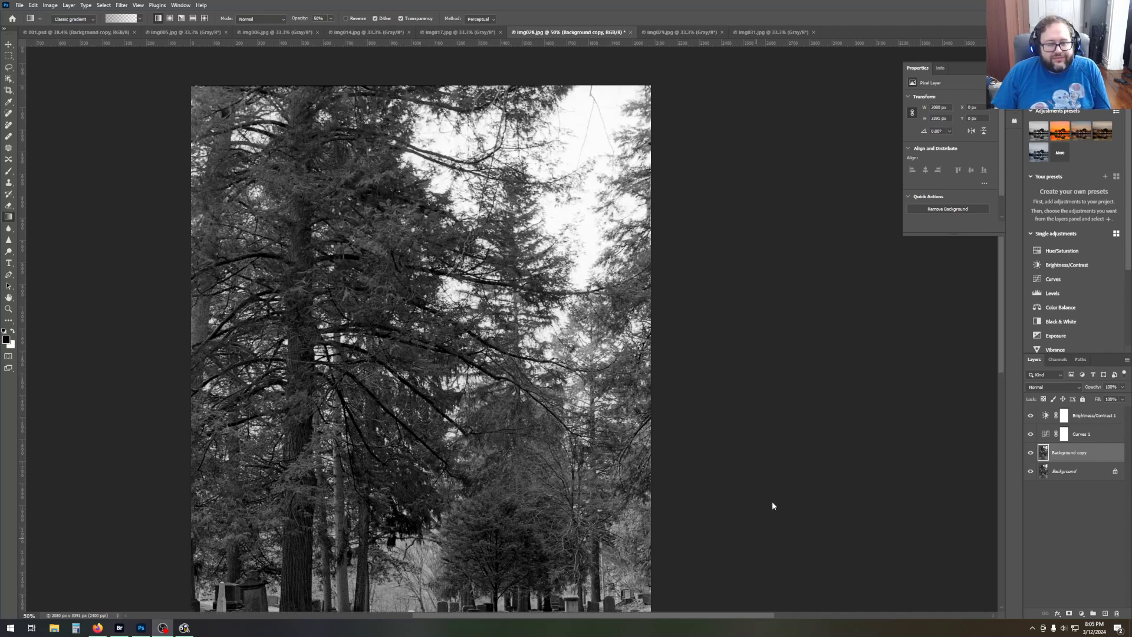
scroll(772, 505, down, 1)
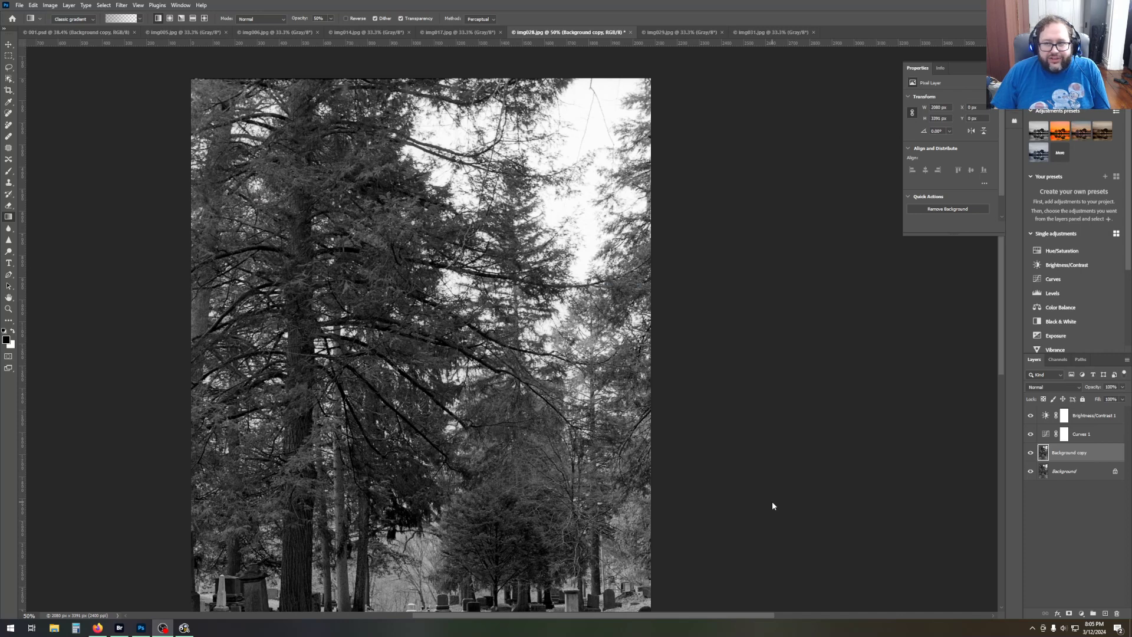
scroll(773, 505, down, 1)
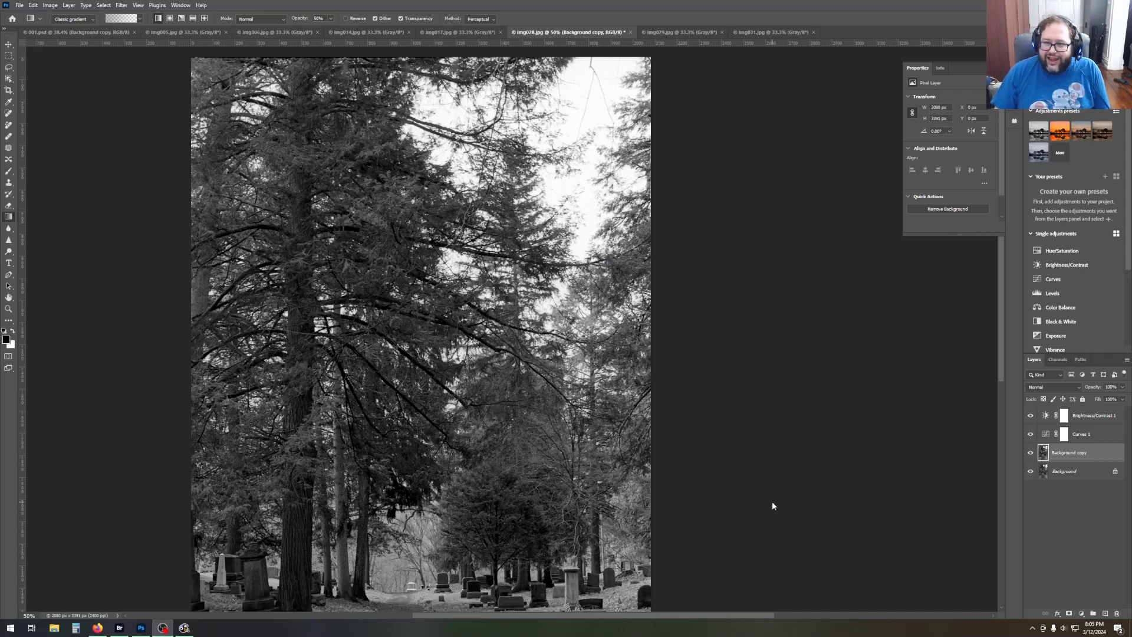
scroll(773, 506, down, 6)
scroll(773, 505, down, 3)
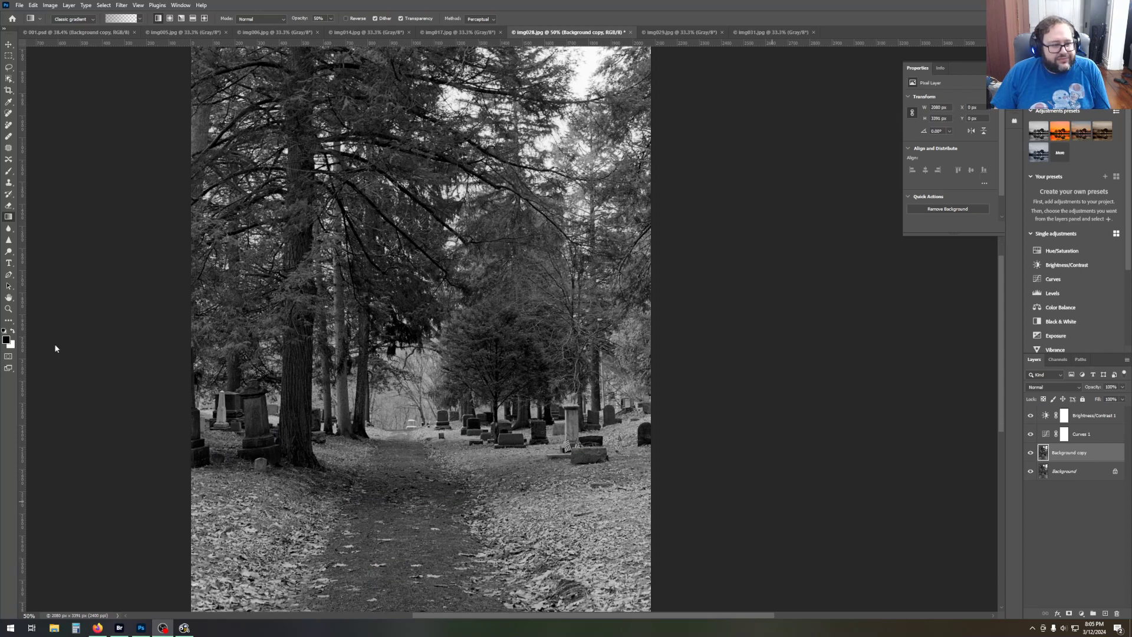
Fit the photo on screen and darken its top-right, bottom-left and bottom-right corners with short black linear gradients on Background copy.
click(11, 311)
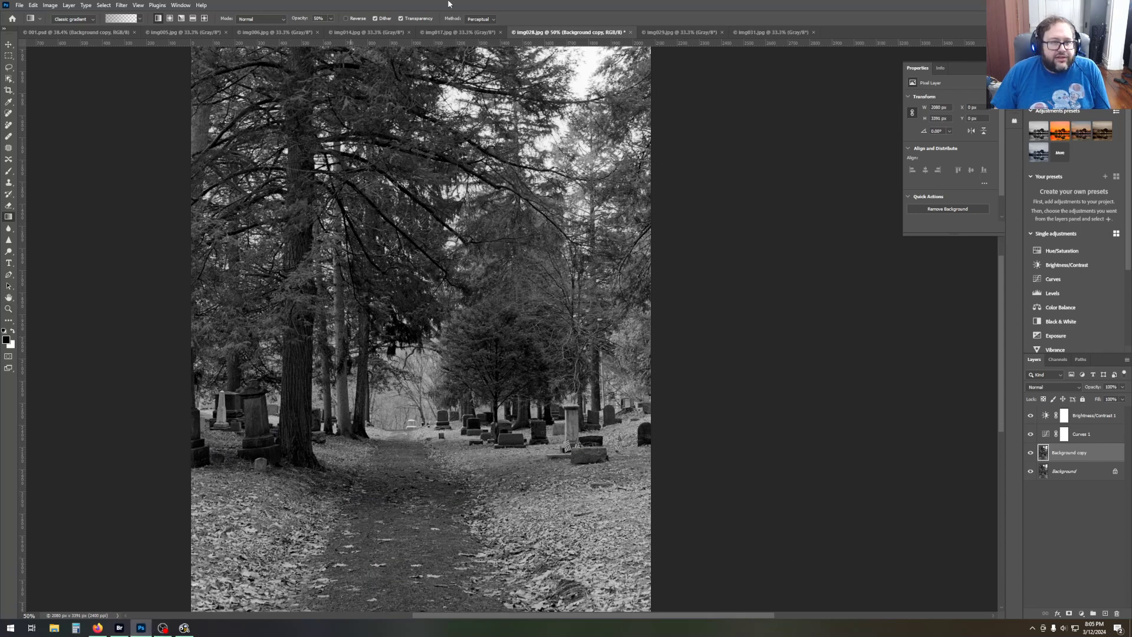
click(8, 309)
click(266, 18)
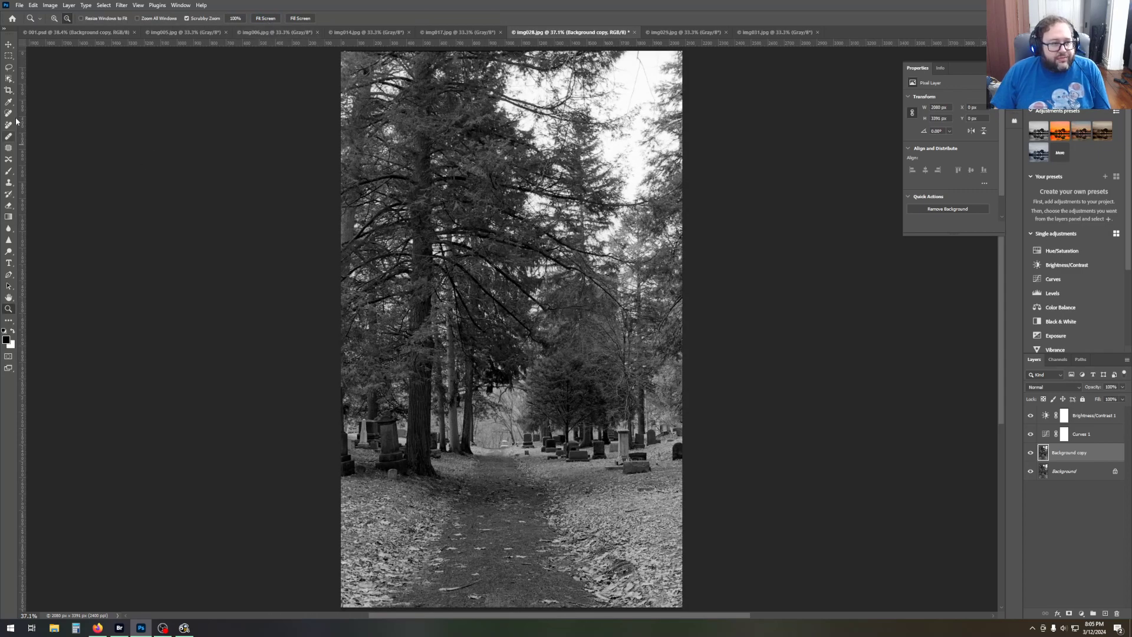
click(8, 217)
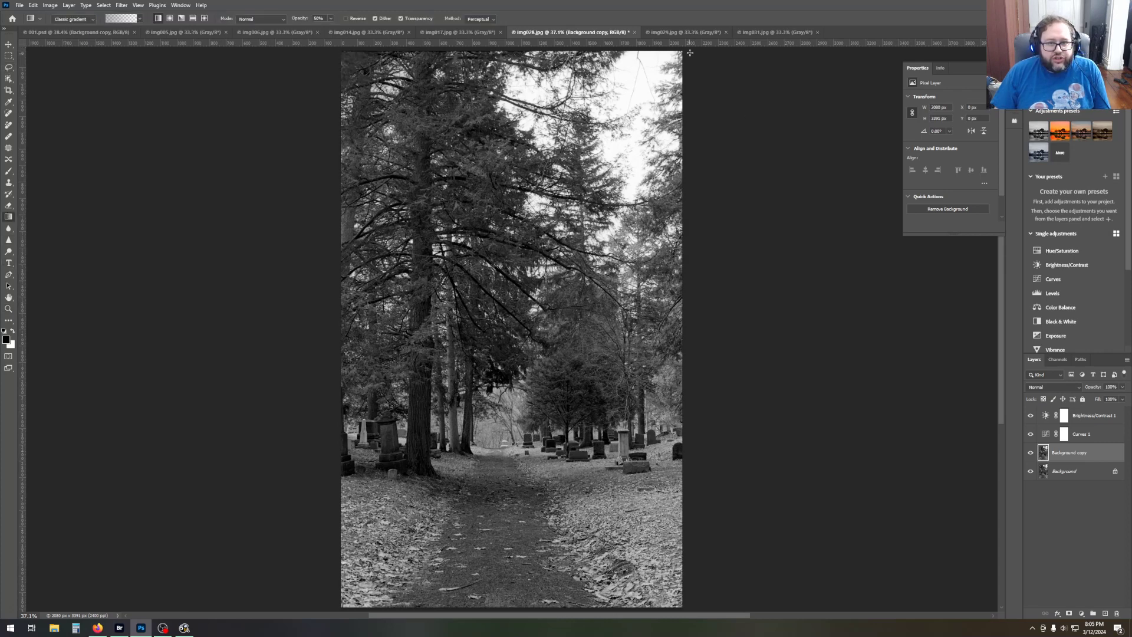
drag(685, 48, 583, 151)
scroll(222, 392, down, 2)
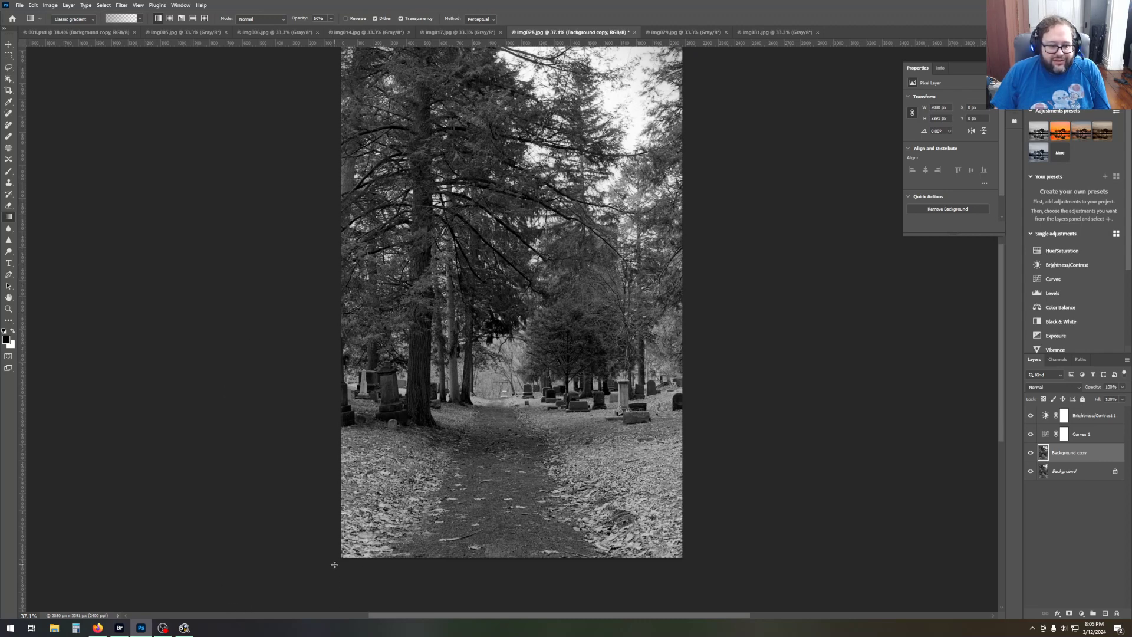
drag(491, 434, 492, 433)
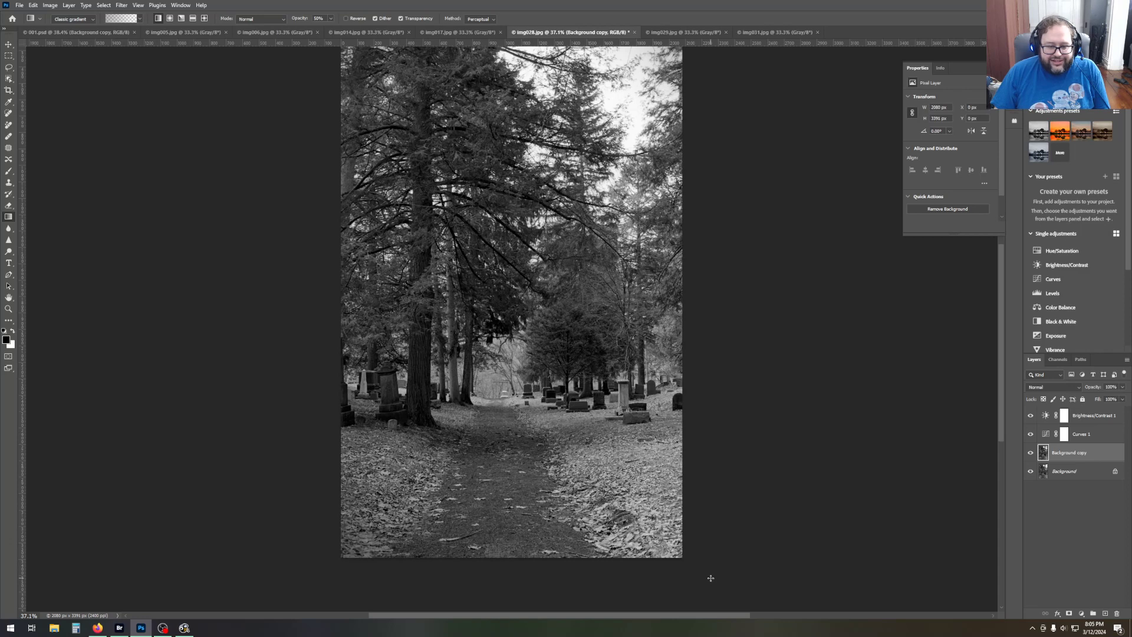
drag(683, 558, 695, 569)
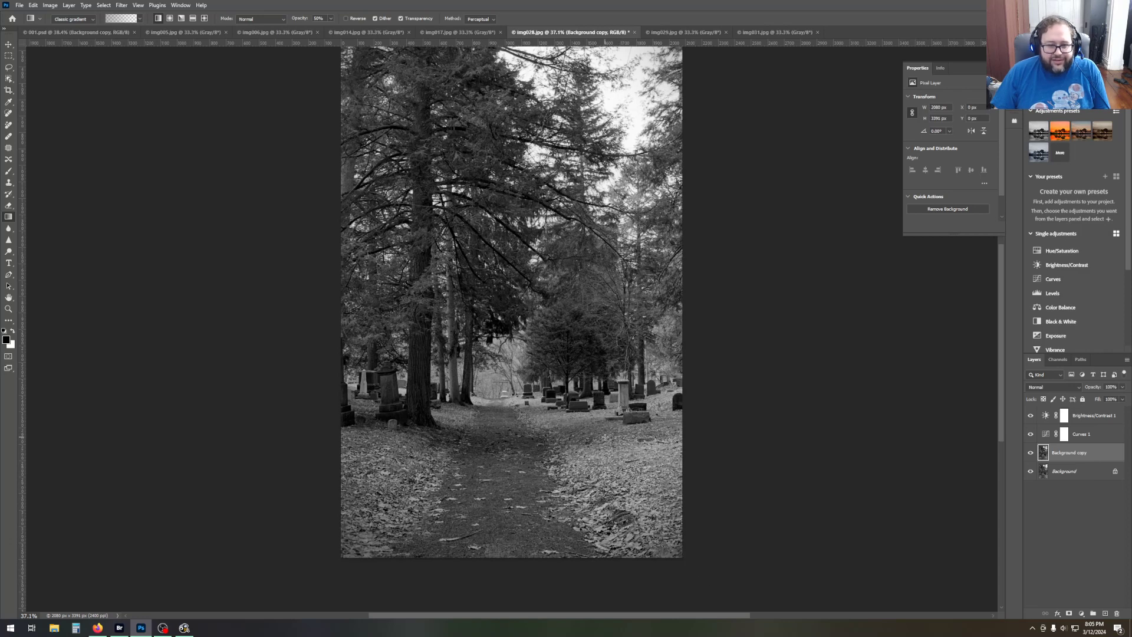
Darken all four edges of the photo with black linear gradients drawn inward from outside the canvas.
scroll(273, 303, up, 3)
drag(284, 326, 440, 326)
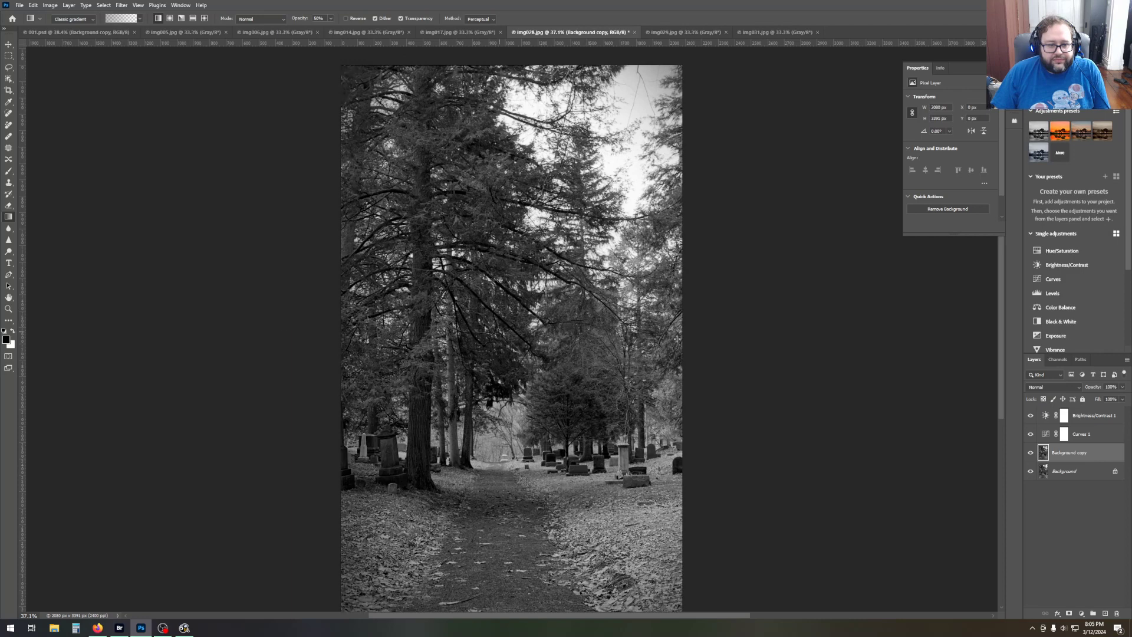
drag(755, 347, 584, 345)
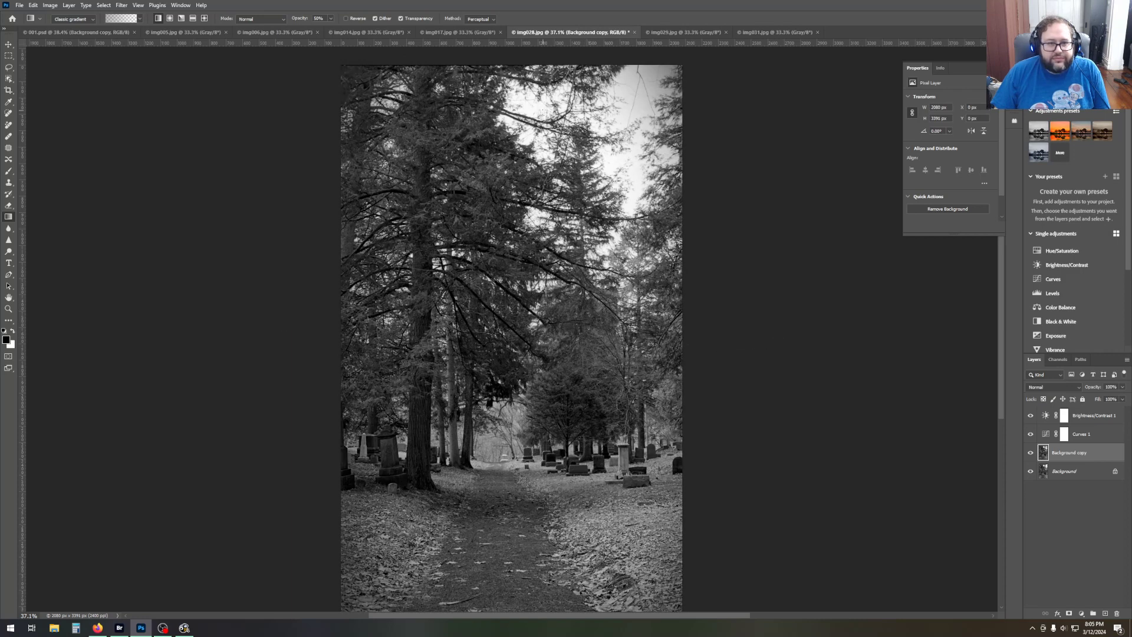
drag(507, 54, 507, 143)
scroll(731, 357, down, 3)
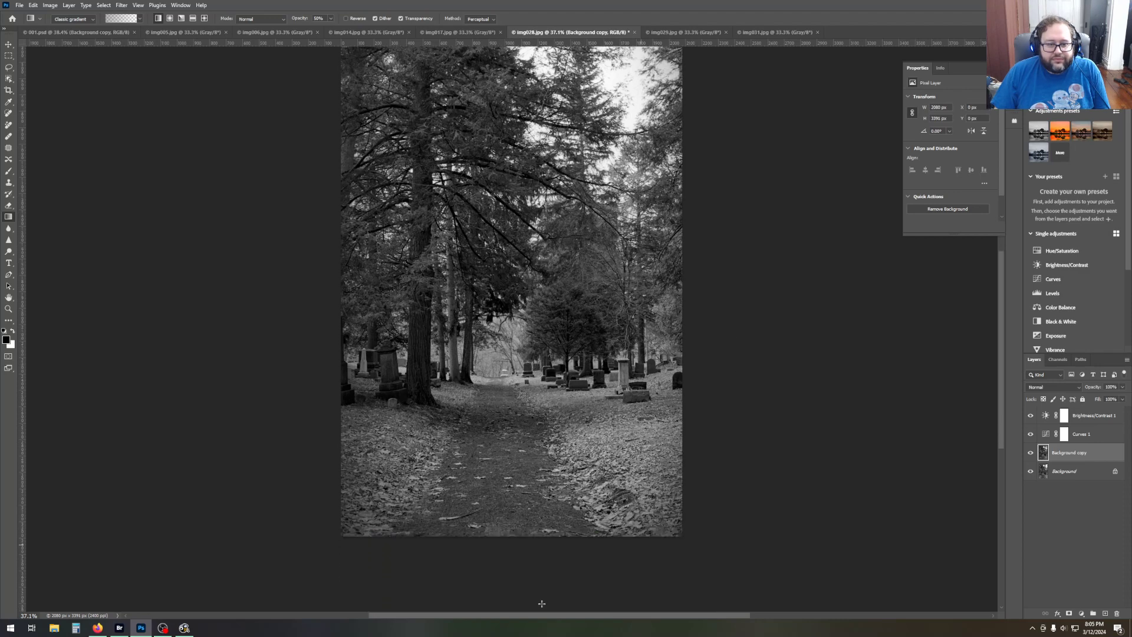
drag(504, 566, 504, 446)
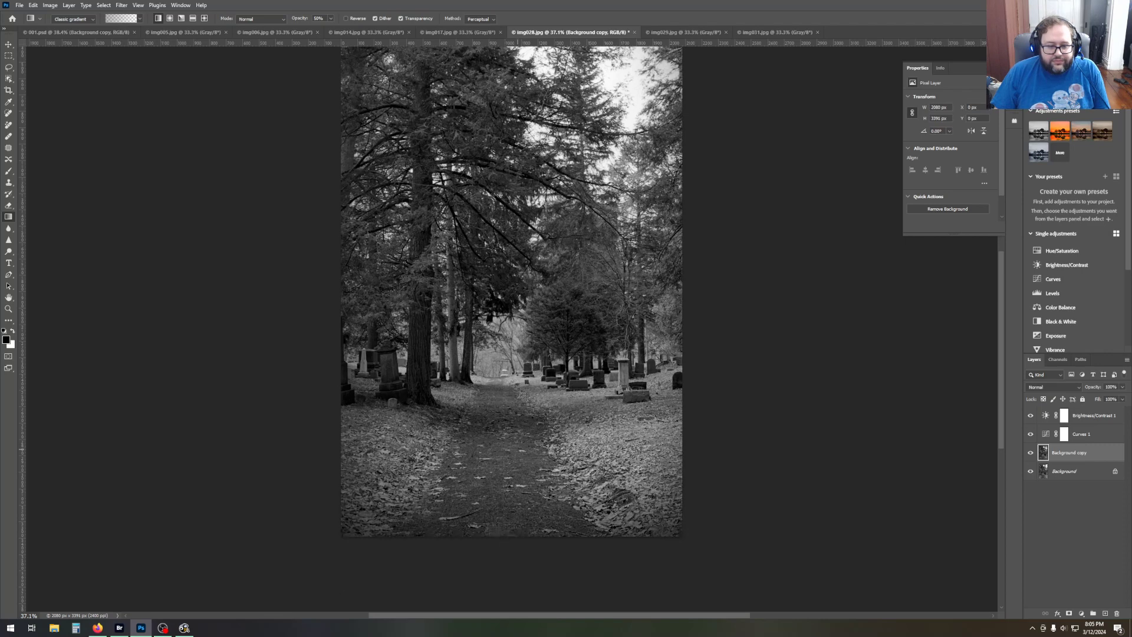
Deepen the vignette with another inward black gradient on both the left and right edges of the photo.
scroll(717, 485, up, 4)
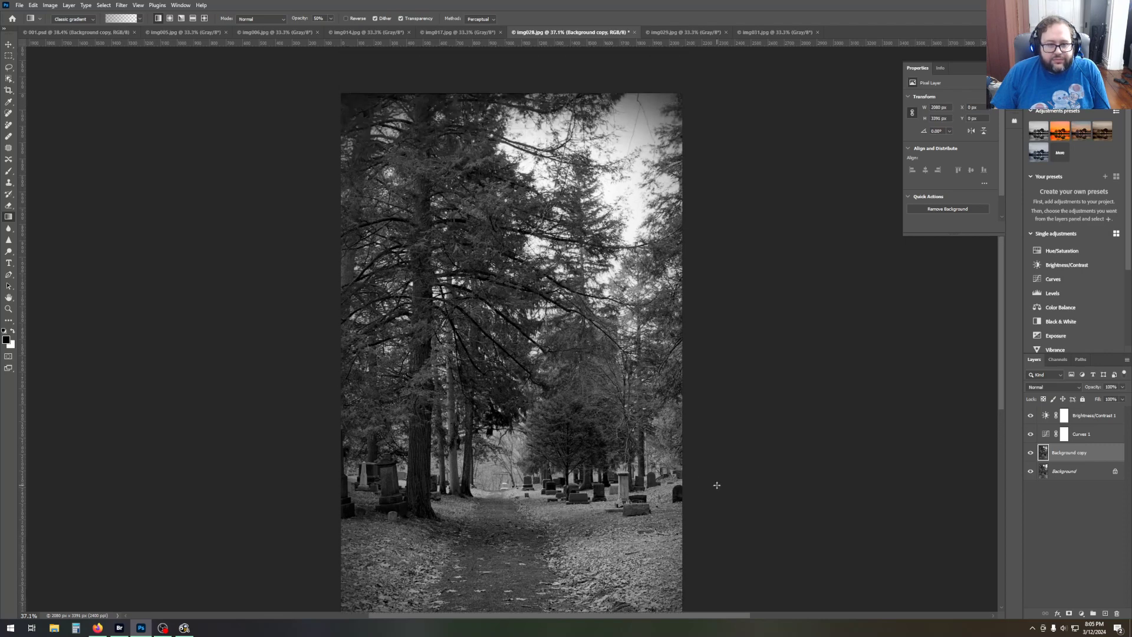
scroll(717, 485, down, 2)
drag(301, 290, 407, 291)
drag(748, 303, 589, 304)
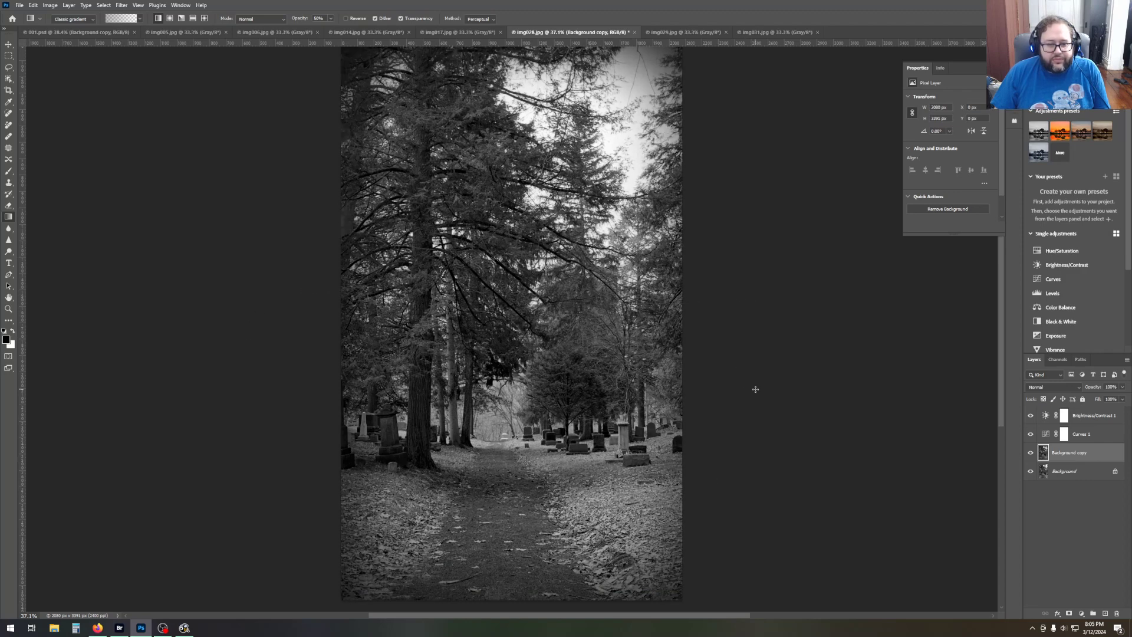
Save the layered photo as the Photoshop file 028.psd with Maximize Compatibility enabled.
scroll(222, 292, up, 1)
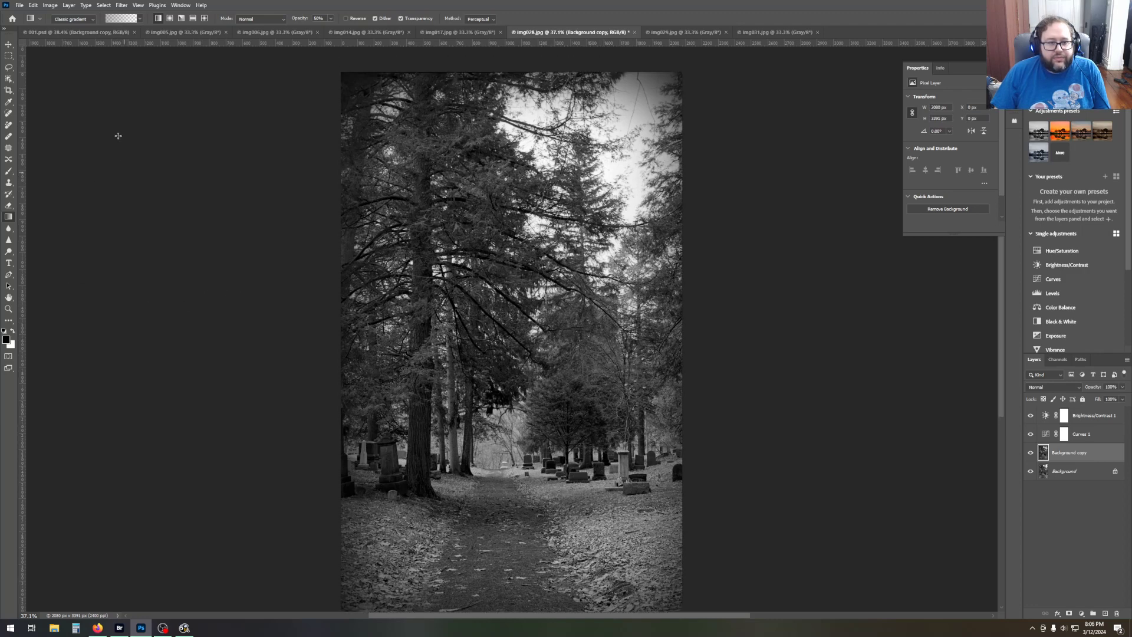
click(21, 6)
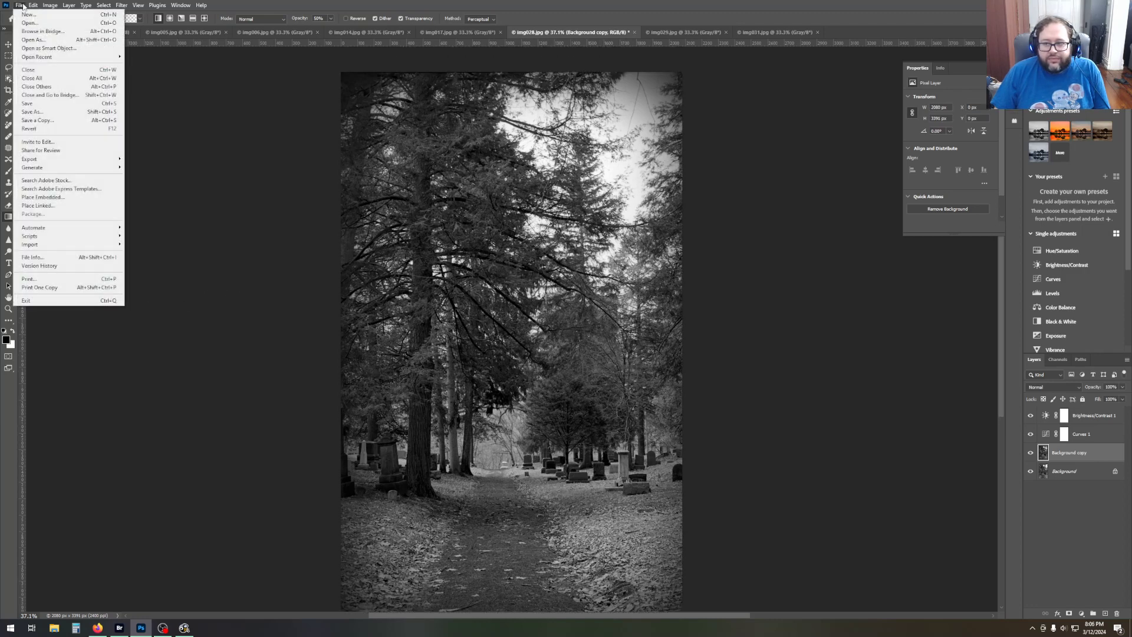
click(51, 121)
drag(72, 274, 61, 275)
key(BackSpace)
key(Return)
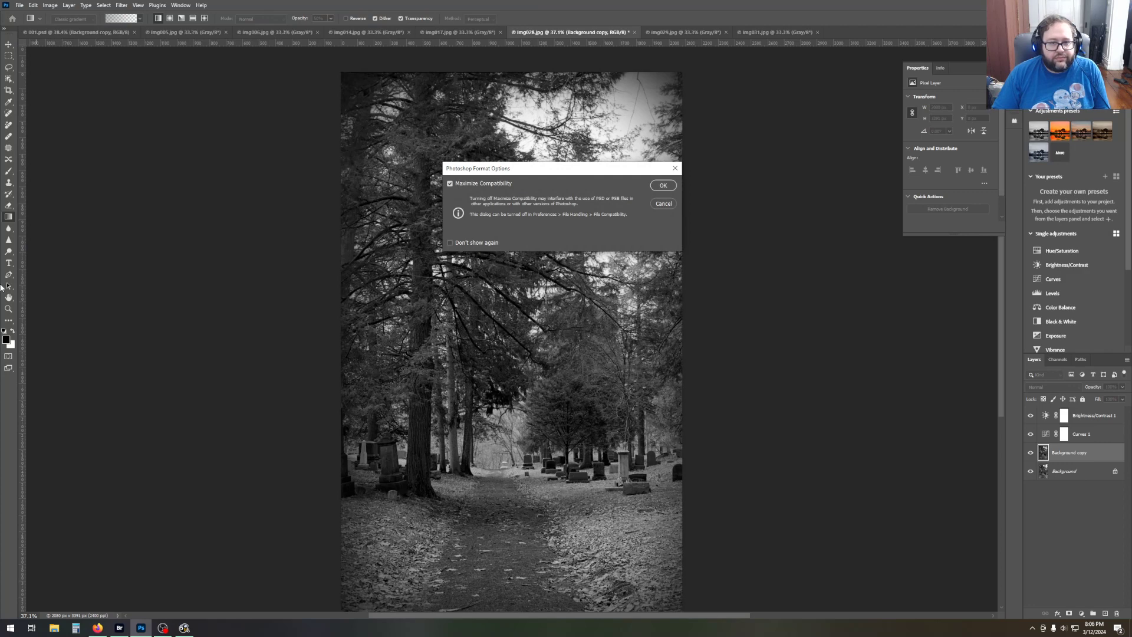
key(Return)
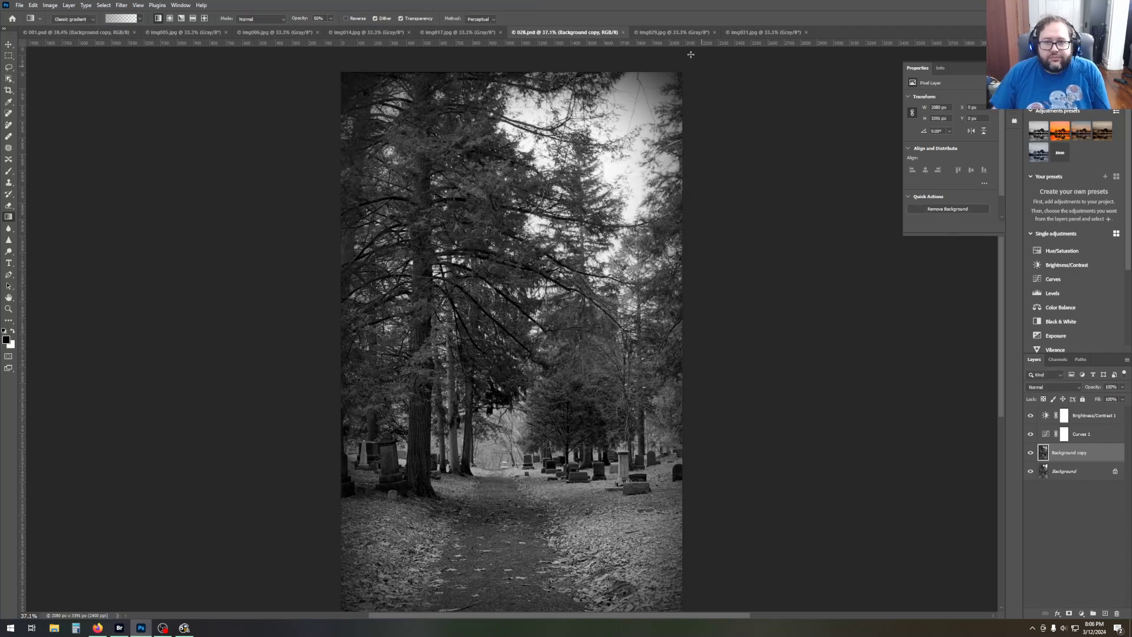
Switch to the img029.jpg document and convert it from grayscale to RGB Color mode.
click(654, 36)
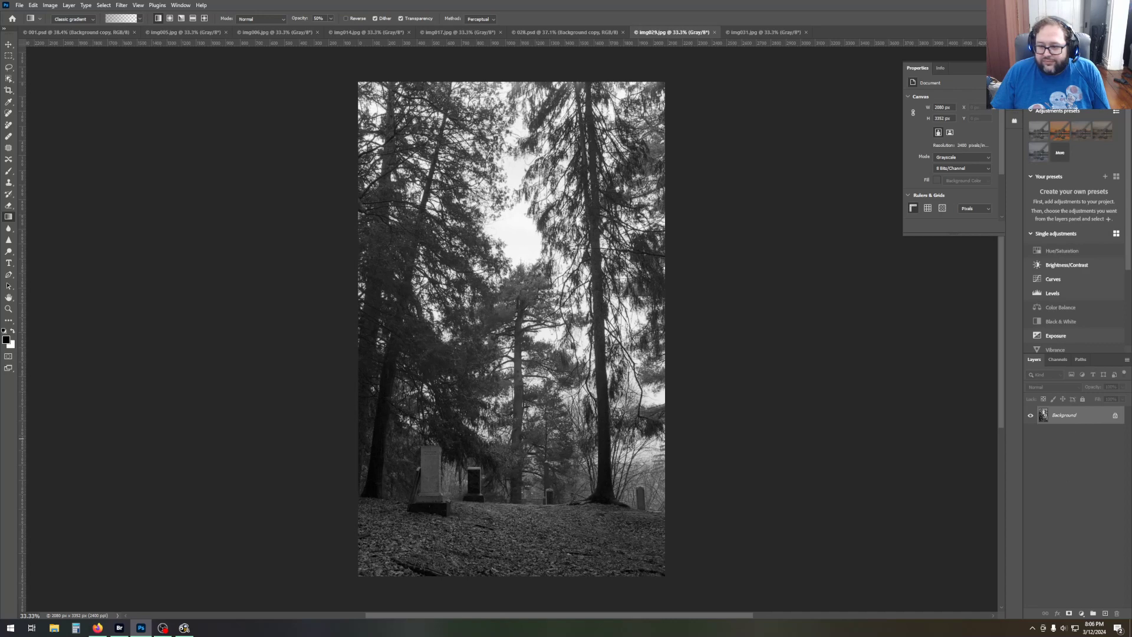
right_click(1073, 418)
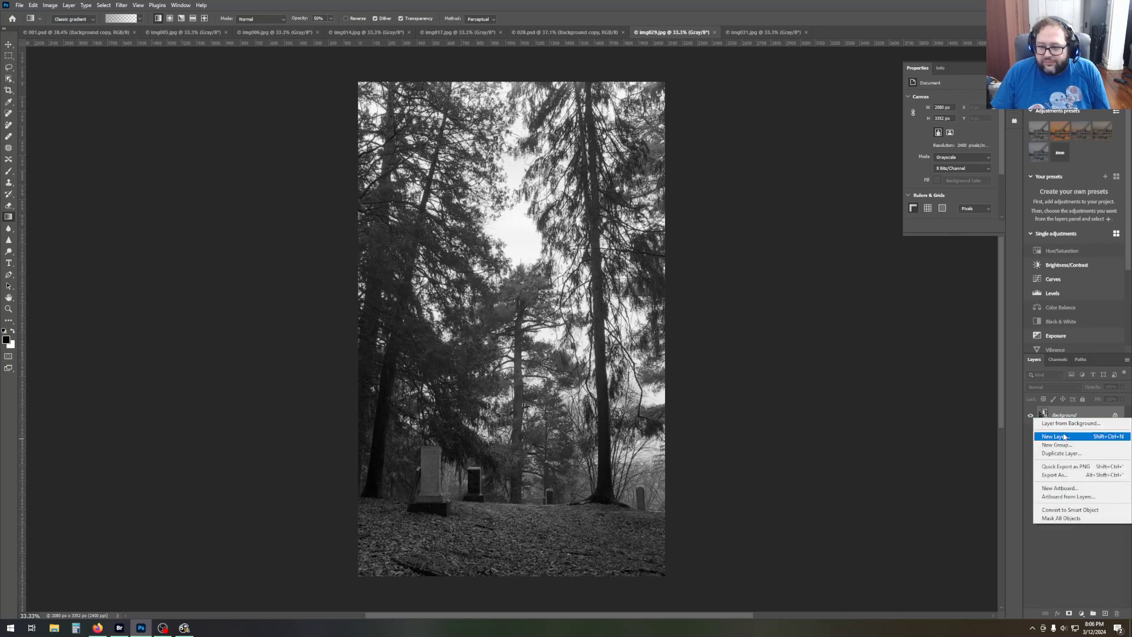
click(69, 6)
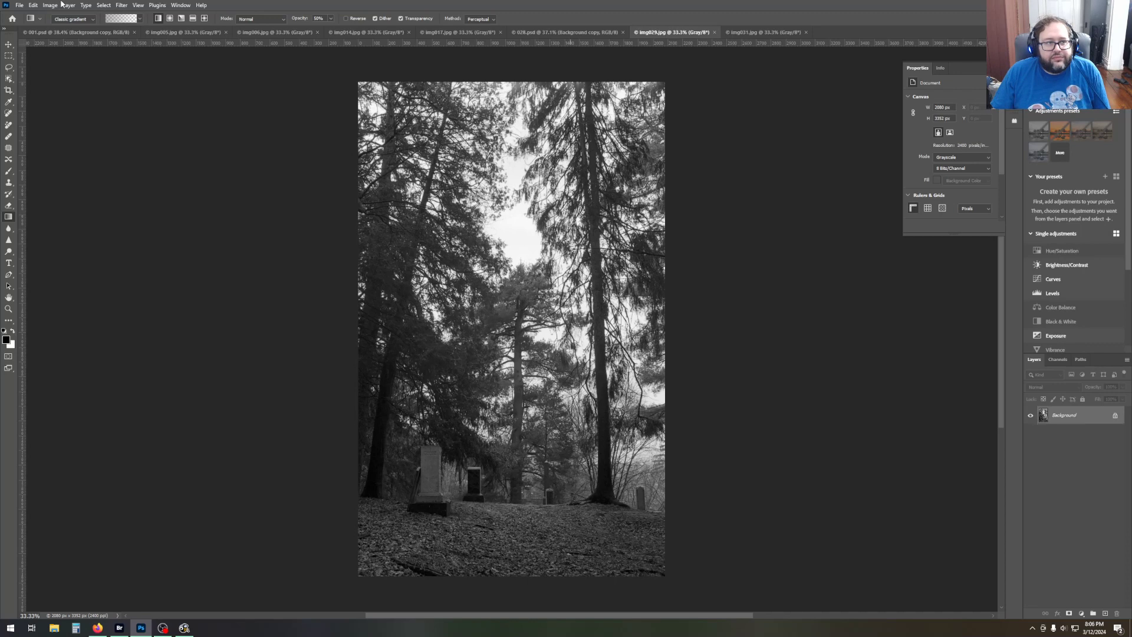
mouse_move(50, 6)
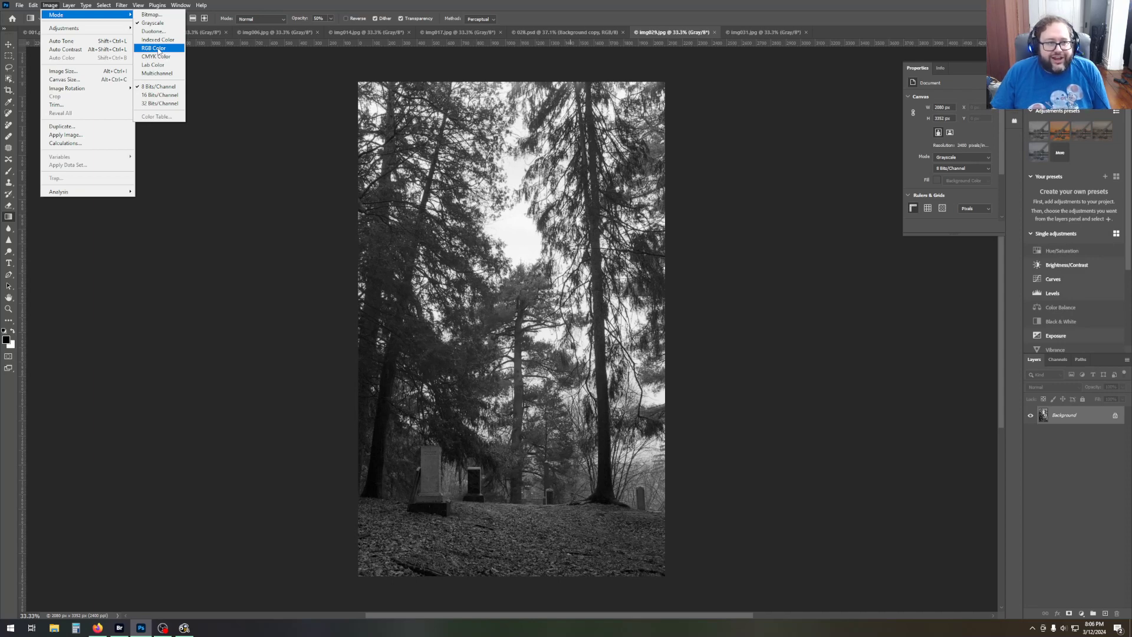
click(158, 49)
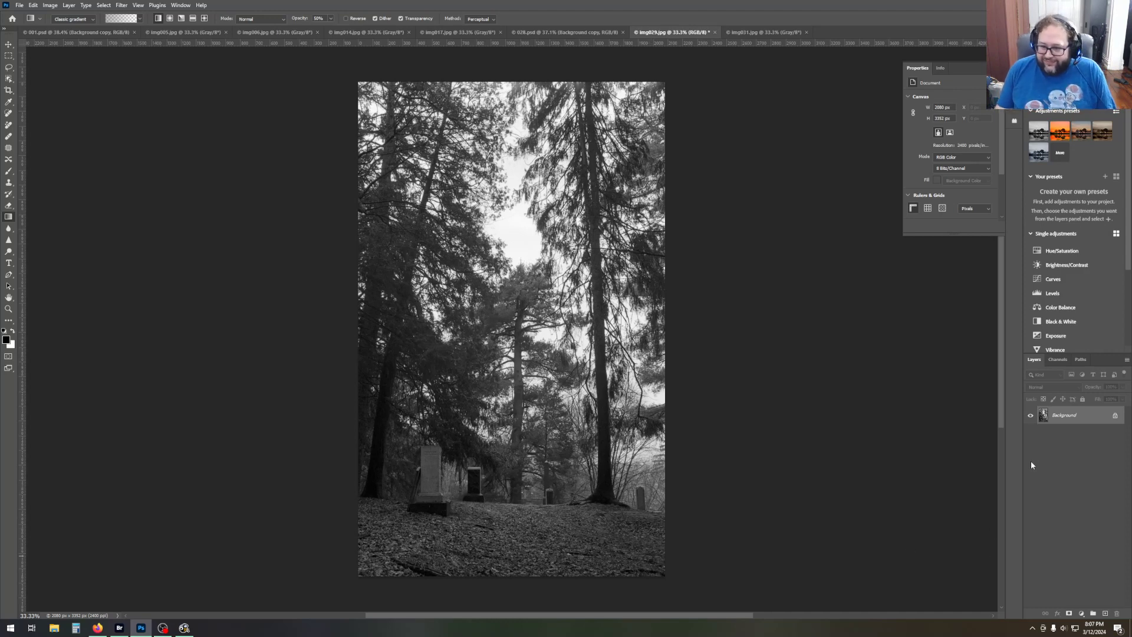
Duplicate the Background layer of img029.jpg as Background copy and add a Curves adjustment layer above it.
right_click(1062, 415)
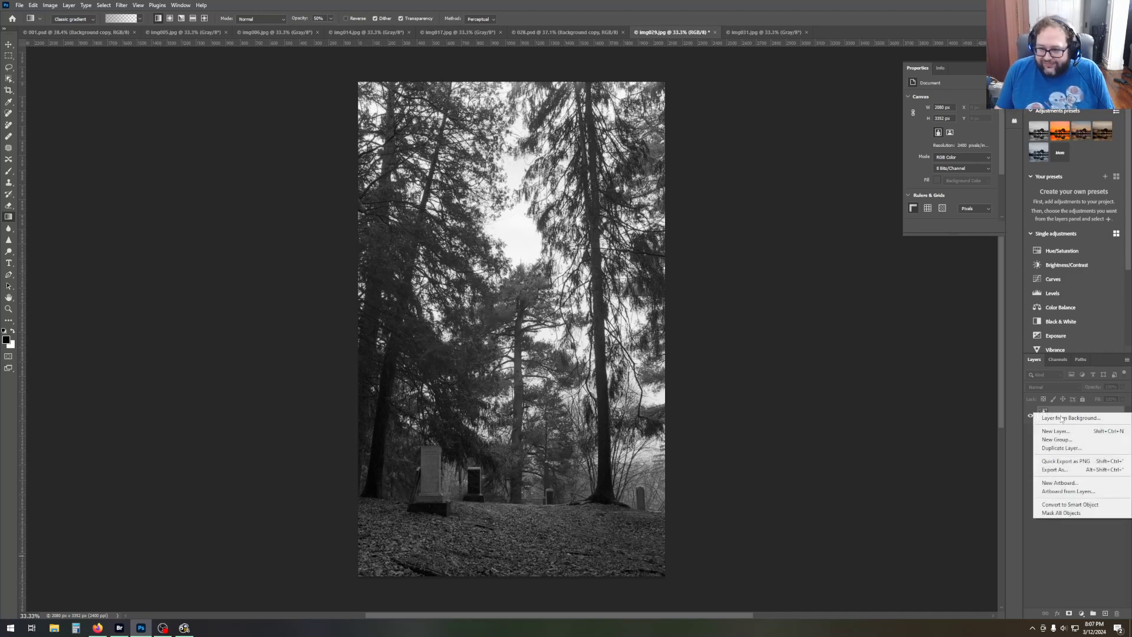
click(1062, 447)
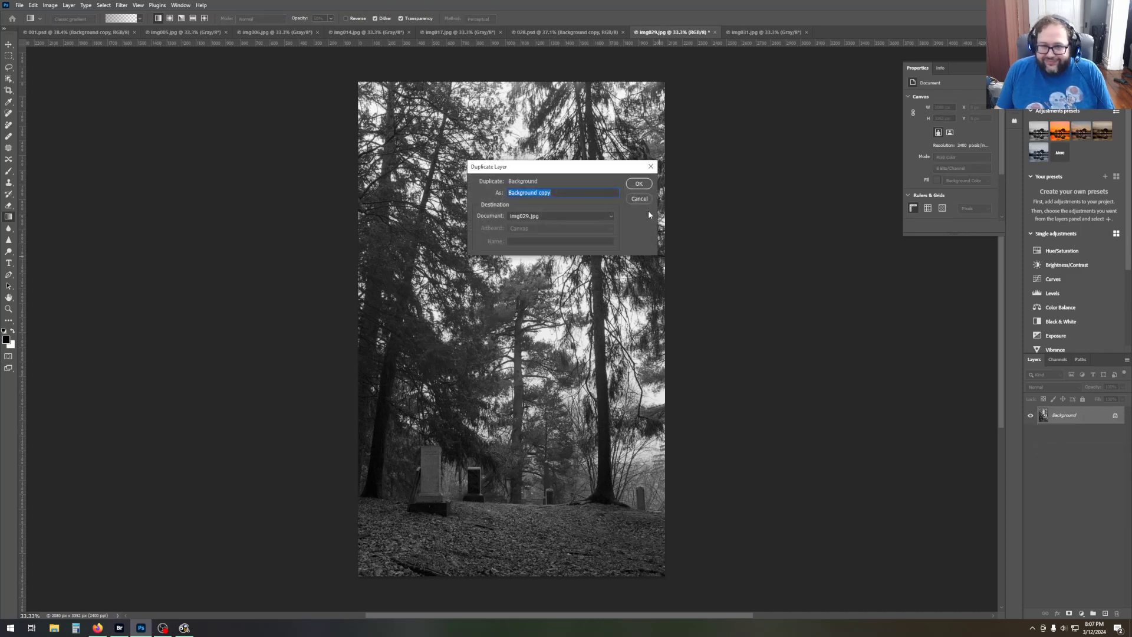
click(638, 186)
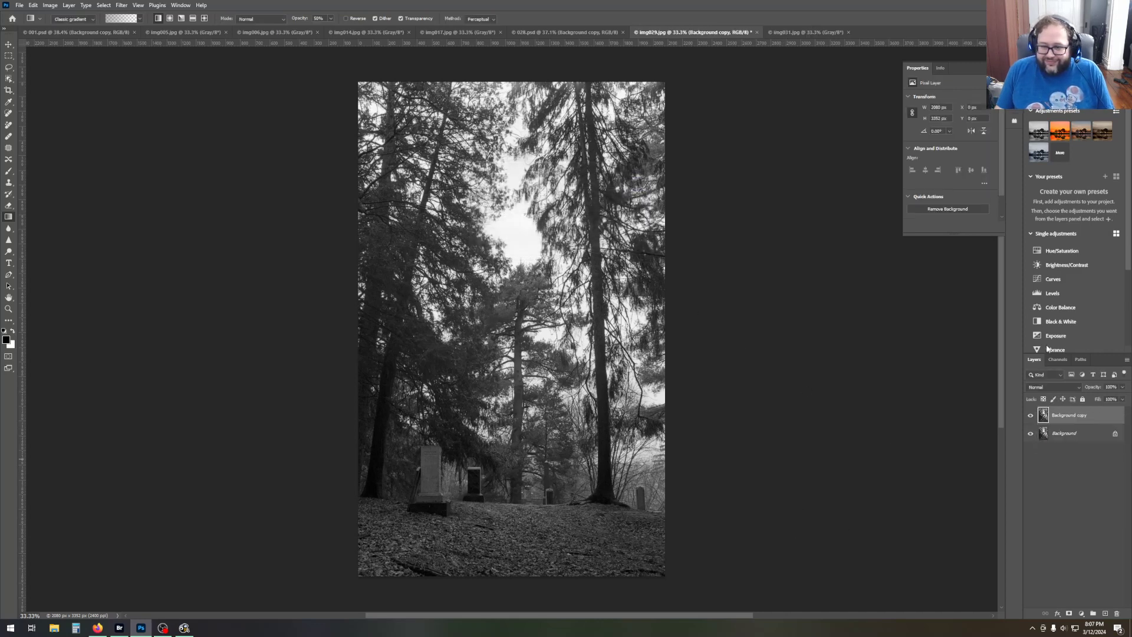
click(1053, 279)
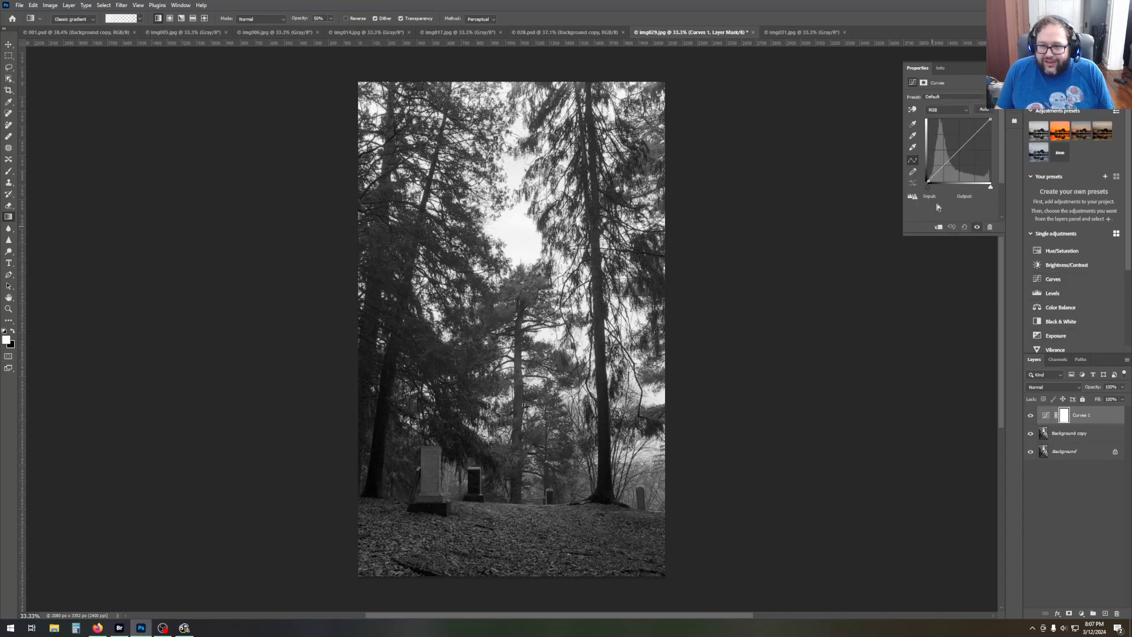
Set the Curves 1 shadow point to input 0, output 0 and close the adjustment's properties.
mouse_move(930, 192)
mouse_down()
mouse_move(944, 191)
mouse_move(918, 195)
mouse_up()
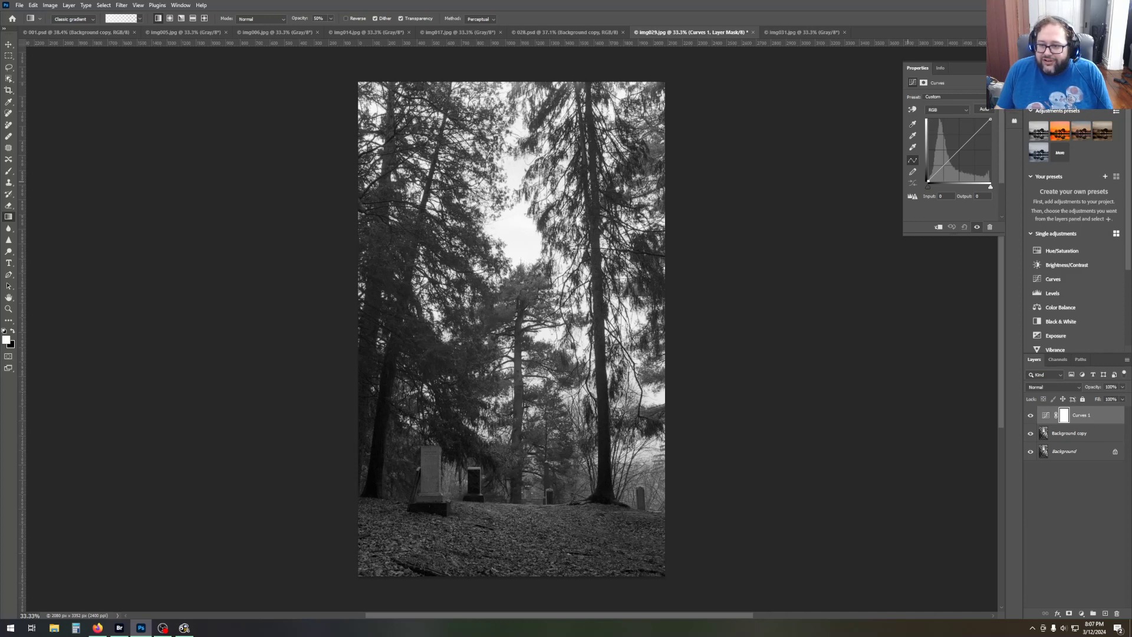
click(995, 67)
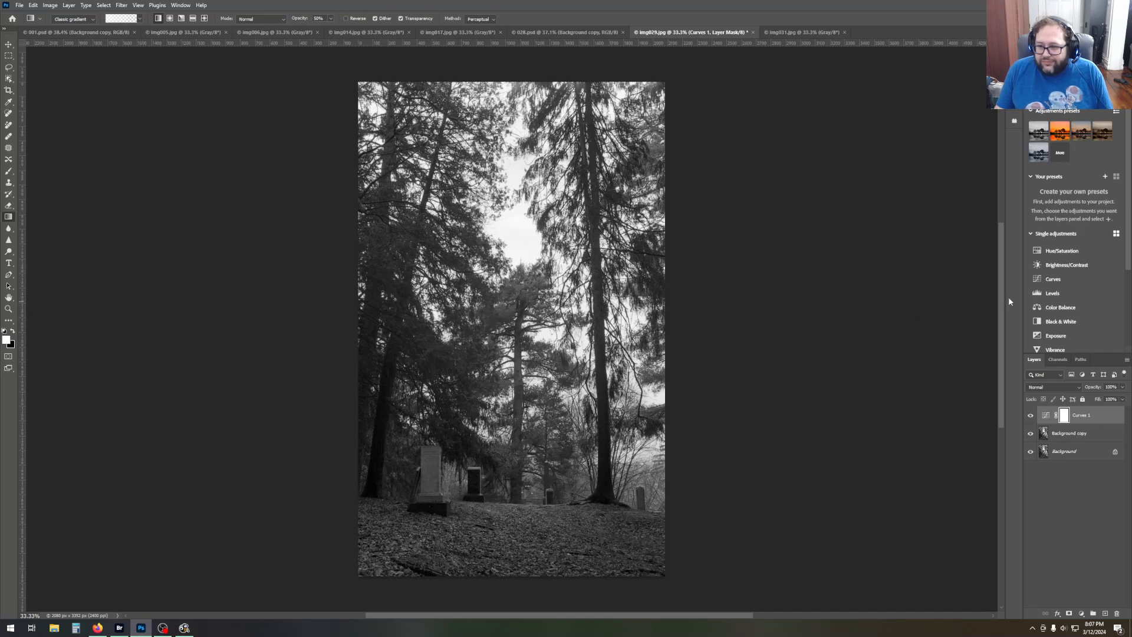
Examine the left side of img029.jpg at 100% magnification for blemishes, from the gravestones up to the treetops.
click(9, 308)
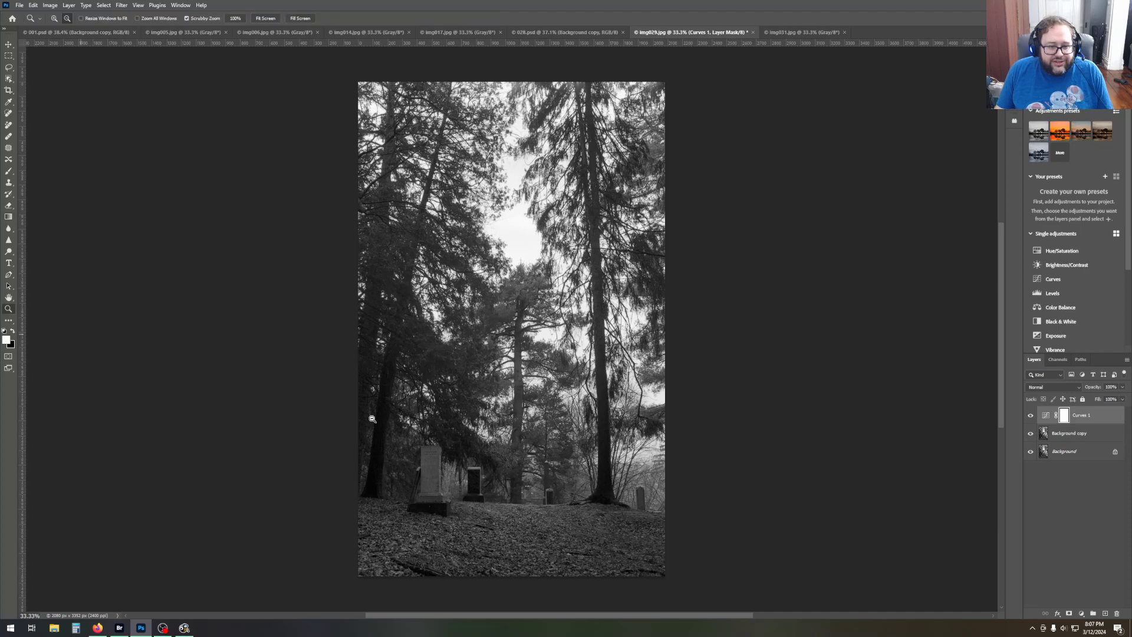
click(55, 18)
click(430, 548)
click(430, 547)
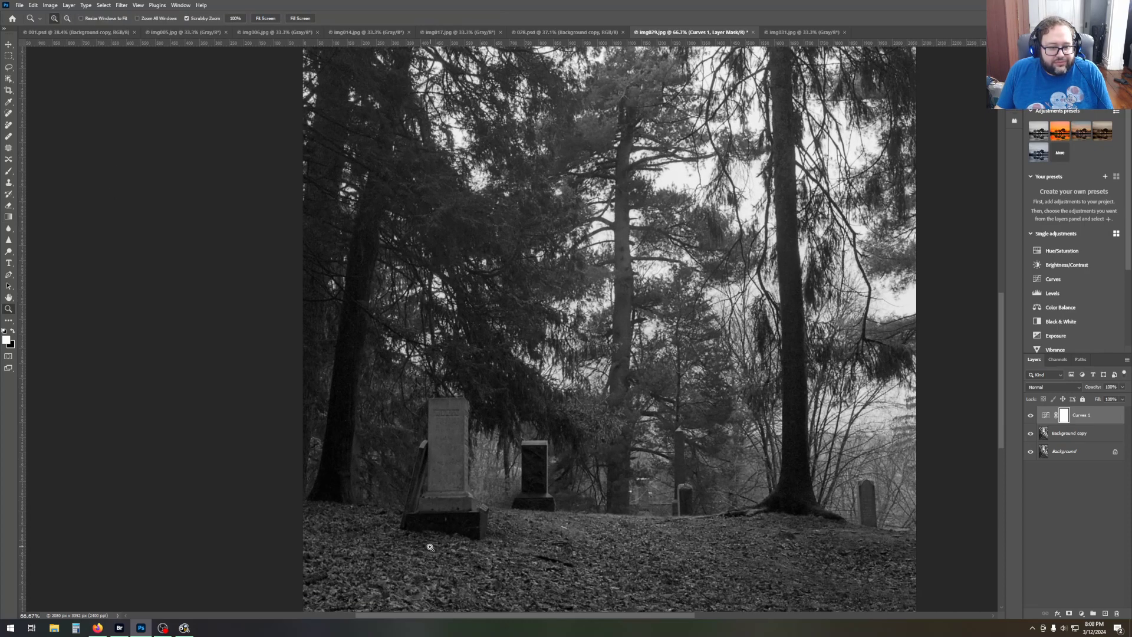
click(404, 537)
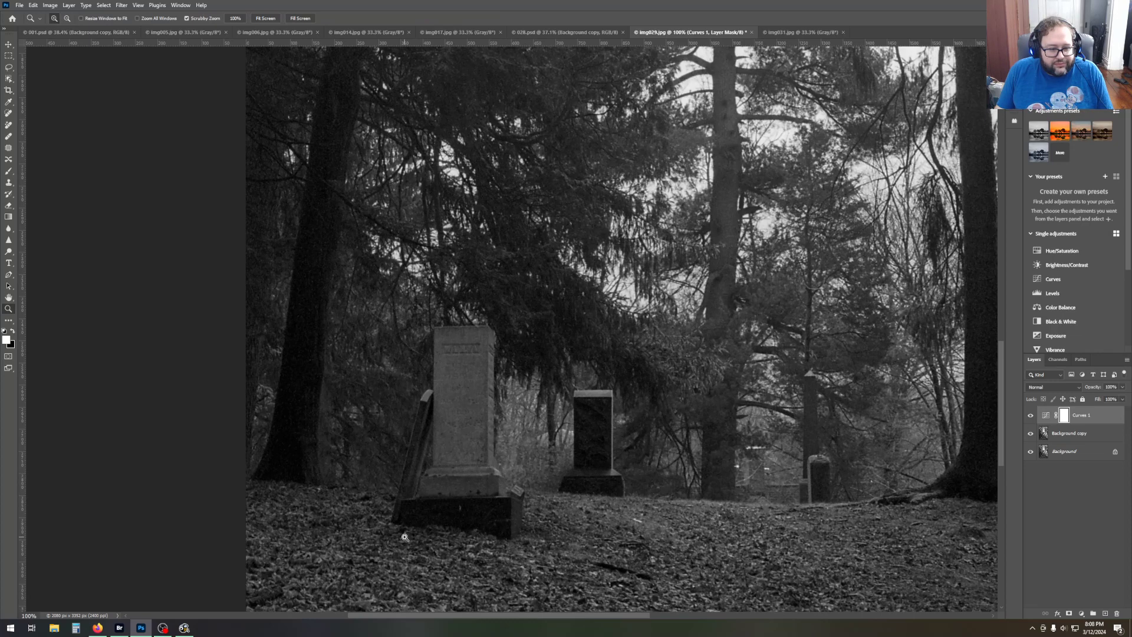
scroll(404, 540, up, 3)
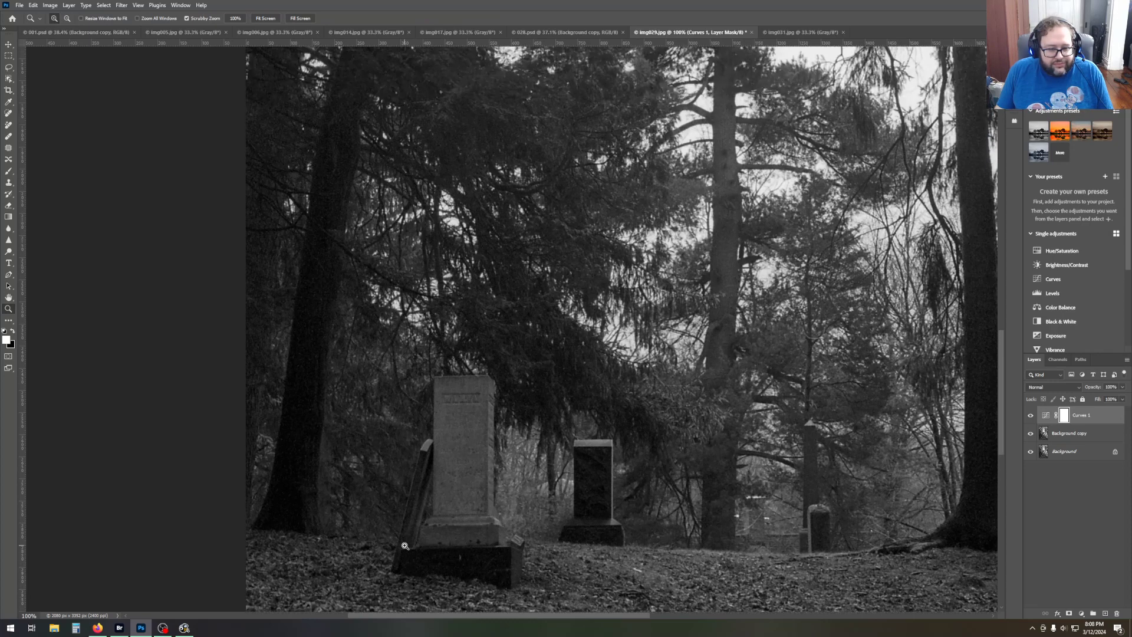
scroll(405, 545, up, 4)
scroll(405, 551, up, 10)
scroll(401, 557, up, 10)
scroll(399, 559, up, 10)
scroll(398, 560, up, 10)
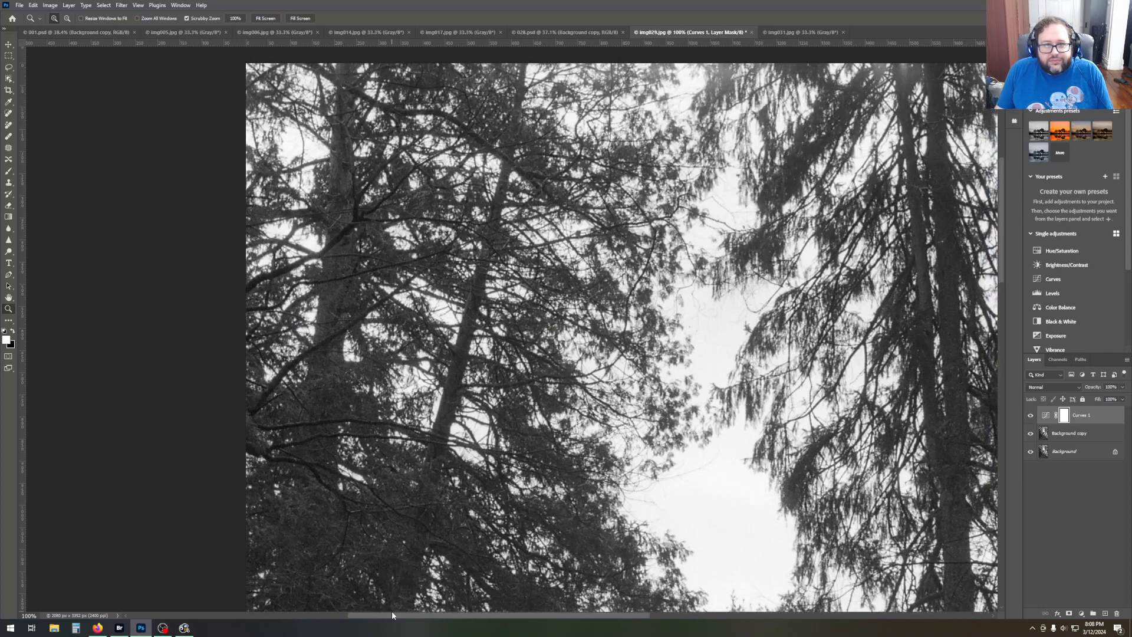
Inspect the right side of the photo for blemishes from the treetops down to the leaf-covered ground, ending at the gravestones.
drag(359, 616, 488, 617)
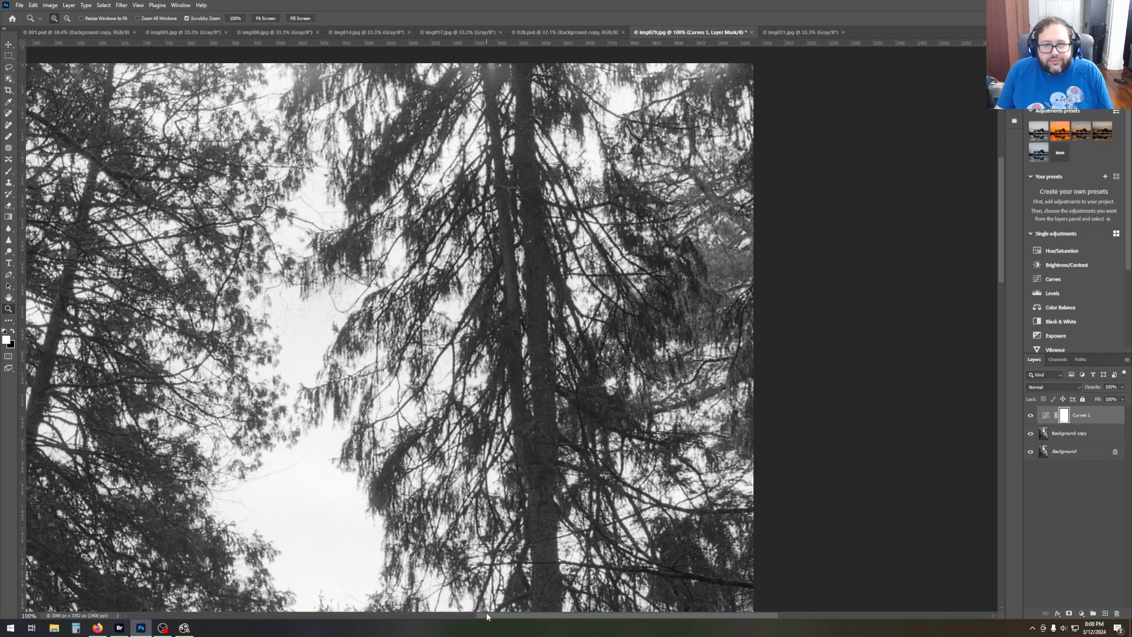
scroll(594, 486, down, 3)
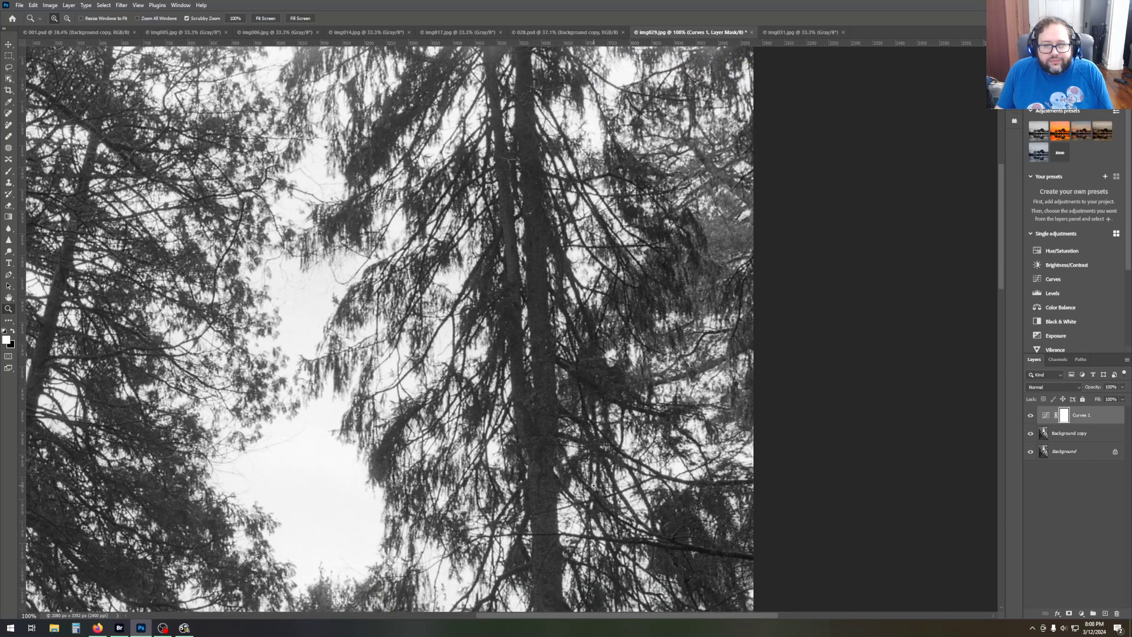
scroll(594, 486, down, 6)
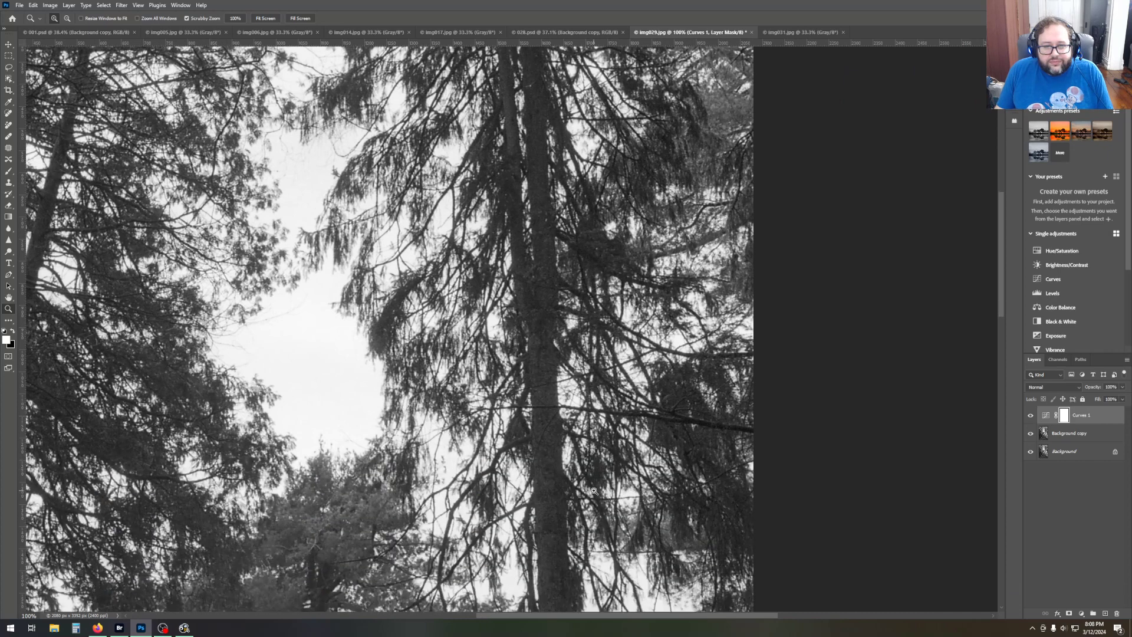
scroll(594, 492, down, 3)
scroll(594, 492, down, 3)
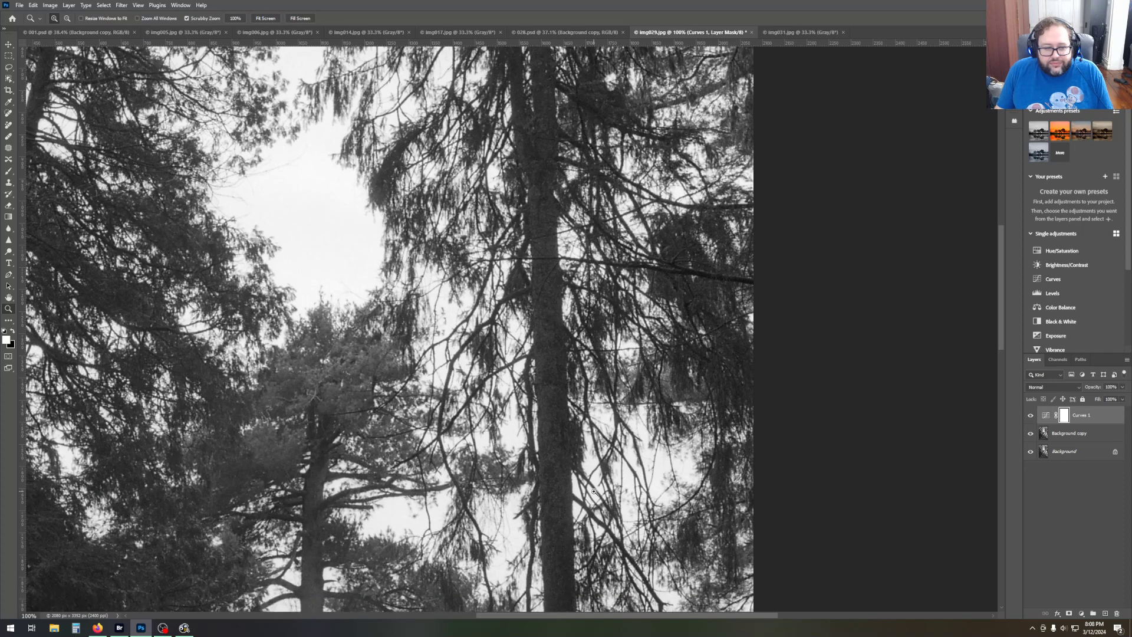
scroll(594, 491, down, 12)
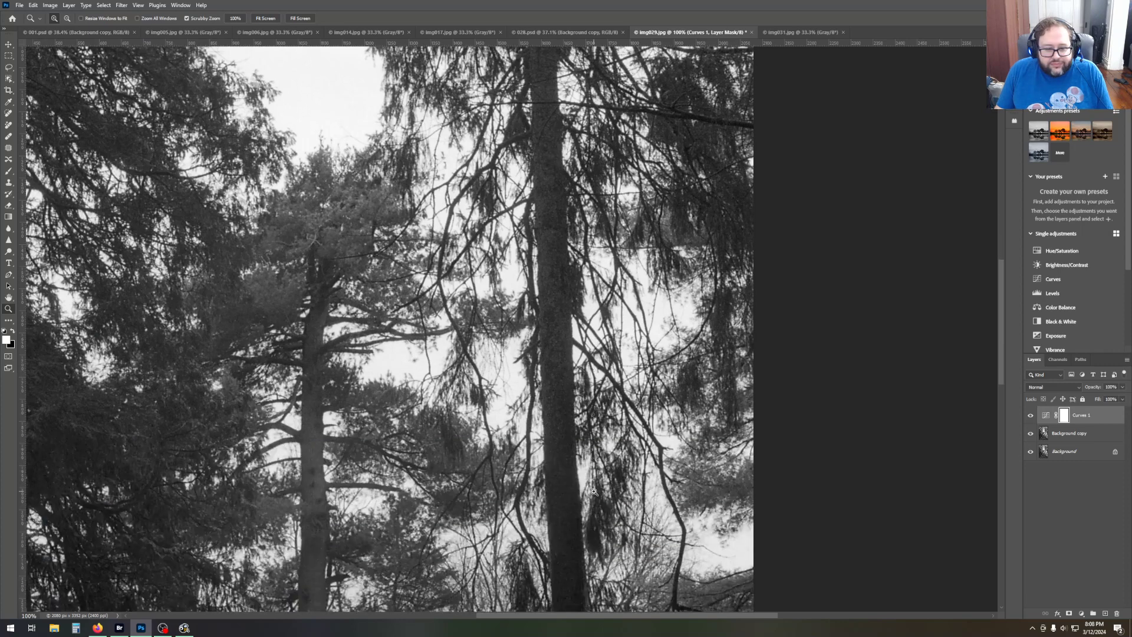
scroll(594, 491, down, 2)
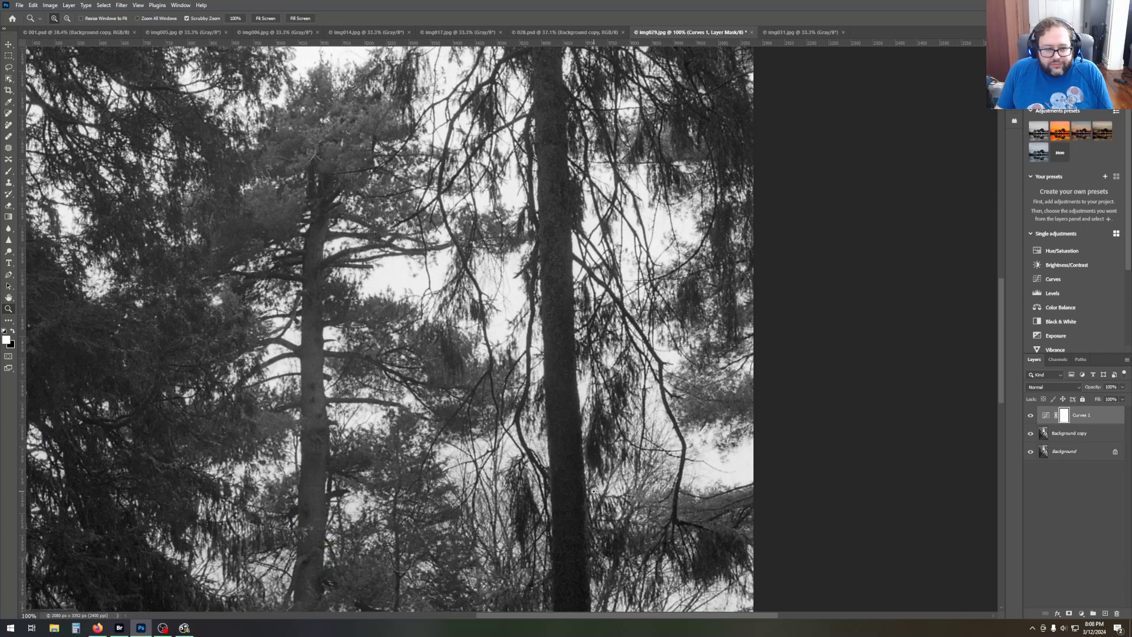
scroll(594, 492, down, 4)
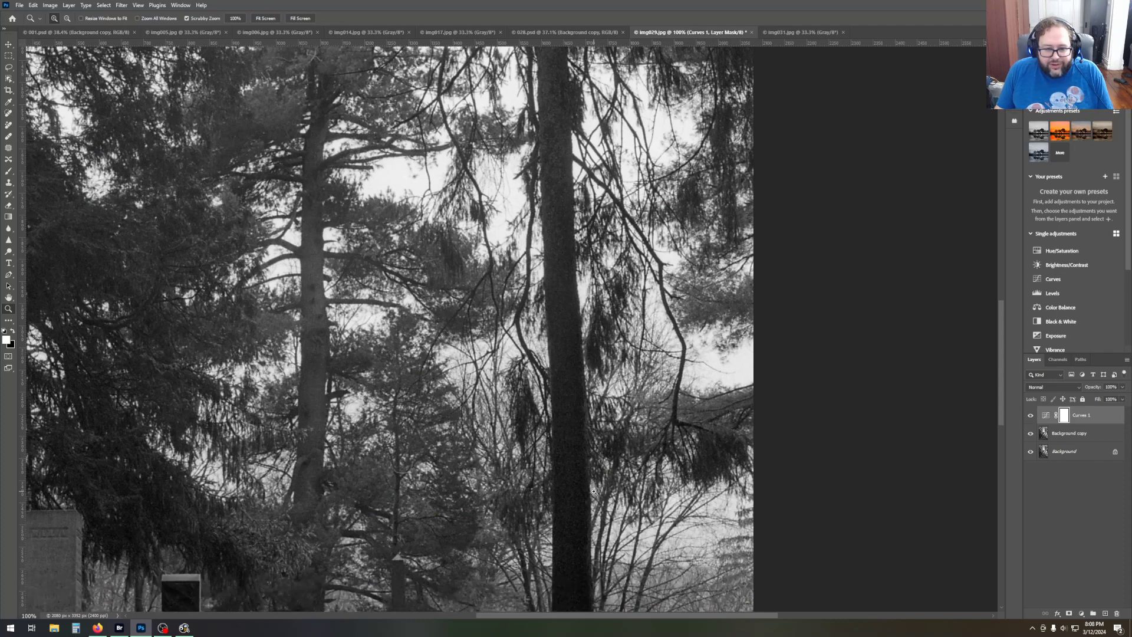
scroll(418, 397, down, 1)
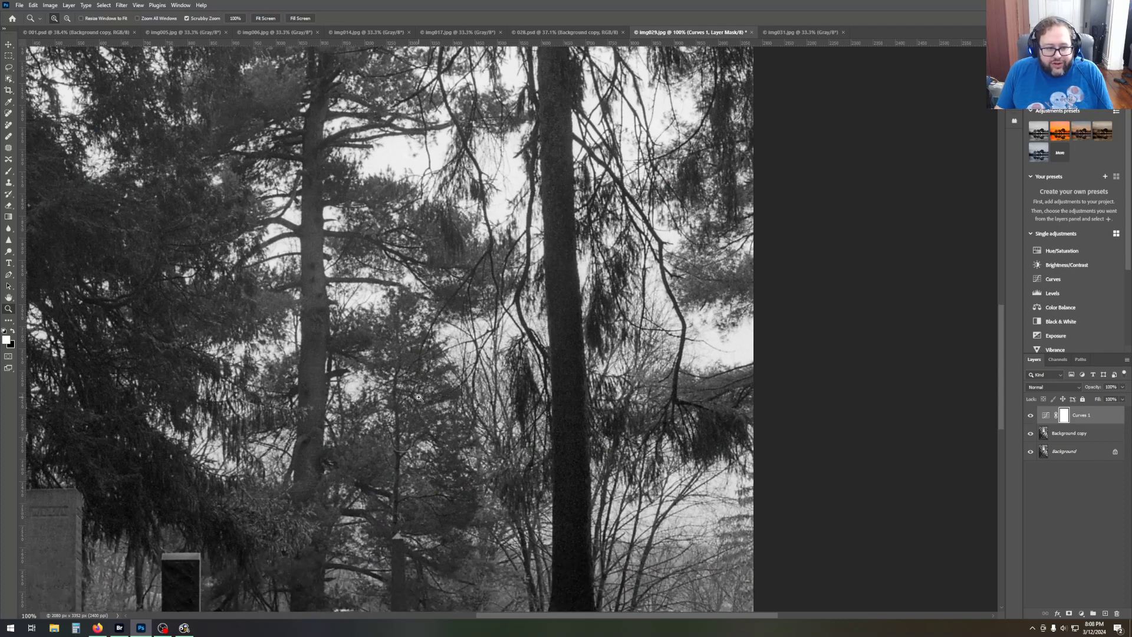
scroll(419, 397, down, 3)
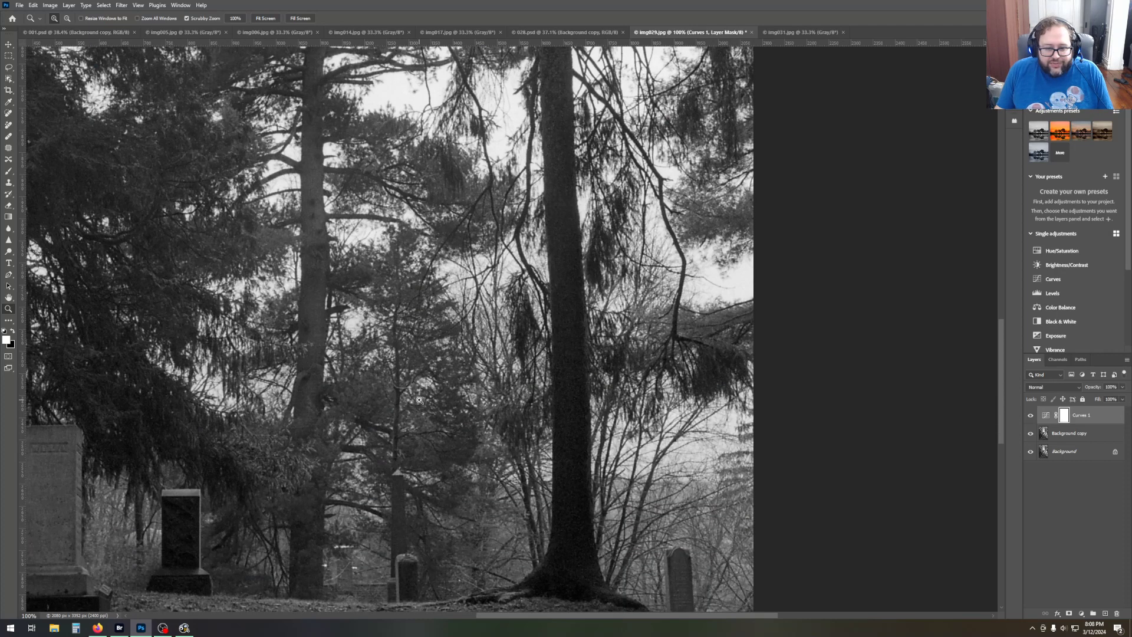
scroll(418, 400, down, 3)
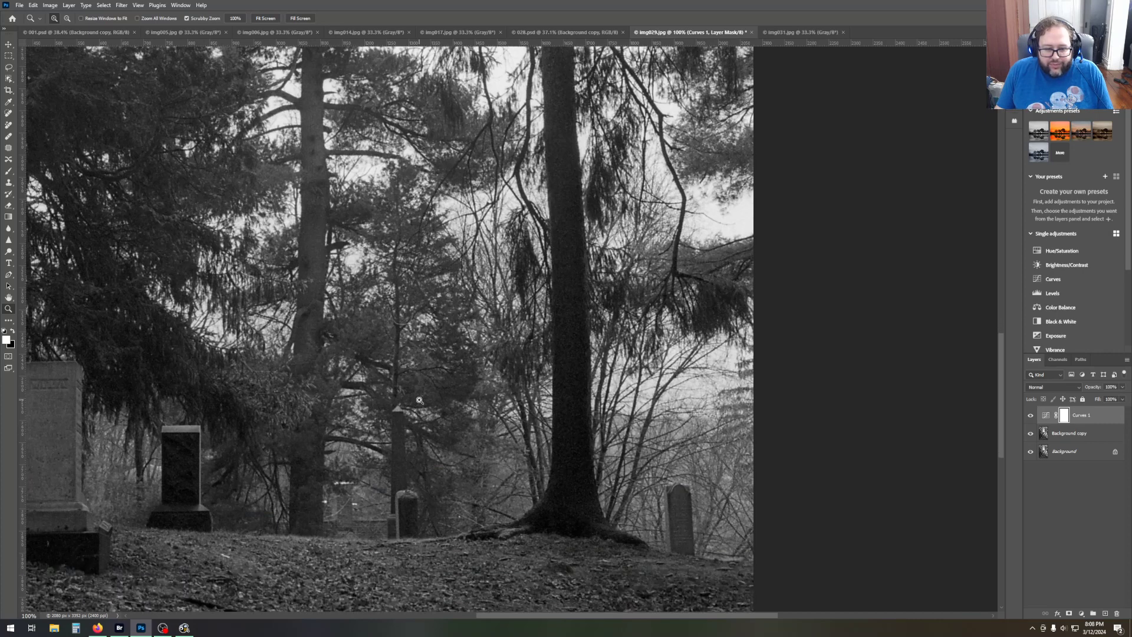
scroll(419, 400, down, 5)
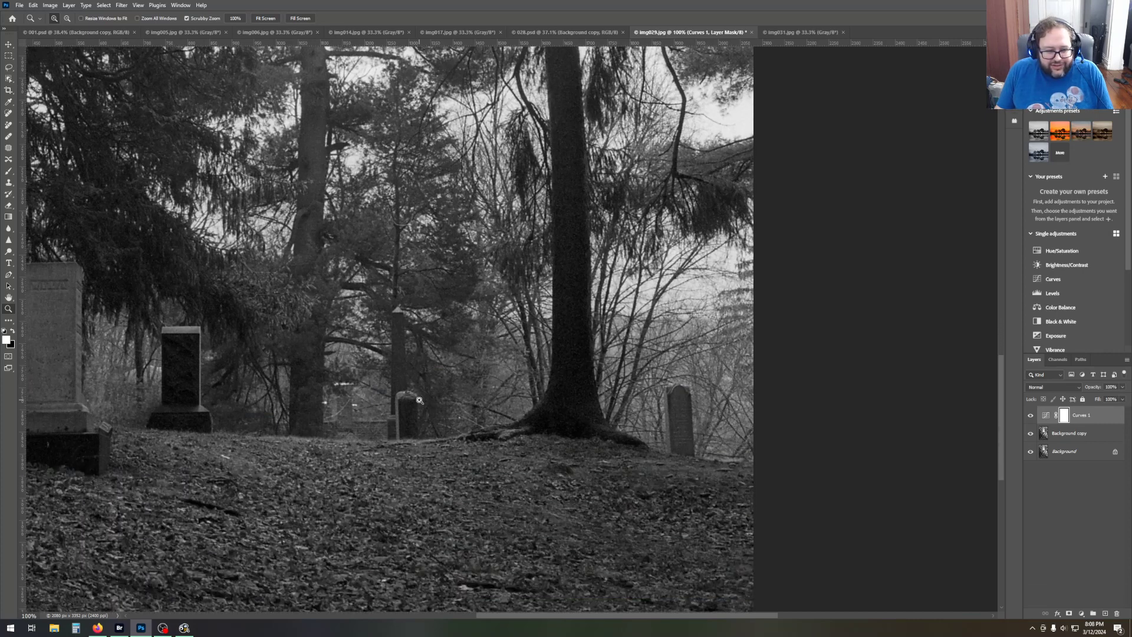
scroll(420, 400, down, 1)
drag(551, 617, 482, 616)
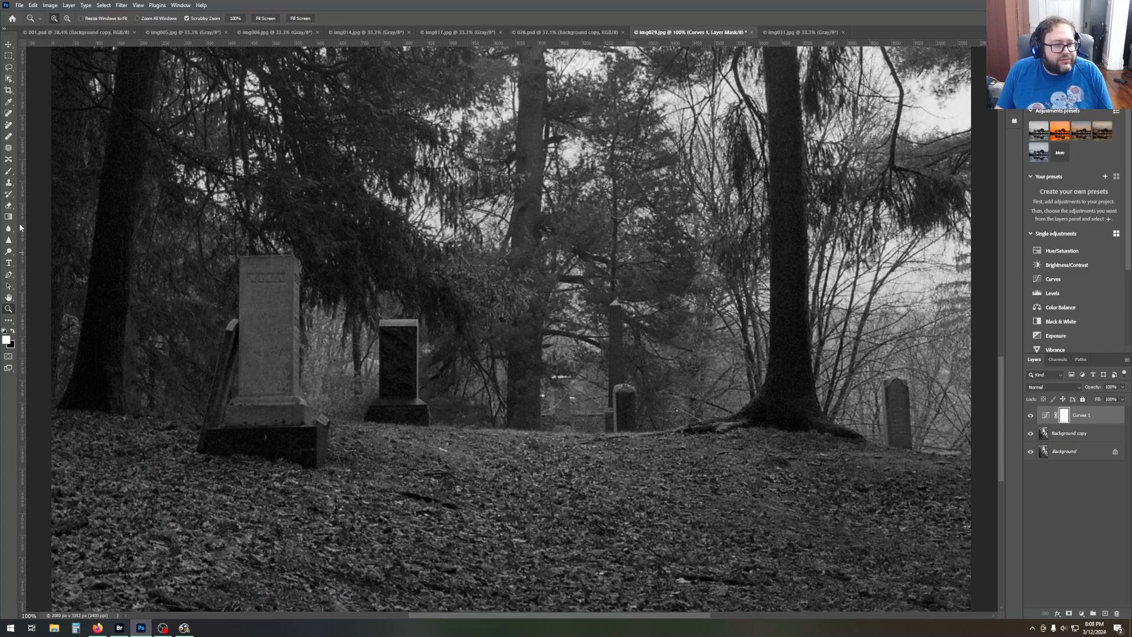
Prepare the Clone Stamp with a 51 px brush sampled from the large gravestone's dark base, and select the Background copy layer.
click(9, 183)
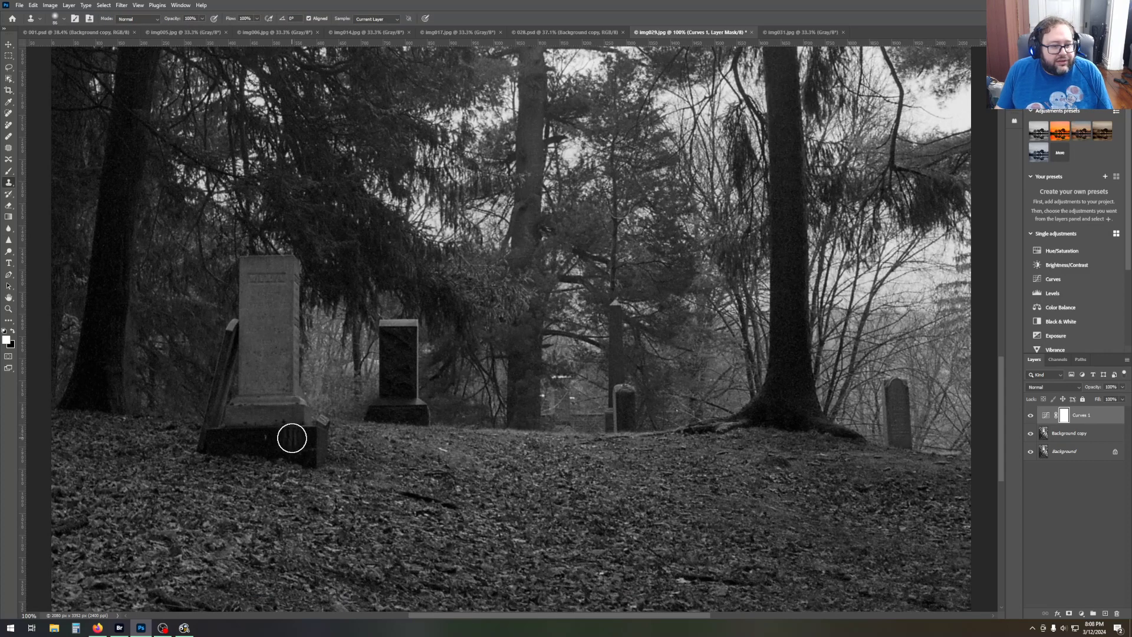
click(64, 18)
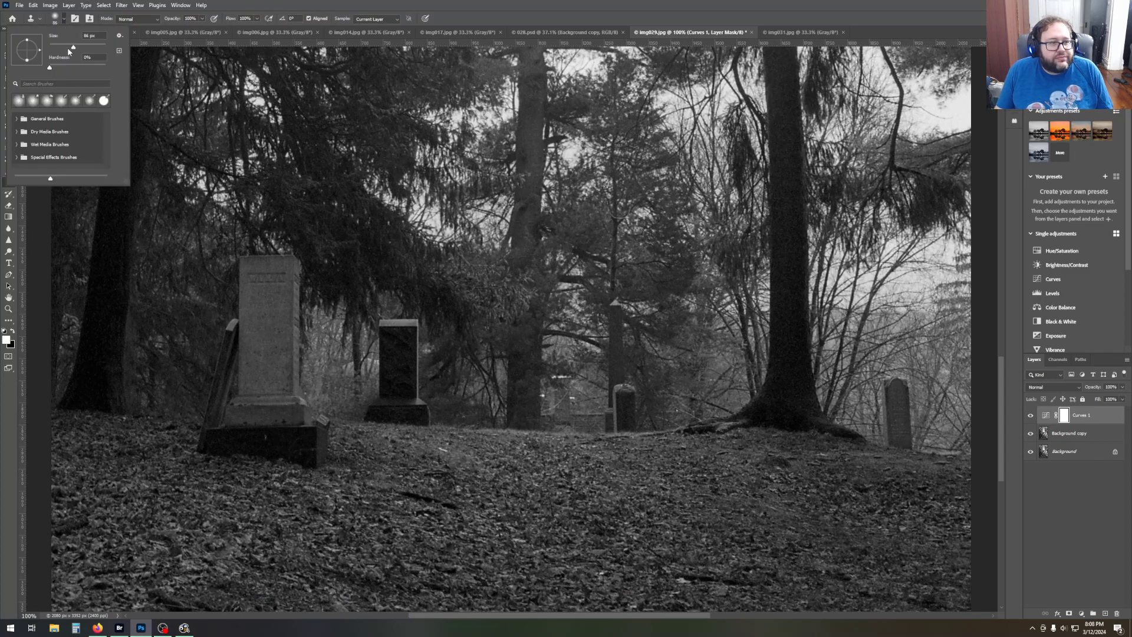
drag(71, 53, 66, 48)
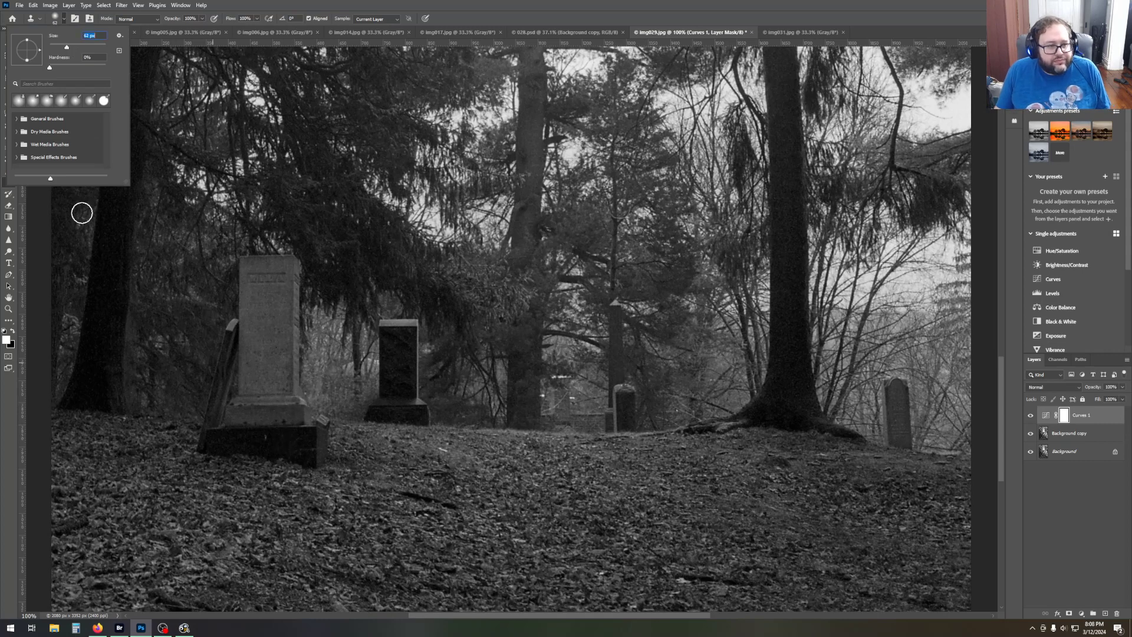
drag(67, 50, 64, 48)
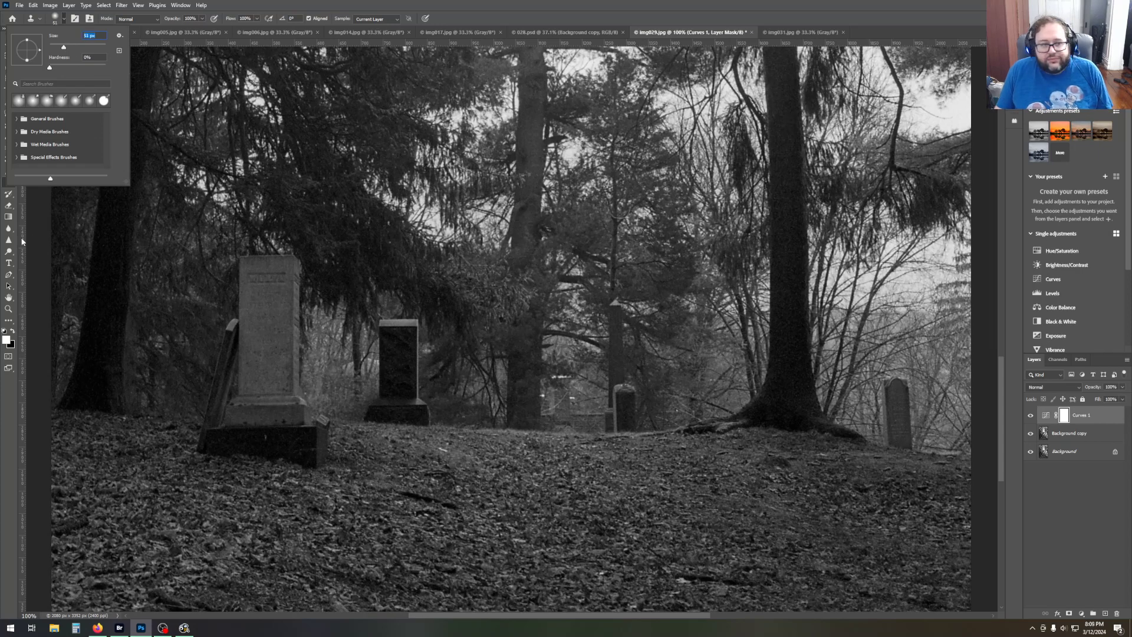
alt+click(279, 440)
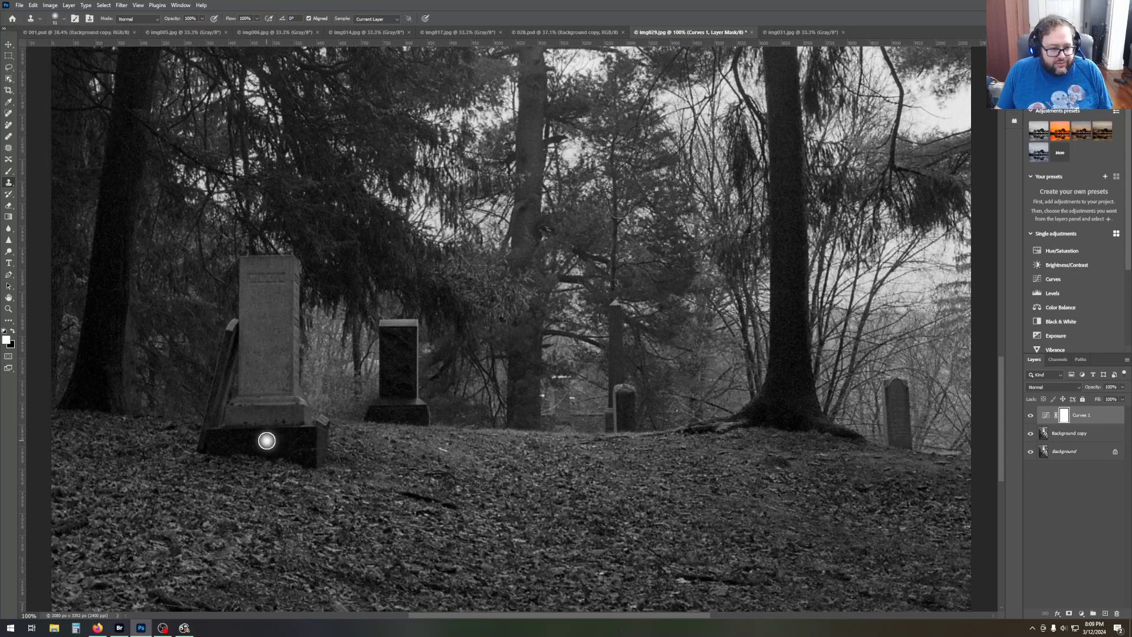
click(1069, 434)
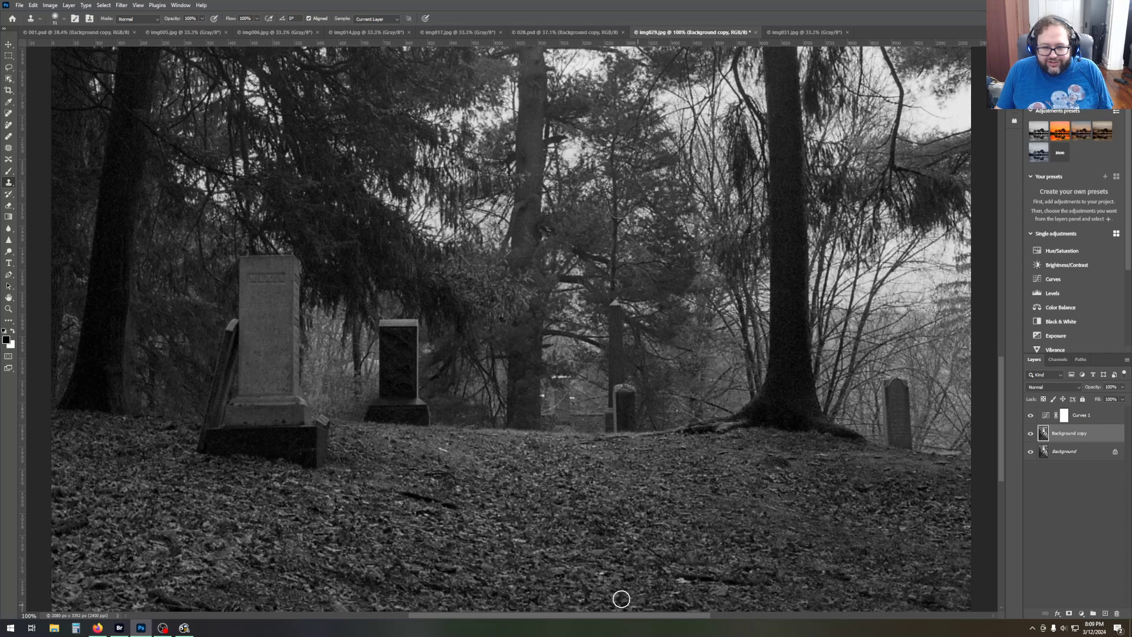
Check the photo again at 100% for spots needing retouching, going up the right side and down the left side to the gravestones.
drag(534, 616, 606, 615)
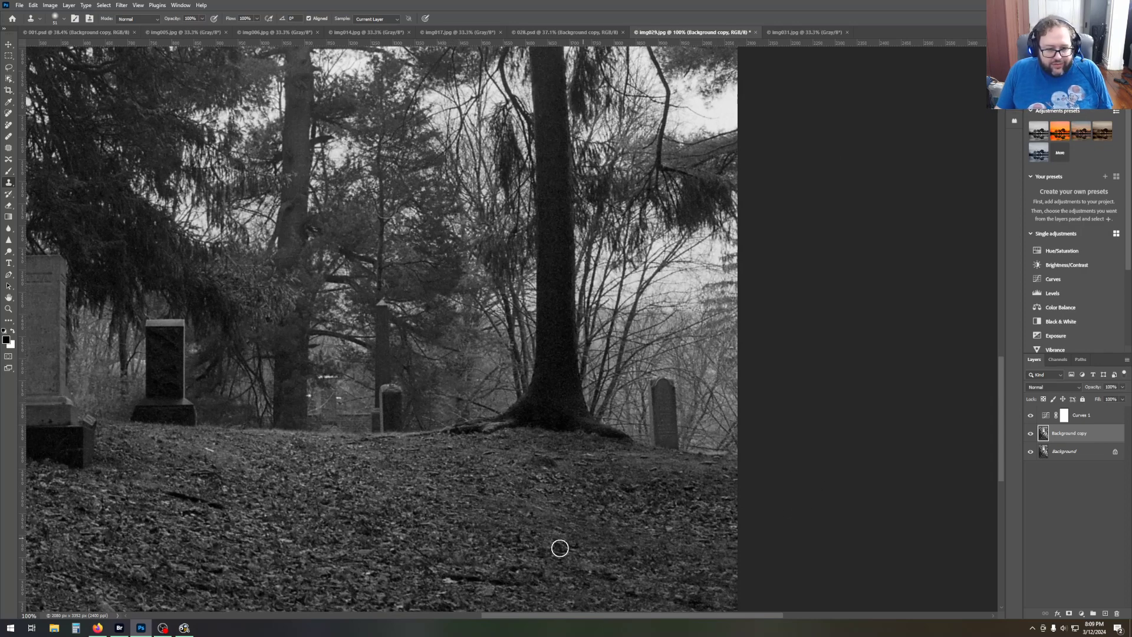
scroll(562, 547, up, 3)
scroll(562, 549, up, 9)
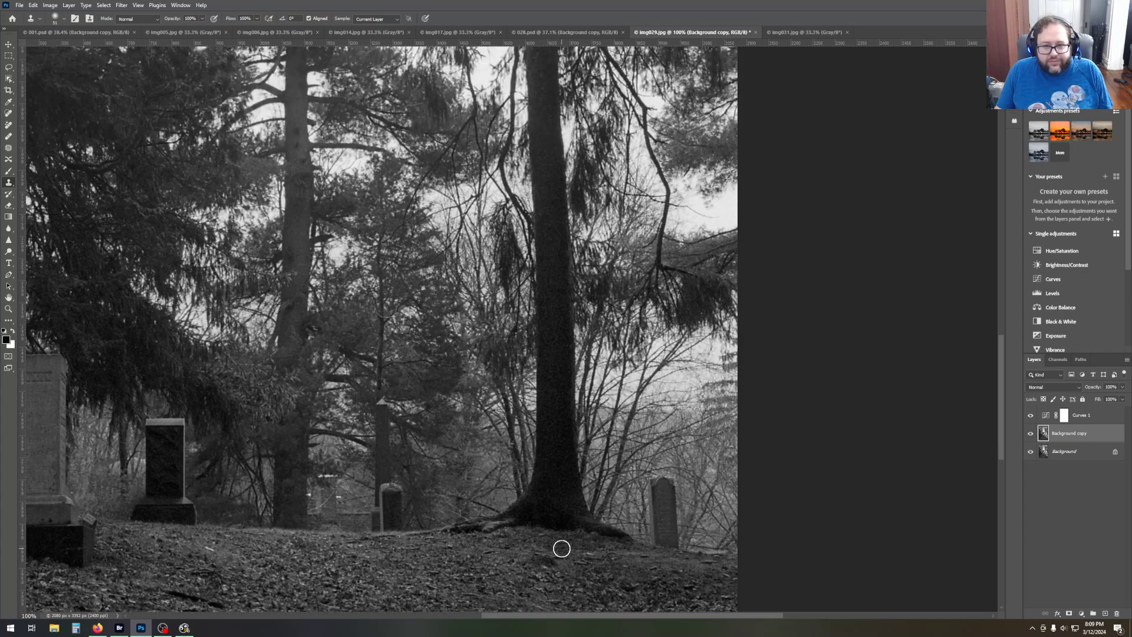
scroll(561, 548, up, 4)
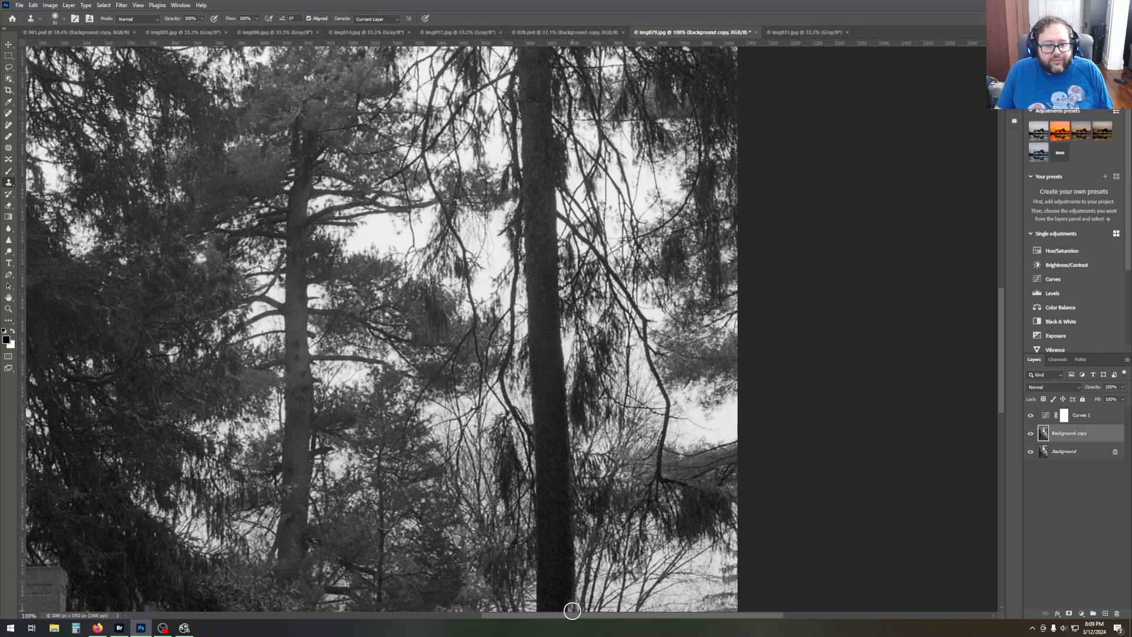
drag(573, 615, 482, 588)
scroll(330, 424, up, 3)
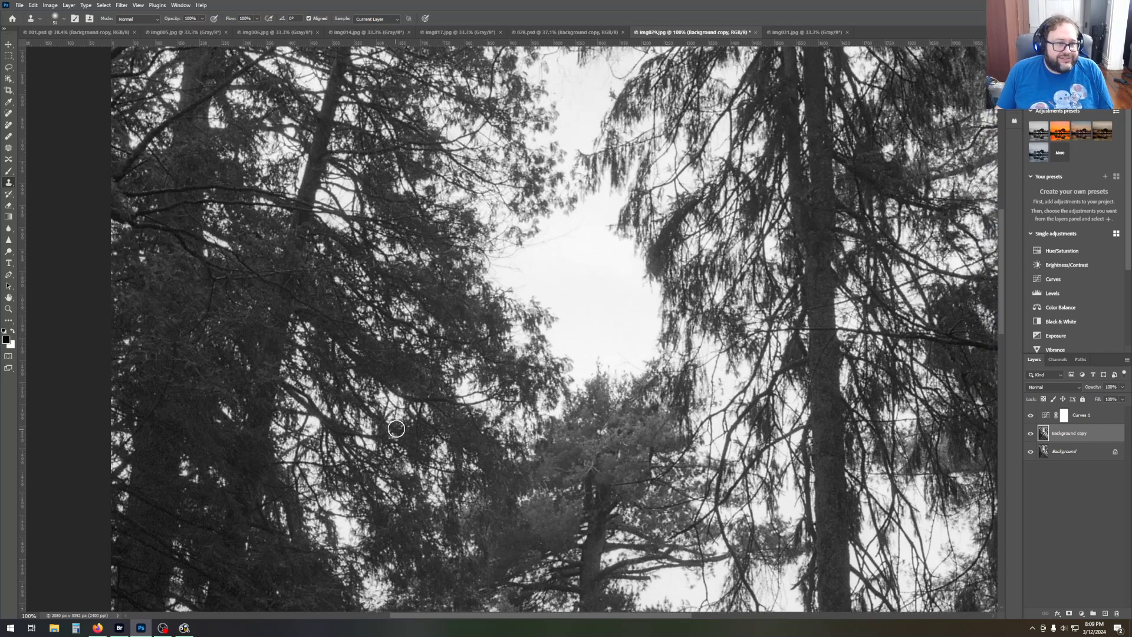
scroll(398, 440, up, 3)
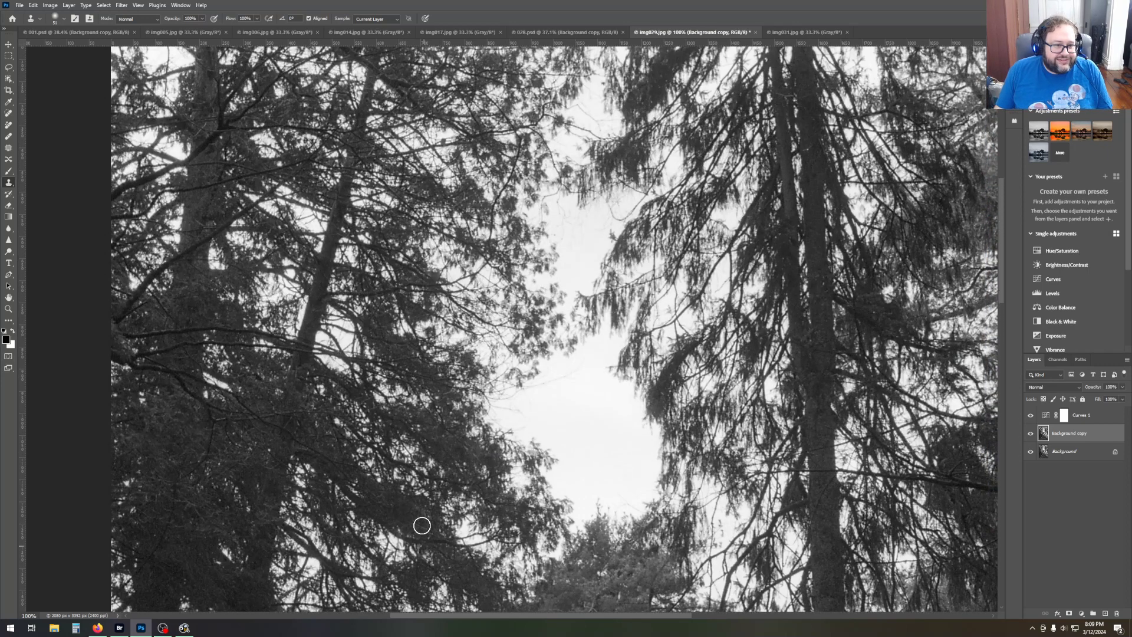
scroll(422, 514, down, 2)
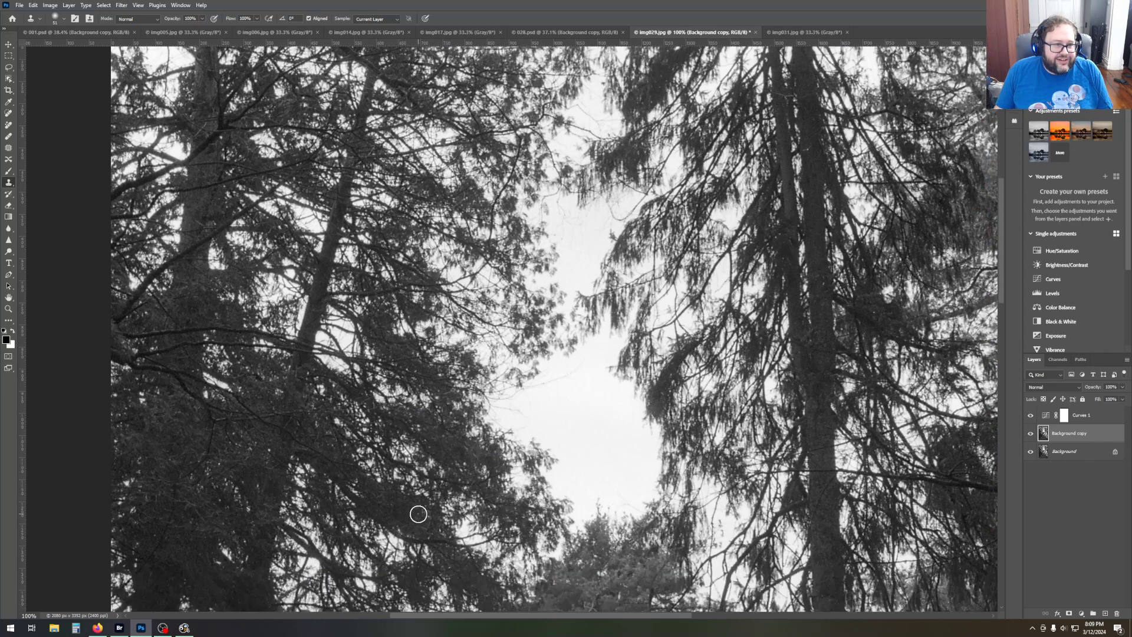
scroll(418, 514, down, 10)
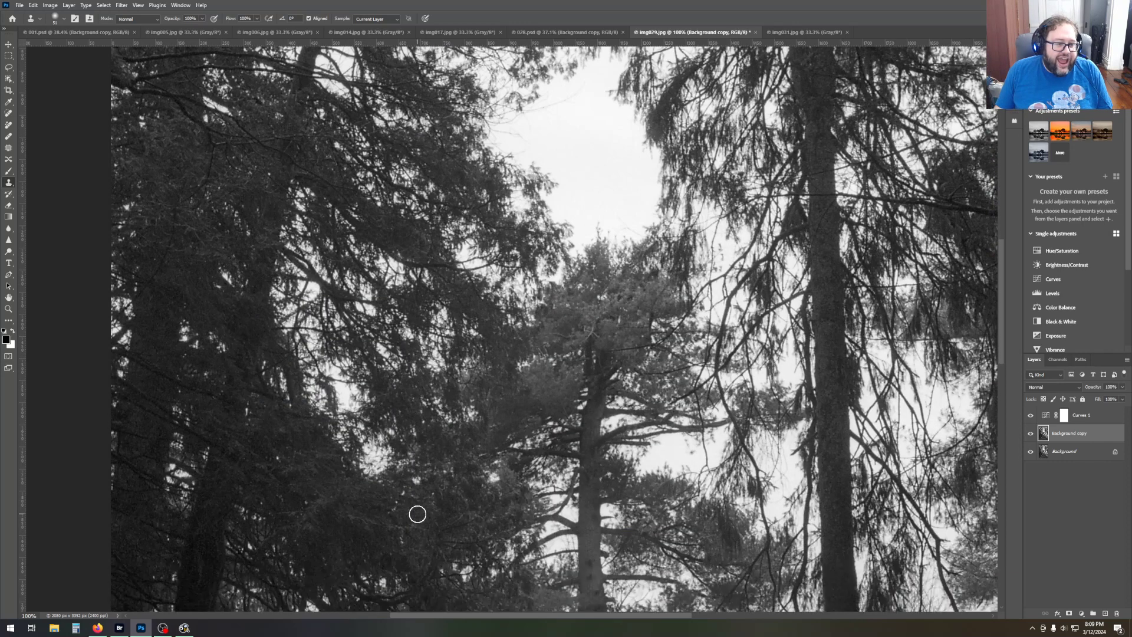
scroll(418, 515, down, 7)
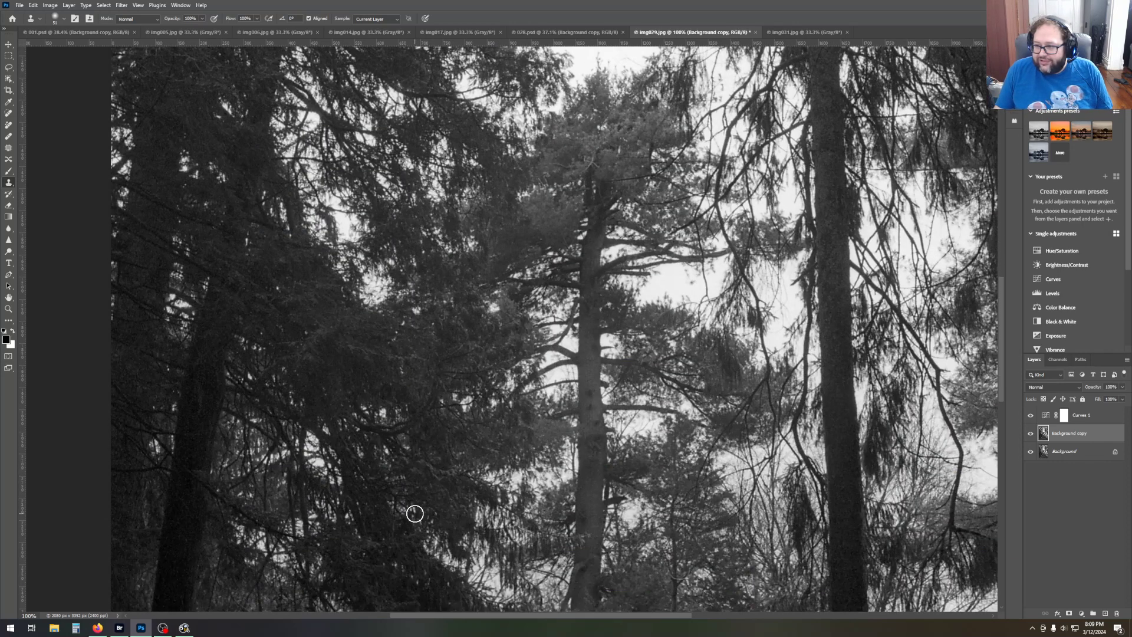
scroll(415, 514, down, 7)
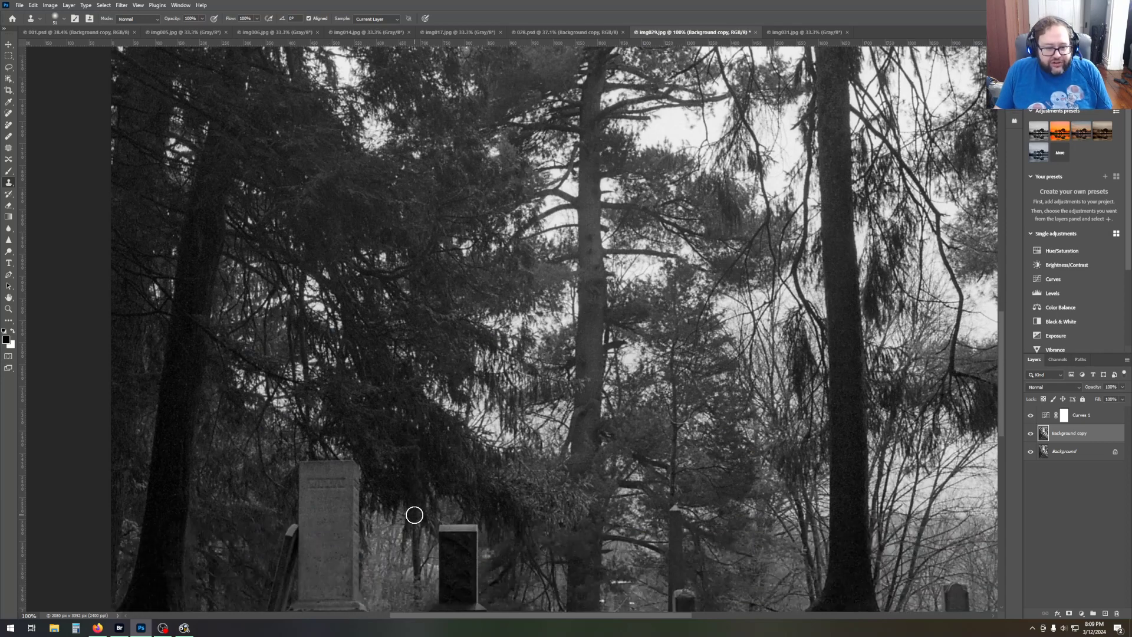
scroll(415, 516, down, 2)
scroll(414, 516, down, 1)
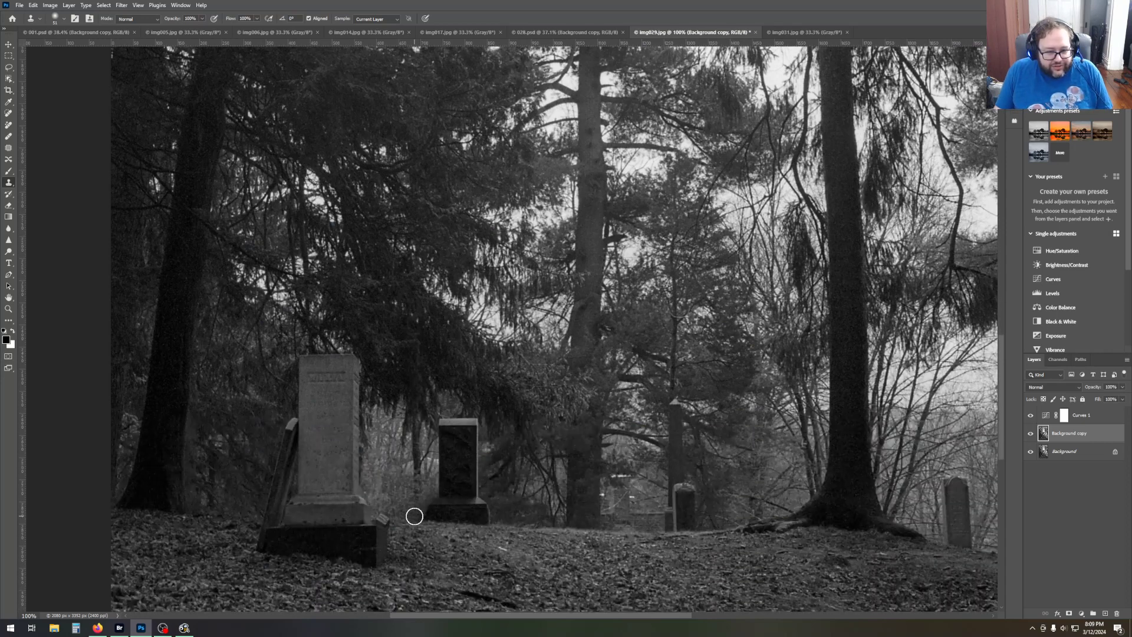
Fit img029.jpg to the window and darken its four corners on the Background copy layer with diagonal black-to-transparent gradients.
scroll(511, 598, down, 2)
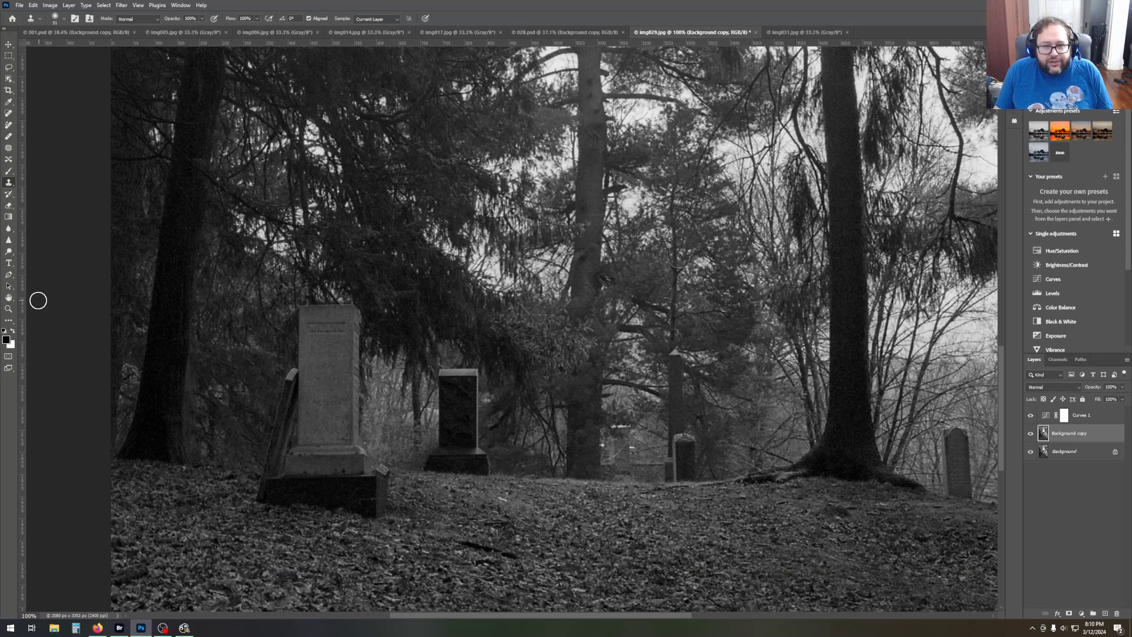
click(8, 308)
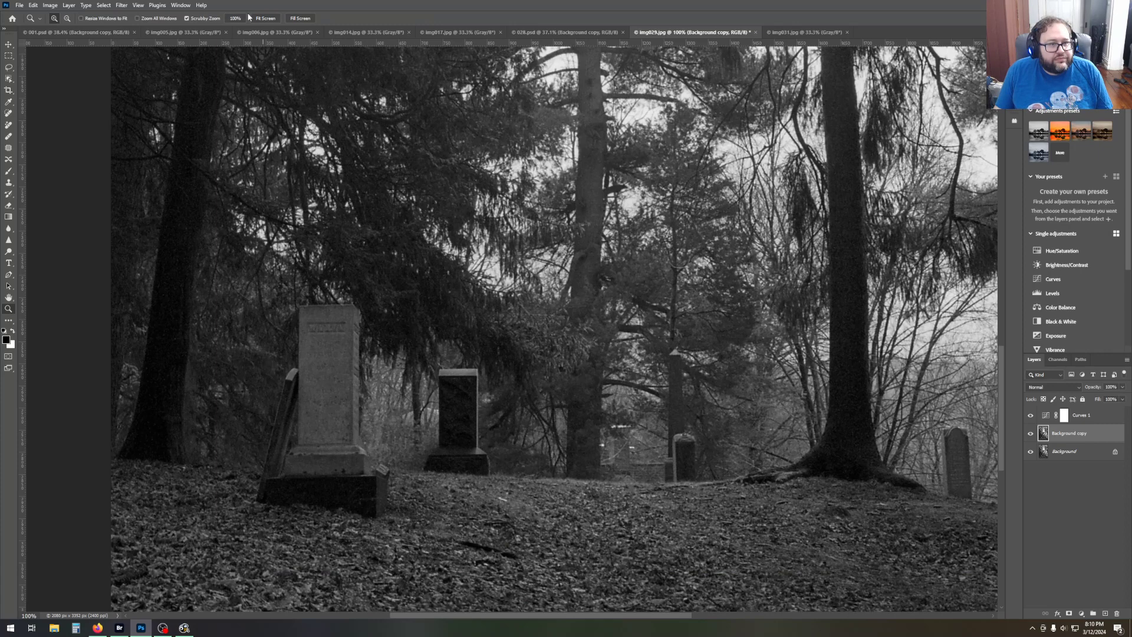
click(265, 19)
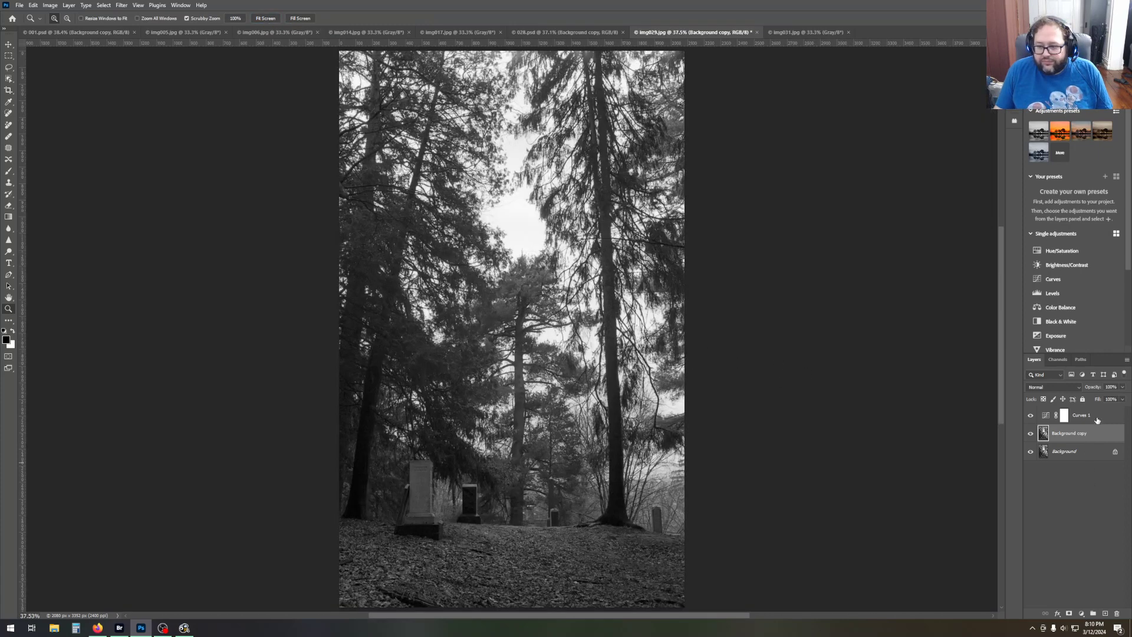
click(10, 218)
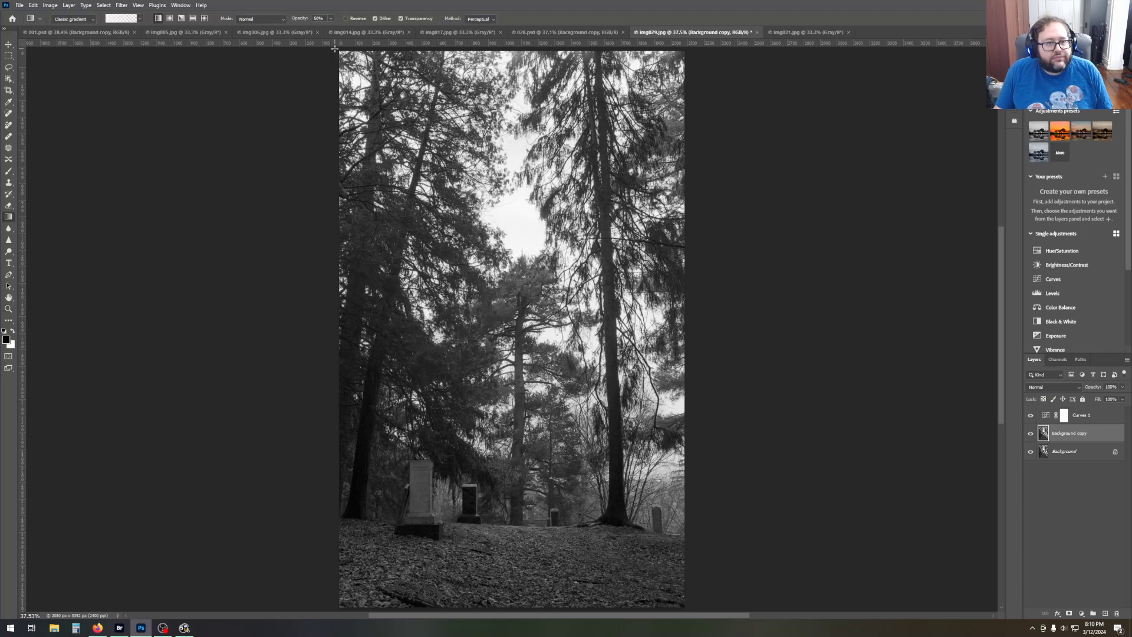
drag(335, 48, 489, 174)
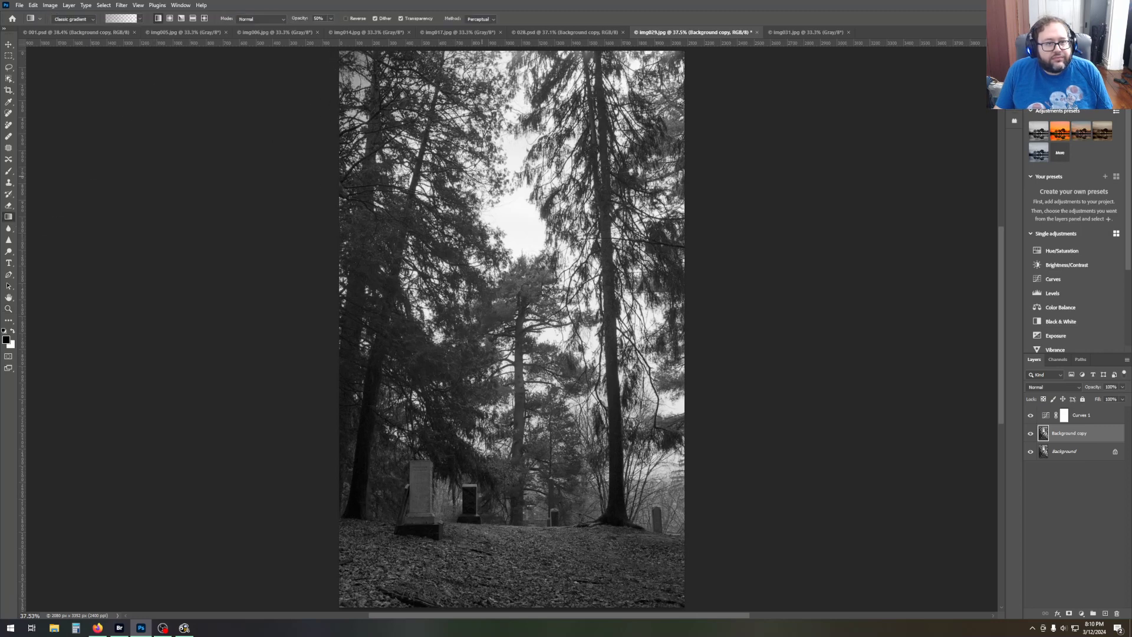
drag(686, 50, 580, 156)
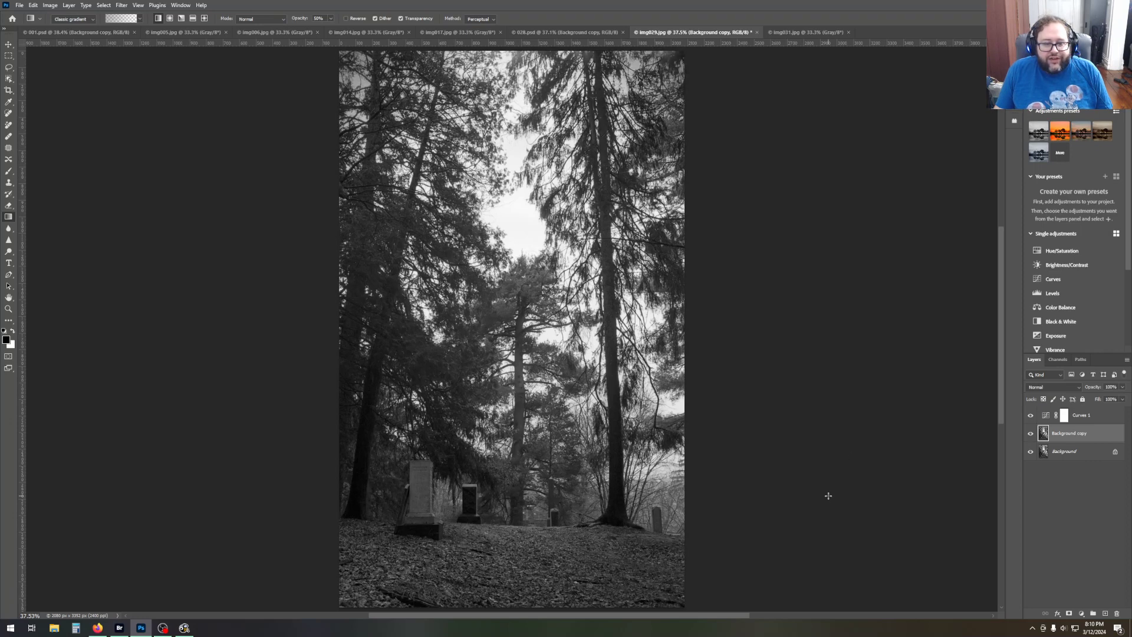
drag(335, 610, 471, 488)
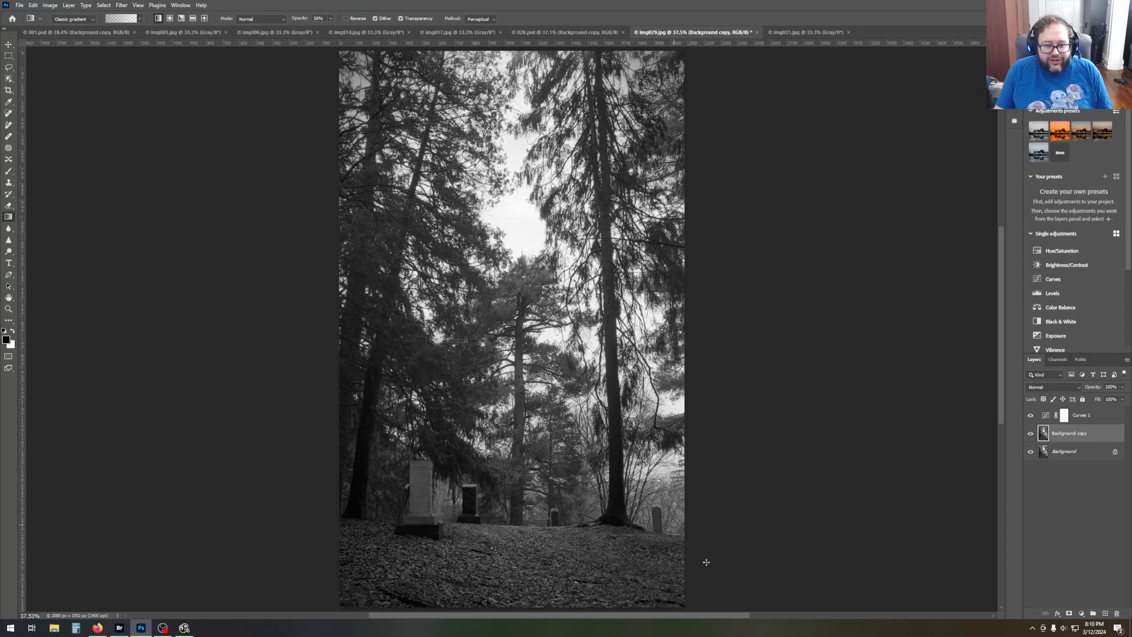
drag(693, 610, 586, 494)
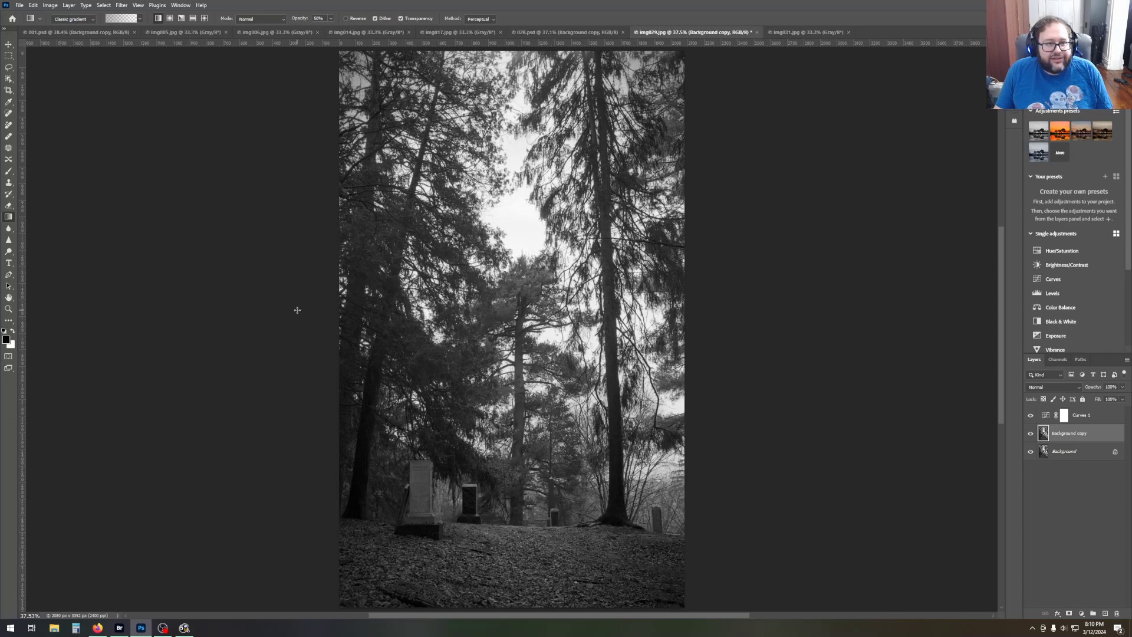
Darken the four edges of the photo with inward gradients from the left, right, top and bottom.
drag(294, 320, 425, 322)
drag(753, 349, 602, 351)
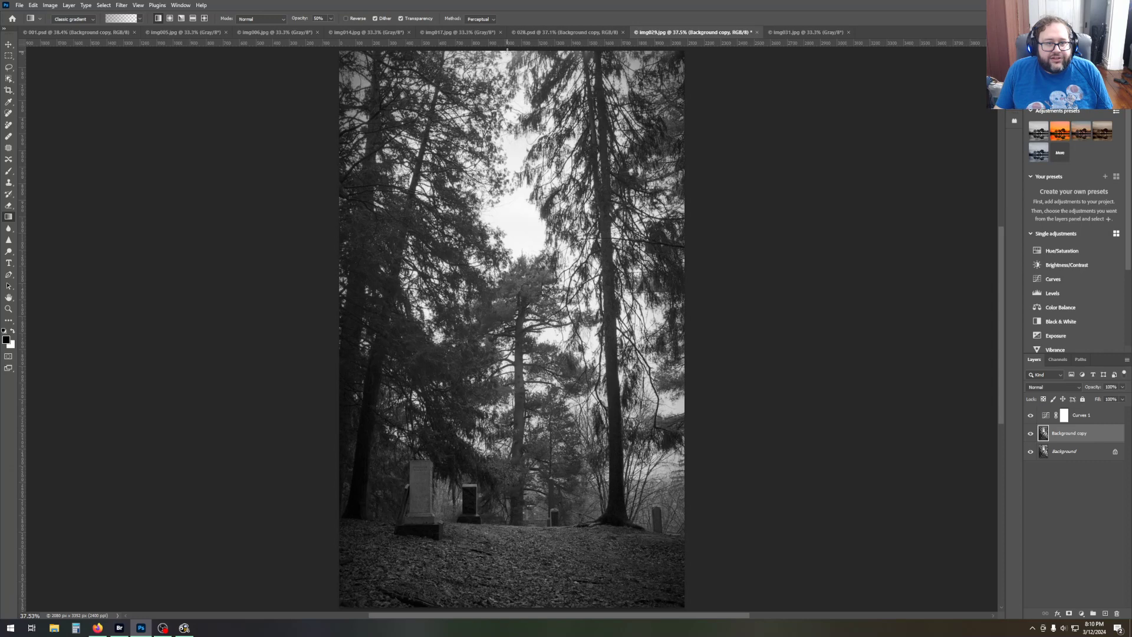
drag(508, 49, 508, 50)
drag(506, 116, 508, 132)
scroll(717, 321, down, 1)
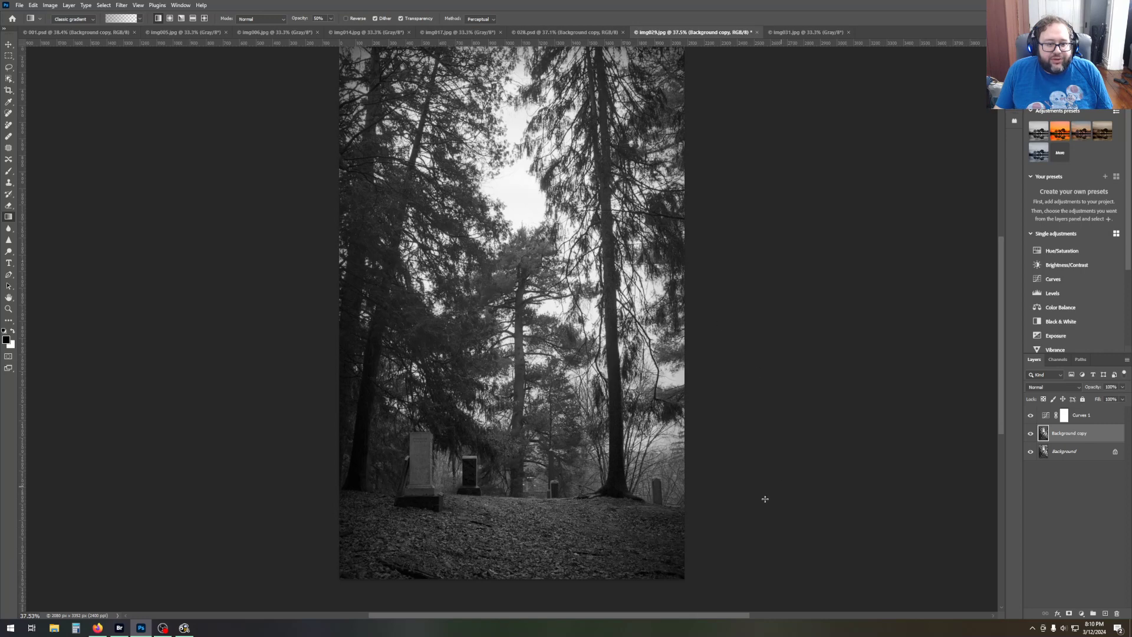
drag(509, 602, 509, 481)
Deepen the vignette with a second inward gradient on both the left and right edges, and check the whole photo.
scroll(737, 489, up, 2)
scroll(756, 496, up, 1)
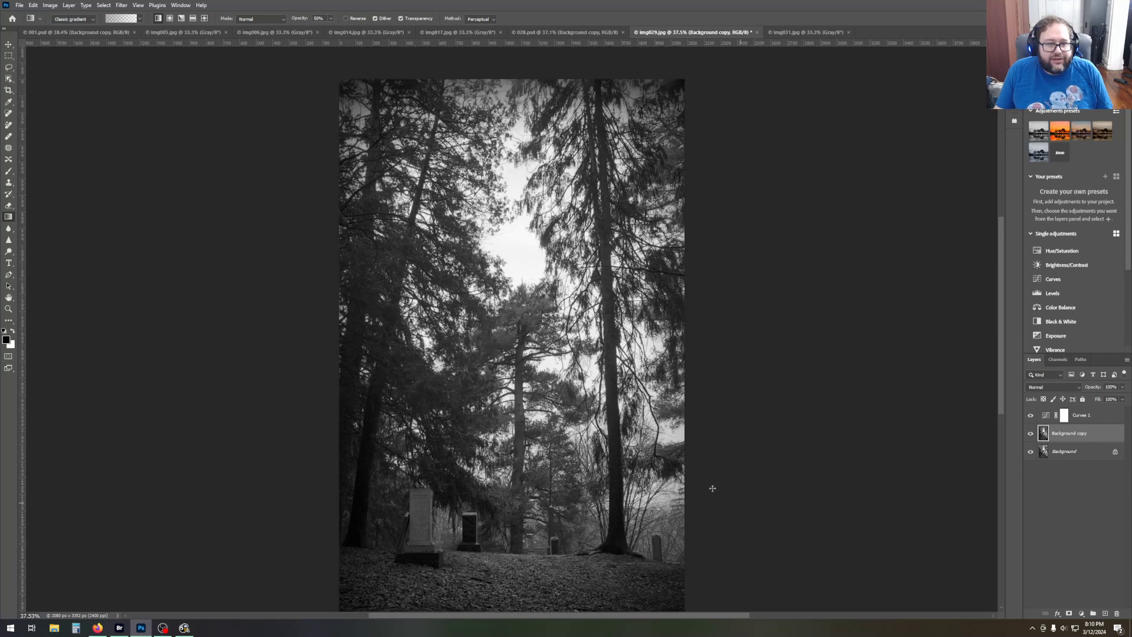
drag(291, 377, 413, 379)
drag(738, 379, 656, 379)
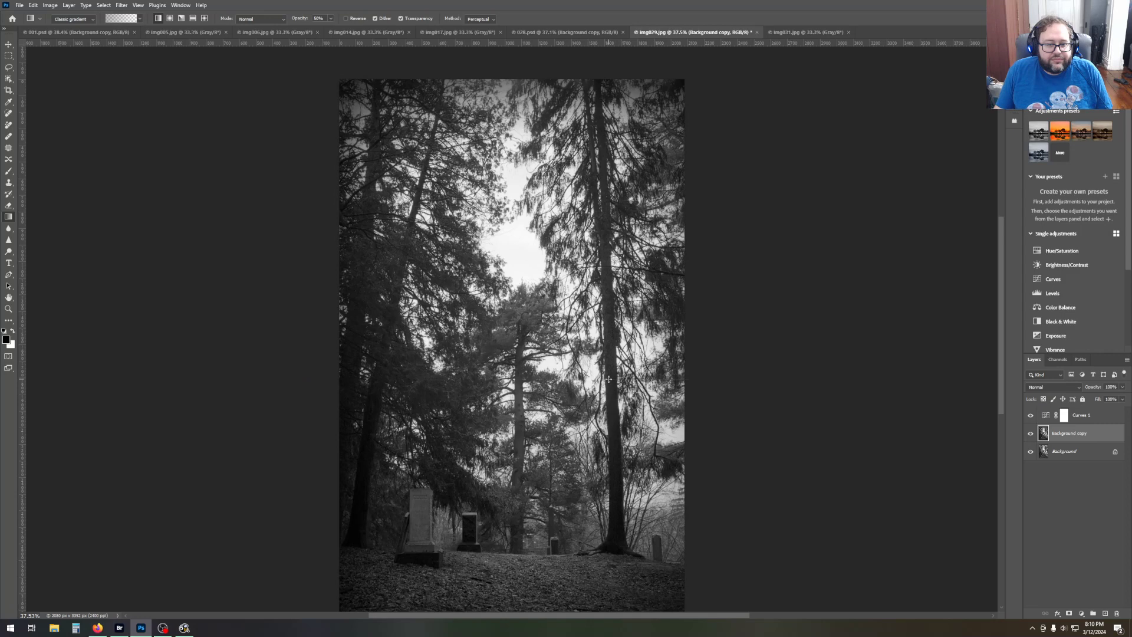
scroll(834, 420, down, 3)
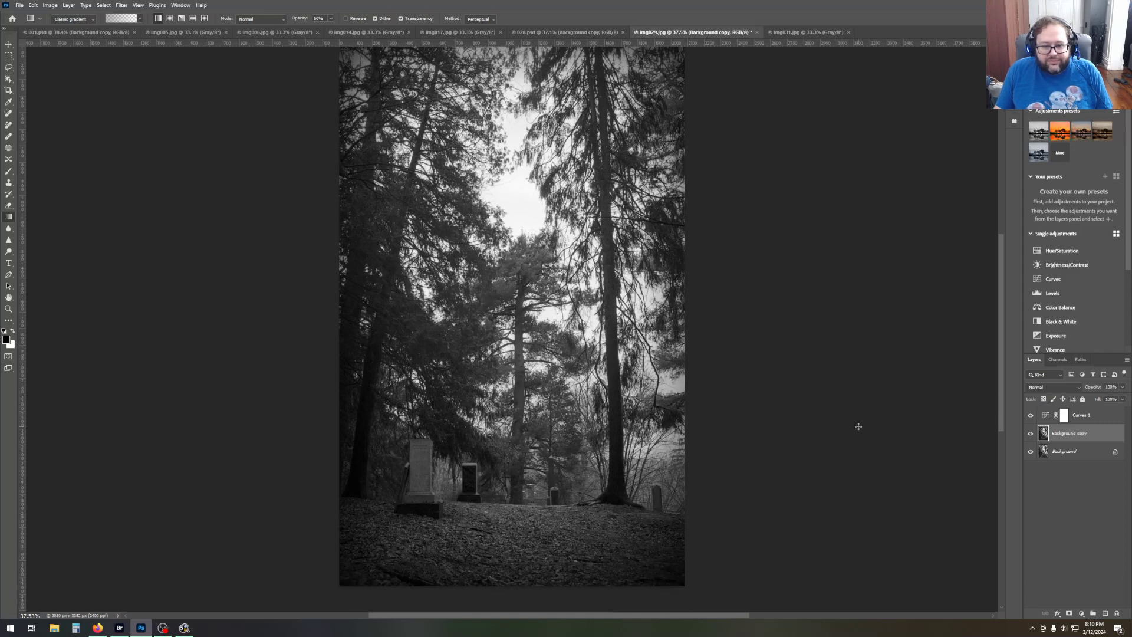
scroll(859, 426, up, 3)
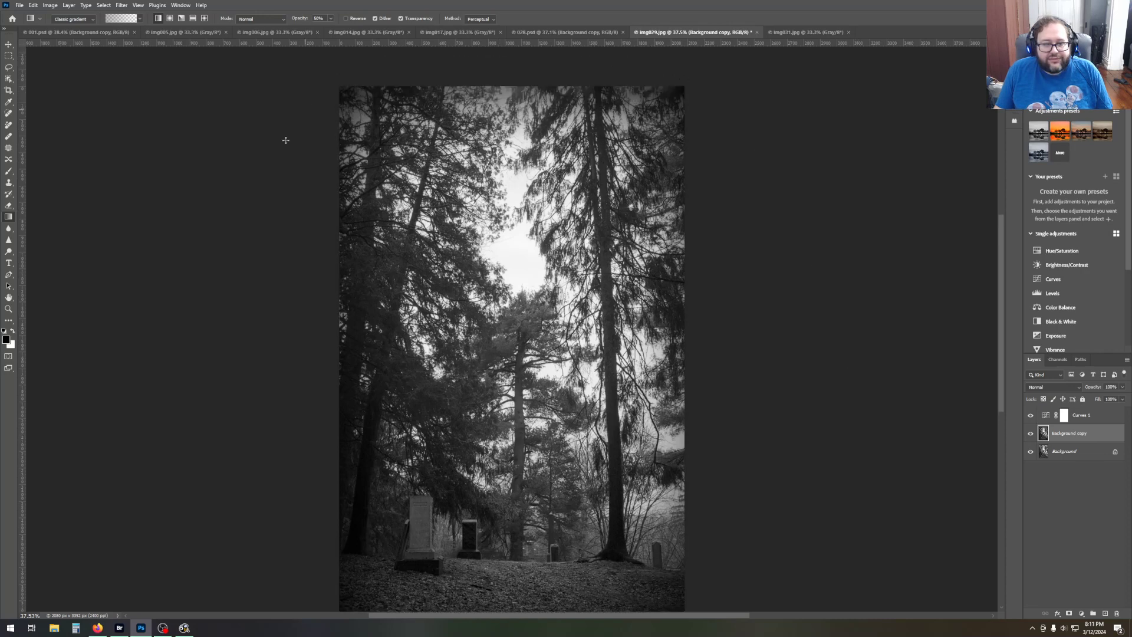
Add a Brightness/Contrast adjustment layer above Curves 1 with brightness 12 and contrast 12.
click(1065, 415)
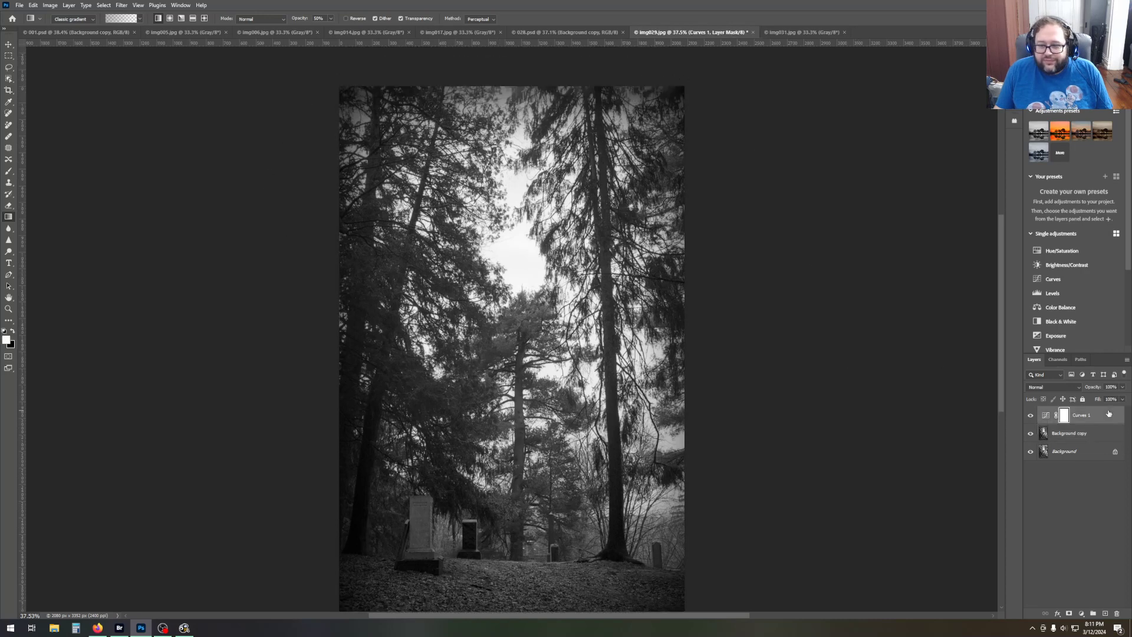
click(1082, 269)
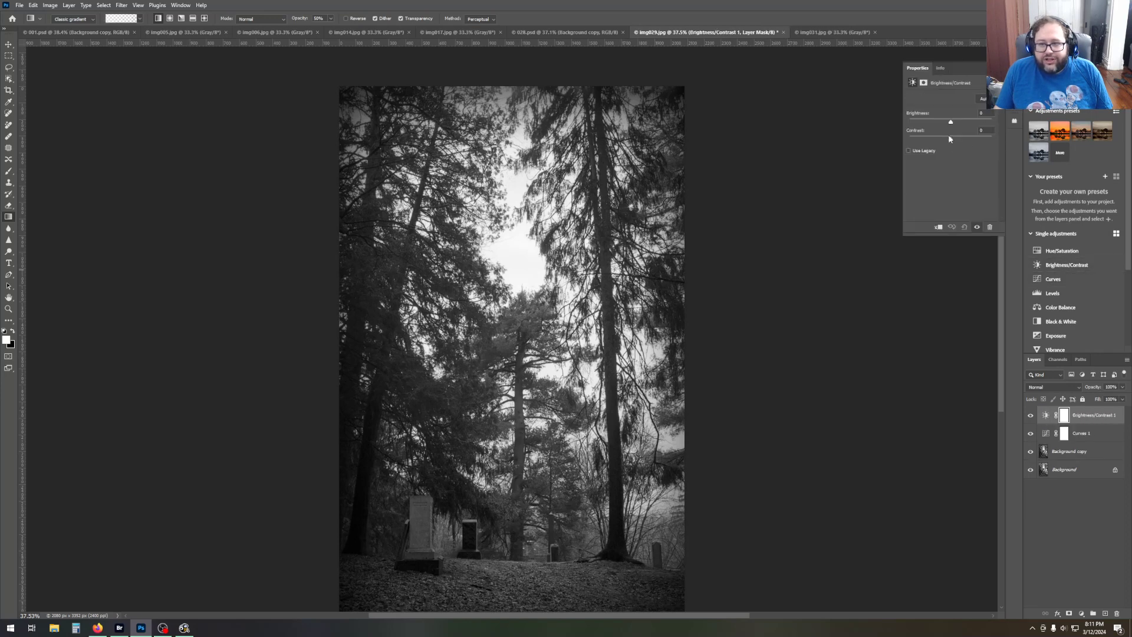
mouse_move(950, 140)
mouse_down()
mouse_move(982, 143)
mouse_move(955, 142)
mouse_move(956, 126)
mouse_up()
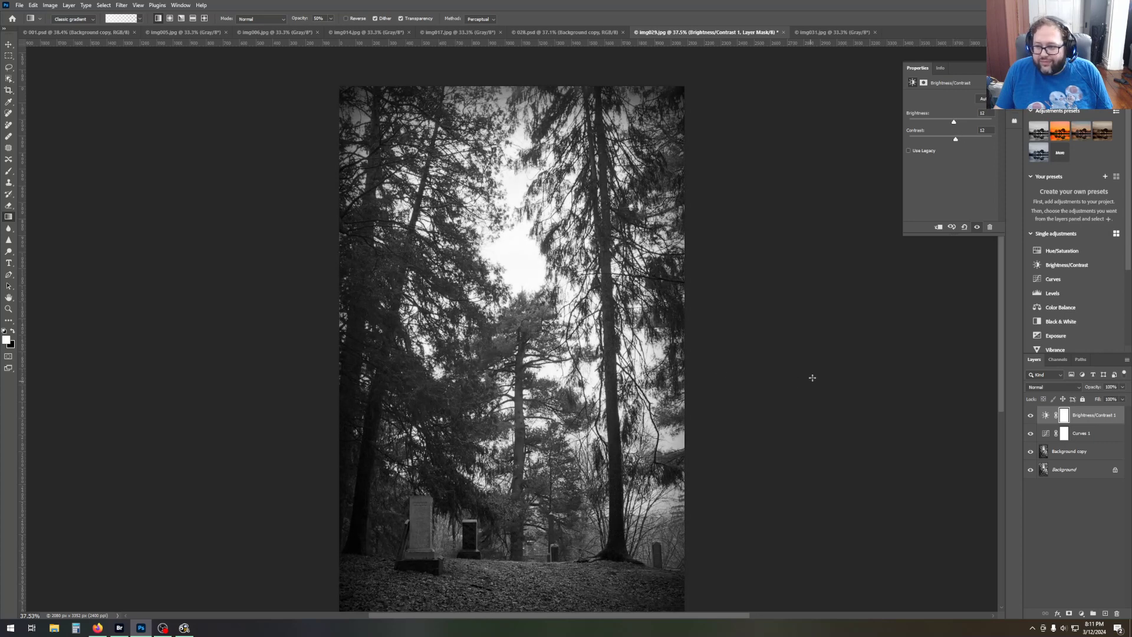
scroll(800, 413, down, 3)
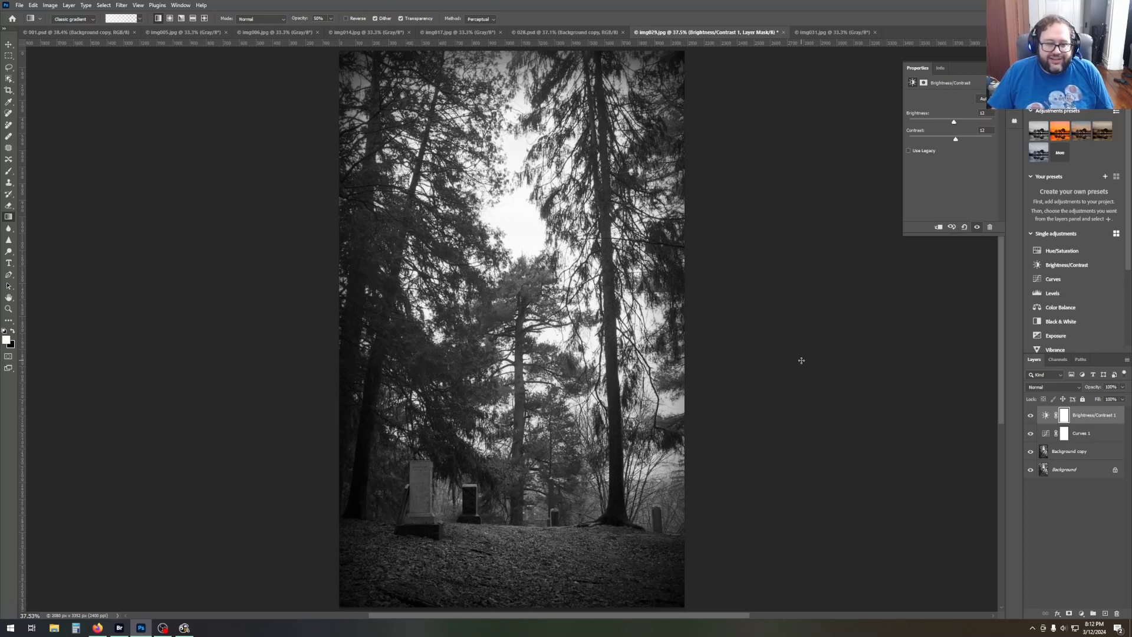
scroll(797, 338, down, 1)
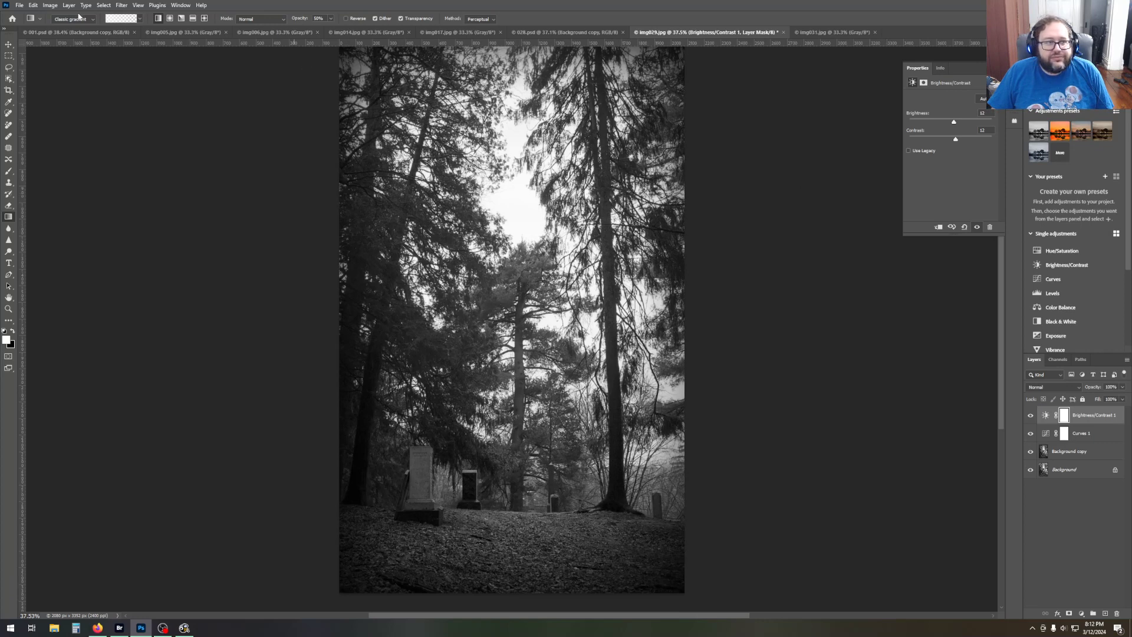
Save the edited photo in Photoshop format as 029.psd in the JPEG folder, keeping its layers.
click(19, 4)
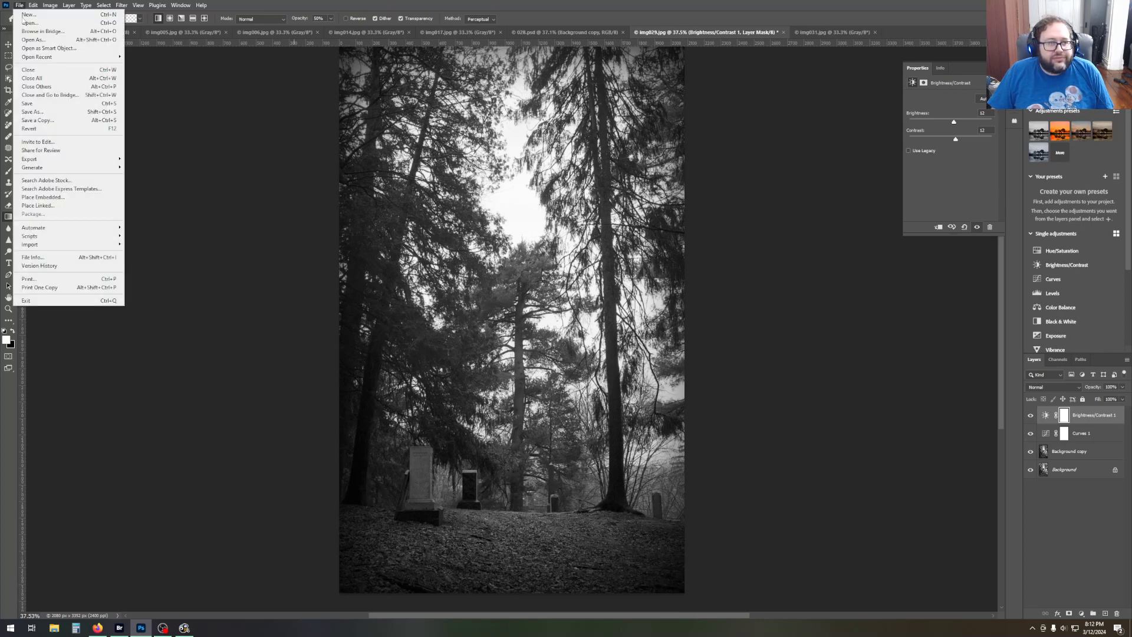
click(49, 107)
drag(71, 272, 22, 274)
key(BackSpace)
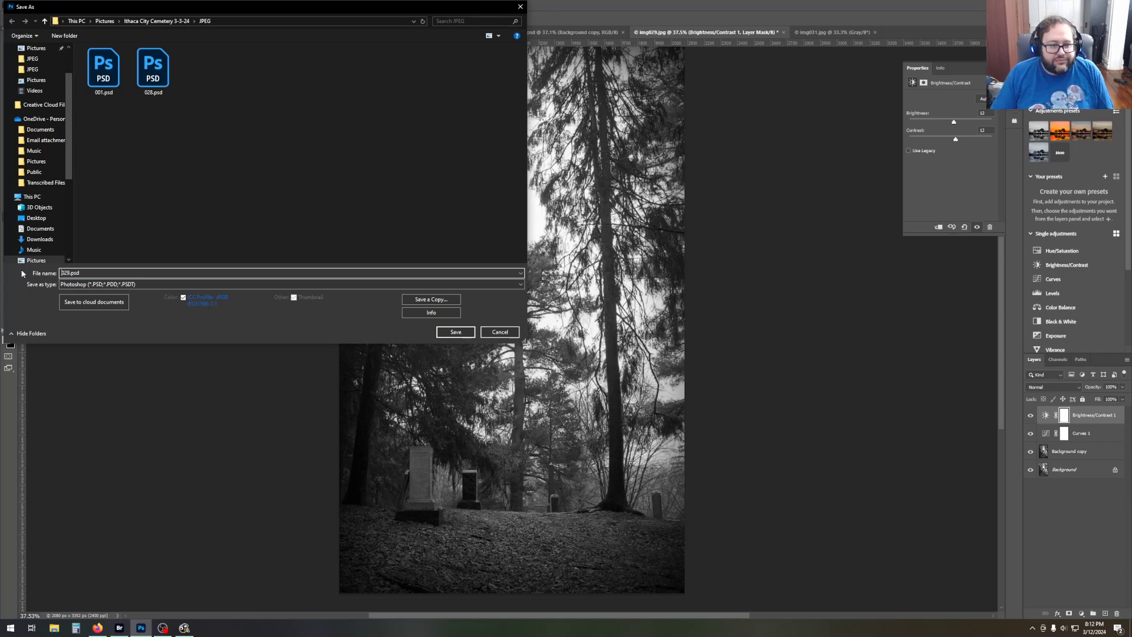
key(Return)
key(Return)
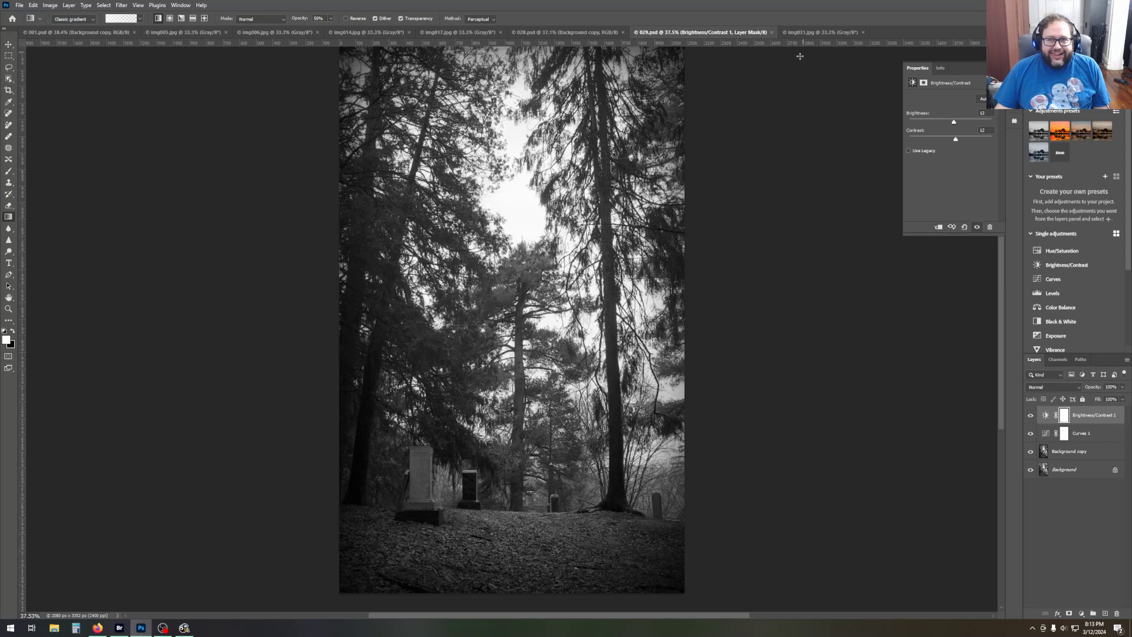
Switch to img017.jpg and examine the large gravestone's cracked surface and inscription at 66.67% magnification, ending with the whole photo in view.
click(812, 33)
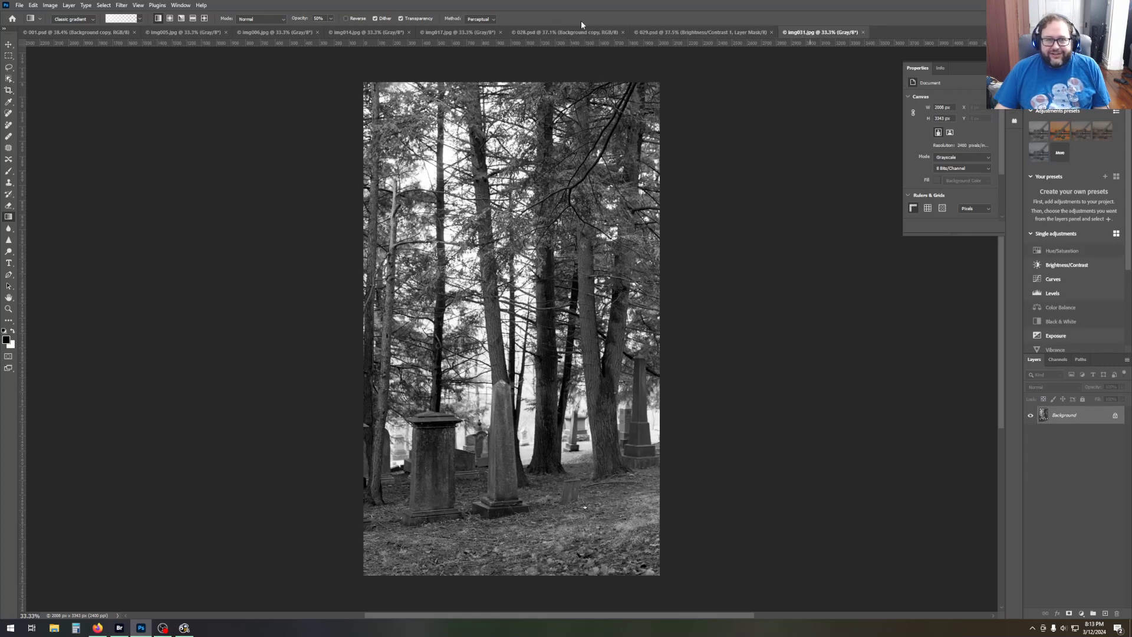
click(452, 33)
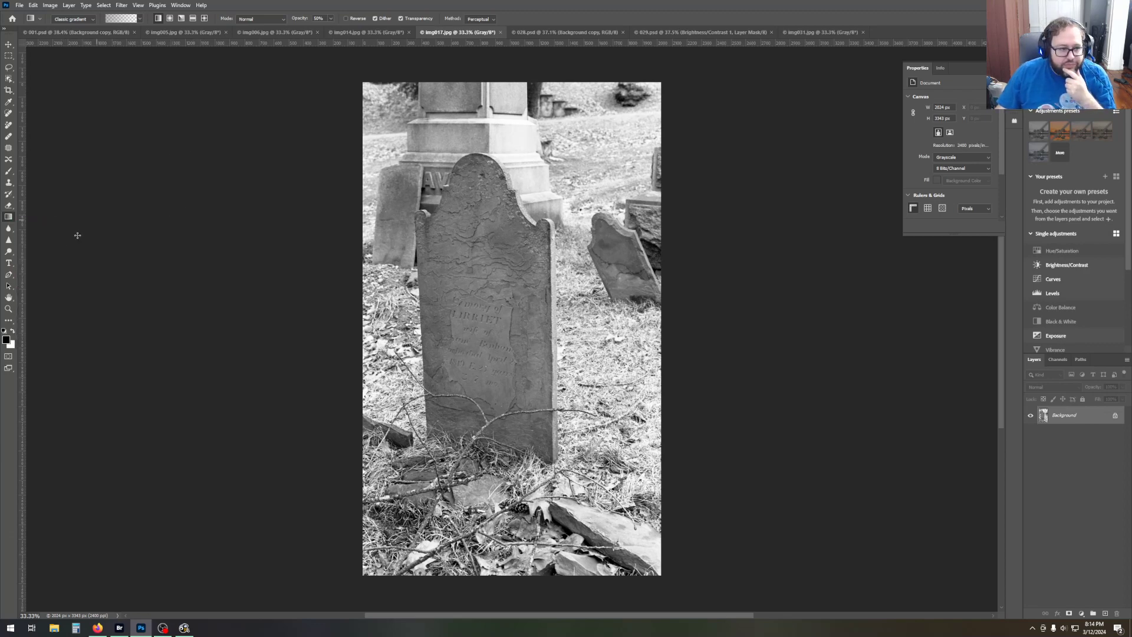
click(9, 309)
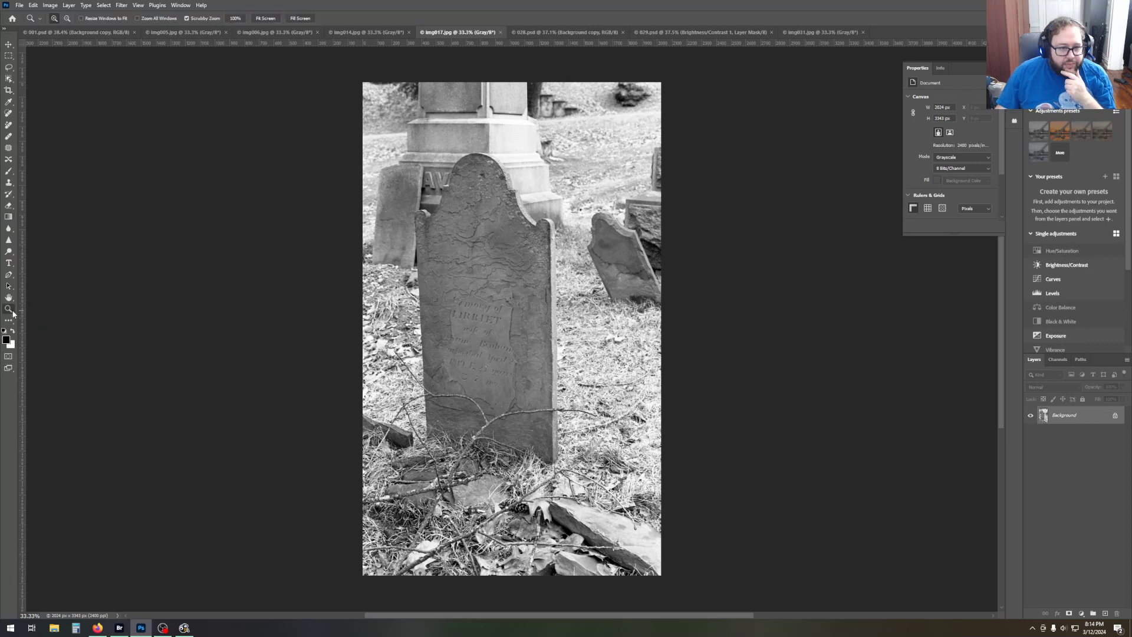
click(468, 276)
click(468, 277)
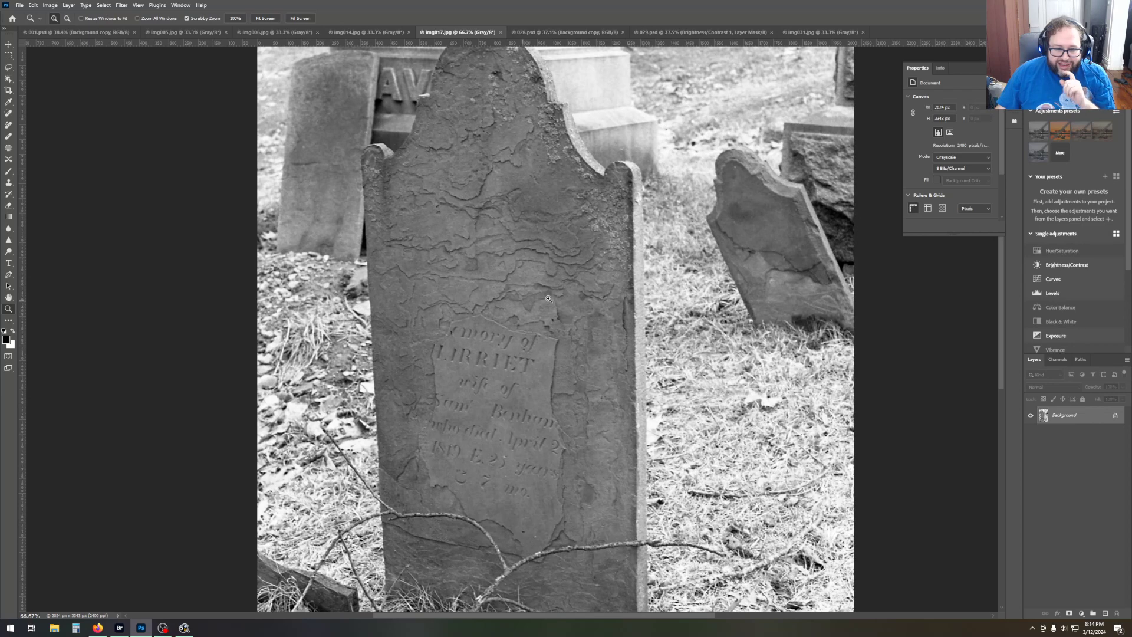
scroll(549, 299, down, 2)
scroll(548, 299, down, 1)
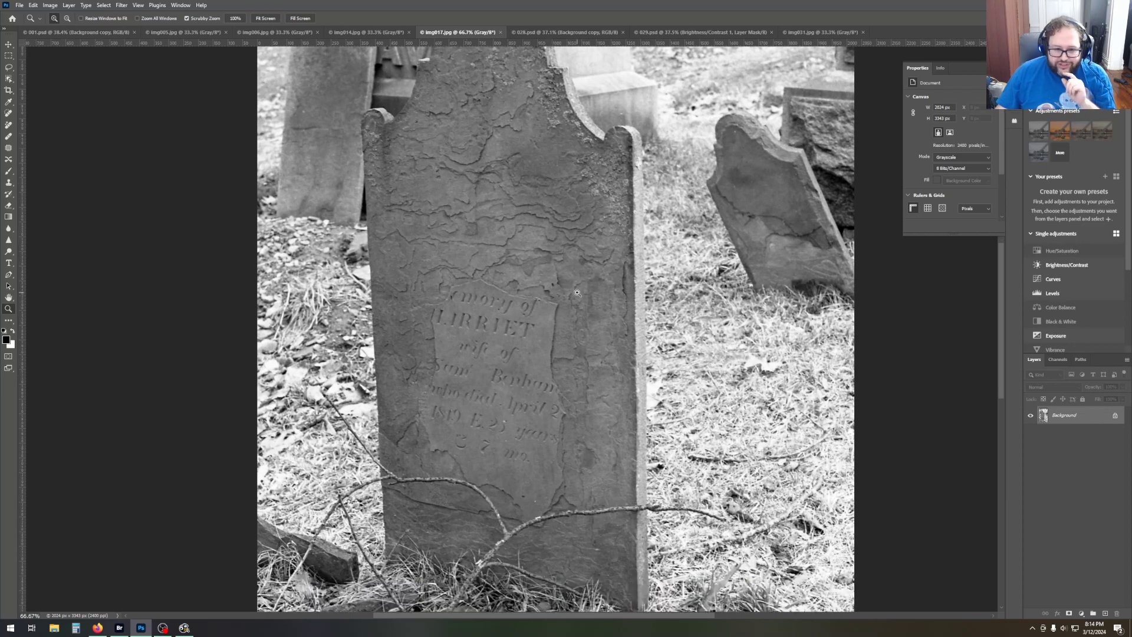
scroll(577, 293, up, 5)
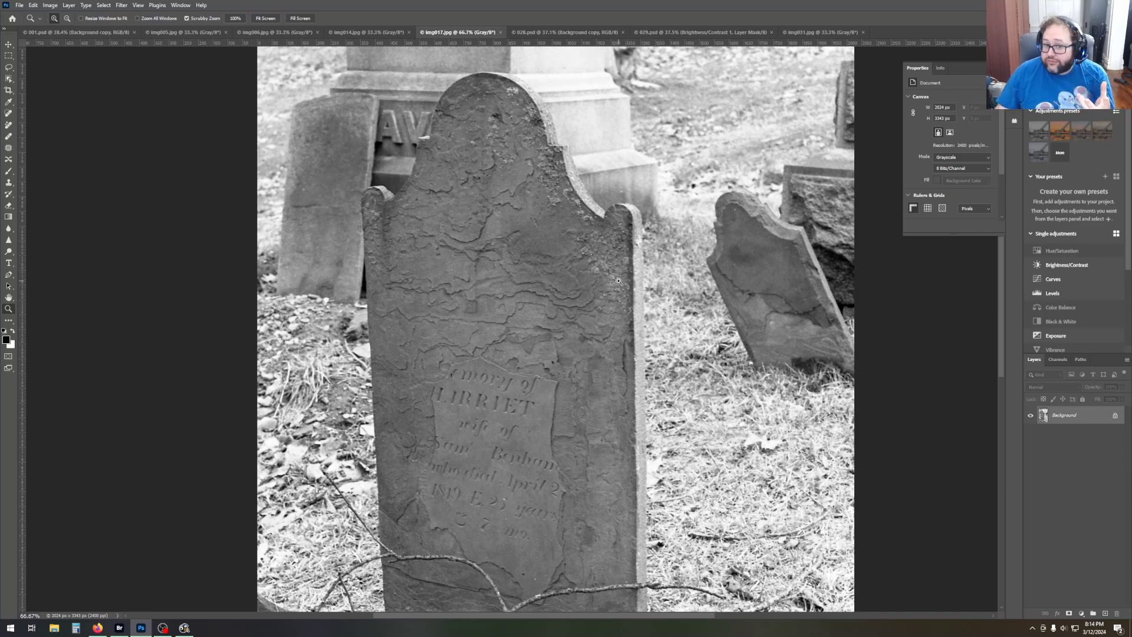
scroll(614, 282, down, 3)
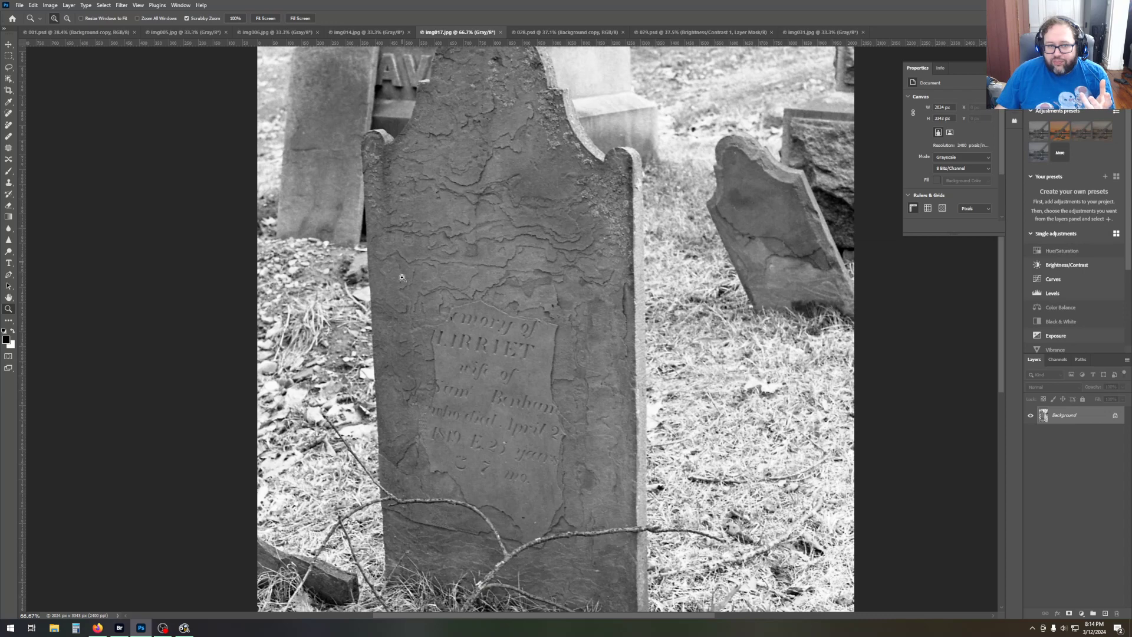
scroll(557, 366, down, 1)
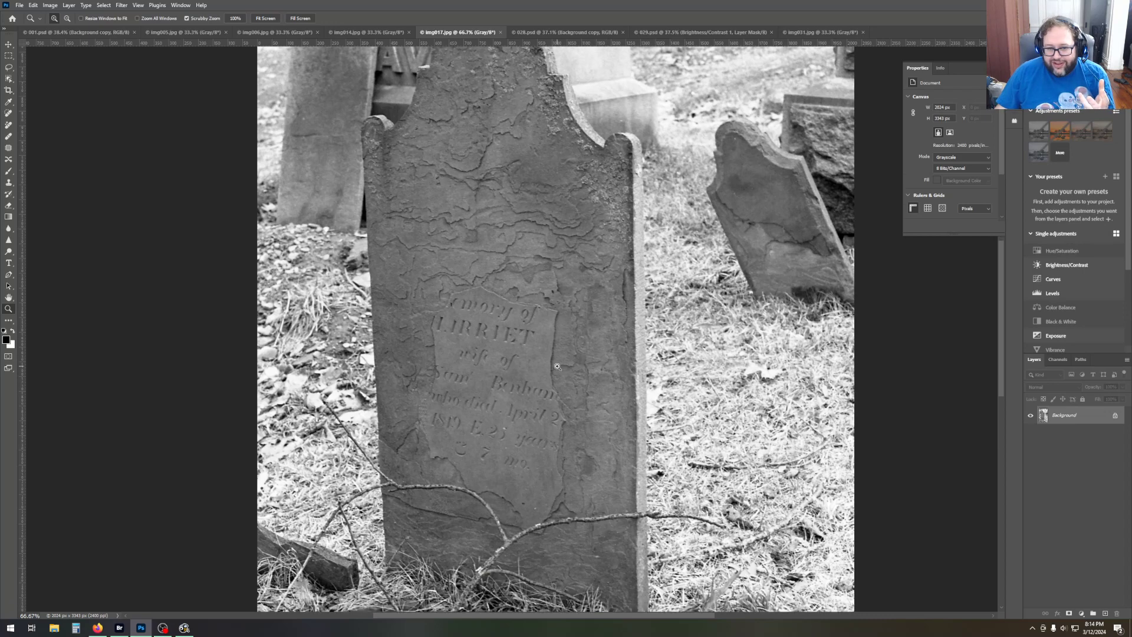
scroll(557, 366, down, 1)
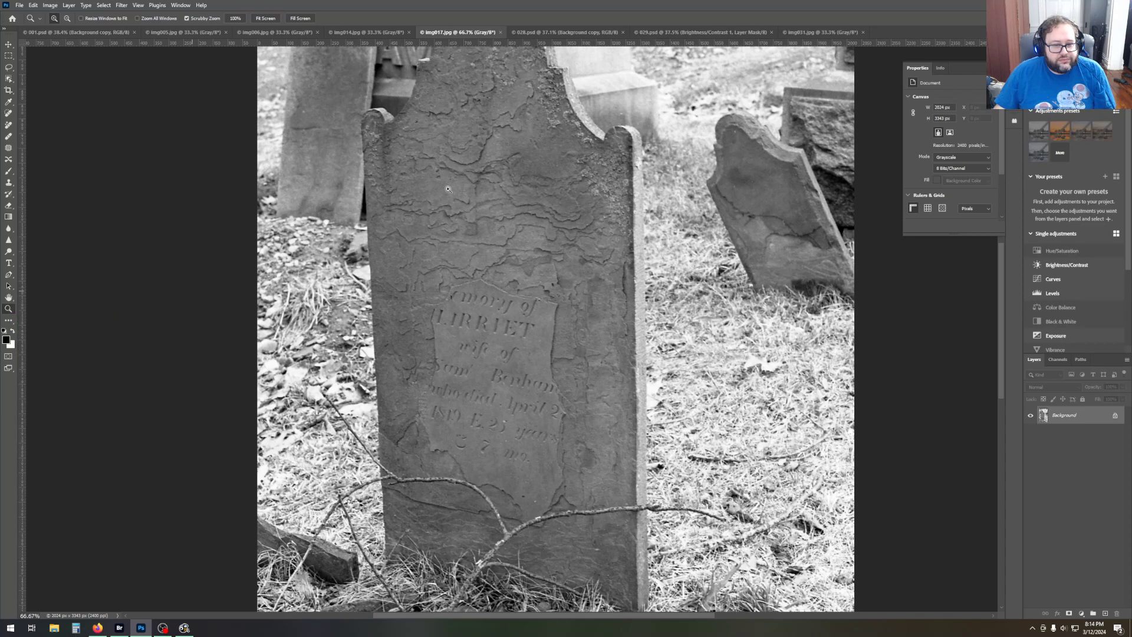
click(260, 20)
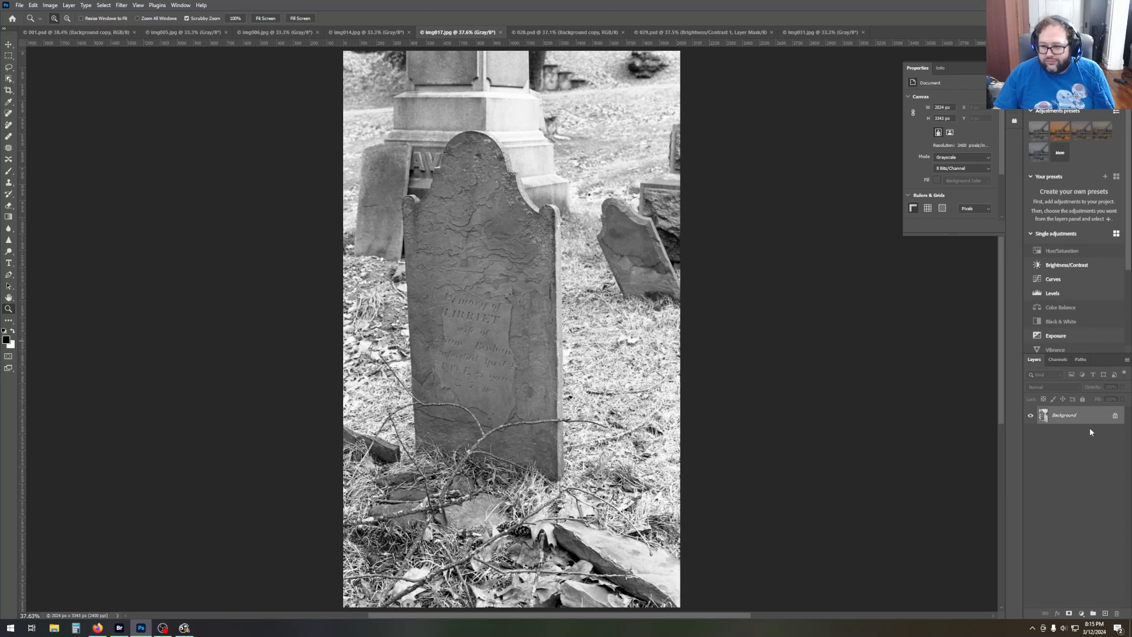
Convert img017.jpg from grayscale to RGB Color mode.
right_click(1080, 415)
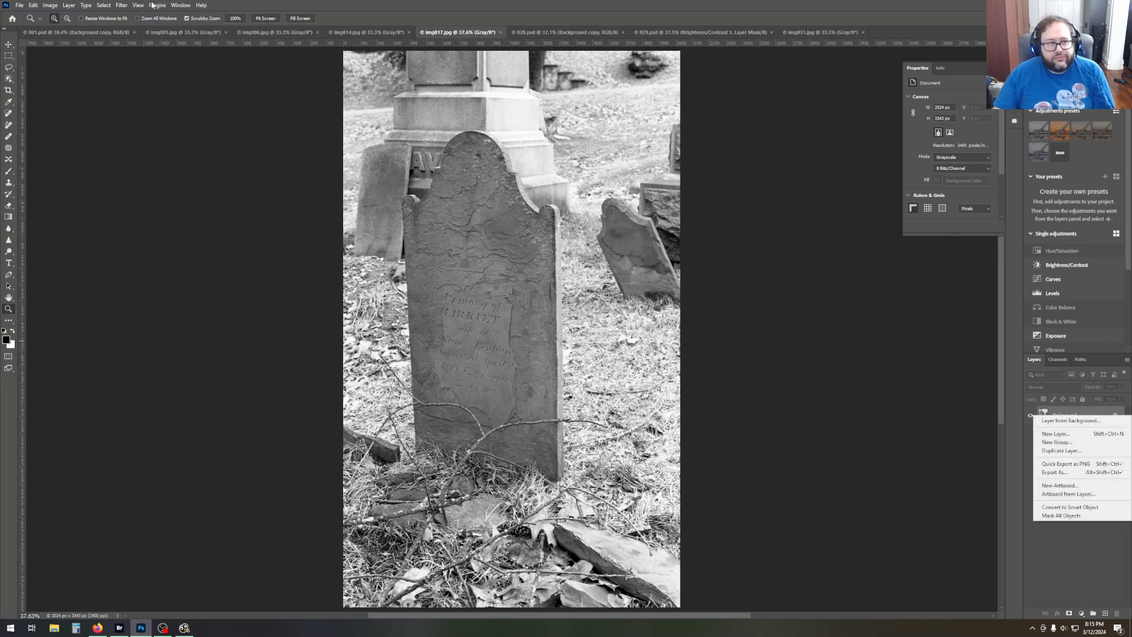
click(62, 15)
click(56, 6)
mouse_move(58, 18)
click(170, 51)
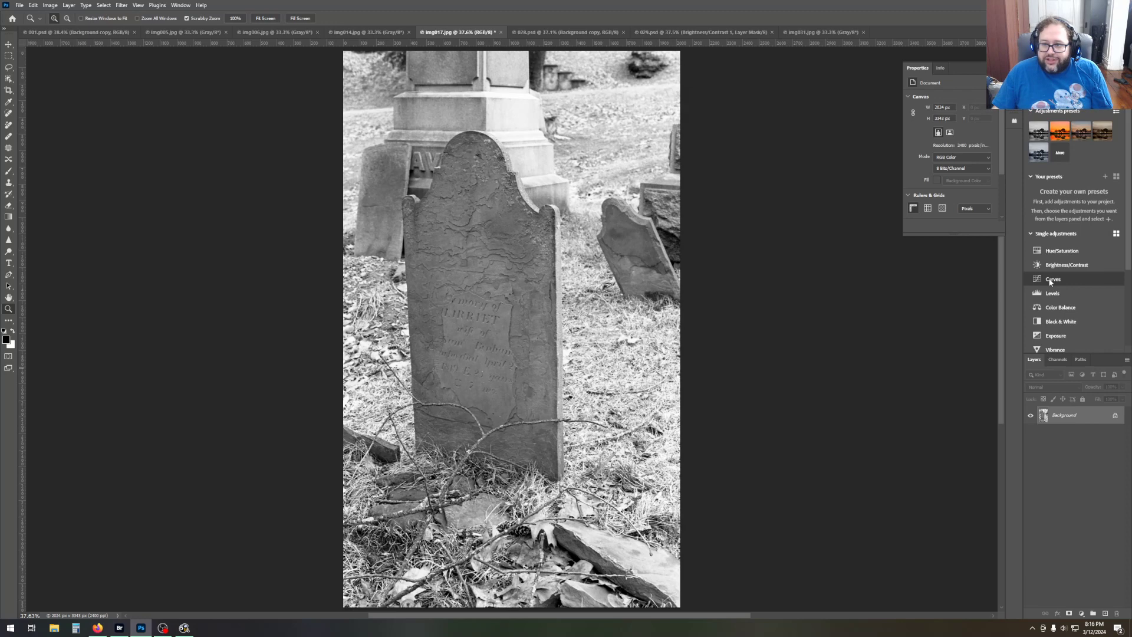
Duplicate the Background layer of img017.jpg under the default name.
right_click(1065, 415)
click(1069, 450)
click(638, 185)
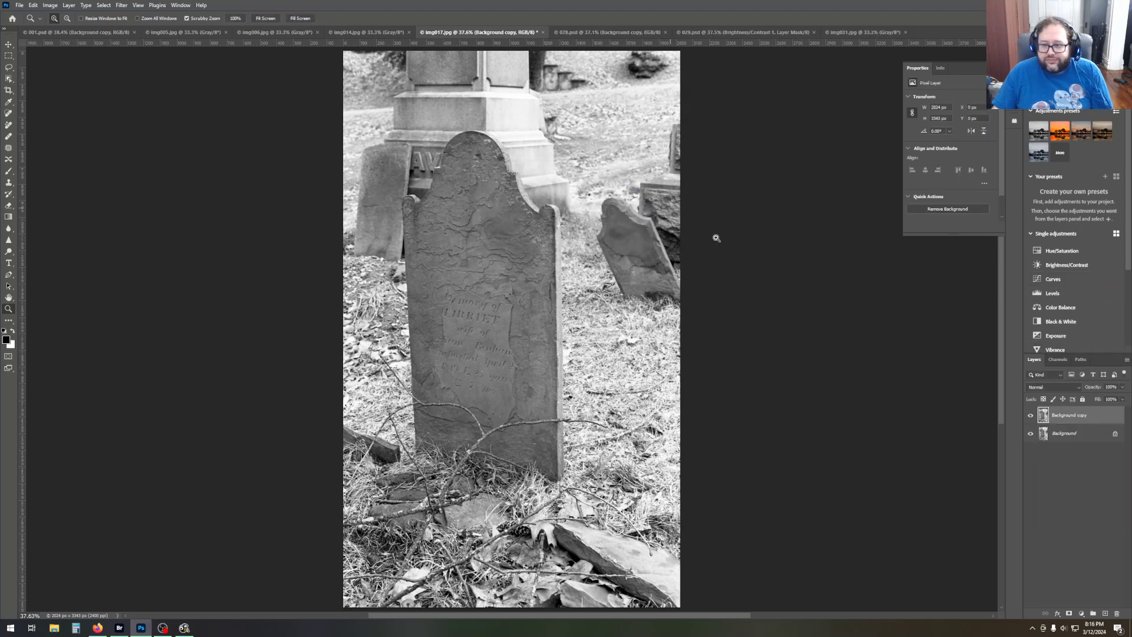
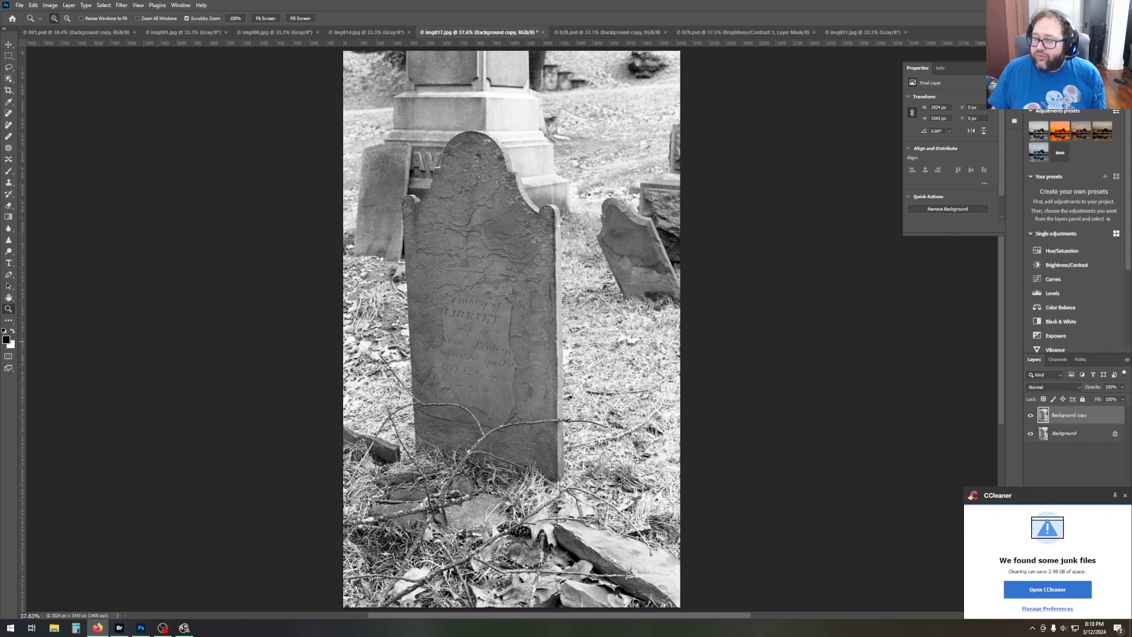
drag(1131, 70, 692, 0)
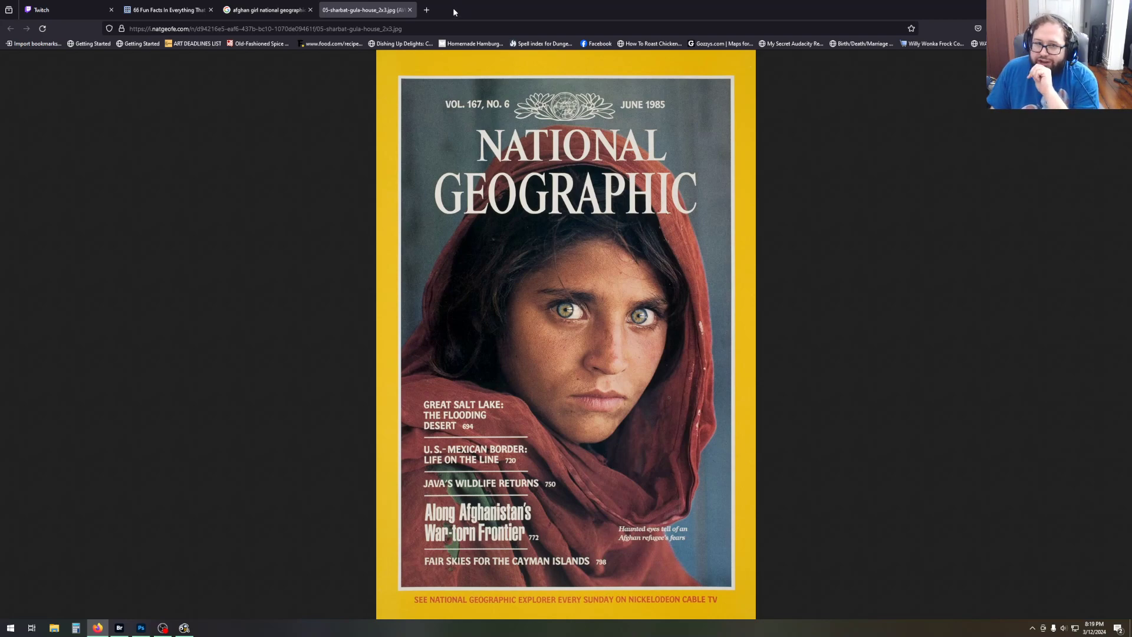
key(alt+Tab)
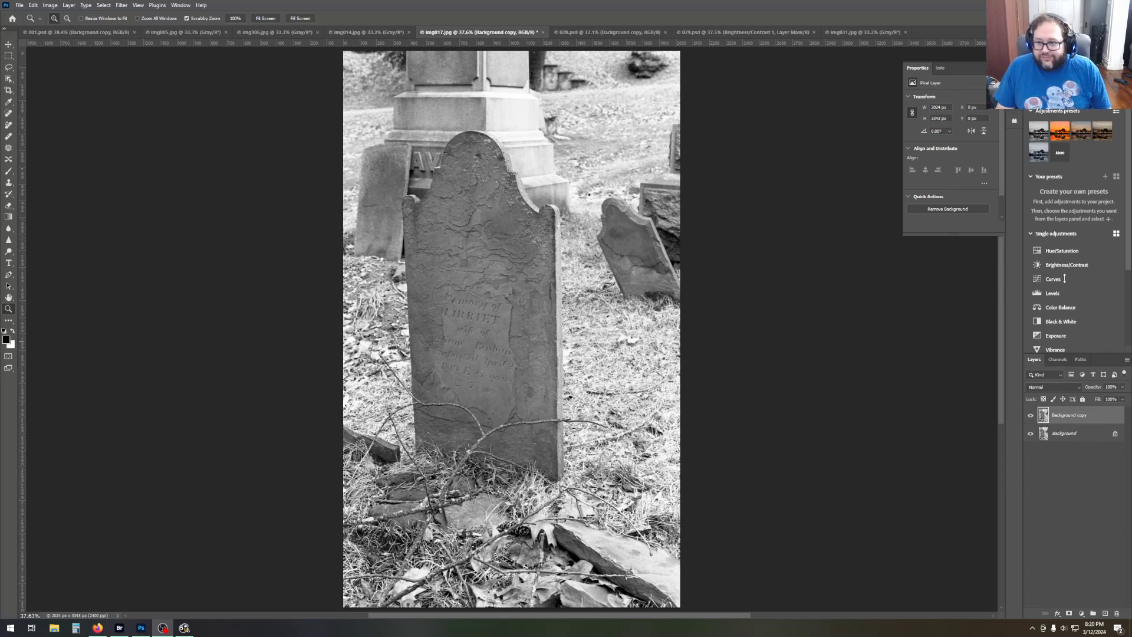
key(alt+Tab)
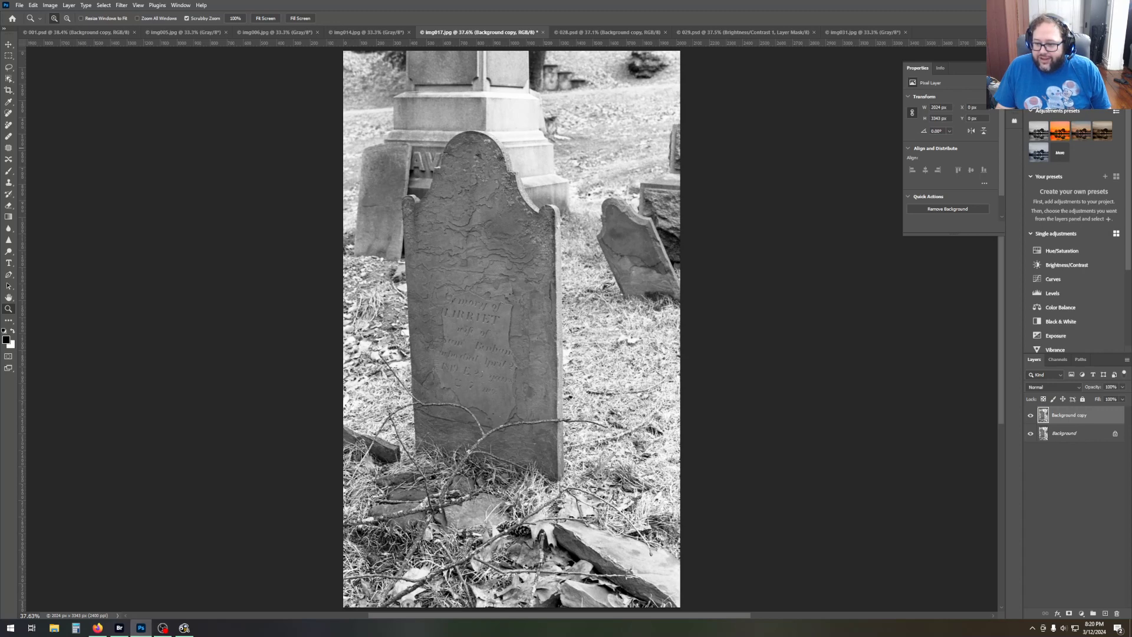
key(alt+Tab)
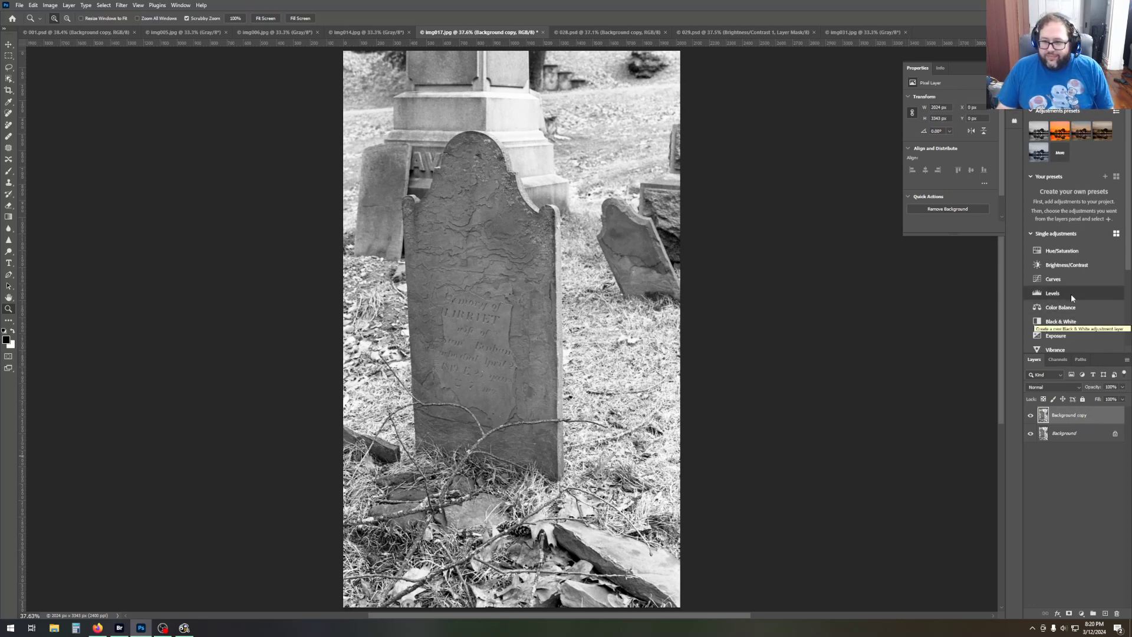
Add a Curves adjustment layer and raise the black point to an input of about 35 to deepen the shadows.
click(1069, 278)
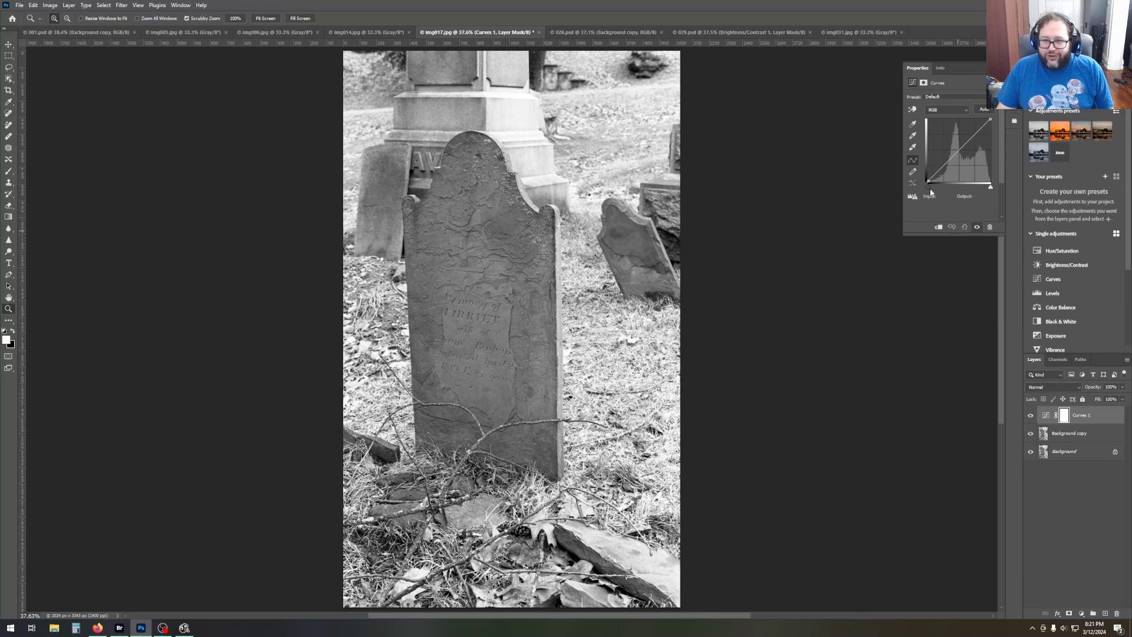
drag(928, 187, 937, 193)
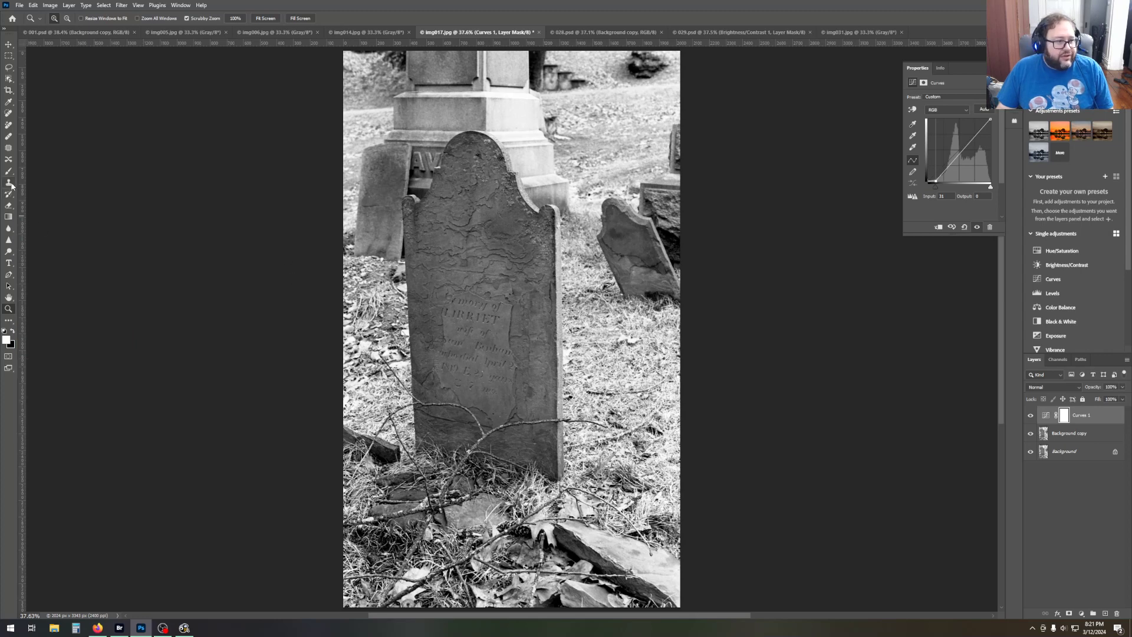
Burn the highlights of the grass left of the large gravestone on the Background copy layer, raising the exposure from 14% to 36%.
click(8, 253)
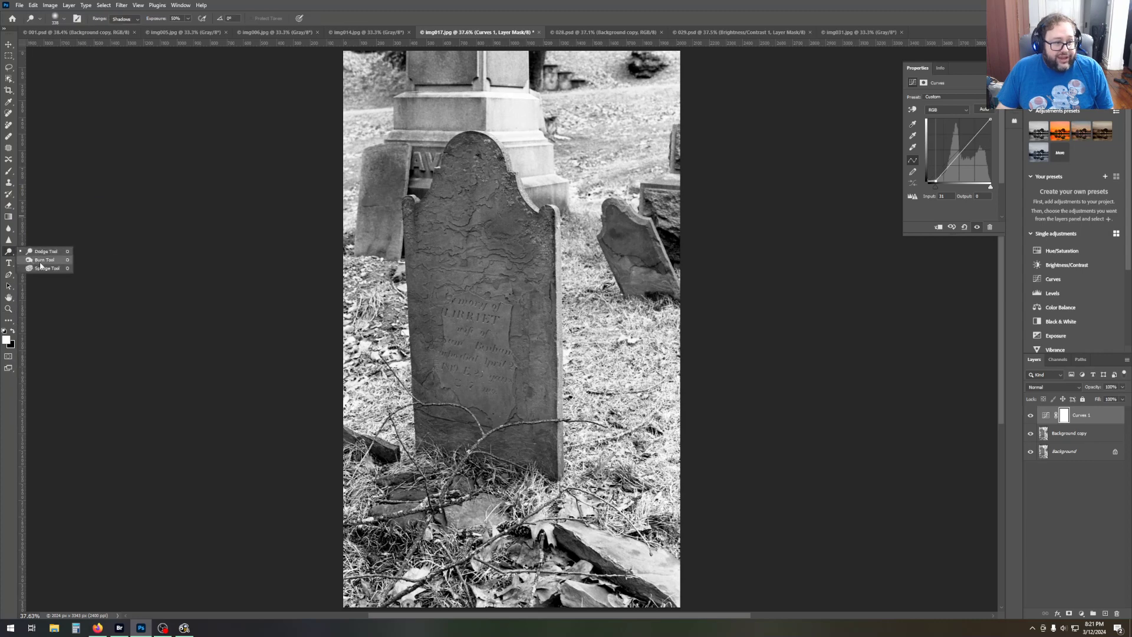
click(40, 261)
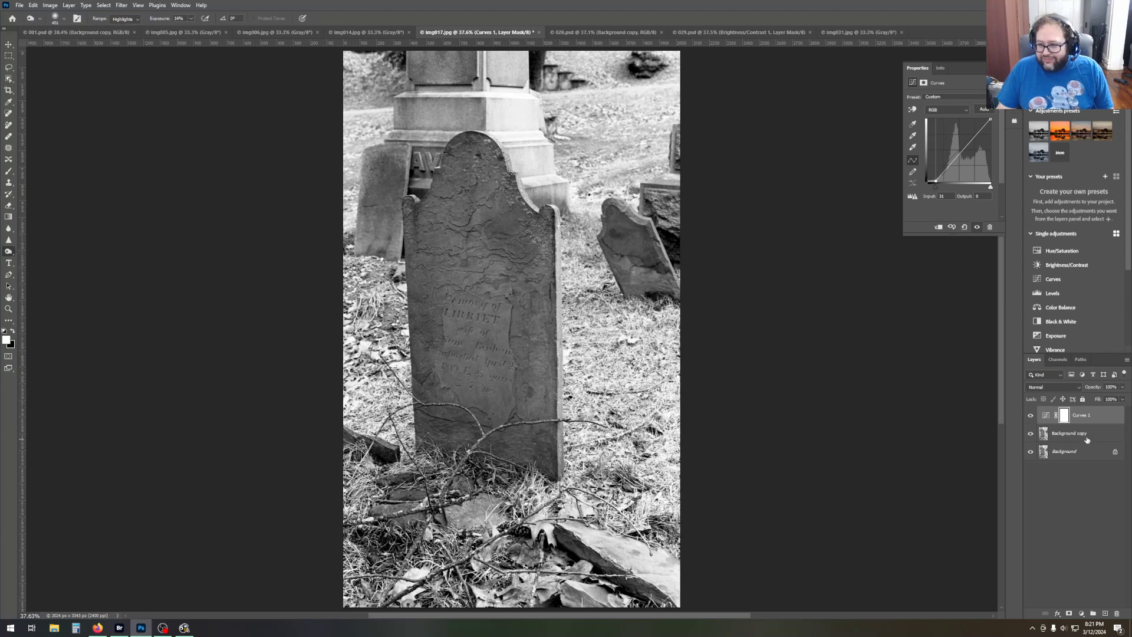
click(1087, 436)
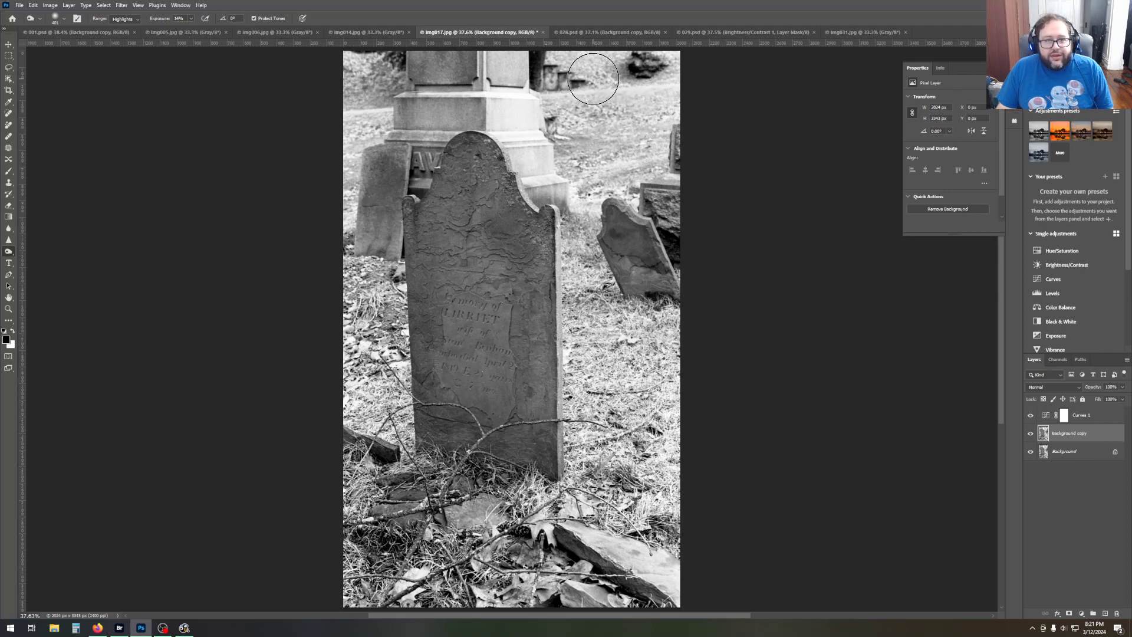
drag(358, 281, 361, 421)
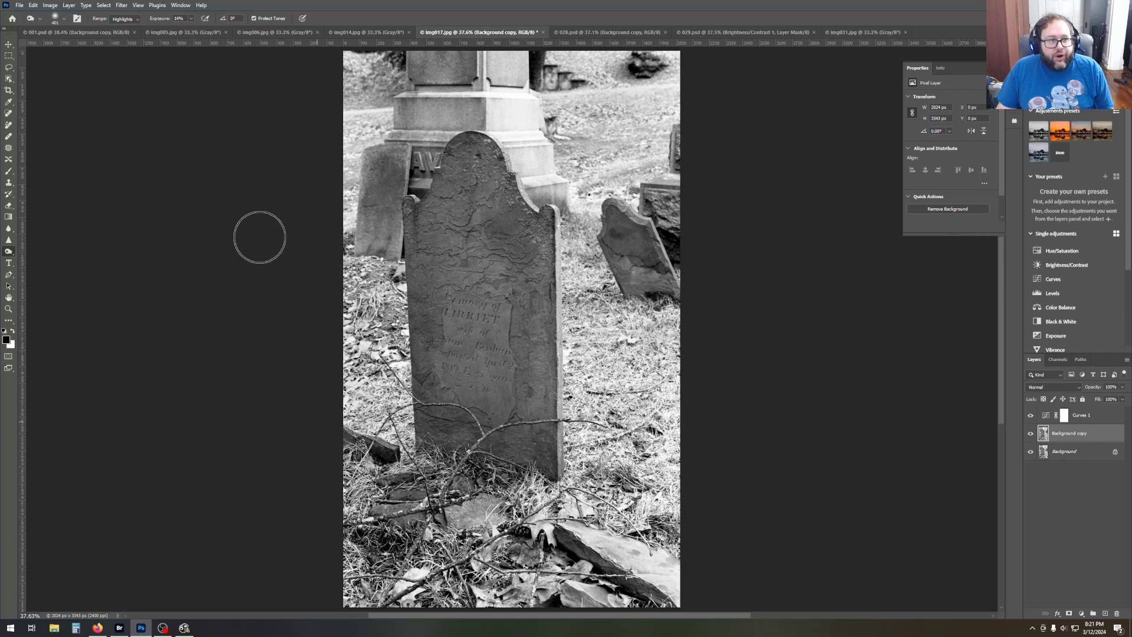
drag(194, 29, 200, 27)
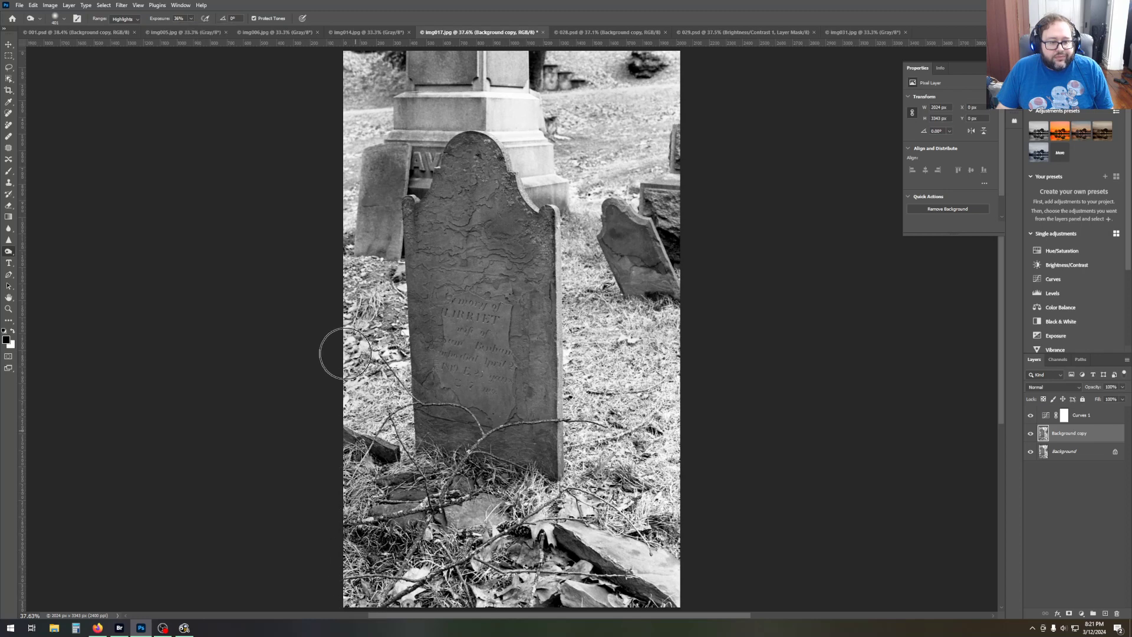
drag(357, 286, 361, 501)
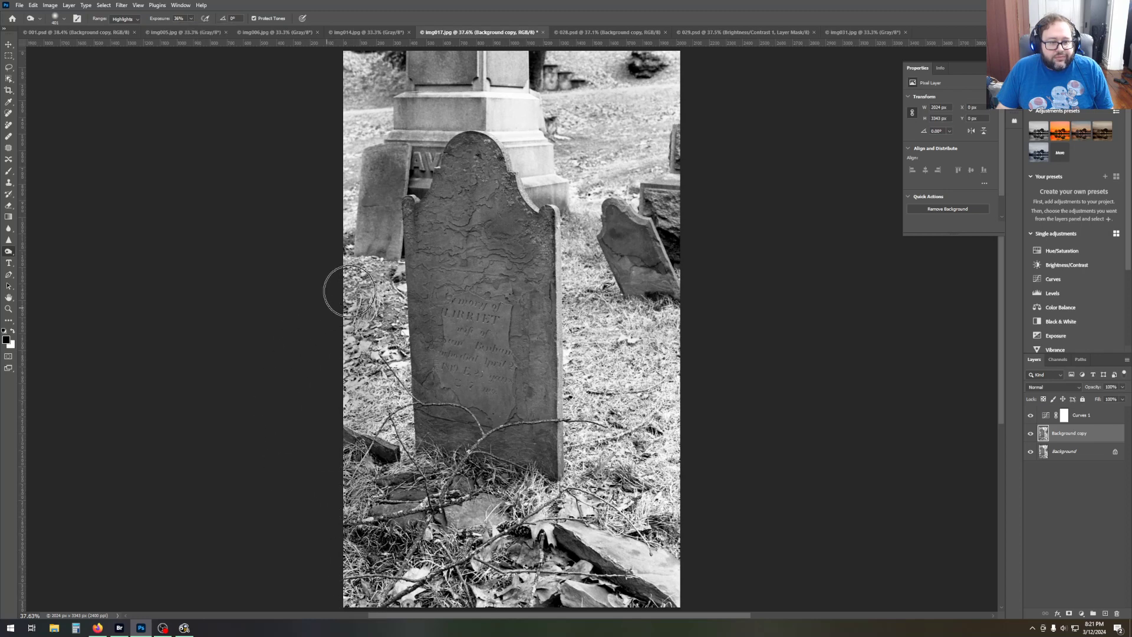
drag(374, 282, 387, 476)
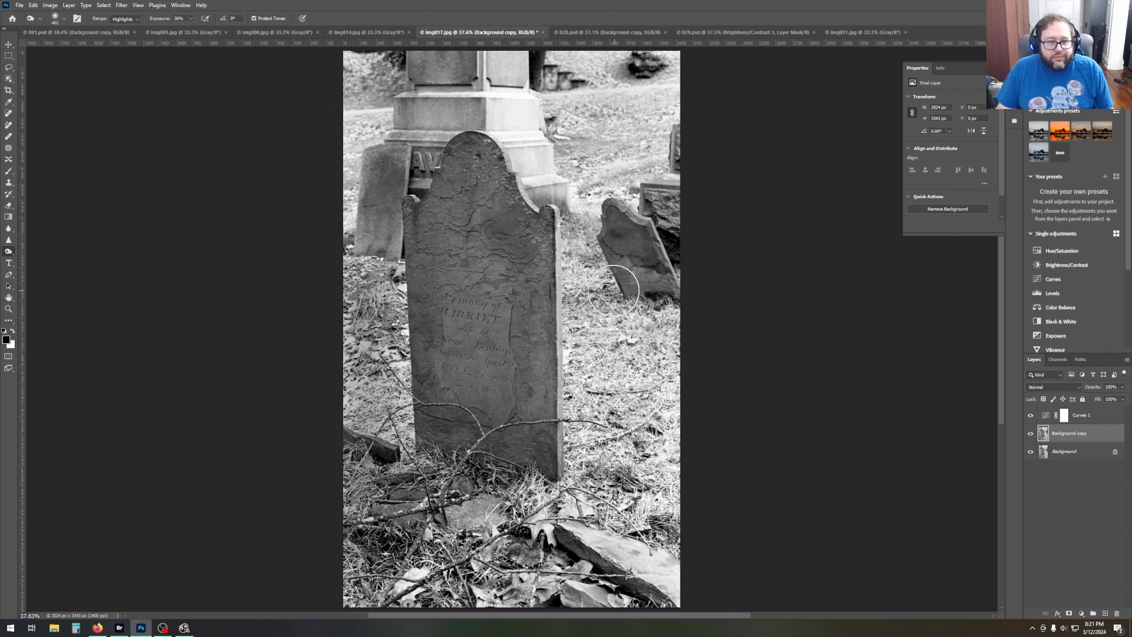
Burn the bright grass right of the large gravestone and the leafy foreground in the highlights at 36% exposure.
mouse_move(594, 289)
mouse_down()
mouse_move(601, 333)
mouse_move(657, 333)
mouse_move(682, 404)
mouse_move(671, 498)
mouse_move(680, 528)
mouse_move(508, 517)
mouse_move(568, 516)
mouse_move(520, 514)
mouse_move(422, 536)
mouse_move(474, 548)
mouse_move(376, 566)
mouse_move(451, 599)
mouse_move(504, 605)
mouse_move(677, 593)
mouse_move(603, 568)
mouse_move(642, 554)
mouse_move(537, 533)
mouse_up()
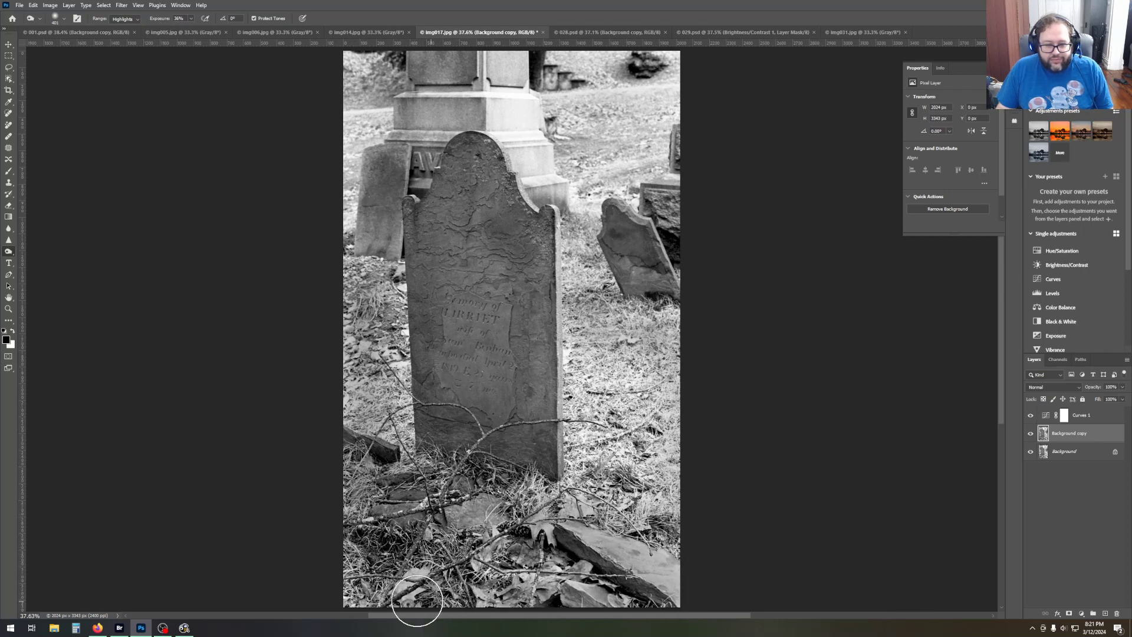
mouse_move(626, 329)
mouse_down()
mouse_move(643, 323)
mouse_move(678, 341)
mouse_move(678, 384)
mouse_move(637, 535)
mouse_move(601, 345)
mouse_move(613, 327)
mouse_move(586, 367)
mouse_move(589, 573)
mouse_up()
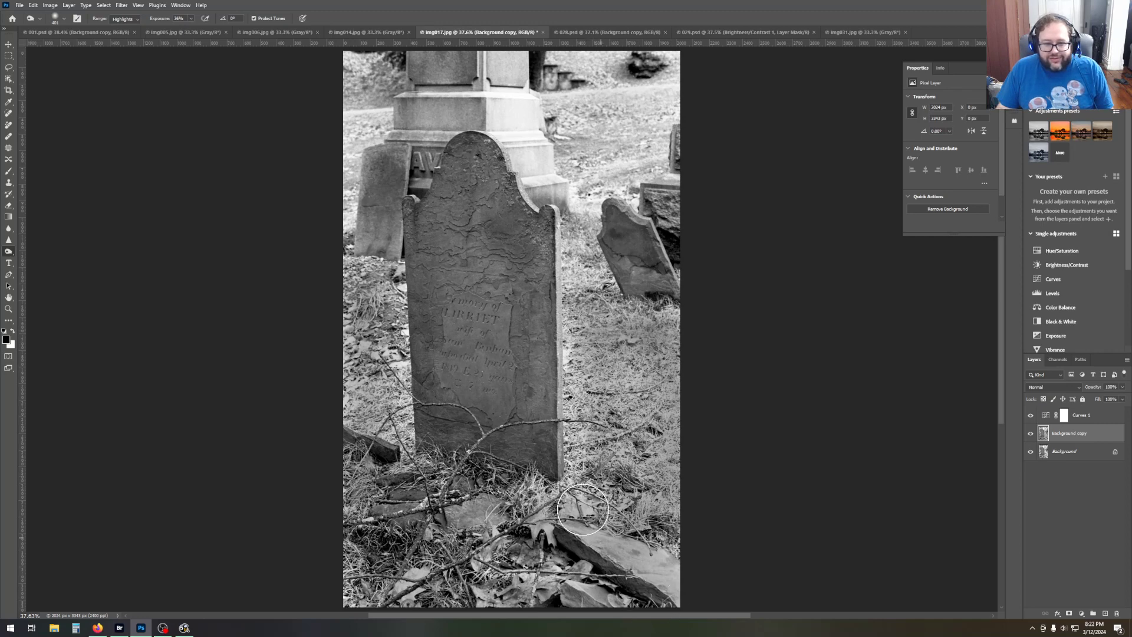
drag(566, 332, 565, 476)
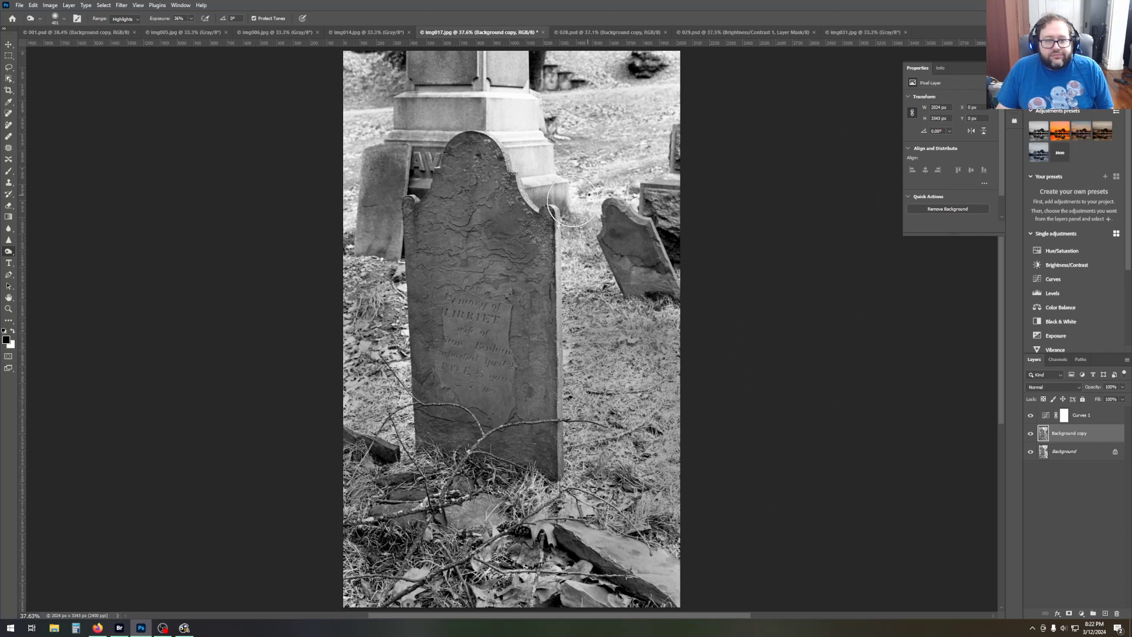
drag(578, 251, 584, 287)
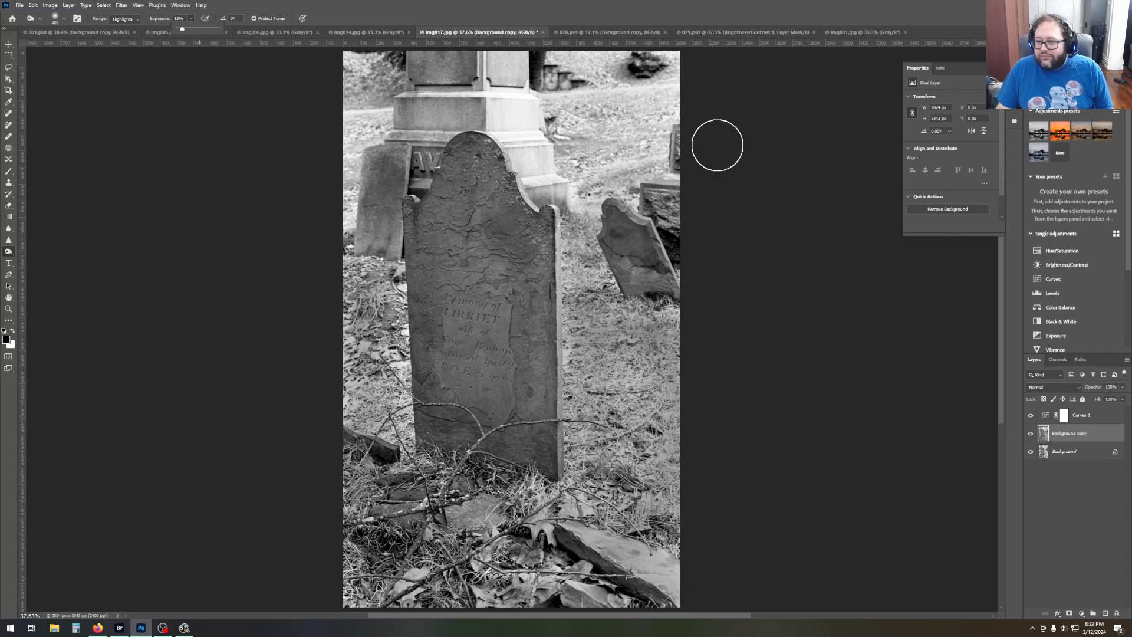
Burn the highlights of the background hillside around the monument and along the photo's upper edges at 12% exposure.
mouse_move(599, 108)
mouse_down()
mouse_move(665, 104)
mouse_move(575, 128)
mouse_move(670, 111)
mouse_move(591, 156)
mouse_move(684, 143)
mouse_move(587, 178)
mouse_move(736, 142)
mouse_up()
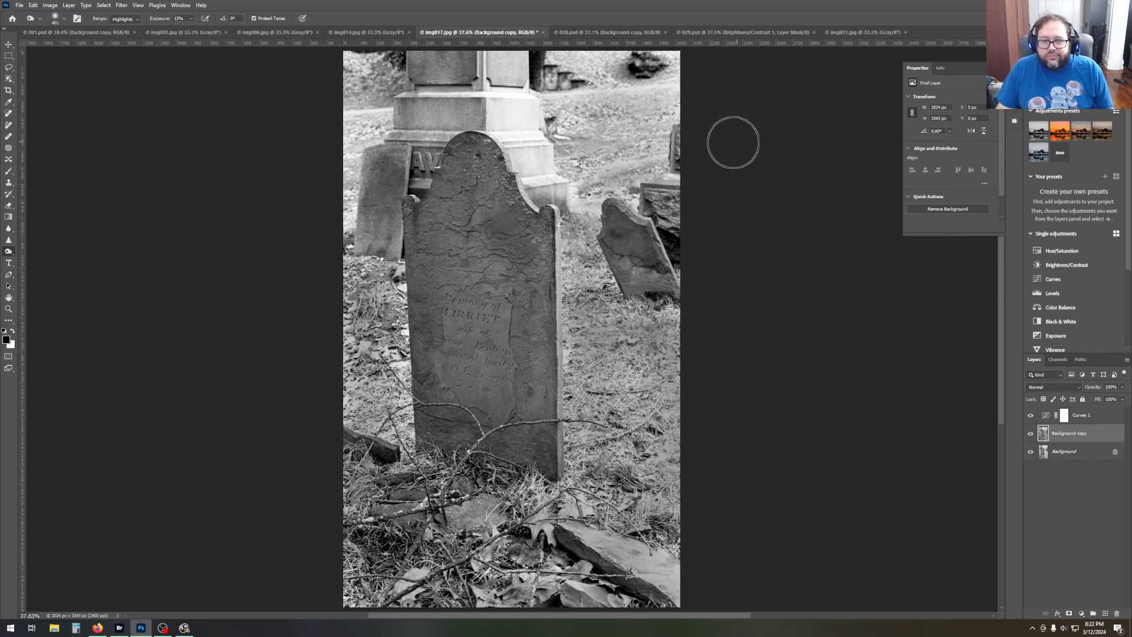
mouse_move(345, 129)
mouse_down()
mouse_move(332, 310)
mouse_move(357, 80)
mouse_up()
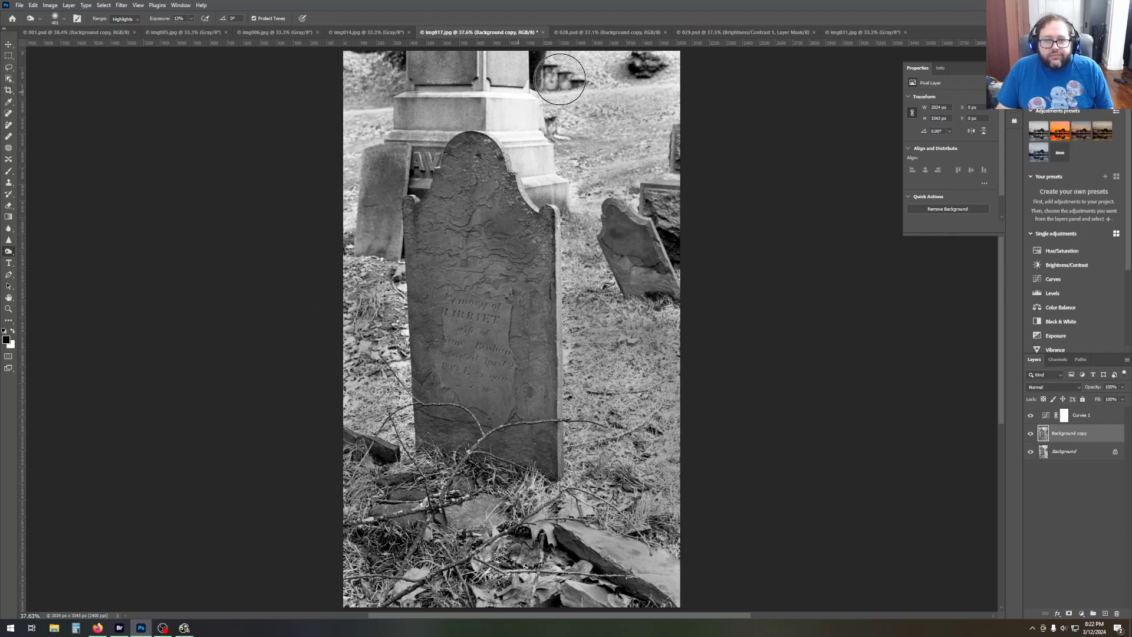
drag(570, 65, 751, 67)
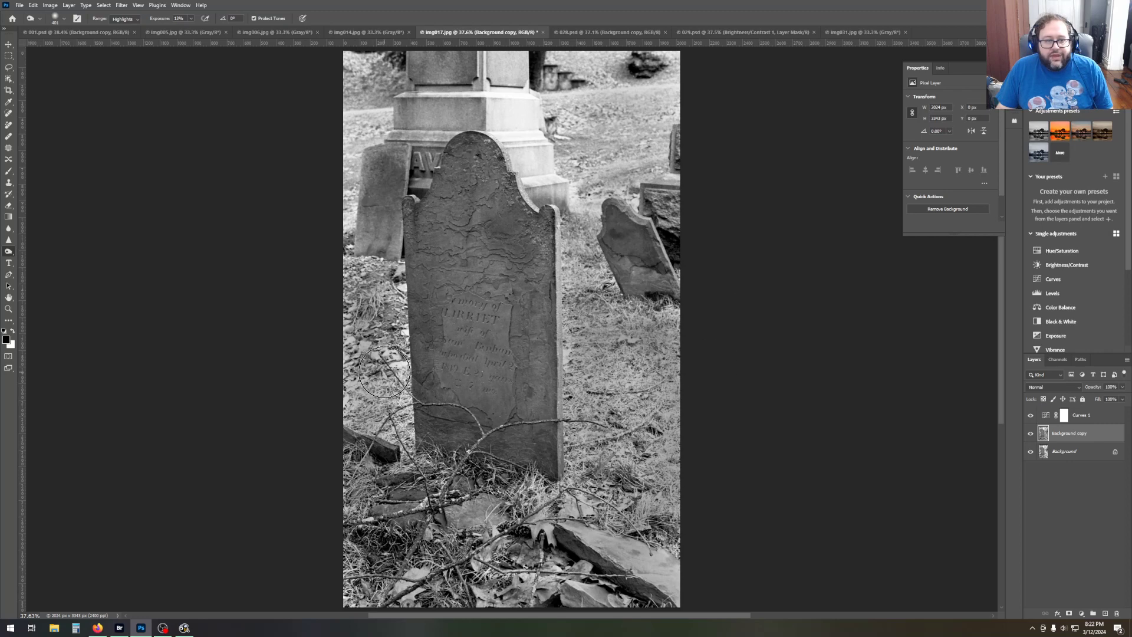
mouse_move(577, 167)
mouse_down()
mouse_move(584, 196)
mouse_move(605, 189)
mouse_up()
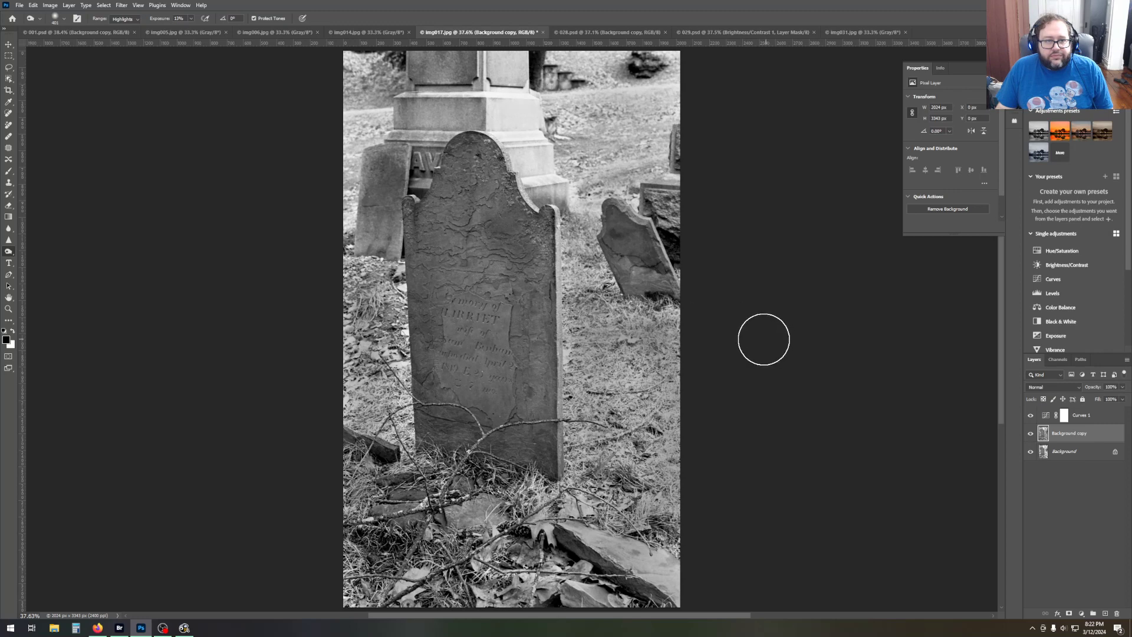
mouse_move(366, 88)
mouse_down()
mouse_move(362, 113)
mouse_move(389, 64)
mouse_move(345, 250)
mouse_up()
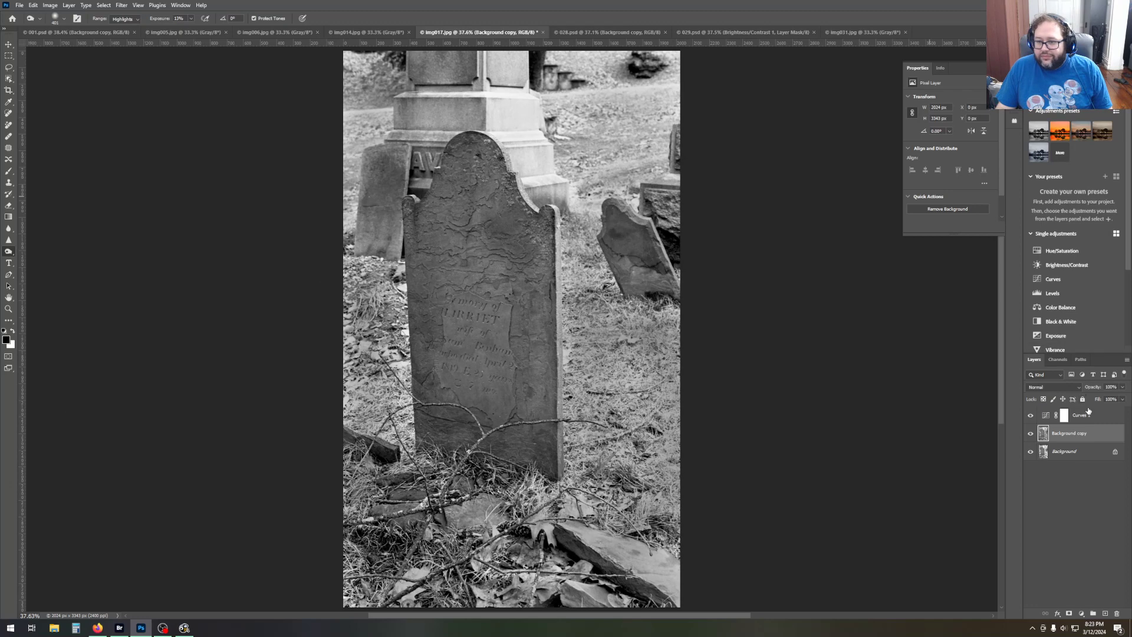
Add a Brightness/Contrast adjustment layer above Curves 1 with contrast 24 and brightness 0.
click(1087, 416)
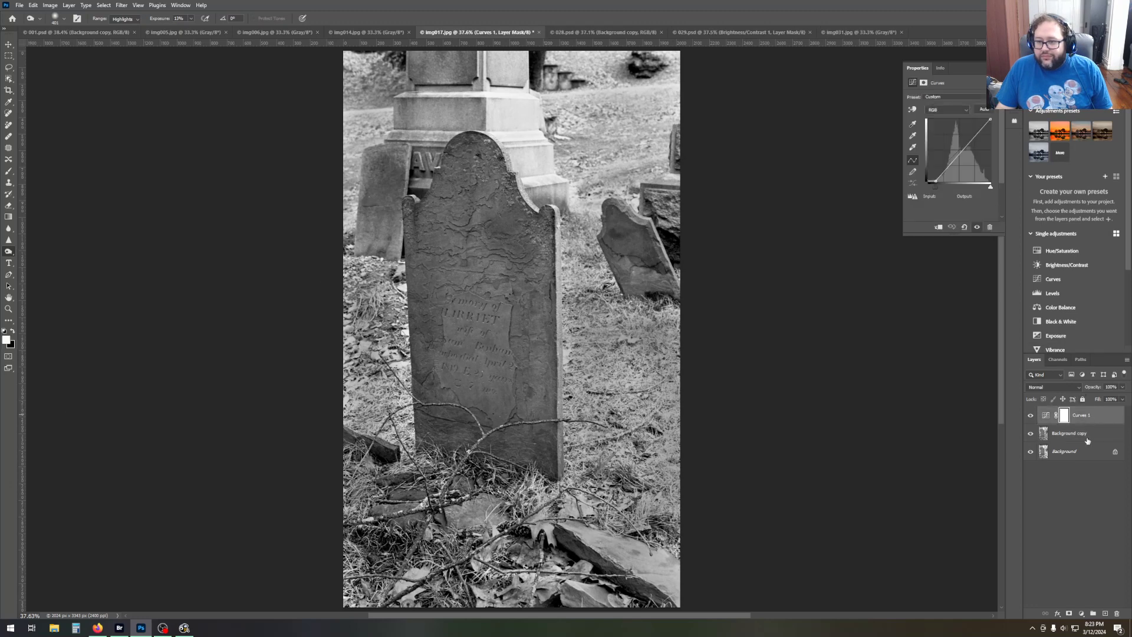
click(1088, 435)
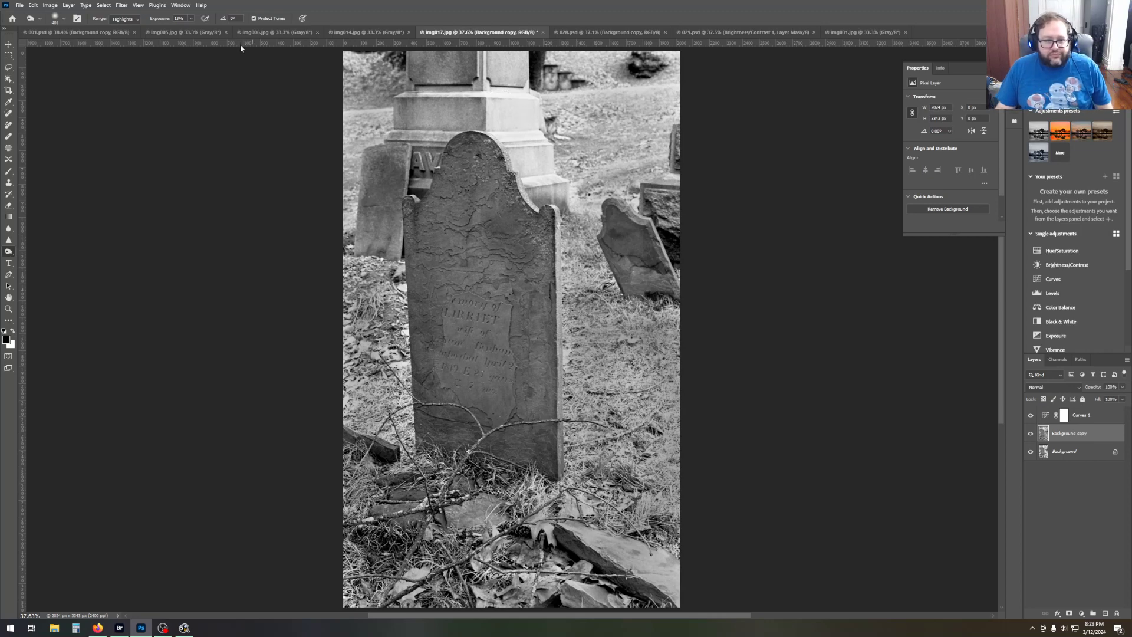
click(1077, 267)
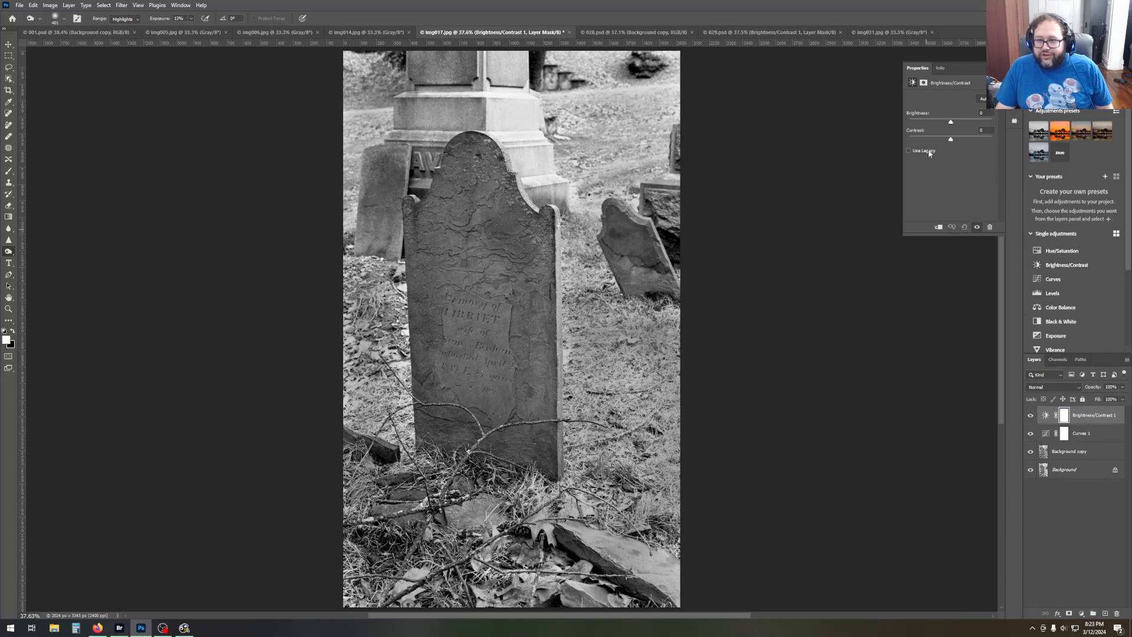
drag(951, 139, 965, 141)
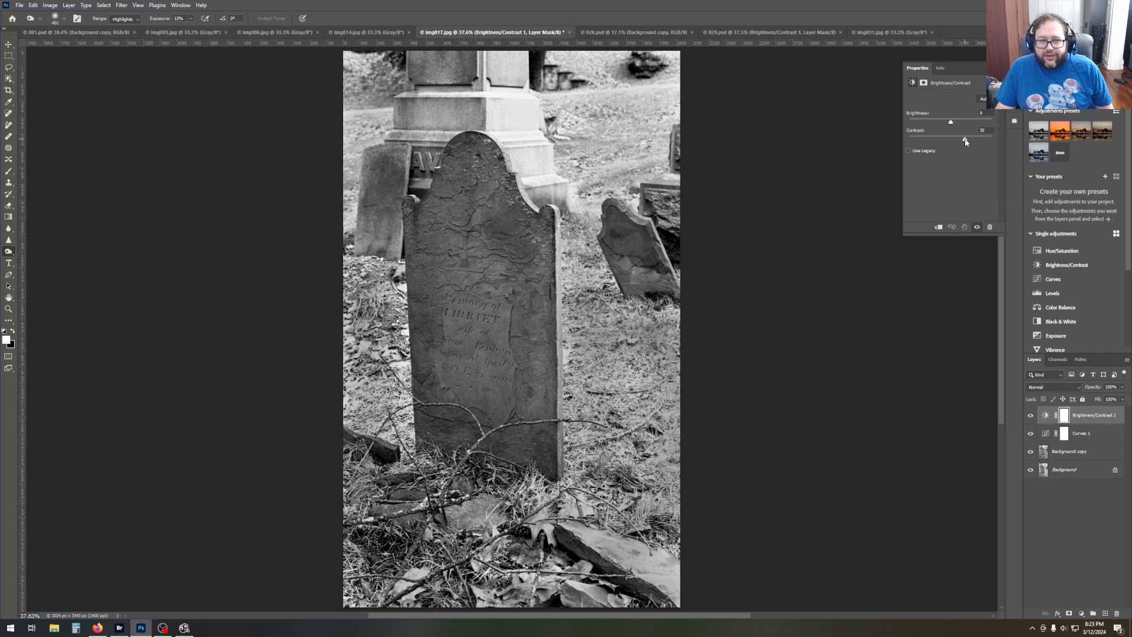
mouse_move(965, 141)
mouse_down()
mouse_move(1020, 143)
mouse_move(958, 143)
mouse_up()
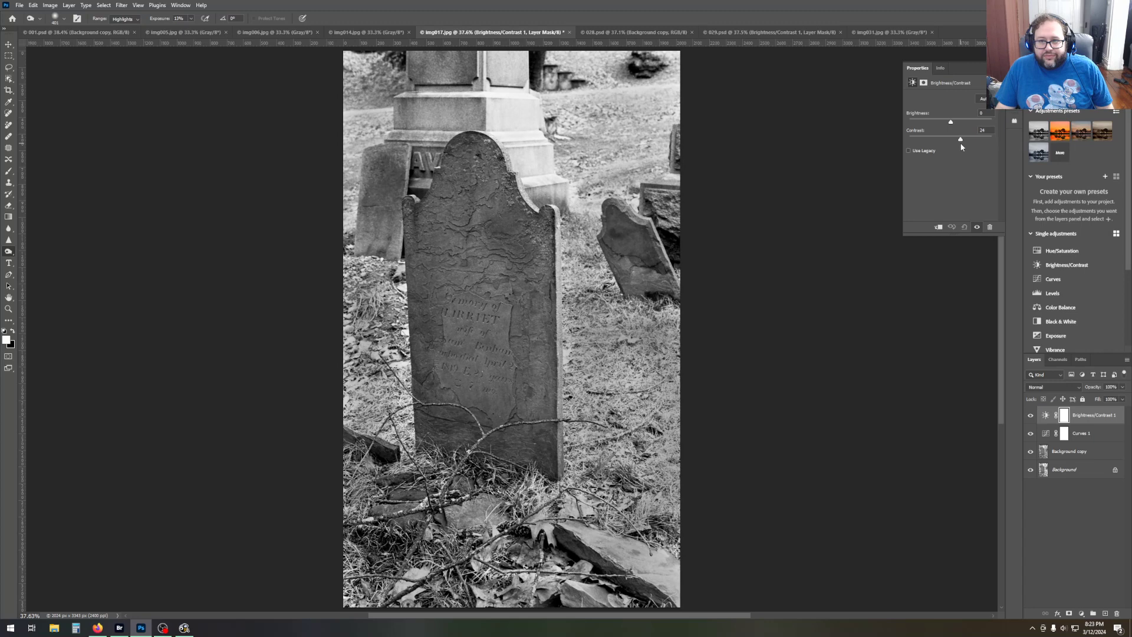
drag(951, 122, 955, 123)
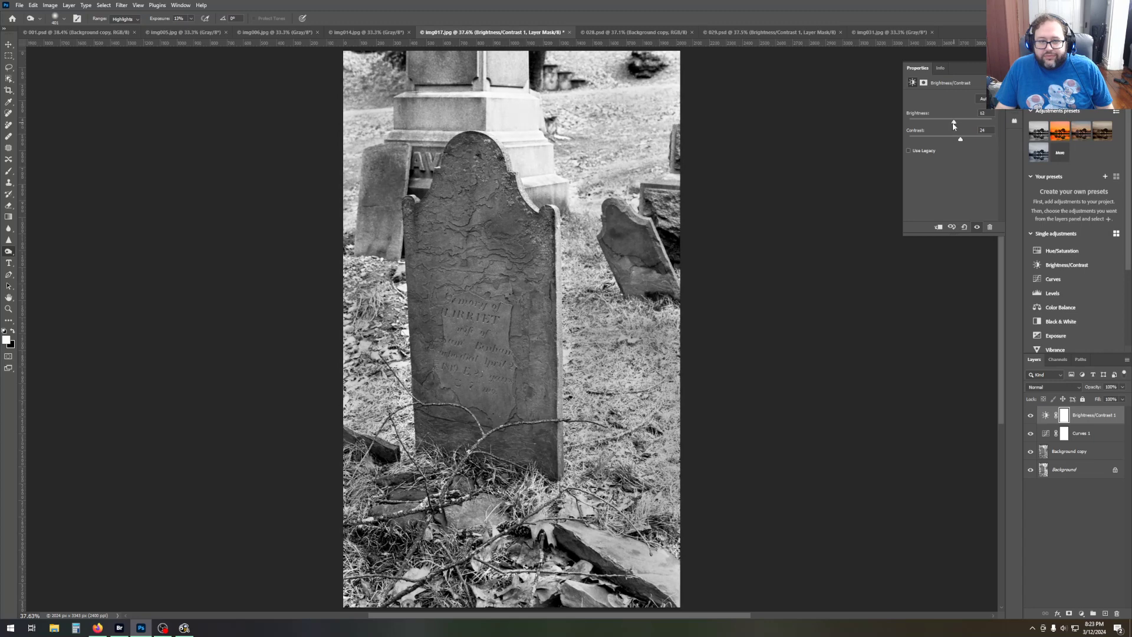
drag(988, 115, 934, 111)
text(0)
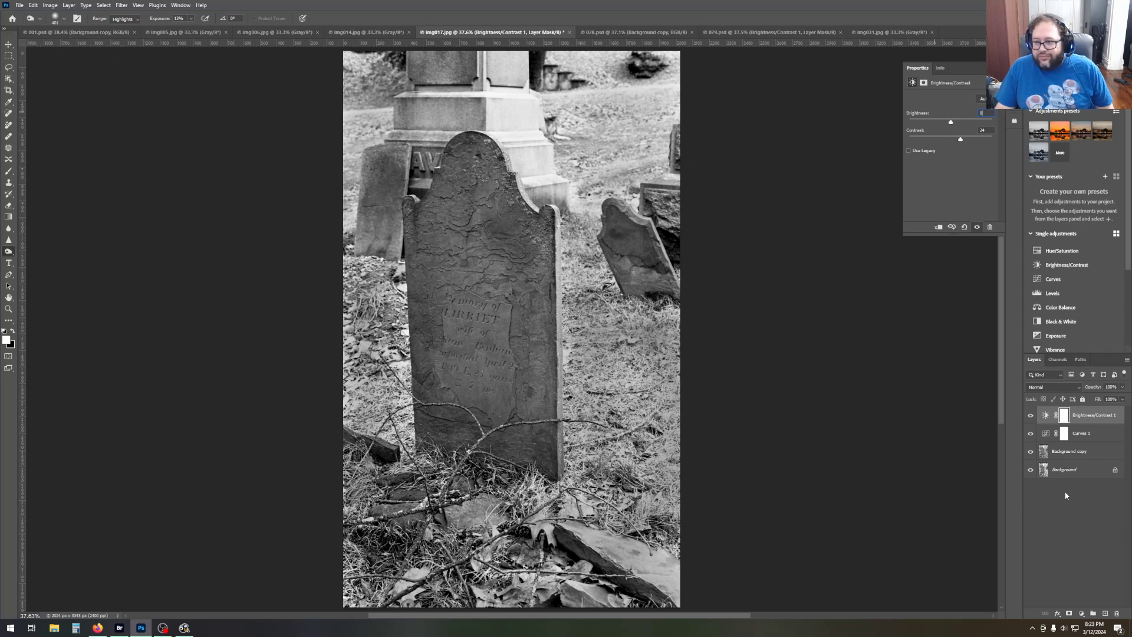
Darken the upper-right, lower-left and lower-right corners of the gravestone photo with black-to-transparent gradients on the Background copy layer.
click(1075, 453)
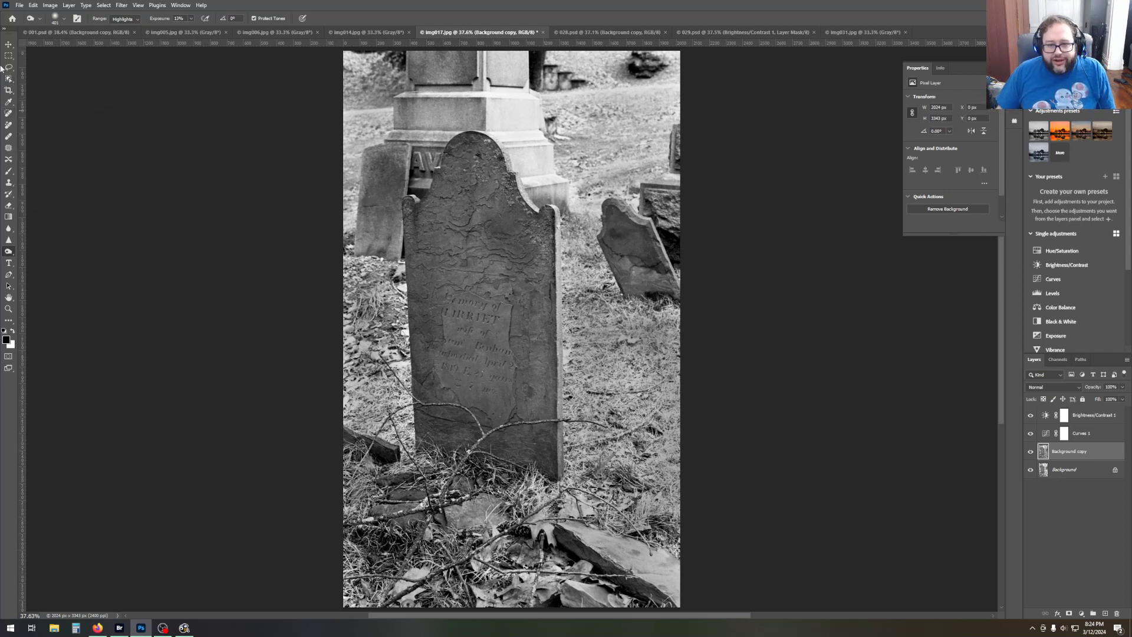
click(1107, 418)
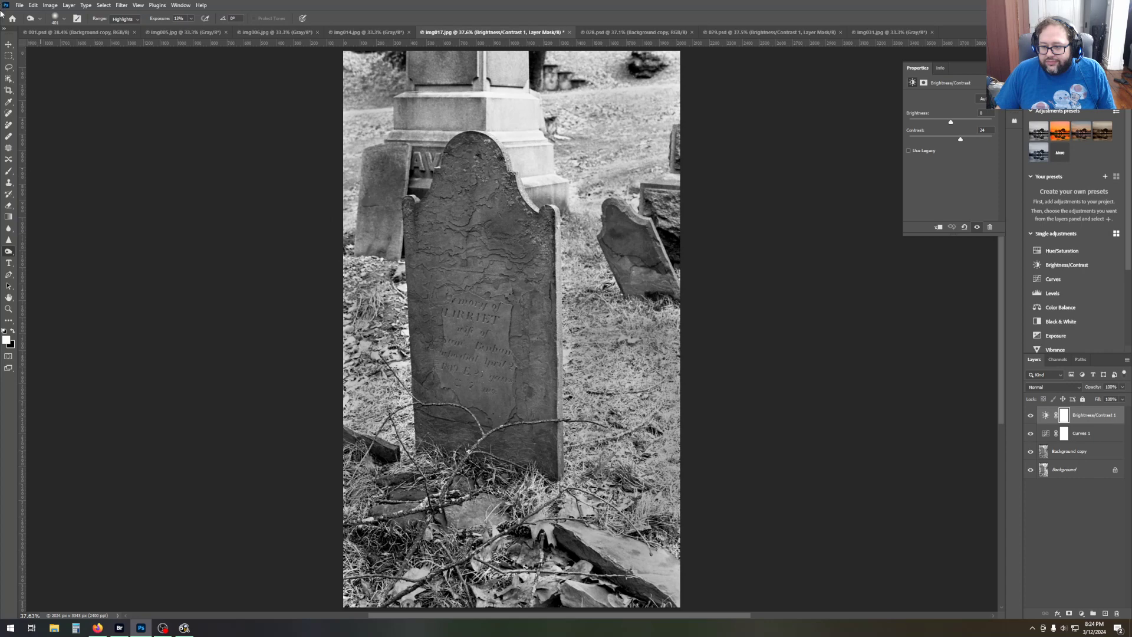
click(1079, 453)
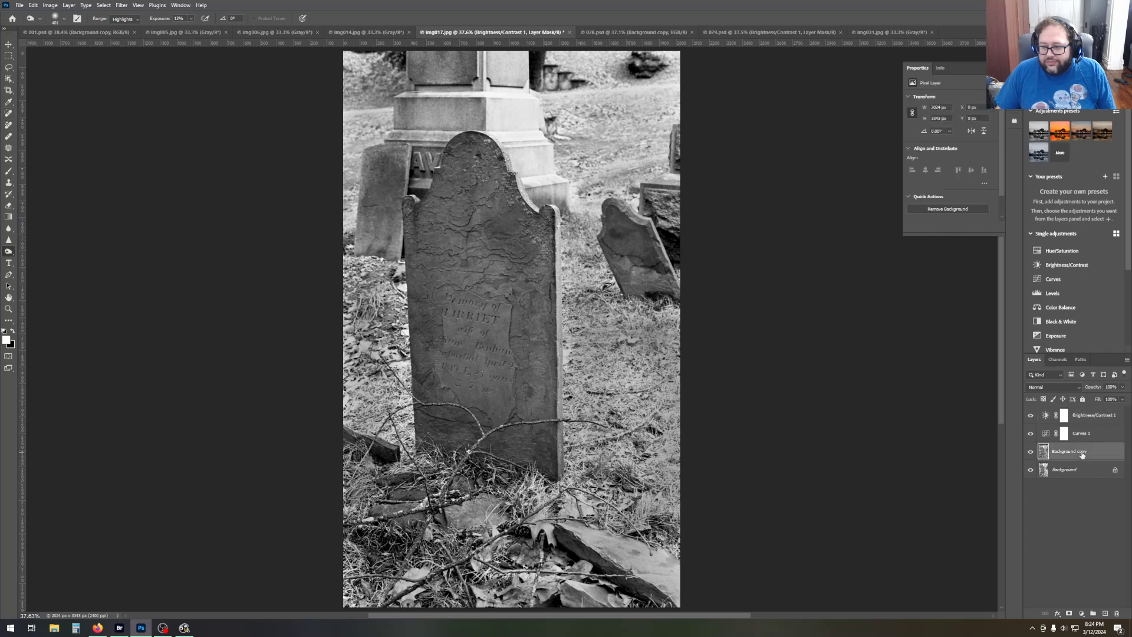
click(8, 217)
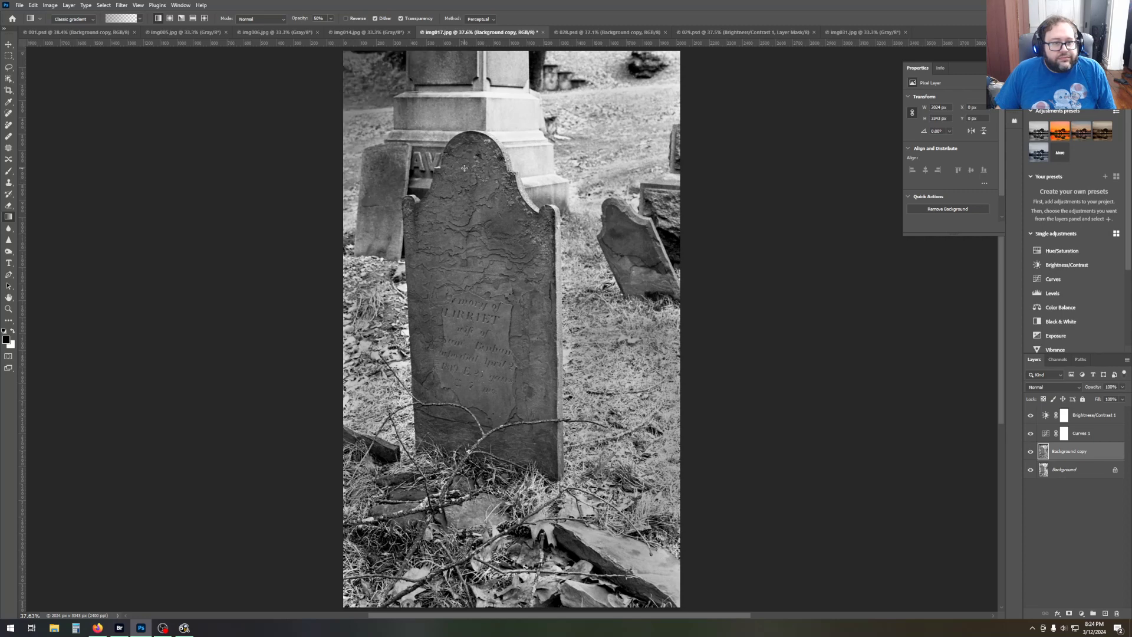
drag(679, 52, 595, 151)
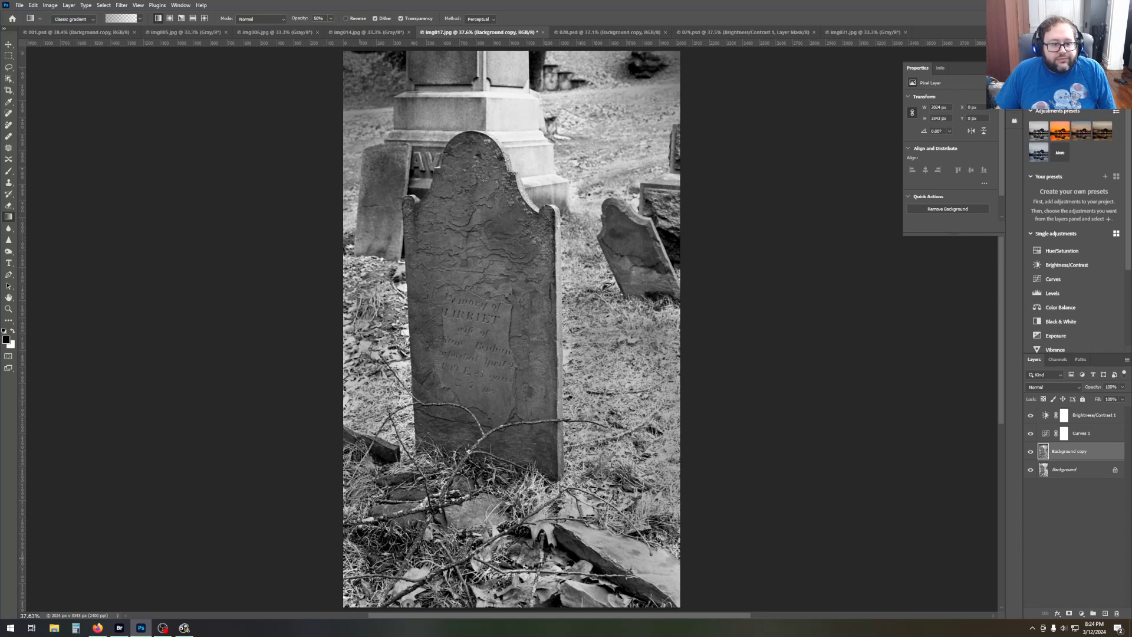
drag(337, 609, 466, 490)
drag(692, 609, 589, 513)
Darken the left, right, top and bottom edges of the photo with inward gradients on the Background copy layer, comparing before and after.
drag(276, 269, 460, 273)
drag(728, 322, 681, 322)
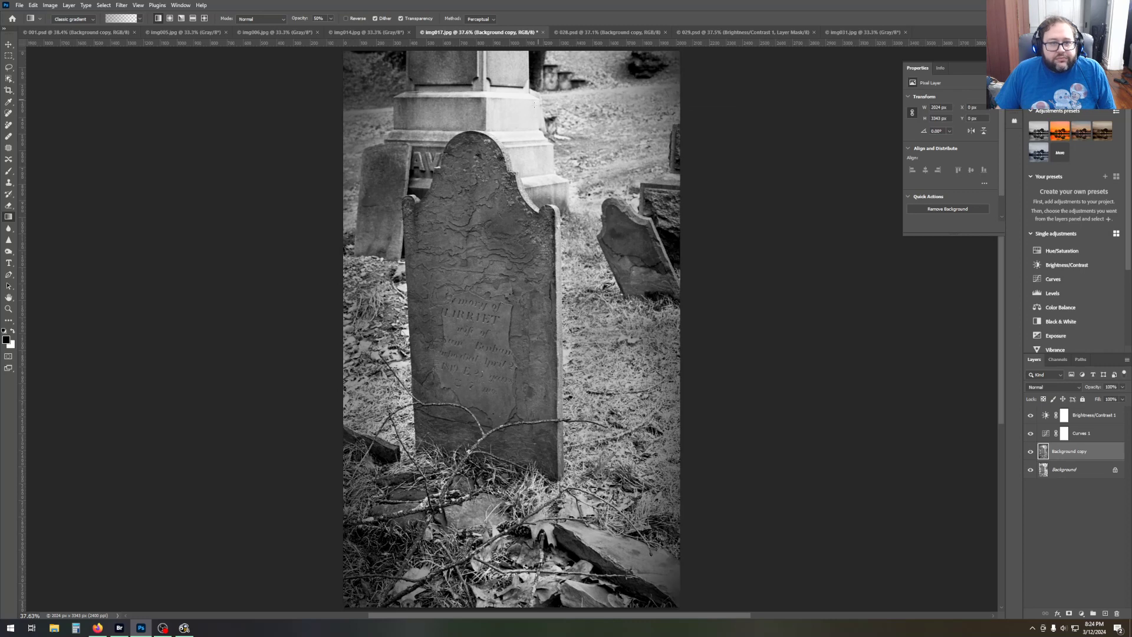
drag(510, 48, 511, 108)
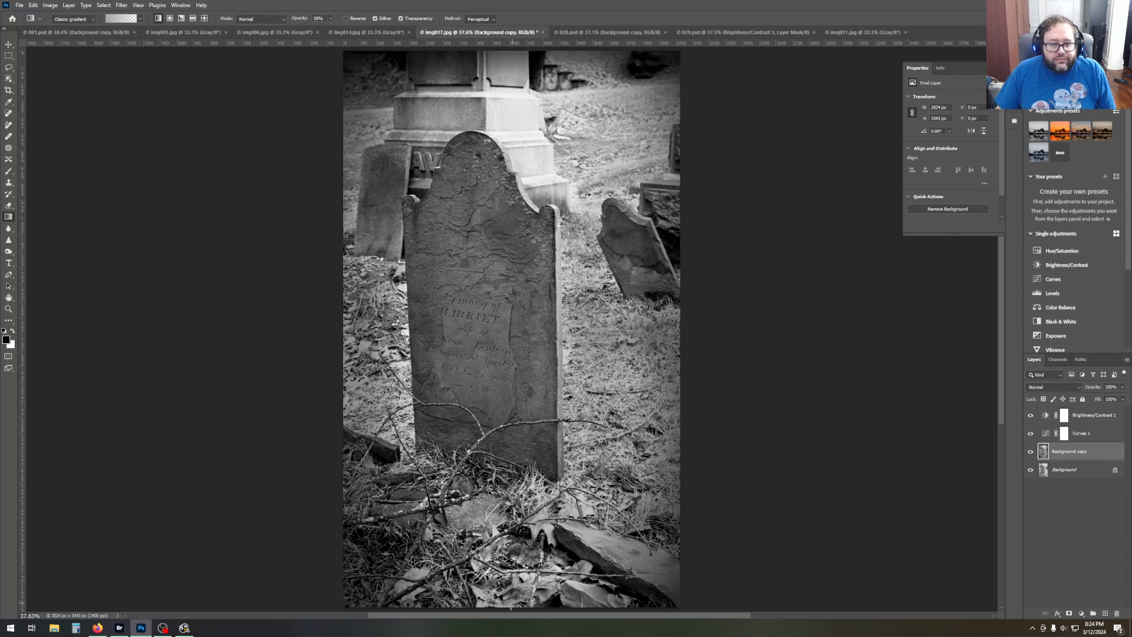
drag(515, 610, 518, 524)
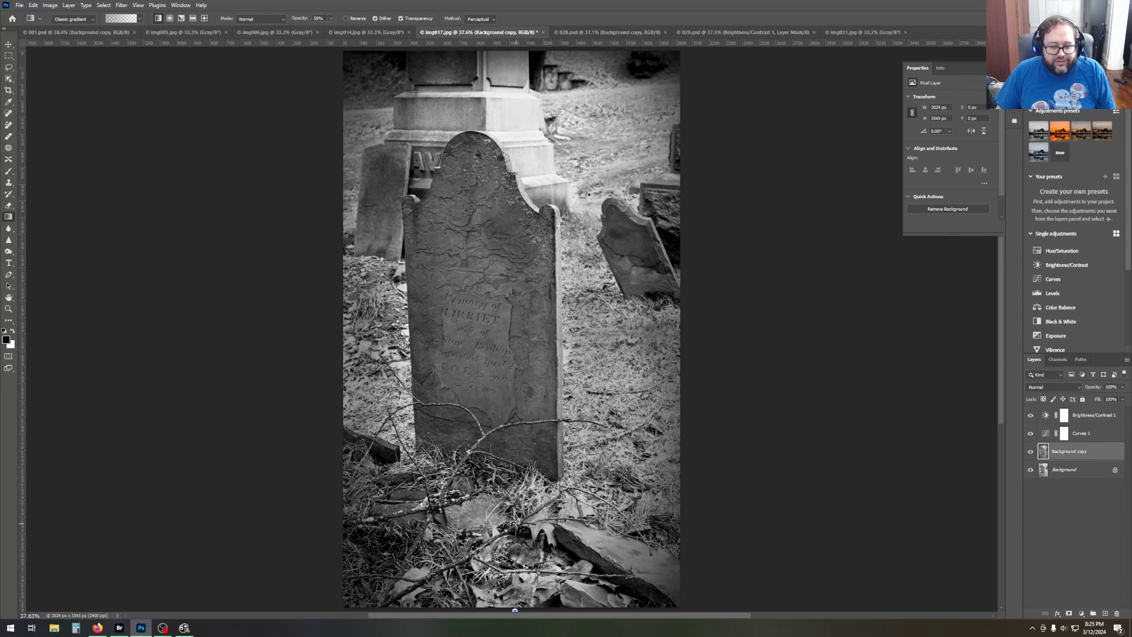
drag(517, 523, 517, 524)
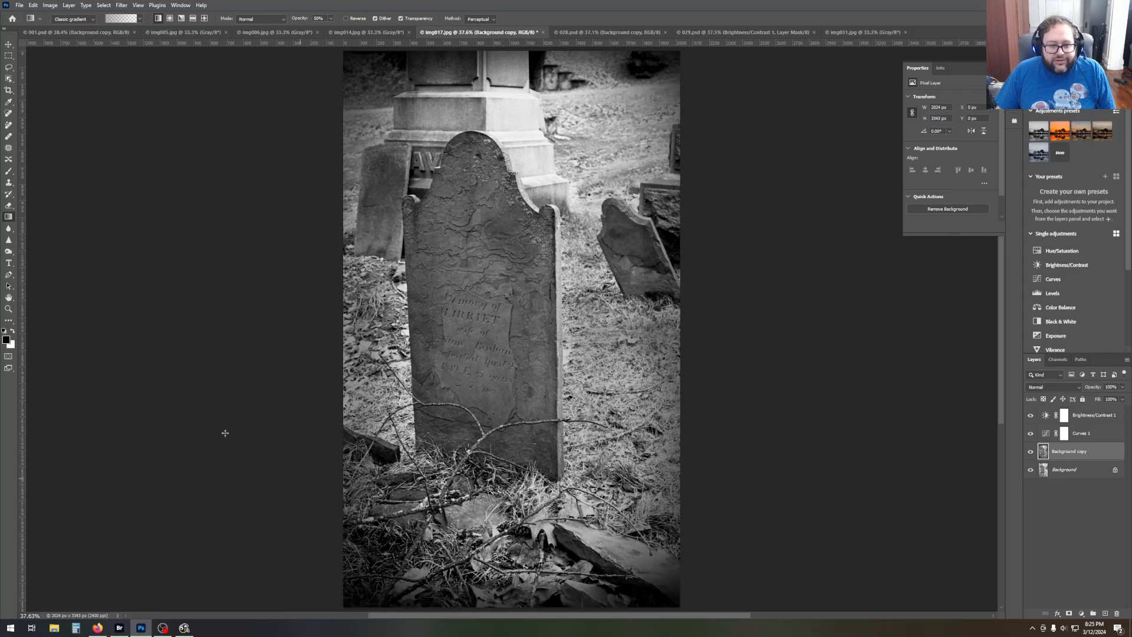
drag(330, 304, 403, 307)
drag(712, 321, 621, 322)
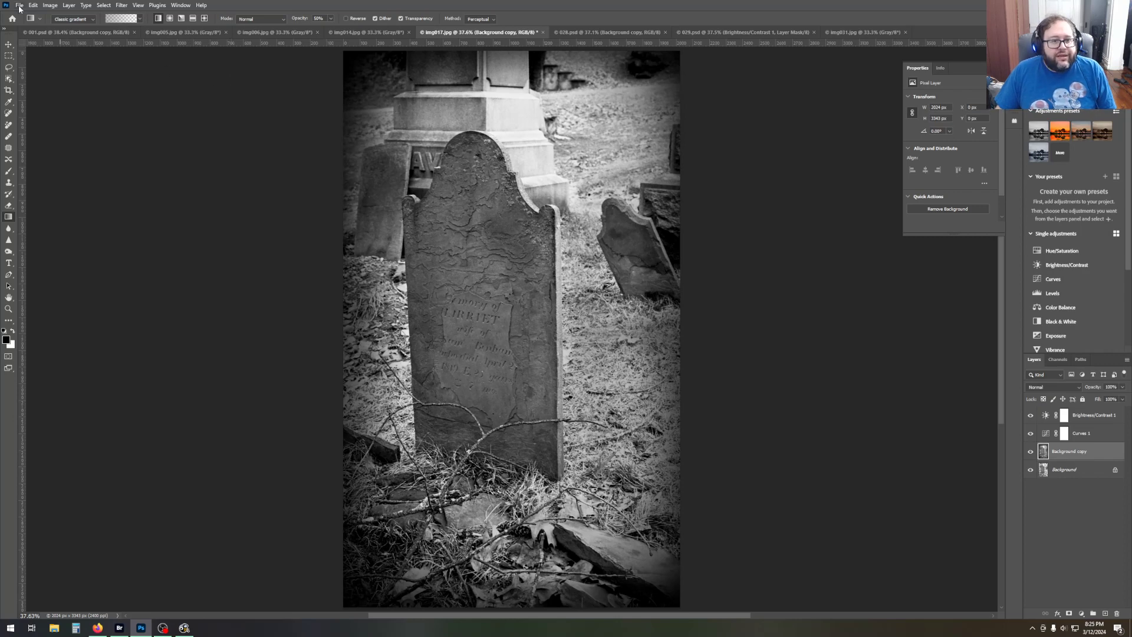
drag(1031, 452, 1031, 416)
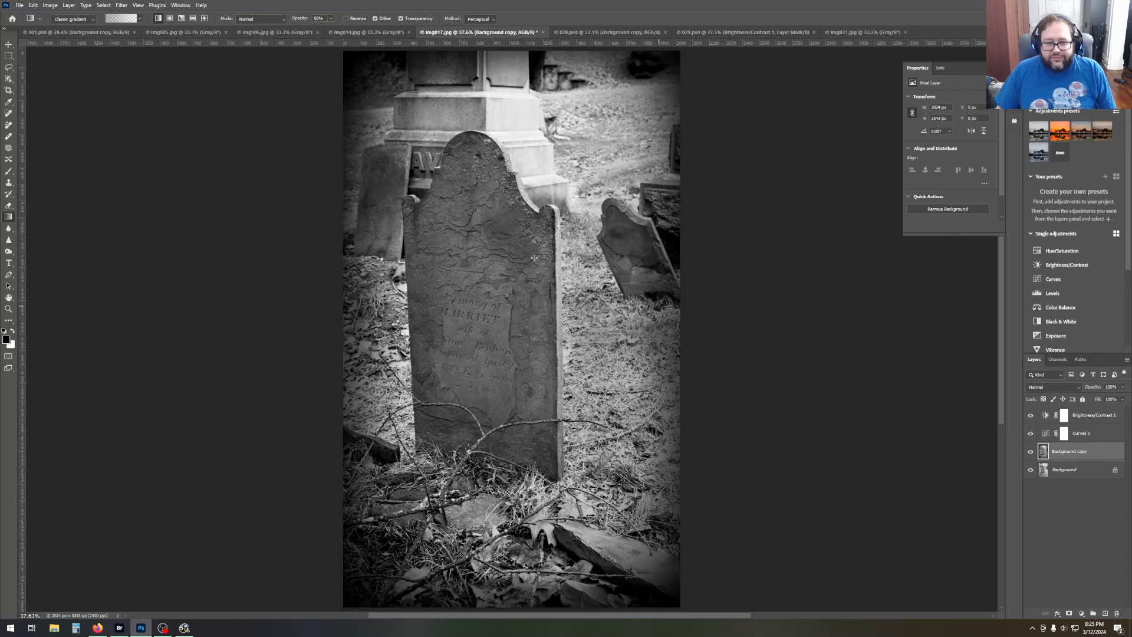
Save the gravestone photo as 017.psd in Photoshop format in the JPEG folder.
click(20, 5)
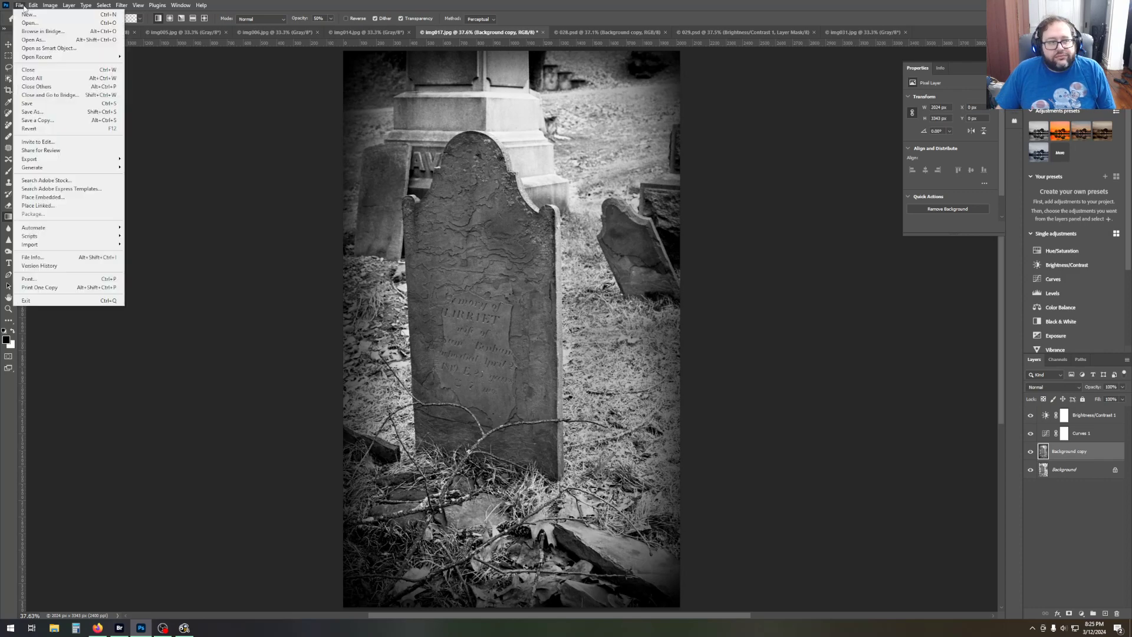
click(33, 112)
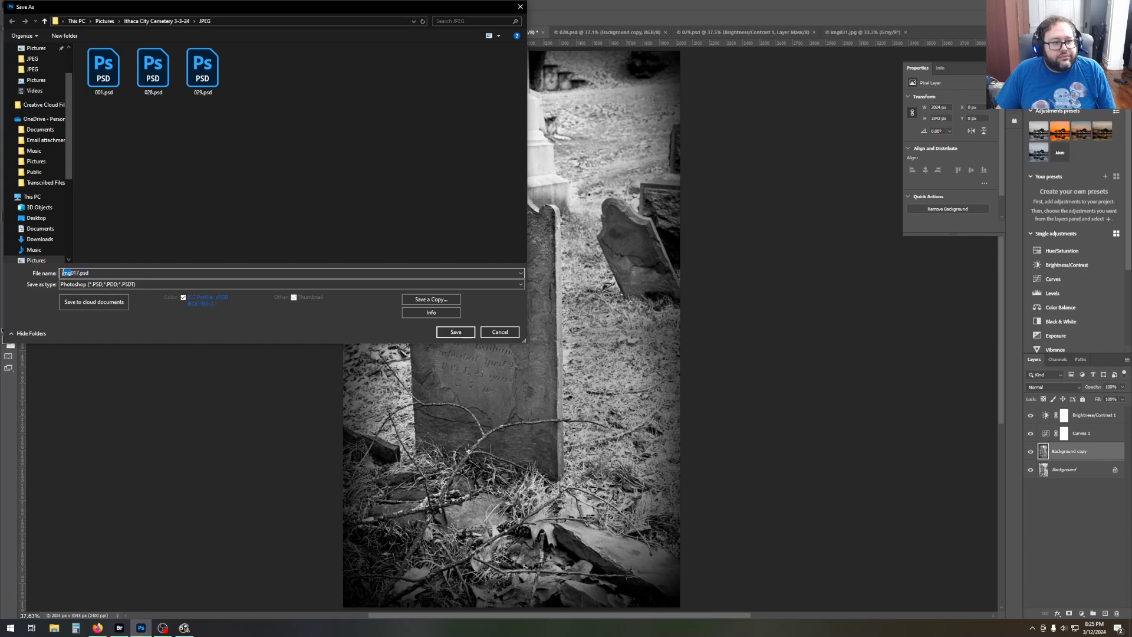
key(BackSpace)
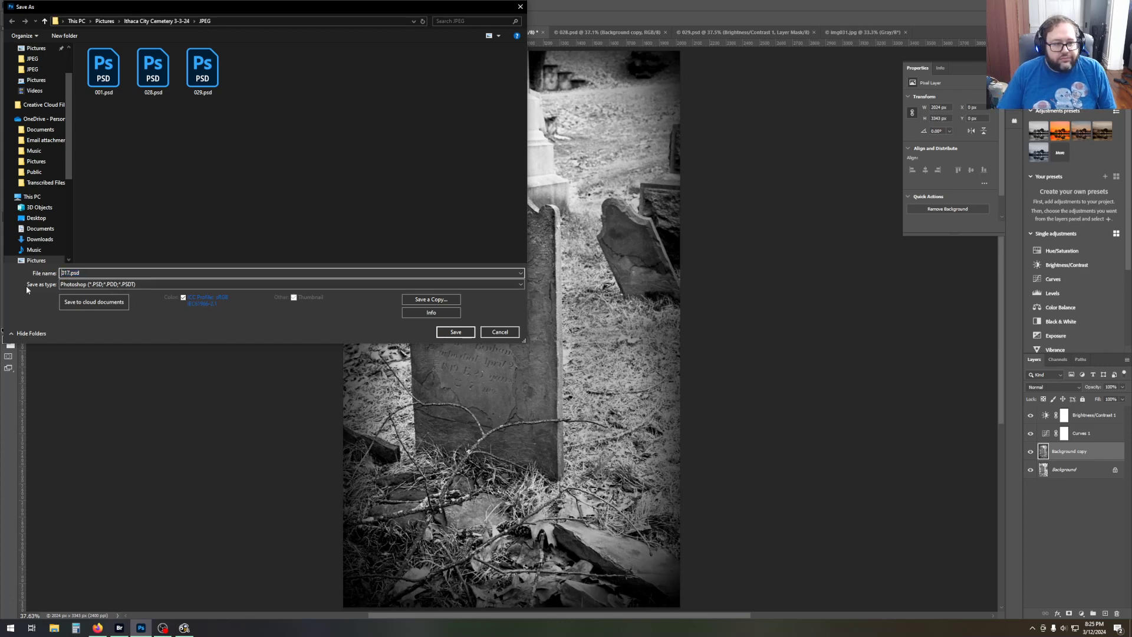
key(Return)
key(Return)
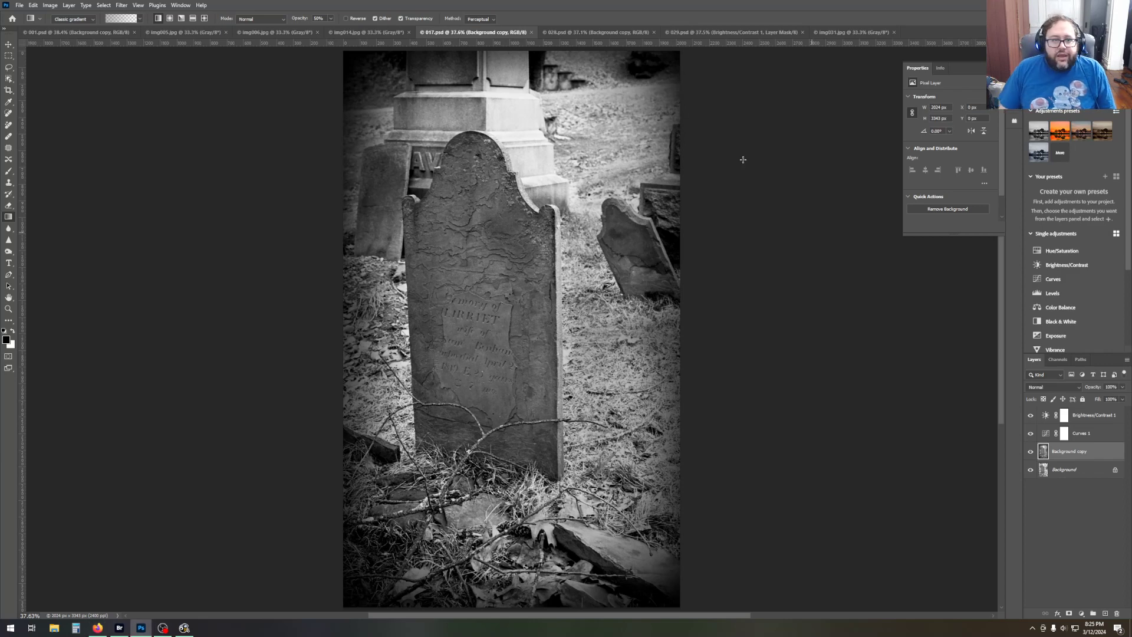
Close the finished documents 001.psd, 017.psd, 028.psd and 029.psd, keeping the unedited scans open.
click(134, 32)
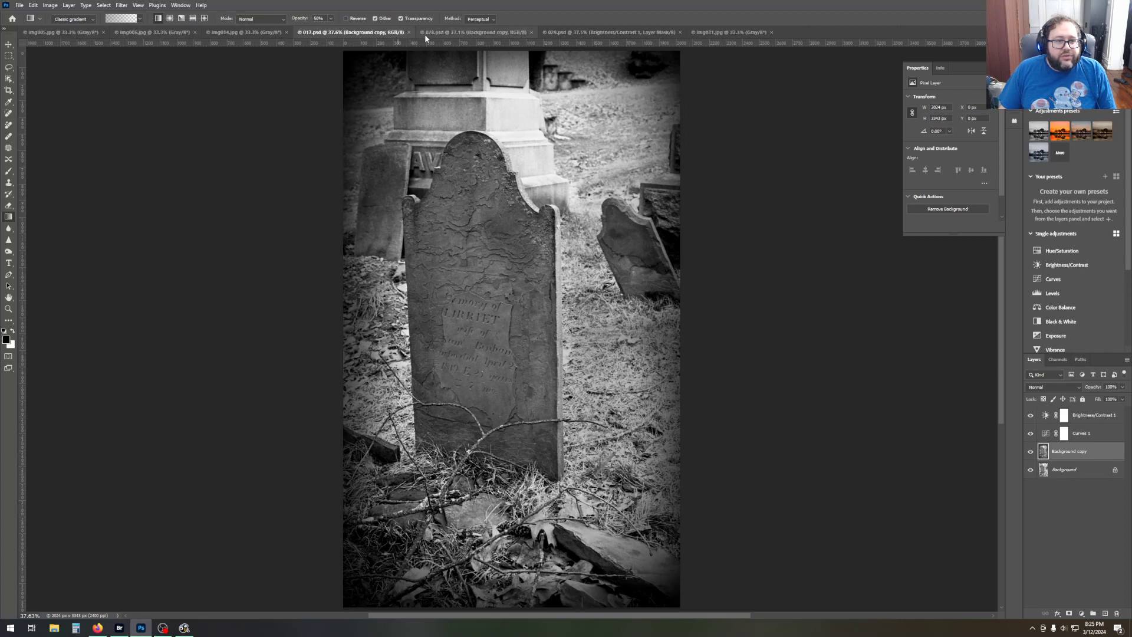
click(410, 32)
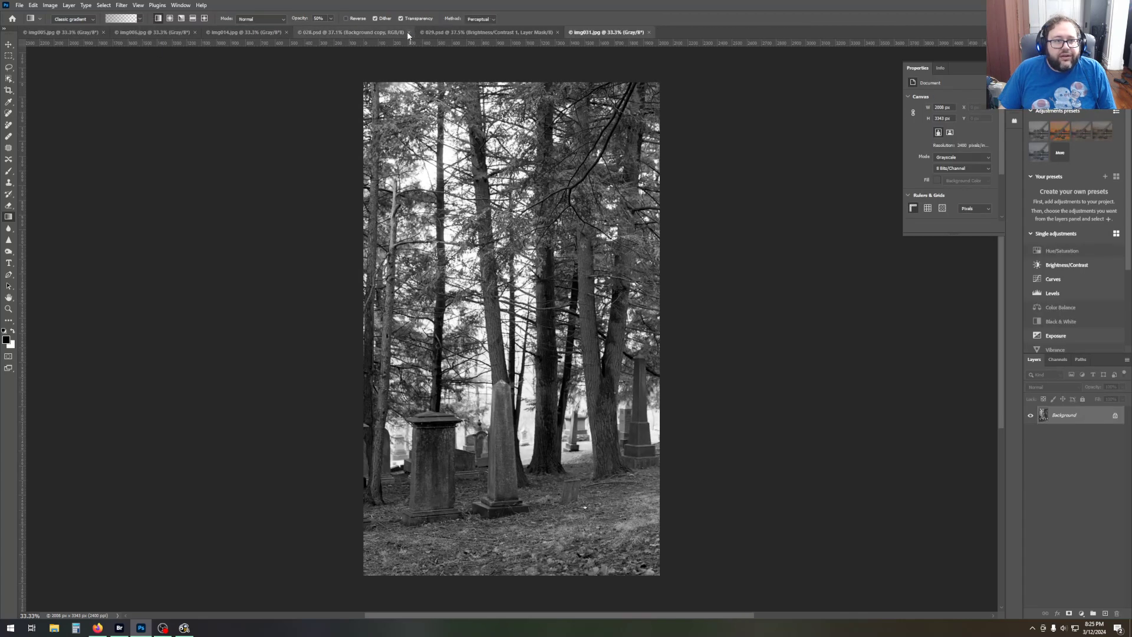
click(408, 33)
click(435, 33)
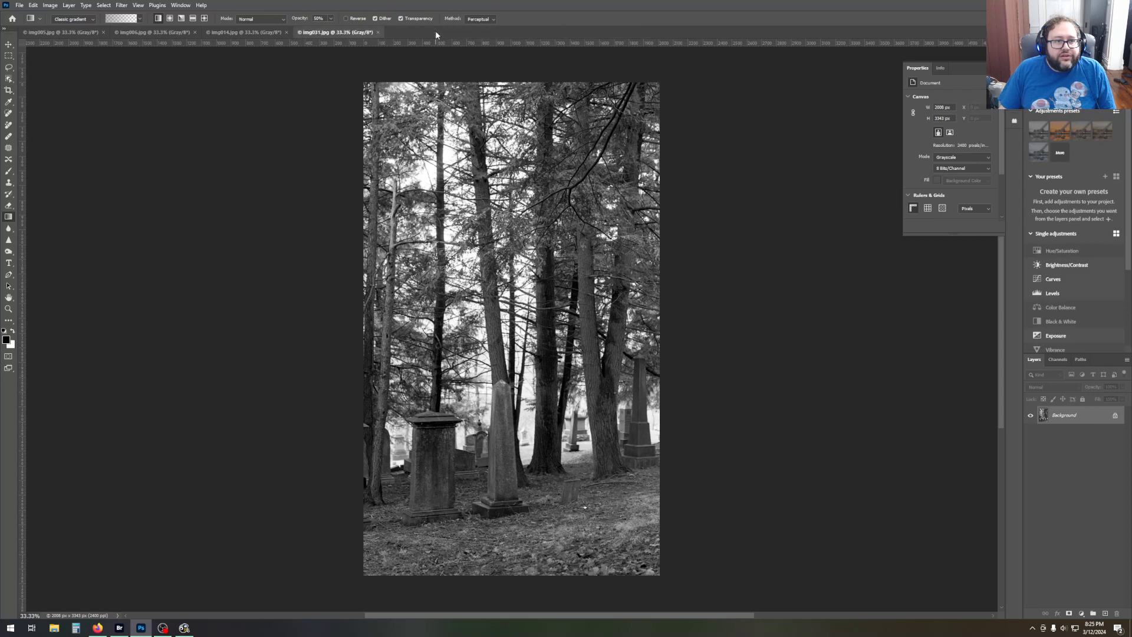
Switch to the gravestone photo img014.jpg and convert it from grayscale to RGB Color mode.
click(233, 33)
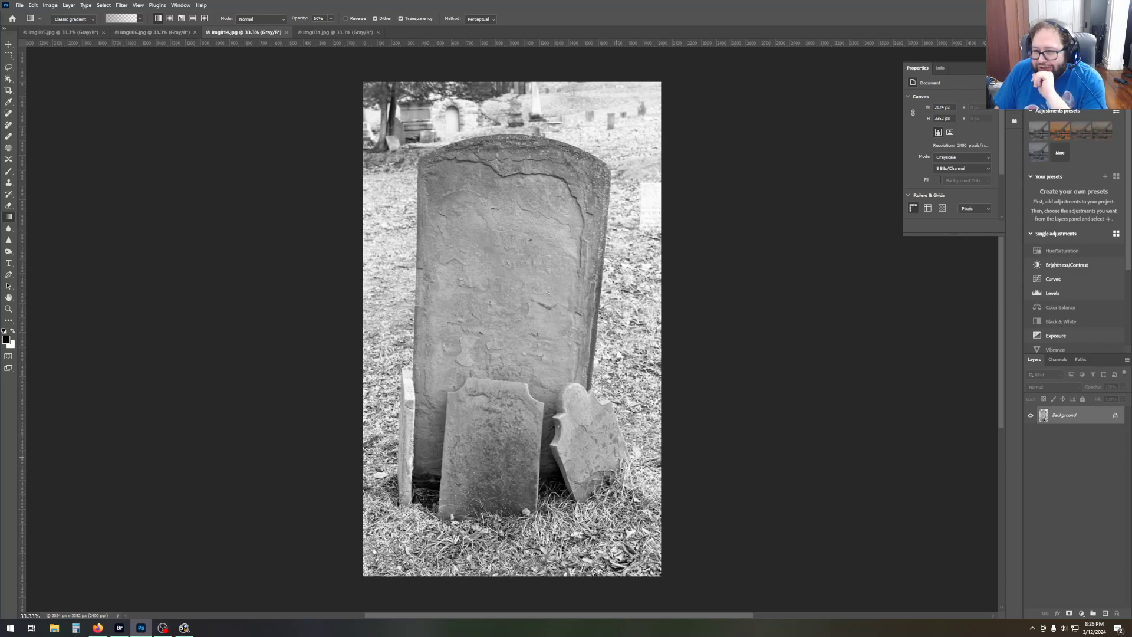
click(104, 5)
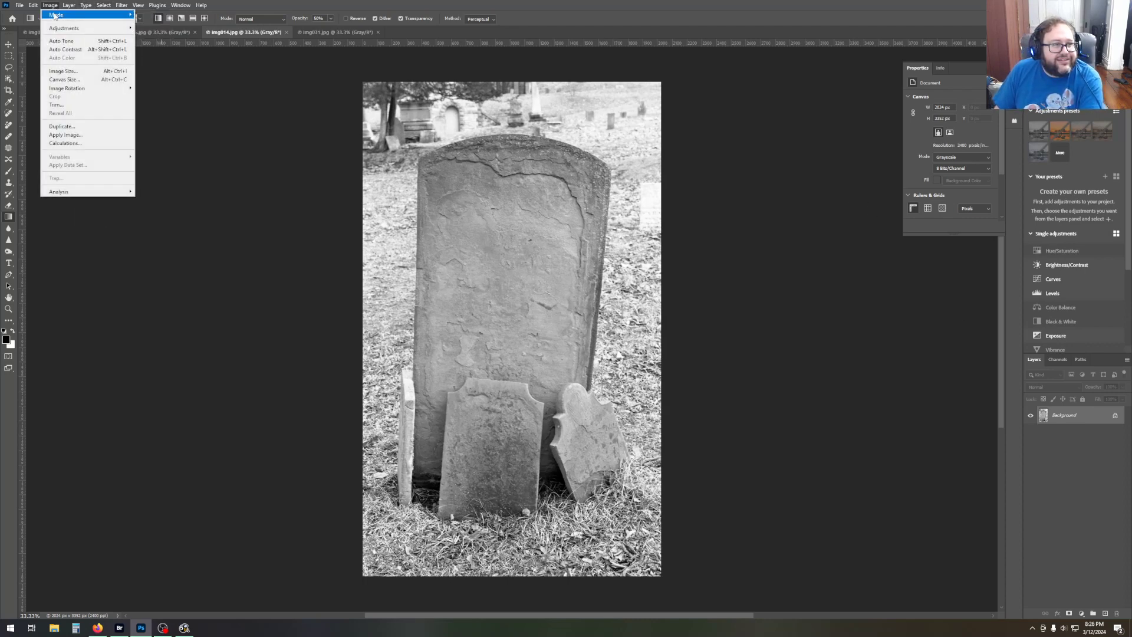
mouse_move(70, 15)
click(159, 48)
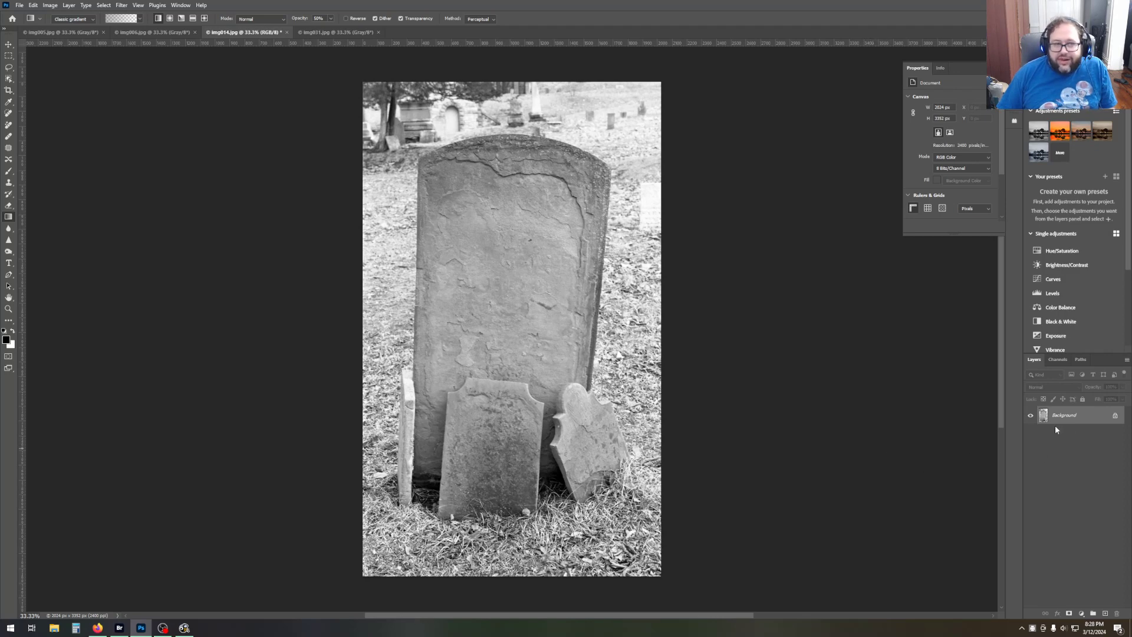
Duplicate the Background layer within img014.jpg, keeping the default copy name.
click(59, 5)
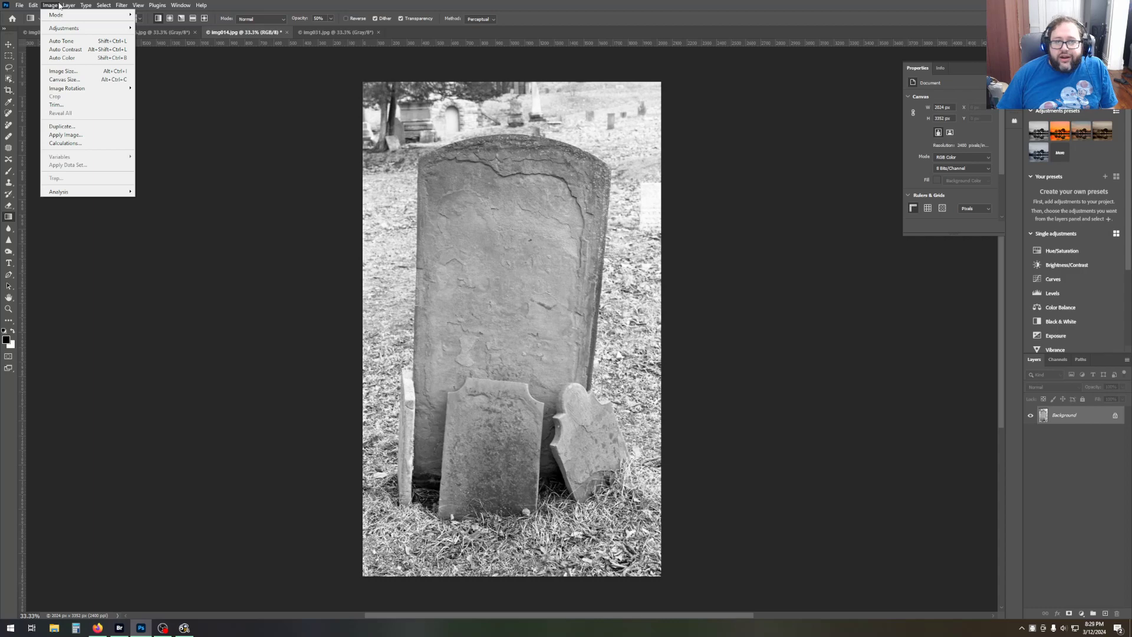
click(59, 5)
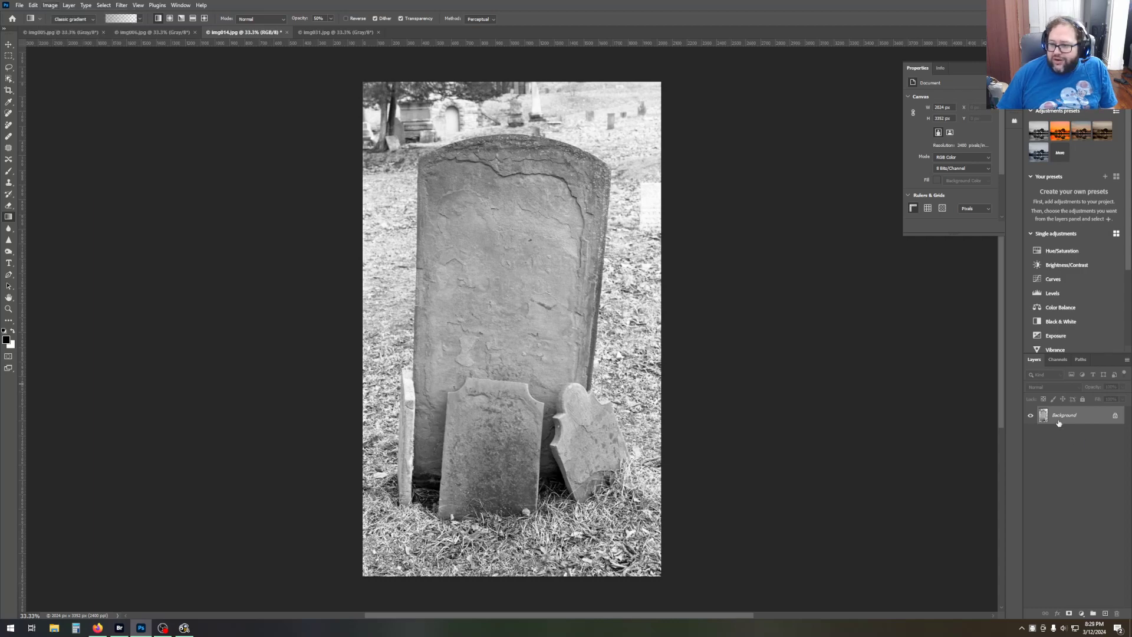
right_click(1058, 423)
click(1068, 456)
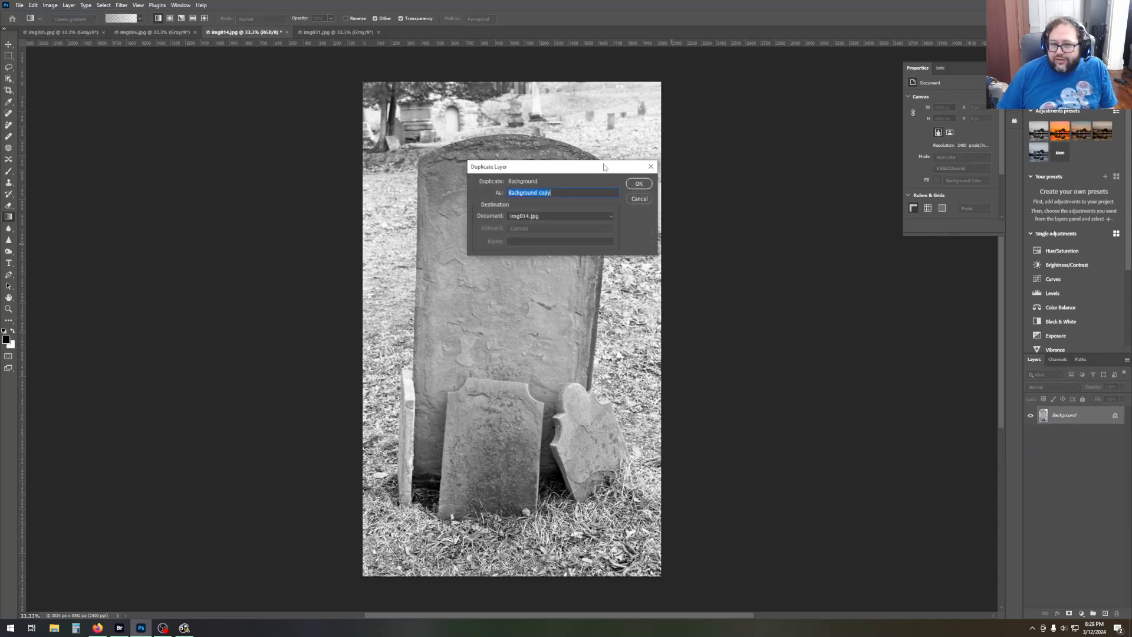
click(639, 184)
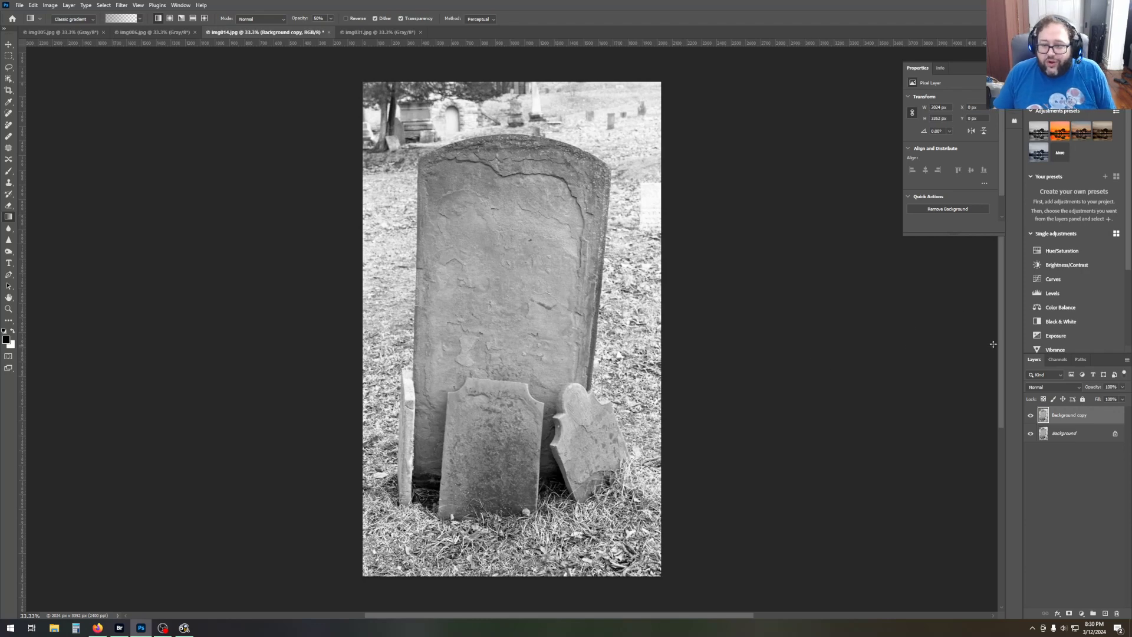
Add a Curves adjustment layer and move the curve's black point inward to input 32 to deepen the shadows.
click(1074, 279)
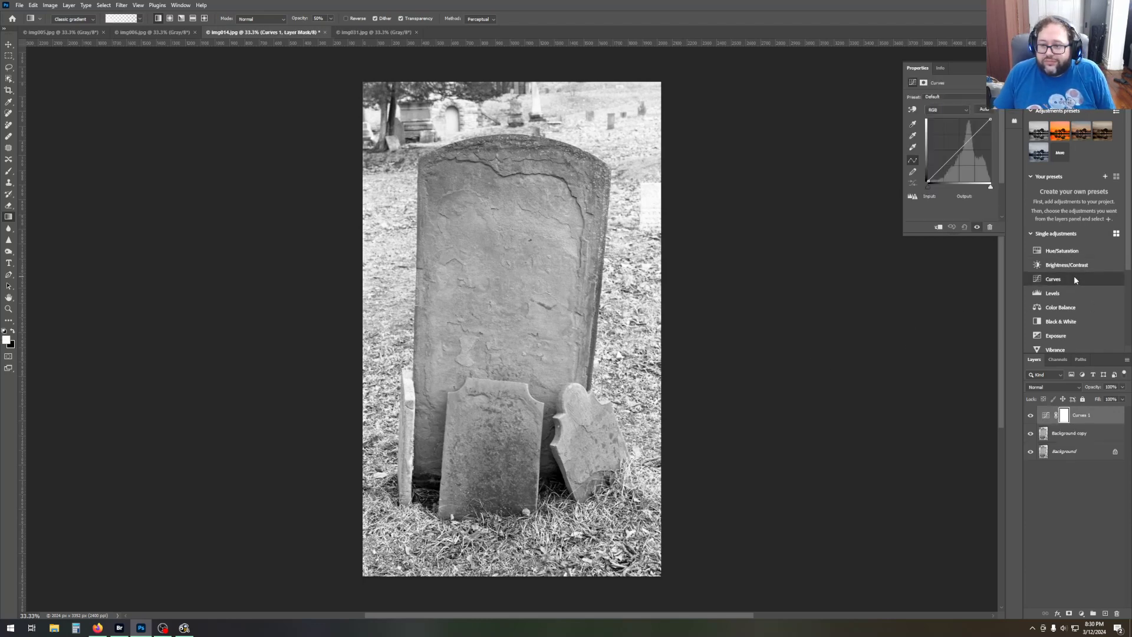
drag(928, 187, 937, 189)
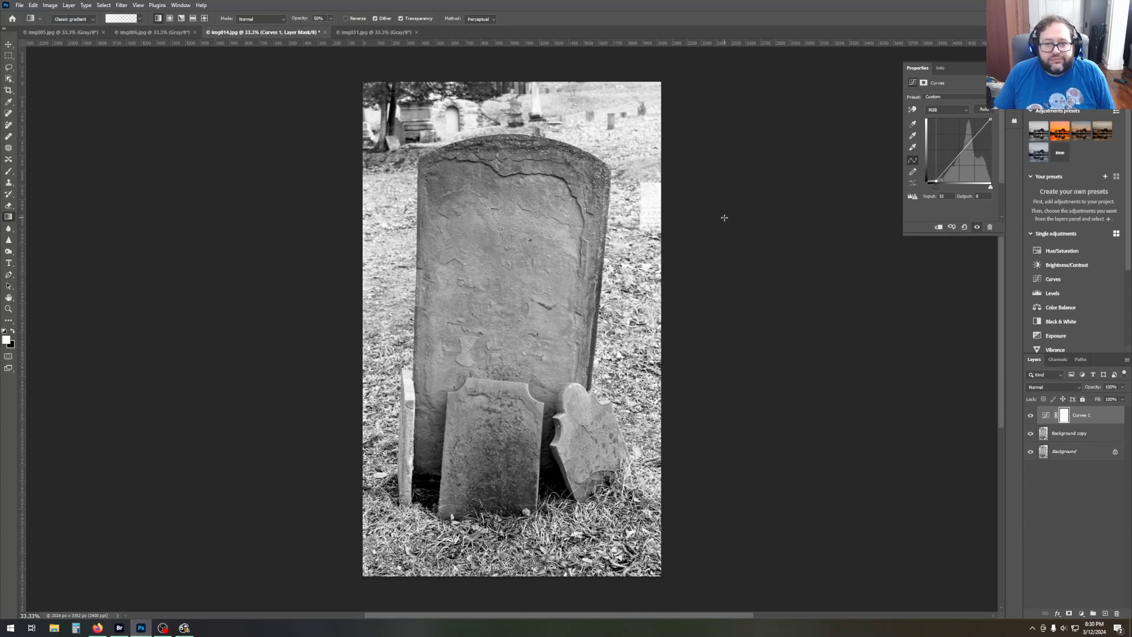
On the Background copy layer, darken the grass around the gravestones using the Burn tool with Highlights range and 22% exposure.
click(1095, 435)
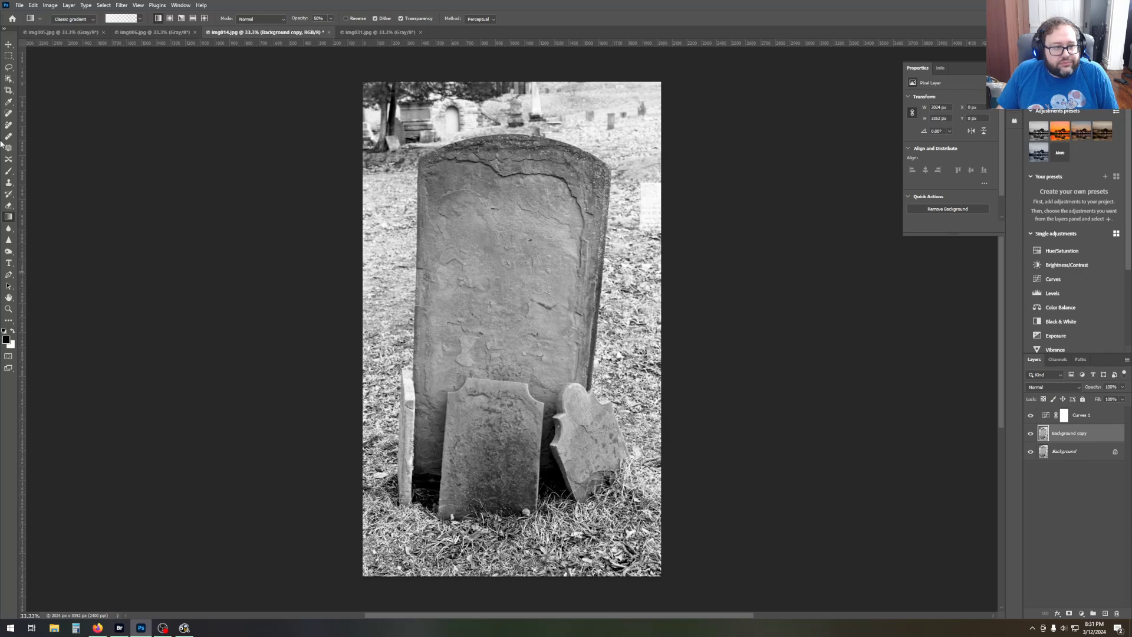
click(8, 228)
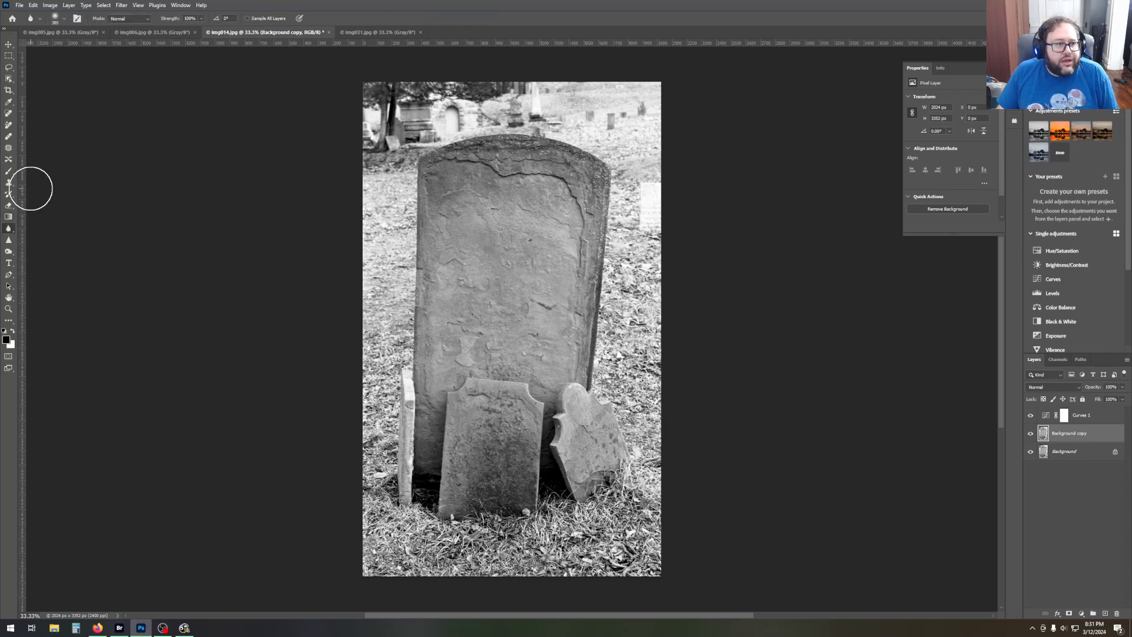
click(9, 251)
click(191, 19)
drag(193, 29, 197, 29)
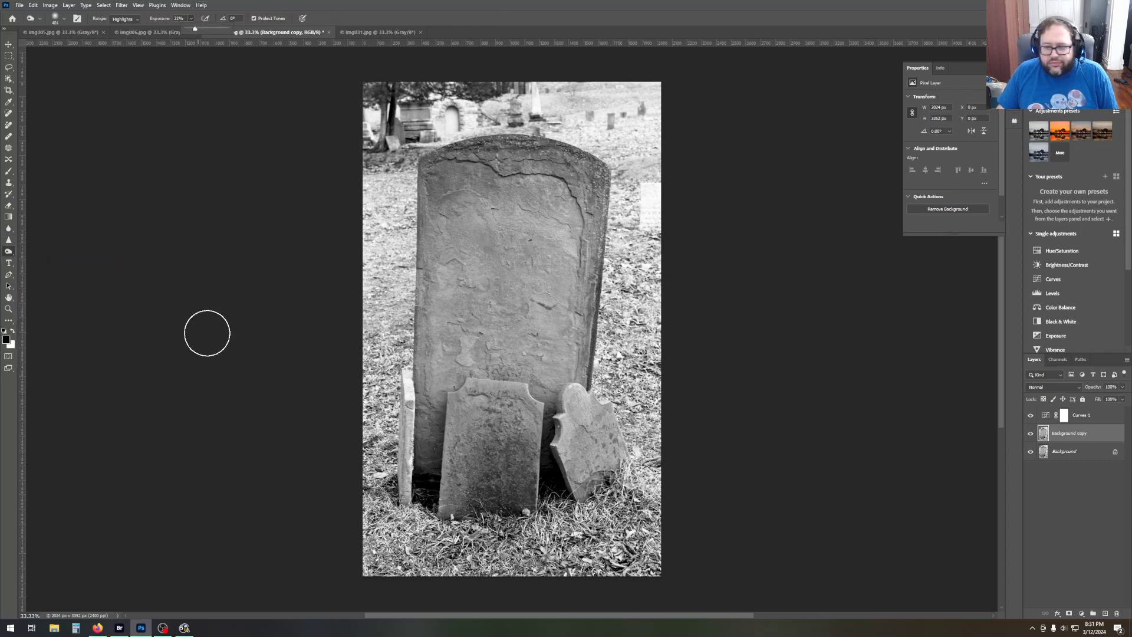
click(370, 267)
mouse_move(372, 313)
mouse_down()
mouse_move(361, 497)
mouse_move(372, 524)
mouse_move(446, 544)
mouse_move(373, 566)
mouse_move(477, 581)
mouse_move(666, 576)
mouse_move(647, 561)
mouse_move(657, 533)
mouse_move(603, 530)
mouse_move(557, 570)
mouse_move(480, 546)
mouse_move(374, 542)
mouse_move(391, 530)
mouse_move(383, 554)
mouse_move(511, 564)
mouse_move(583, 559)
mouse_move(634, 530)
mouse_move(663, 387)
mouse_move(653, 369)
mouse_move(663, 362)
mouse_move(639, 420)
mouse_move(644, 493)
mouse_move(643, 318)
mouse_move(625, 323)
mouse_move(605, 373)
mouse_move(636, 295)
mouse_move(649, 301)
mouse_move(650, 291)
mouse_move(626, 304)
mouse_move(620, 339)
mouse_up()
mouse_move(374, 248)
mouse_down()
mouse_move(373, 331)
mouse_move(395, 309)
mouse_move(392, 354)
mouse_move(398, 344)
mouse_move(380, 357)
mouse_move(368, 548)
mouse_move(681, 574)
mouse_up()
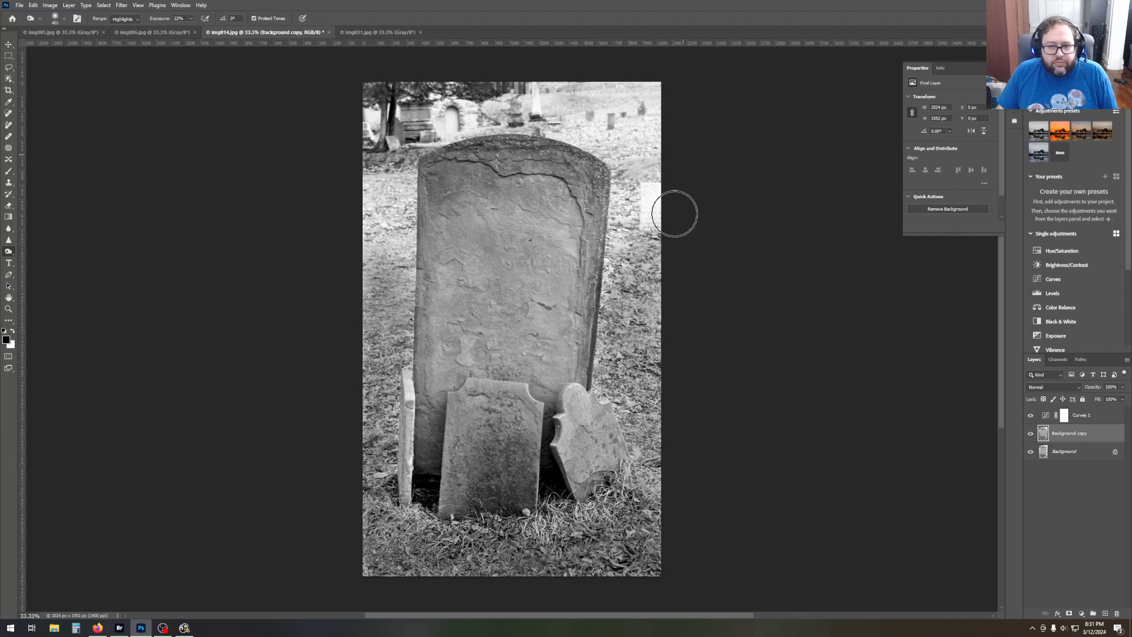
Burn the bright background along the image's upper edge and the grass beside both sides of the large gravestone.
drag(648, 88, 404, 90)
mouse_move(649, 132)
mouse_down()
mouse_move(655, 234)
mouse_move(618, 117)
mouse_move(630, 260)
mouse_move(621, 195)
mouse_up()
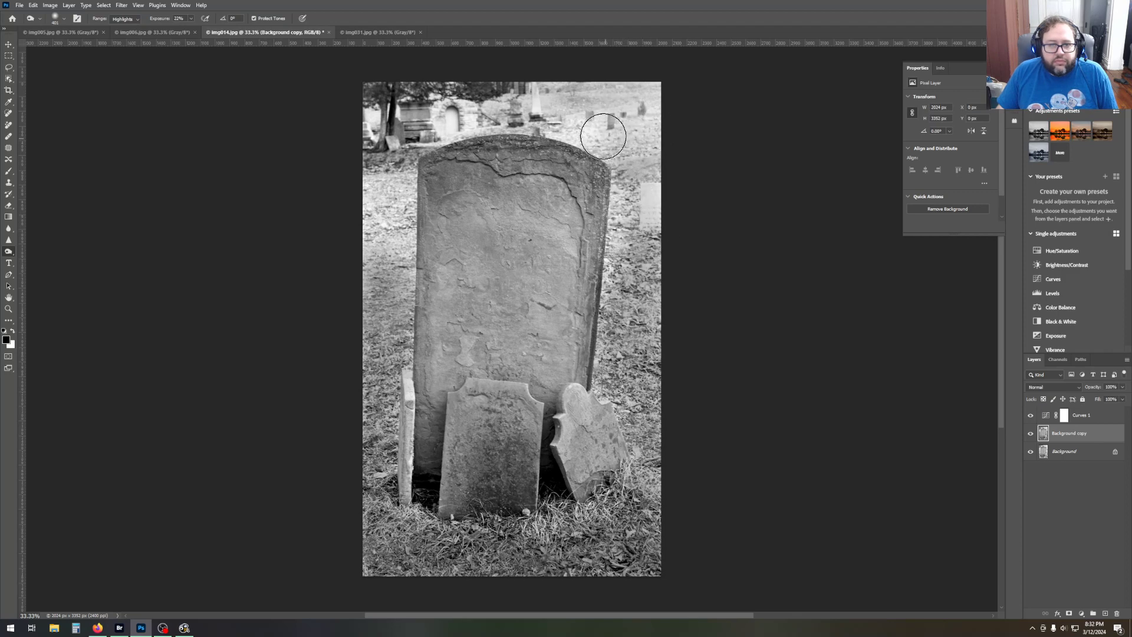
mouse_move(547, 112)
mouse_down()
mouse_move(374, 94)
mouse_move(354, 295)
mouse_move(401, 136)
mouse_move(389, 283)
mouse_move(398, 236)
mouse_move(398, 267)
mouse_move(356, 359)
mouse_up()
drag(608, 236, 592, 377)
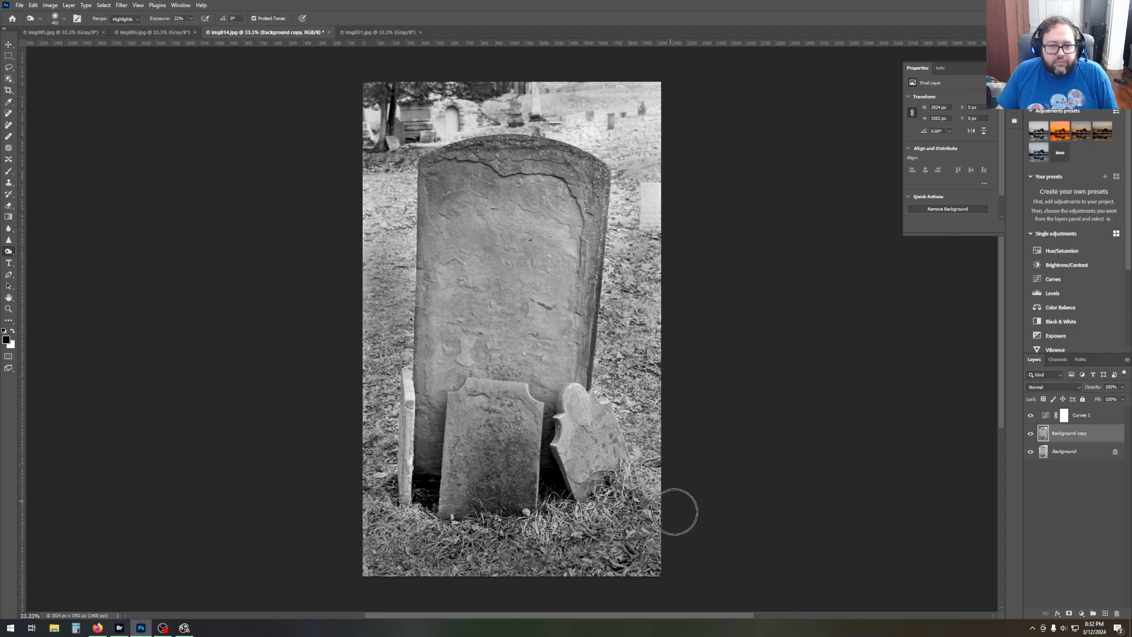
drag(419, 211, 396, 378)
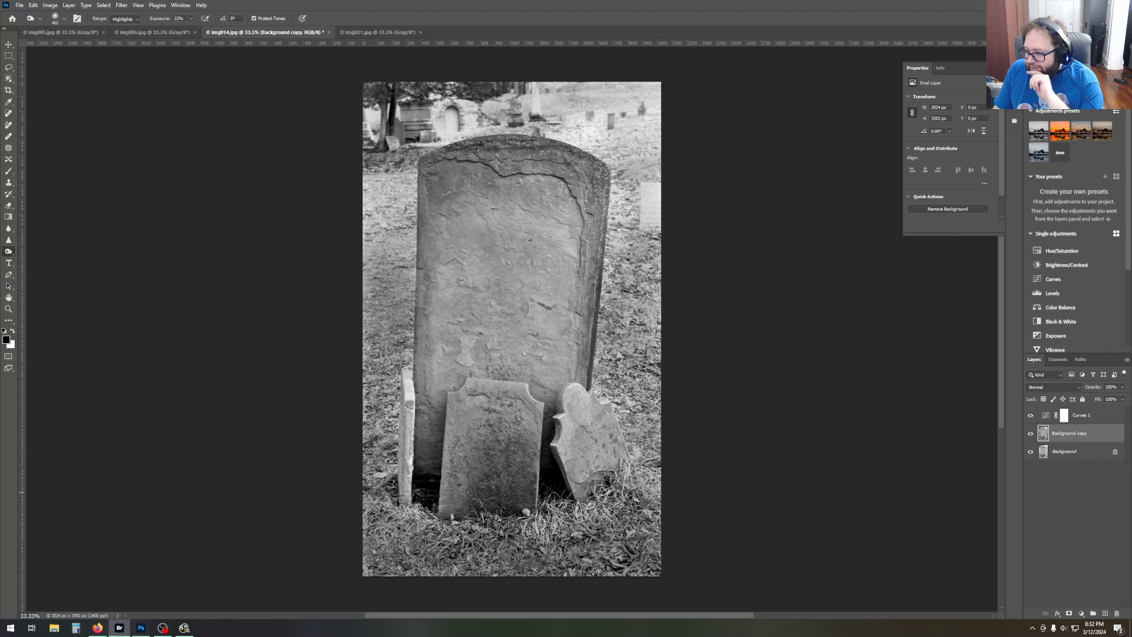
Close the mausoleum photos img009.jpg and img011.jpg, and select the Curves 1 layer in img014.jpg.
key(alt+Tab)
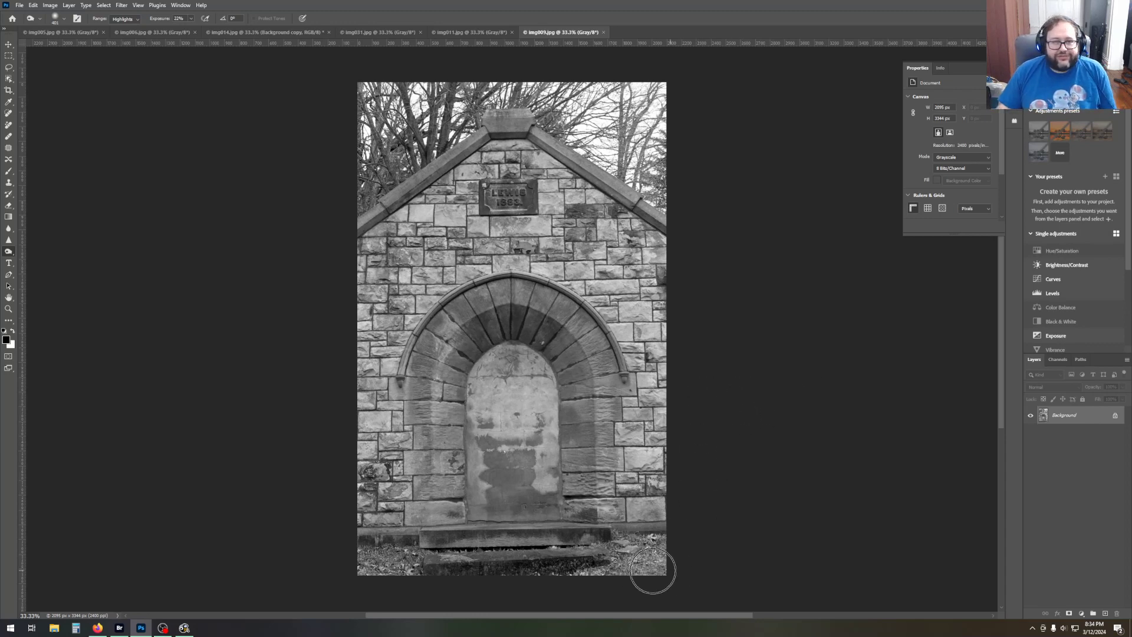
click(604, 33)
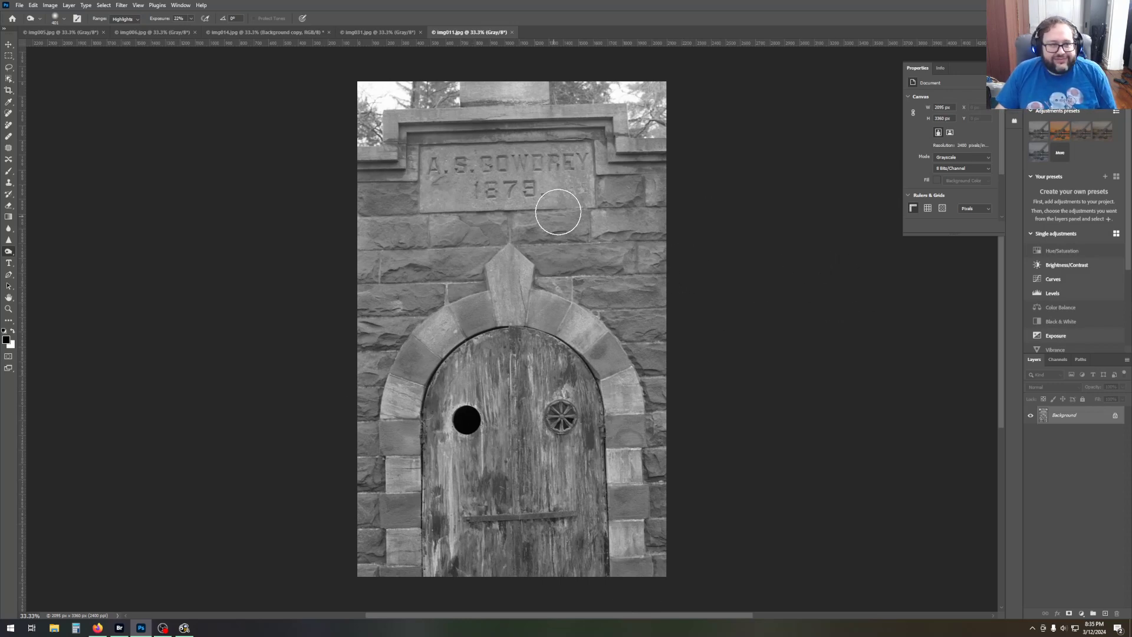
click(512, 32)
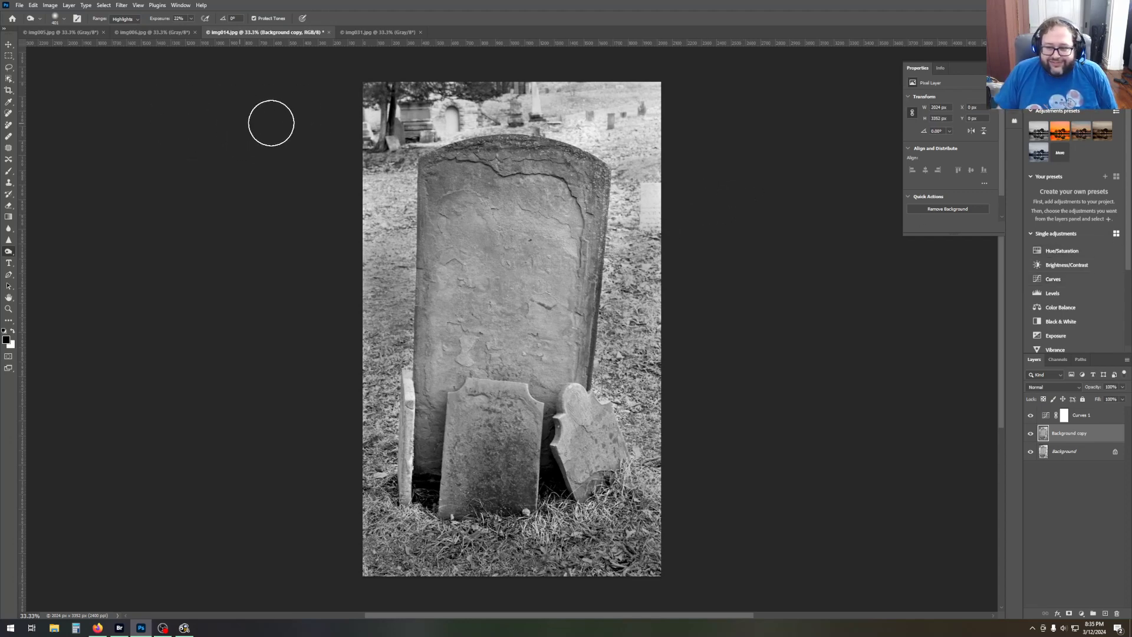
click(1092, 416)
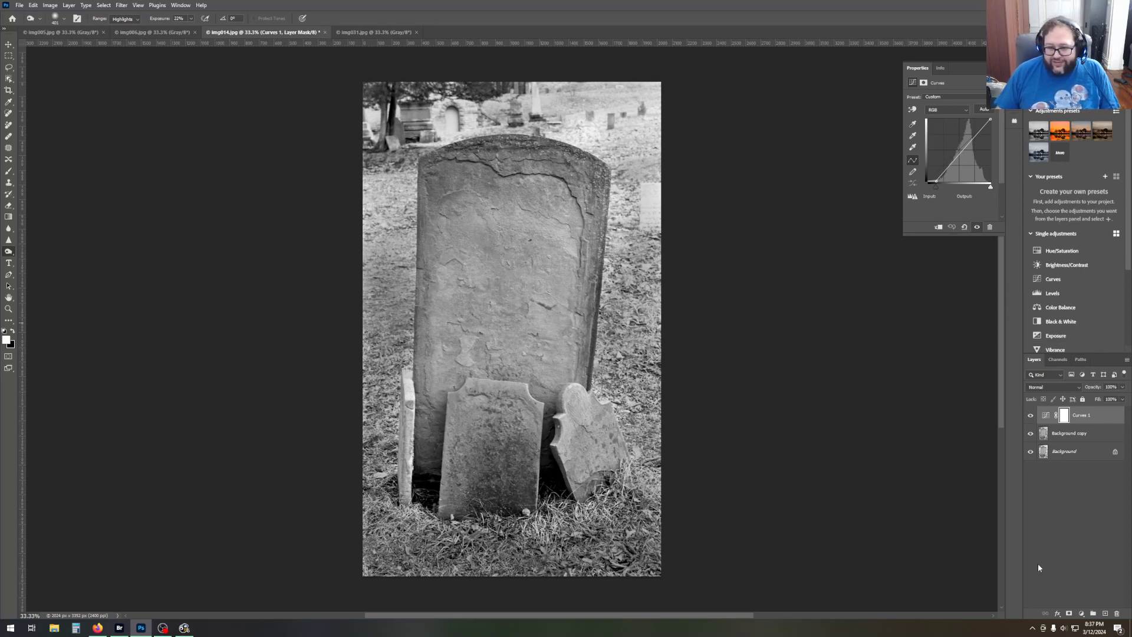
Zoom in on the urn carving and inscription of the skull-and-crossbones gravestone in img_034.jpg to examine them.
key(alt+Tab)
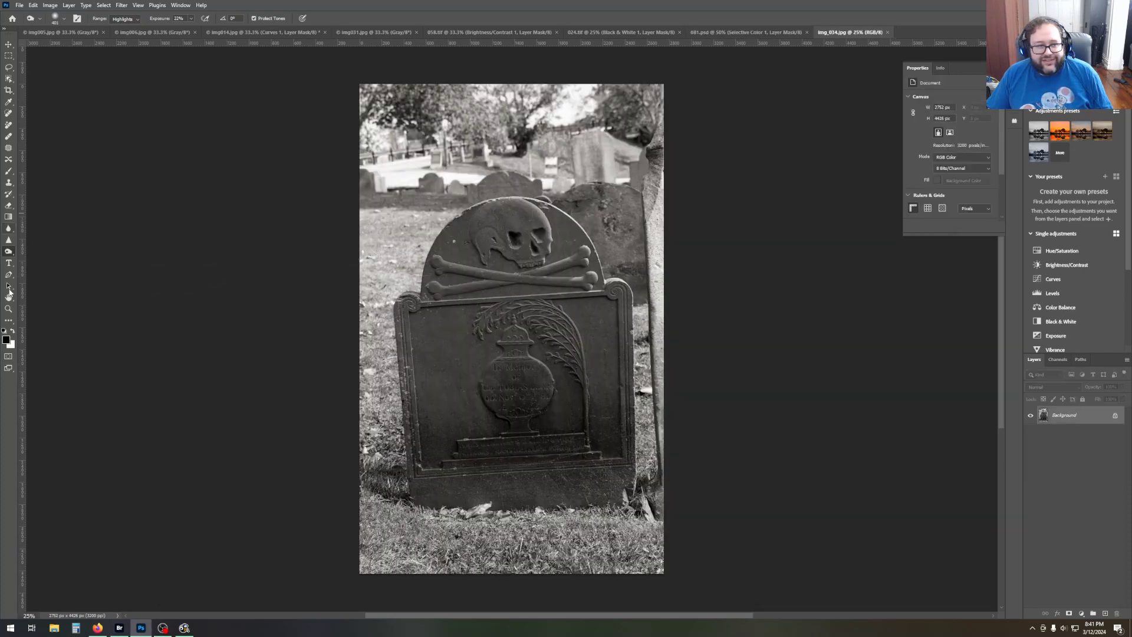
click(9, 308)
click(506, 305)
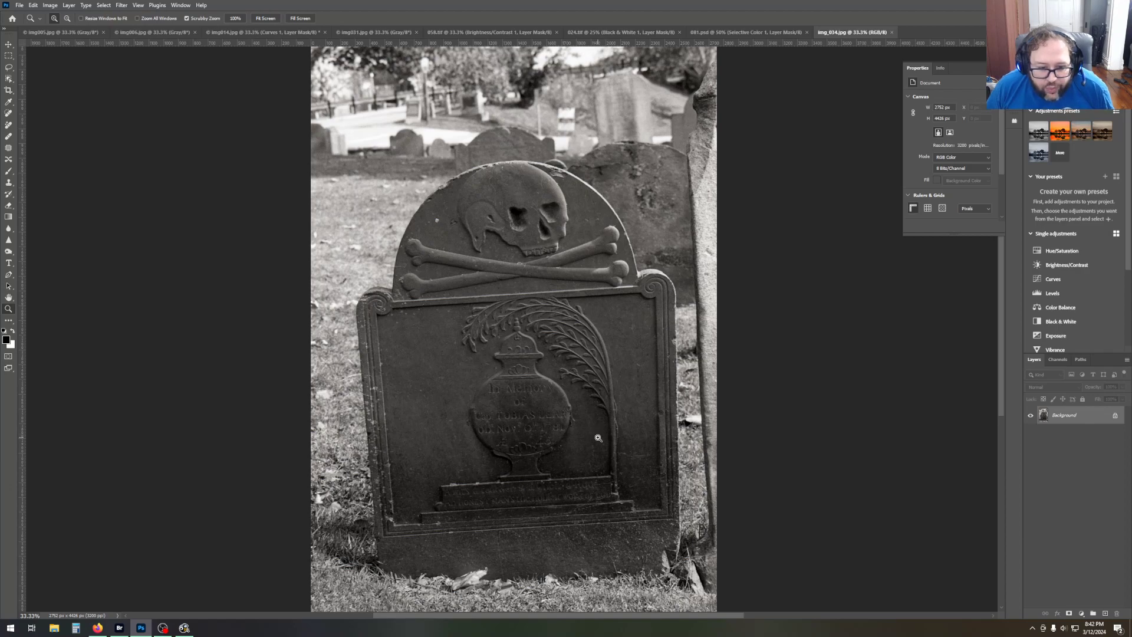
click(525, 512)
click(525, 515)
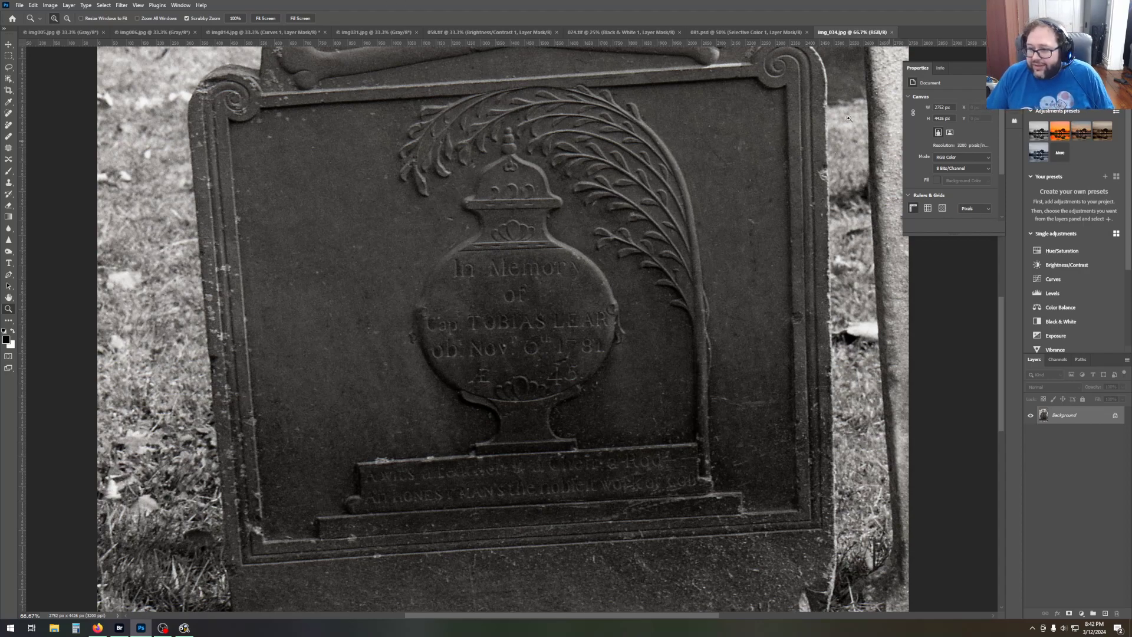
Close img_034.jpg and the three other example gravestone images, returning to img014.jpg.
click(893, 33)
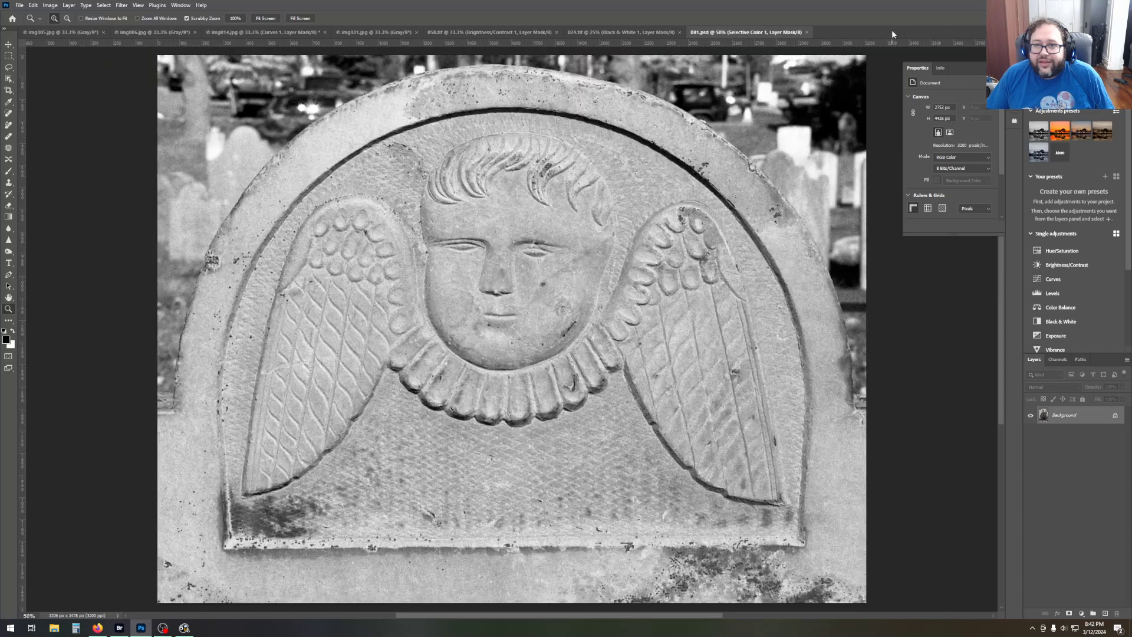
click(806, 32)
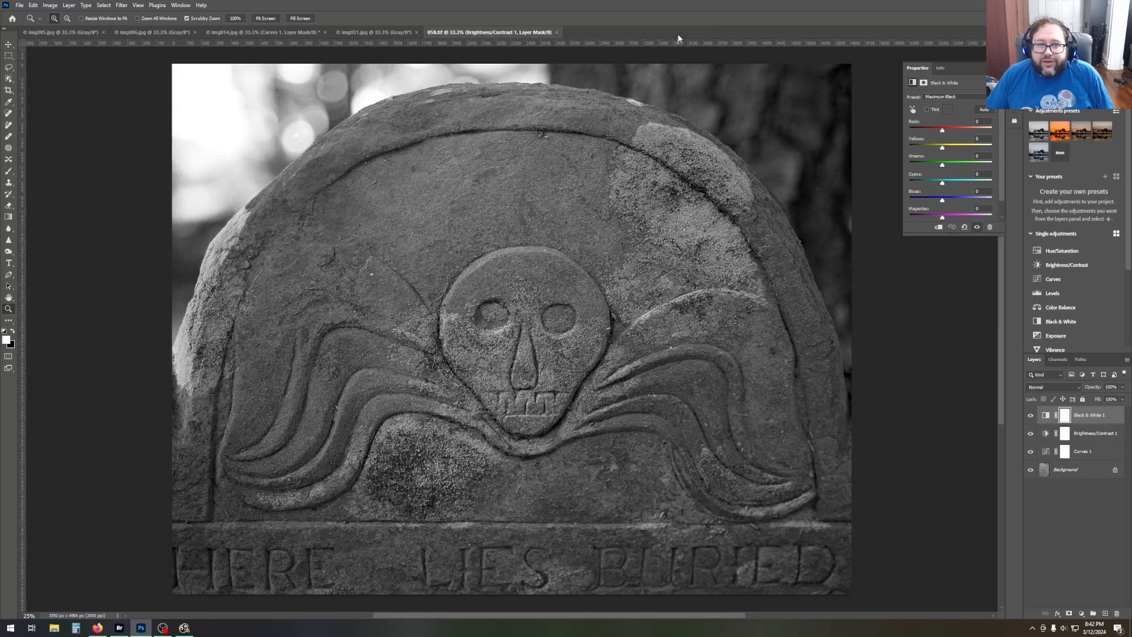
click(679, 32)
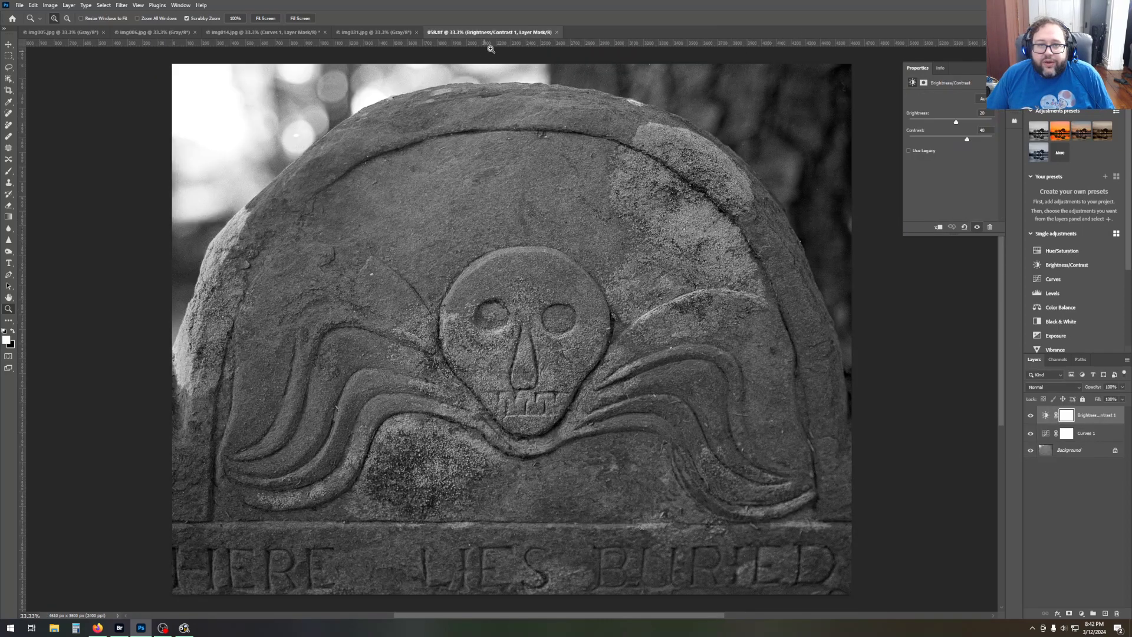
click(556, 32)
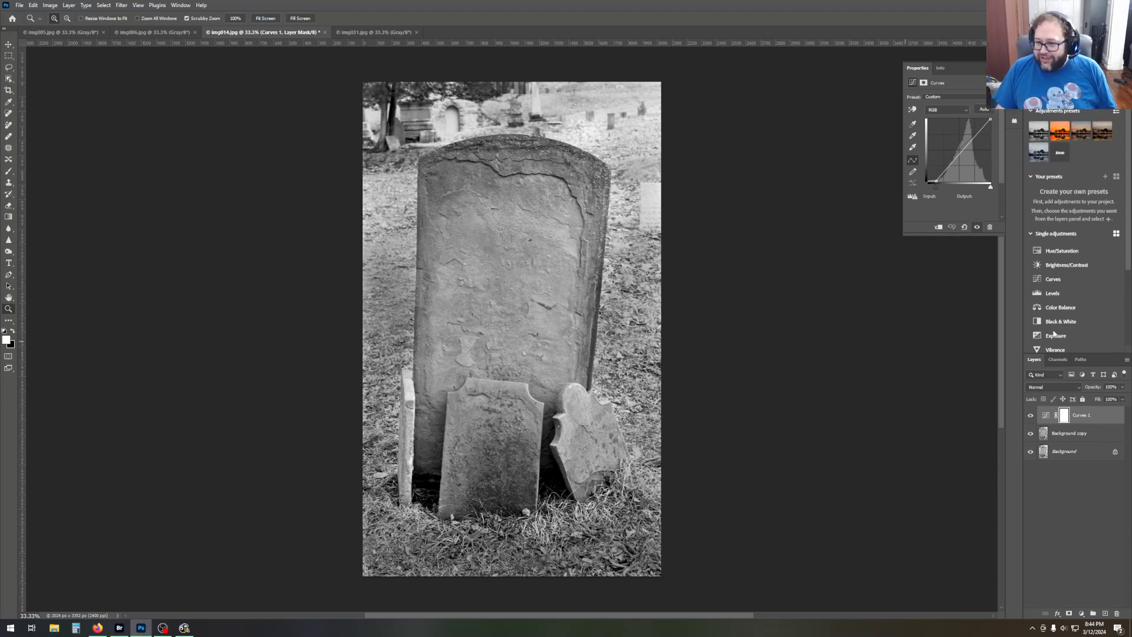
Add a Brightness/Contrast adjustment layer above the Curves layer and set its contrast to 37.
click(1080, 268)
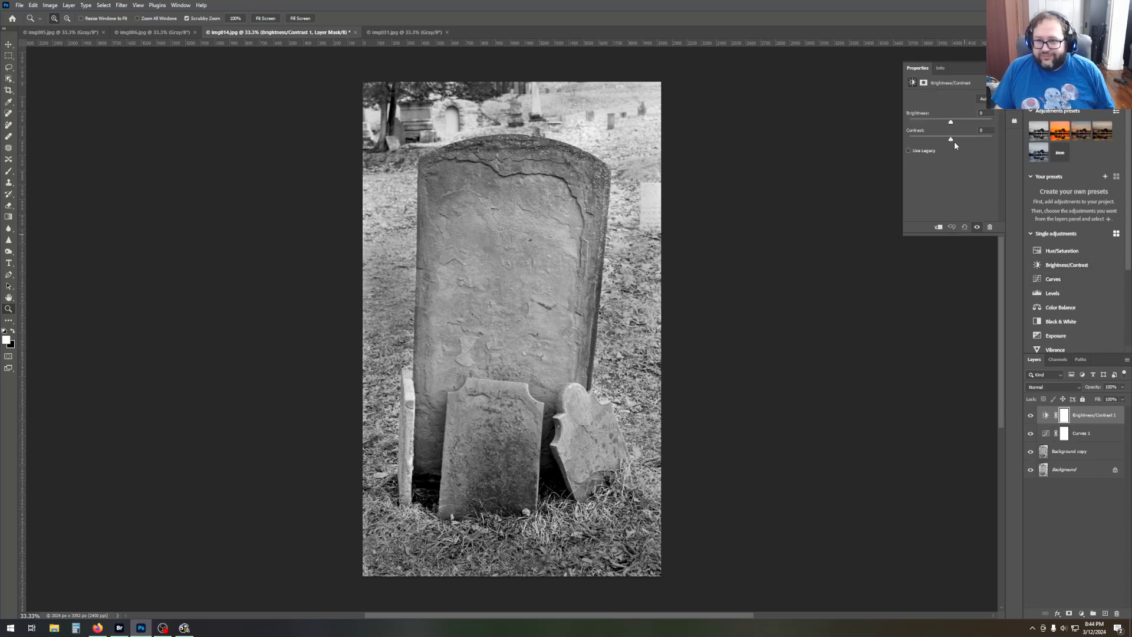
drag(952, 142, 967, 144)
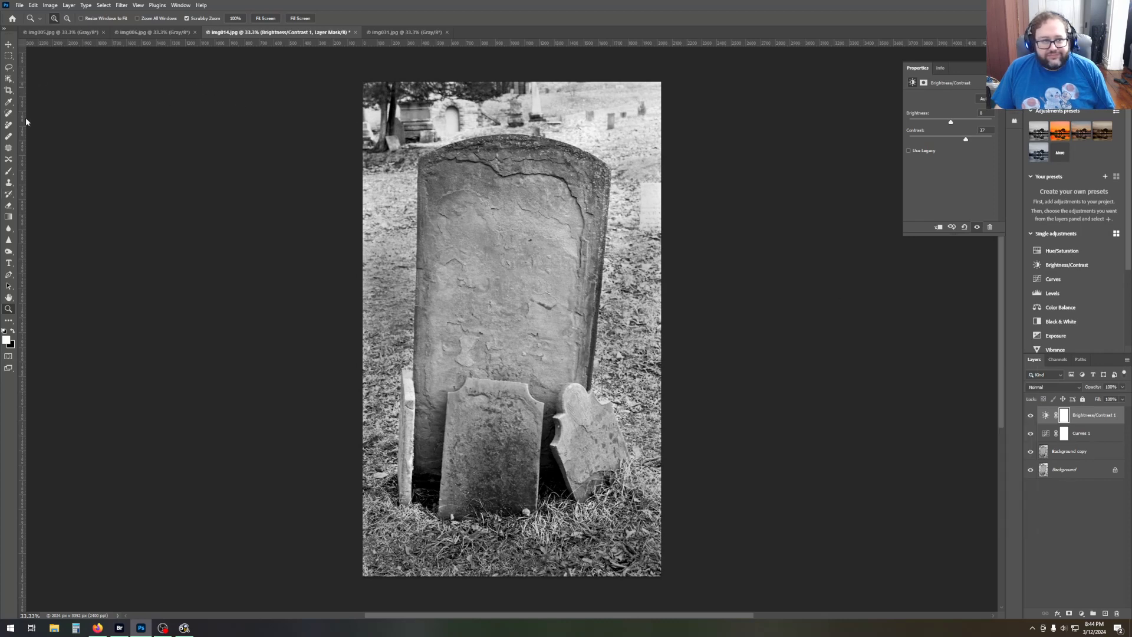
Darken all four corners of the Background copy layer with short black-to-transparent gradients running inward.
click(9, 217)
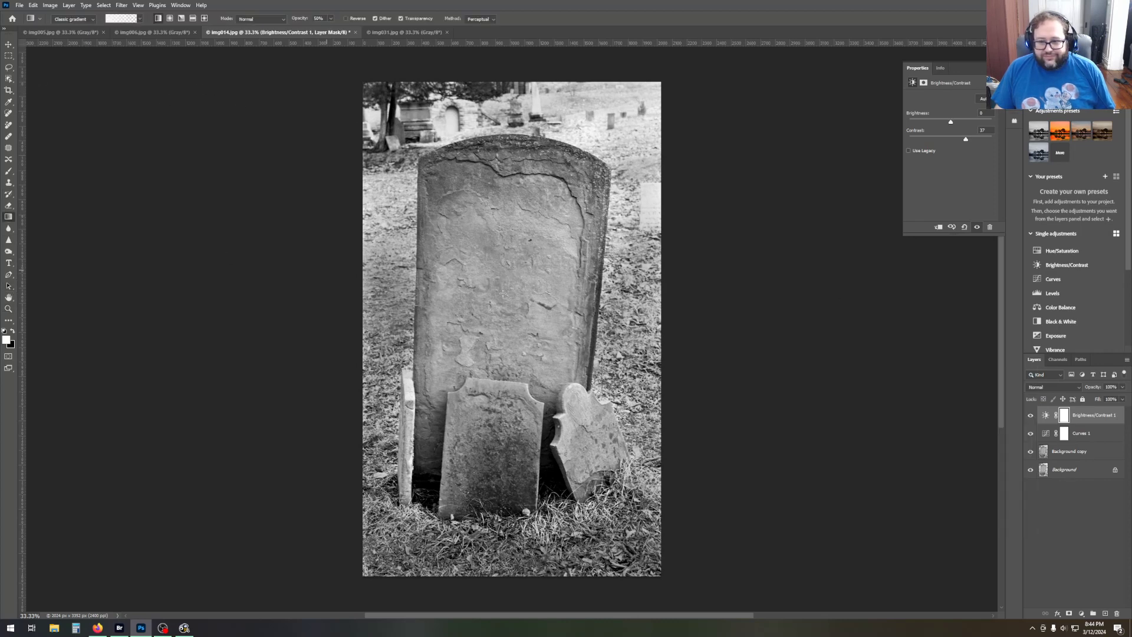
click(1079, 454)
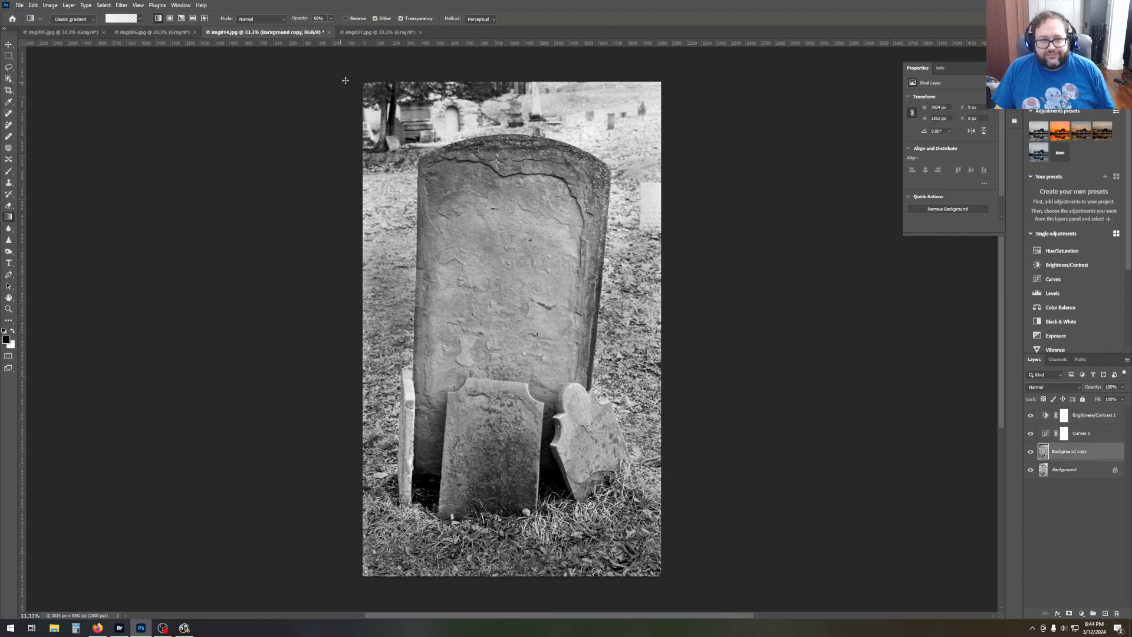
drag(356, 78, 472, 180)
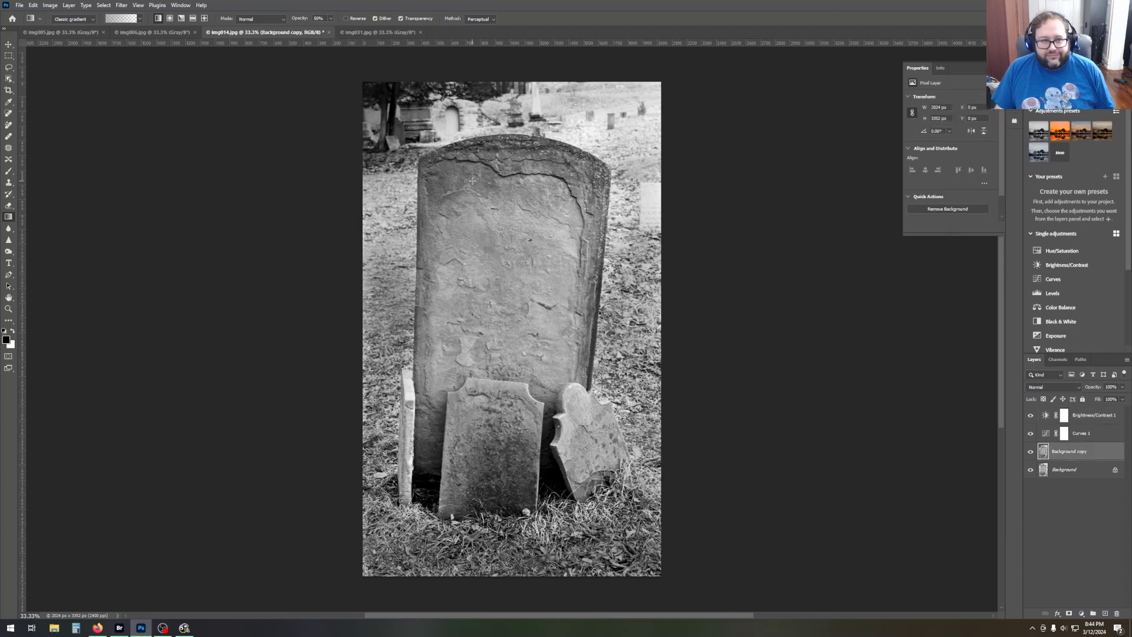
drag(349, 585, 476, 455)
drag(669, 70, 570, 169)
drag(673, 586, 579, 496)
Extend the vignette with inward dark gradients from the photo's left, right and upper edges on Background copy.
drag(322, 300, 459, 299)
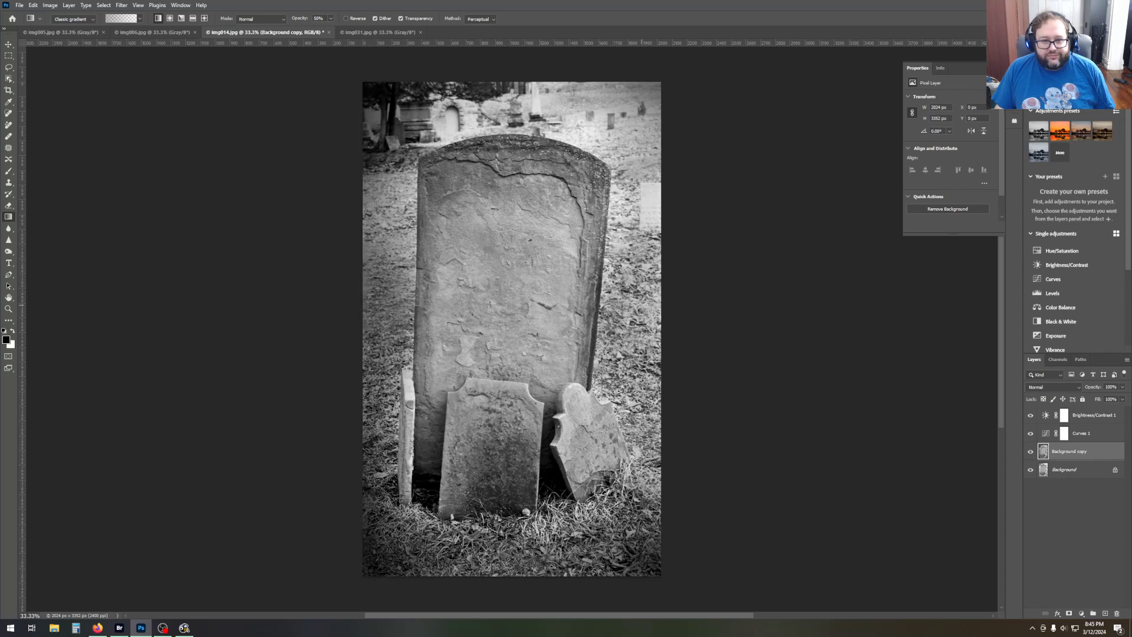
drag(687, 302, 582, 303)
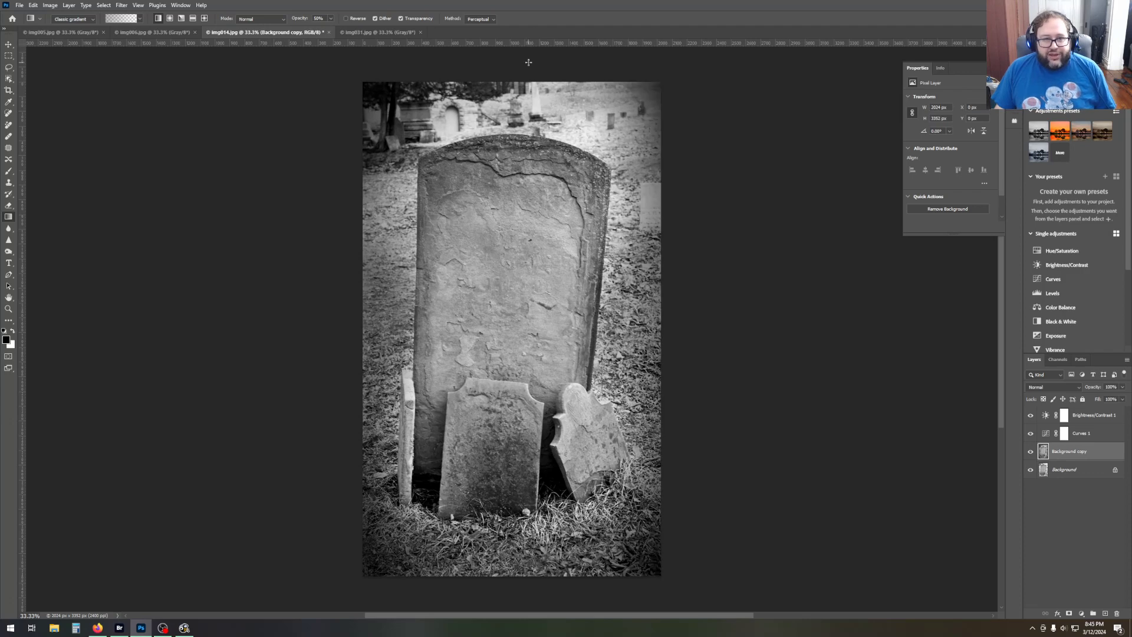
drag(504, 69, 503, 145)
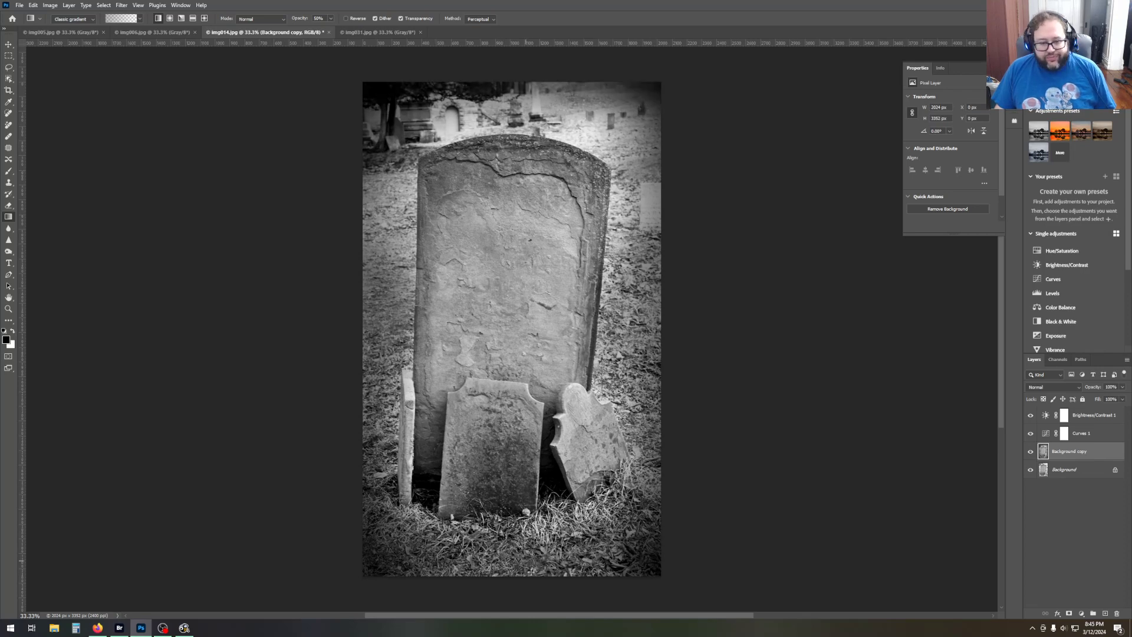
Darken the photo's lower edge with an inward gradient, and burn the highlights in the grass around the base of the small broken stone.
drag(521, 591, 521, 527)
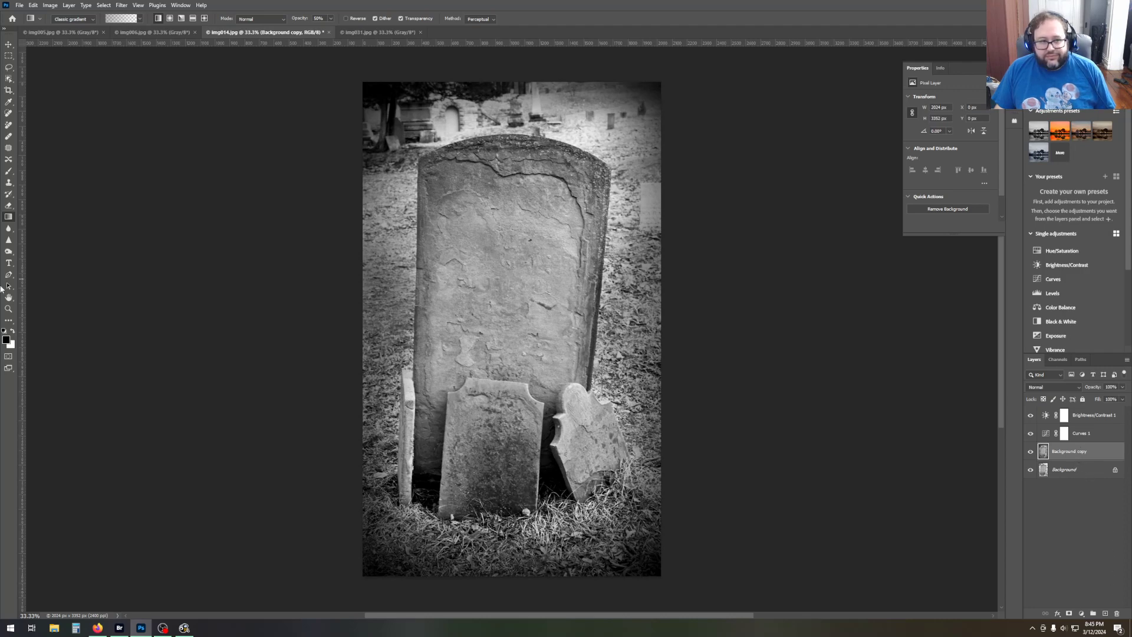
click(8, 252)
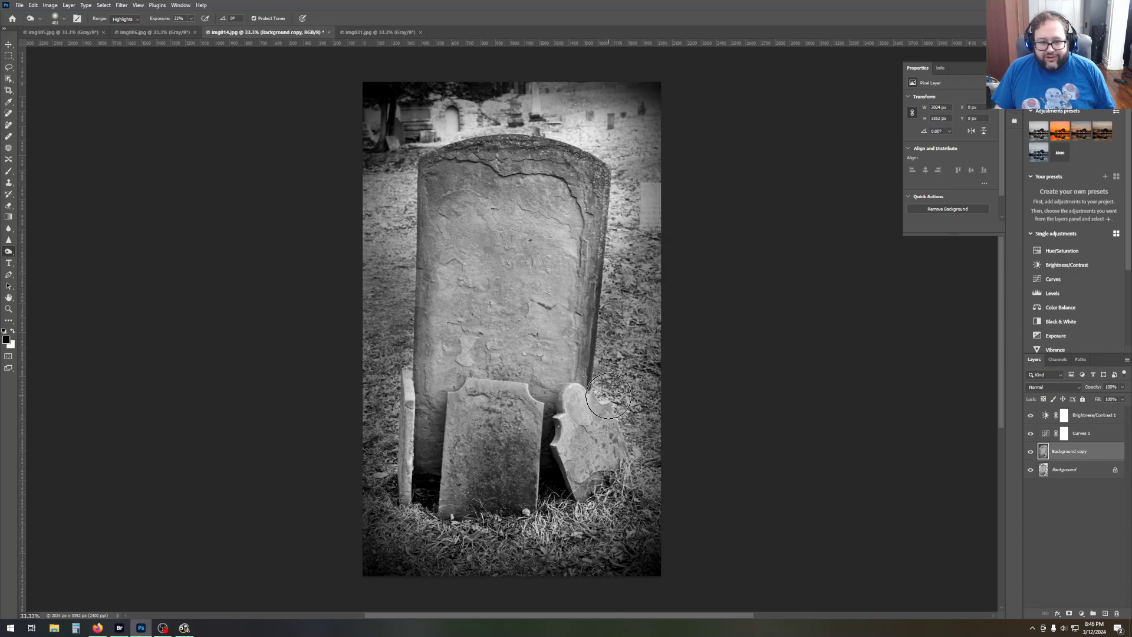
mouse_move(614, 485)
mouse_down()
mouse_move(546, 521)
mouse_move(444, 527)
mouse_move(402, 517)
mouse_move(593, 522)
mouse_up()
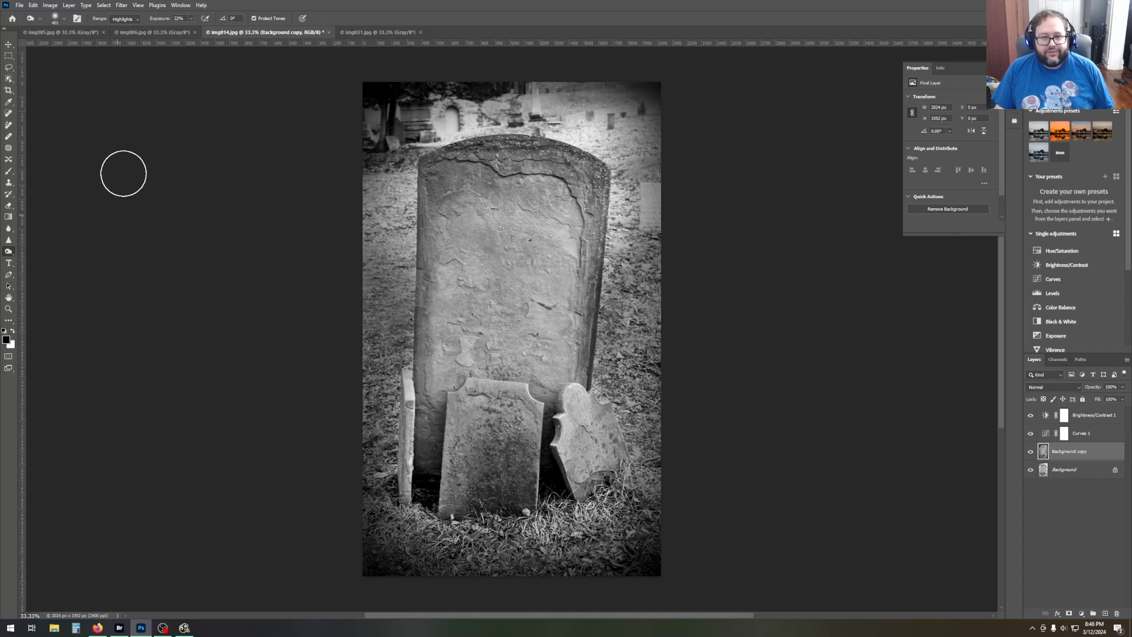
Compare the edited gravestone photo with the original by temporarily hiding all layers above Background.
drag(1031, 451, 1036, 411)
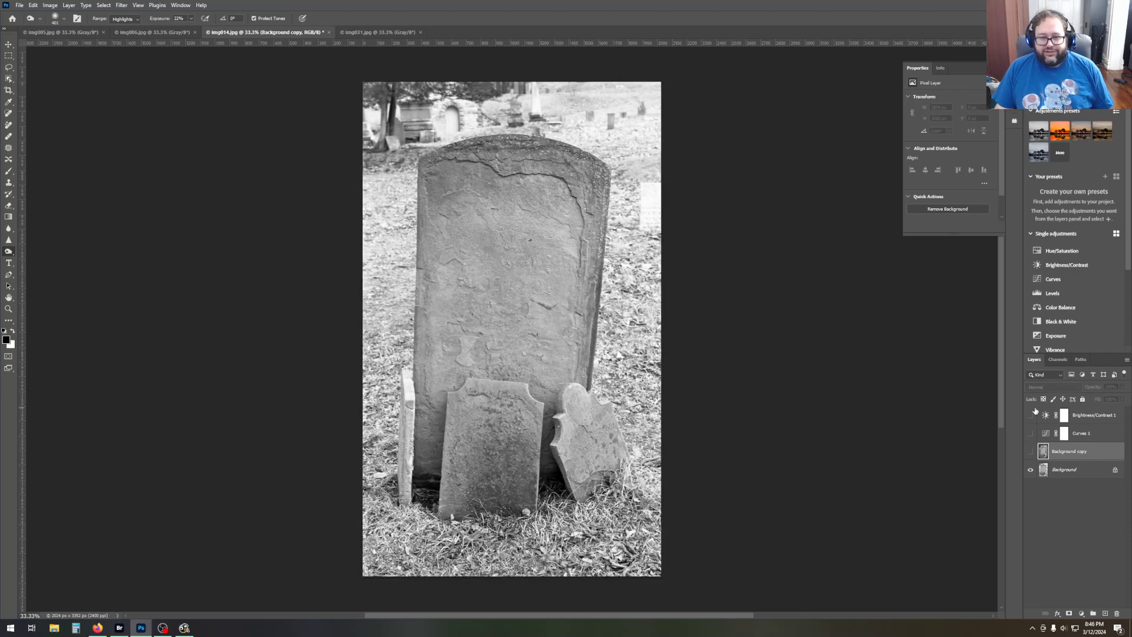
drag(1031, 452, 1031, 419)
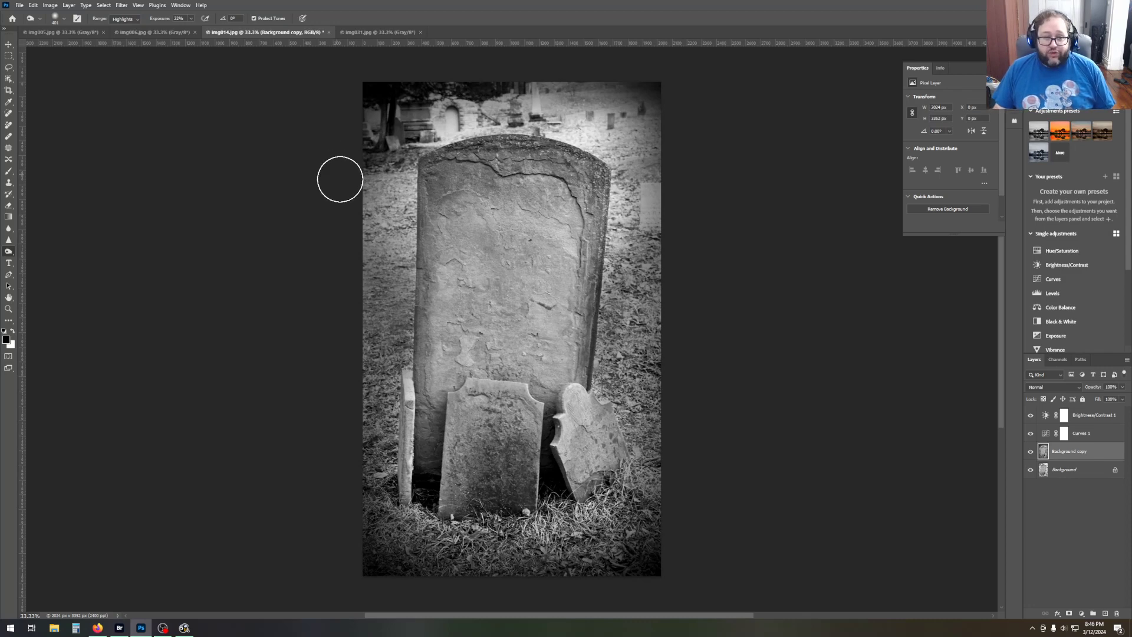
Save the edited gravestone image in Photoshop format as 014.psd in the JPEG folder.
click(20, 4)
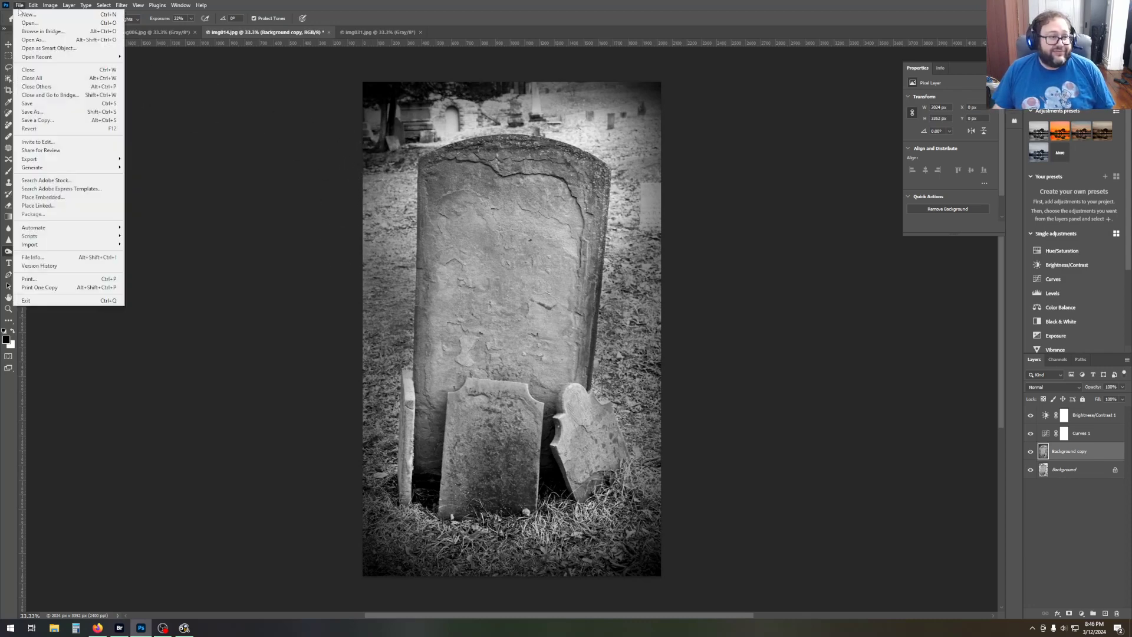
click(69, 119)
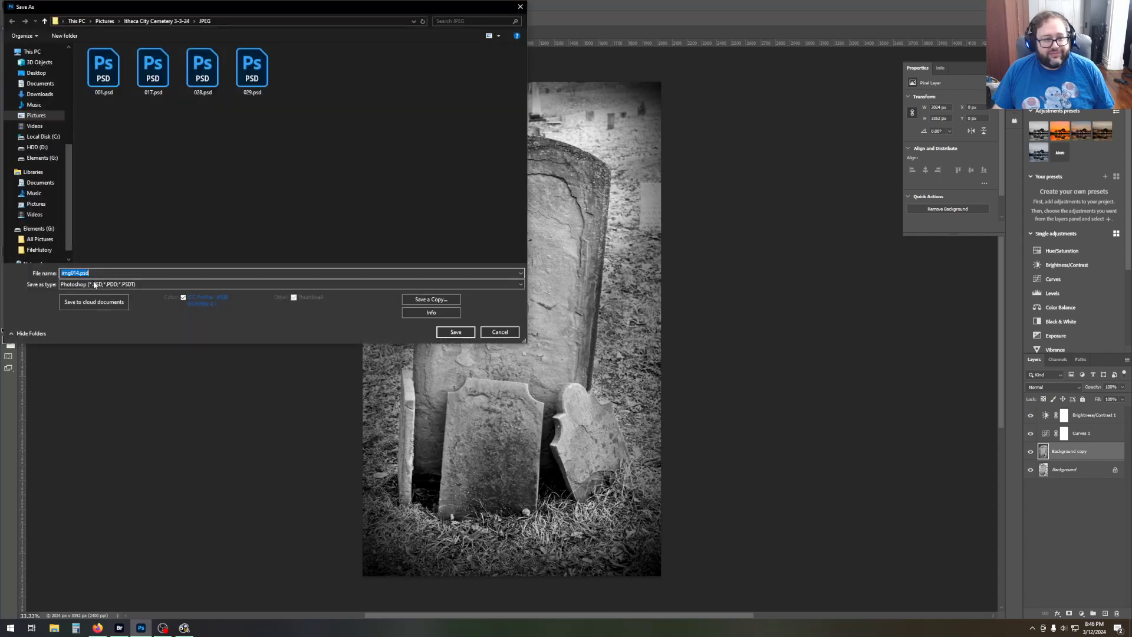
drag(72, 273, 61, 273)
key(BackSpace)
key(Return)
key(Return)
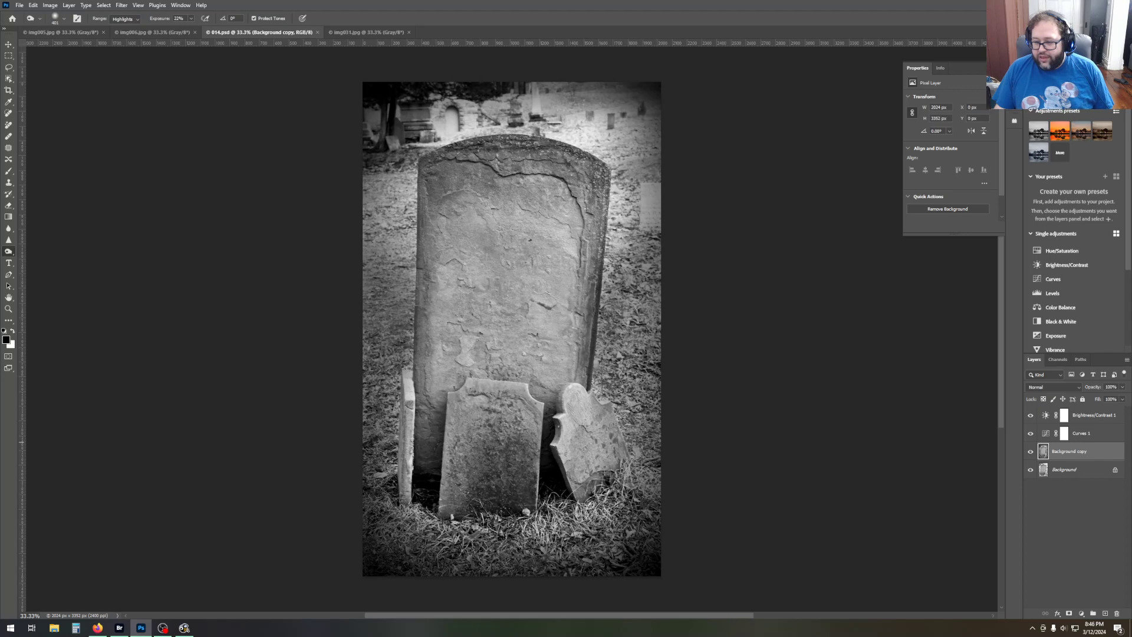
click(54, 629)
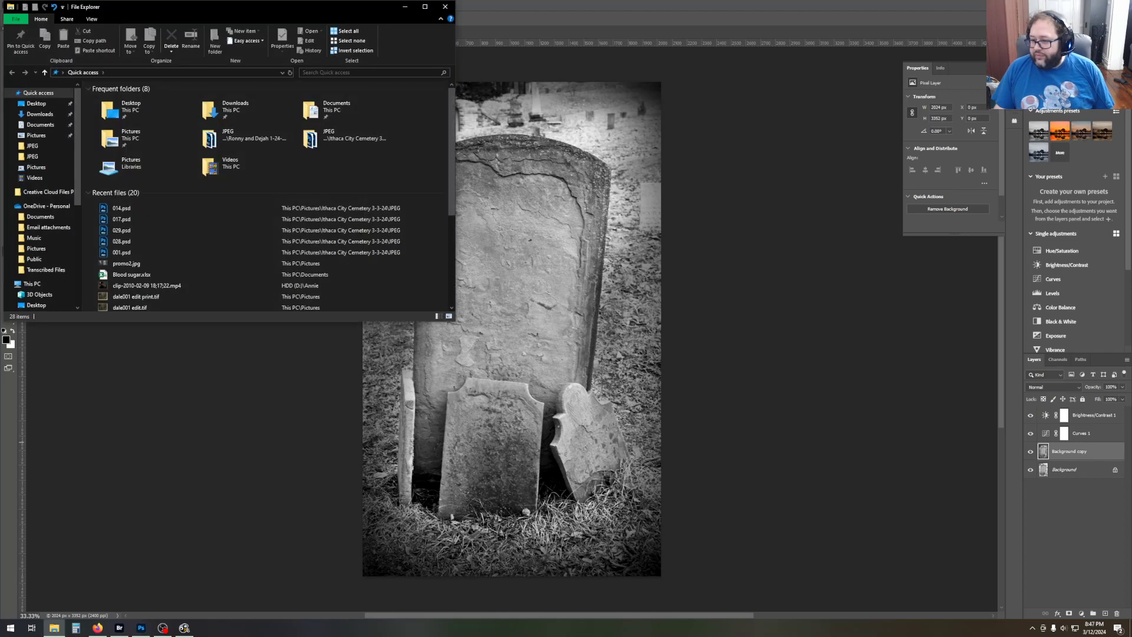
click(55, 628)
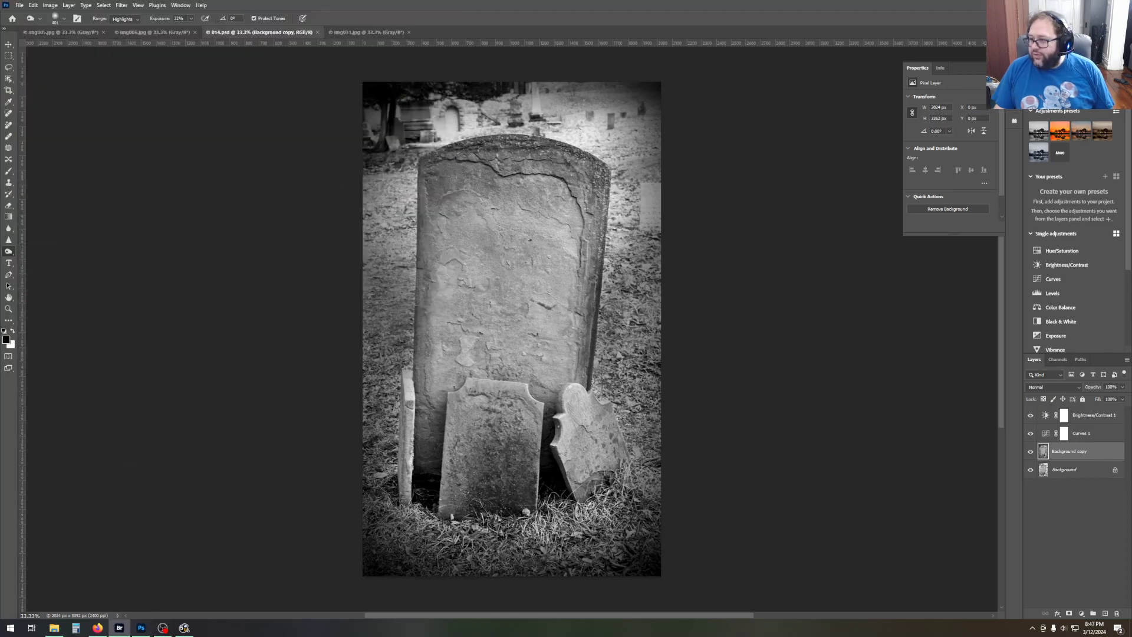
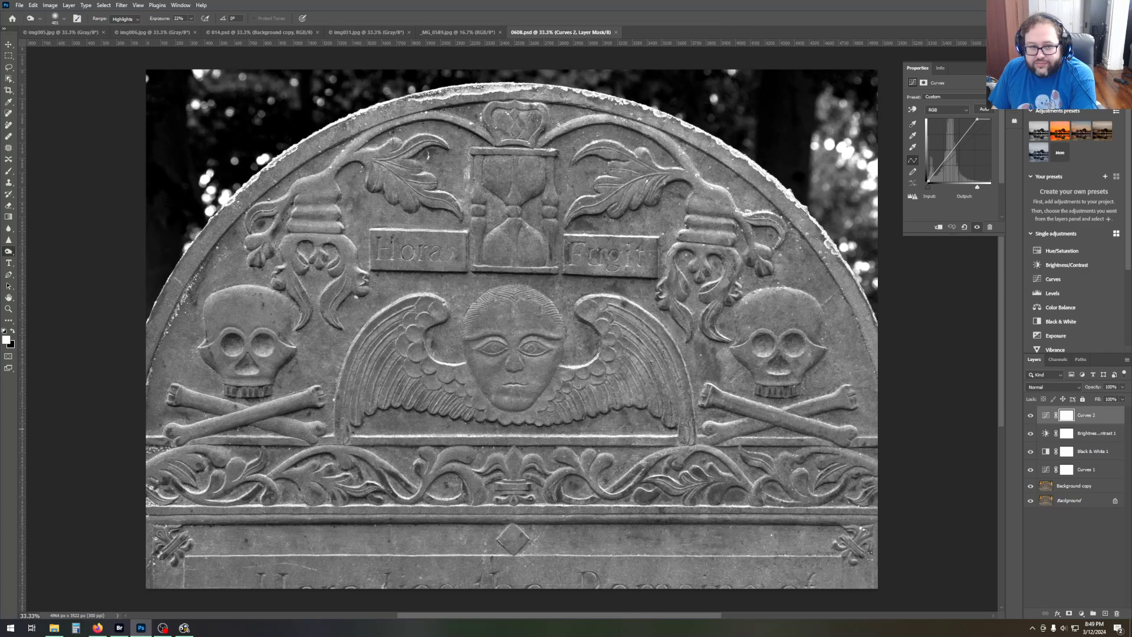
Close 0608.psd, the other example gravestone document and 014.psd.
click(615, 32)
click(501, 33)
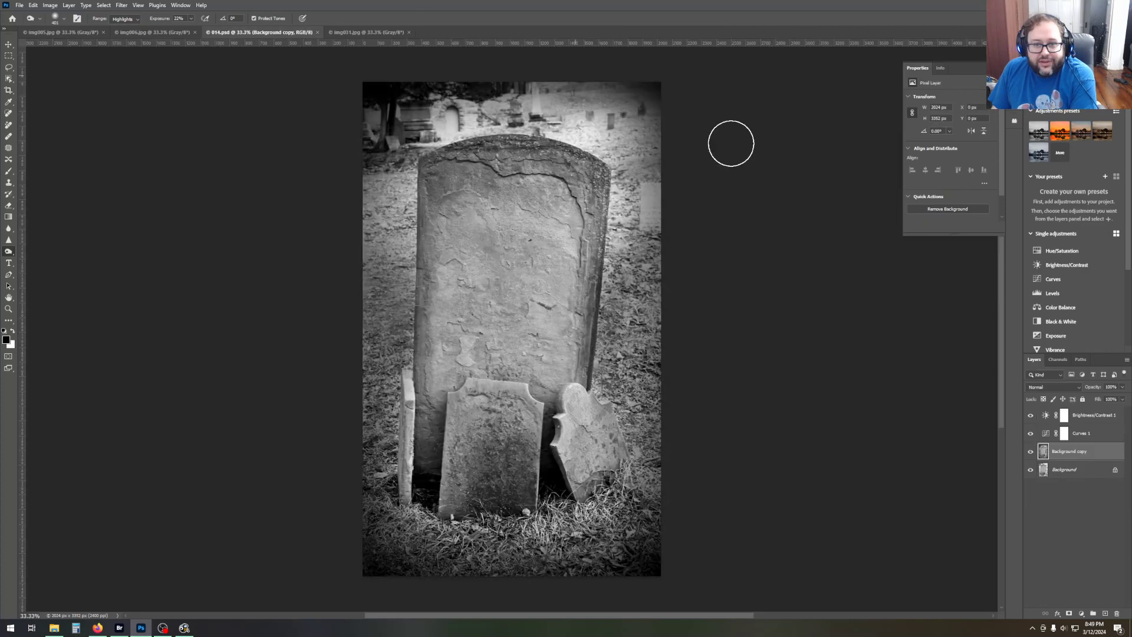
click(317, 33)
Look through the open cemetery photos, settle on the tree-lined path image img006.jpg, and convert it to RGB Color mode.
click(165, 34)
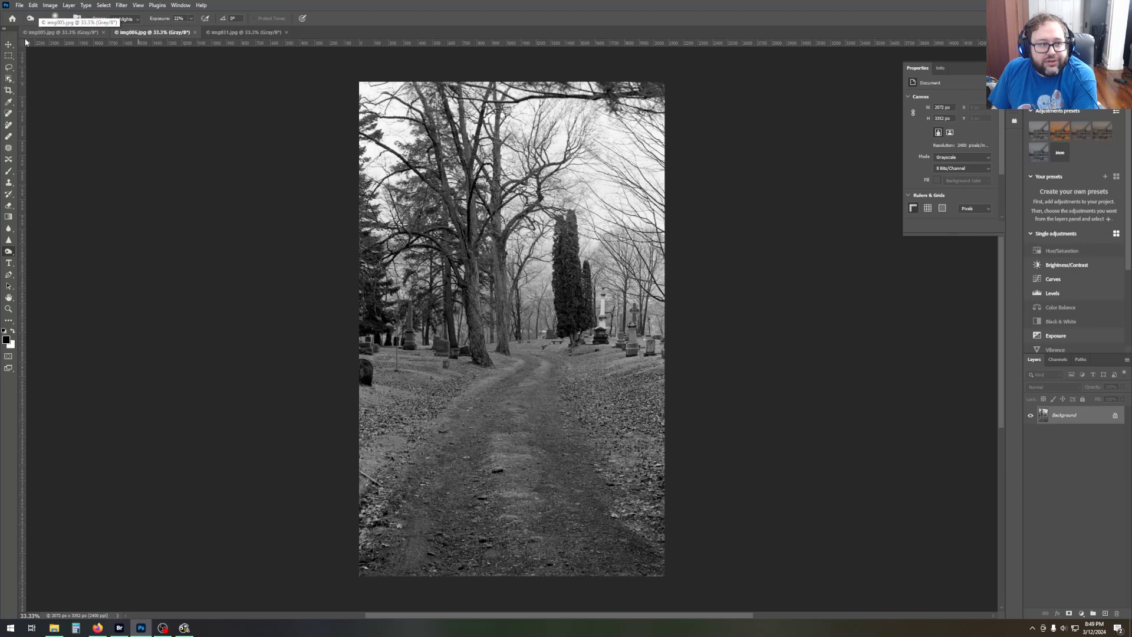
click(40, 33)
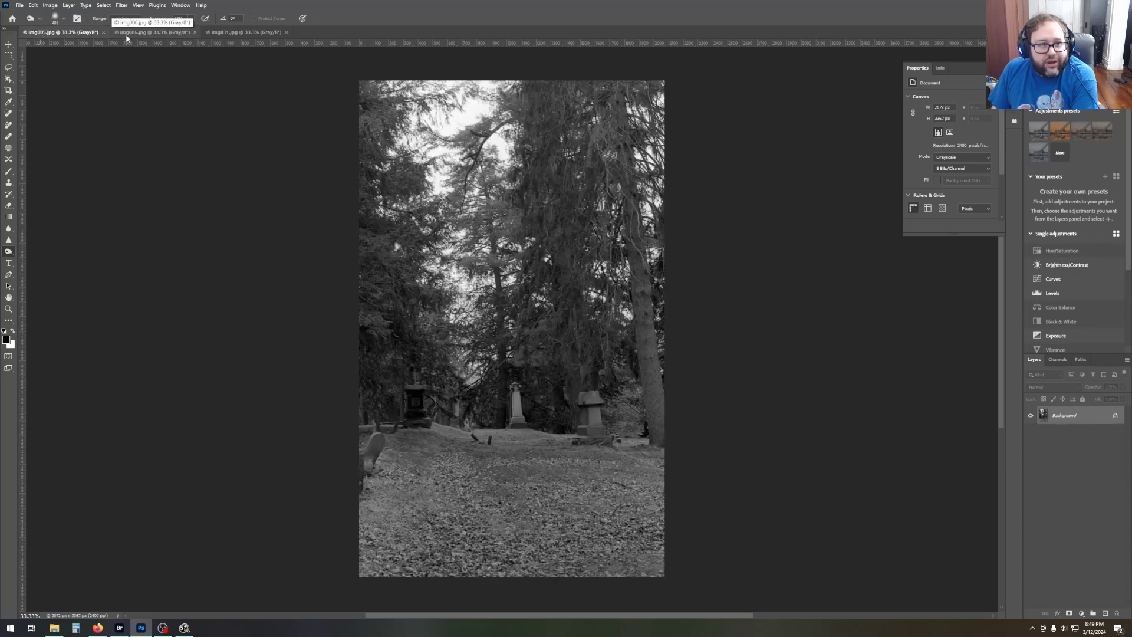
click(153, 32)
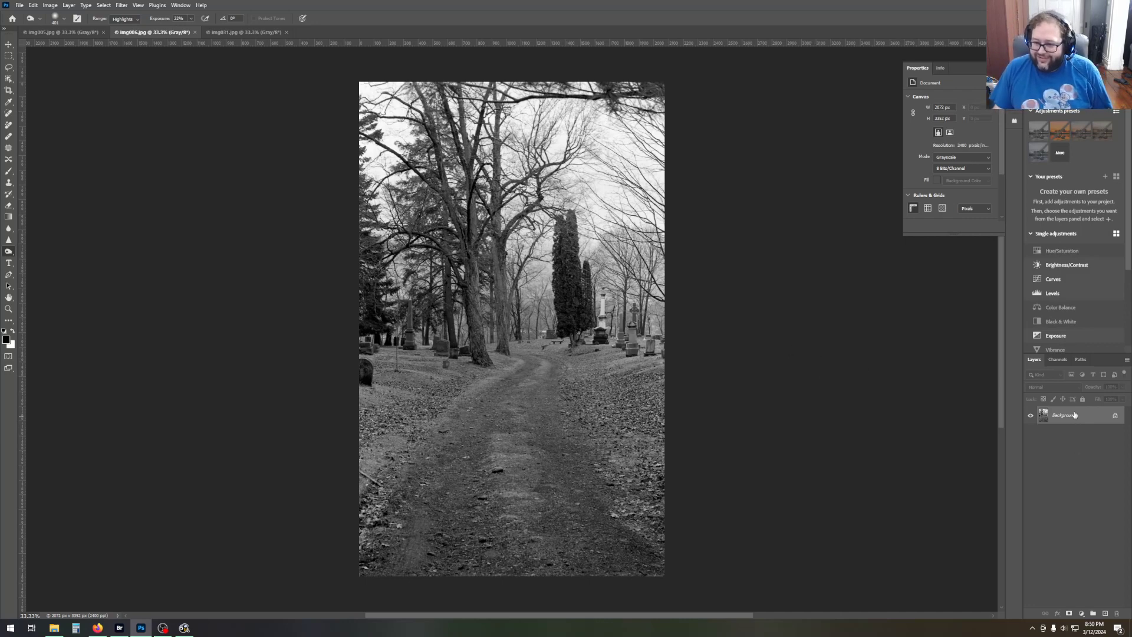
click(43, 6)
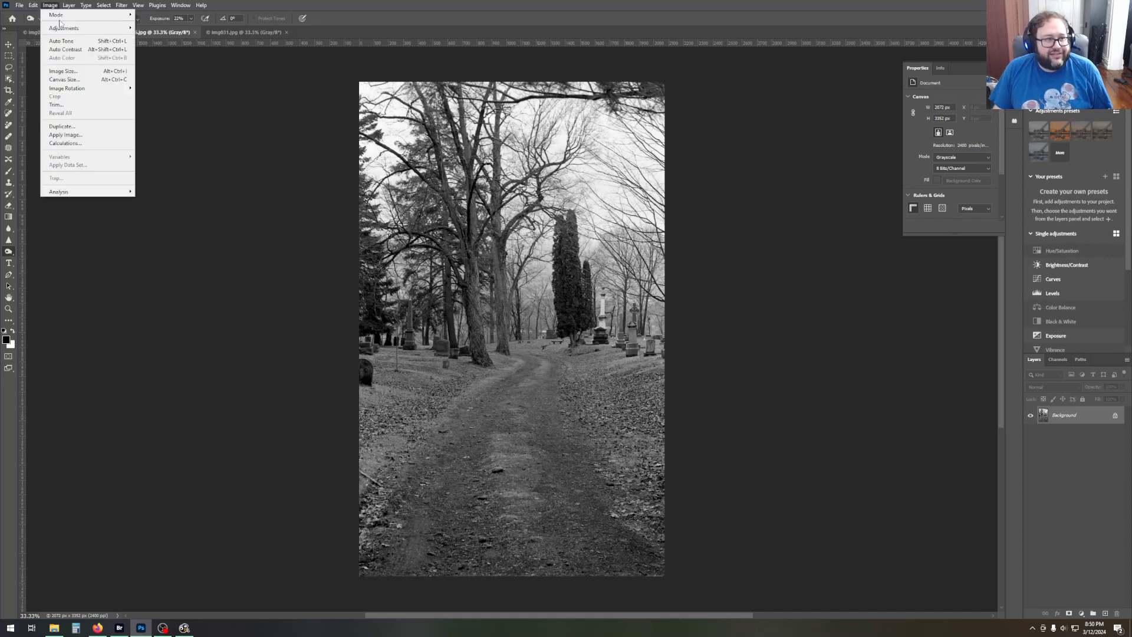
mouse_move(59, 18)
click(154, 48)
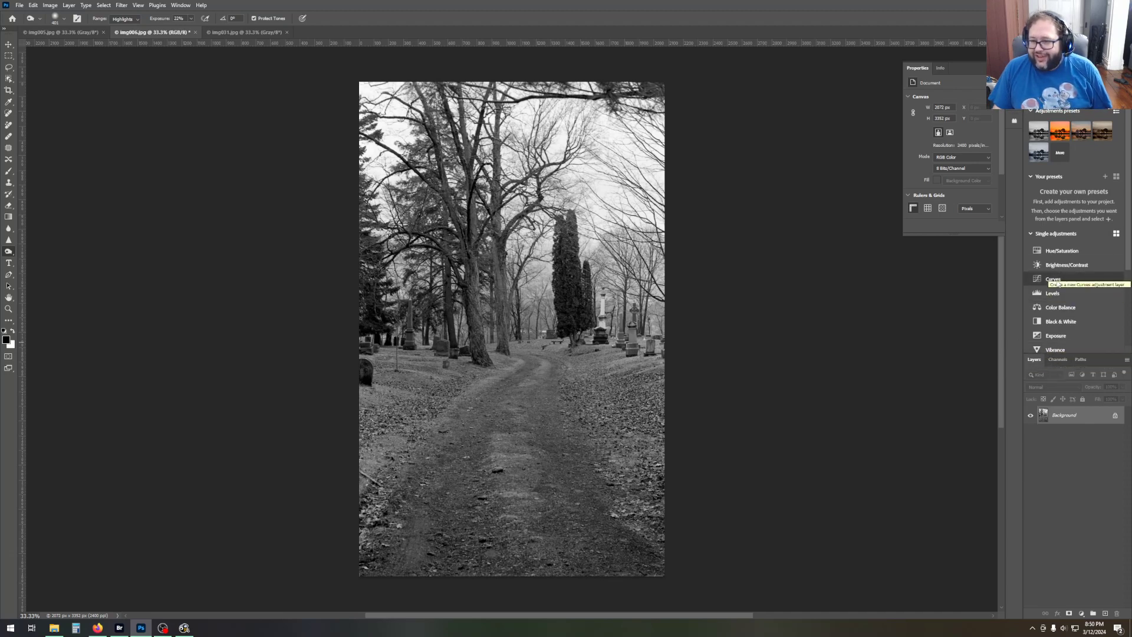
Duplicate the Background layer of img006.jpg as Background copy.
right_click(1083, 418)
click(1075, 458)
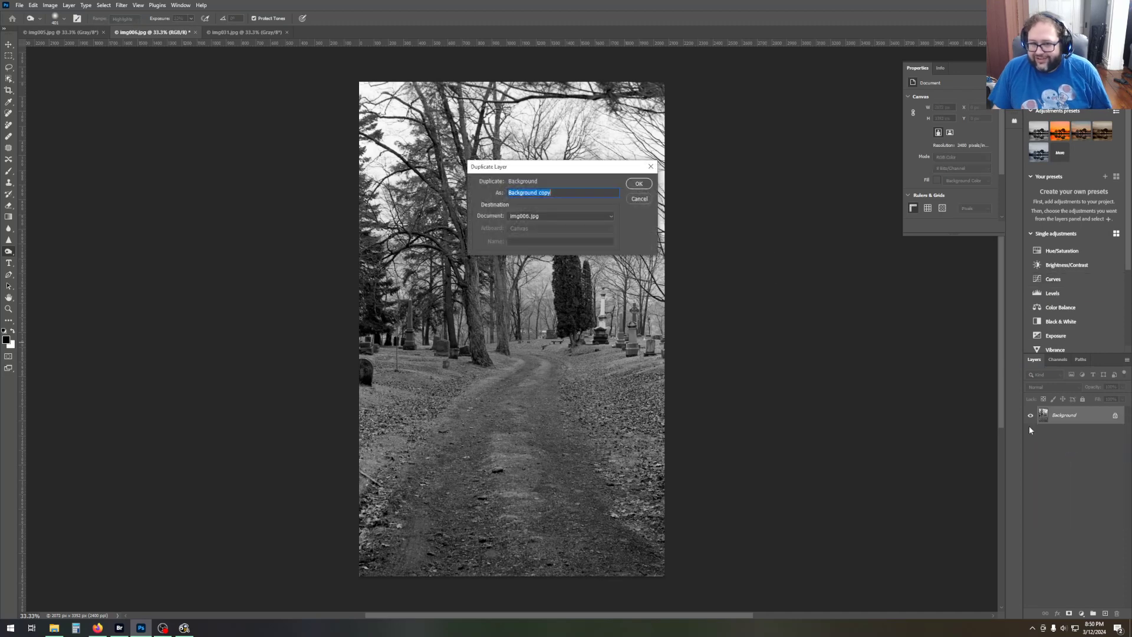
click(637, 185)
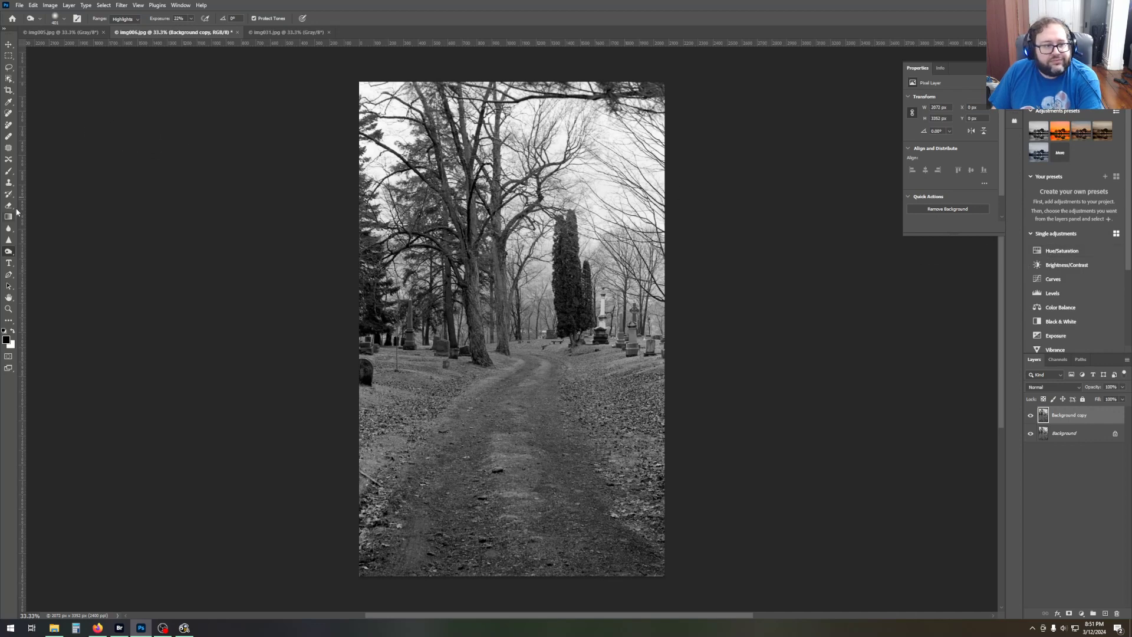
Add a Curves adjustment layer and, above it, a Brightness/Contrast layer with brightness 17 and contrast 42.
click(1068, 278)
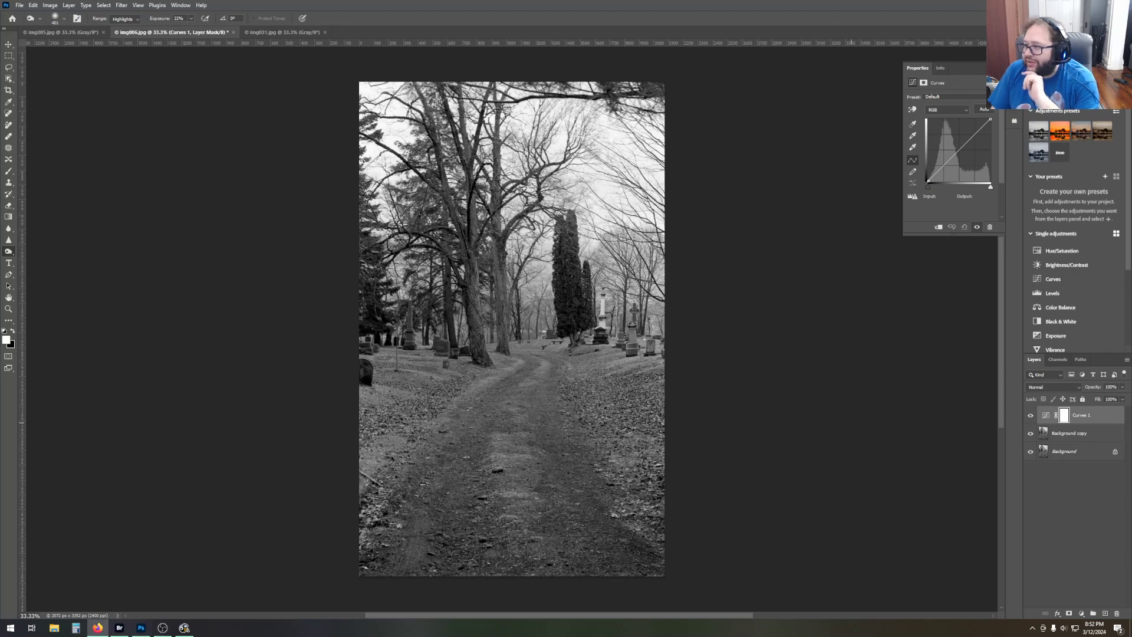
key(alt+Tab)
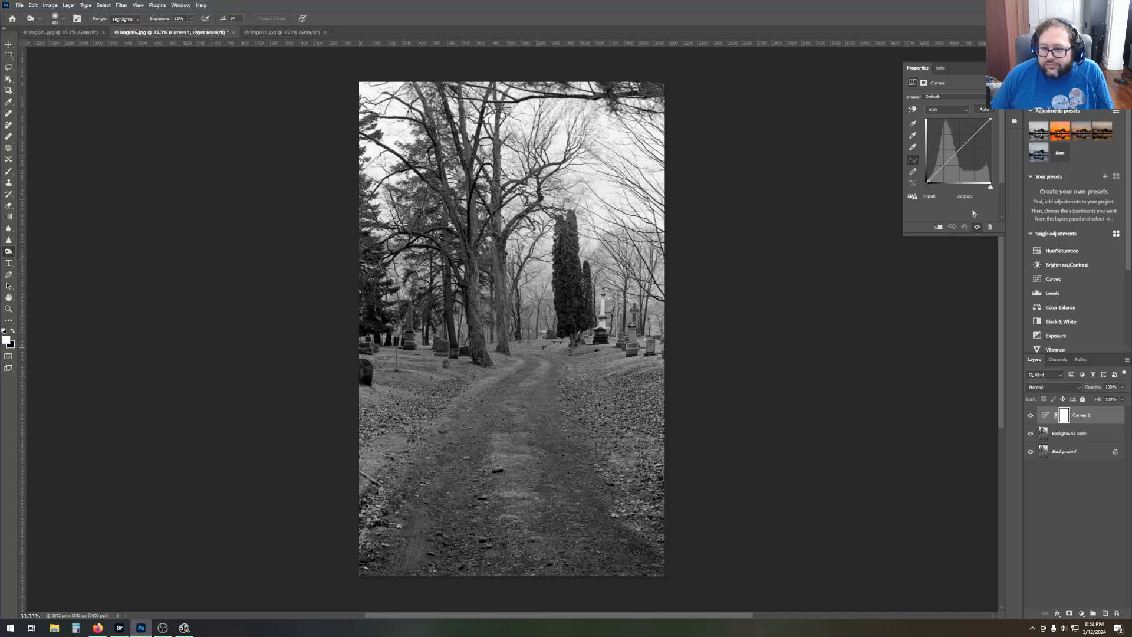
click(1080, 270)
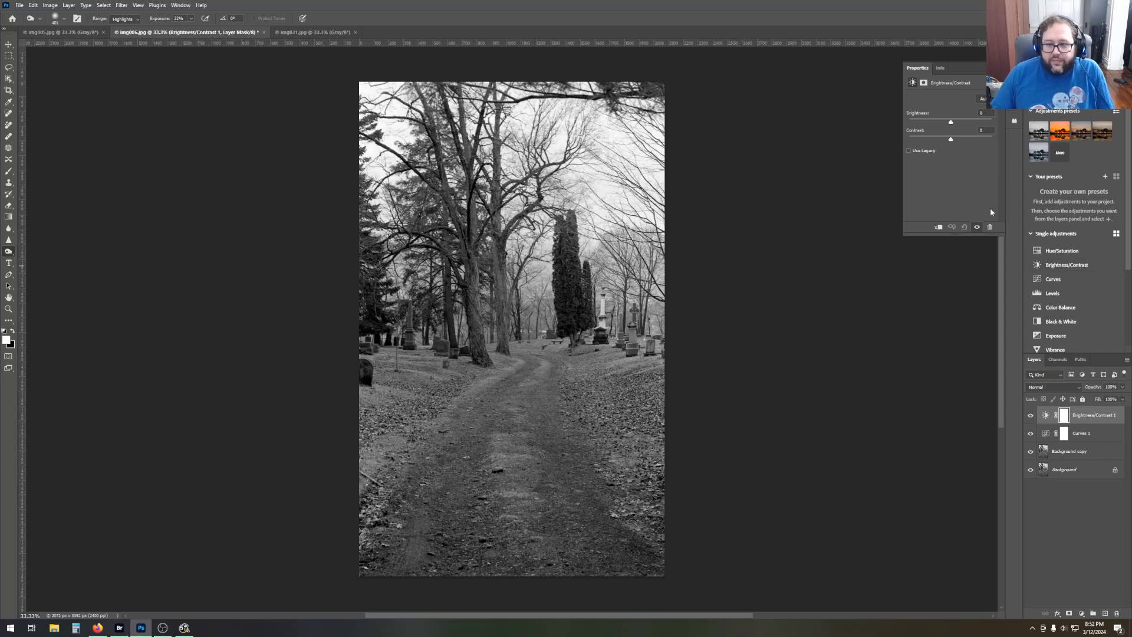
mouse_move(951, 142)
mouse_down()
mouse_move(968, 142)
mouse_move(960, 126)
mouse_up()
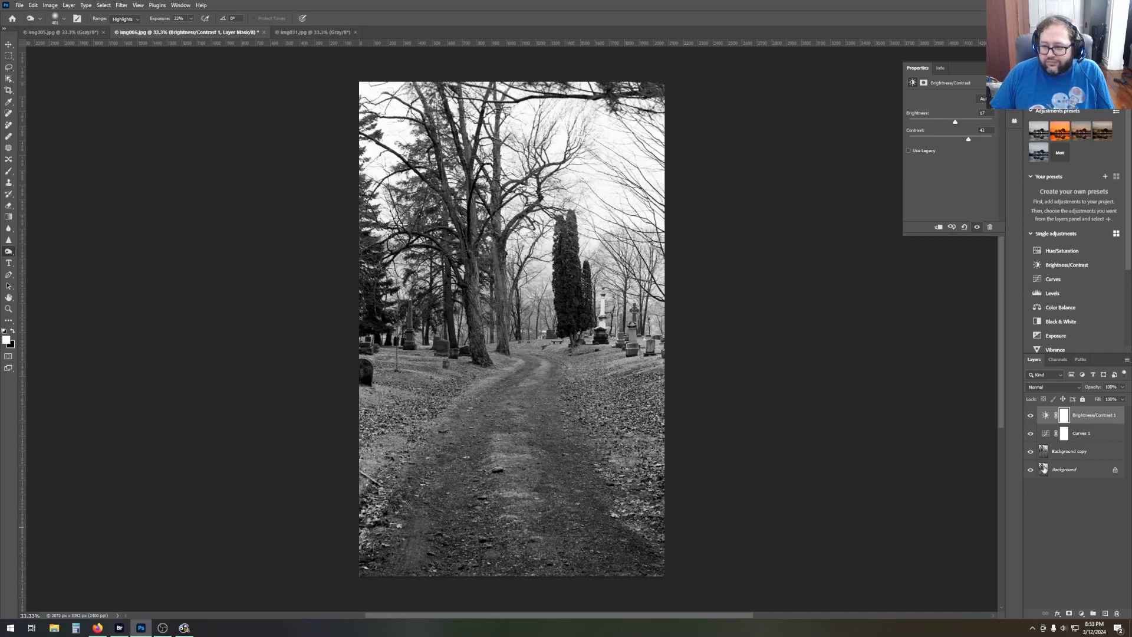
Darken all four corners of the path photo's Background copy layer with black-to-transparent gradients running inward.
click(1083, 453)
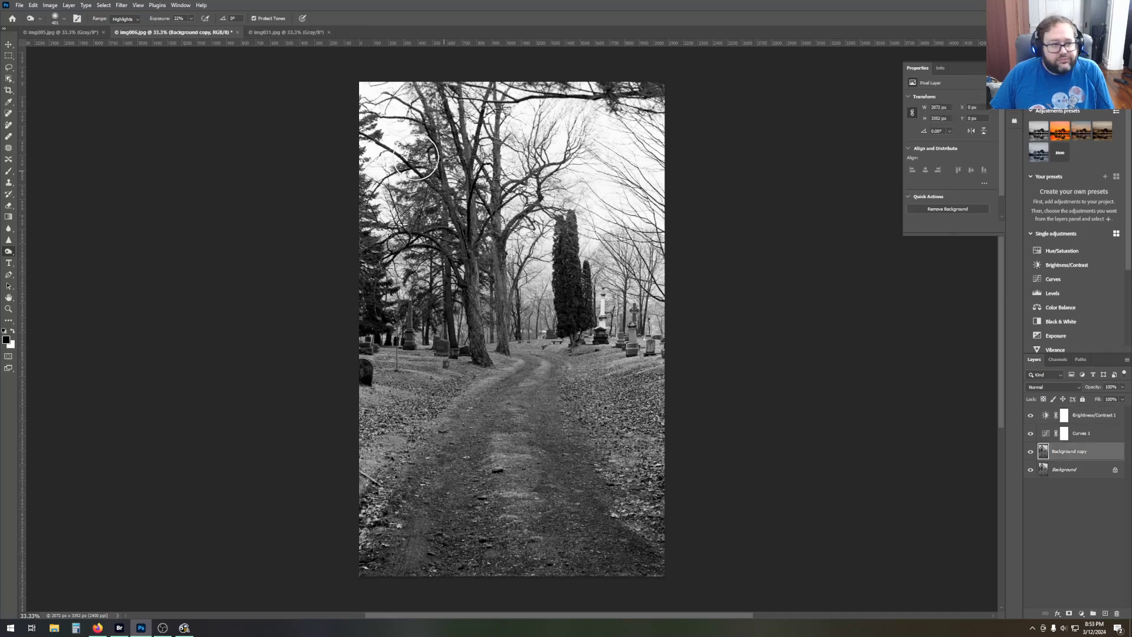
click(9, 217)
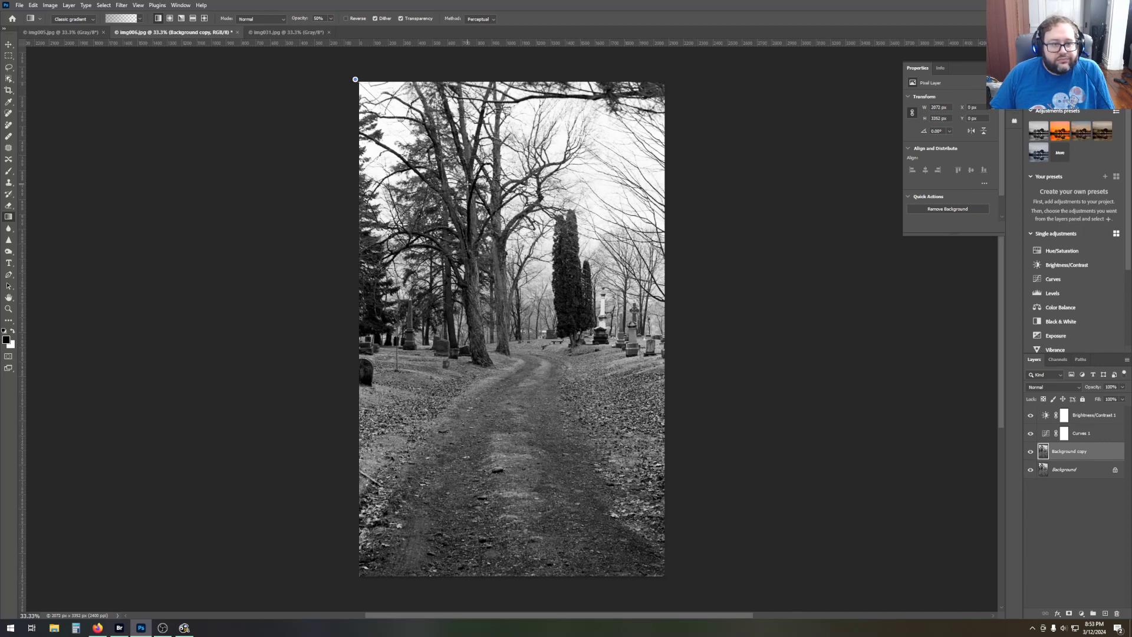
drag(355, 79, 472, 190)
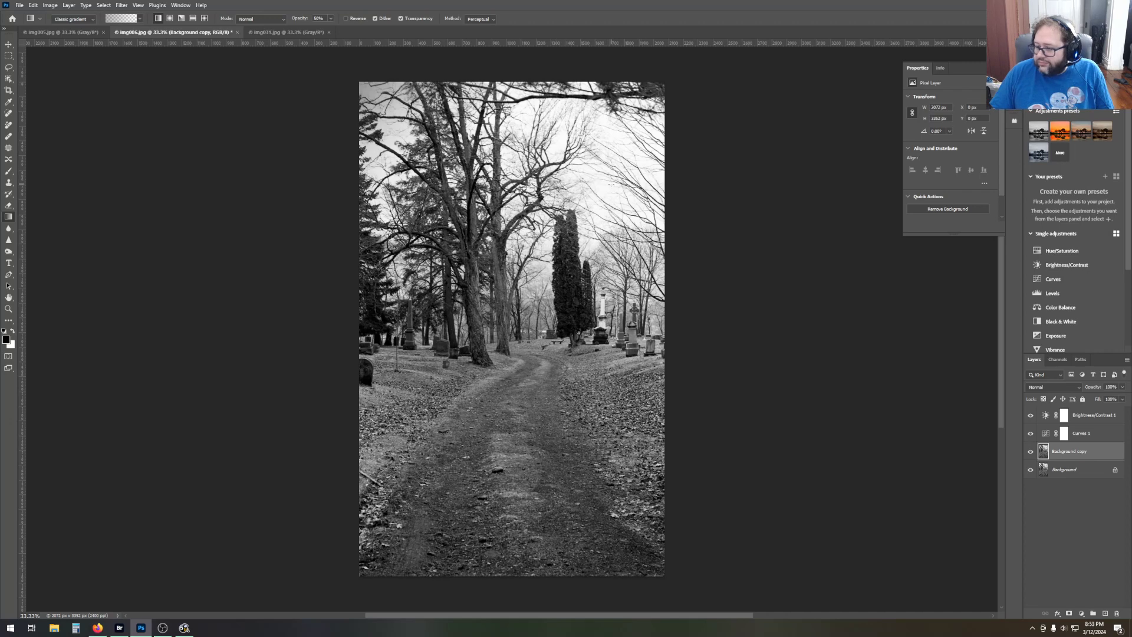
drag(659, 89, 602, 160)
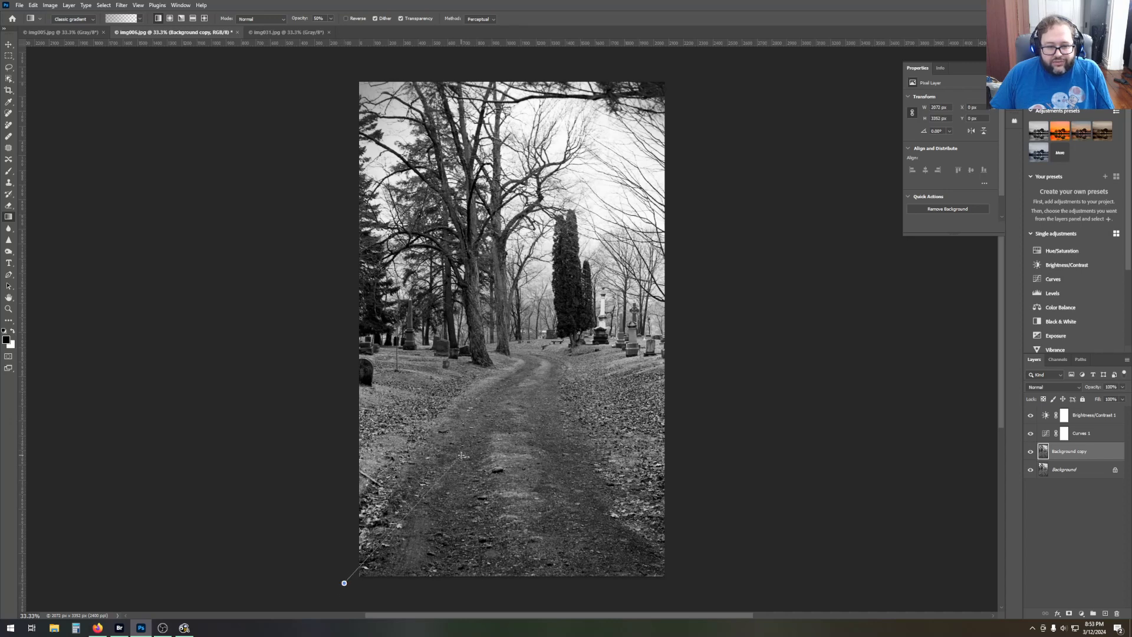
drag(461, 455, 462, 454)
drag(671, 578, 586, 452)
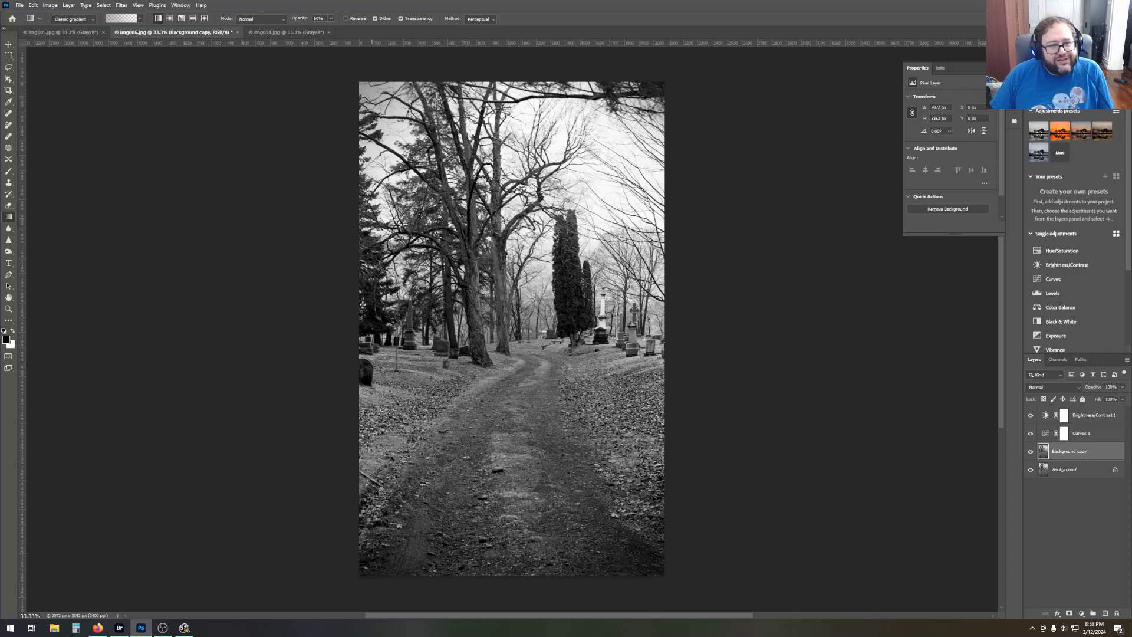
Extend the vignette on Background copy with inward dark gradients from all four edges, darkening the left and right sides a second time.
drag(414, 341, 471, 340)
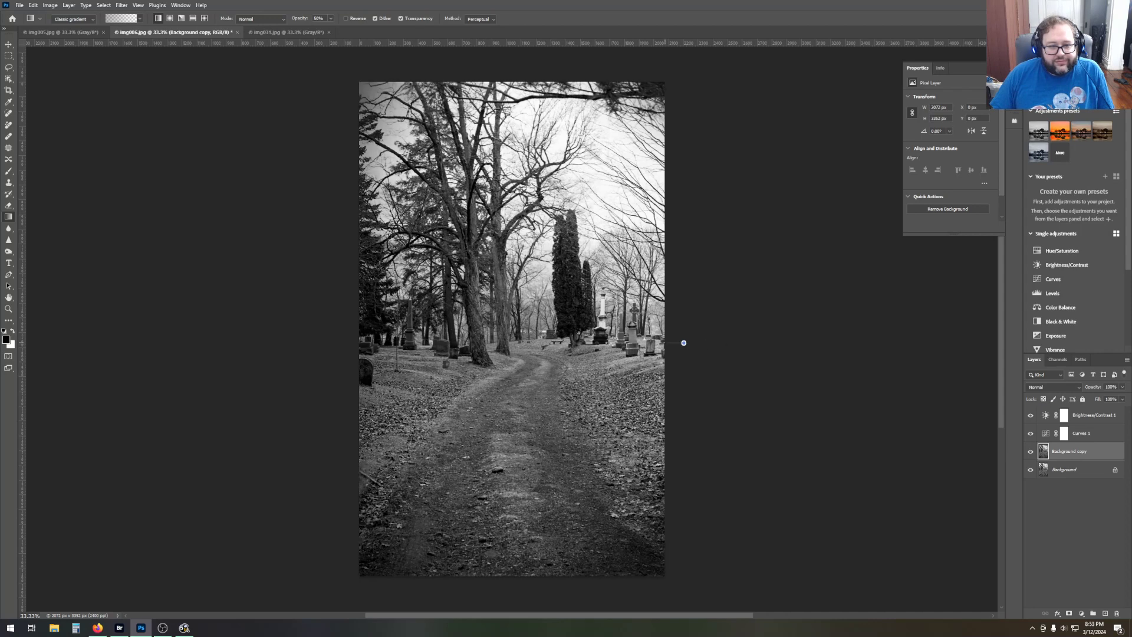
drag(683, 342, 684, 343)
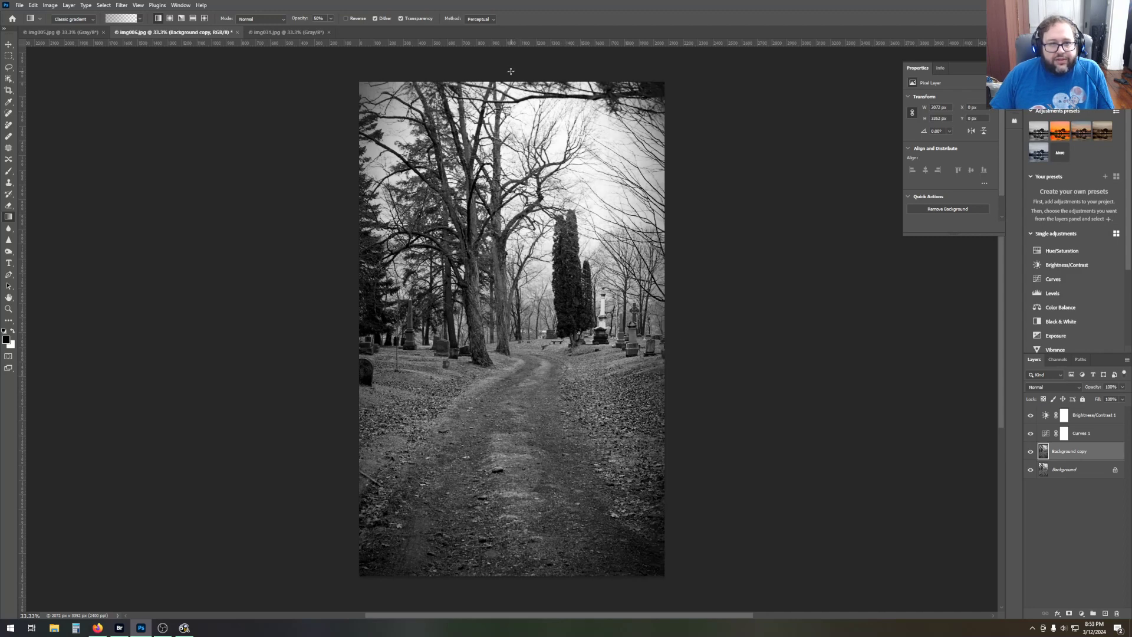
drag(509, 145, 510, 144)
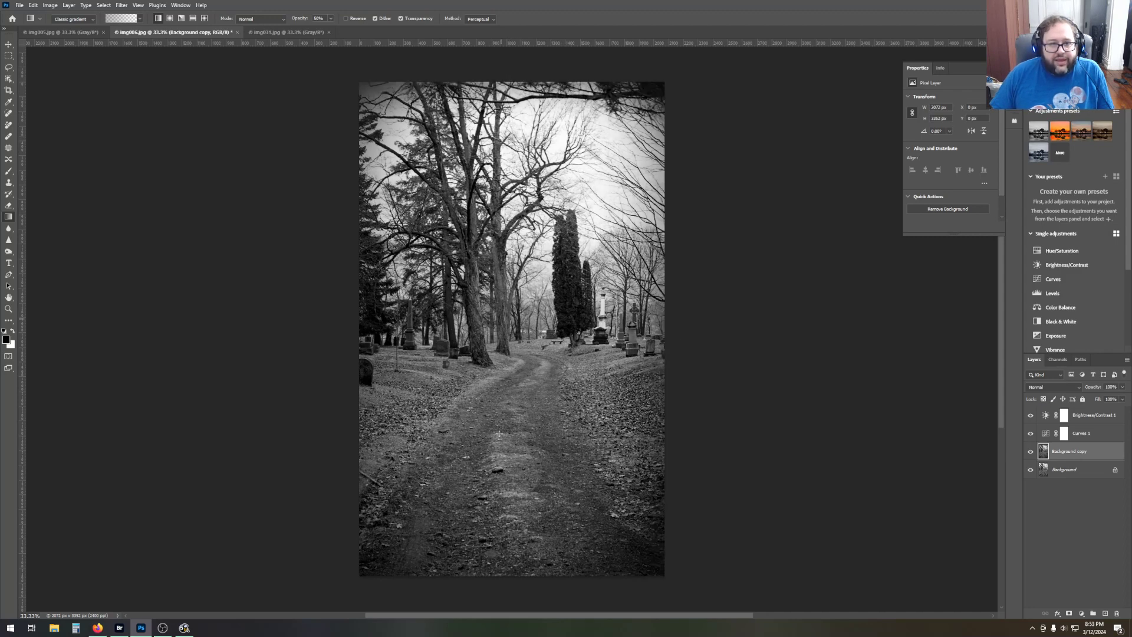
drag(508, 592, 509, 518)
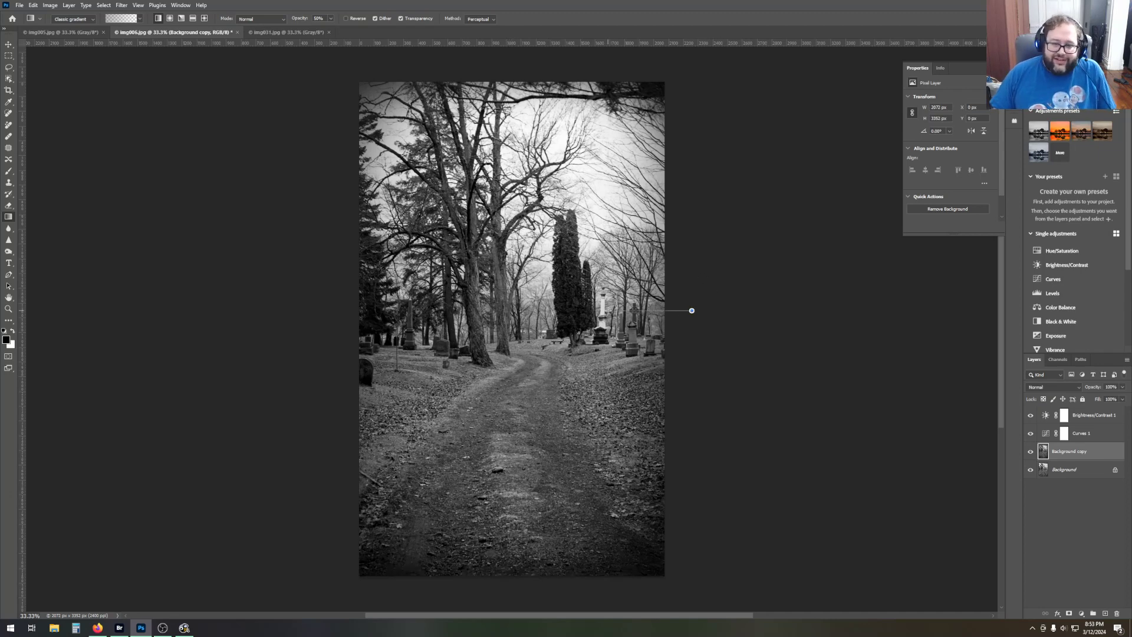
drag(681, 310, 608, 310)
drag(346, 322, 430, 323)
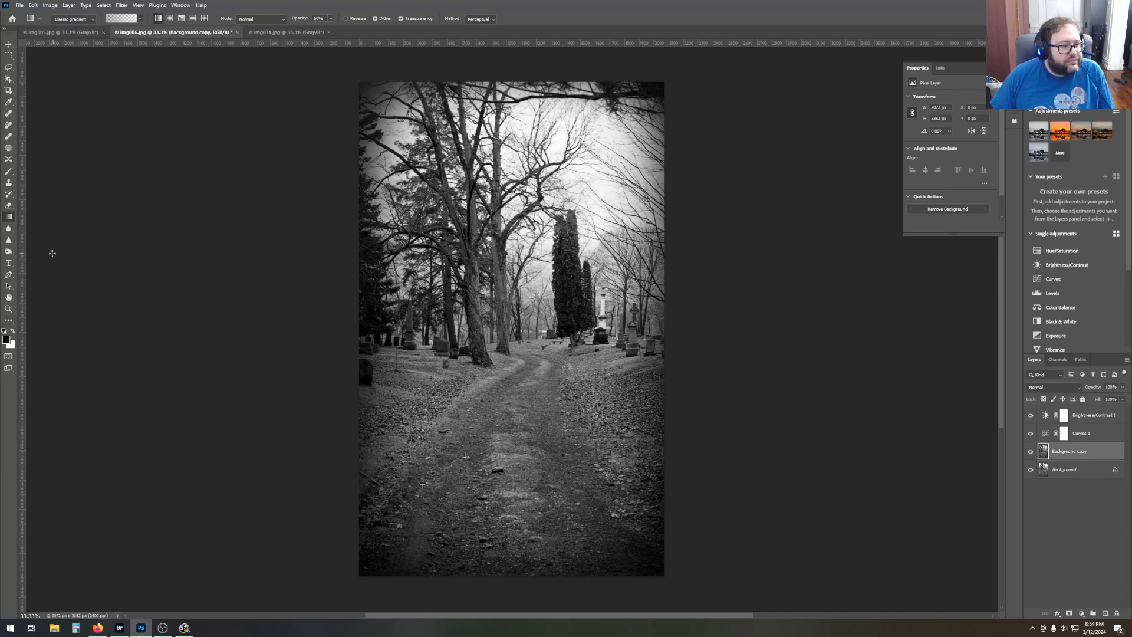
Lighten the leaf-covered ground on both sides of the path using the Dodge tool with its range at Shadows.
click(10, 253)
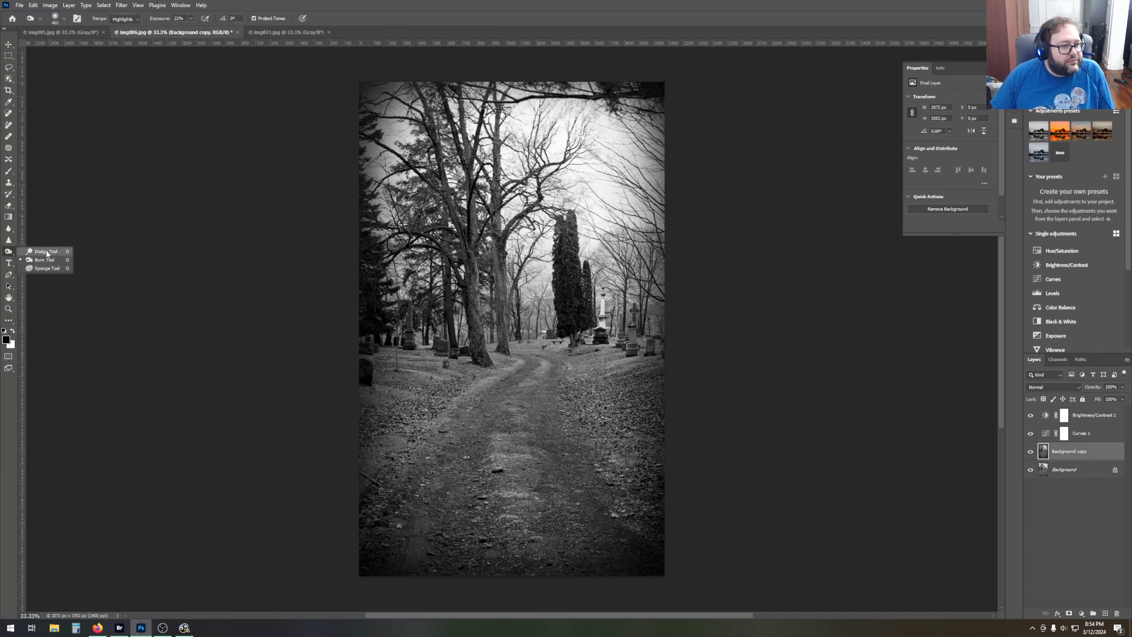
click(44, 252)
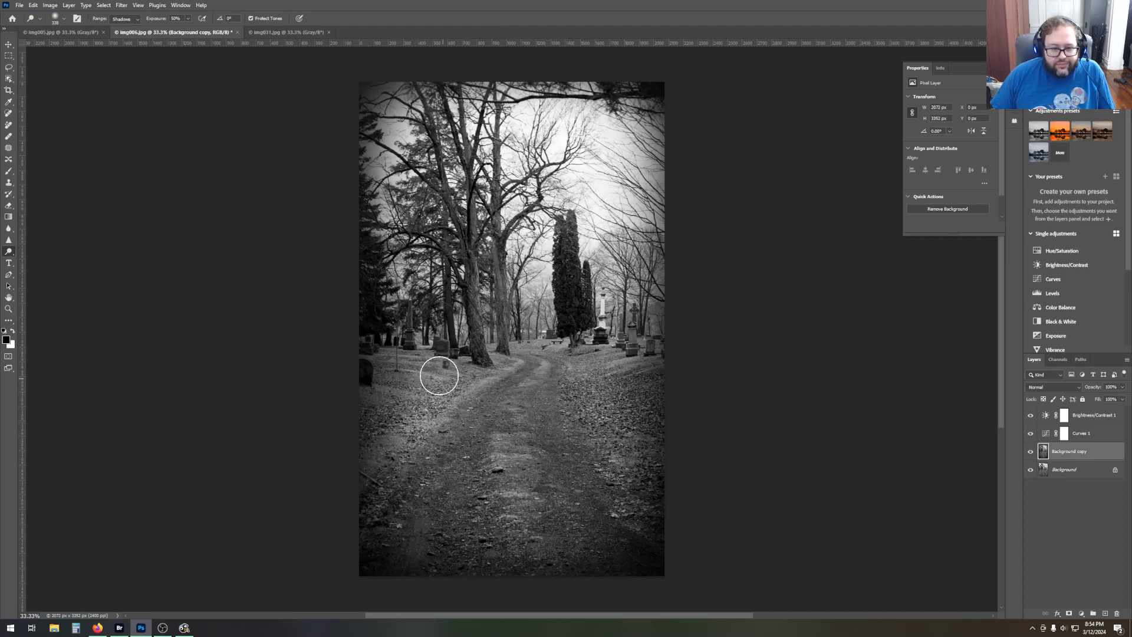
drag(422, 402, 379, 461)
drag(402, 377, 371, 426)
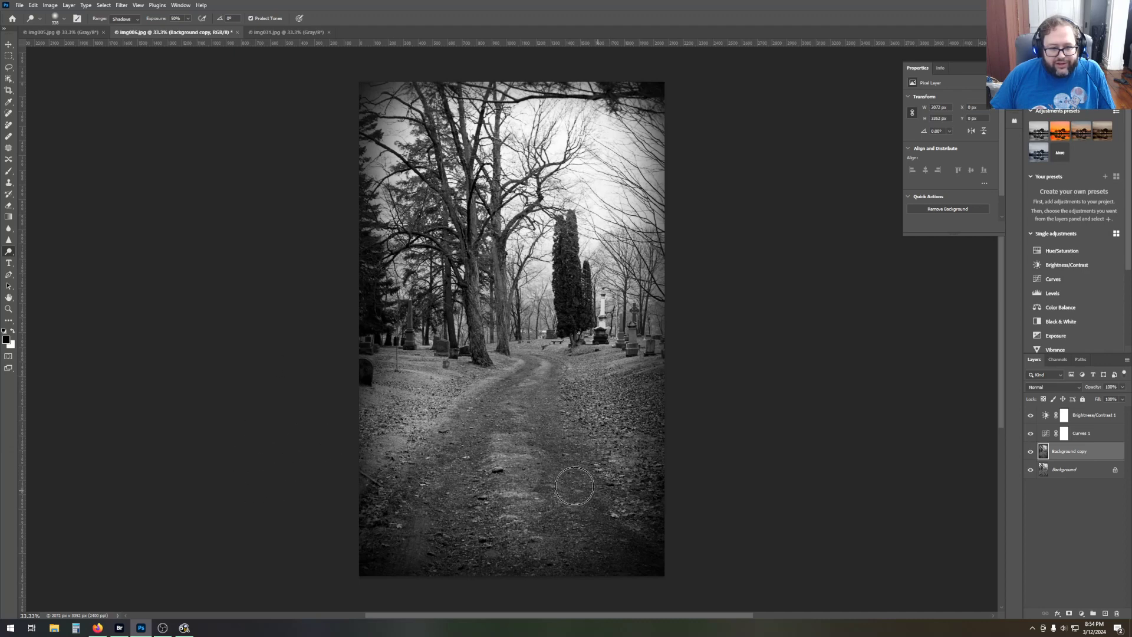
mouse_move(523, 375)
mouse_down()
mouse_move(565, 361)
mouse_move(545, 359)
mouse_move(566, 369)
mouse_move(581, 417)
mouse_move(637, 500)
mouse_up()
mouse_move(568, 366)
mouse_down()
mouse_move(637, 468)
mouse_move(604, 385)
mouse_move(643, 444)
mouse_up()
mouse_move(590, 358)
mouse_down()
mouse_move(639, 419)
mouse_move(636, 437)
mouse_up()
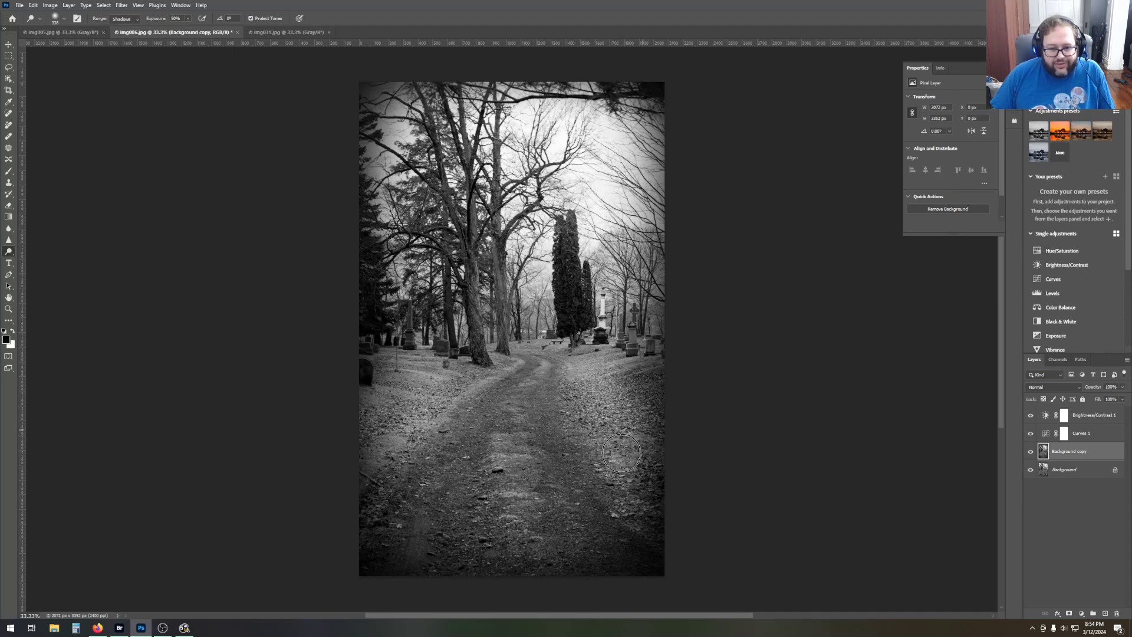
mouse_move(564, 380)
mouse_down()
mouse_move(593, 460)
mouse_move(640, 518)
mouse_up()
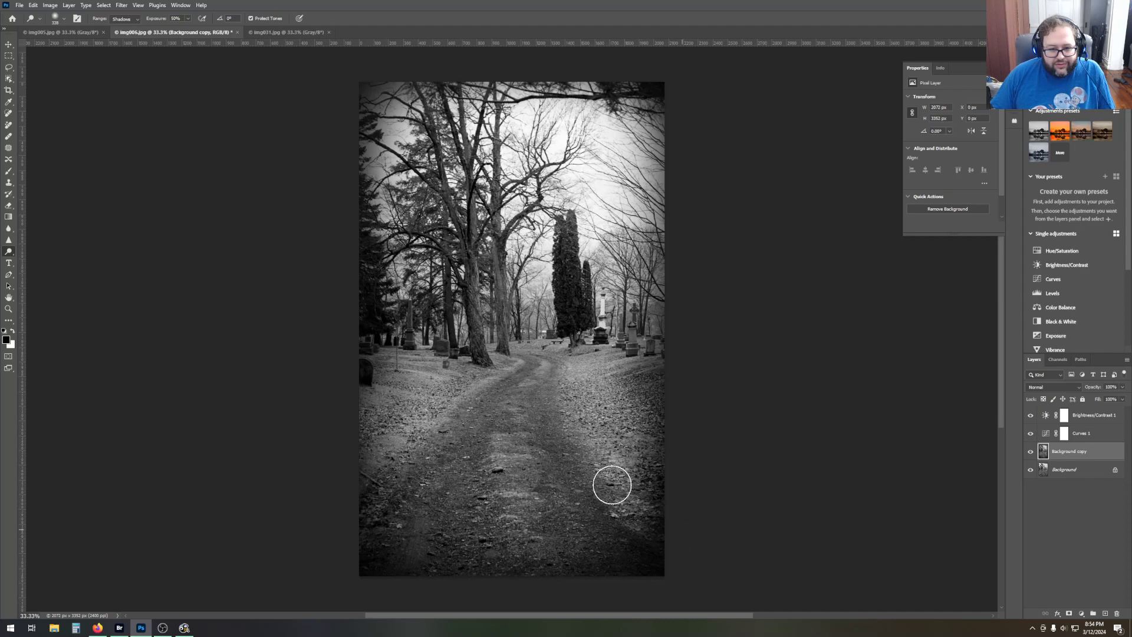
drag(495, 364, 391, 466)
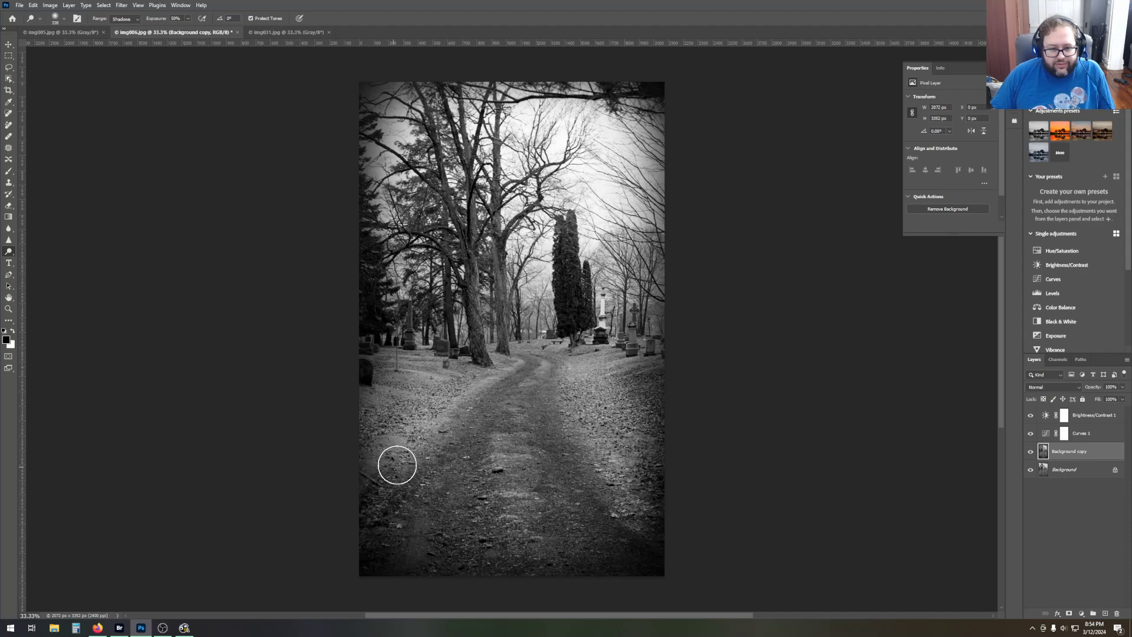
mouse_move(462, 370)
mouse_down()
mouse_move(454, 401)
mouse_move(381, 448)
mouse_up()
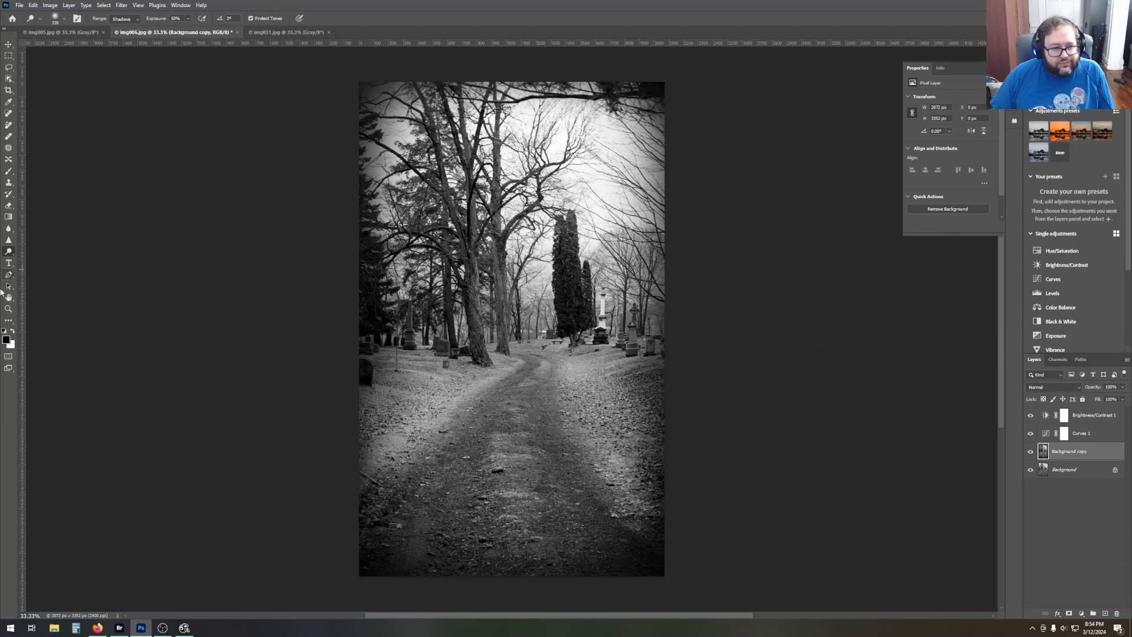
Darken the path with the Burn tool, using the Highlights range at 22% exposure.
right_click(9, 257)
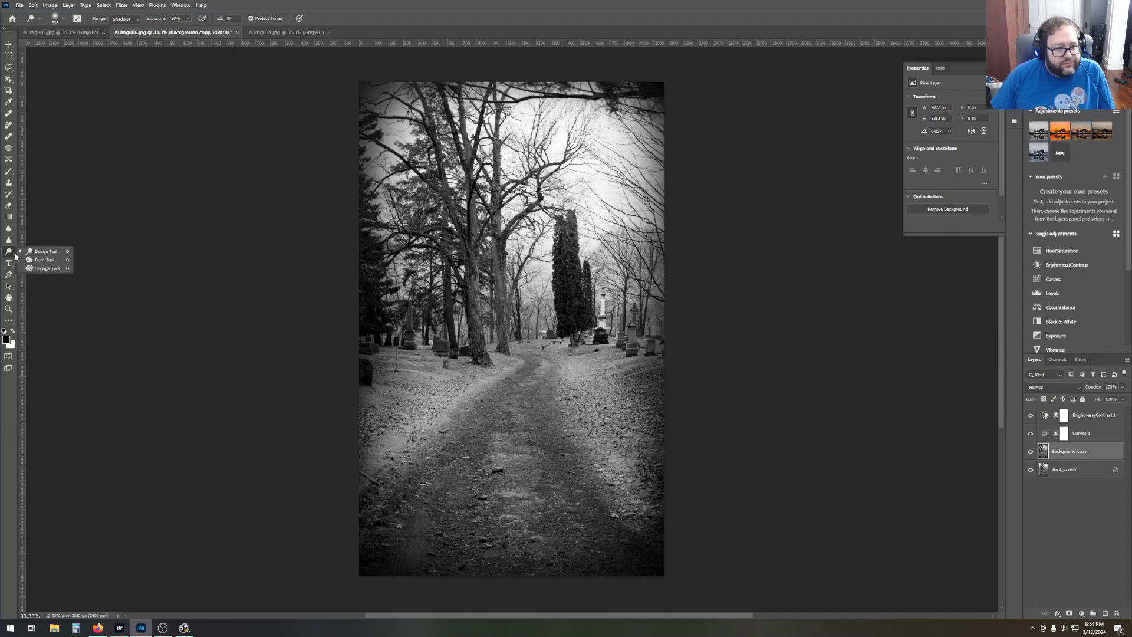
click(39, 261)
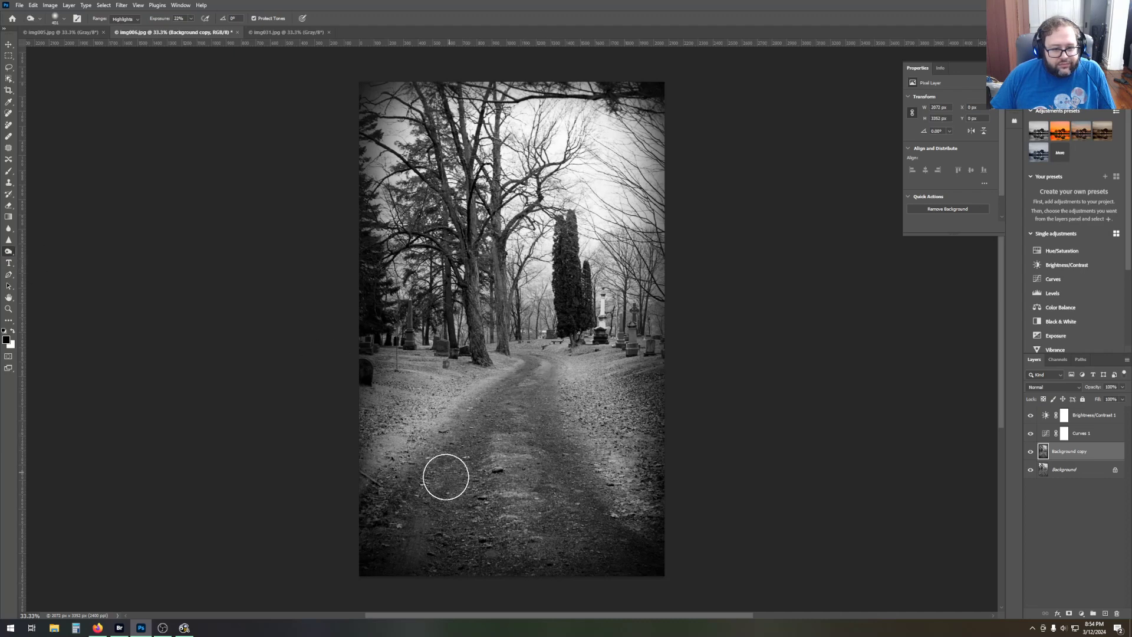
drag(537, 375, 529, 388)
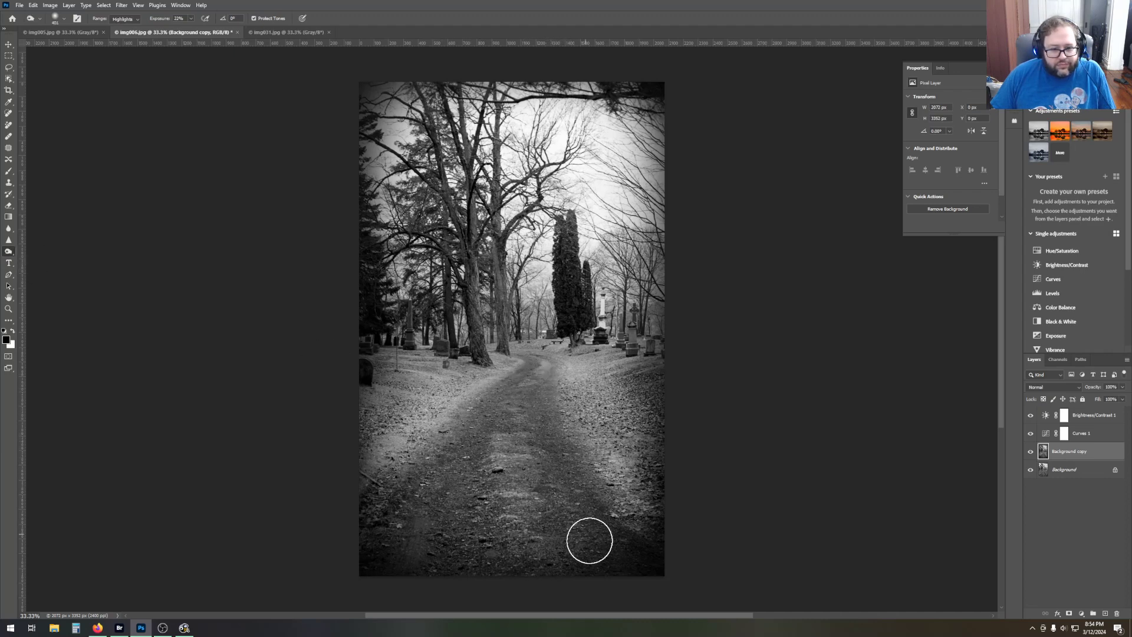
Set the Burn range to Midtones and darken the wheel tracks and far bend of the path.
click(139, 21)
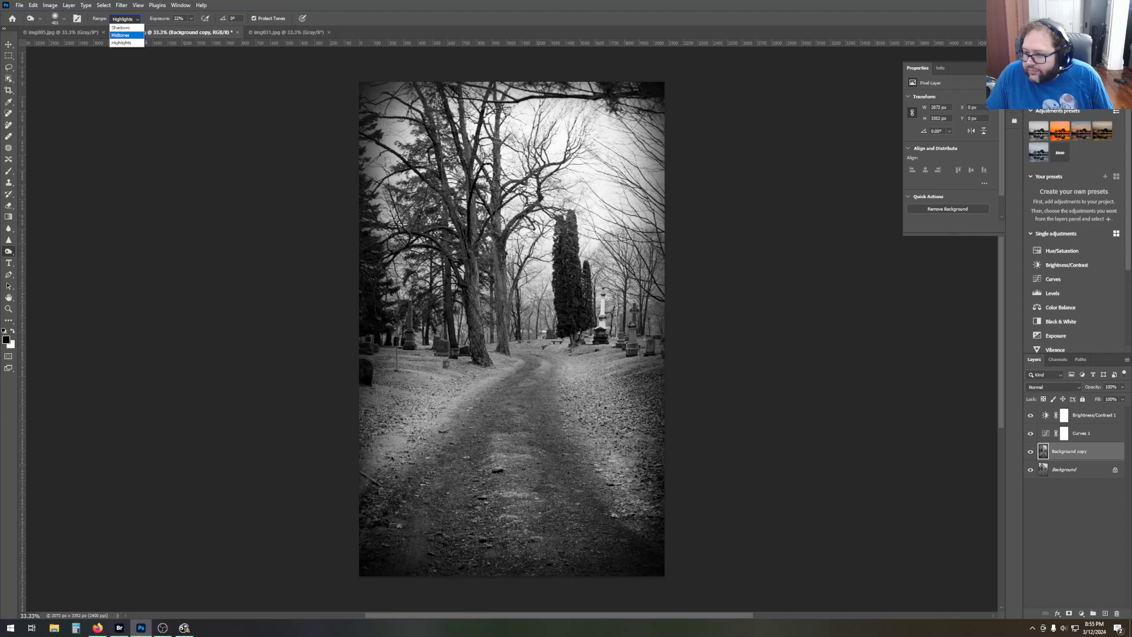
key(alt+Tab)
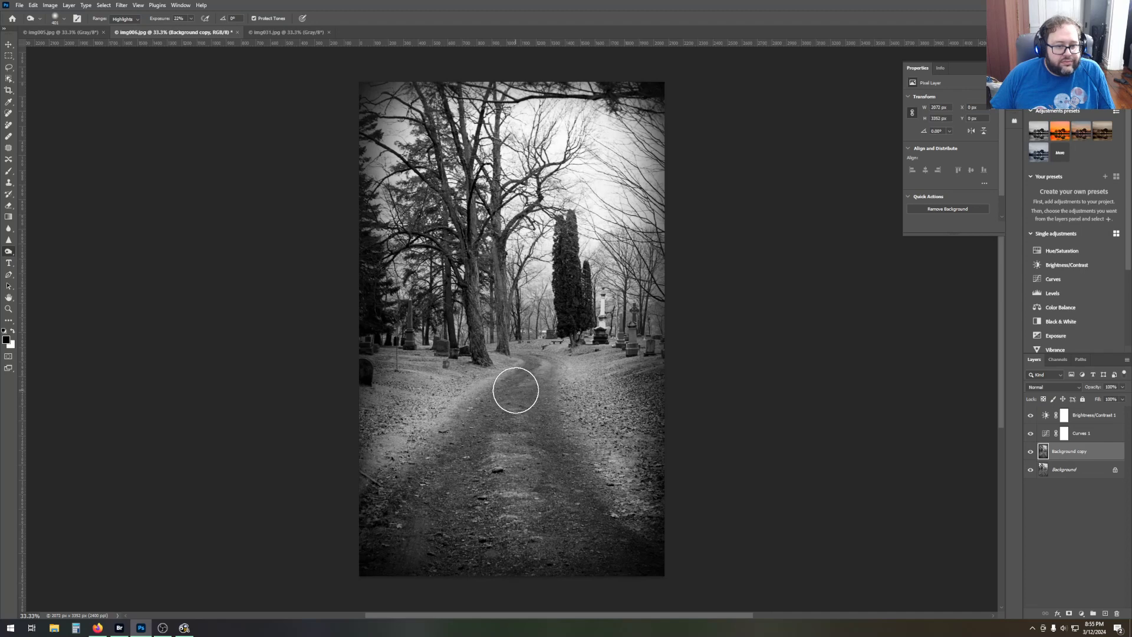
click(125, 19)
click(127, 34)
mouse_move(505, 394)
mouse_down()
mouse_move(401, 521)
mouse_move(473, 487)
mouse_up()
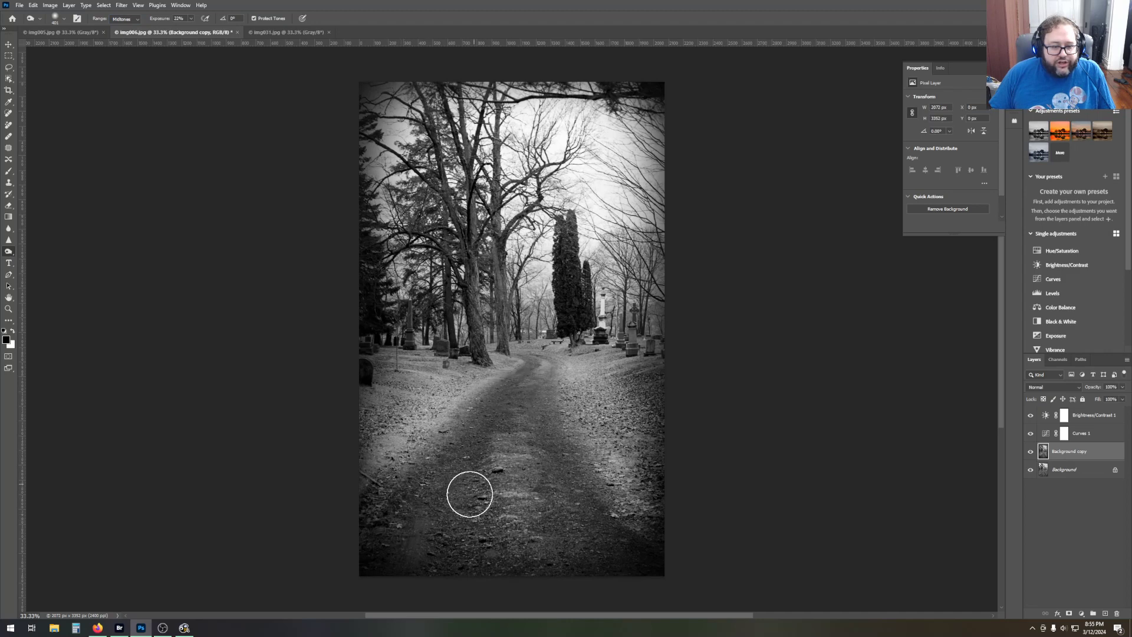
mouse_move(538, 379)
mouse_down()
mouse_move(568, 506)
mouse_move(607, 556)
mouse_move(534, 371)
mouse_move(549, 375)
mouse_move(448, 493)
mouse_up()
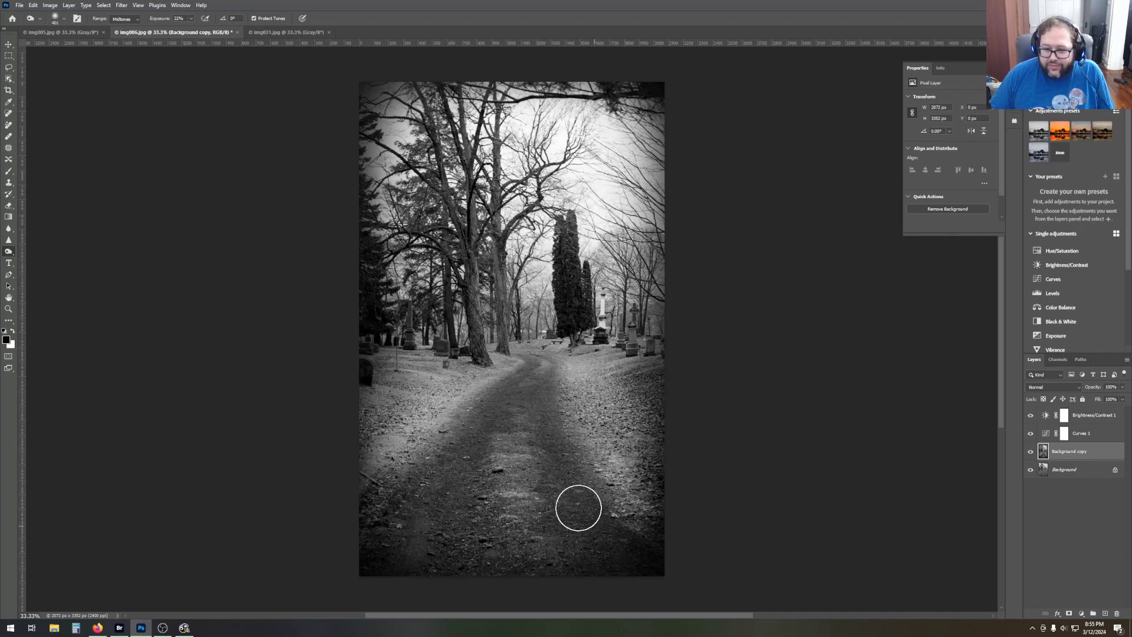
drag(543, 362, 539, 402)
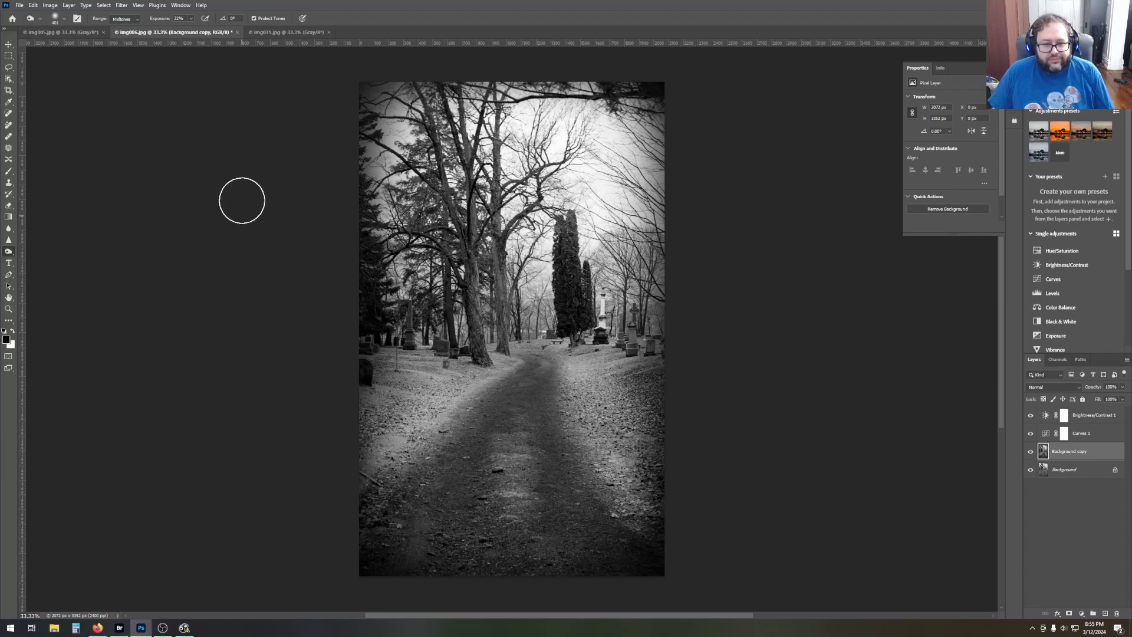
Darken the path photo's lower edge with an upward gradient and save it as 006.psd with maximized compatibility.
click(8, 216)
drag(518, 588, 518, 538)
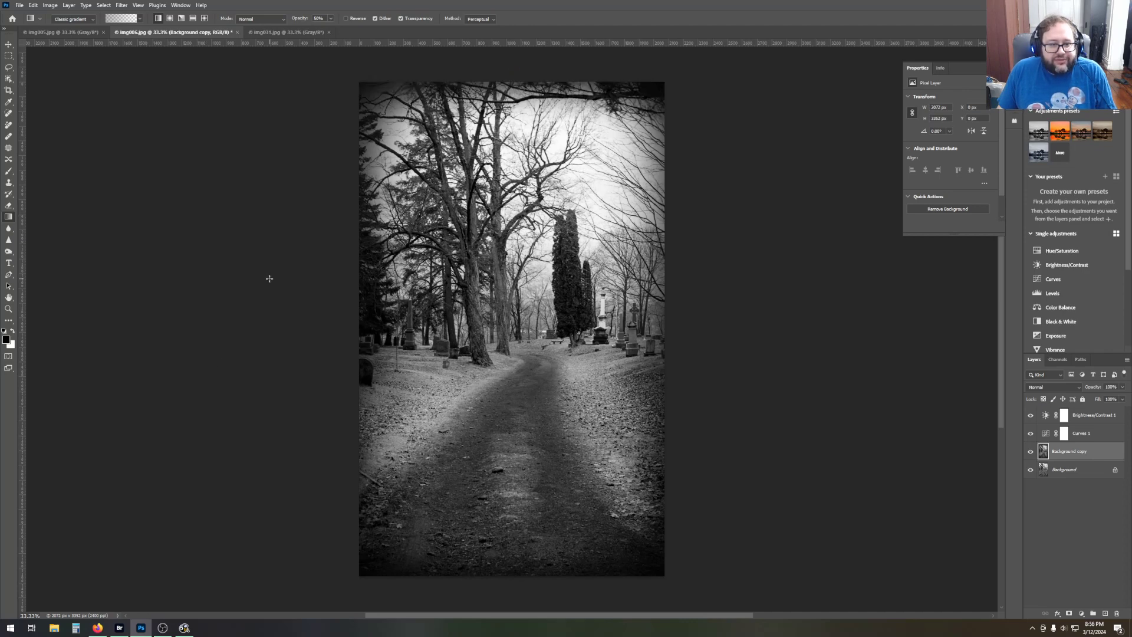
click(19, 6)
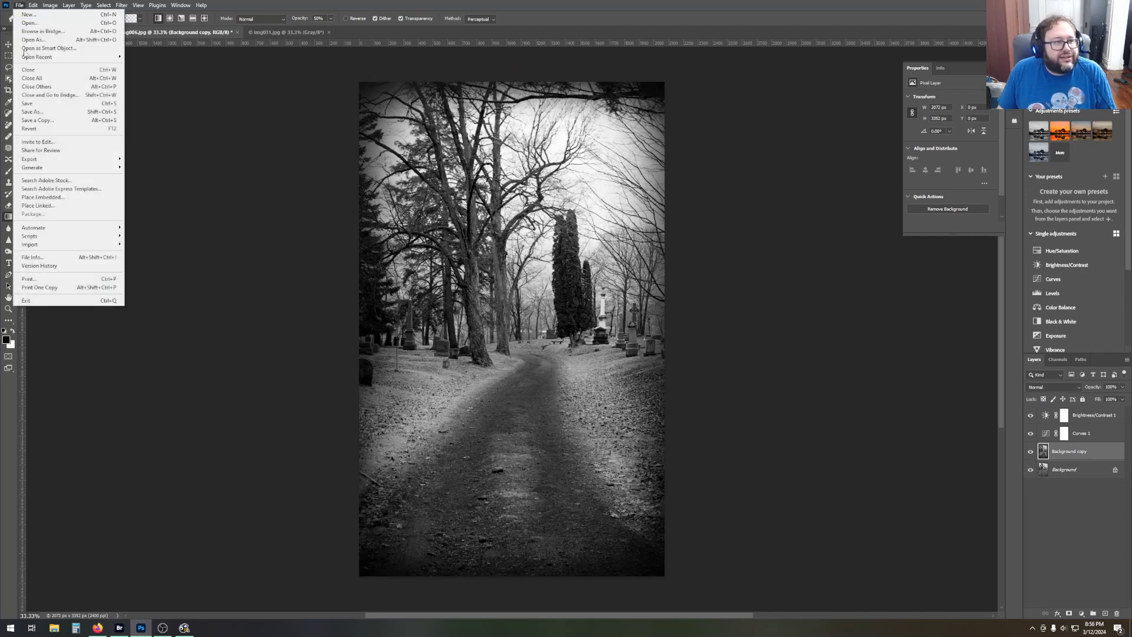
click(39, 112)
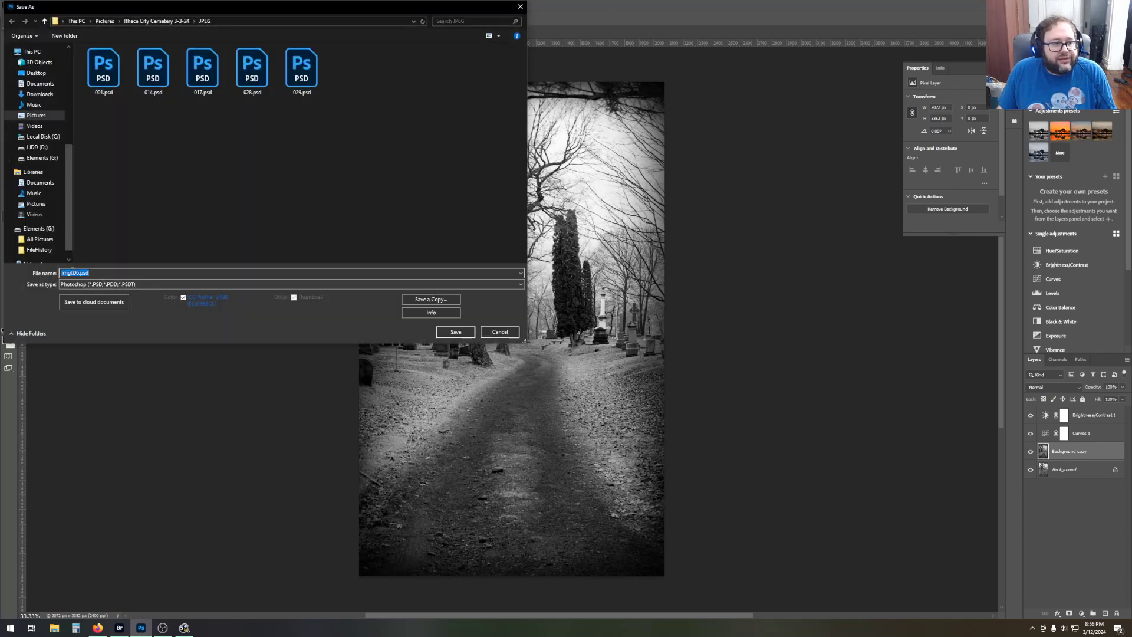
key(Return)
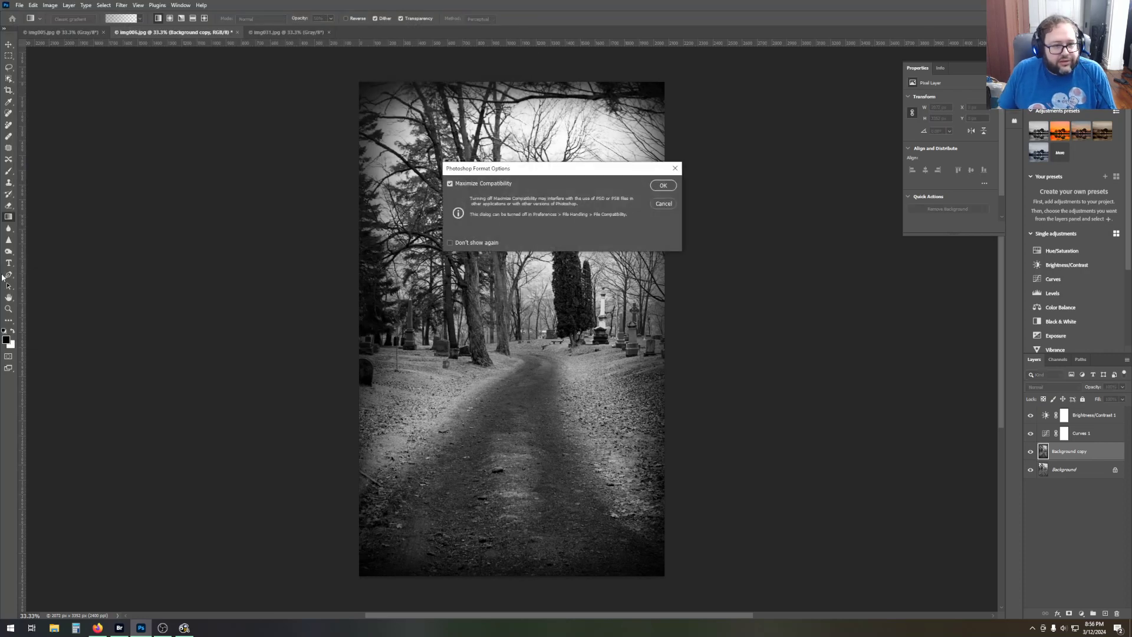
key(Return)
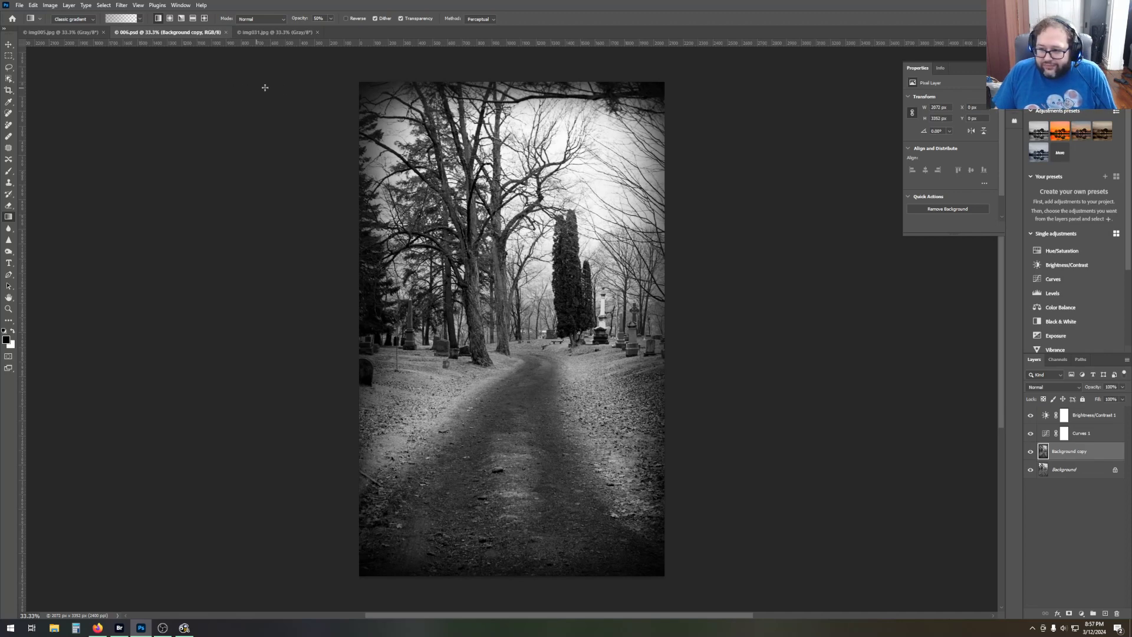
Look through the open photos img031.jpg, img005.jpg and 006.psd.
click(283, 32)
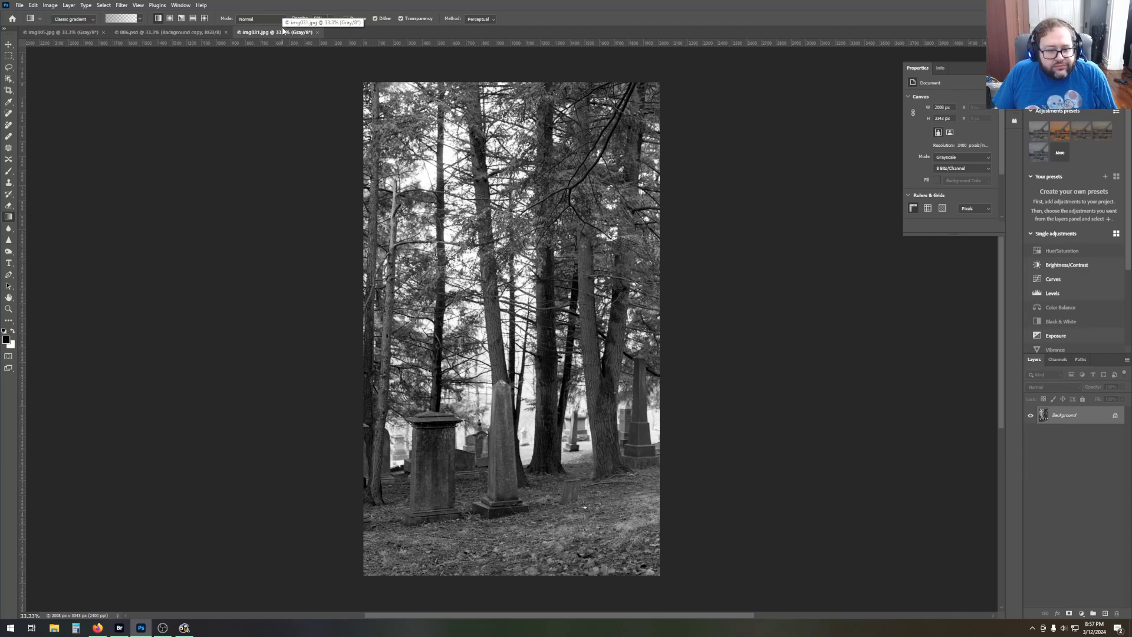
click(58, 35)
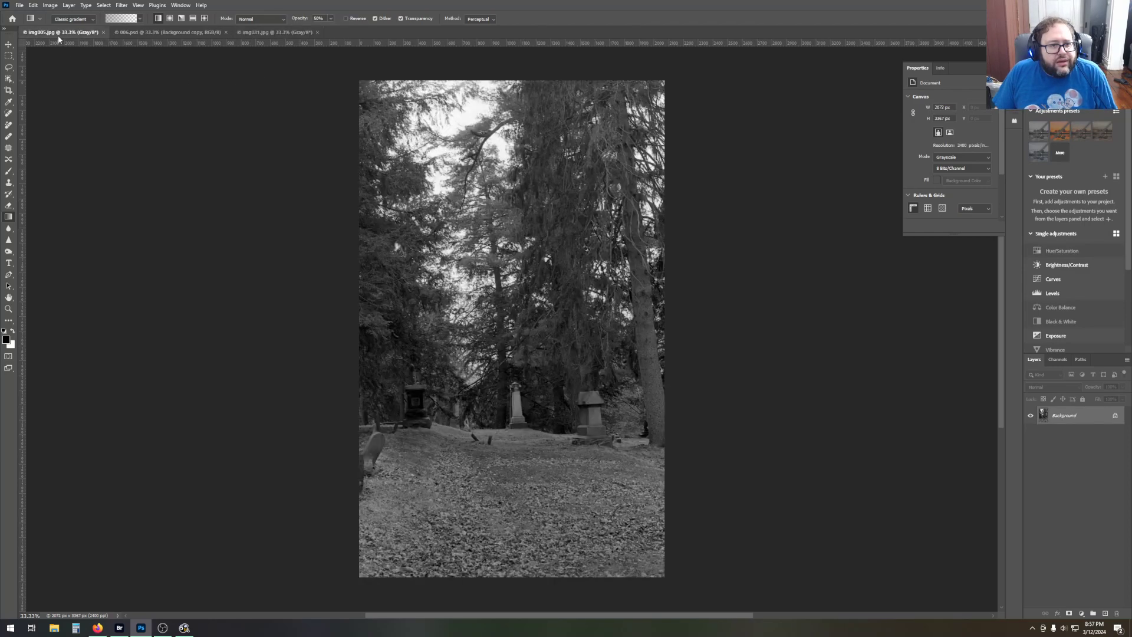
click(178, 33)
click(289, 33)
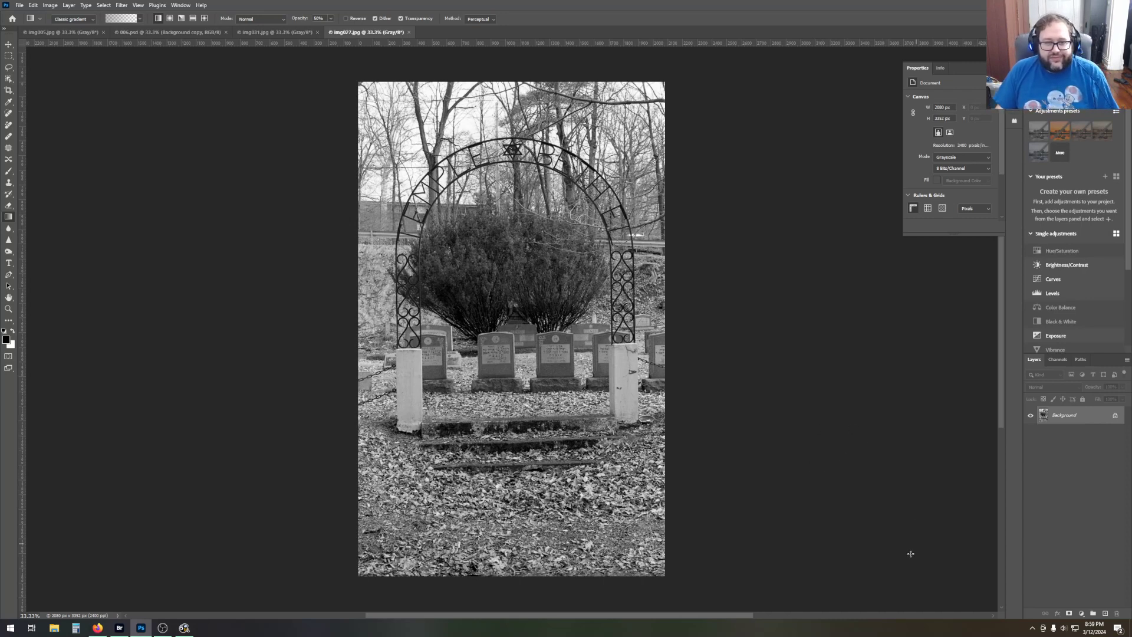
Convert the arch photo img027.jpg to RGB Color and duplicate its Background layer as Background copy.
click(50, 6)
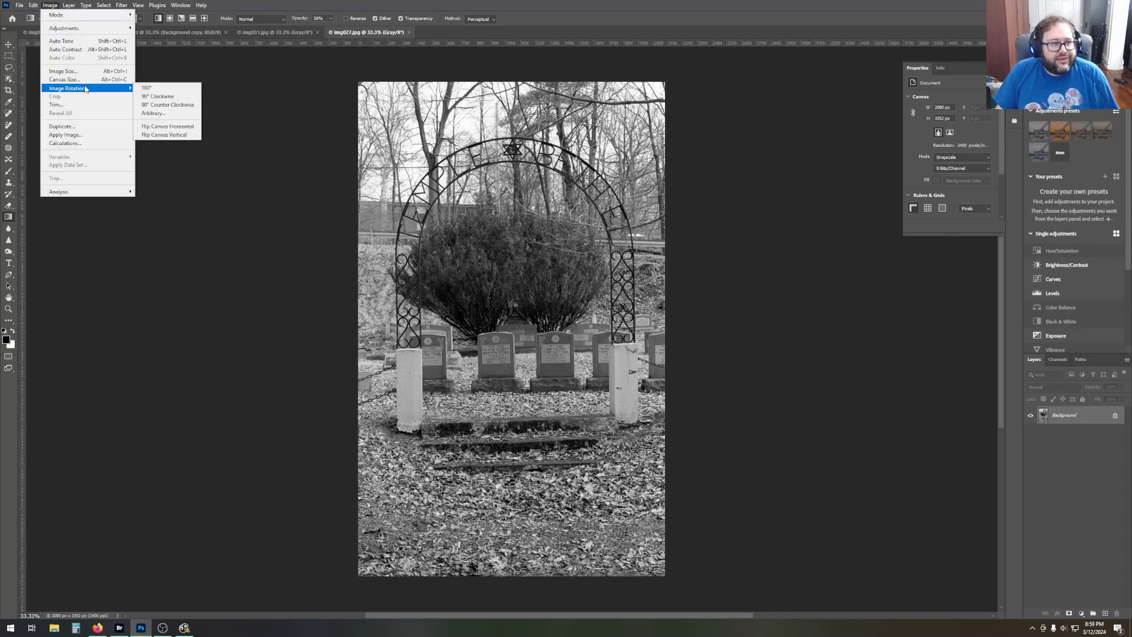
mouse_move(34, 6)
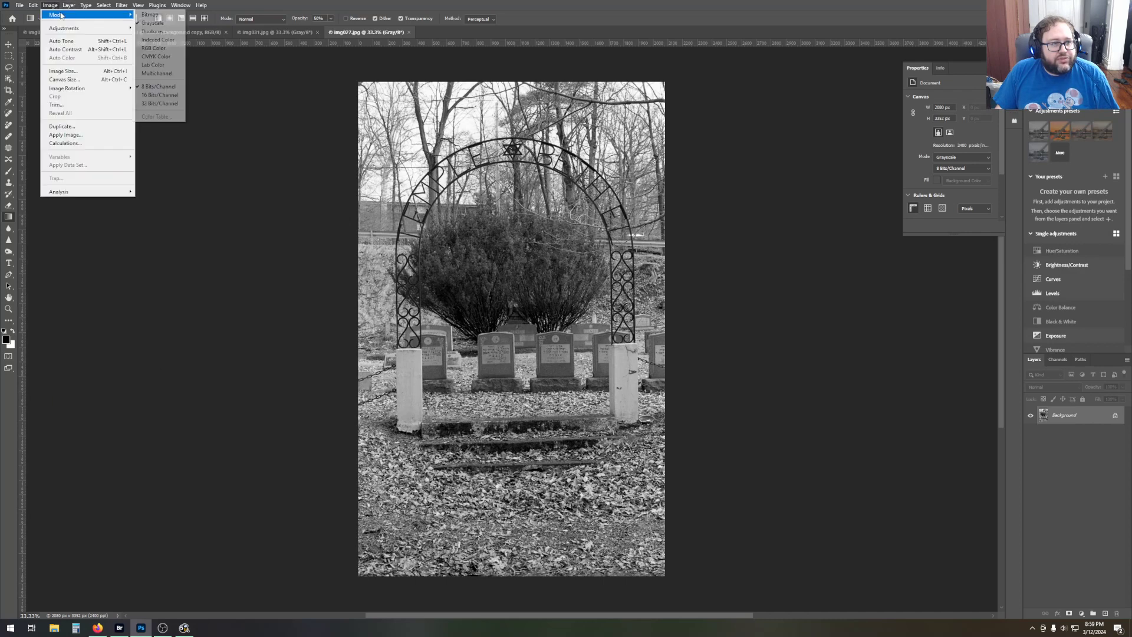
click(154, 48)
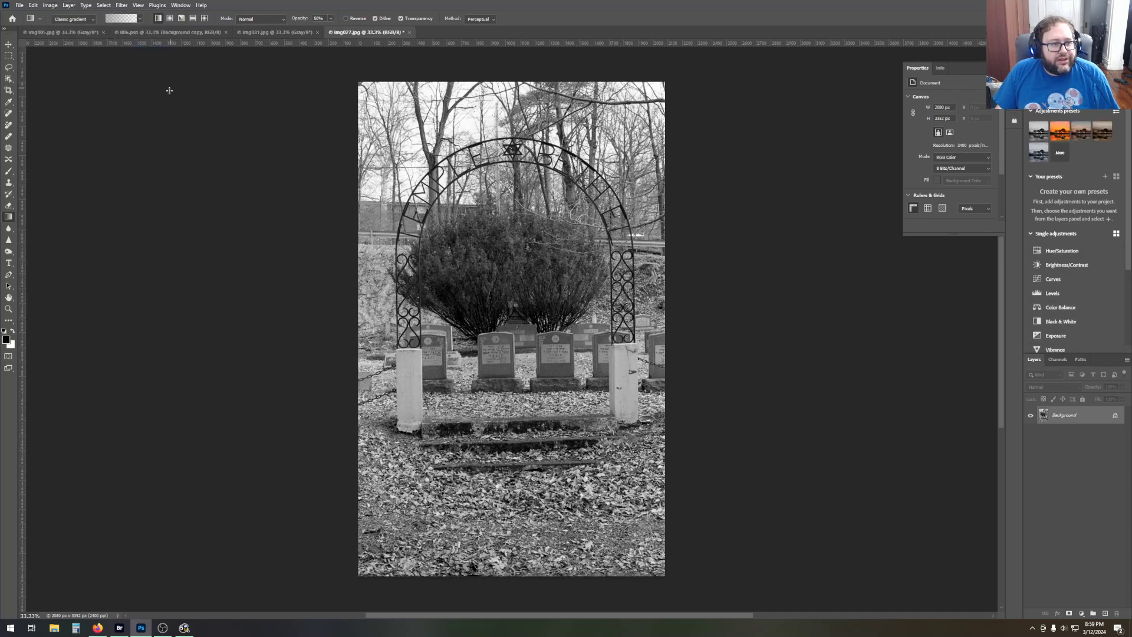
right_click(1065, 418)
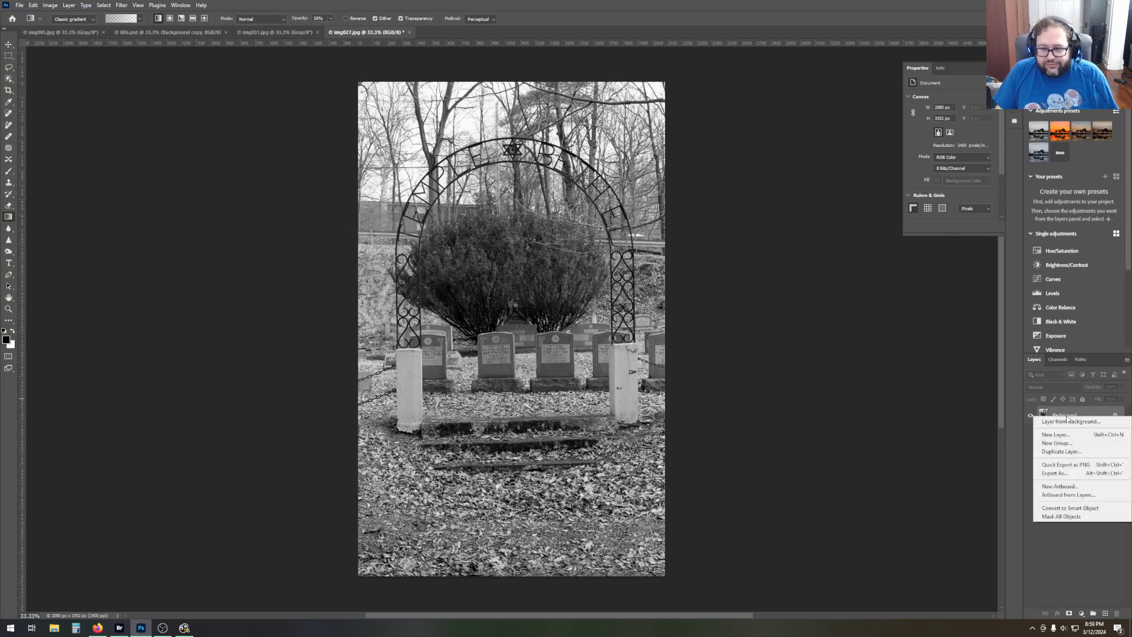
click(1073, 452)
click(640, 185)
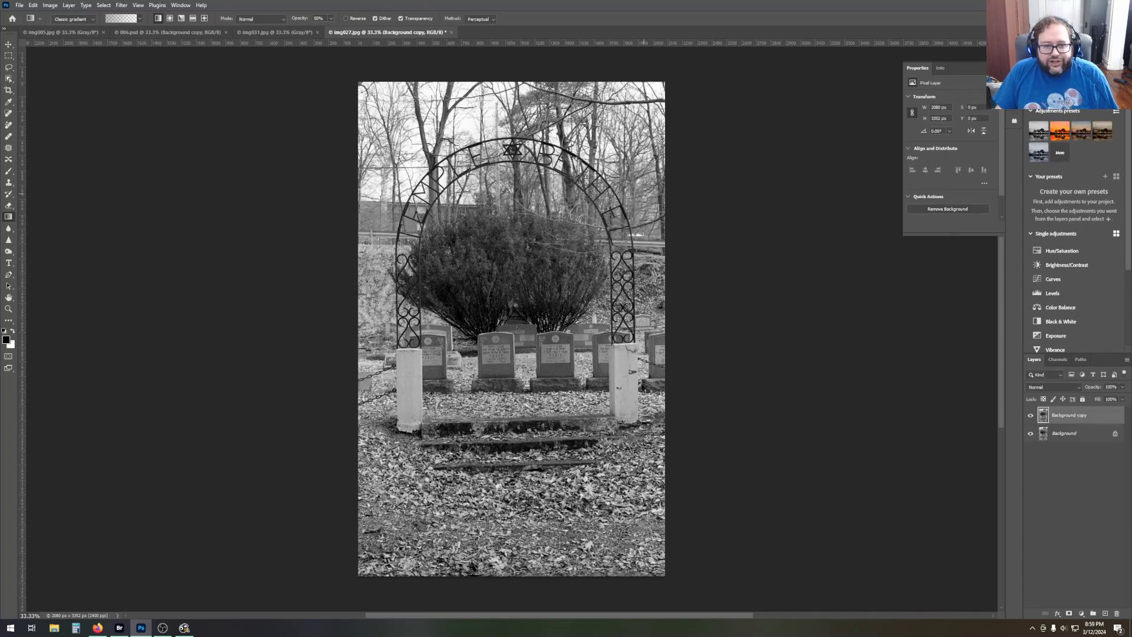
Straighten the arch photo by rotating it about 1.5° clockwise within the crop, and apply the crop.
click(8, 91)
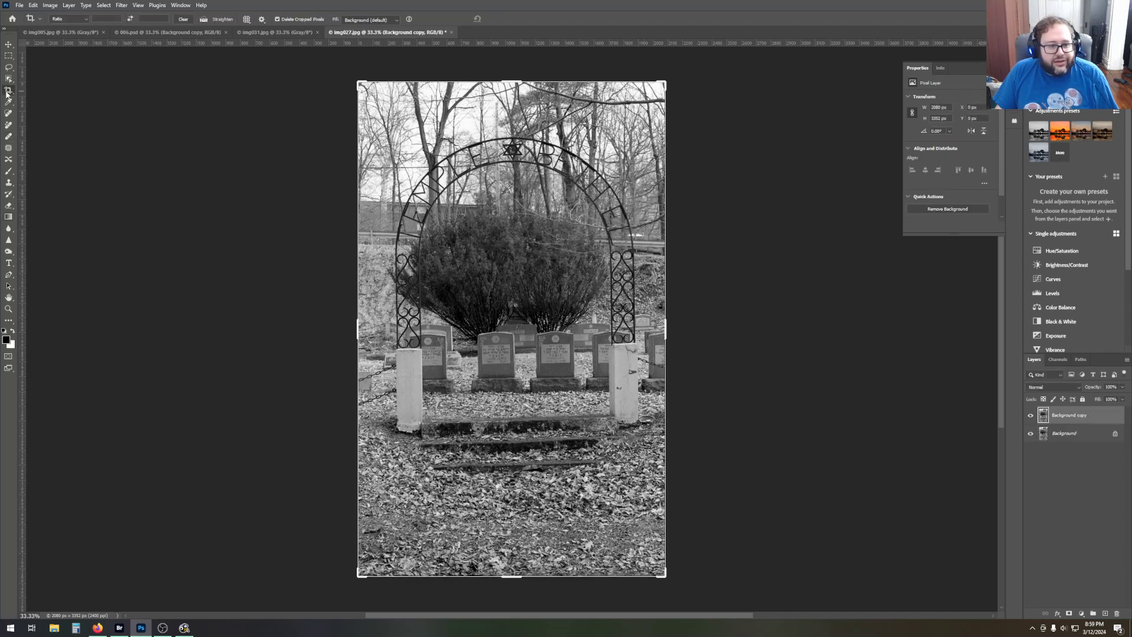
drag(683, 73, 683, 74)
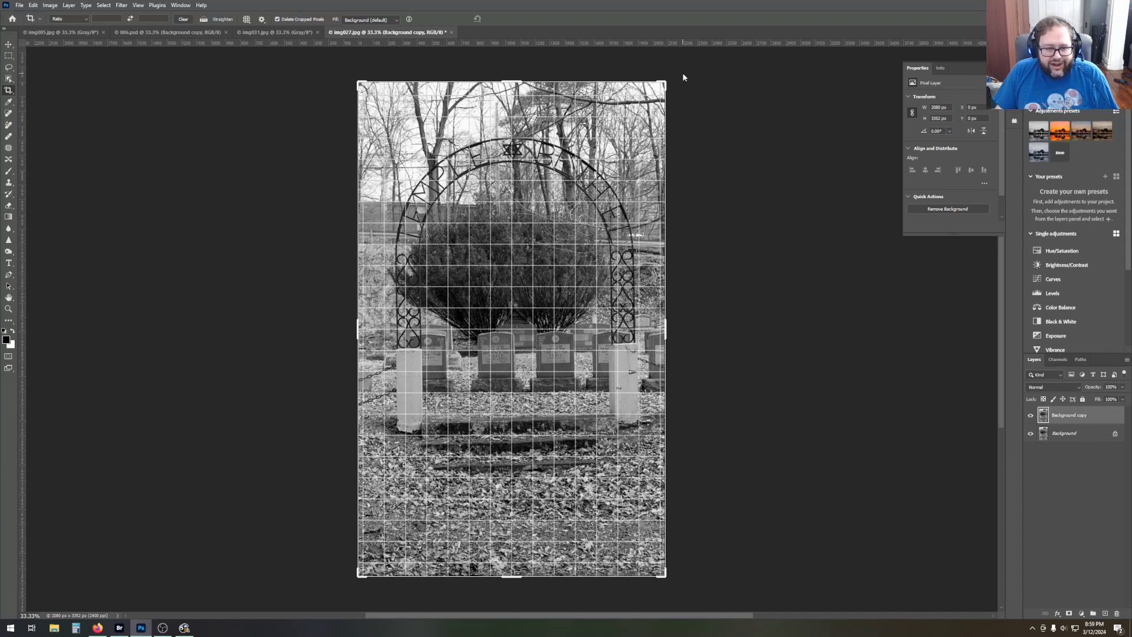
drag(684, 74, 687, 79)
drag(688, 79, 688, 85)
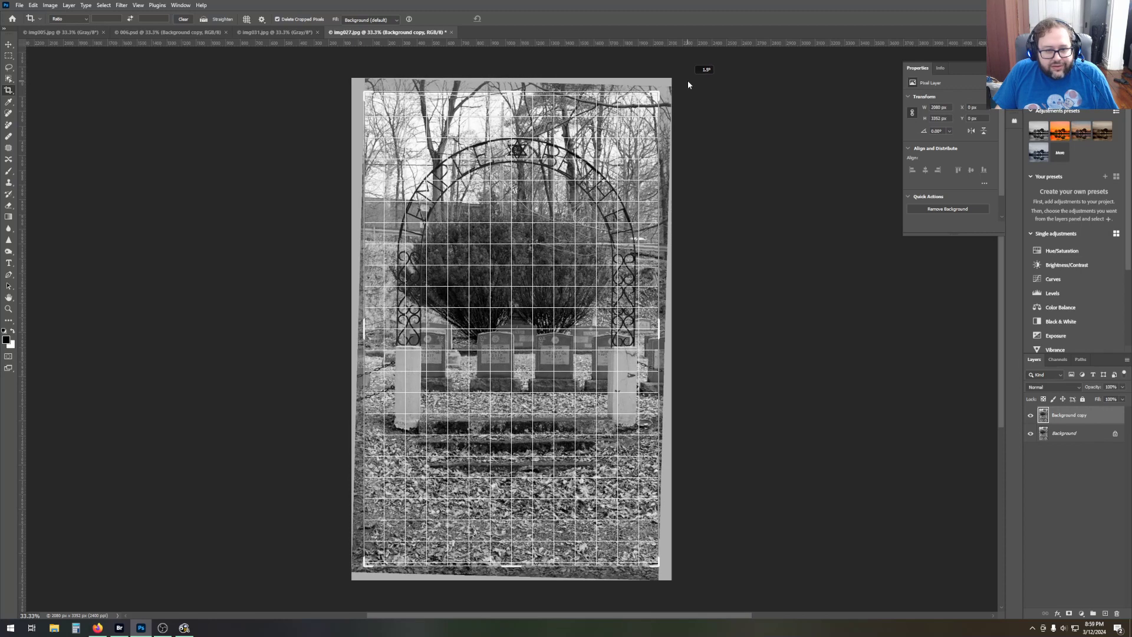
drag(688, 84, 688, 81)
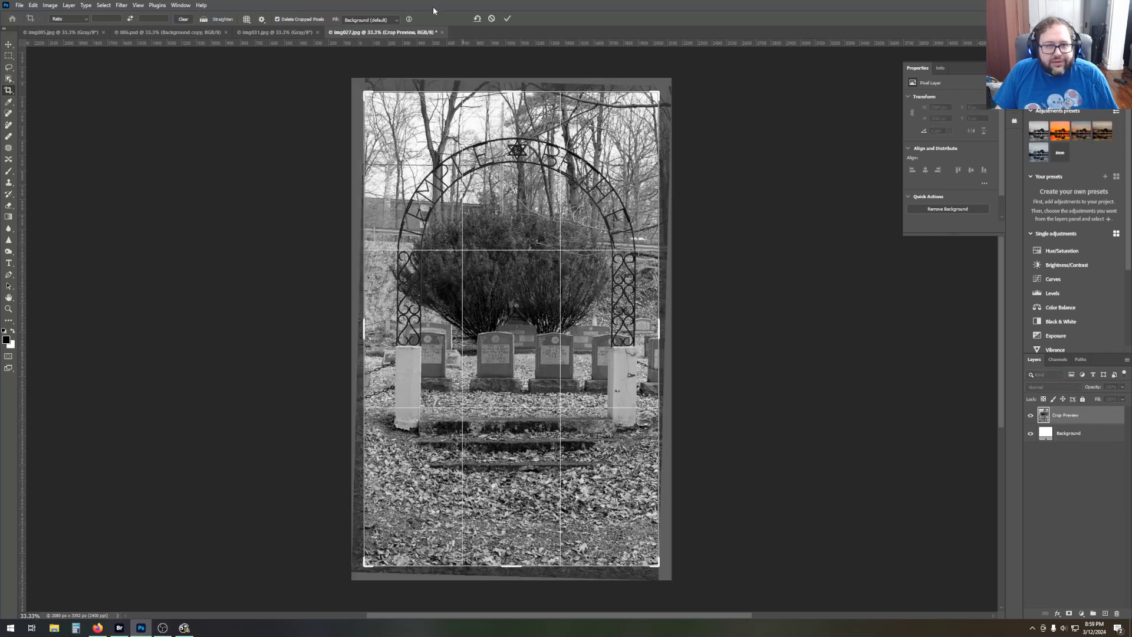
click(508, 18)
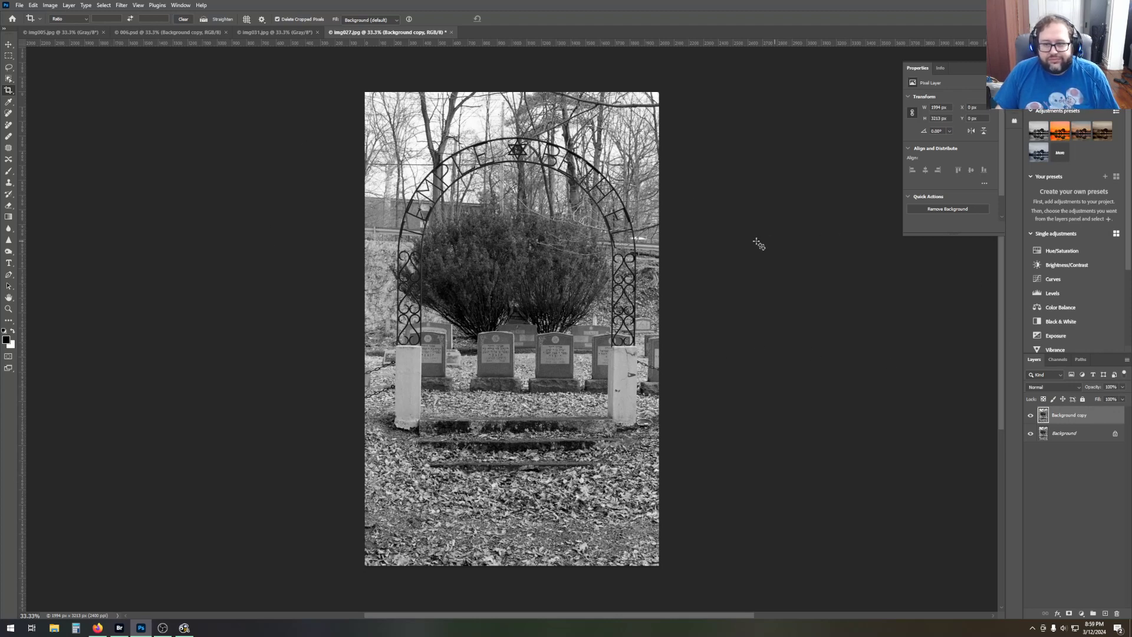
Add a Curves adjustment layer above the arch photo's Background copy layer.
click(1067, 281)
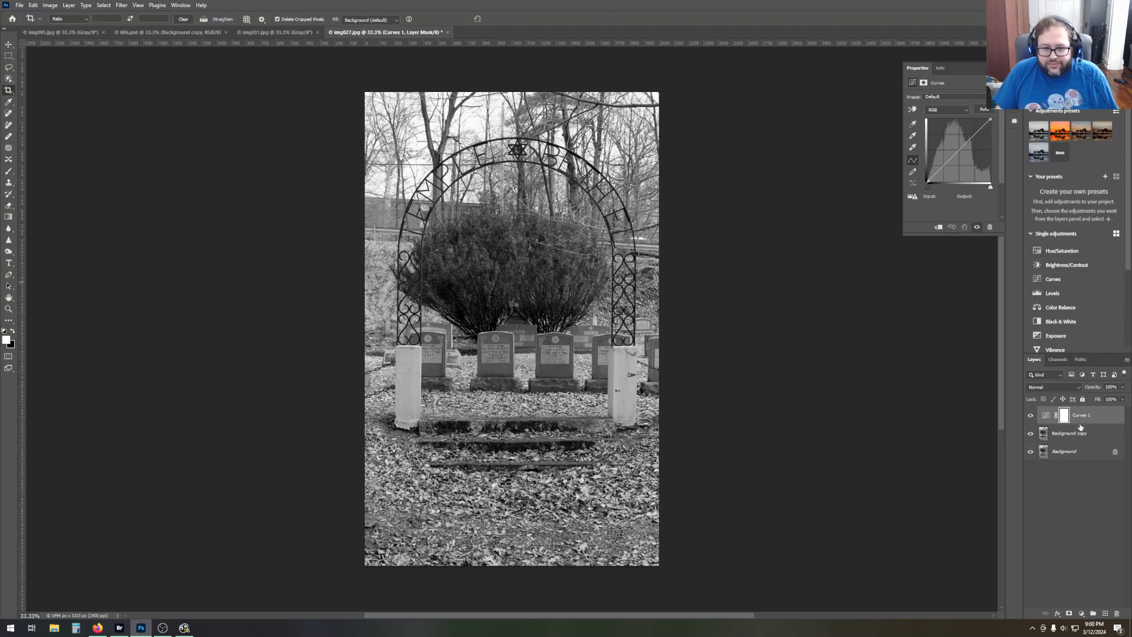
click(8, 309)
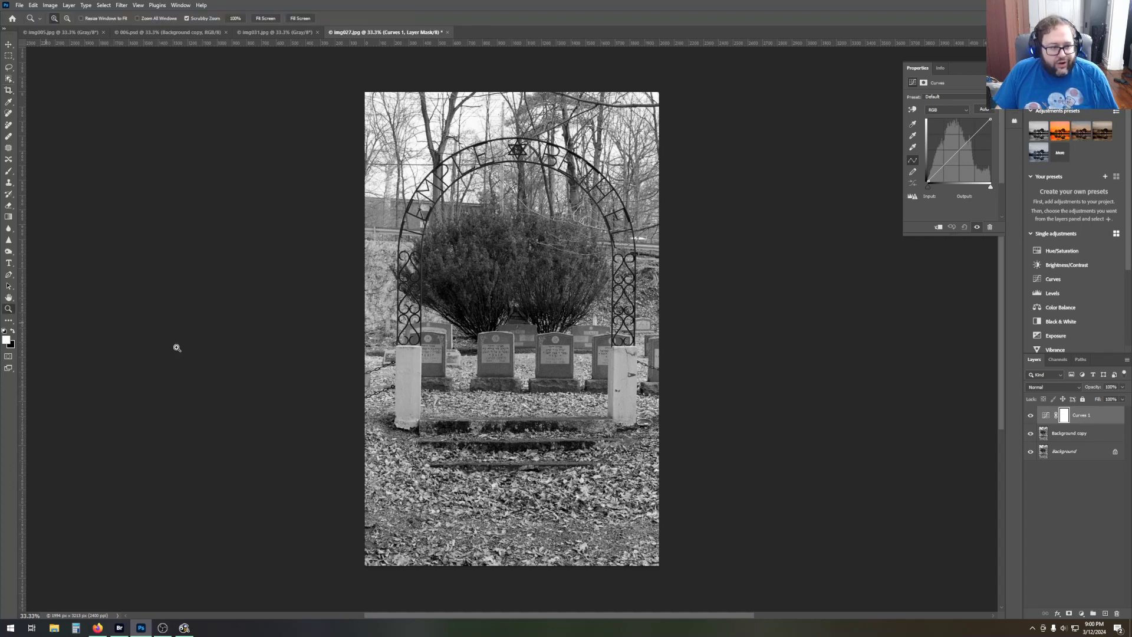
Examine the headstones beneath the arch at 100% magnification, then fit the whole arch photo on screen.
click(519, 343)
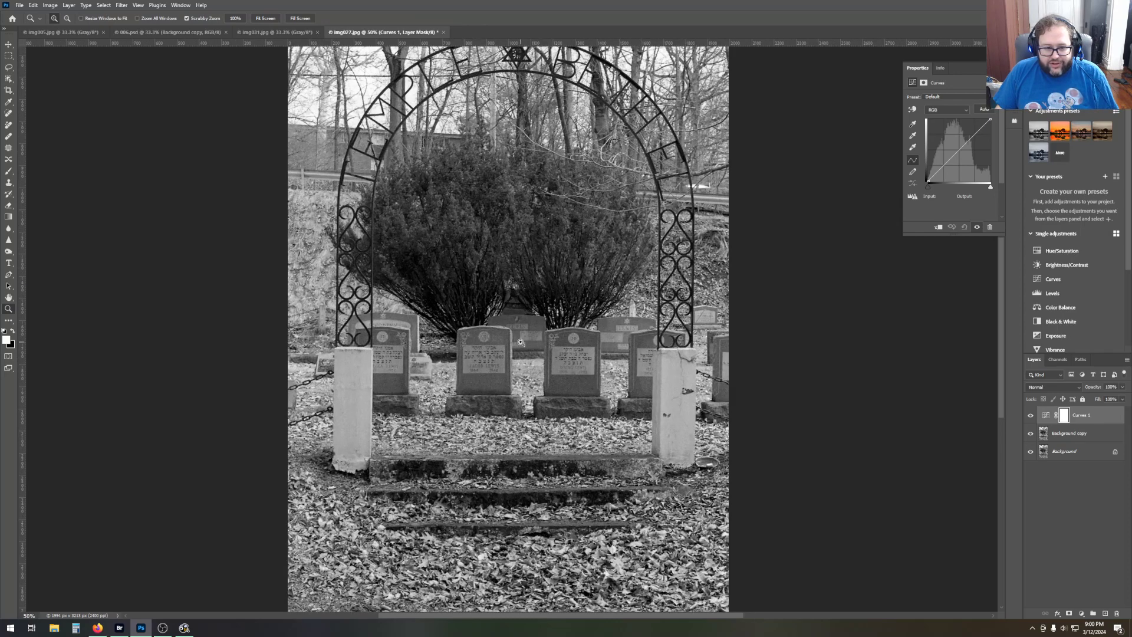
click(521, 343)
click(520, 342)
click(521, 342)
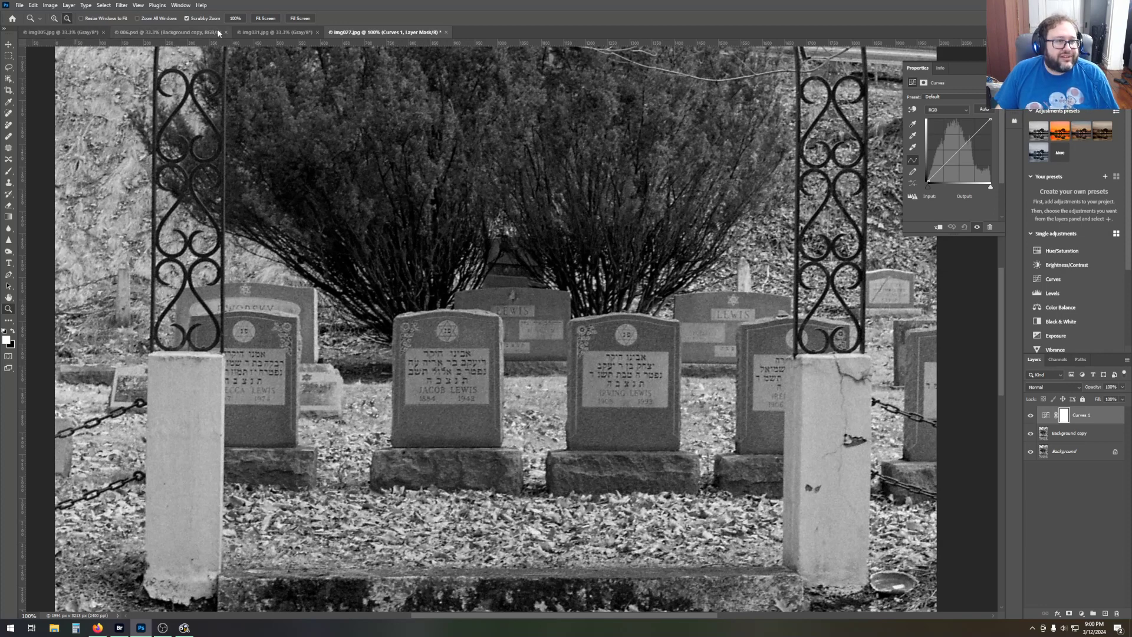
click(265, 18)
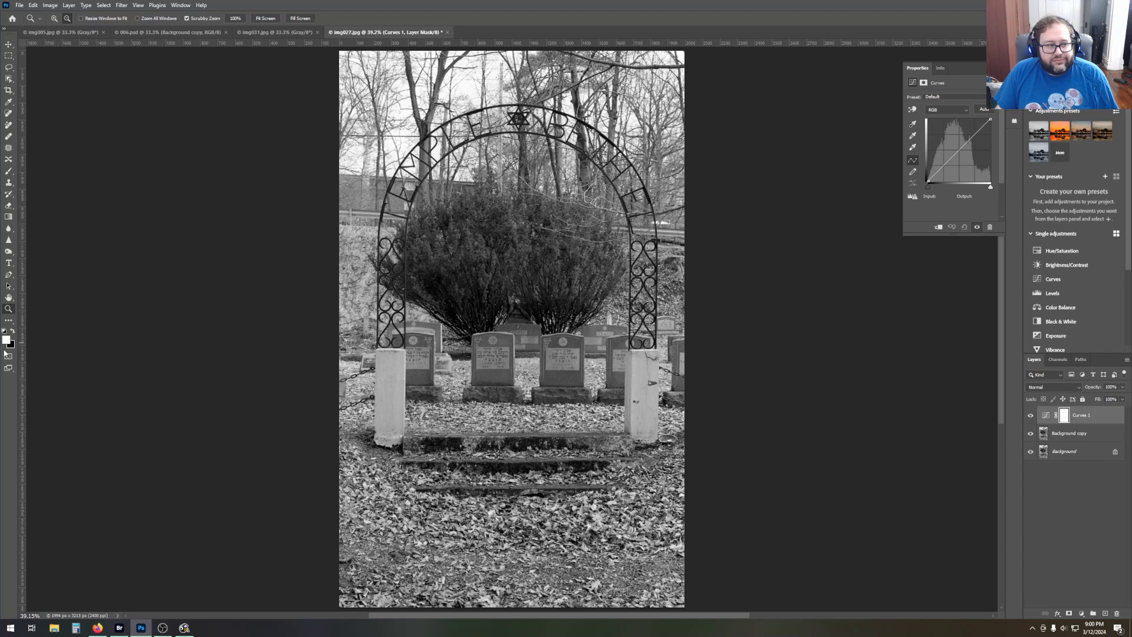
Darken the corners of the arch photo's Background copy layer with black-to-transparent linear gradients running diagonally inward.
click(8, 216)
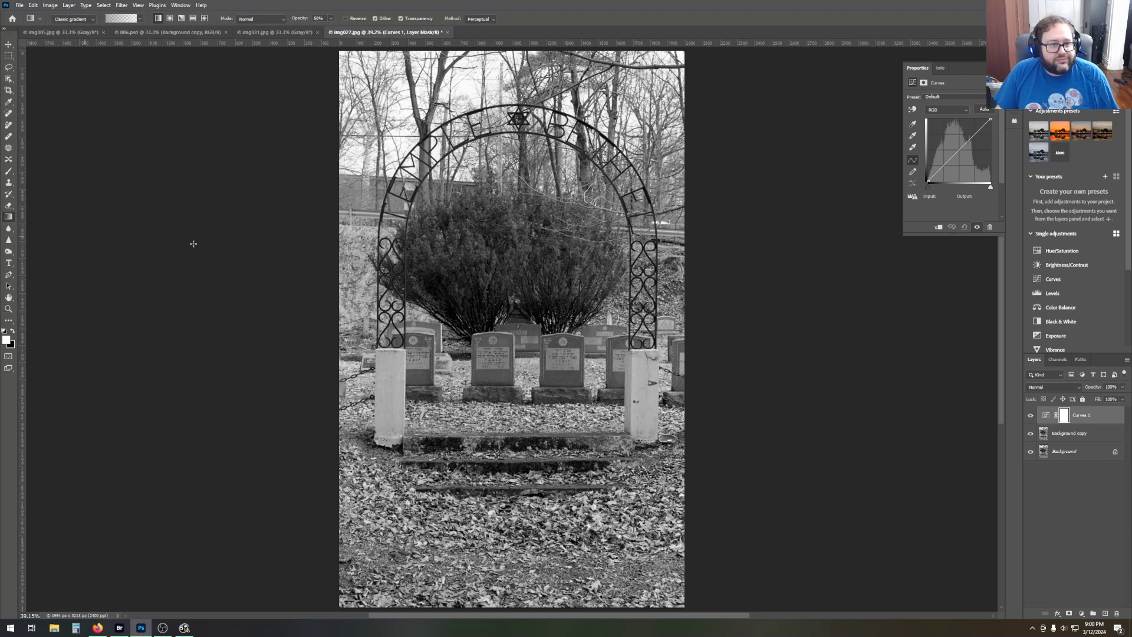
mouse_move(336, 48)
mouse_down()
mouse_move(416, 142)
mouse_move(422, 133)
mouse_move(460, 158)
mouse_up()
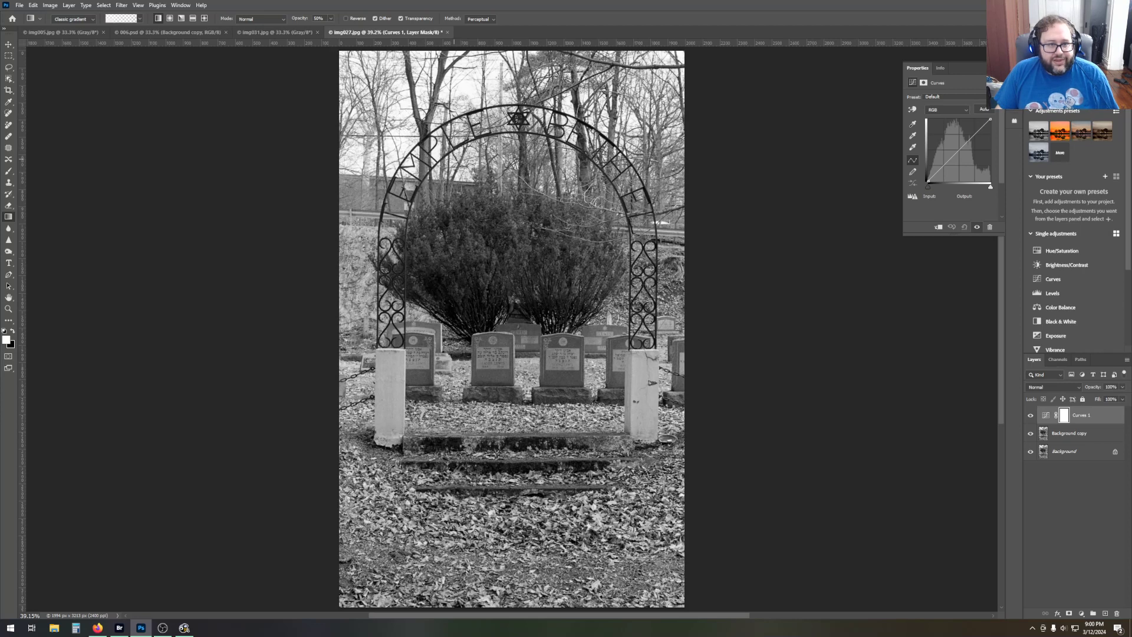
click(1084, 440)
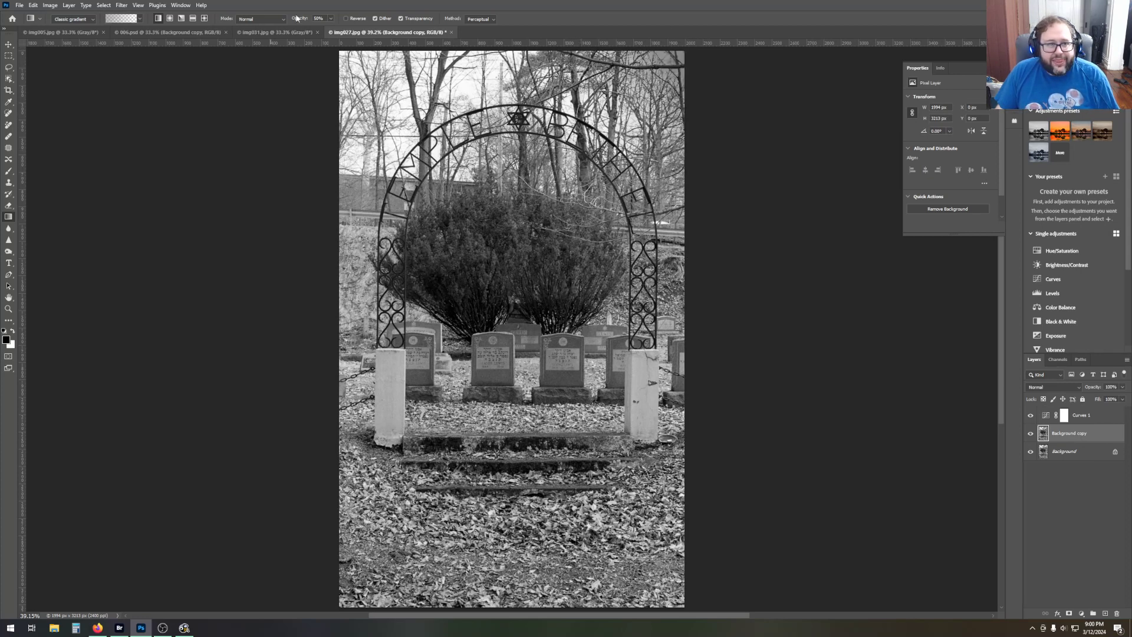
drag(337, 49, 453, 146)
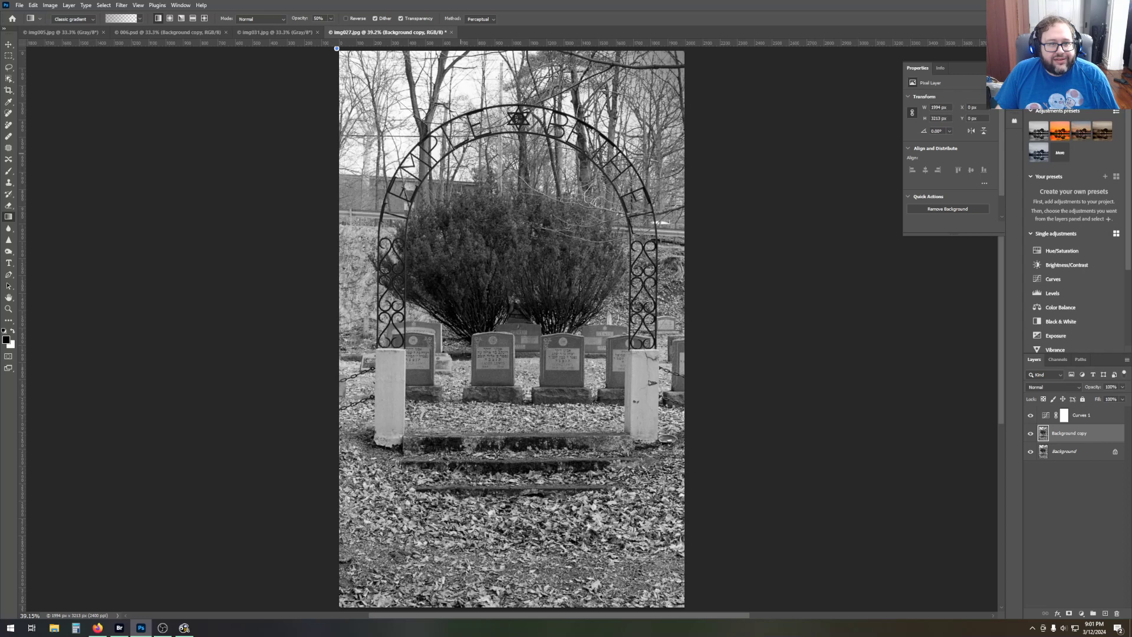
drag(396, 99, 409, 118)
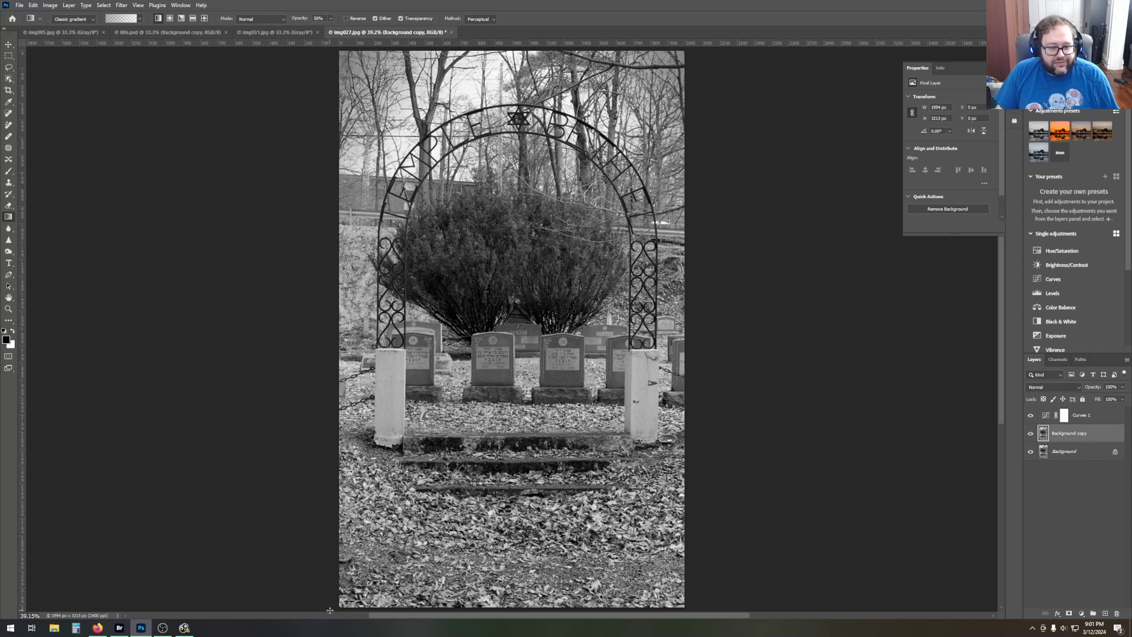
drag(333, 611, 437, 512)
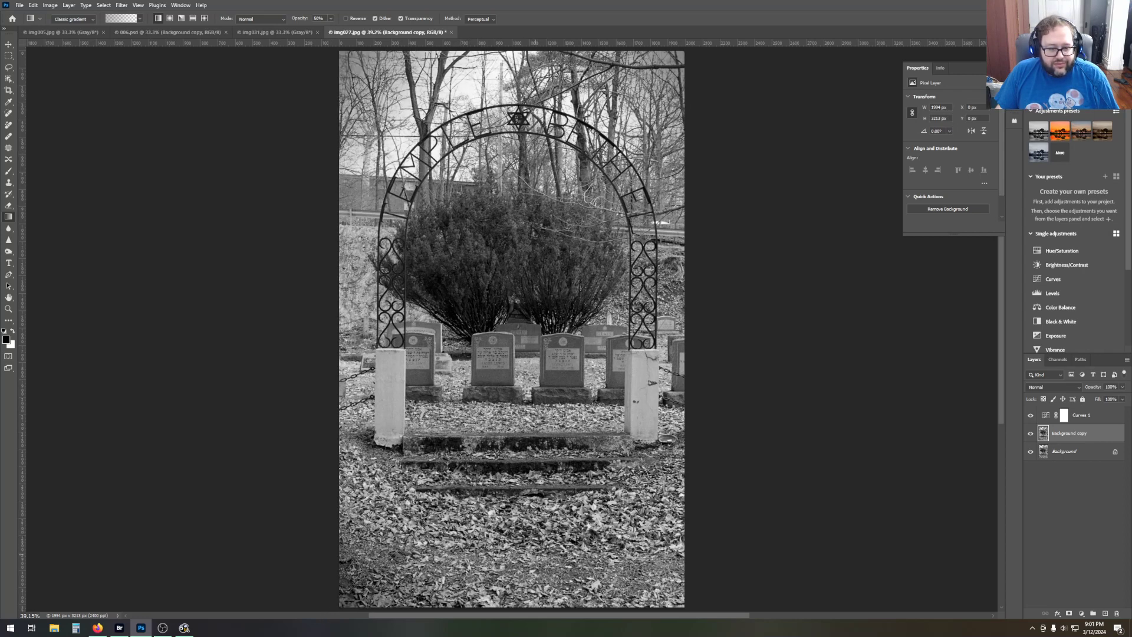
drag(688, 606, 601, 494)
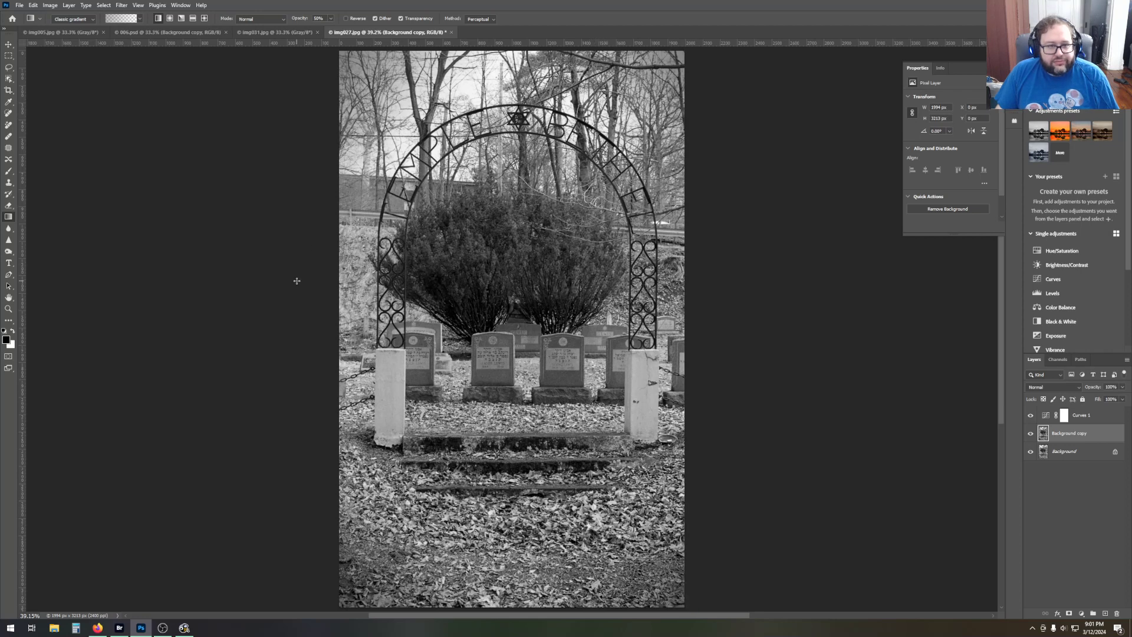
Darken both sides, the upper edge and the lower edge of the arch photo with black-to-transparent linear gradients running inward.
drag(300, 282, 420, 283)
drag(715, 296, 589, 295)
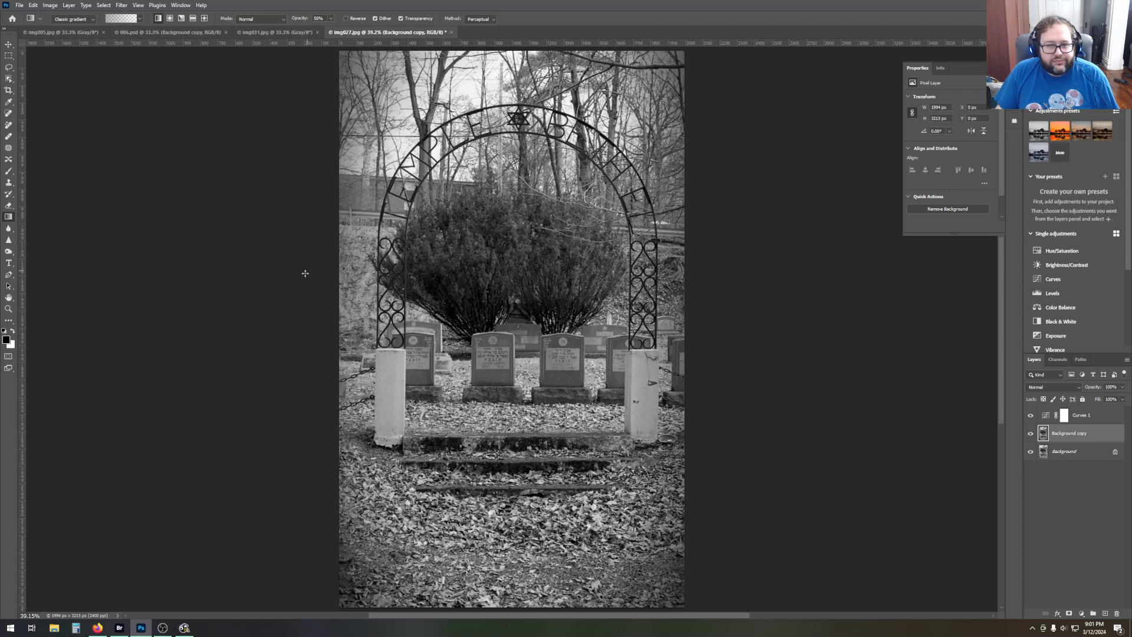
drag(306, 283, 424, 283)
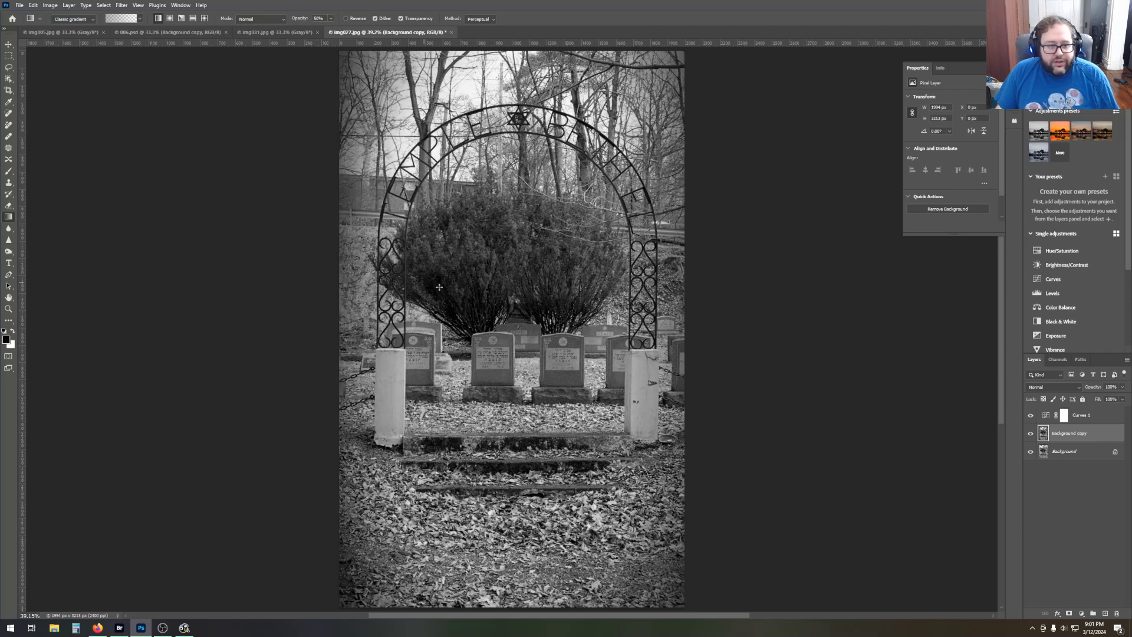
drag(718, 292, 623, 293)
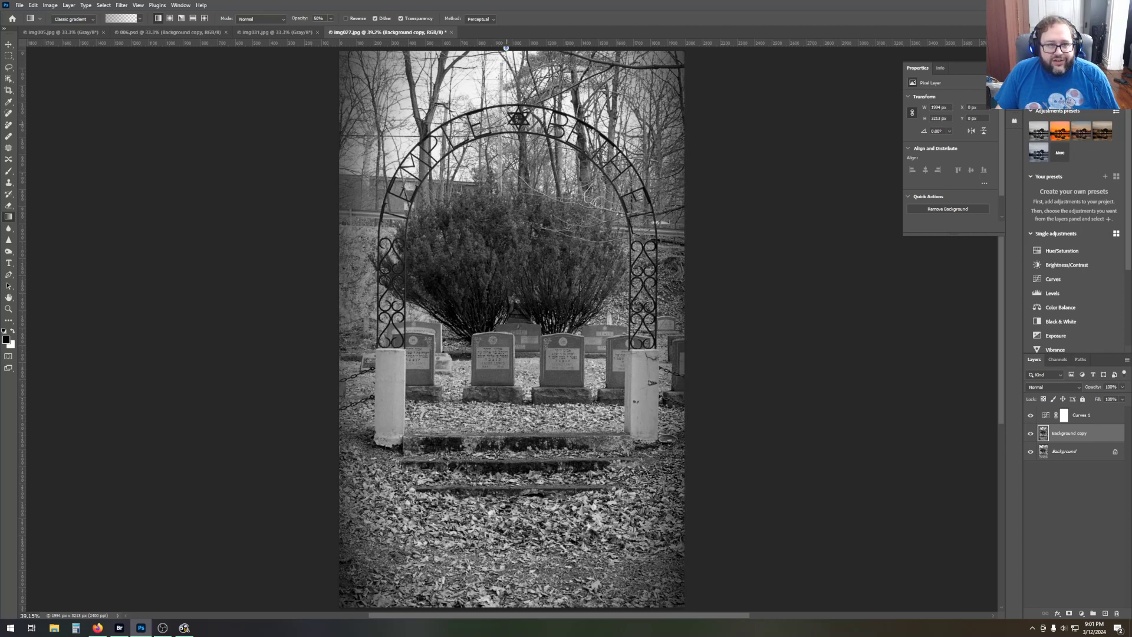
drag(506, 58, 507, 85)
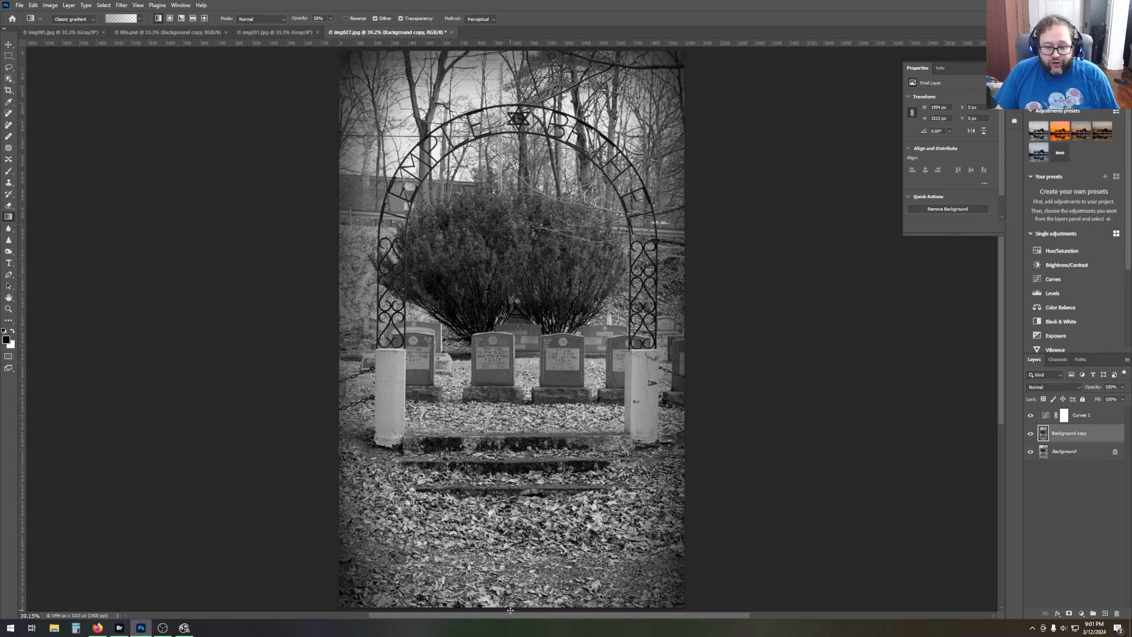
drag(510, 609, 511, 534)
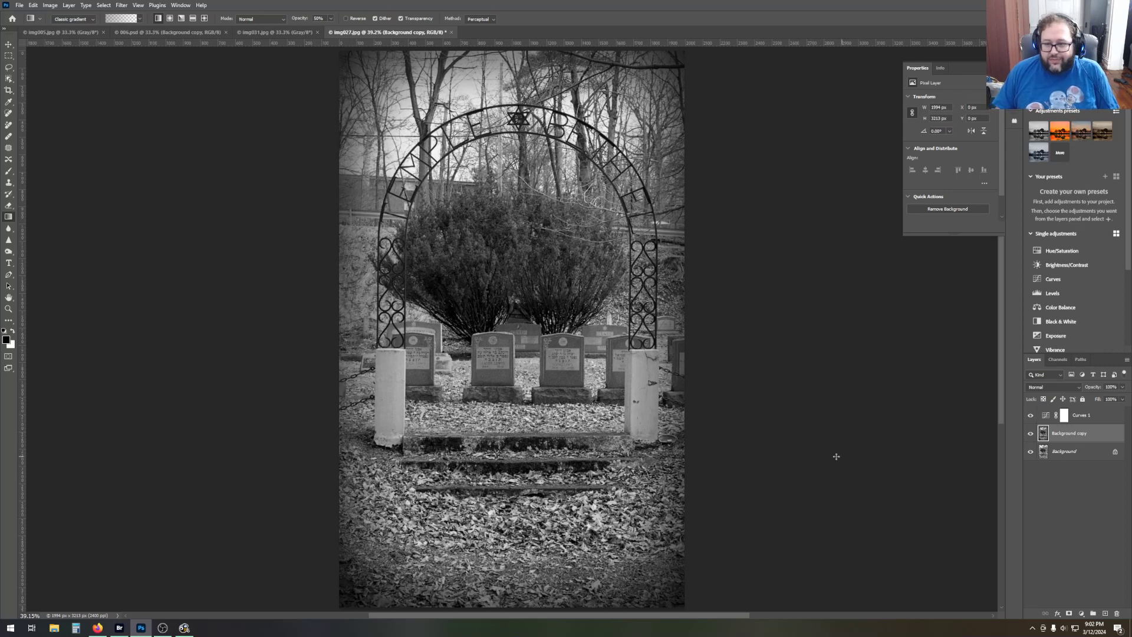
Add a Brightness/Contrast adjustment layer above Curves 1 and set its contrast to about 23.
click(1087, 415)
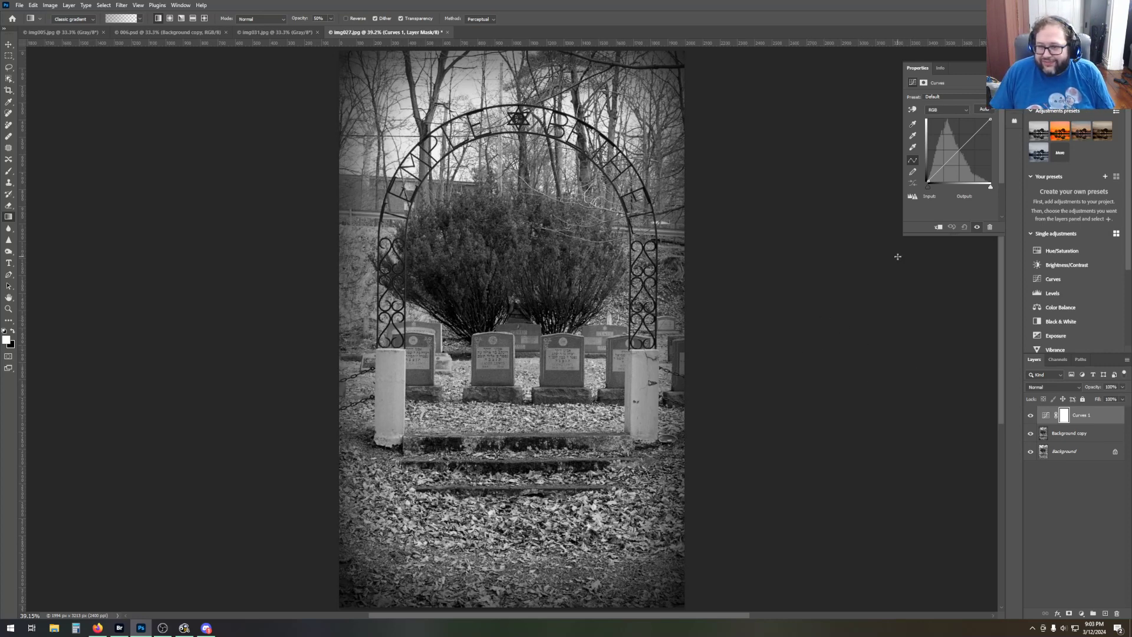
click(1066, 265)
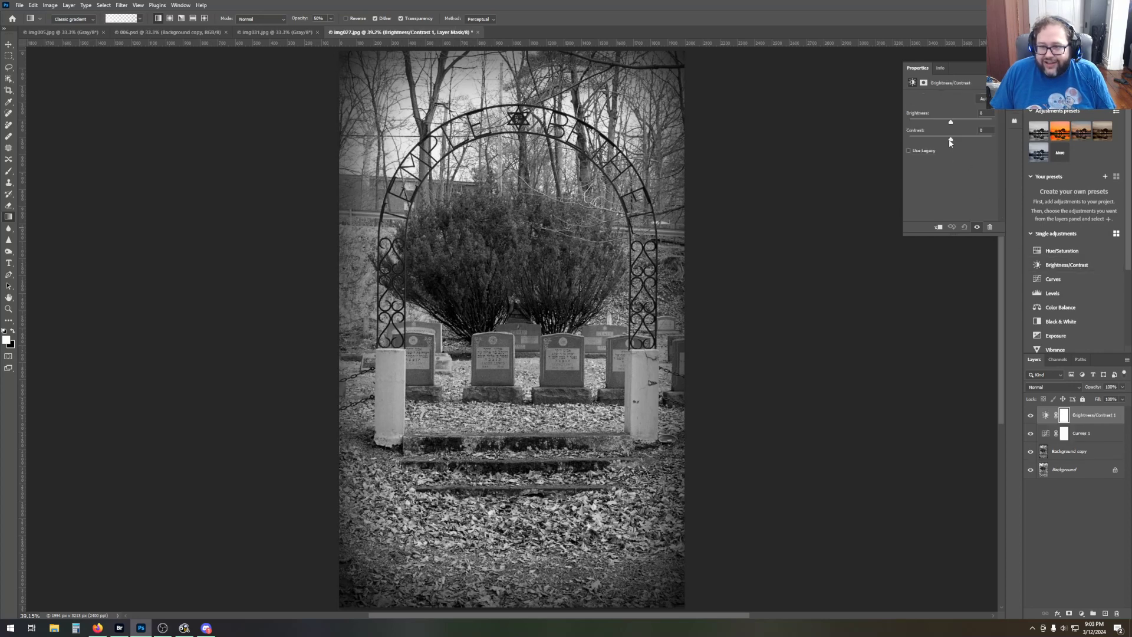
drag(949, 142, 959, 143)
drag(959, 143, 961, 142)
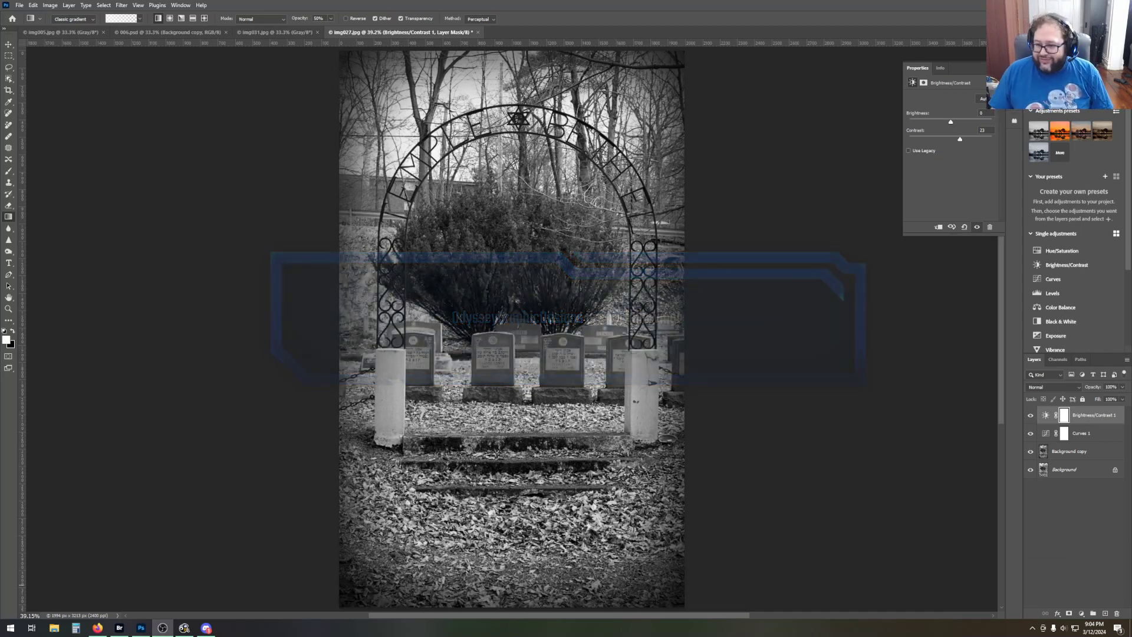
Save the arch photo as 027.psd in the JPEG folder and close it.
key(alt+Tab)
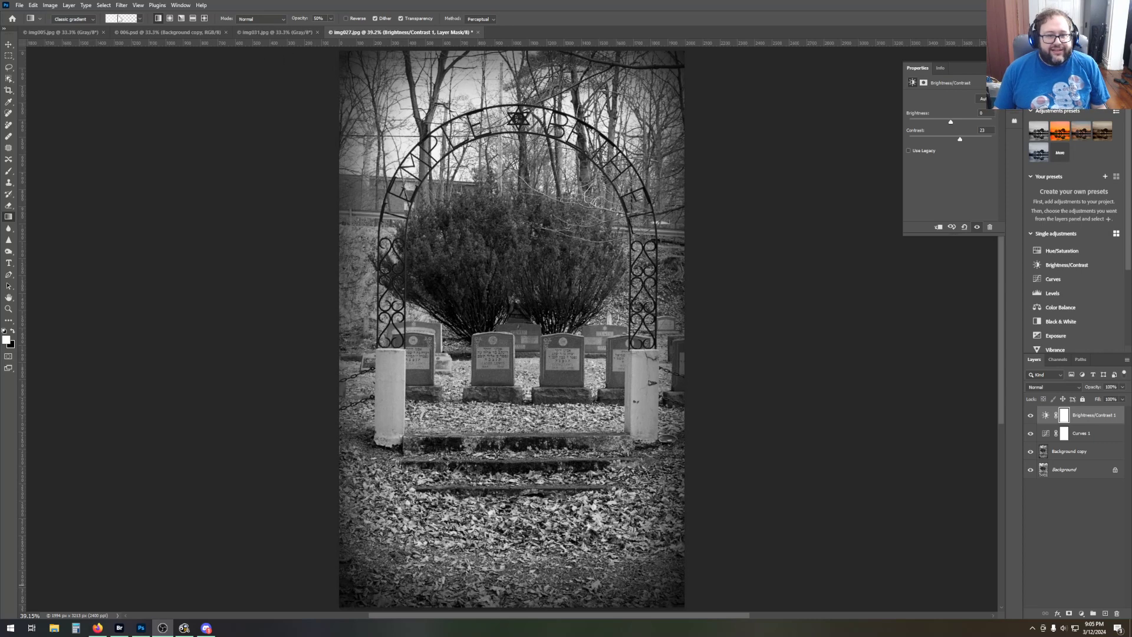
click(22, 8)
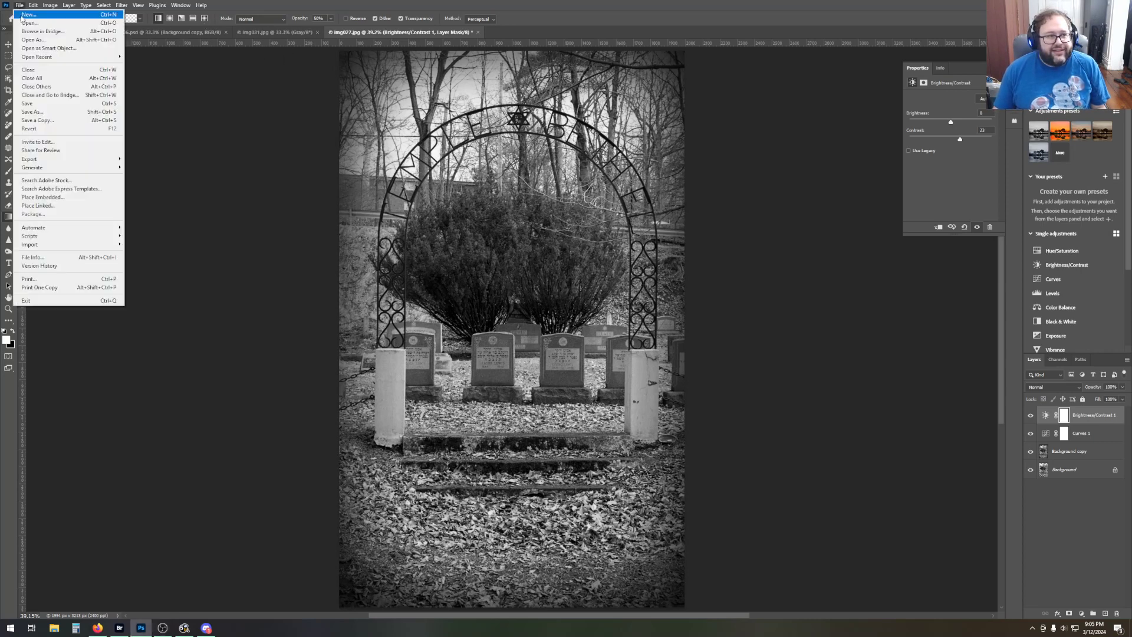
click(38, 112)
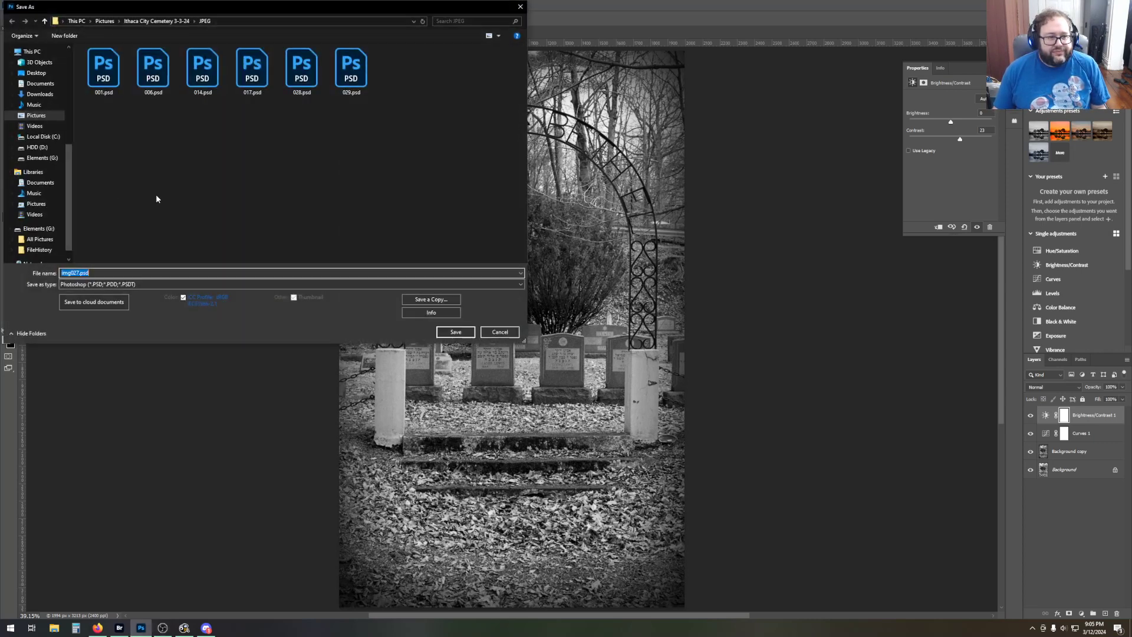
drag(71, 272, 2, 272)
key(BackSpace)
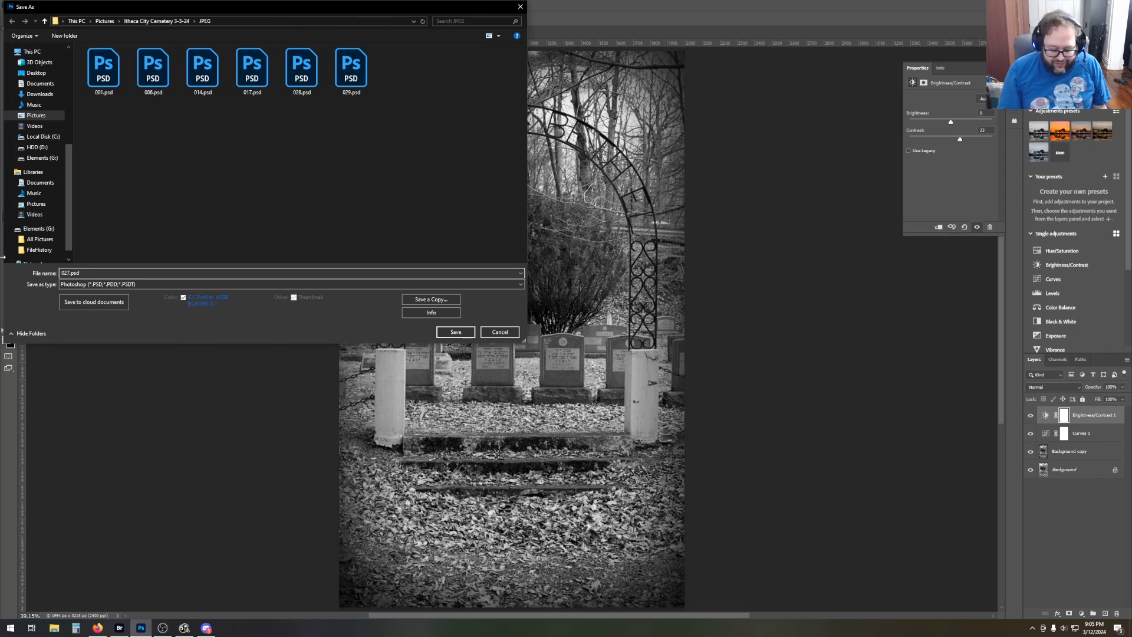
key(Return)
key(Return)
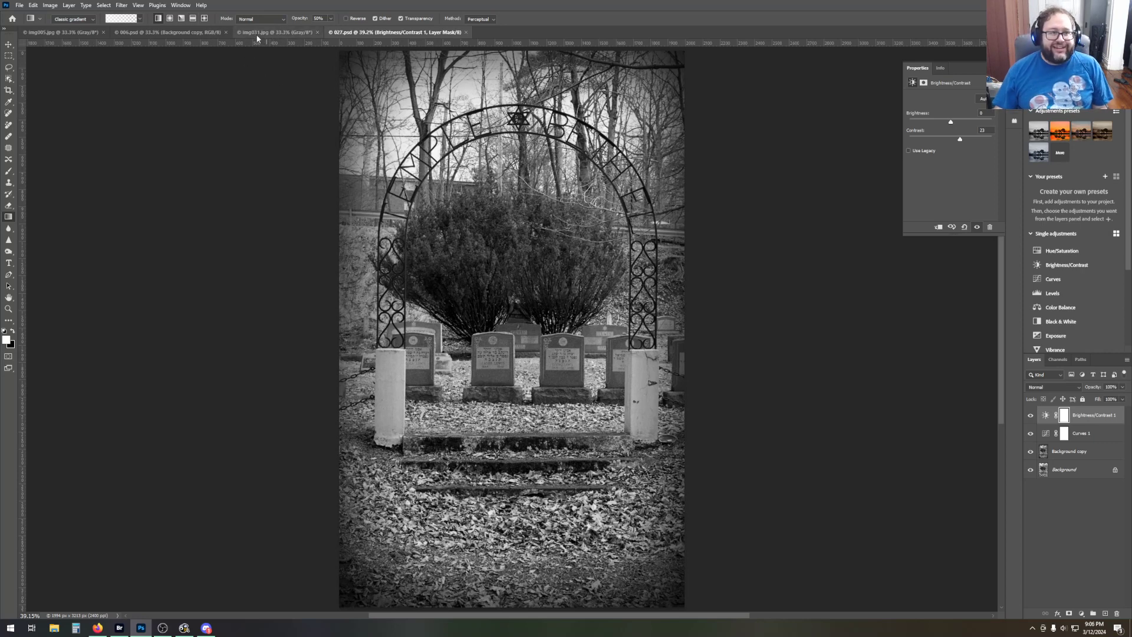
click(466, 32)
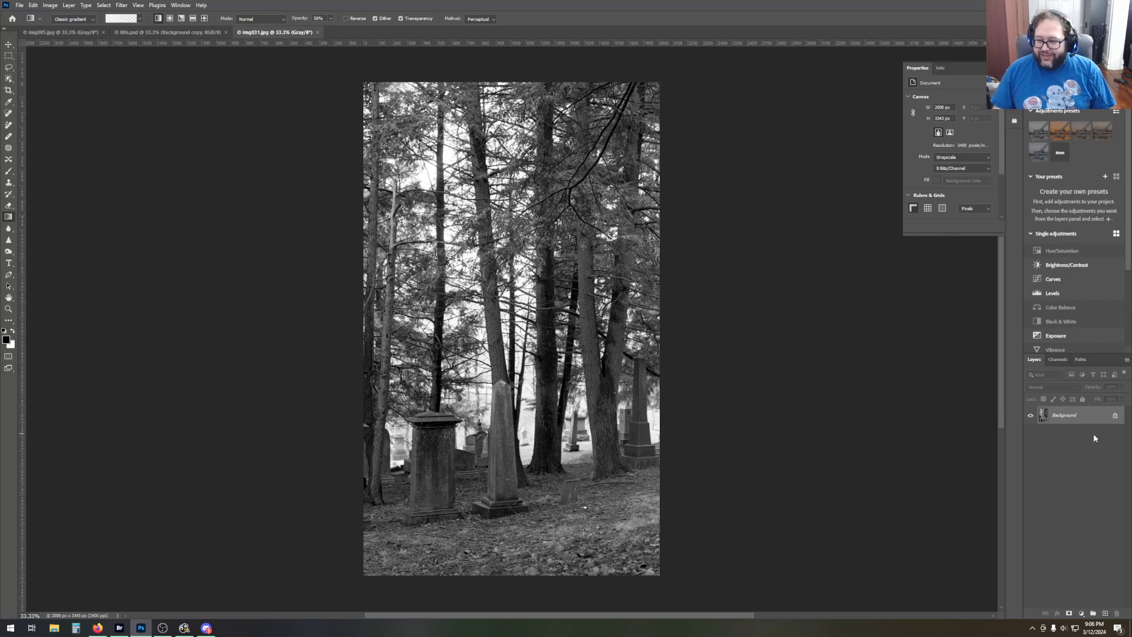
Convert img031.jpg to RGB Color and duplicate its Background layer as Background copy.
click(50, 5)
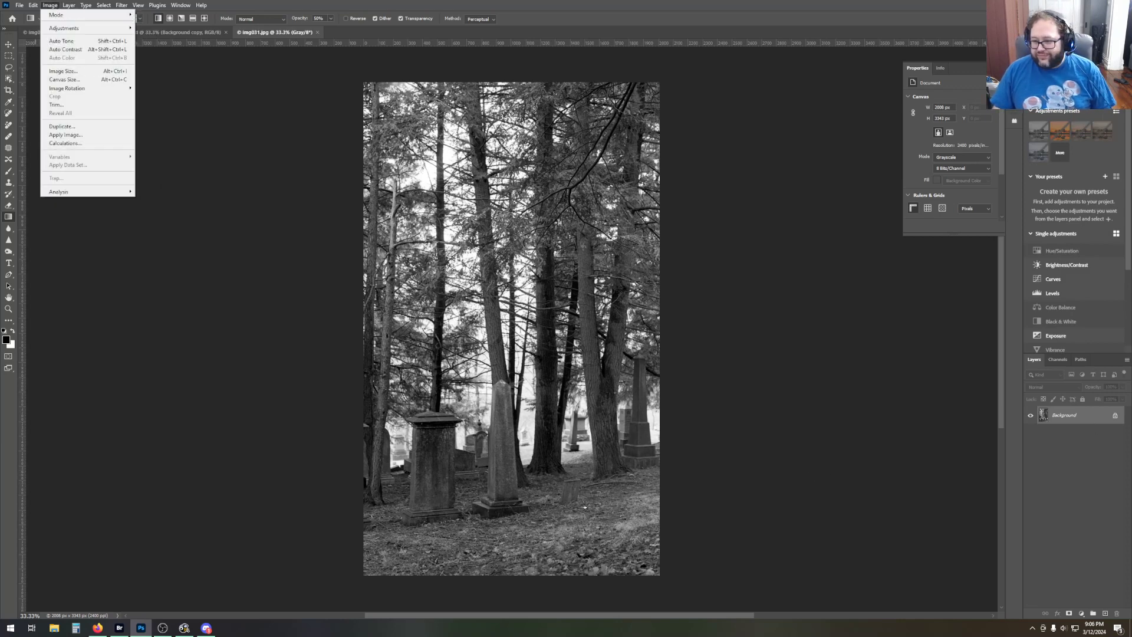
key(alt+Tab)
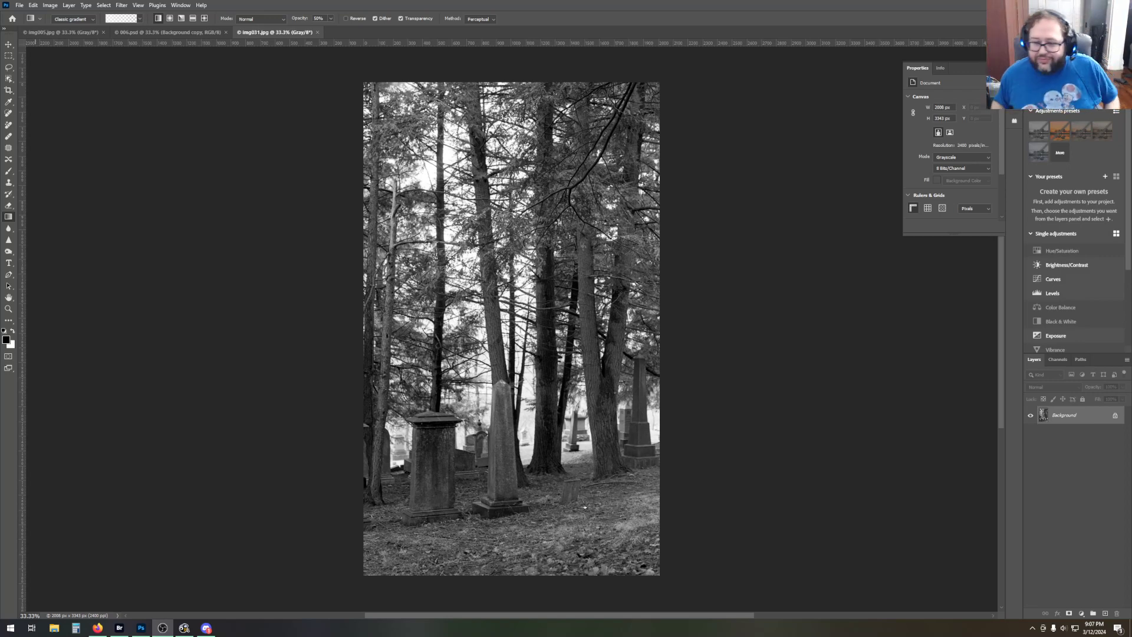
click(50, 5)
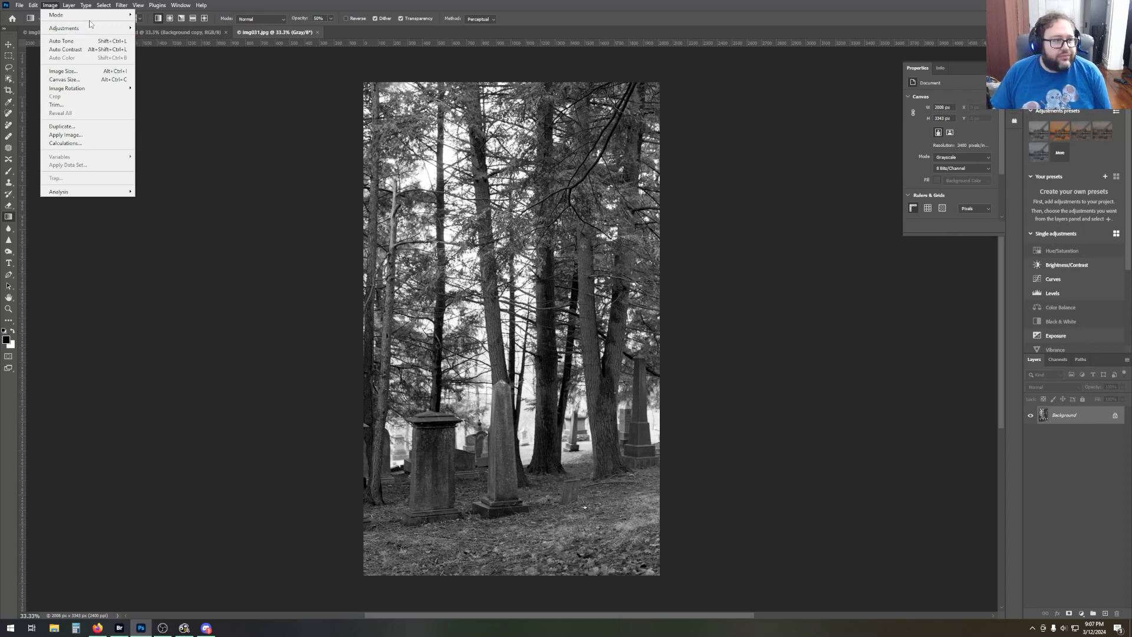
mouse_move(90, 29)
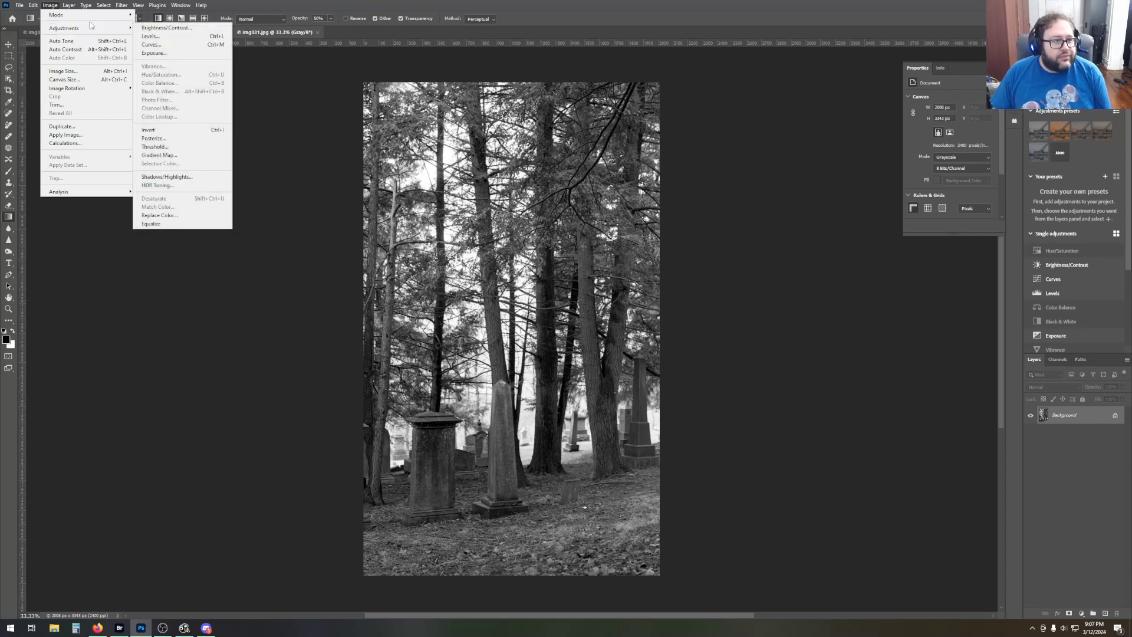
click(171, 49)
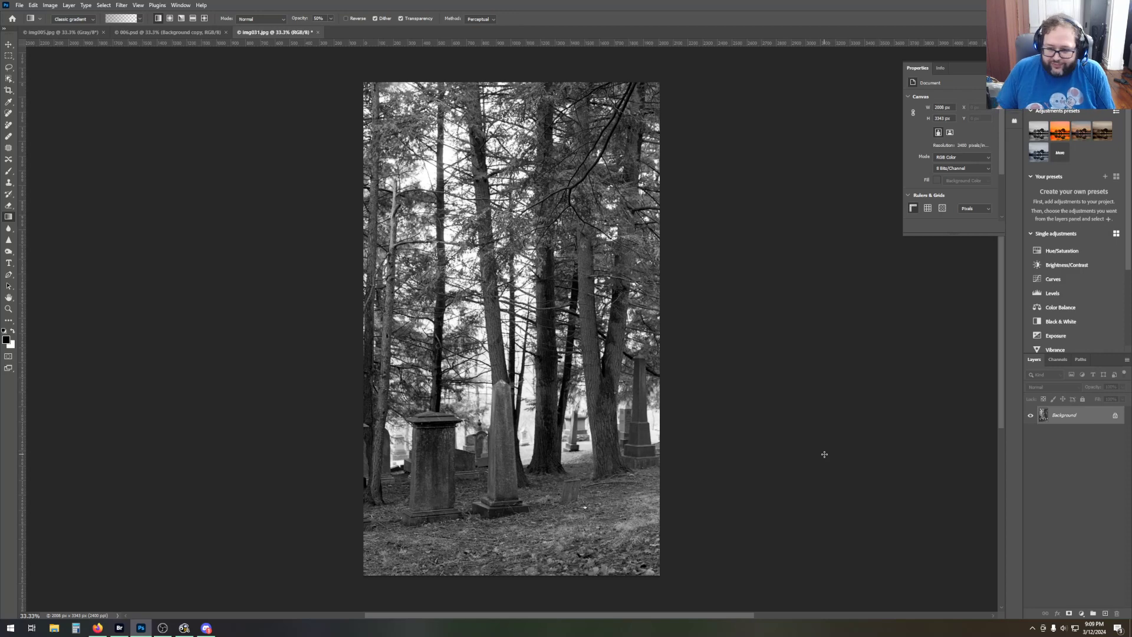
right_click(1089, 416)
click(1078, 451)
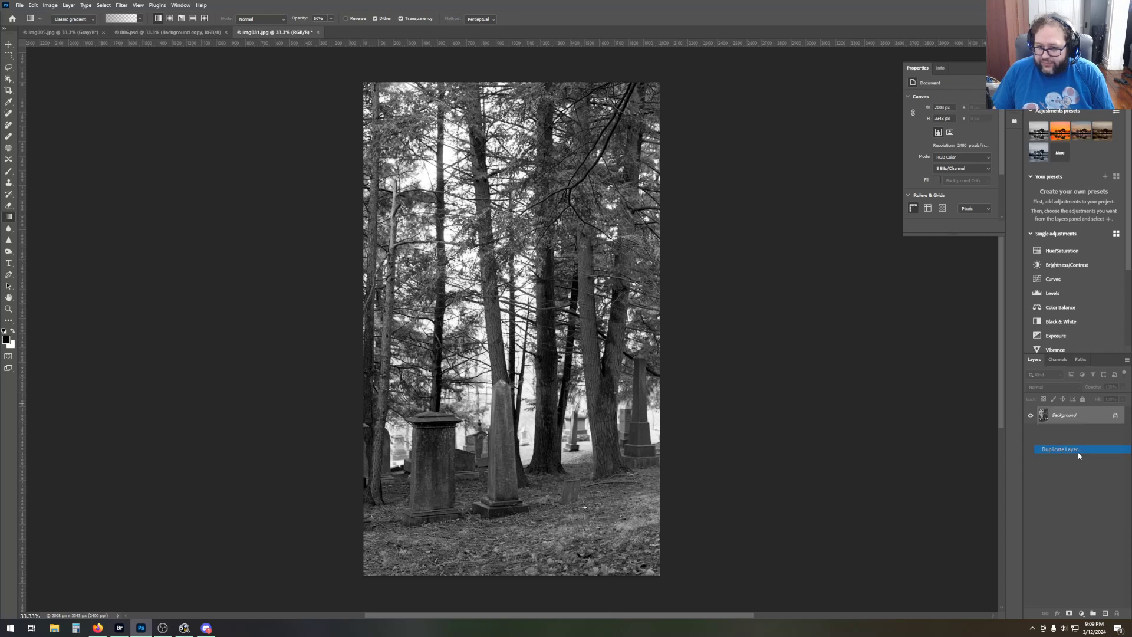
click(639, 184)
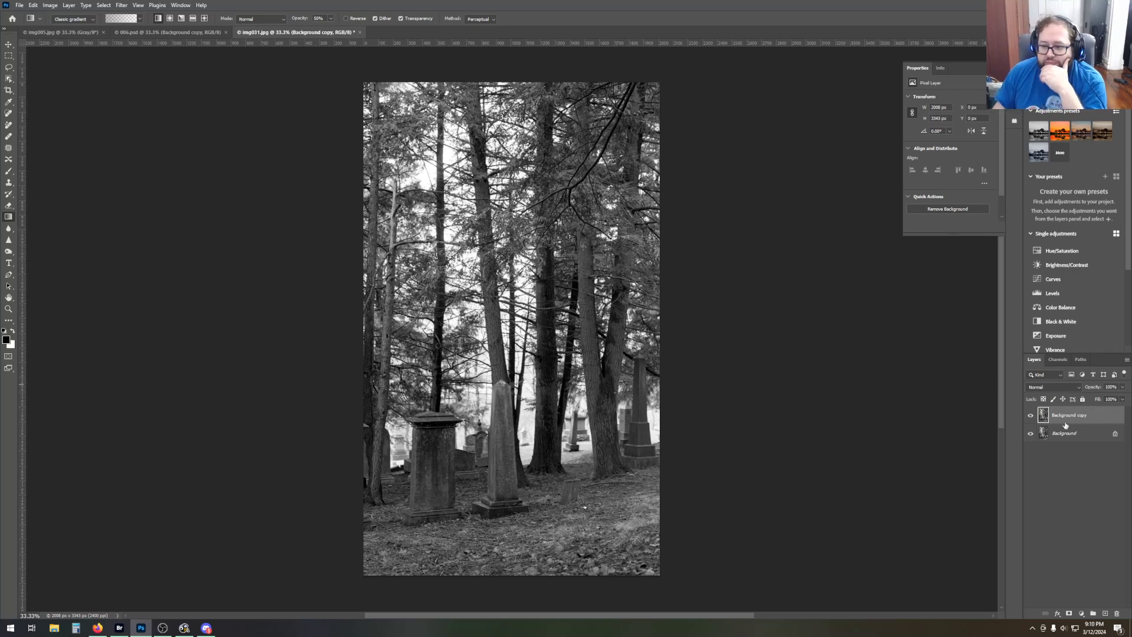
Add a Curves adjustment layer above img031.jpg's Background copy layer and make Background copy the active layer again.
click(1055, 282)
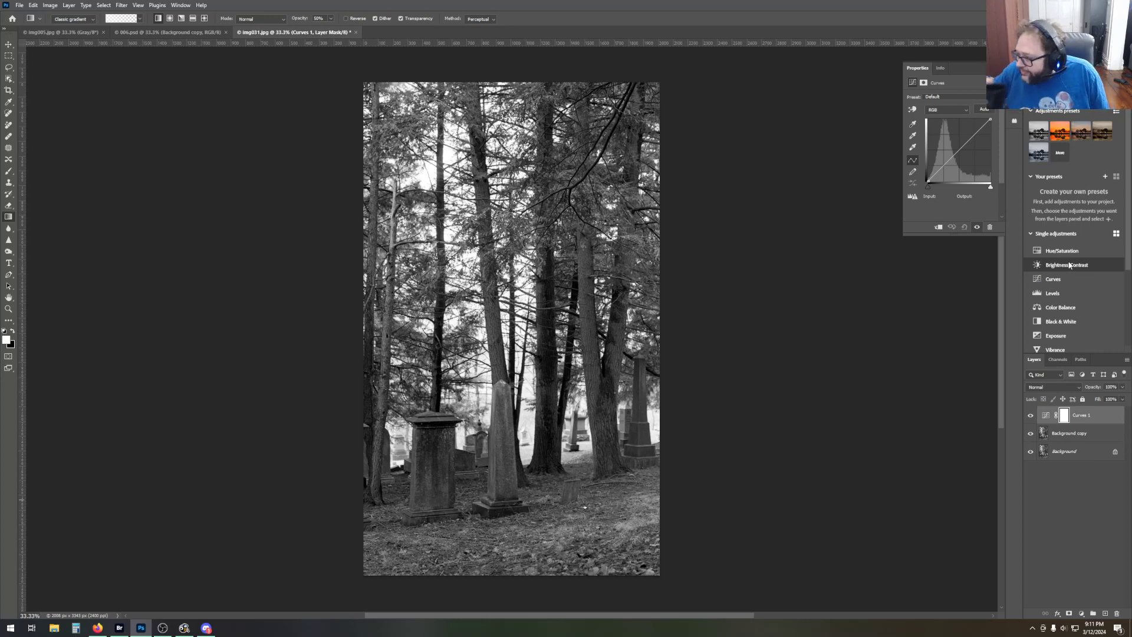
click(1074, 435)
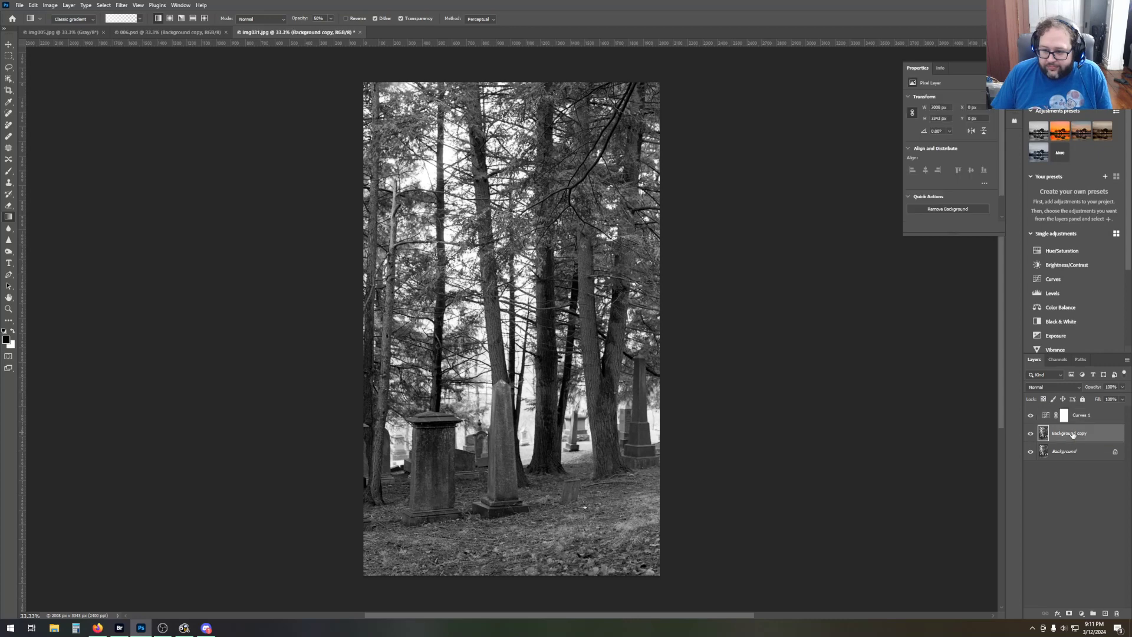
click(1080, 280)
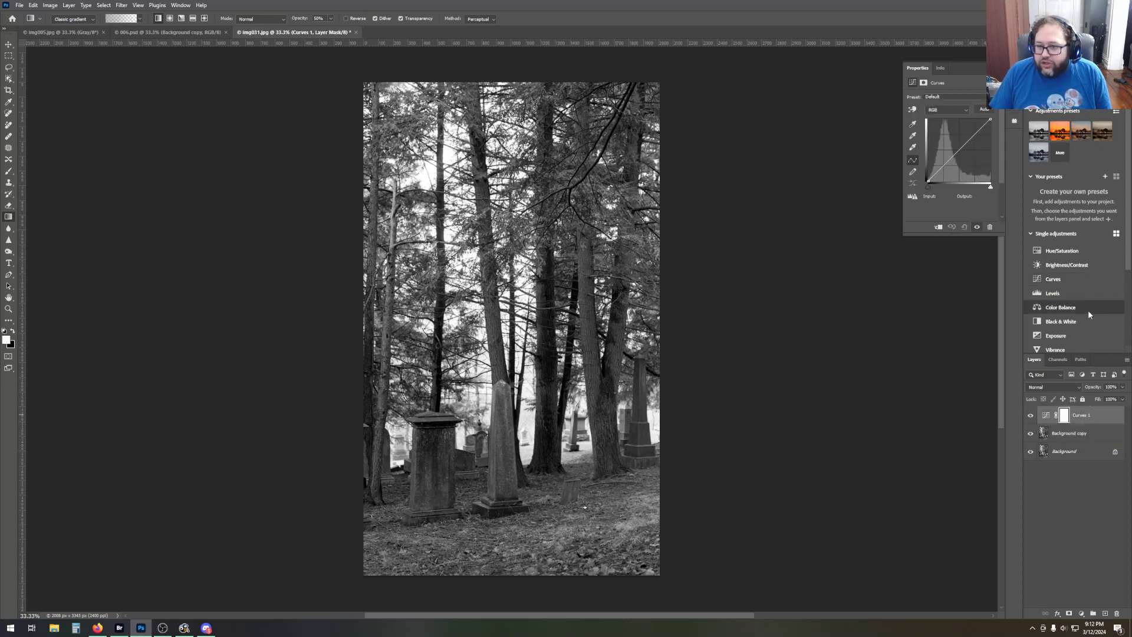
click(1056, 433)
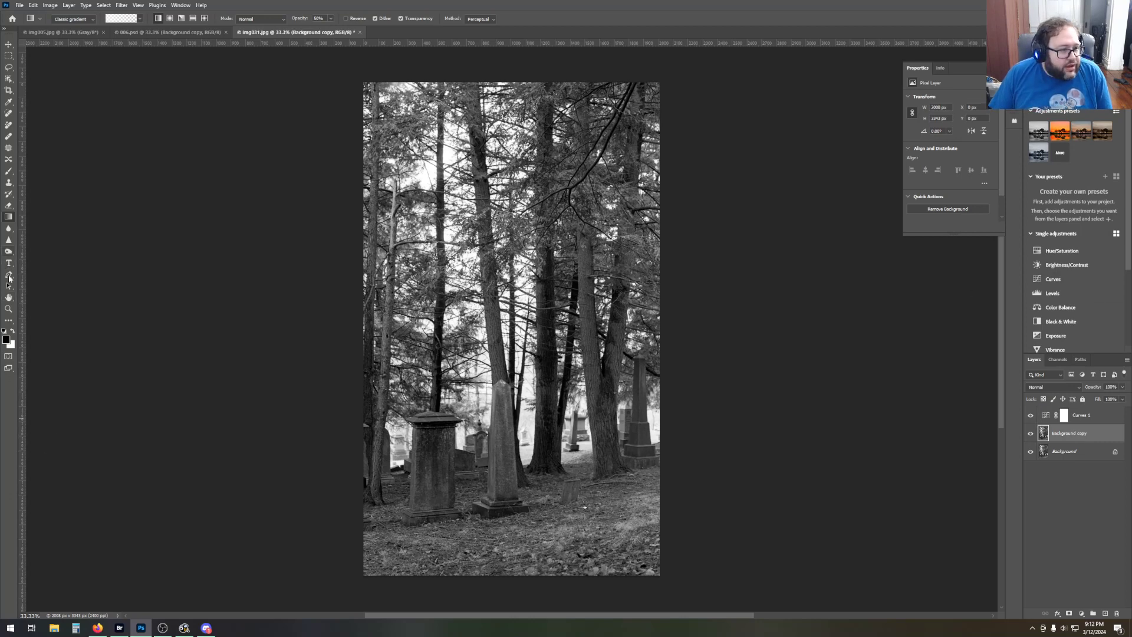
Remove the white spot on the ground beside the small leaning gravestone by cloning nearby ground over it with a soft Clone Stamp brush.
click(8, 309)
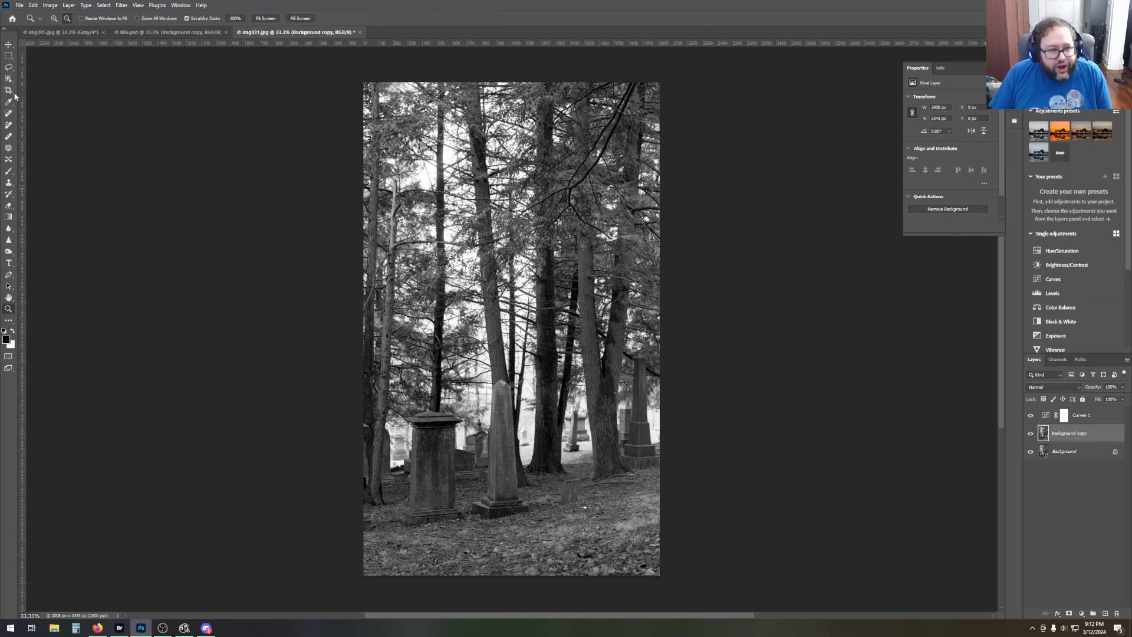
click(54, 18)
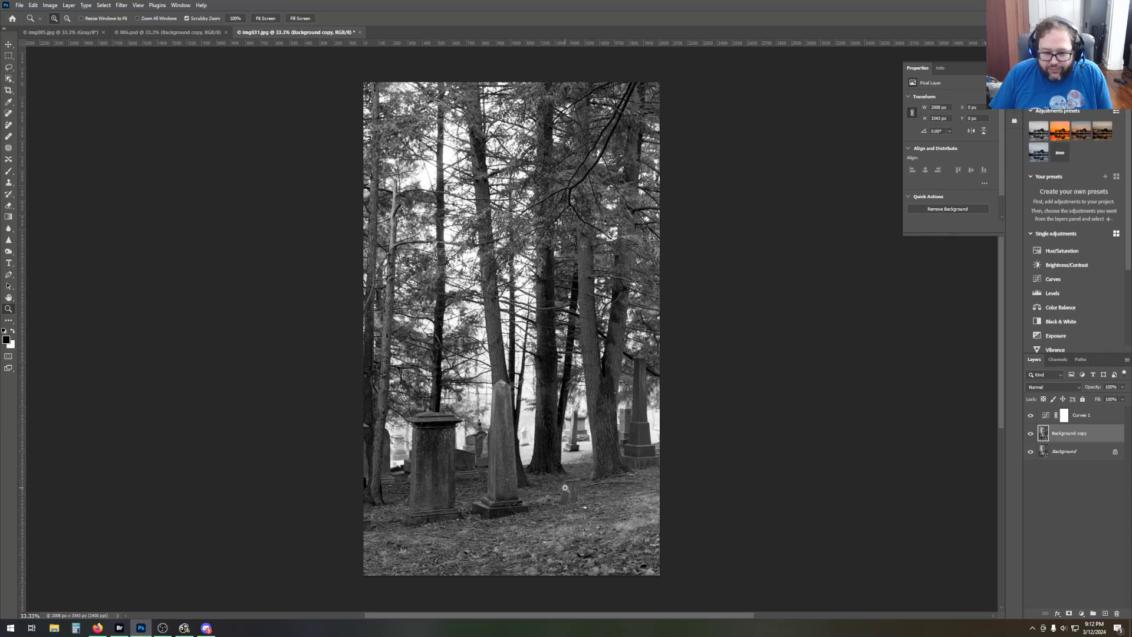
click(587, 493)
click(587, 492)
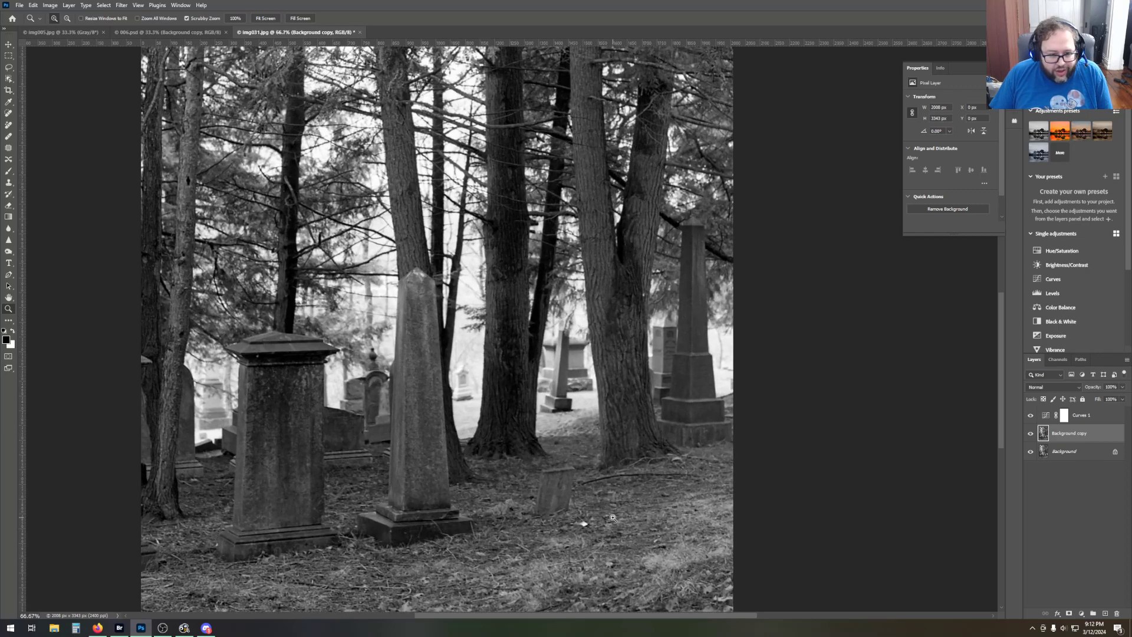
click(613, 518)
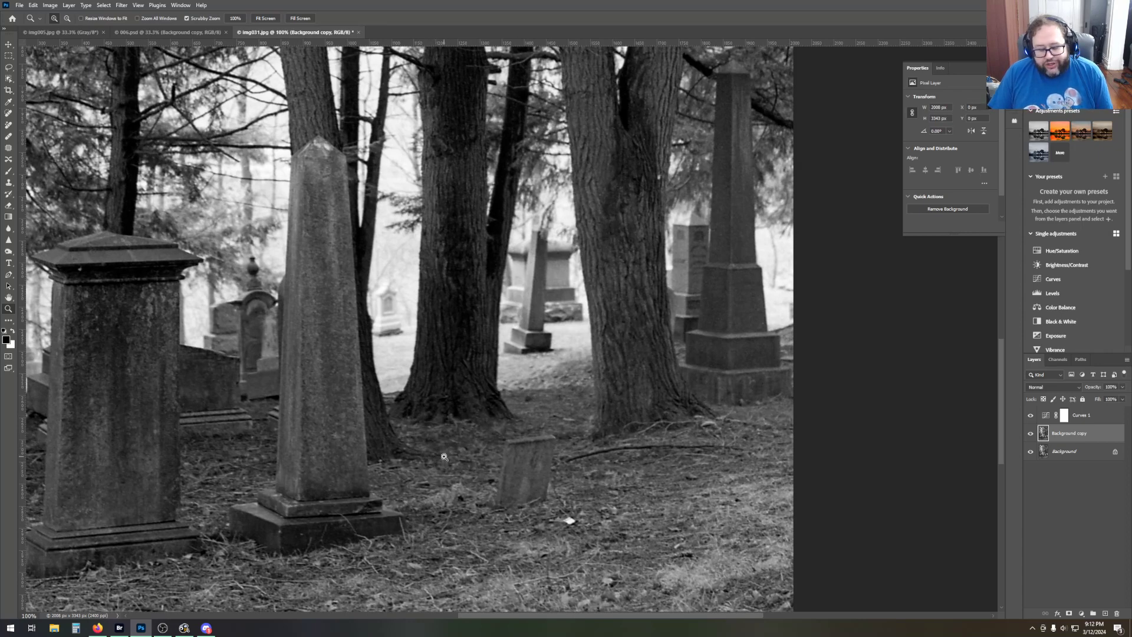
scroll(466, 443, down, 3)
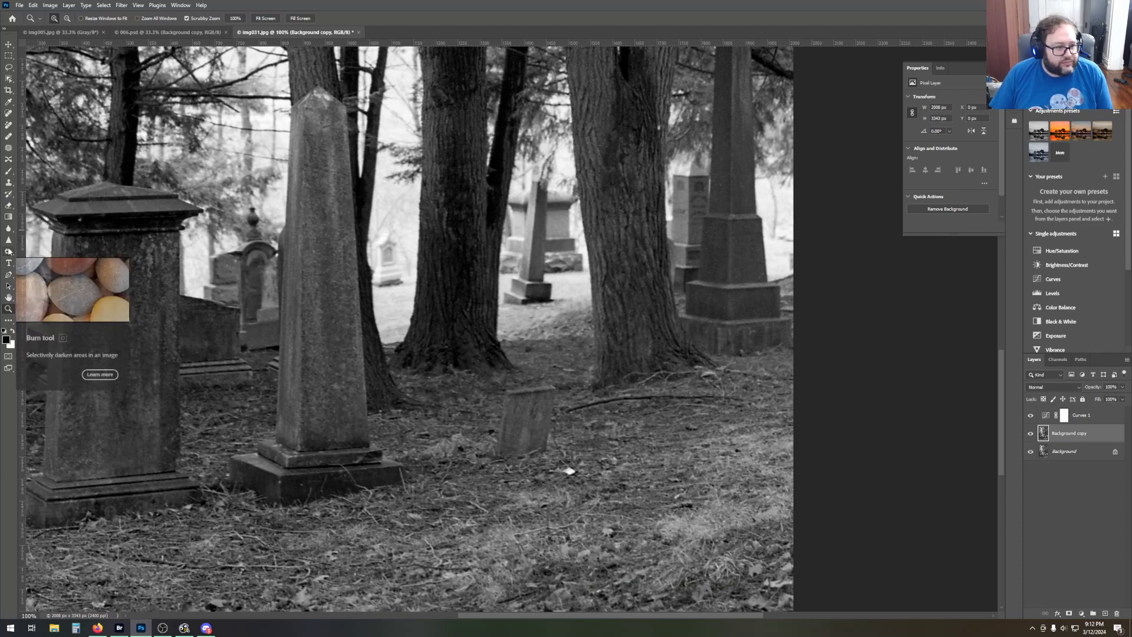
click(9, 182)
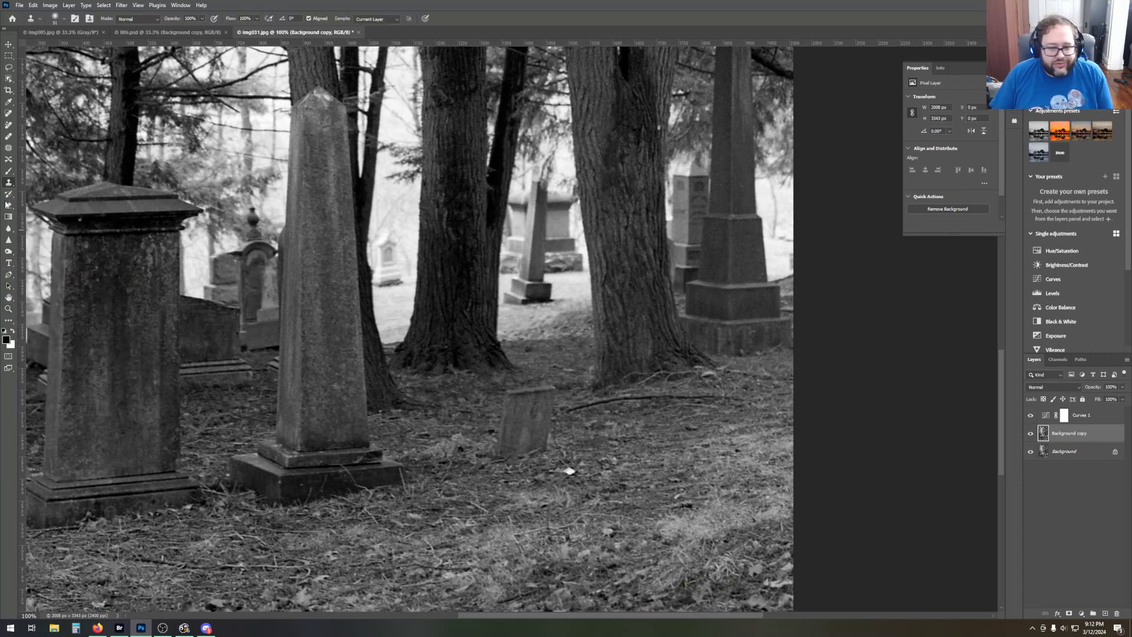
click(64, 20)
drag(73, 48, 73, 47)
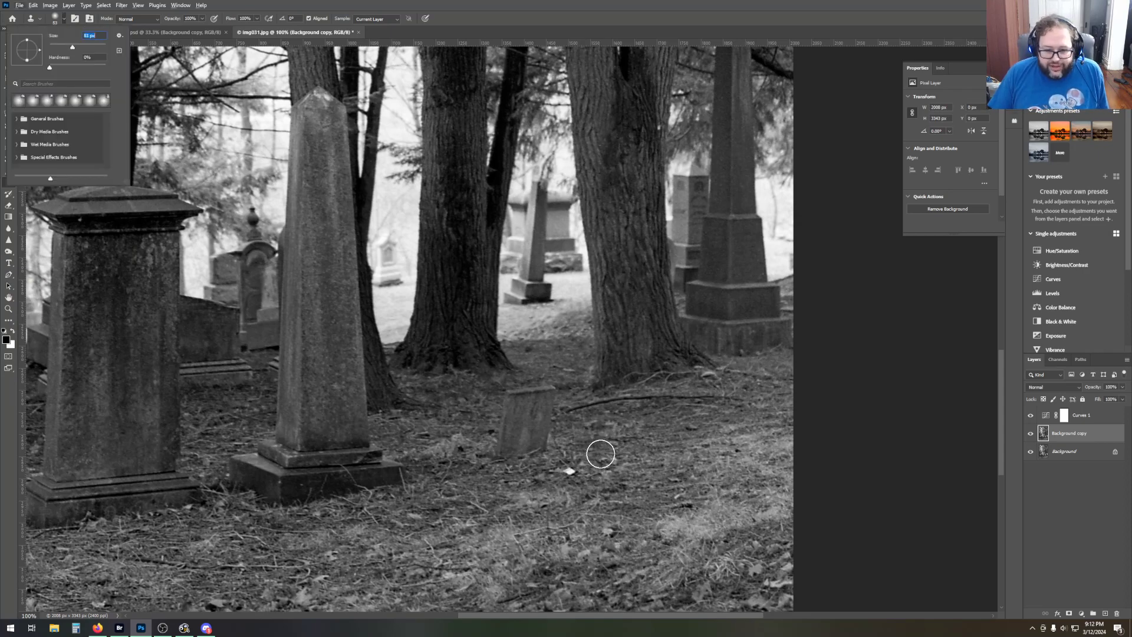
alt+click(600, 454)
click(570, 470)
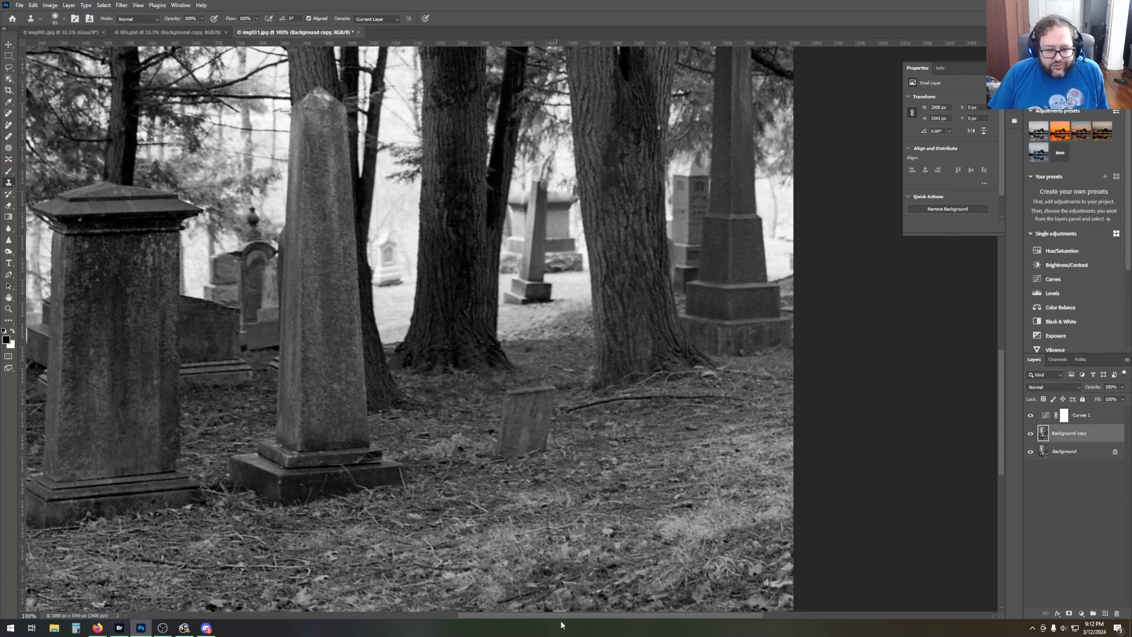
Examine the photo at 100% for remaining spots, from the gravestones up to the treetops and back down the opposite side.
drag(562, 618, 473, 616)
scroll(500, 551, up, 3)
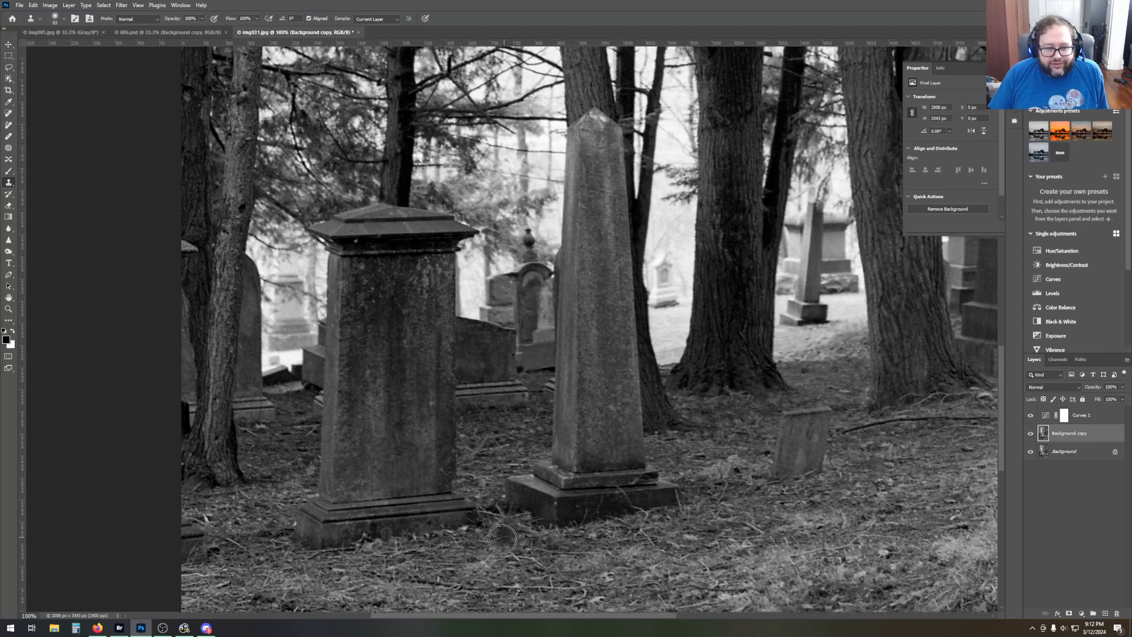
scroll(501, 551, up, 10)
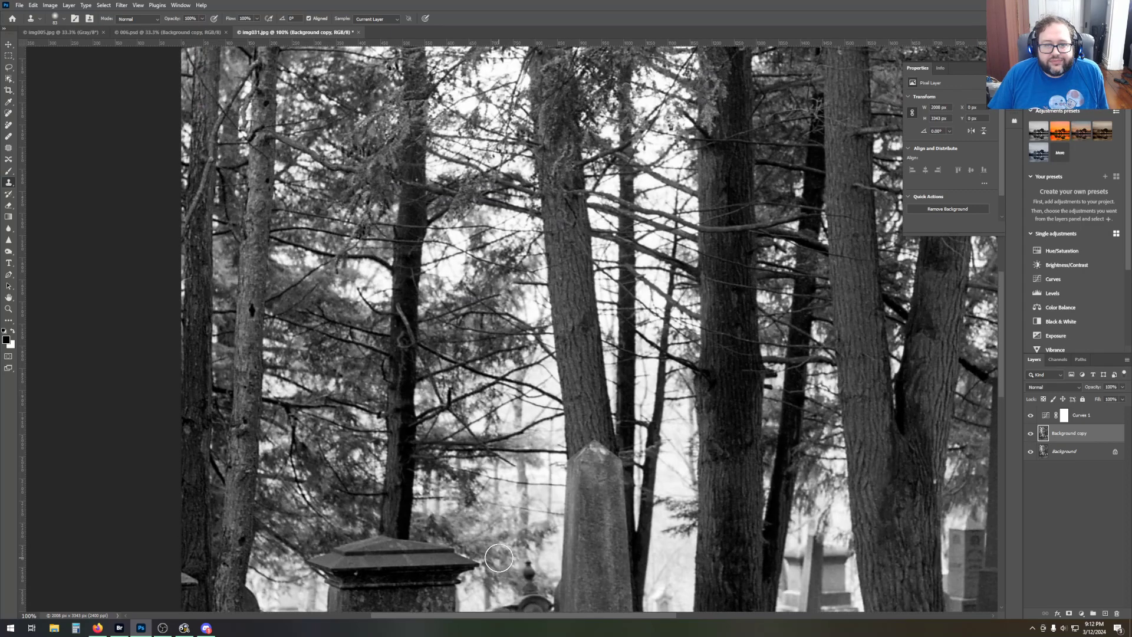
scroll(499, 558, up, 8)
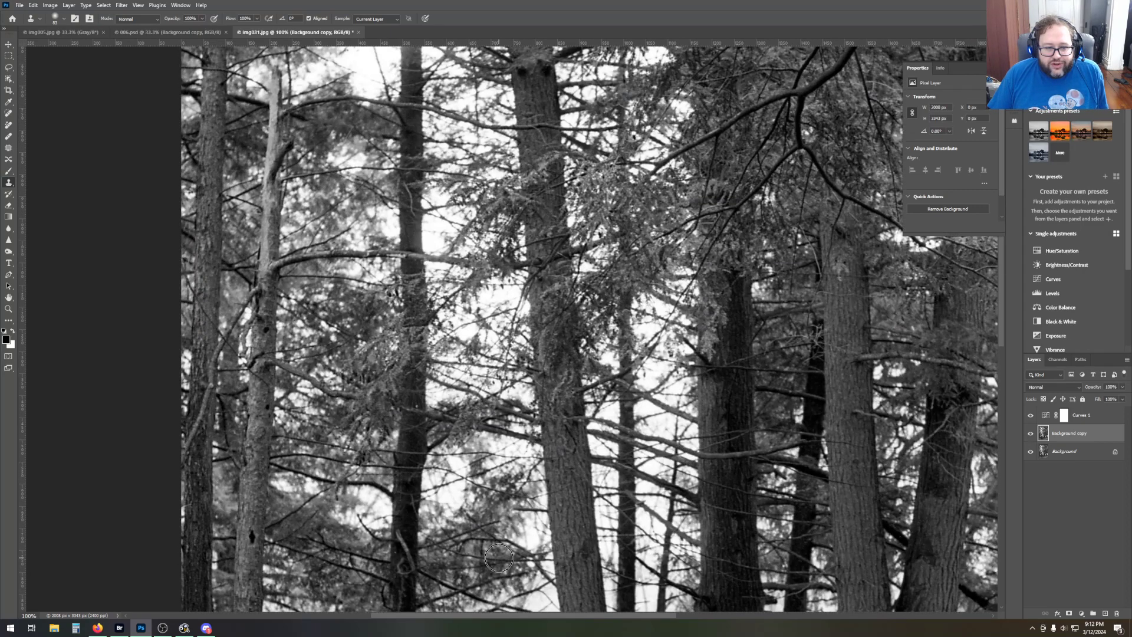
scroll(574, 429, up, 10)
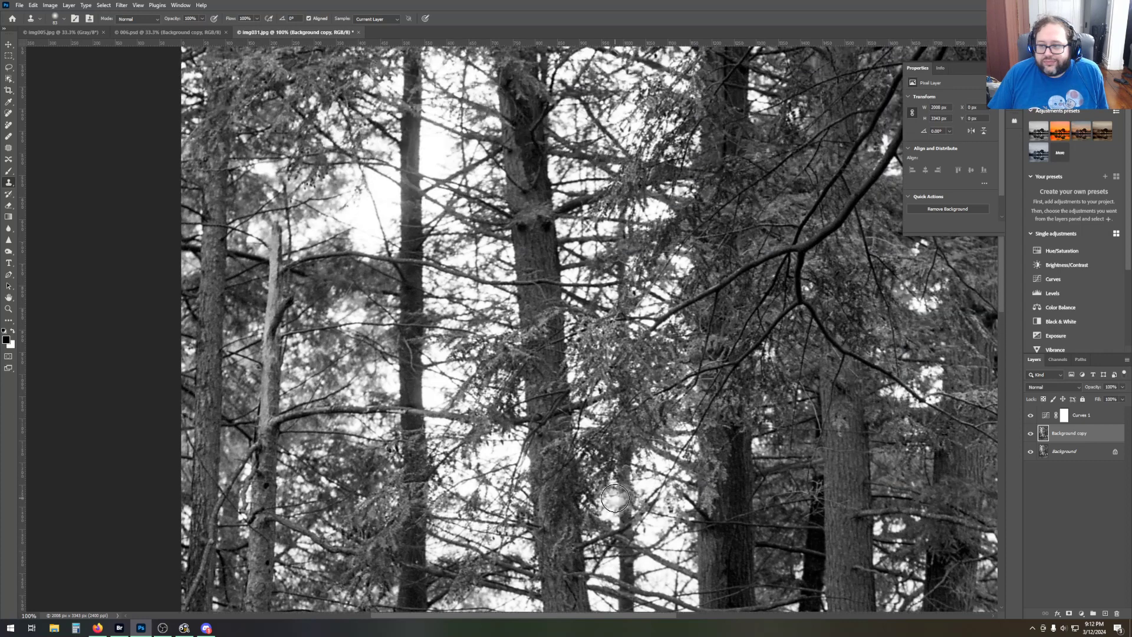
scroll(615, 499, up, 10)
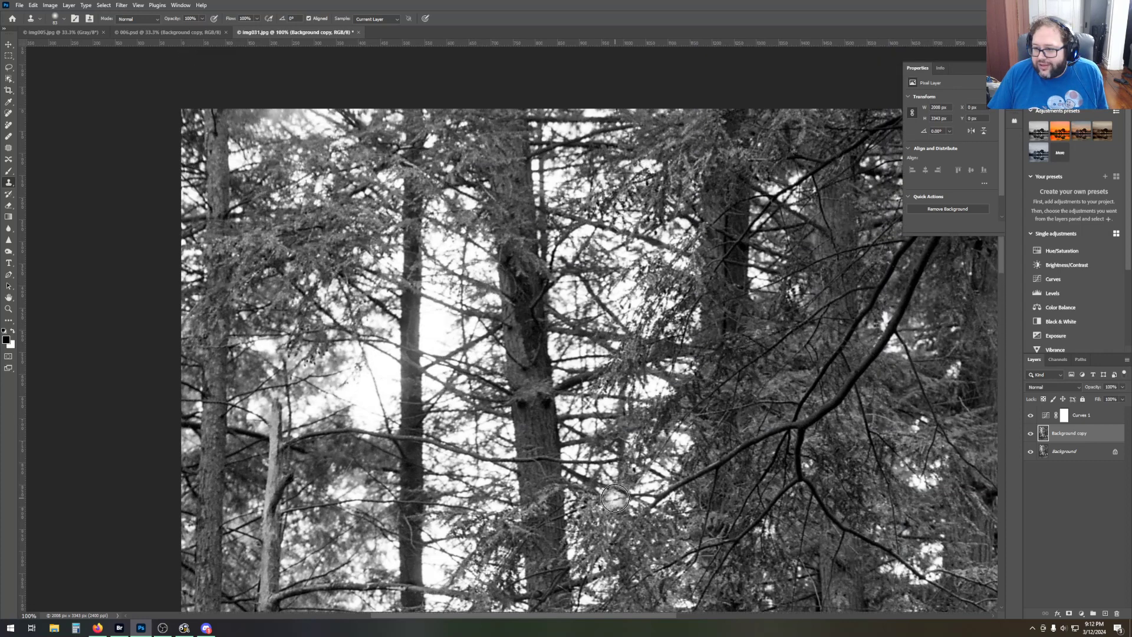
scroll(625, 492, down, 3)
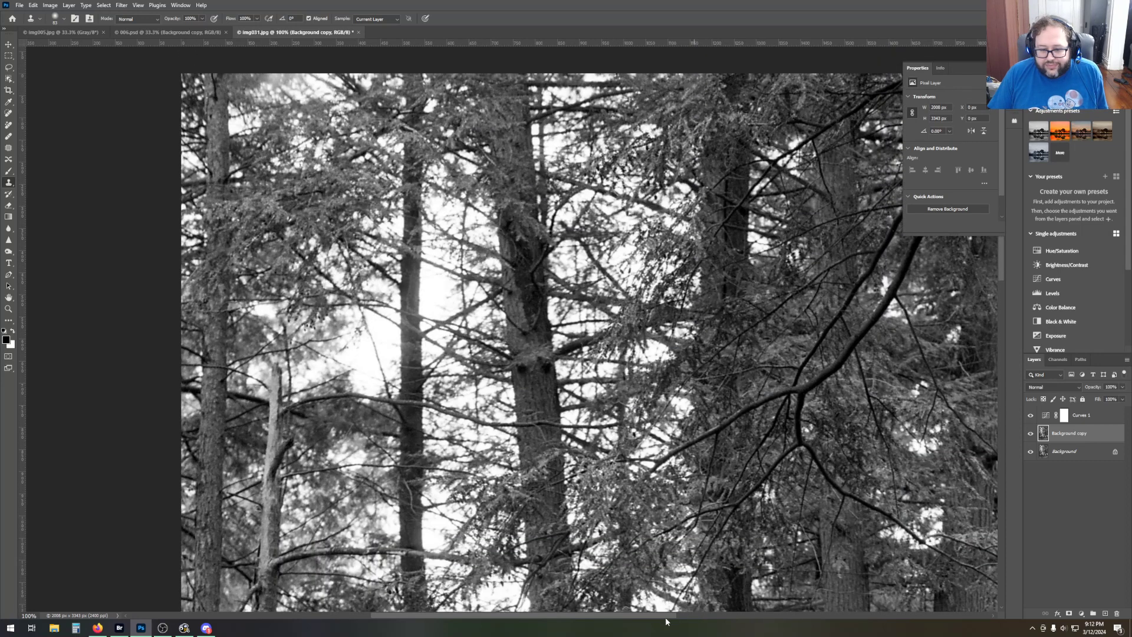
drag(666, 616, 745, 610)
scroll(708, 578, down, 4)
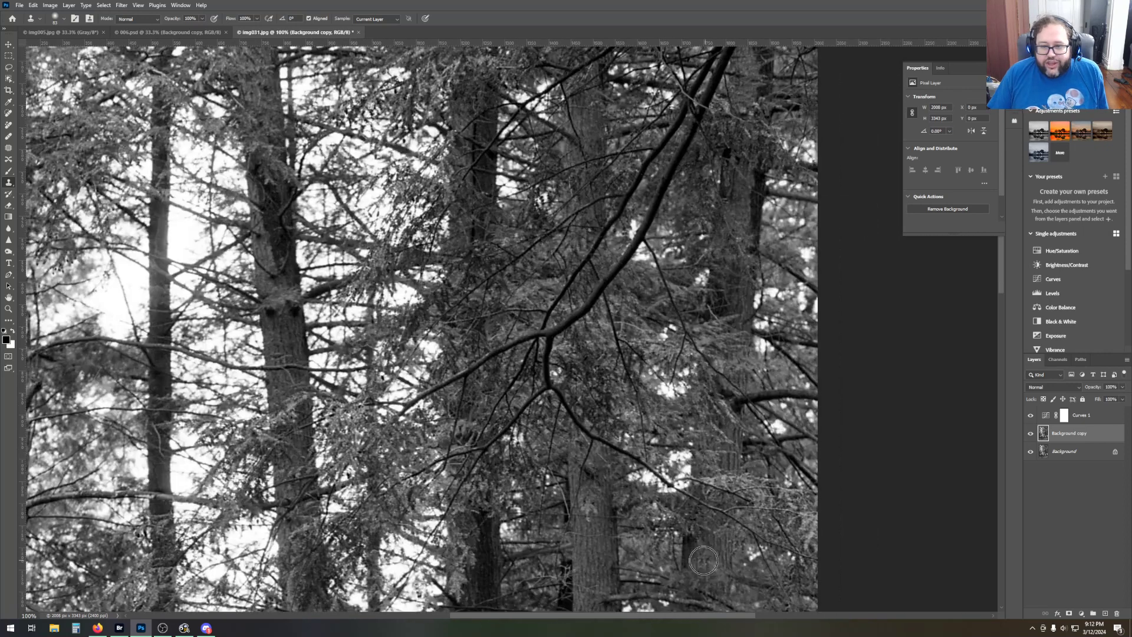
scroll(699, 564, down, 8)
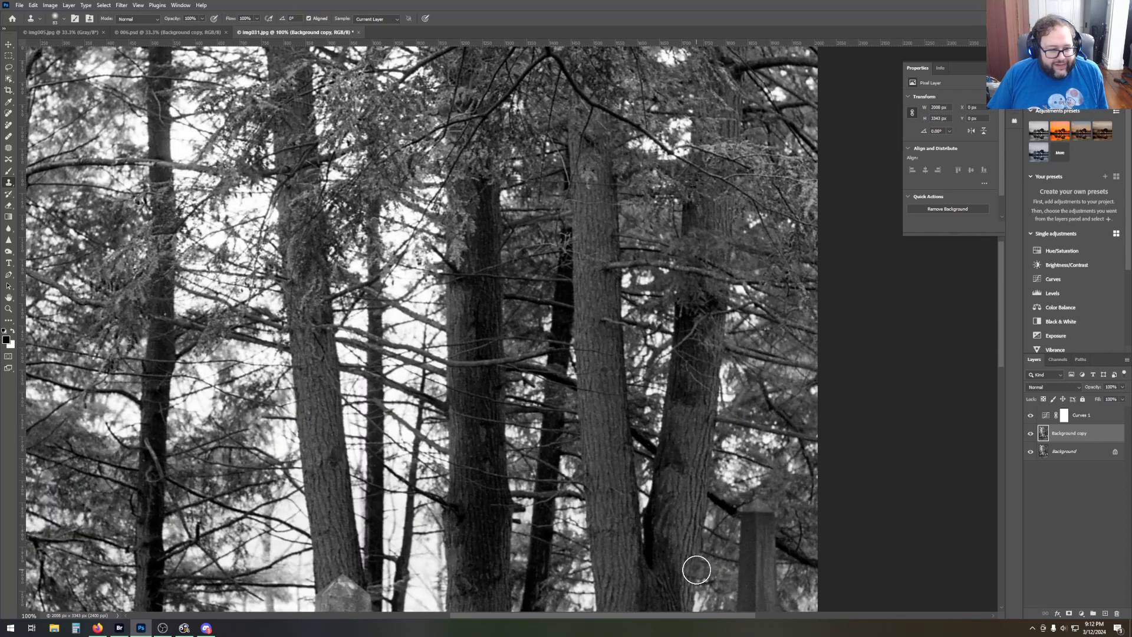
scroll(696, 570, down, 2)
scroll(695, 571, down, 3)
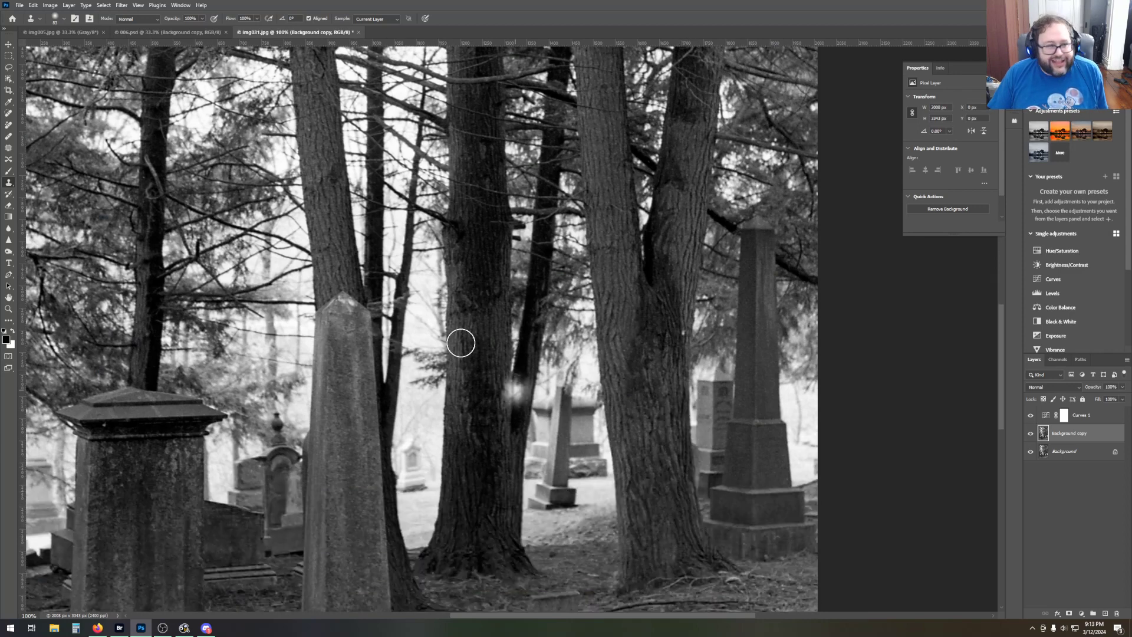
Retouch the small white speck on the forked tree trunk with a smaller Clone Stamp brush, undoing unwanted strokes and cloning it again.
click(64, 19)
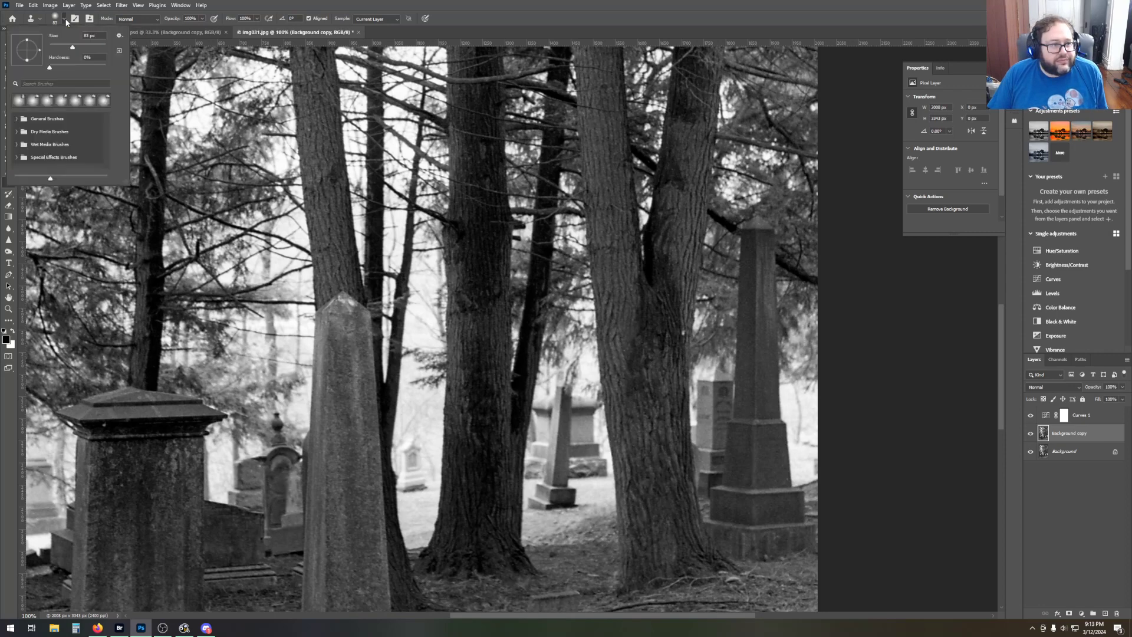
drag(68, 47, 65, 47)
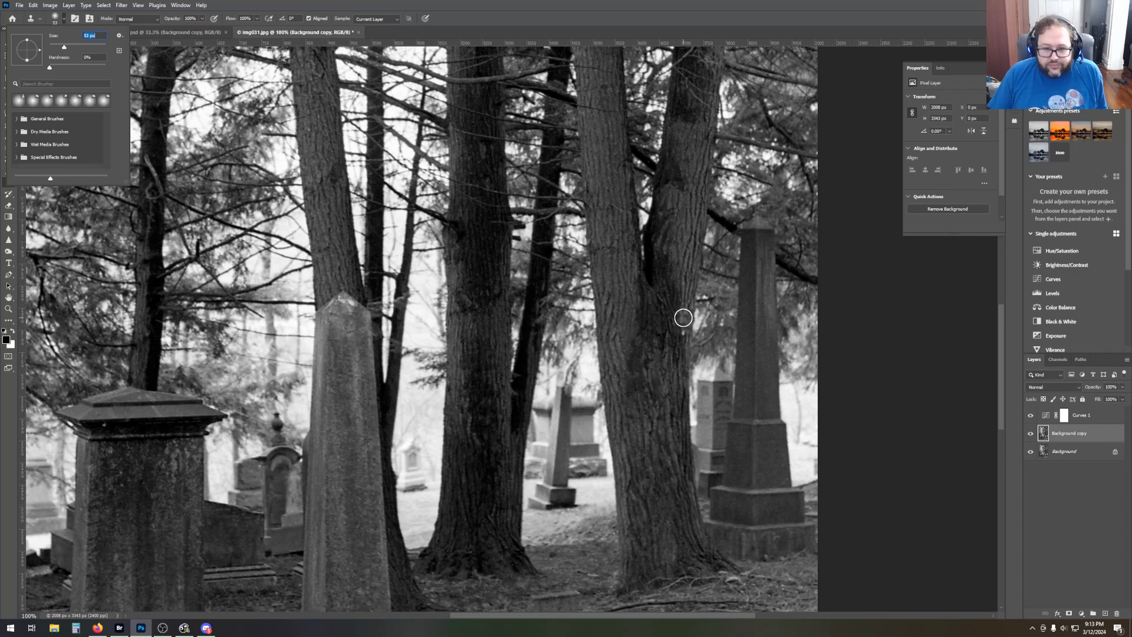
alt+click(683, 318)
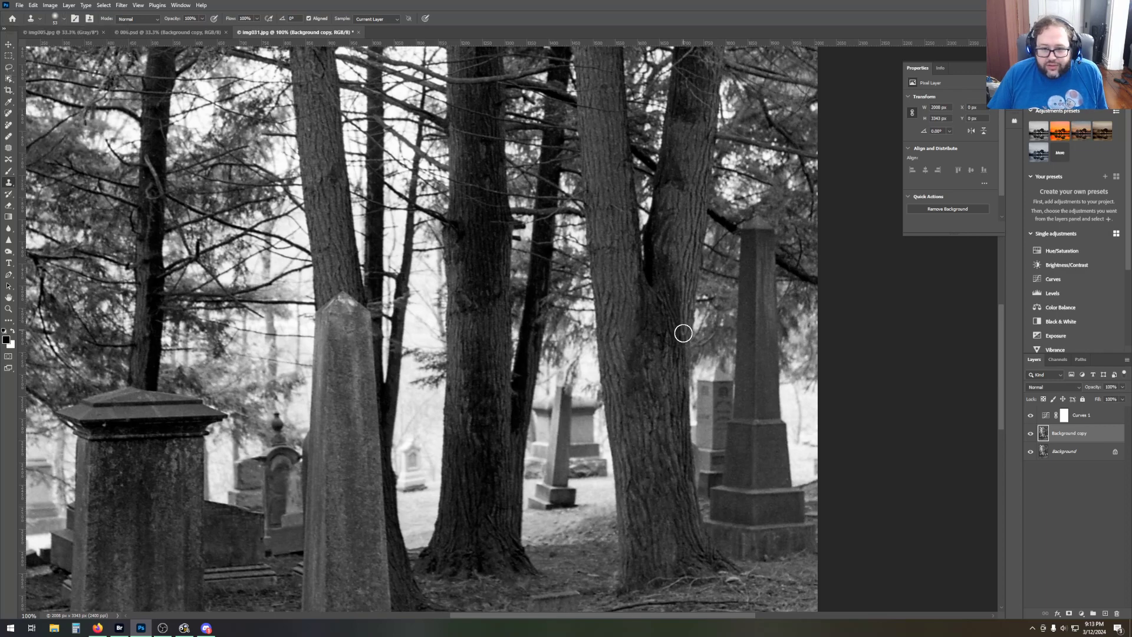
click(33, 6)
click(37, 15)
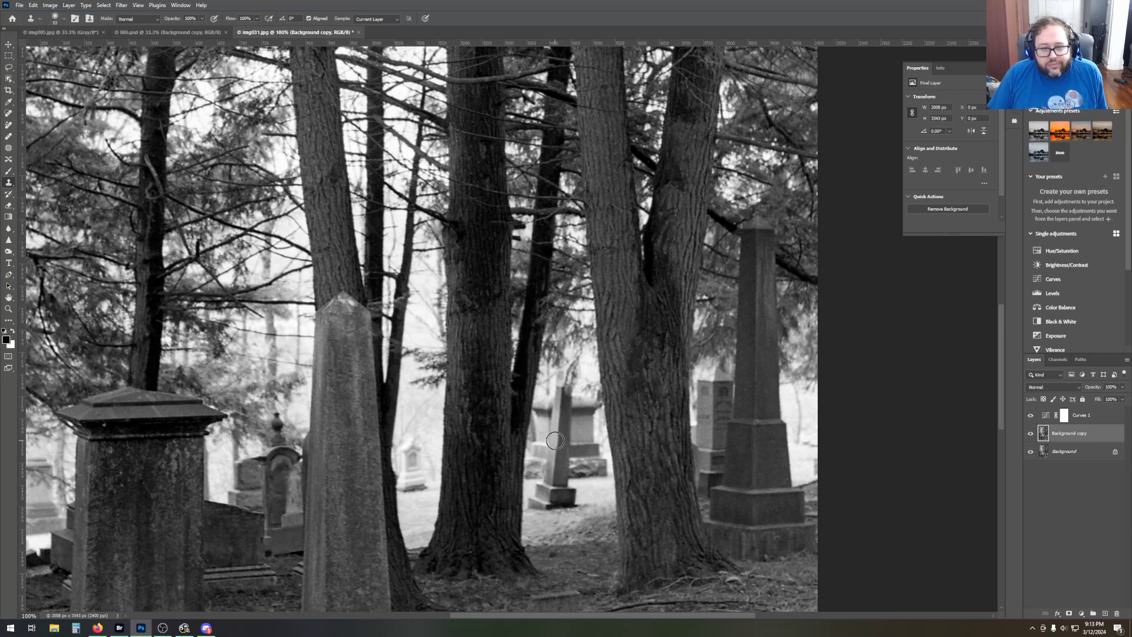
click(32, 5)
click(37, 15)
click(685, 334)
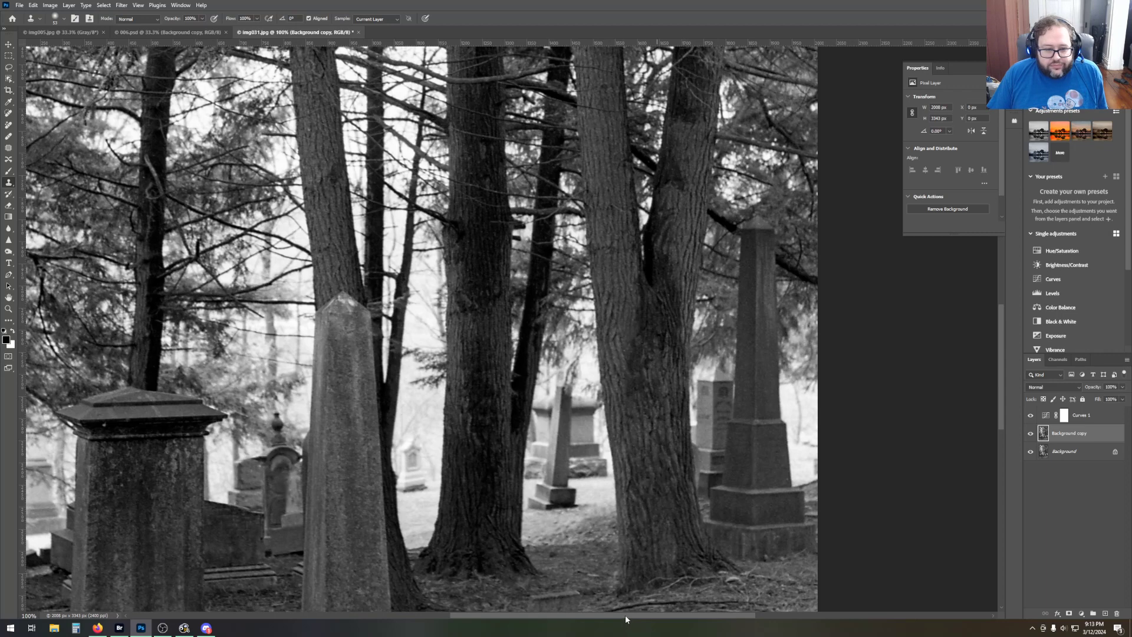
Check the gravestones, treetops and leaf-covered foreground once more for blemishes at 100%, finishing with the whole photo fitted on screen.
drag(625, 615, 534, 618)
scroll(458, 526, down, 5)
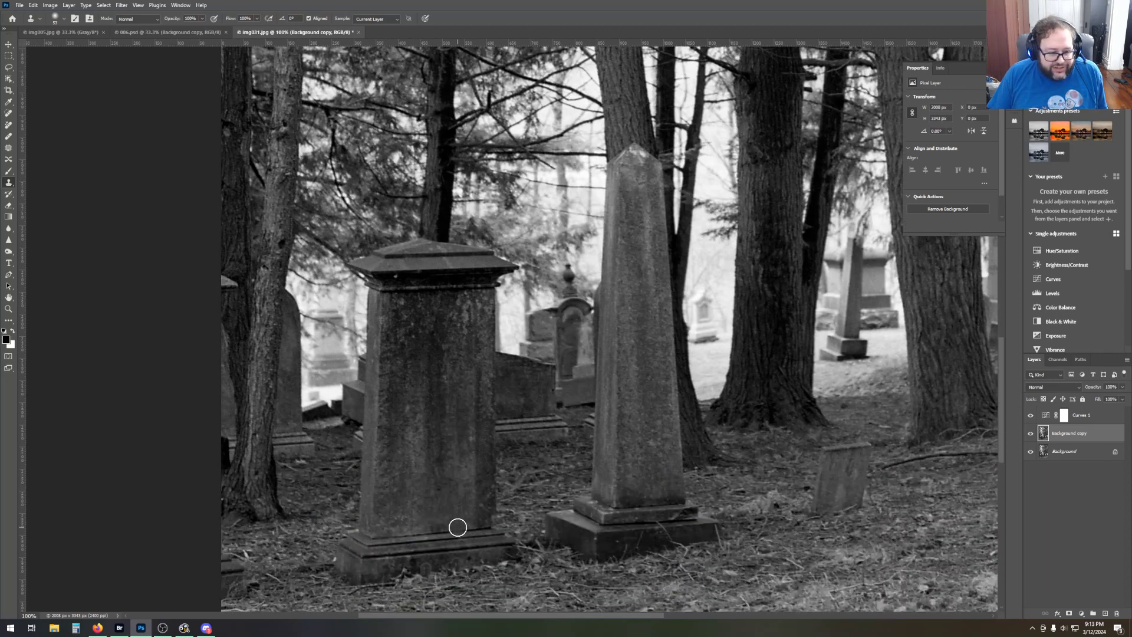
scroll(457, 525, down, 2)
scroll(459, 526, up, 3)
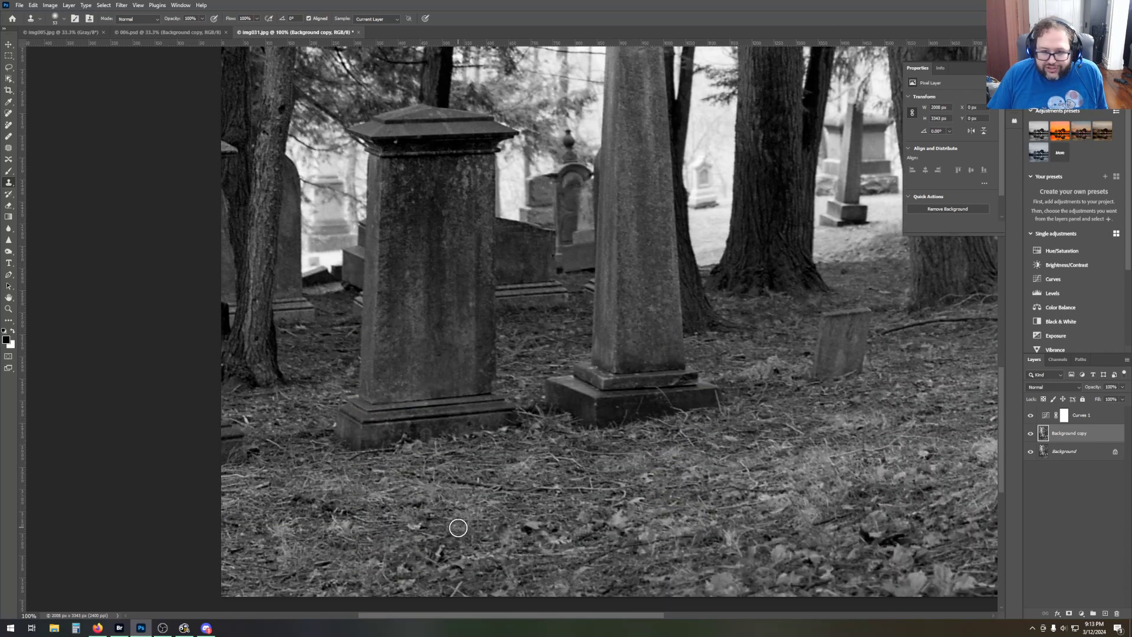
scroll(461, 532, up, 8)
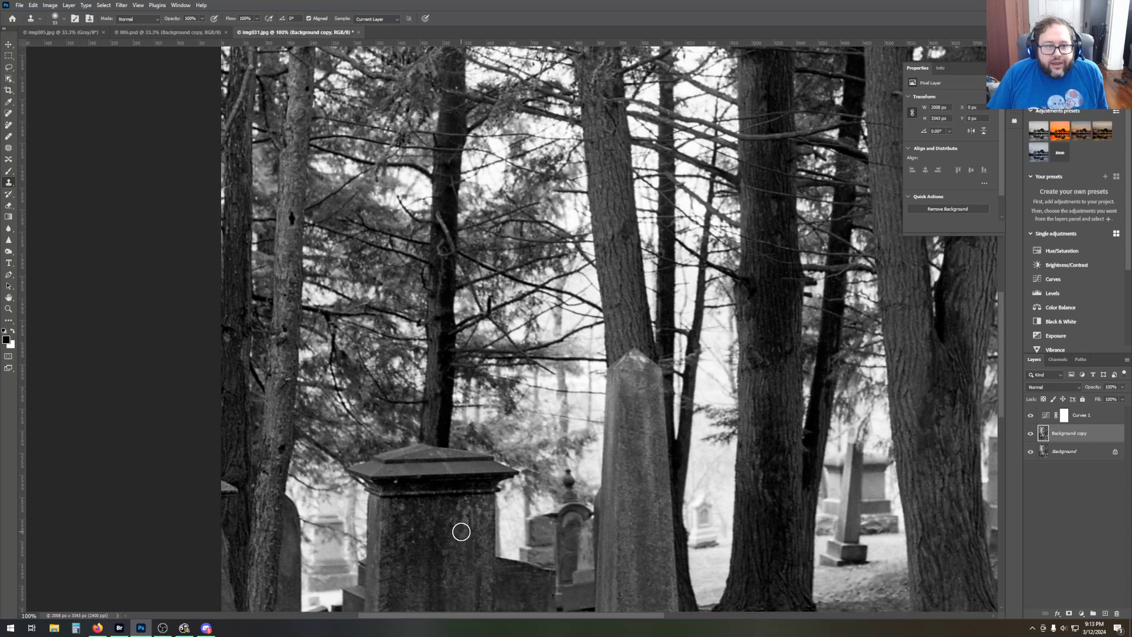
scroll(462, 532, up, 3)
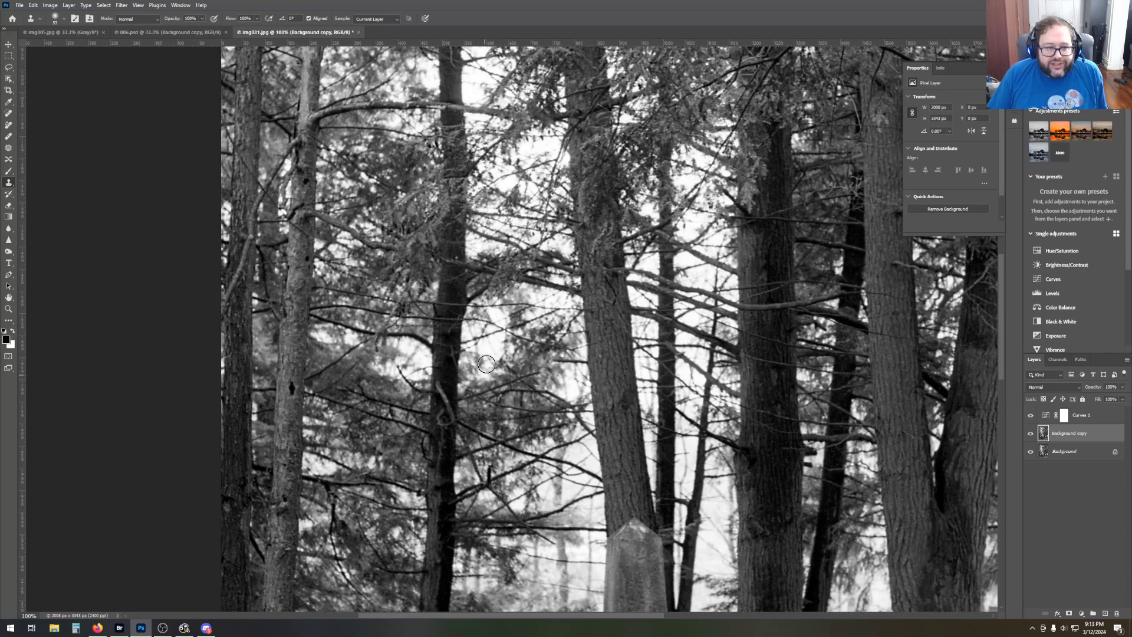
scroll(485, 370, up, 8)
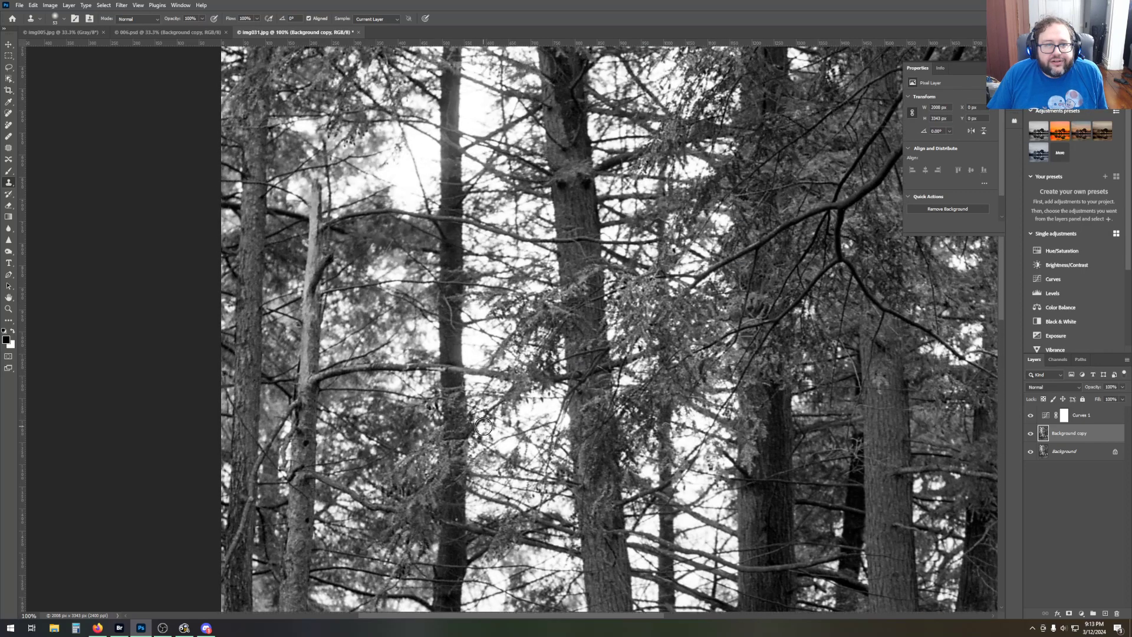
scroll(484, 426, up, 10)
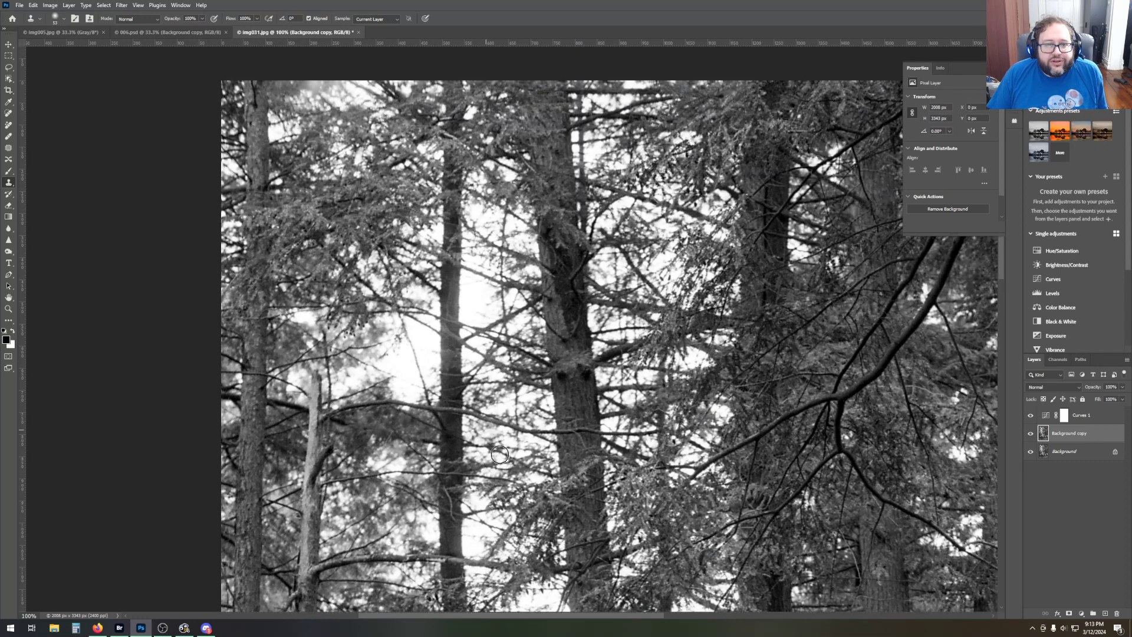
drag(508, 618, 586, 617)
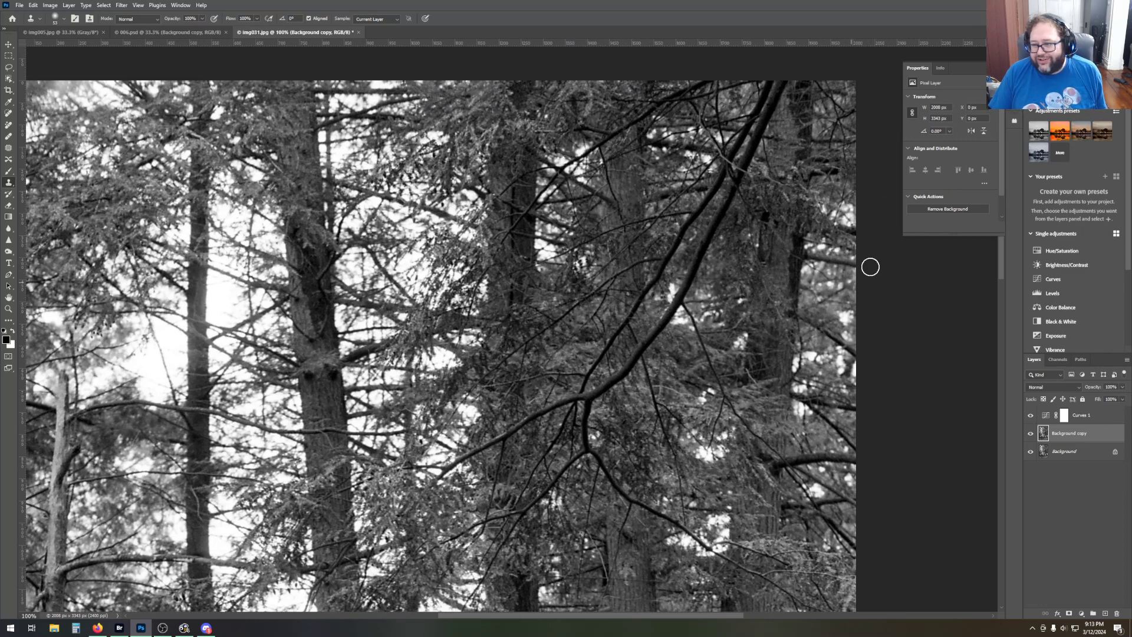
drag(1003, 258, 988, 475)
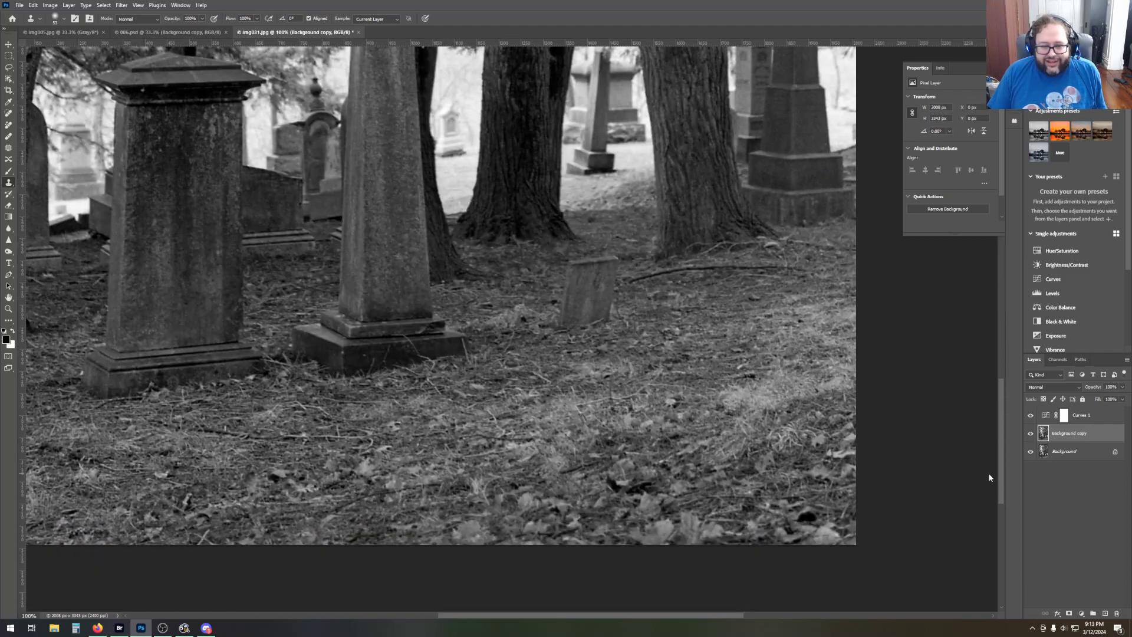
drag(735, 615, 687, 613)
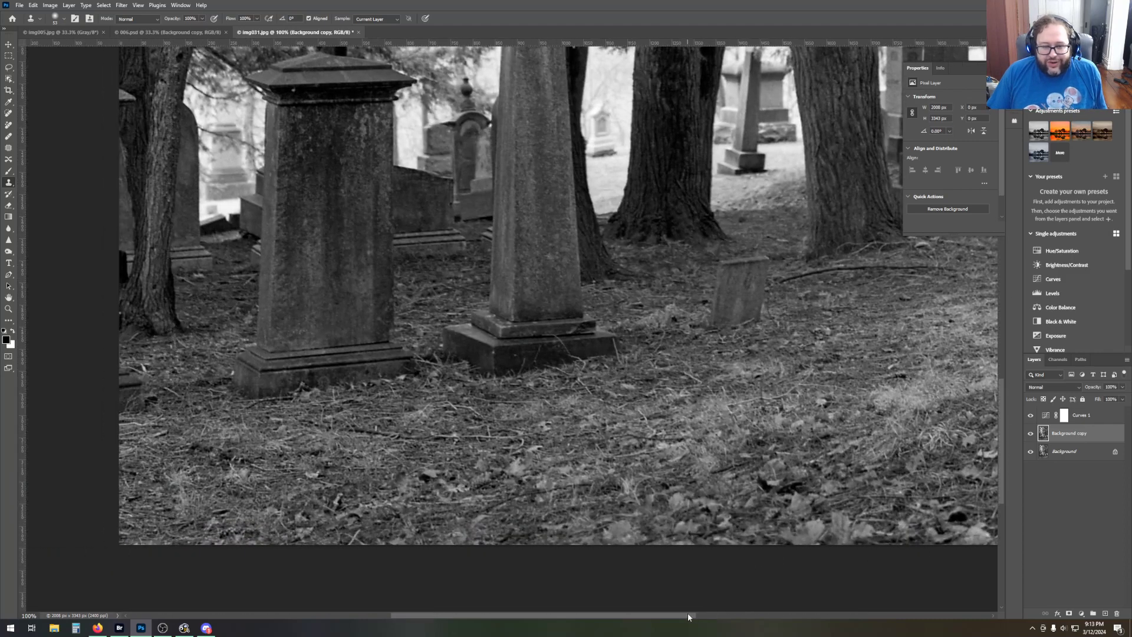
scroll(442, 377, up, 2)
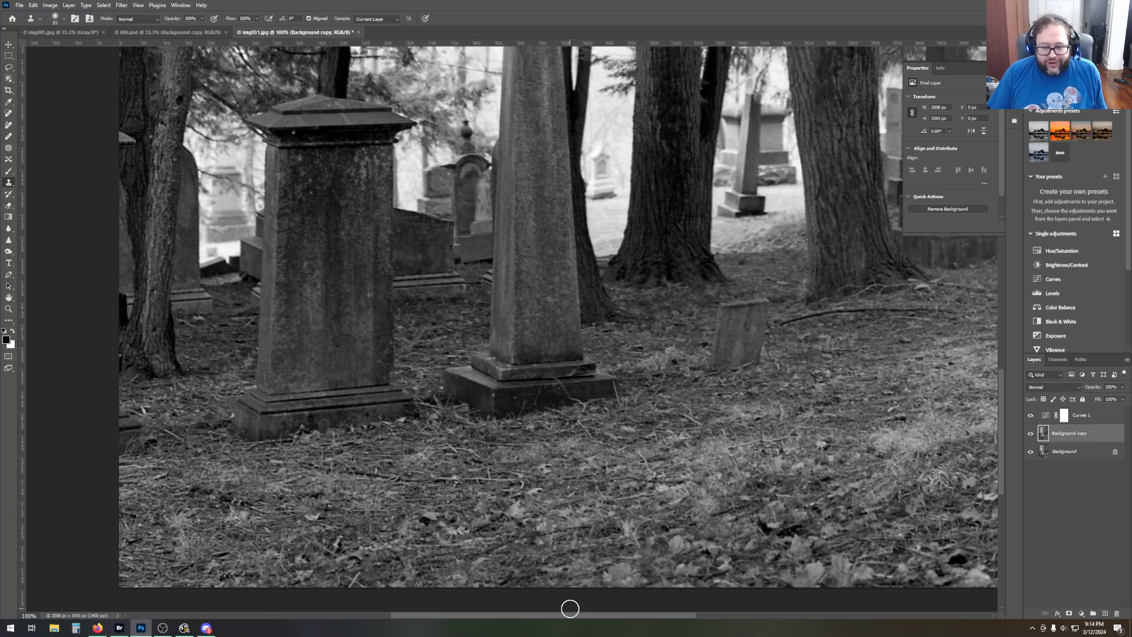
drag(578, 616, 596, 617)
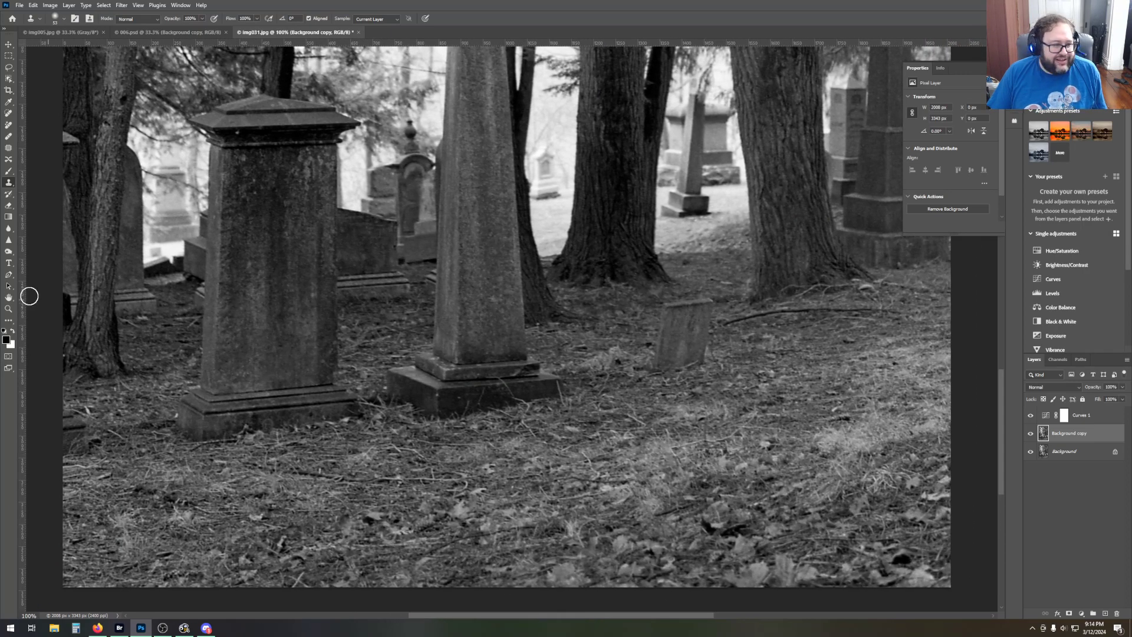
click(9, 308)
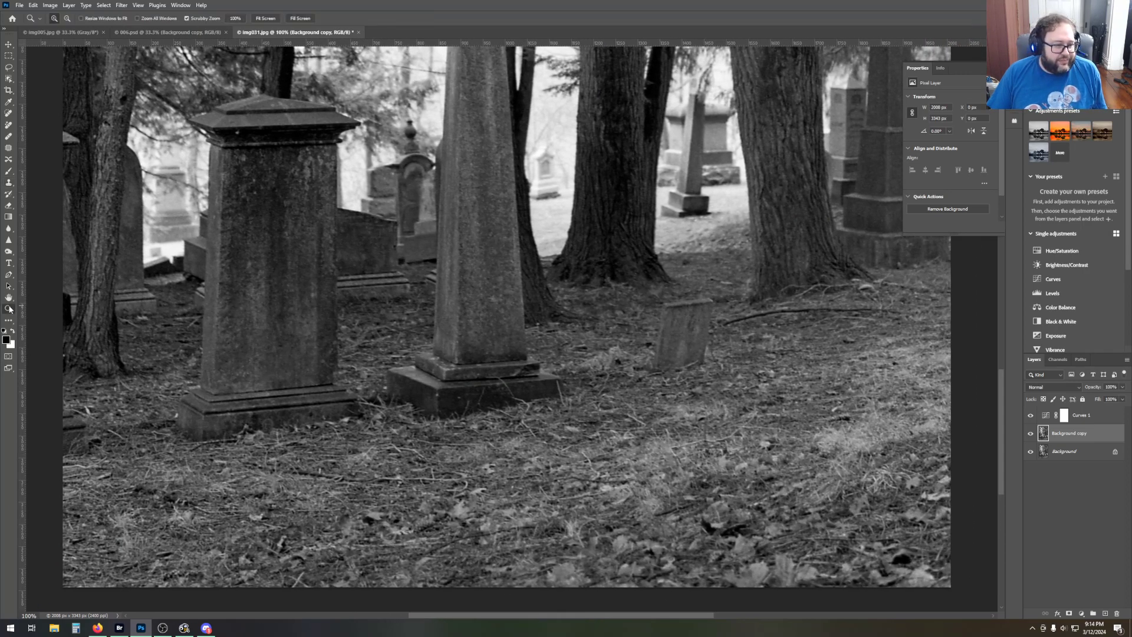
click(265, 18)
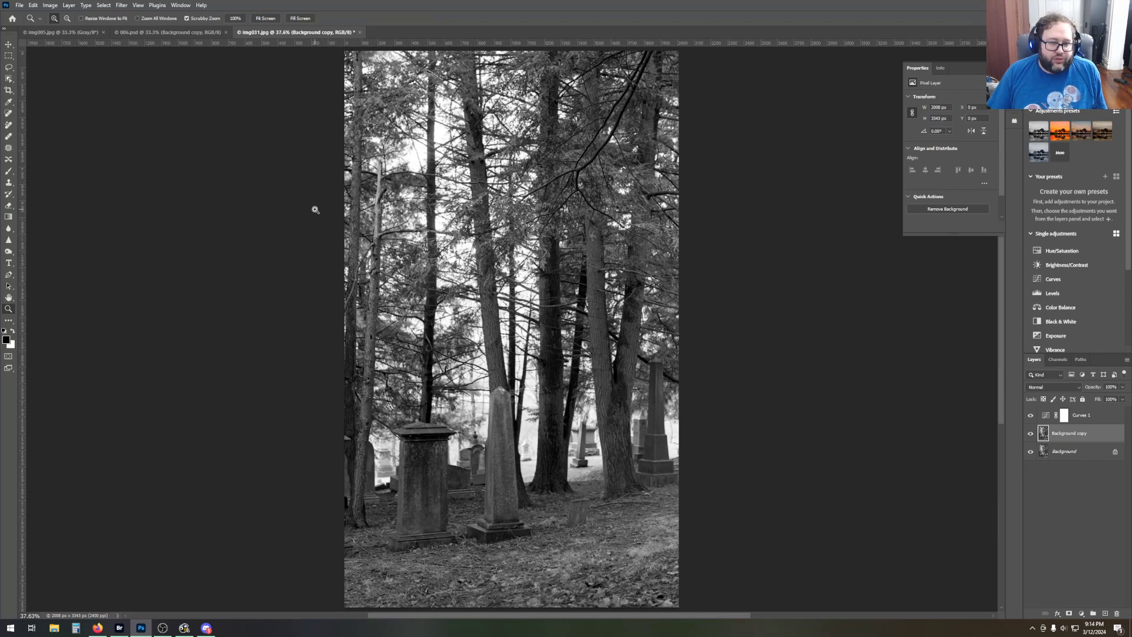
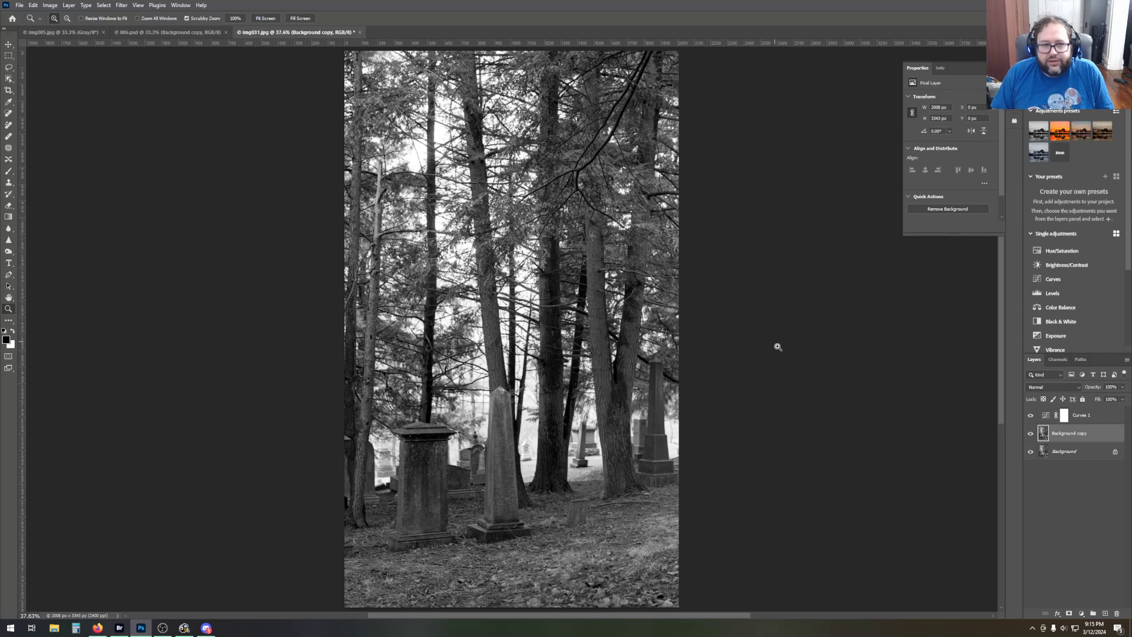
Darken the bottom corners, sides and top of the photo with black-to-transparent gradients on the Background copy layer to form a vignette.
click(9, 217)
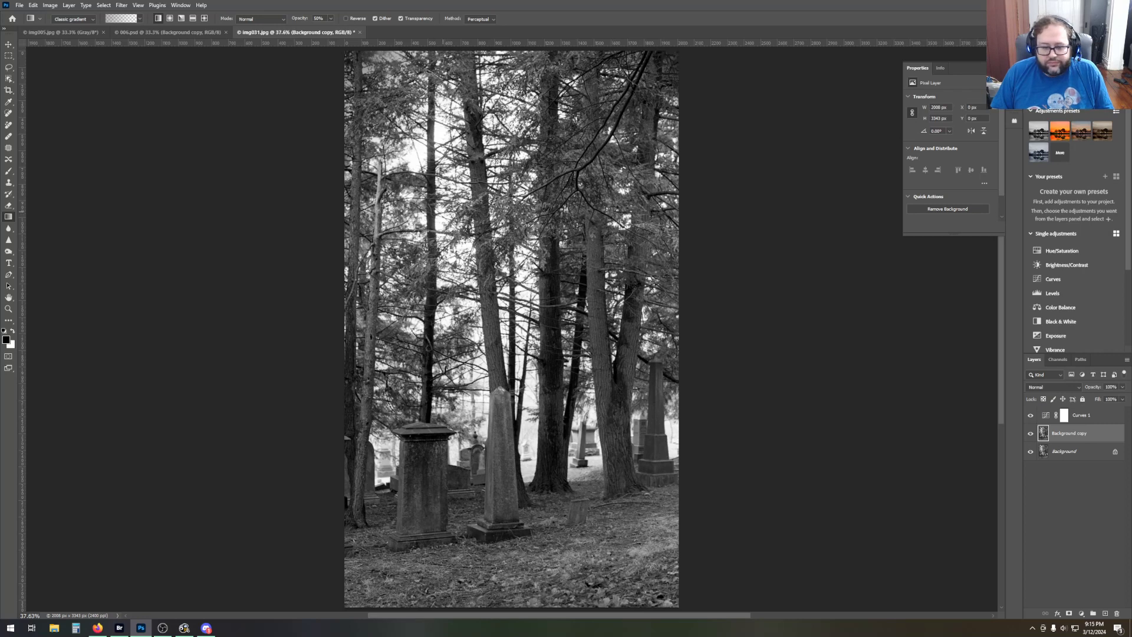
drag(419, 533, 455, 511)
mouse_move(683, 608)
mouse_down()
mouse_move(611, 517)
mouse_move(572, 489)
mouse_up()
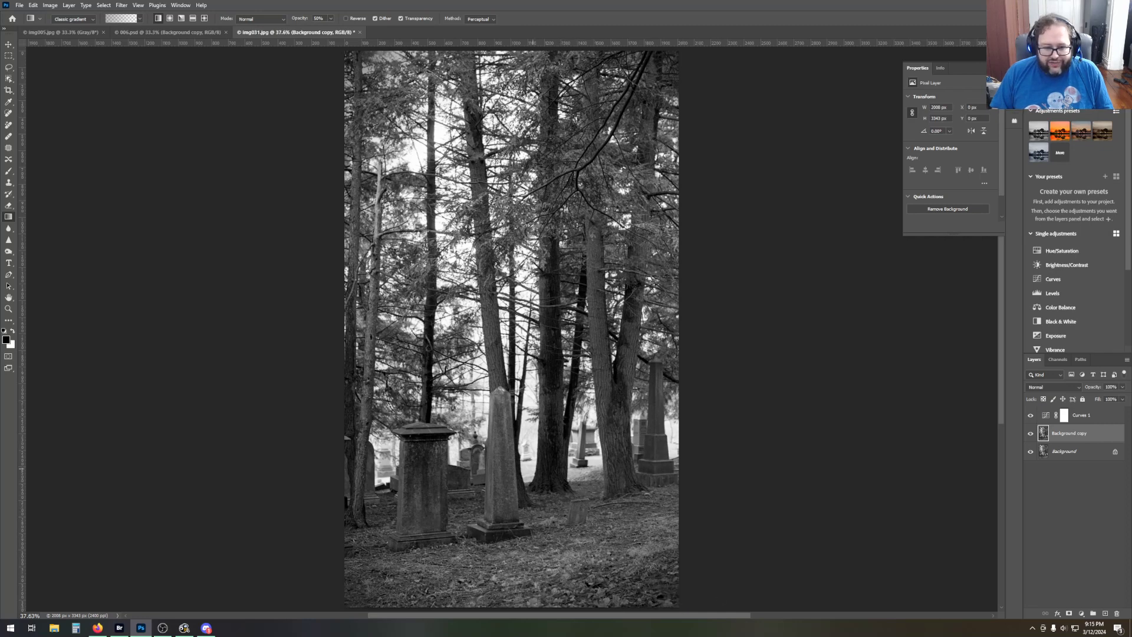
drag(315, 309, 438, 308)
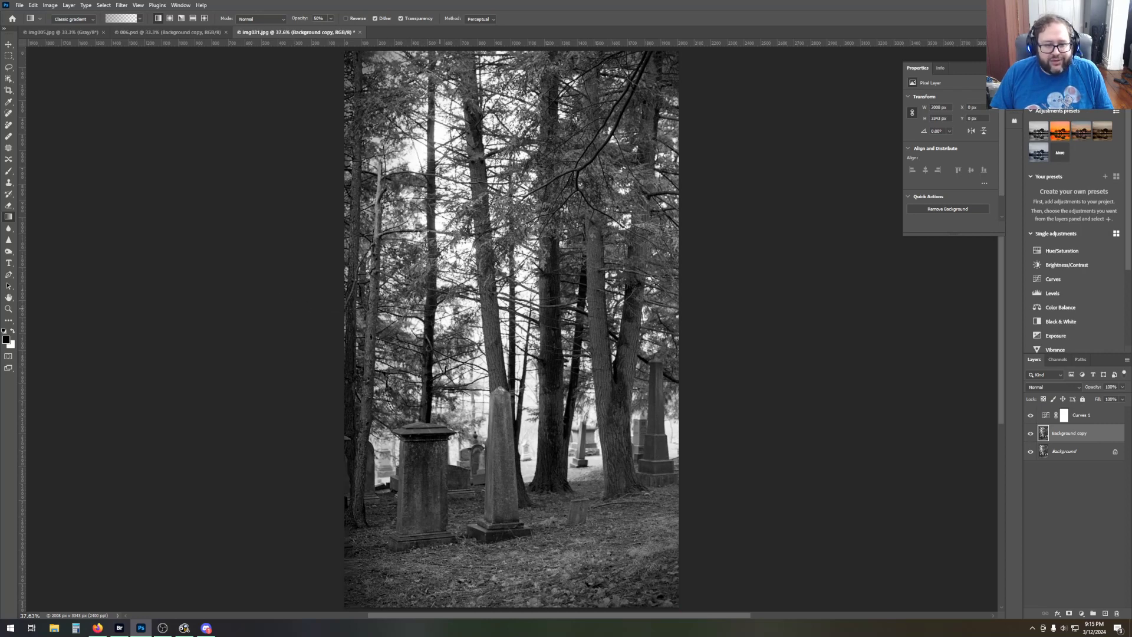
drag(698, 322, 596, 322)
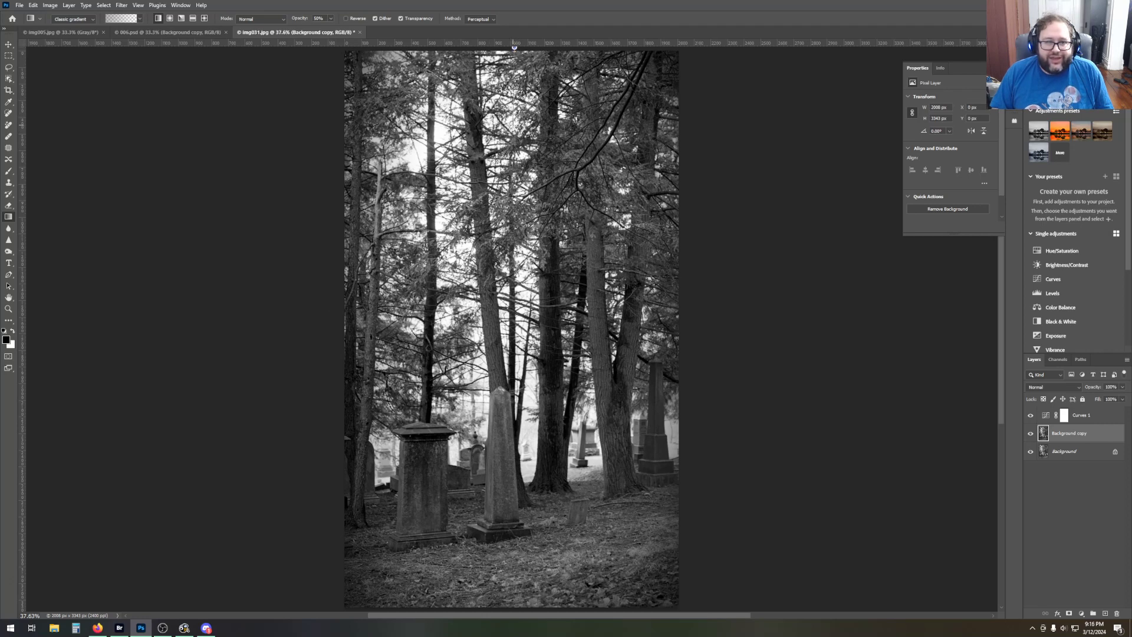
drag(514, 47, 511, 535)
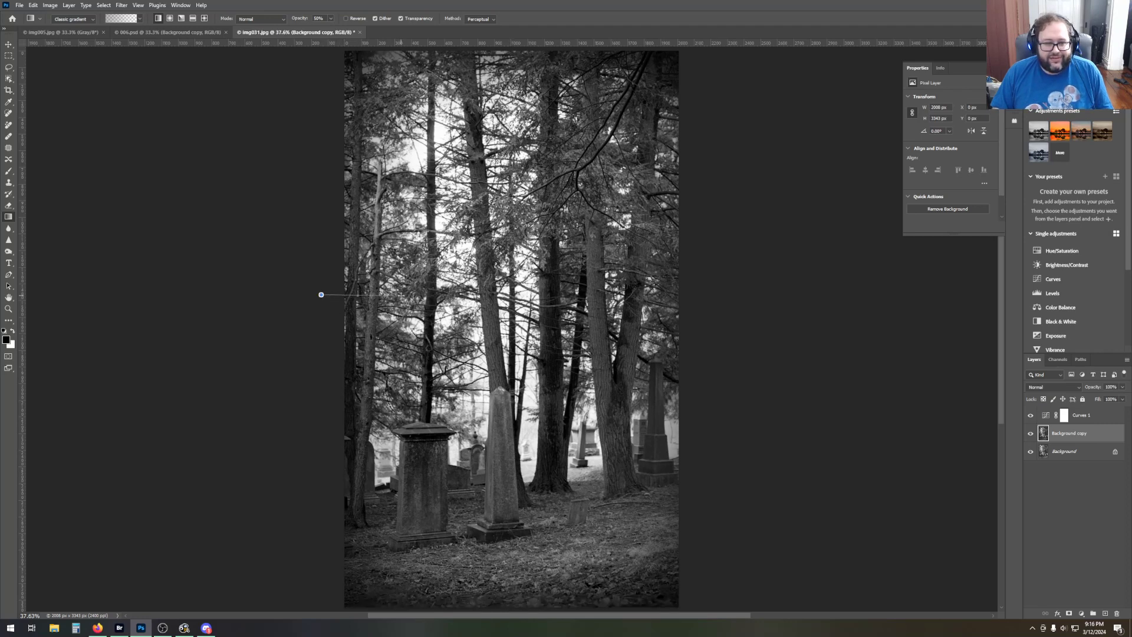
drag(700, 283, 628, 284)
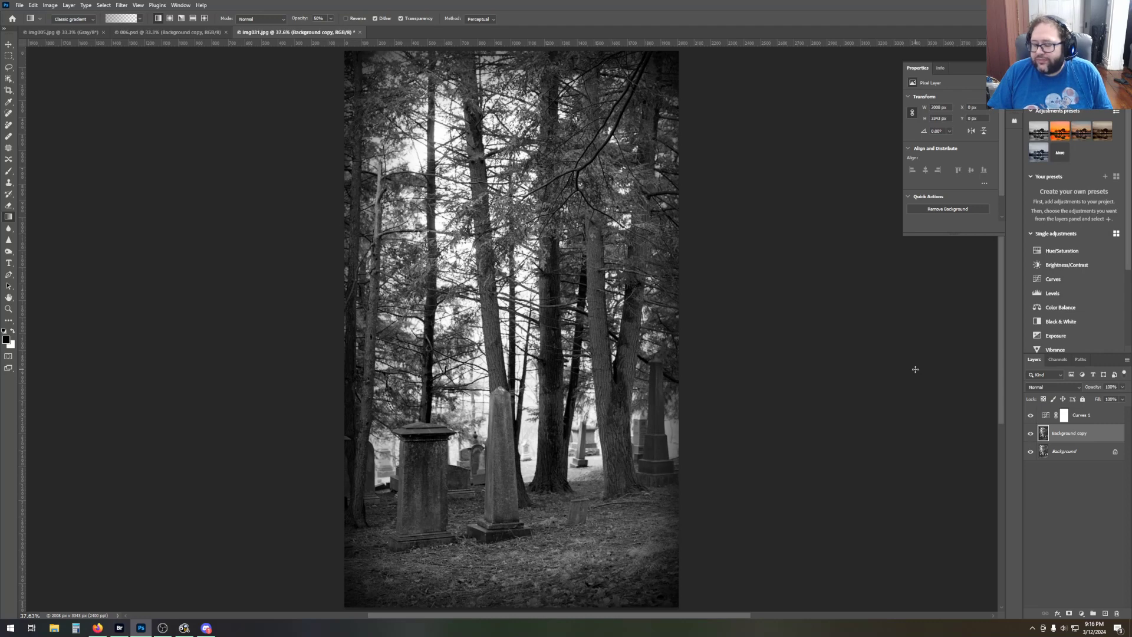
scroll(788, 524, down, 1)
scroll(787, 524, up, 2)
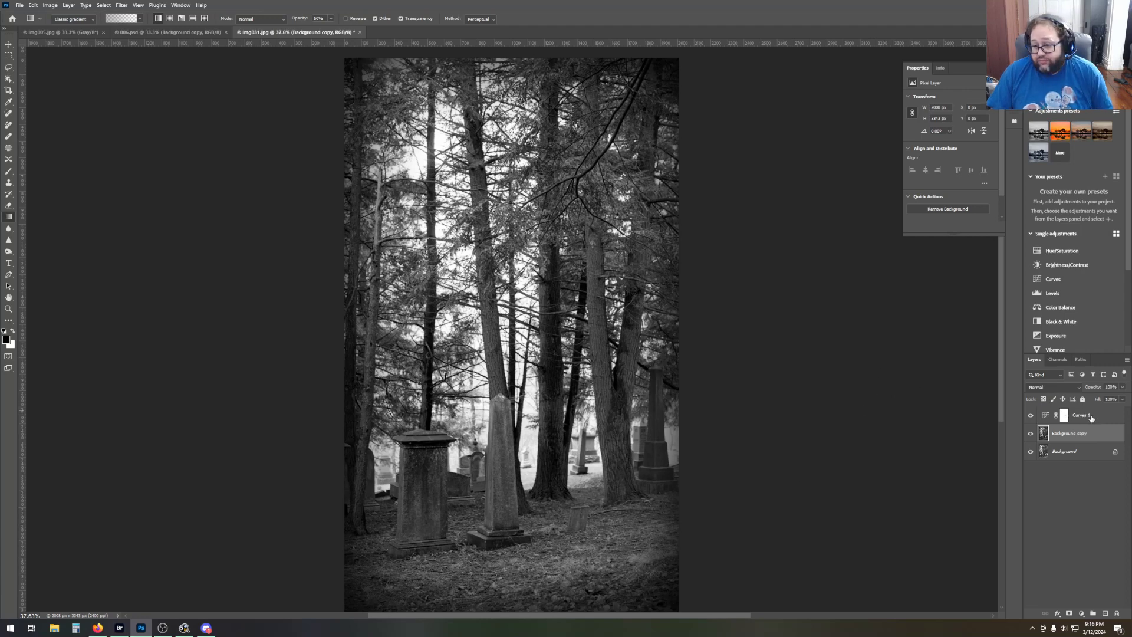
Add a Brightness/Contrast adjustment layer above Curves 1, raising the contrast moderately and the brightness slightly.
click(1092, 417)
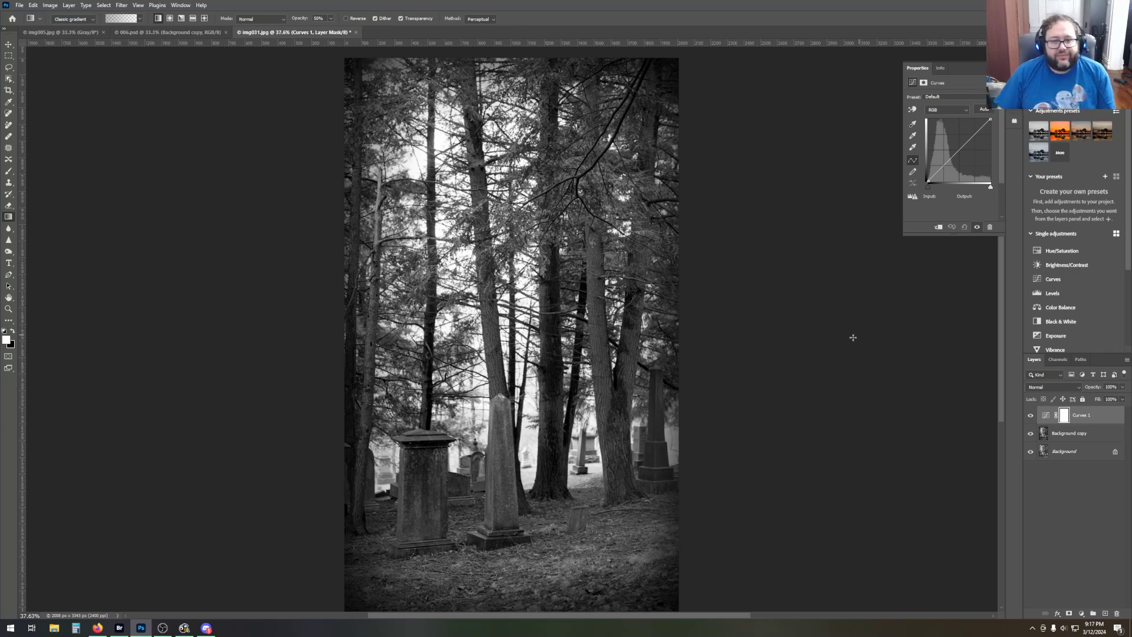
scroll(747, 382, down, 1)
scroll(746, 382, up, 1)
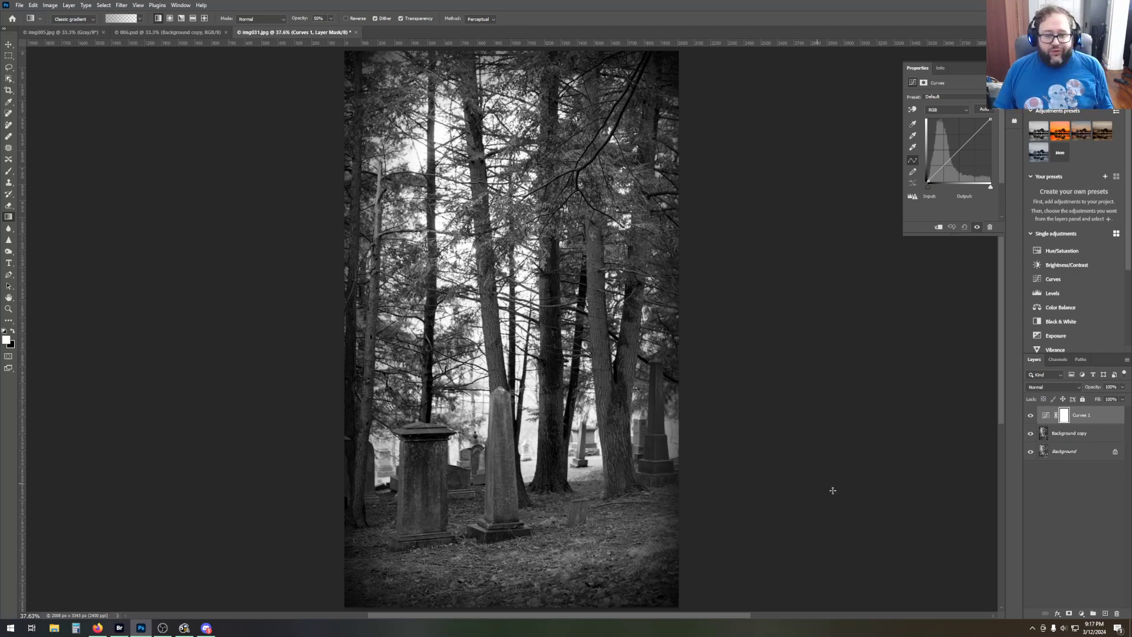
click(1065, 265)
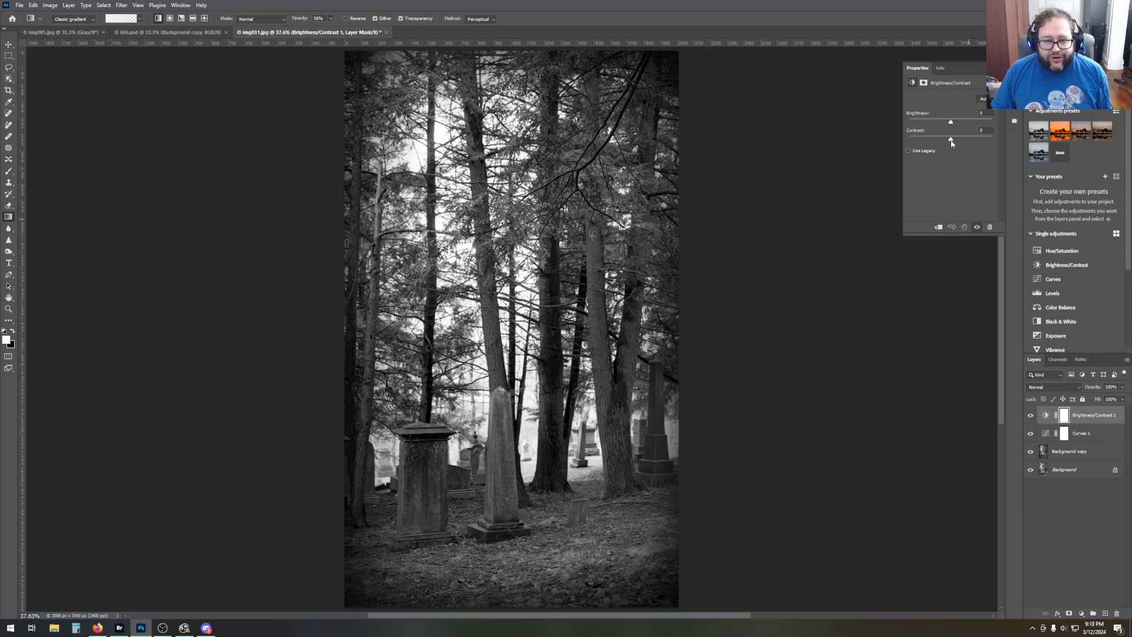
drag(952, 143, 966, 143)
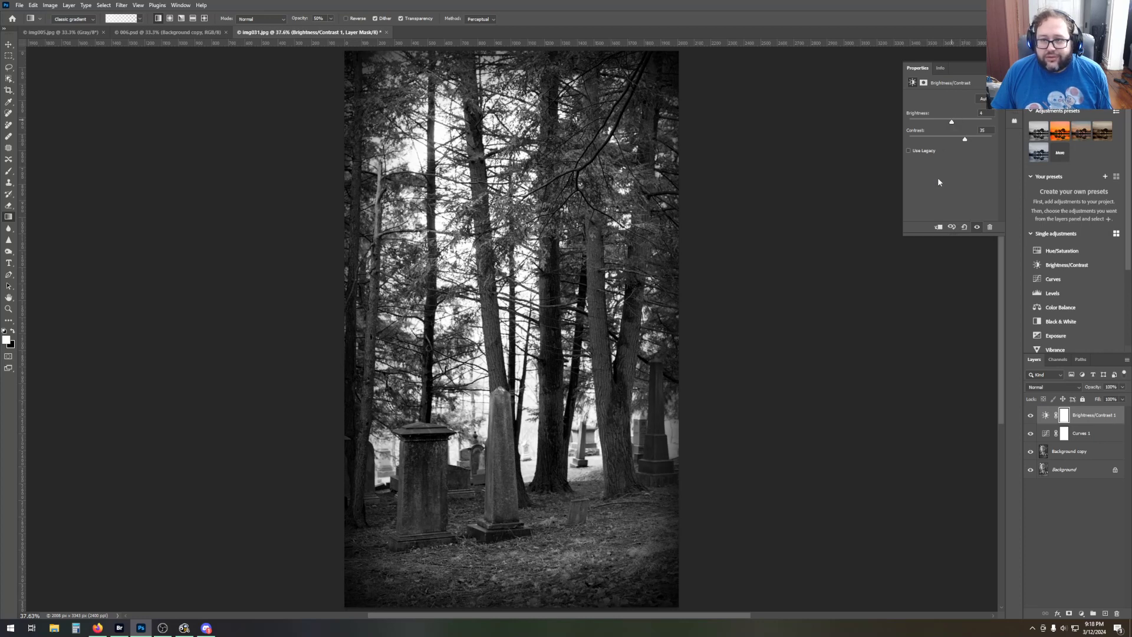
drag(952, 125, 955, 126)
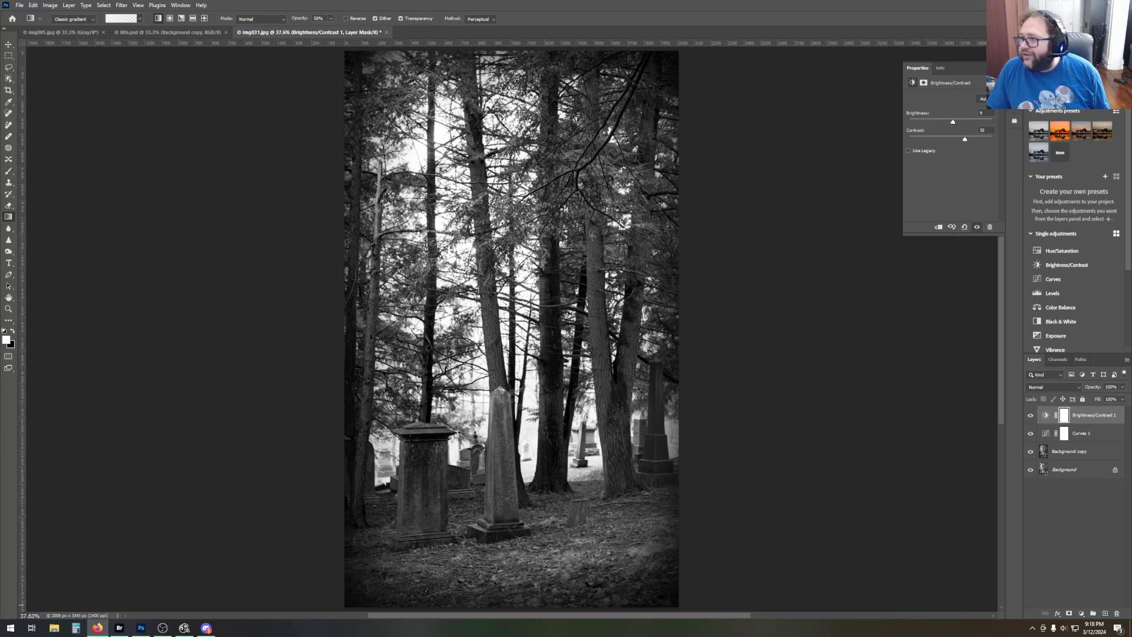
Switch to Firefox and look through the photo grid on the wildlife photographer's Instagram profile.
drag(1131, 236, 683, 5)
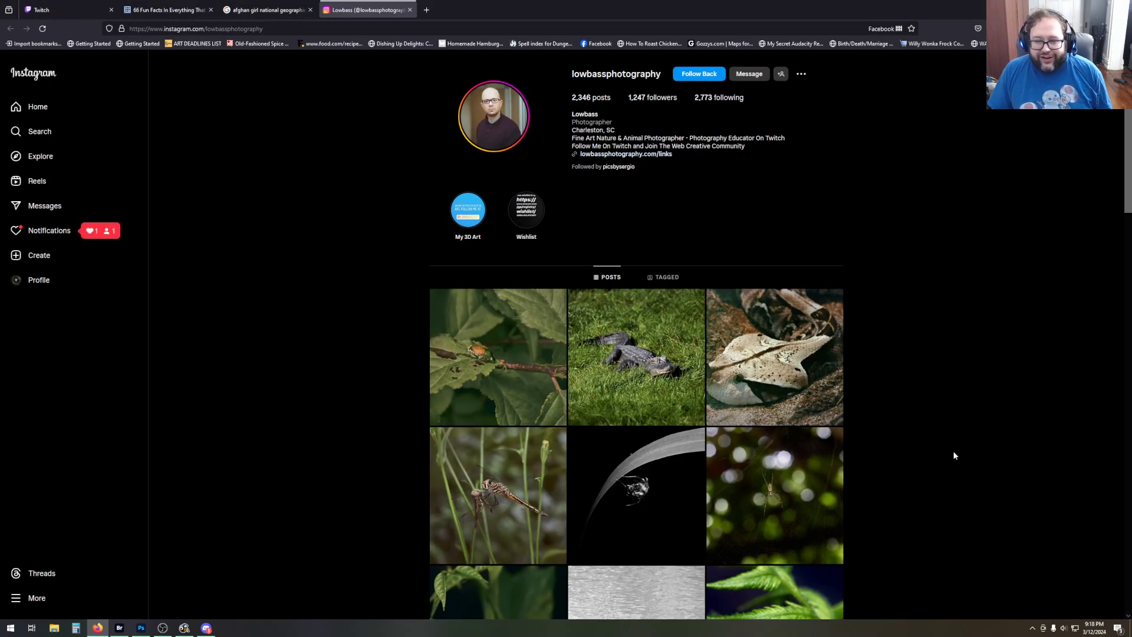
scroll(954, 454, down, 3)
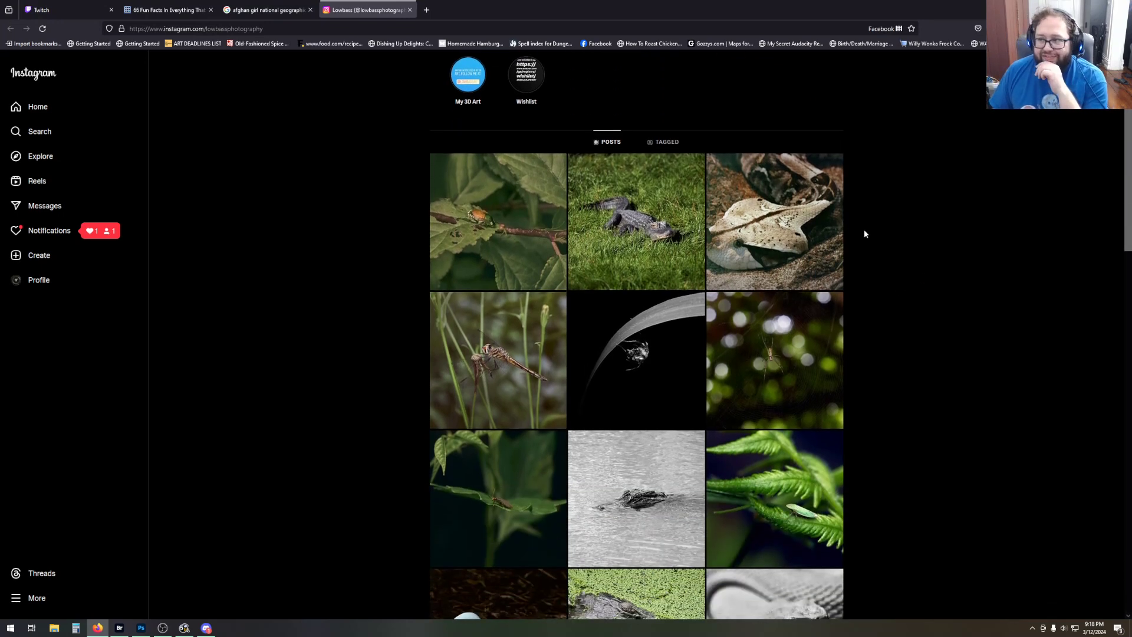
scroll(878, 354, down, 2)
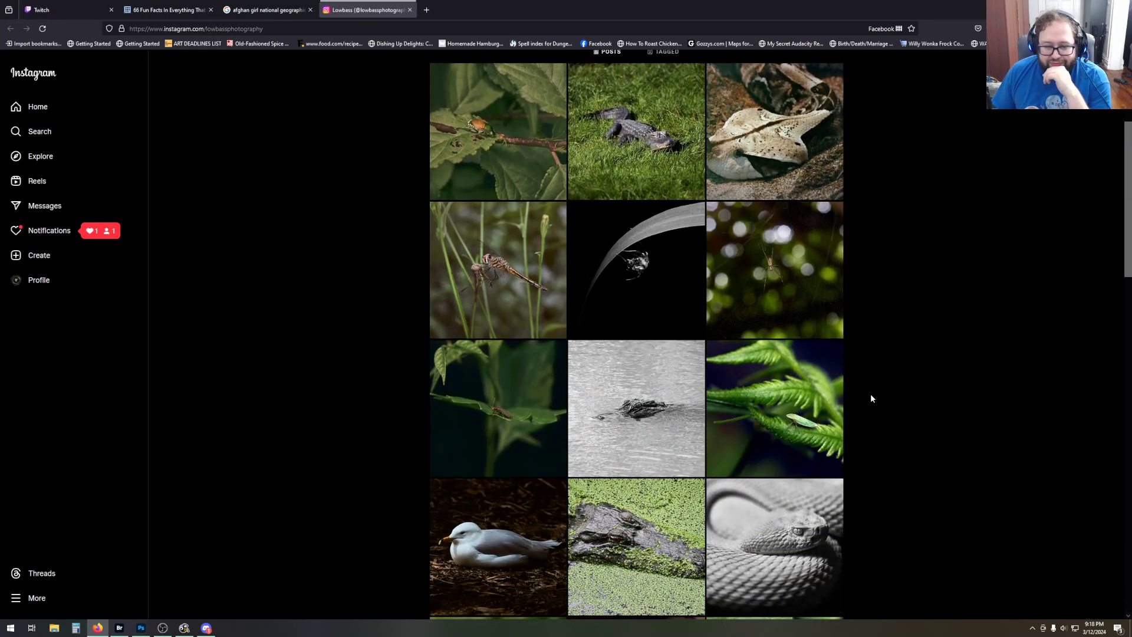
scroll(871, 399, down, 3)
scroll(872, 397, up, 4)
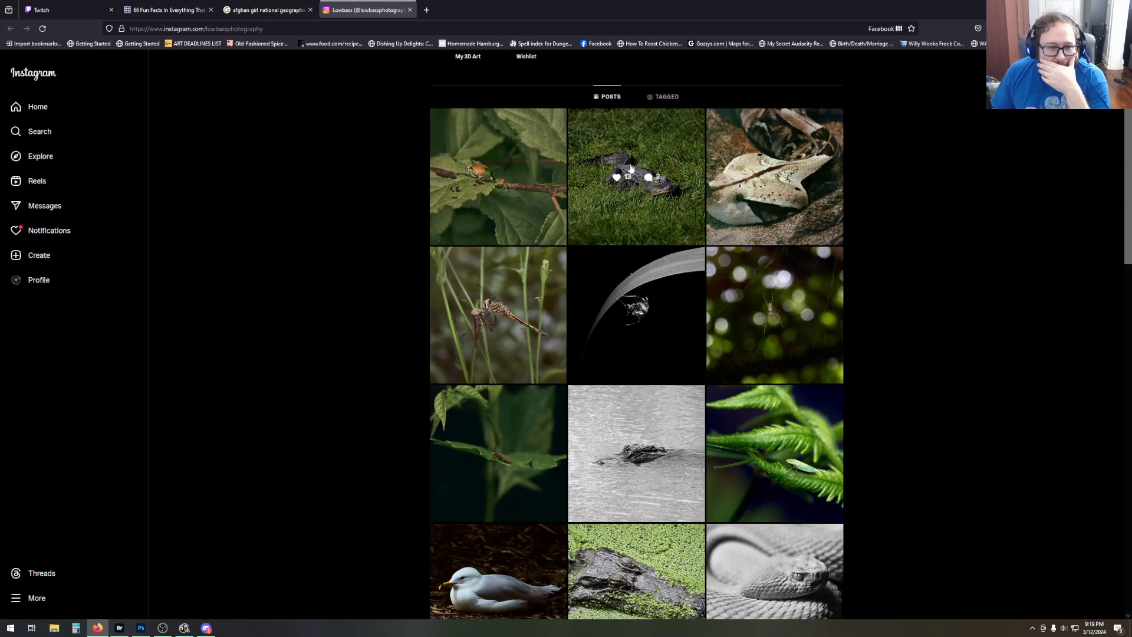
View the profile's newest posts one after another, from the beetle photo to the orb-weaver spider, and return to the grid.
click(513, 148)
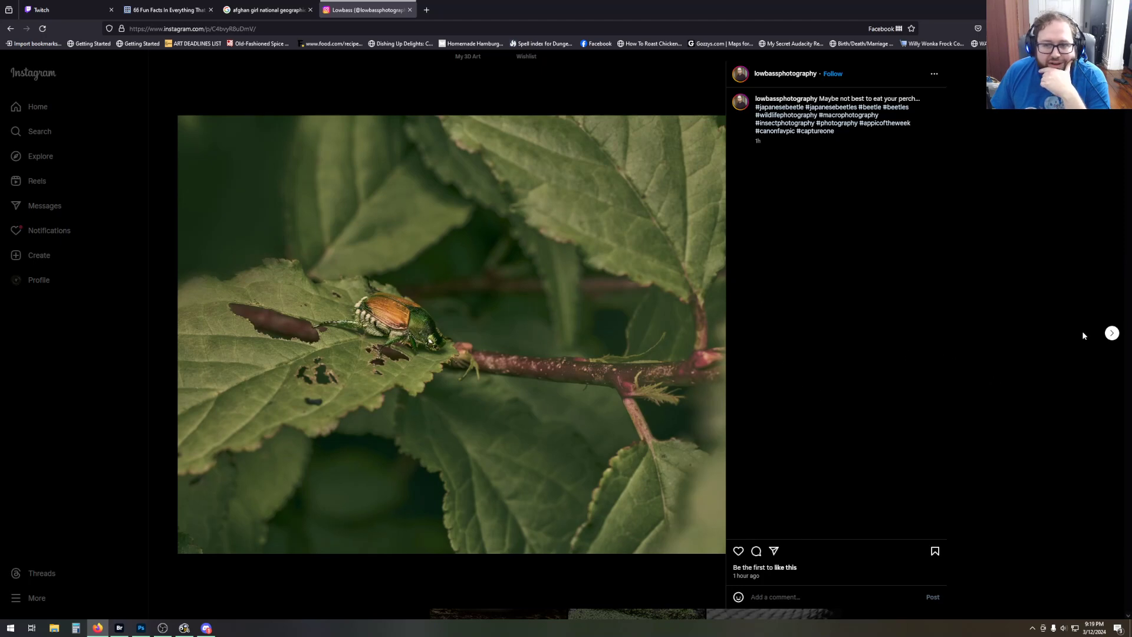
click(1112, 333)
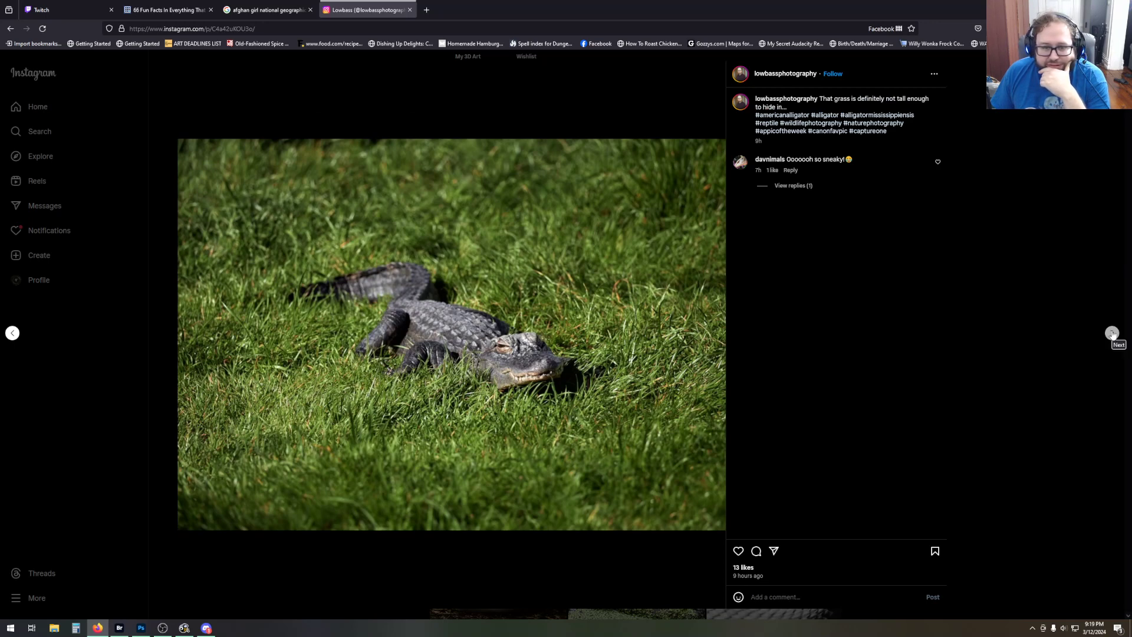
click(1112, 334)
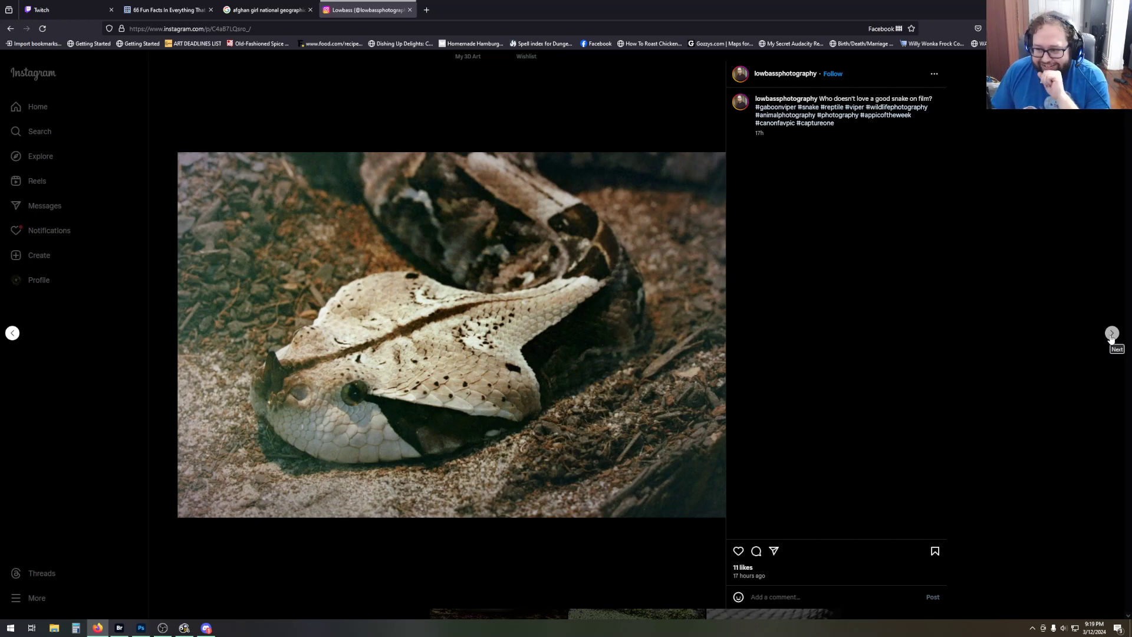
click(1111, 334)
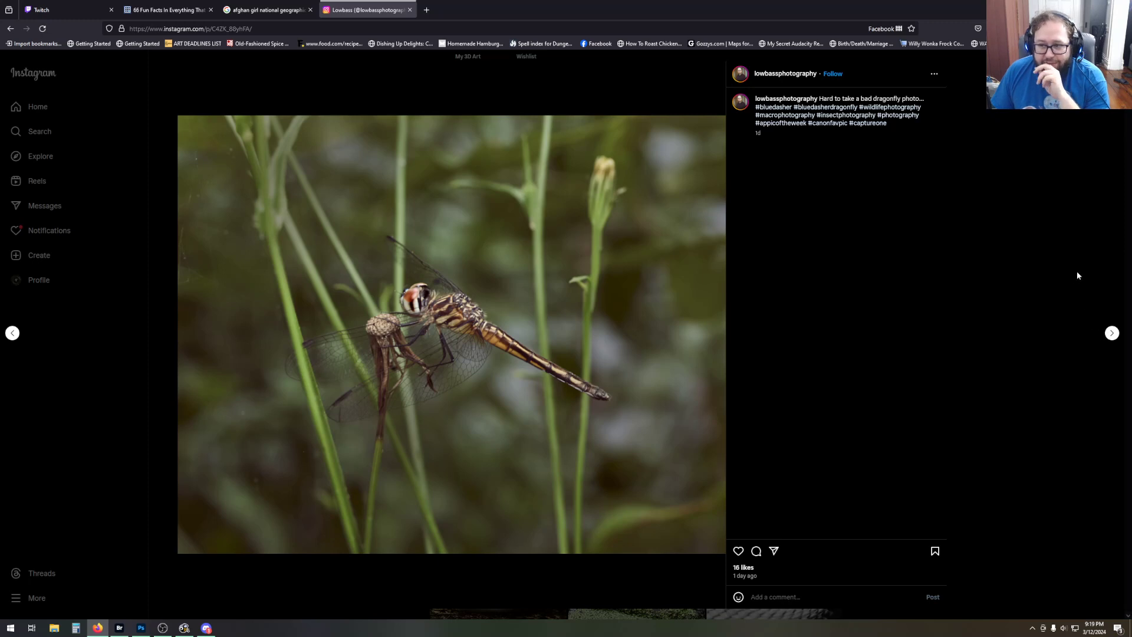
click(1112, 333)
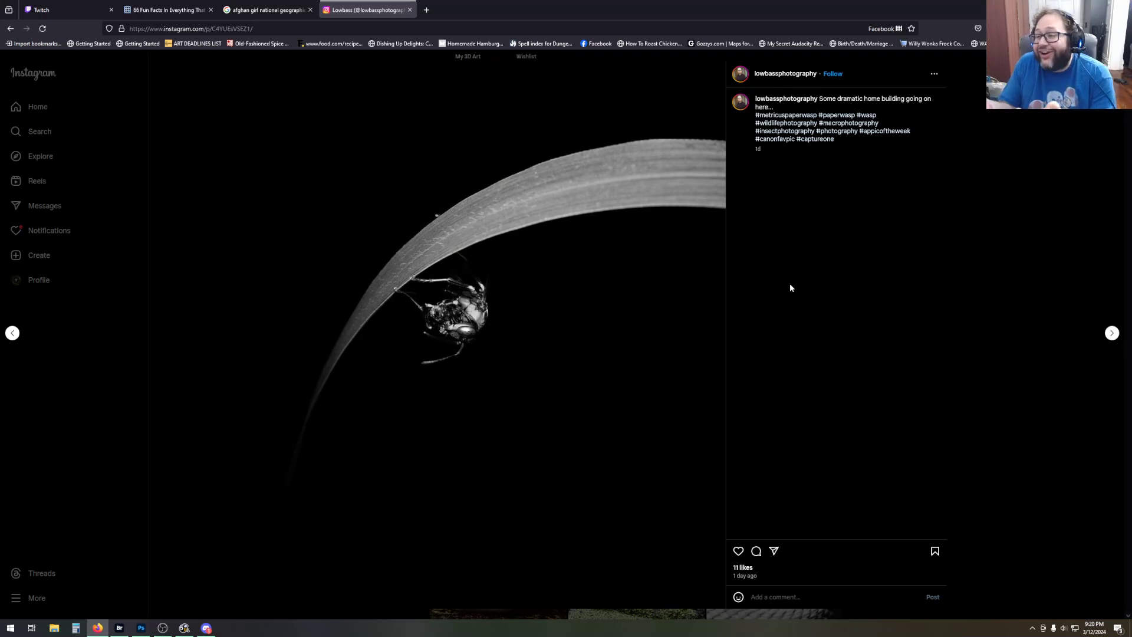
click(1114, 333)
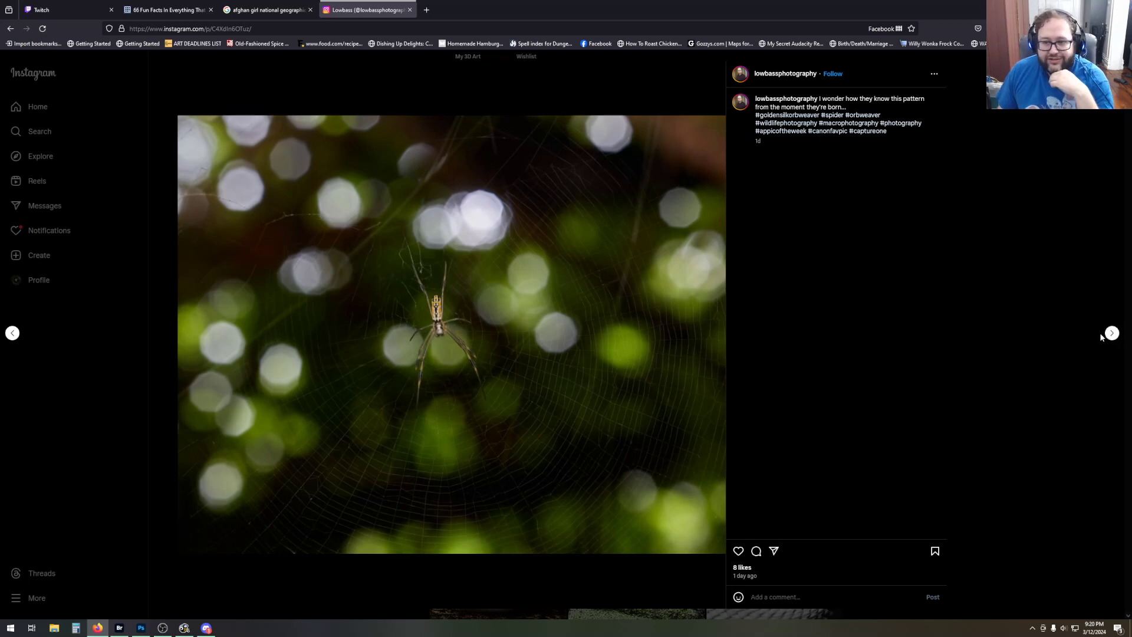
click(154, 192)
Open the black-and-white rattlesnake post, follow the photographer's account from it, and close the post.
scroll(295, 389, down, 5)
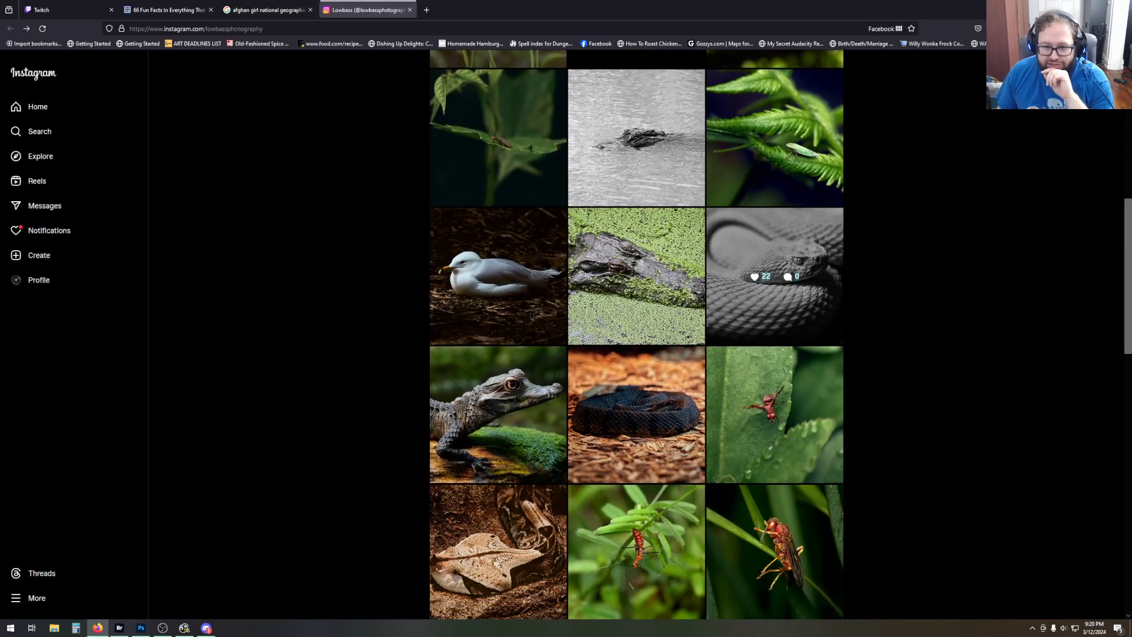
click(786, 309)
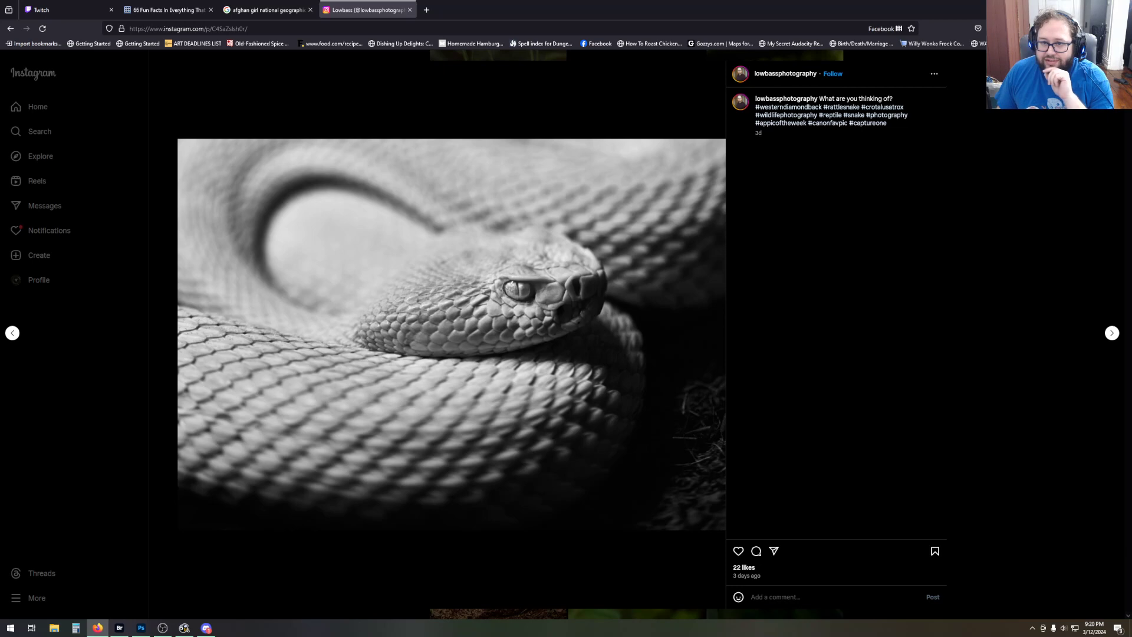
click(840, 74)
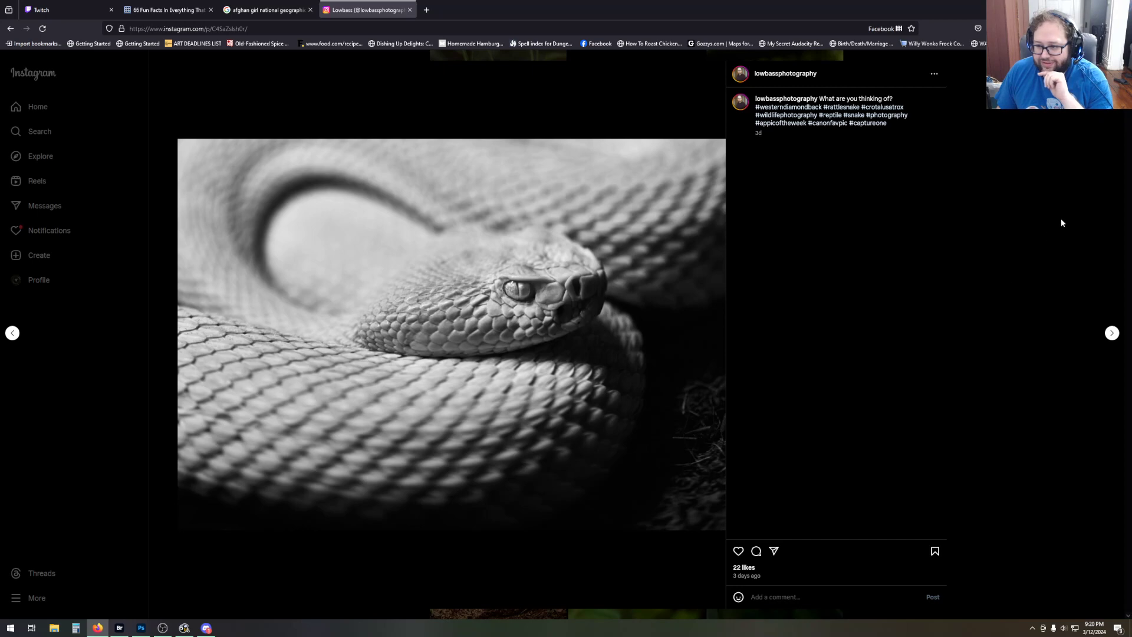
click(1072, 204)
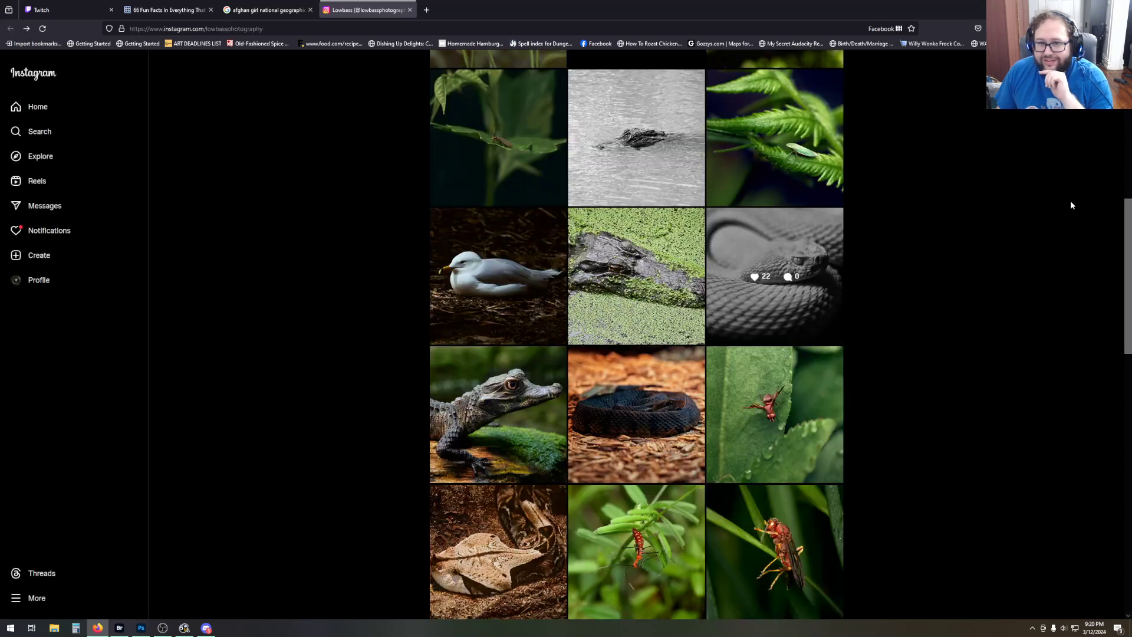
Look through the profile header and the older reptile, insect and flower photos in the grid, ending back in Photoshop.
scroll(814, 460, up, 8)
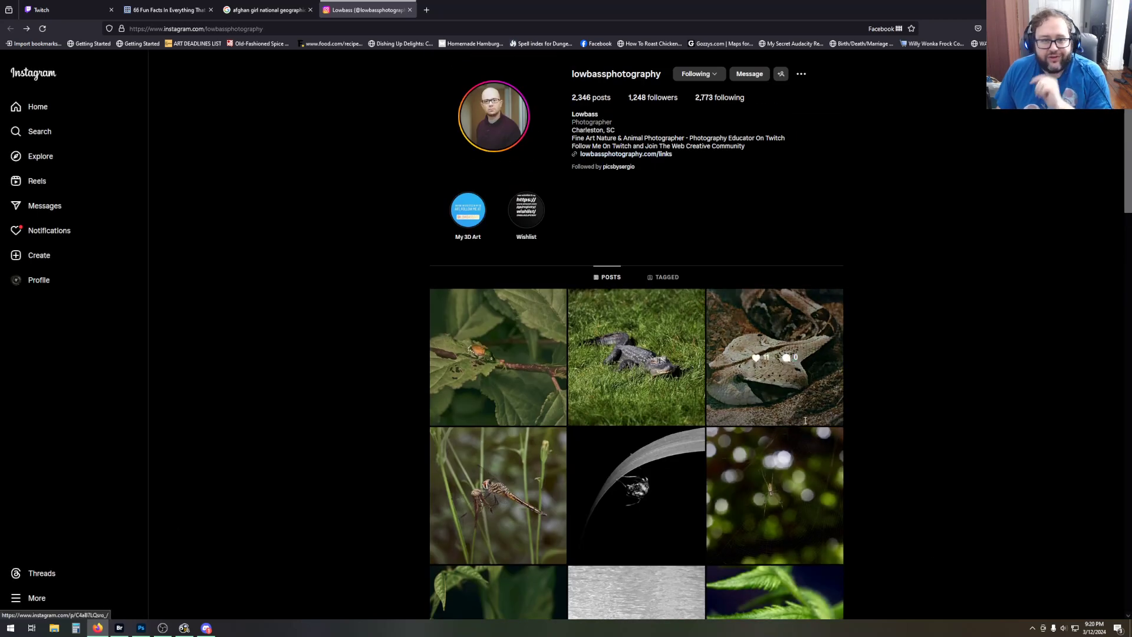
drag(897, 416, 281, 296)
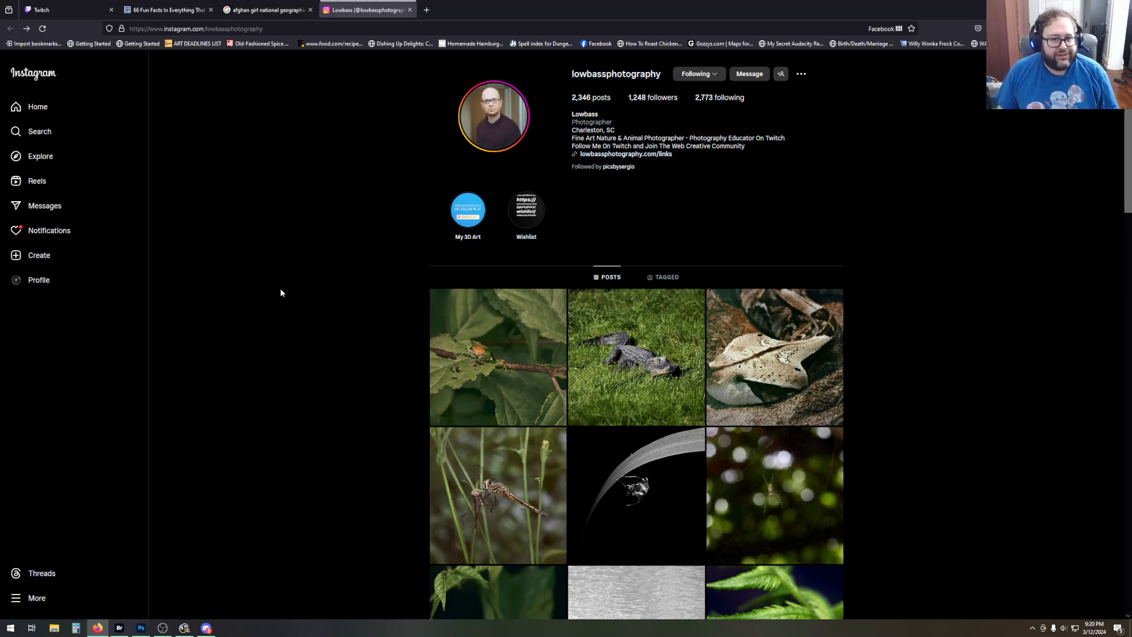
scroll(271, 407, down, 8)
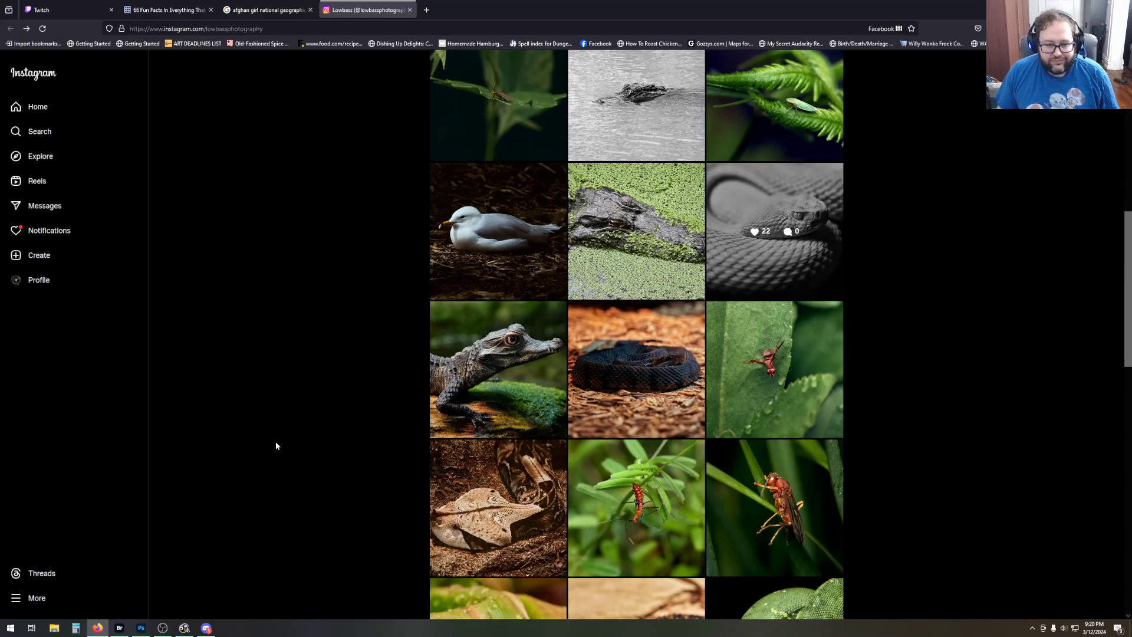
scroll(276, 445, down, 7)
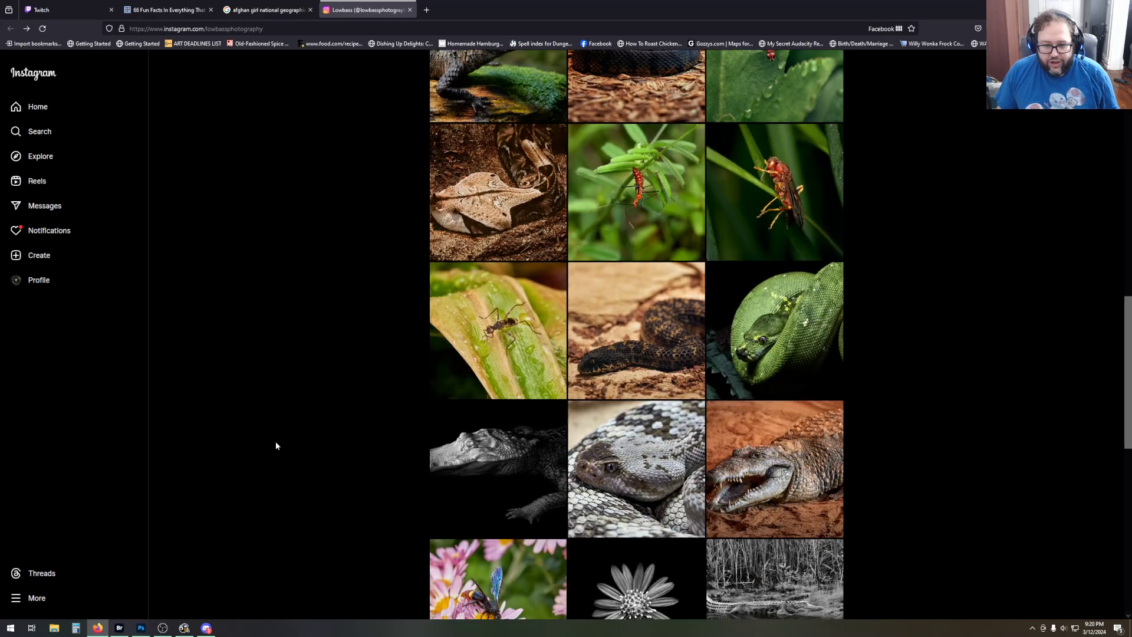
scroll(276, 446, down, 3)
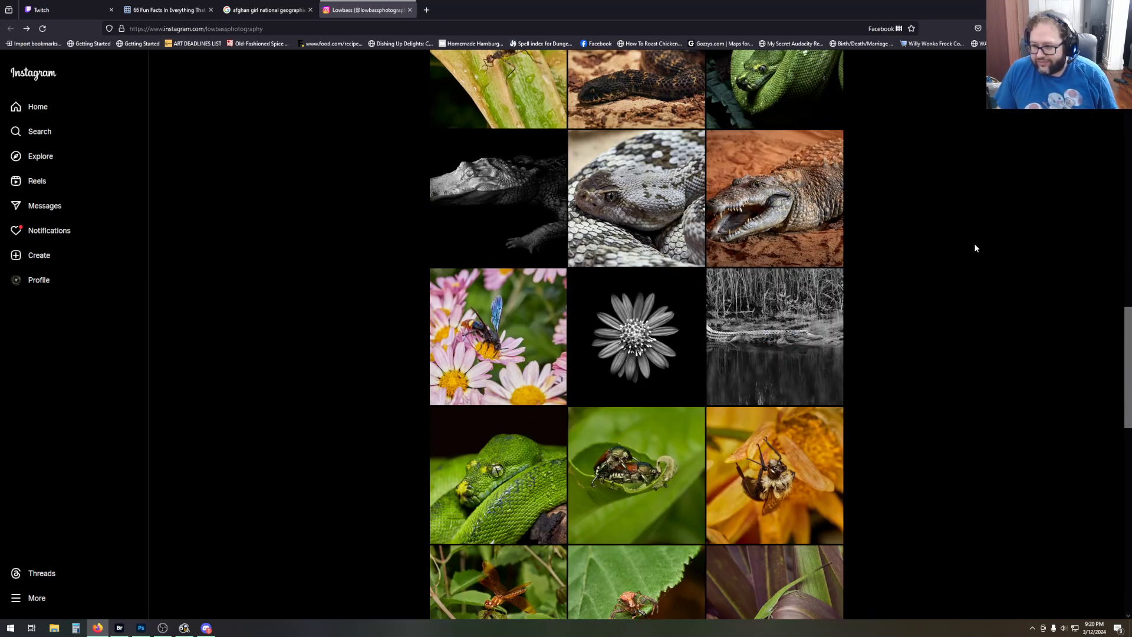
scroll(973, 335, up, 20)
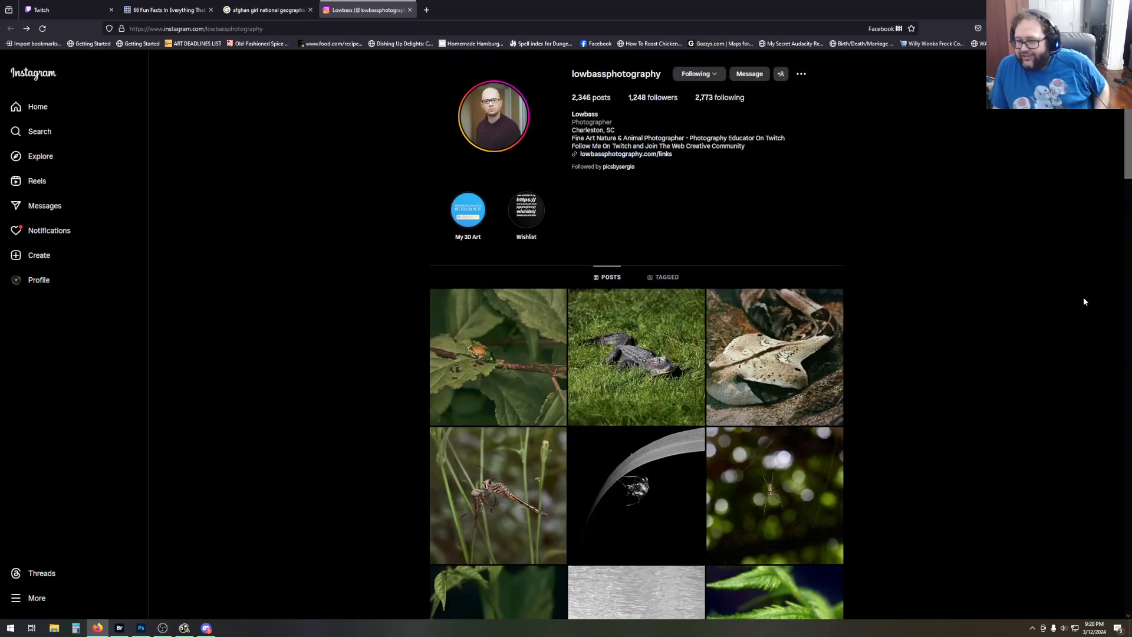
drag(1014, 307, 410, 10)
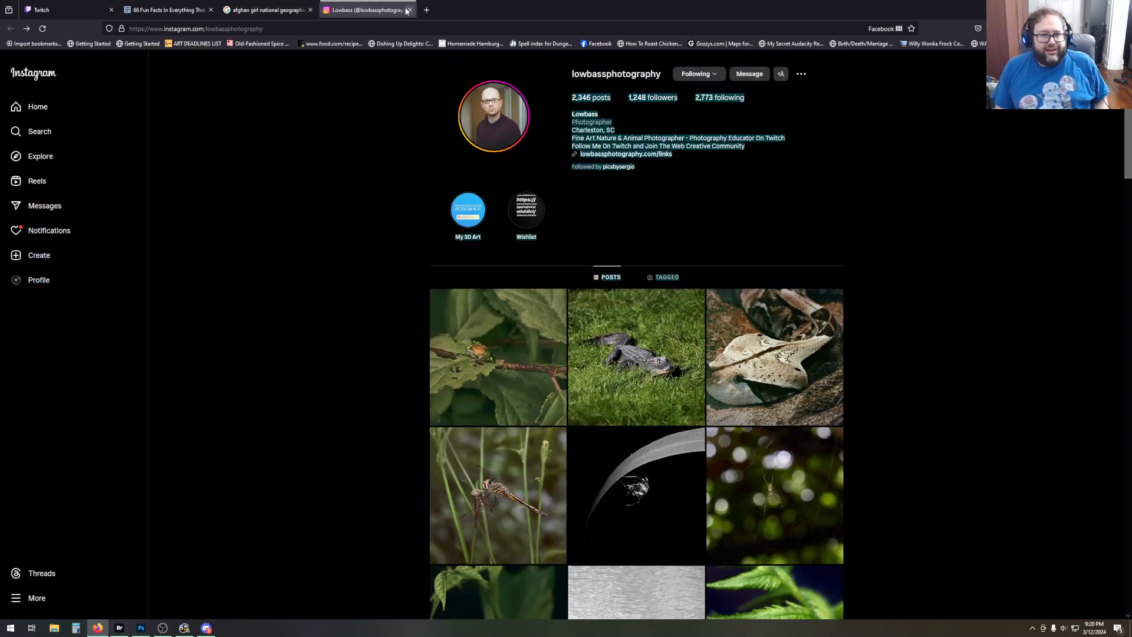
key(alt+Tab)
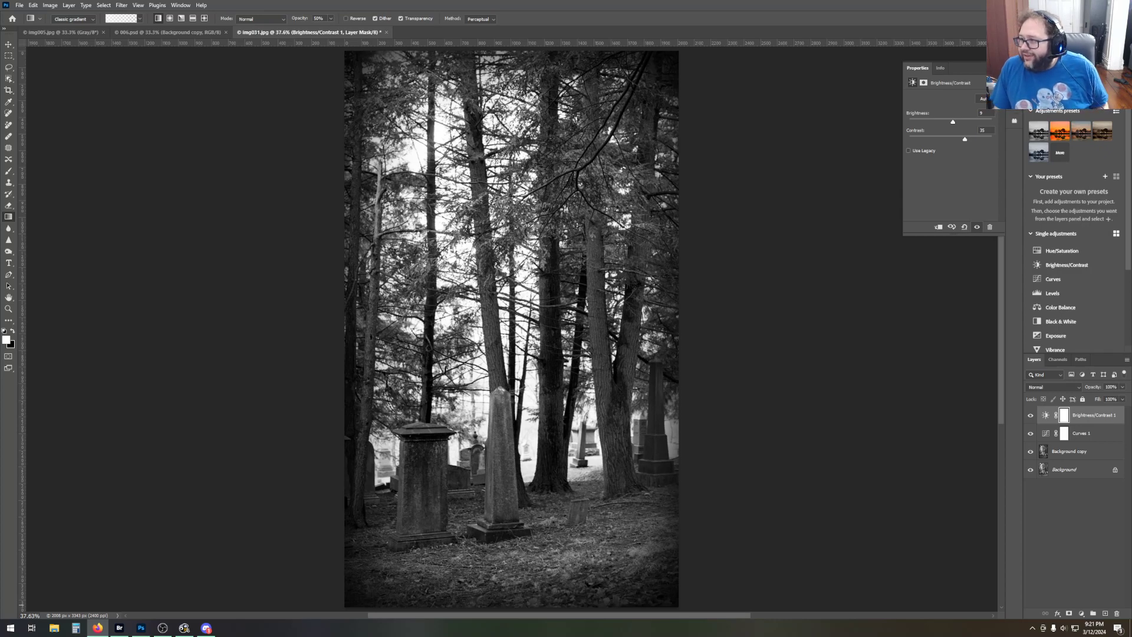
Switch to Firefox, browse the artist's Instagram grid, and view the full post of the horned, green-haired fantasy self-portrait before closing it.
drag(1131, 307, 826, 0)
scroll(1056, 350, down, 3)
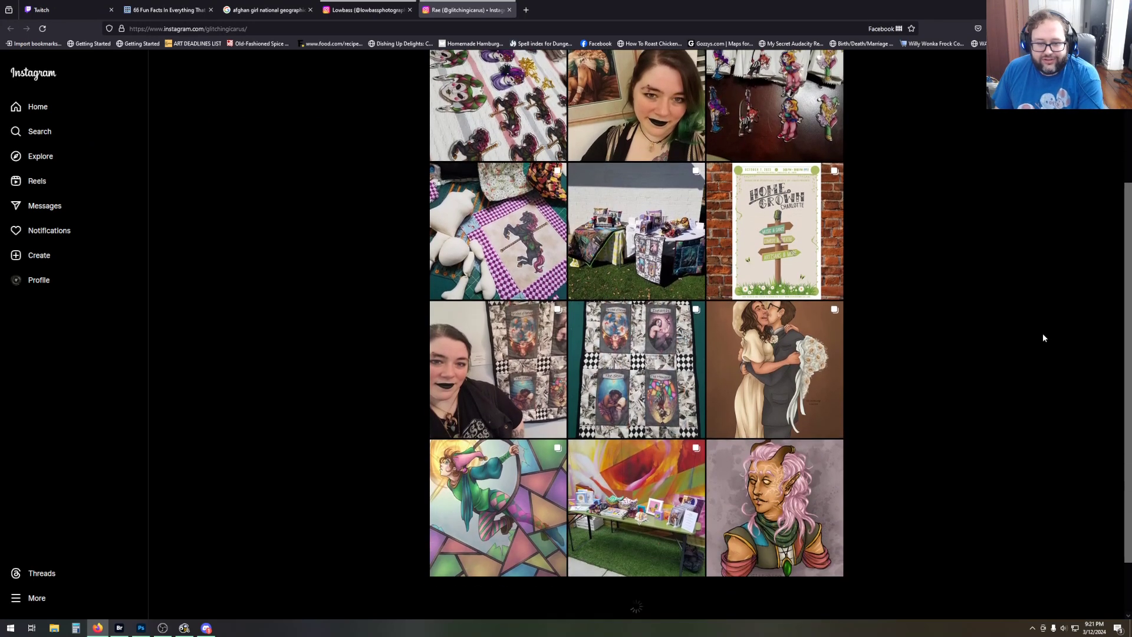
scroll(1035, 308, down, 2)
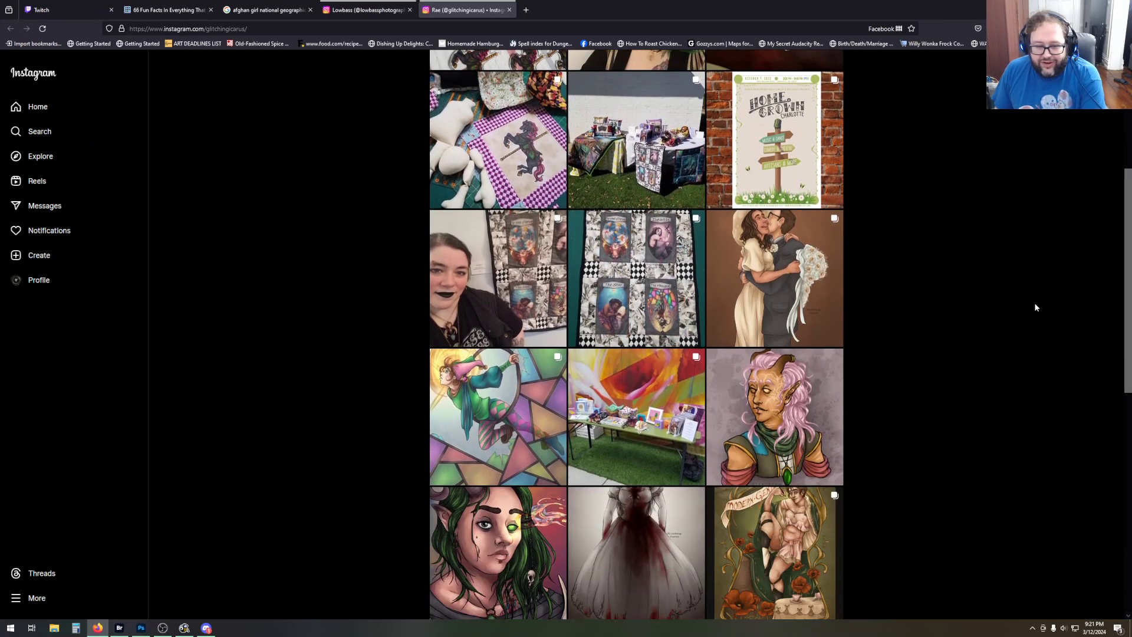
scroll(1036, 306, down, 2)
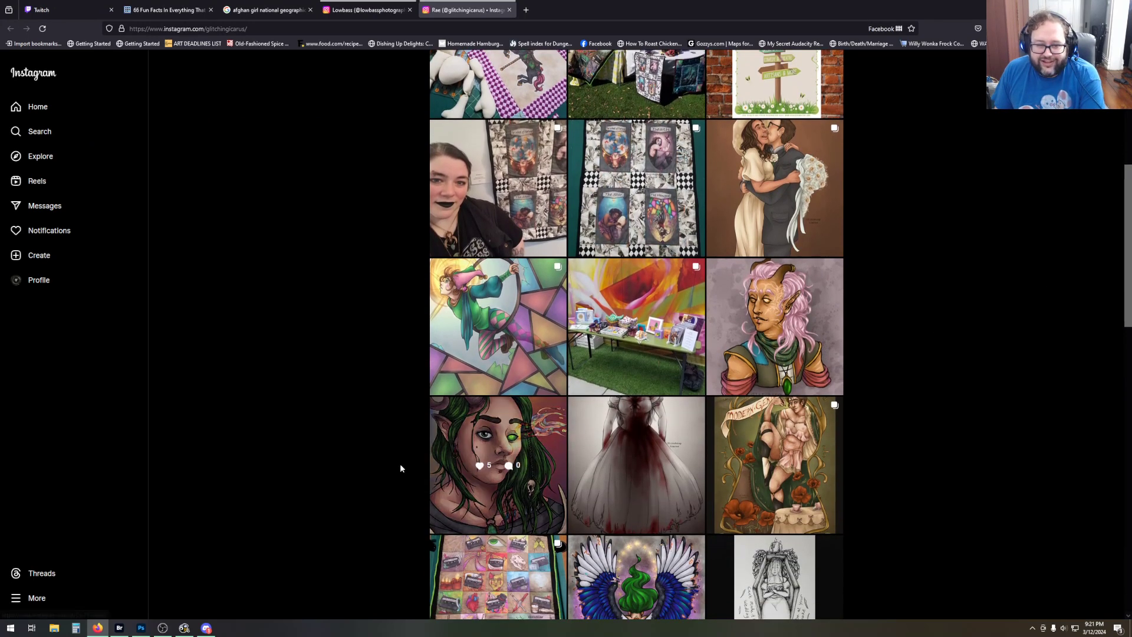
click(491, 432)
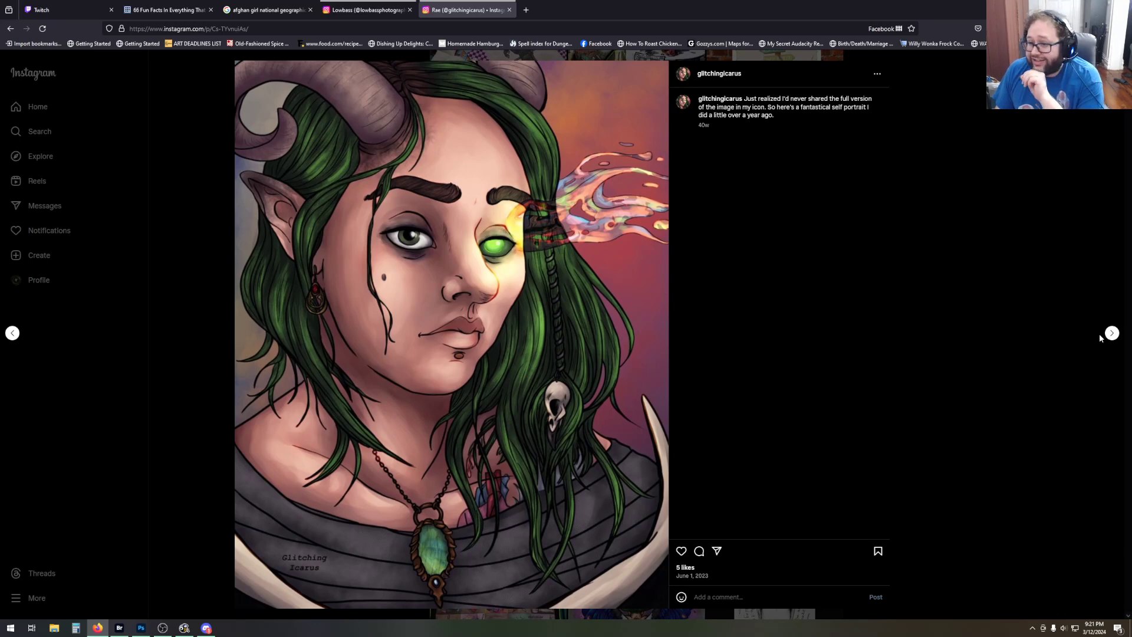
click(1066, 351)
Open the post with the bloodstained white dress illustration on the artist's profile, view it, and return to the grid.
scroll(1055, 401, down, 2)
scroll(1054, 401, down, 1)
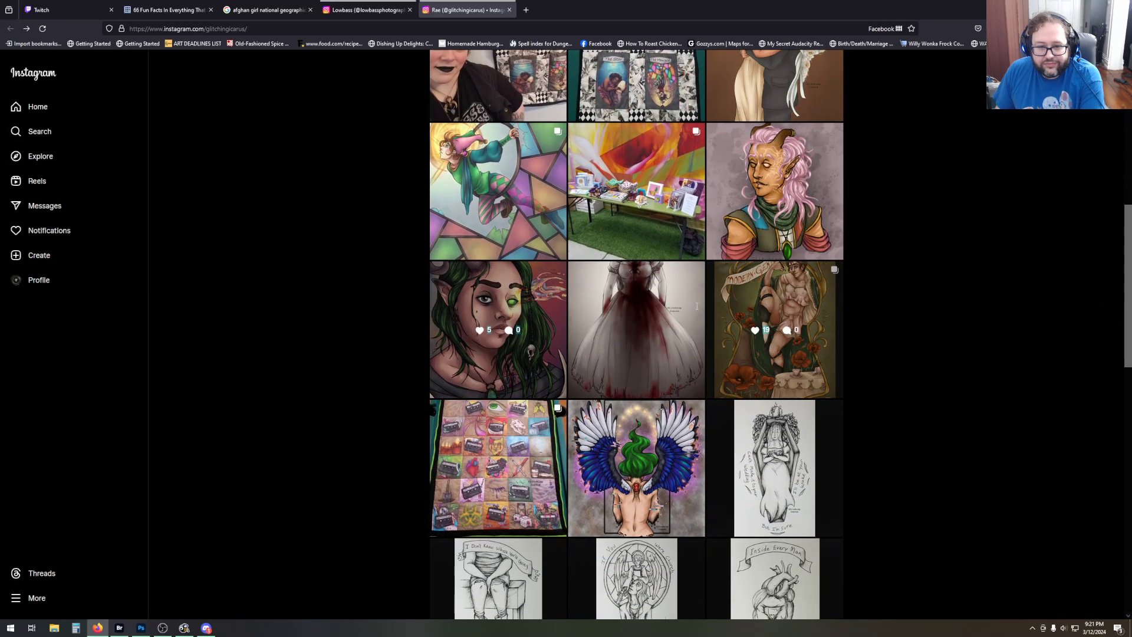
click(697, 275)
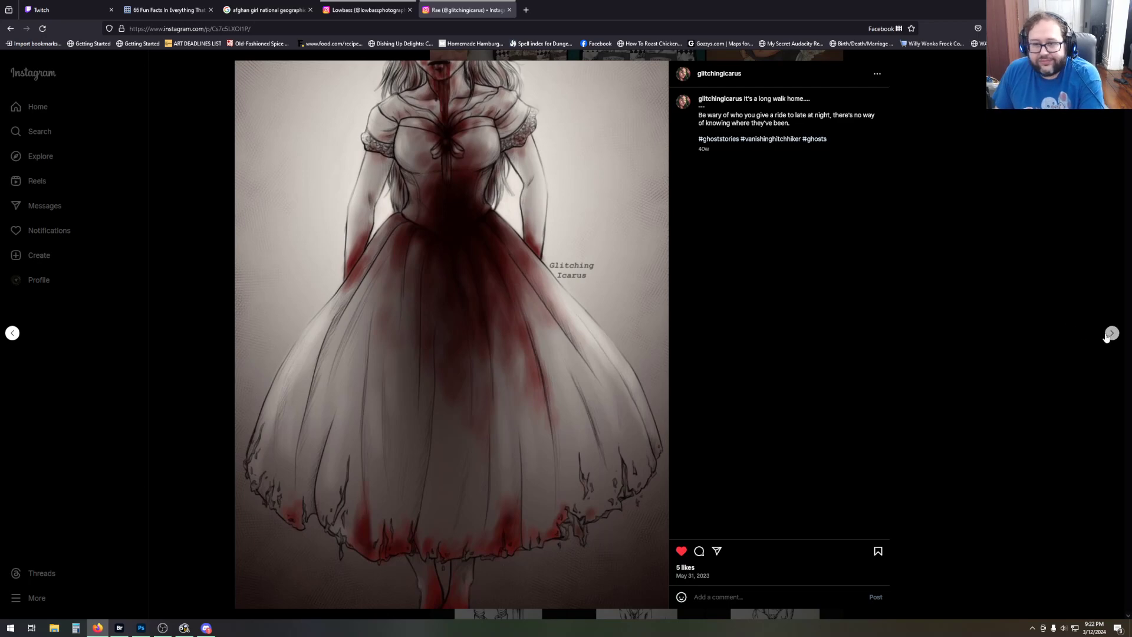
click(1081, 326)
Browse down to the ink drawings, view the "Inside Every Man Is A Heart of Sand" post, and close it.
scroll(1035, 437, down, 2)
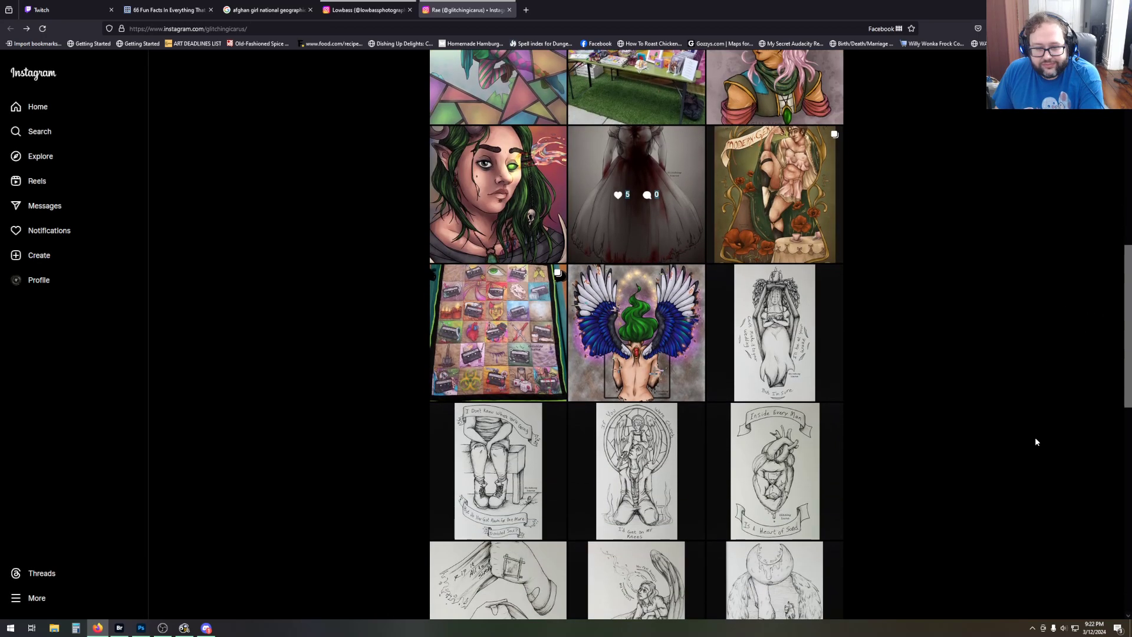
scroll(1035, 442, down, 2)
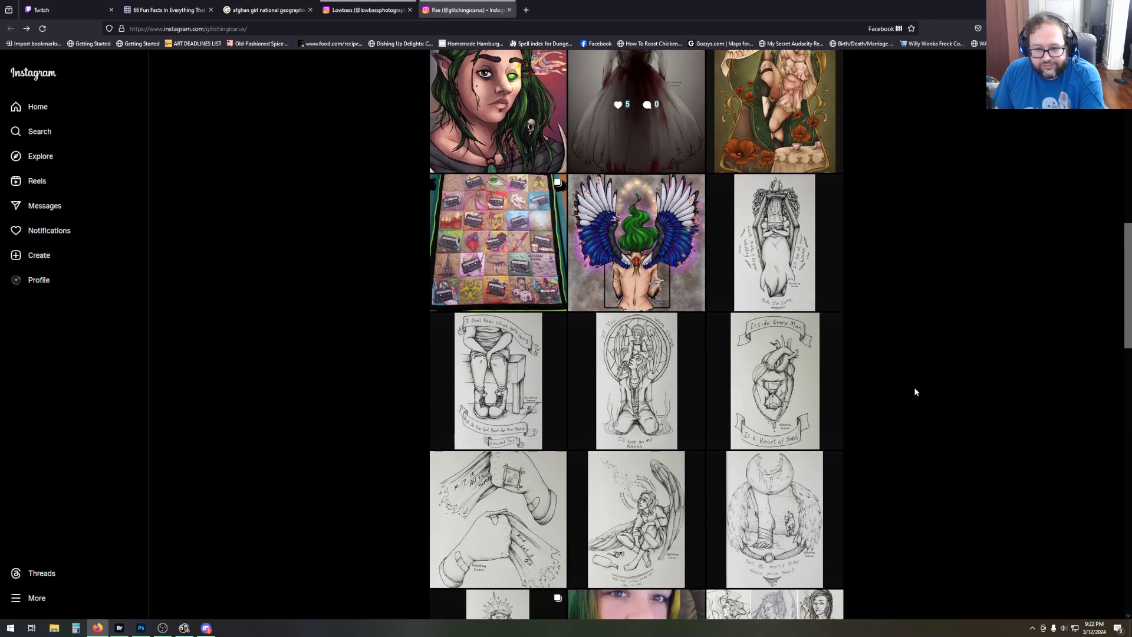
click(775, 381)
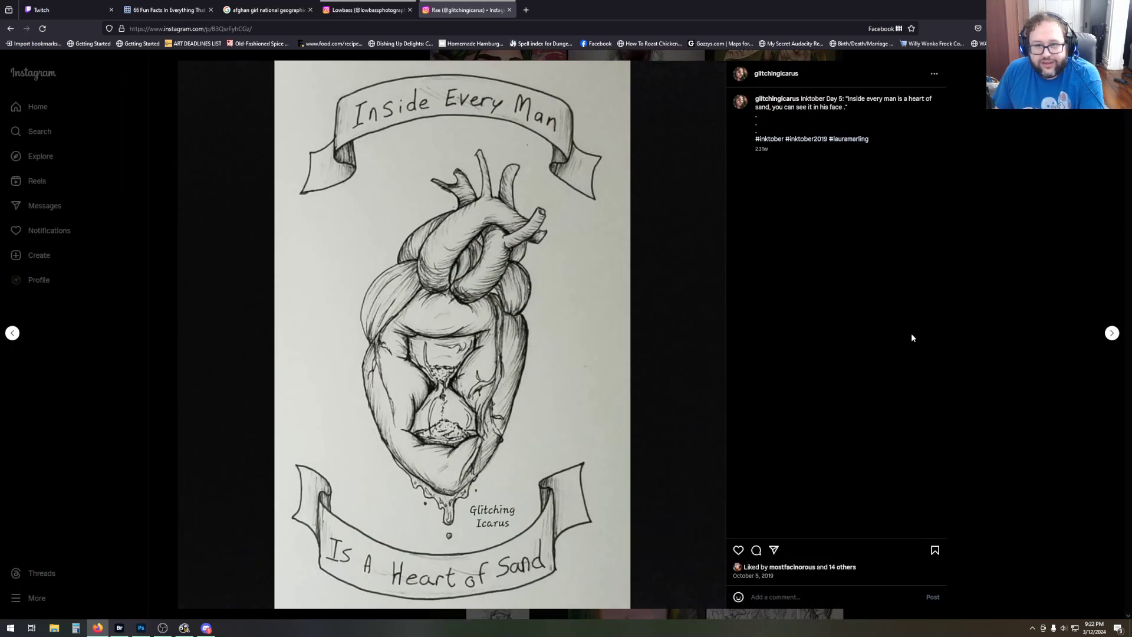
click(1039, 331)
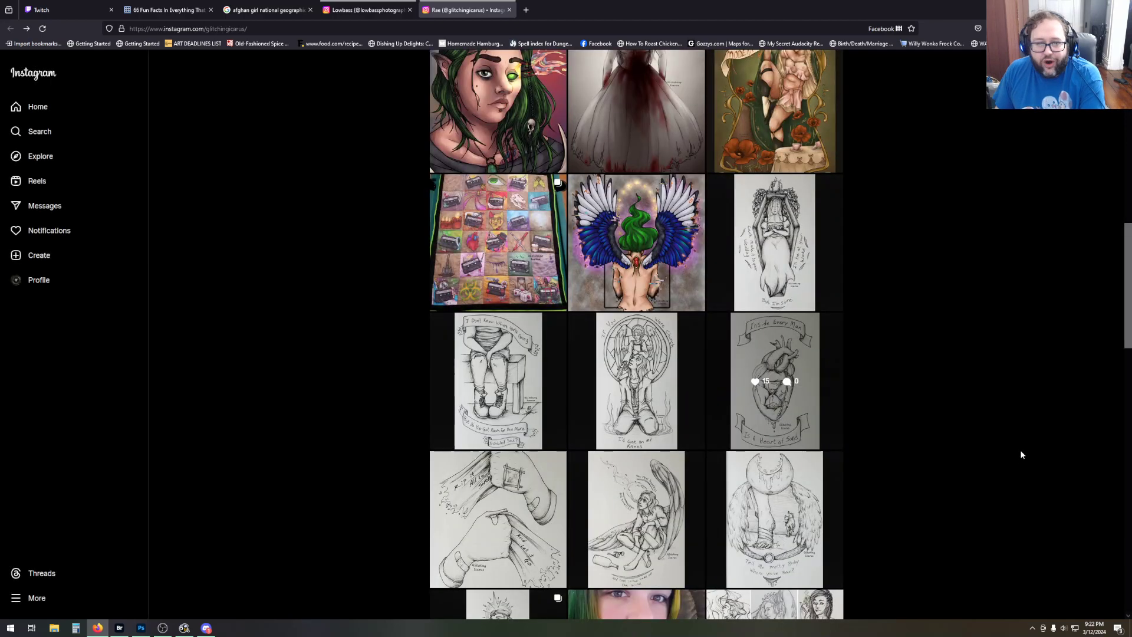
Go back up the grid, open the Magnus Archives quilt post to examine it, and return to Photoshop.
scroll(1015, 467, up, 2)
scroll(1017, 470, up, 2)
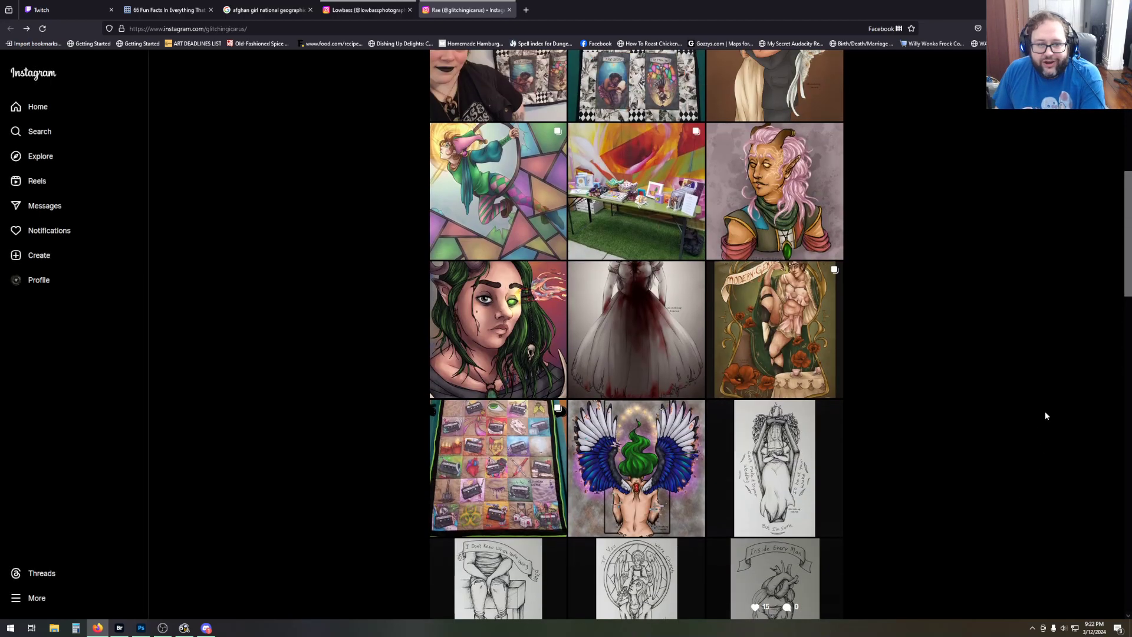
click(495, 418)
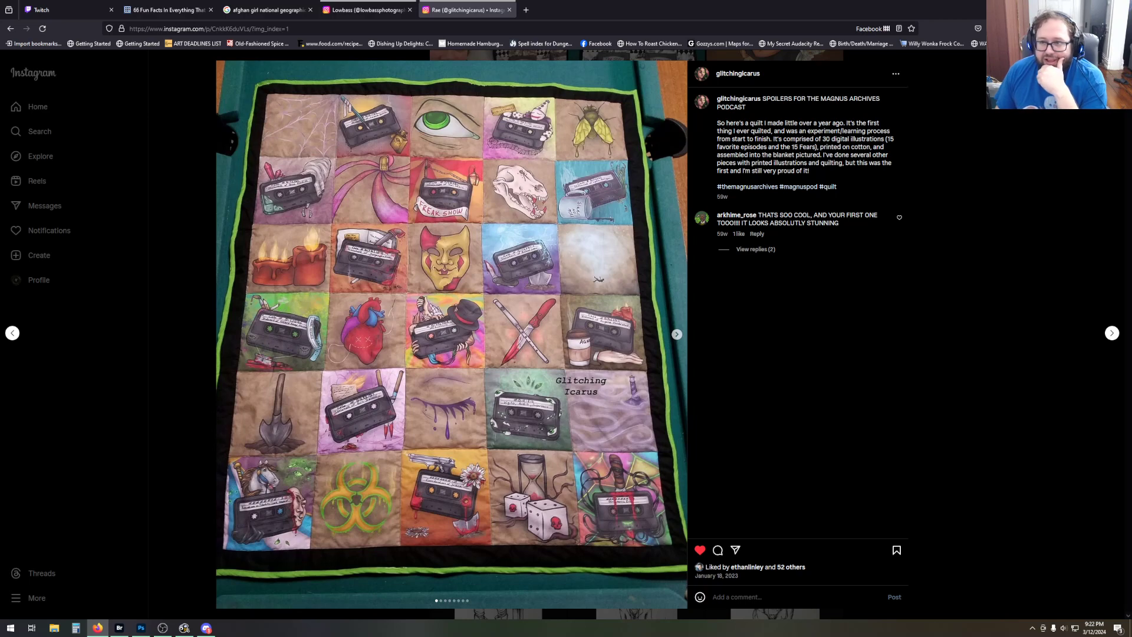
key(alt+Tab)
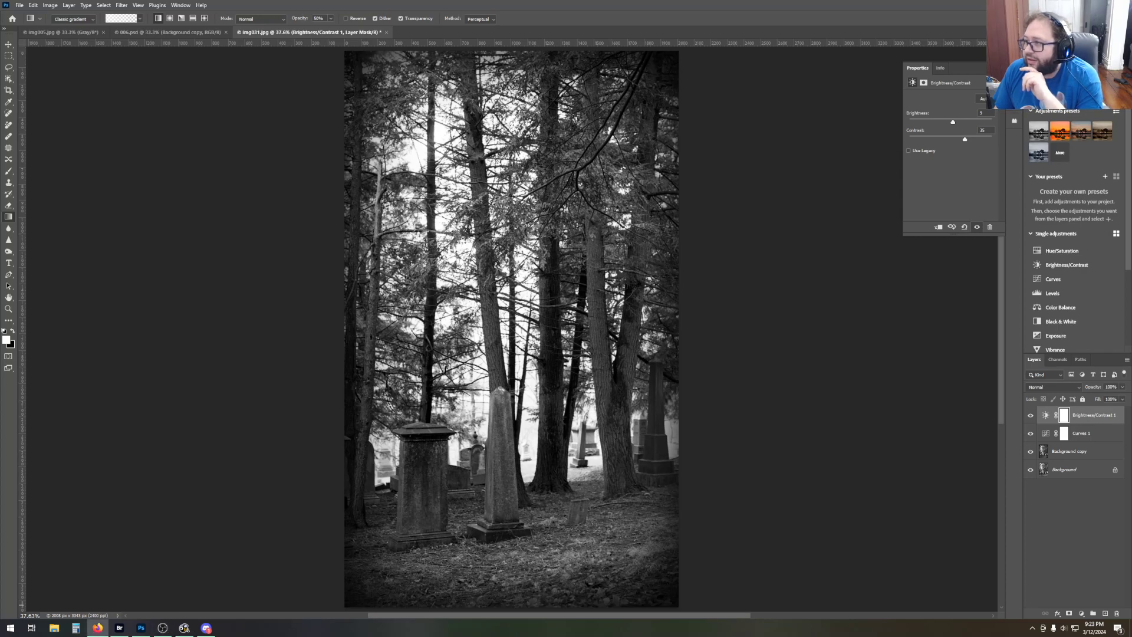
Bring the Firefox window with the YouTube video "Corporate Deceit VOD February 2024" onto this screen, maximize it, and watch it full screen.
drag(1131, 133, 811, 4)
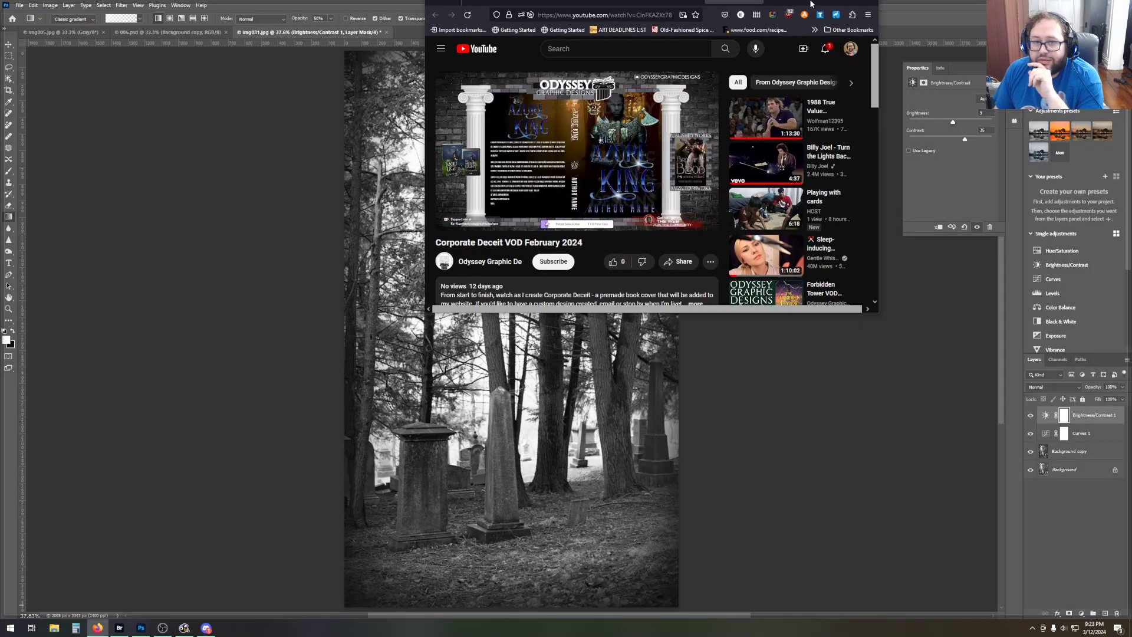
double_click(812, 4)
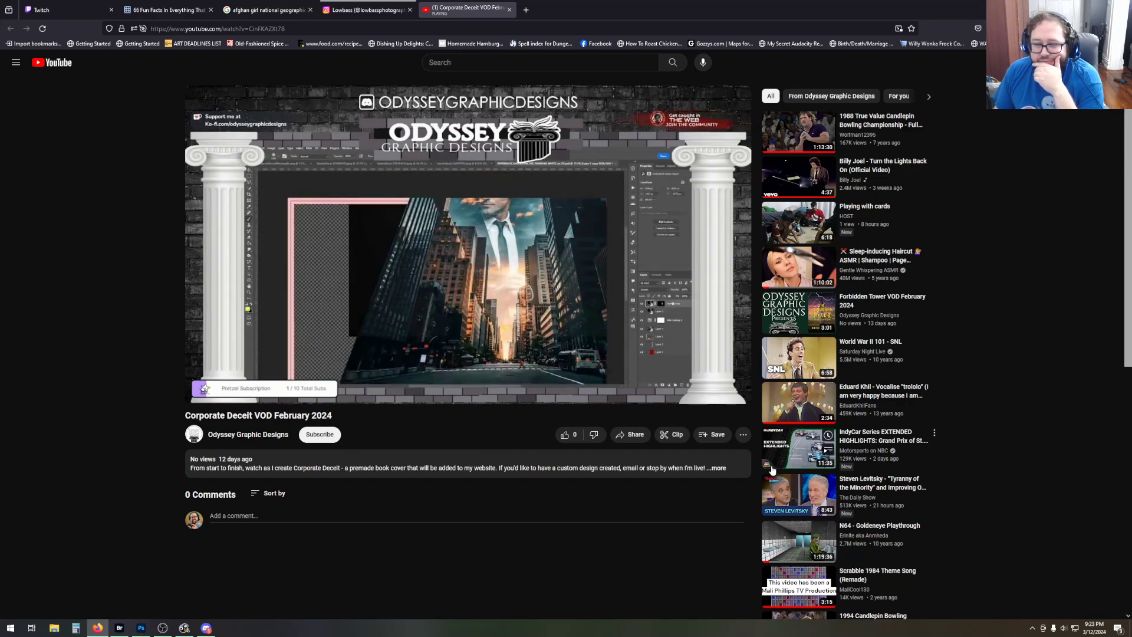
double_click(388, 274)
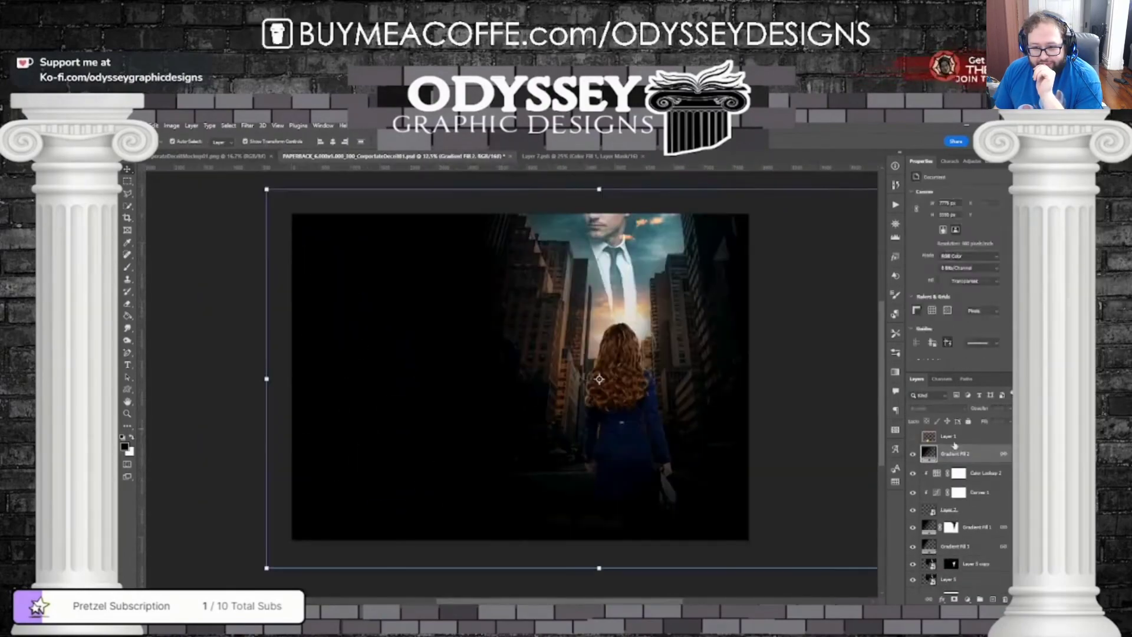
click(949, 509)
click(968, 600)
click(985, 590)
click(967, 203)
click(956, 247)
drag(961, 259, 928, 260)
scroll(627, 527, up, 3)
key(ctrl+i)
key(b)
mouse_move(679, 214)
mouse_down()
mouse_move(640, 254)
mouse_move(555, 207)
mouse_move(516, 316)
mouse_up()
scroll(597, 226, up, 2)
key(ctrl+0)
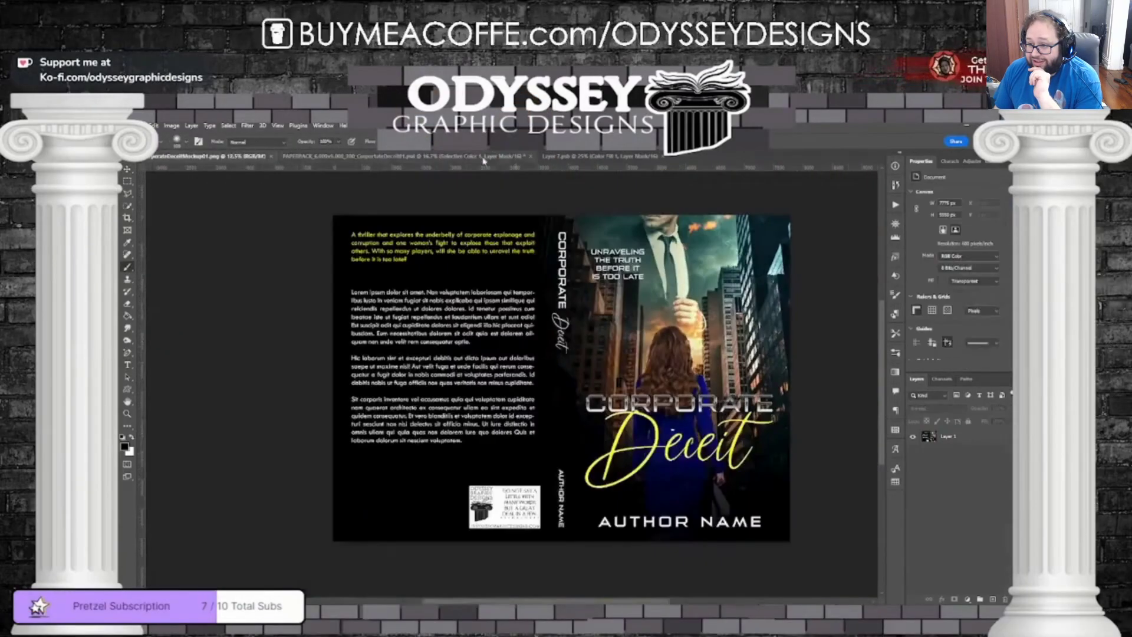
click(937, 512)
scroll(723, 399, up, 5)
drag(589, 413, 596, 519)
drag(560, 519, 580, 289)
drag(295, 260, 432, 298)
drag(432, 471, 437, 248)
drag(425, 294, 466, 412)
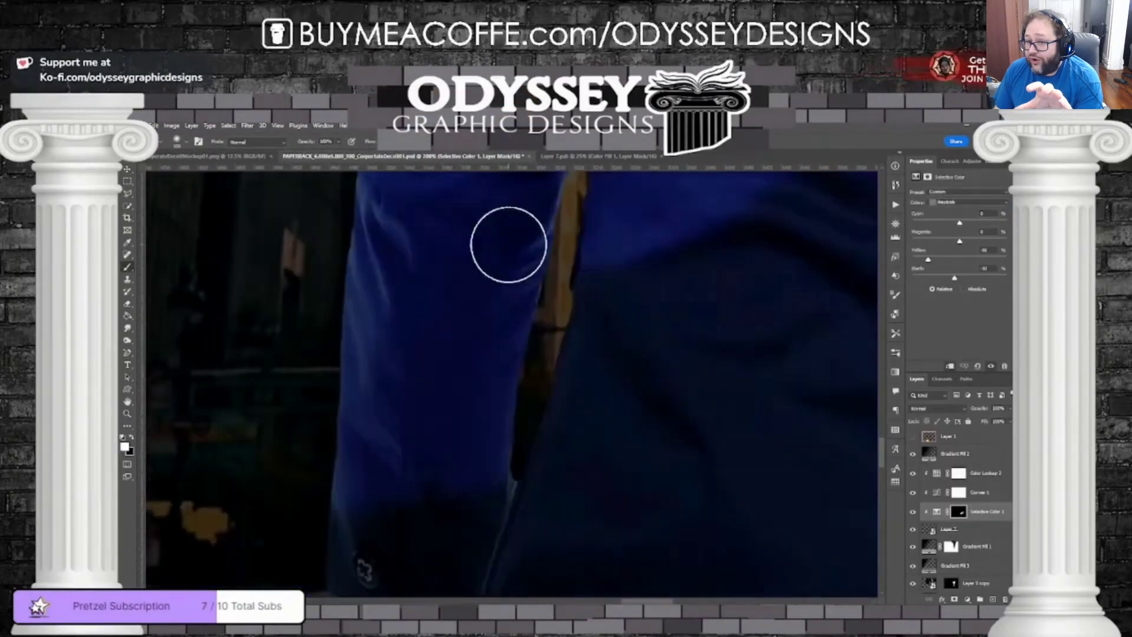
double_click(930, 530)
click(945, 476)
ctrl+click(946, 477)
scroll(511, 363, up, 5)
key(ctrl+d)
key(ctrl+s)
scroll(511, 363, up, 1)
key(w)
drag(463, 330, 558, 401)
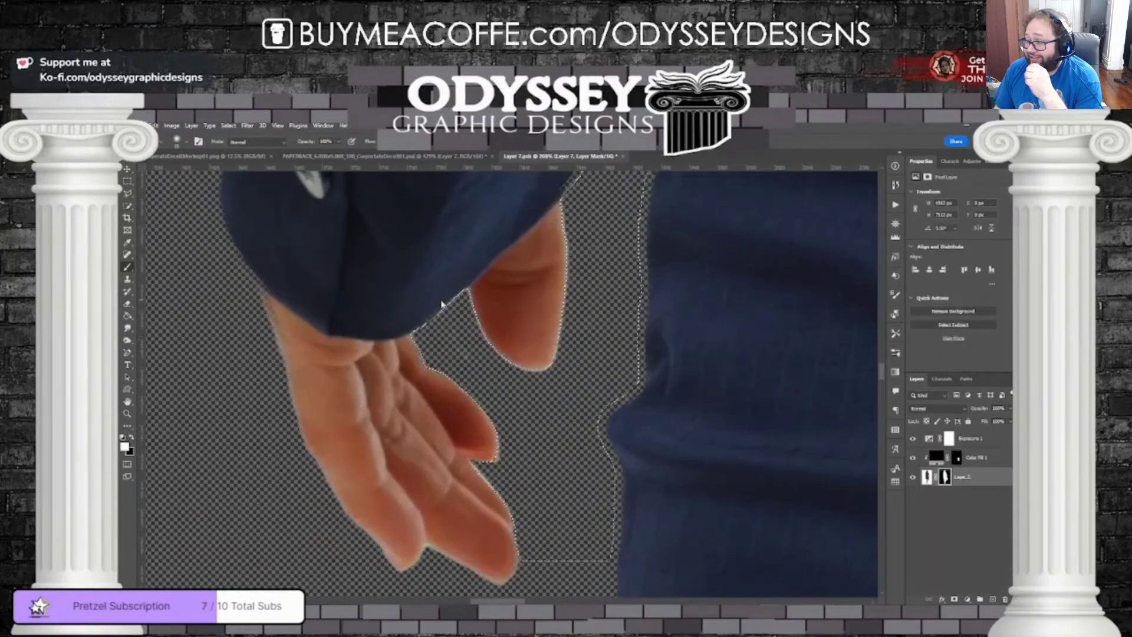
key(ctrl+s)
click(386, 156)
key(ctrl+s)
scroll(566, 266, down, 2)
click(592, 156)
ctrl+click(945, 477)
drag(272, 278, 284, 327)
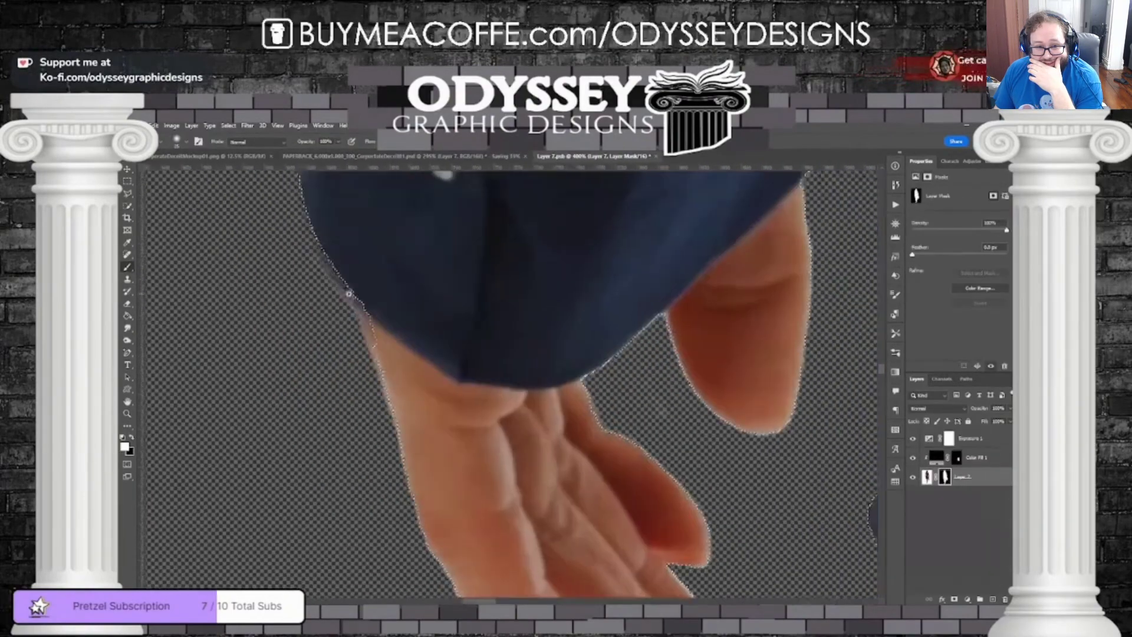
key(ctrl+s)
click(386, 156)
click(614, 156)
key(ctrl+s)
click(386, 156)
scroll(567, 330, down, 4)
click(958, 512)
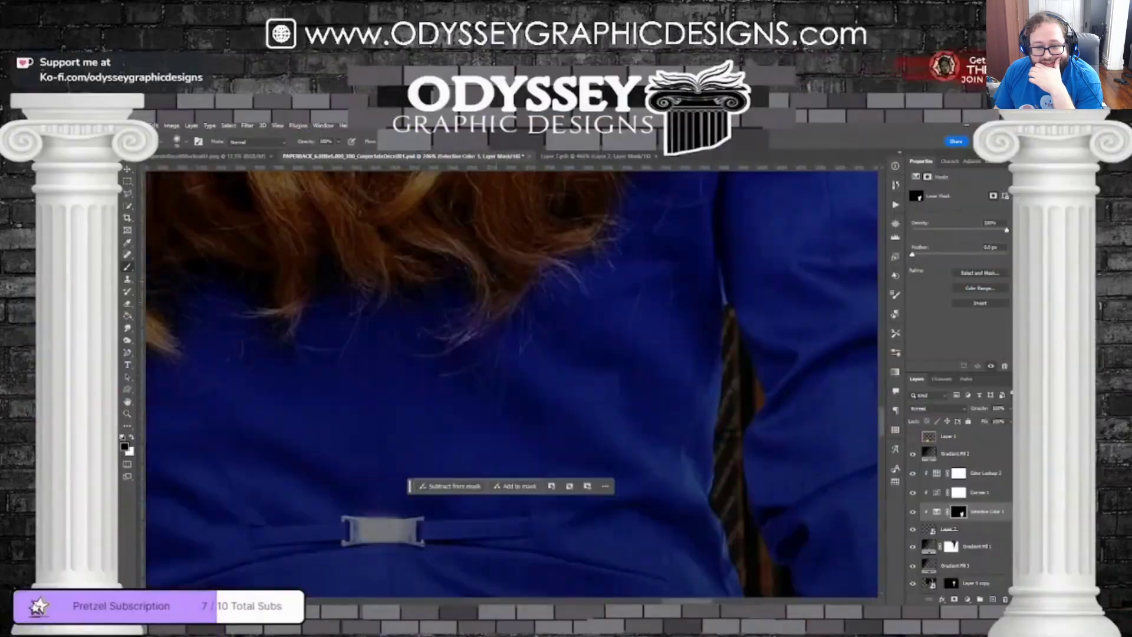
click(215, 156)
click(410, 157)
click(958, 512)
scroll(556, 382, up, 5)
scroll(555, 383, down, 5)
click(950, 530)
click(968, 599)
key(ctrl+i)
key(b)
scroll(513, 424, up, 5)
drag(354, 259, 514, 424)
scroll(513, 423, down, 5)
drag(913, 255, 965, 254)
click(937, 408)
scroll(600, 463, up, 4)
drag(220, 271, 715, 427)
drag(767, 201, 581, 463)
scroll(959, 531, down, 2)
click(952, 556)
key(x)
scroll(531, 378, down, 5)
click(216, 156)
click(407, 157)
key(t)
click(525, 316)
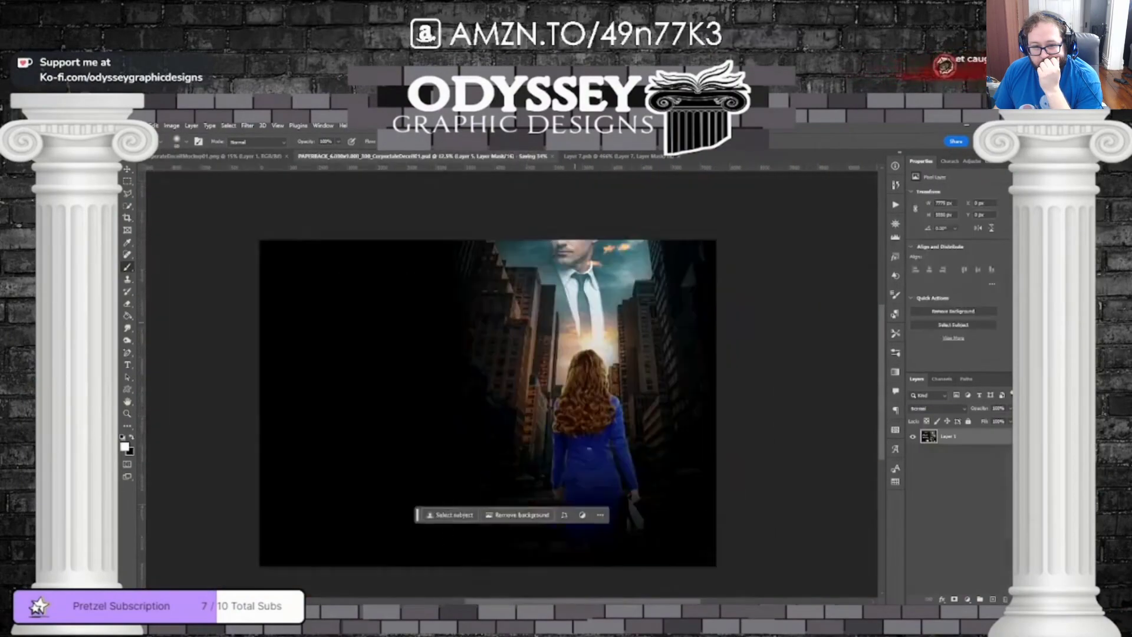
drag(956, 586, 956, 446)
text(Unraveling the truth before its is too late)
scroll(566, 342, up, 3)
scroll(531, 342, down, 3)
click(956, 474)
click(967, 454)
text(Corporate)
click(913, 436)
drag(586, 401, 600, 402)
key(Return)
scroll(601, 403, up, 3)
right_click(951, 454)
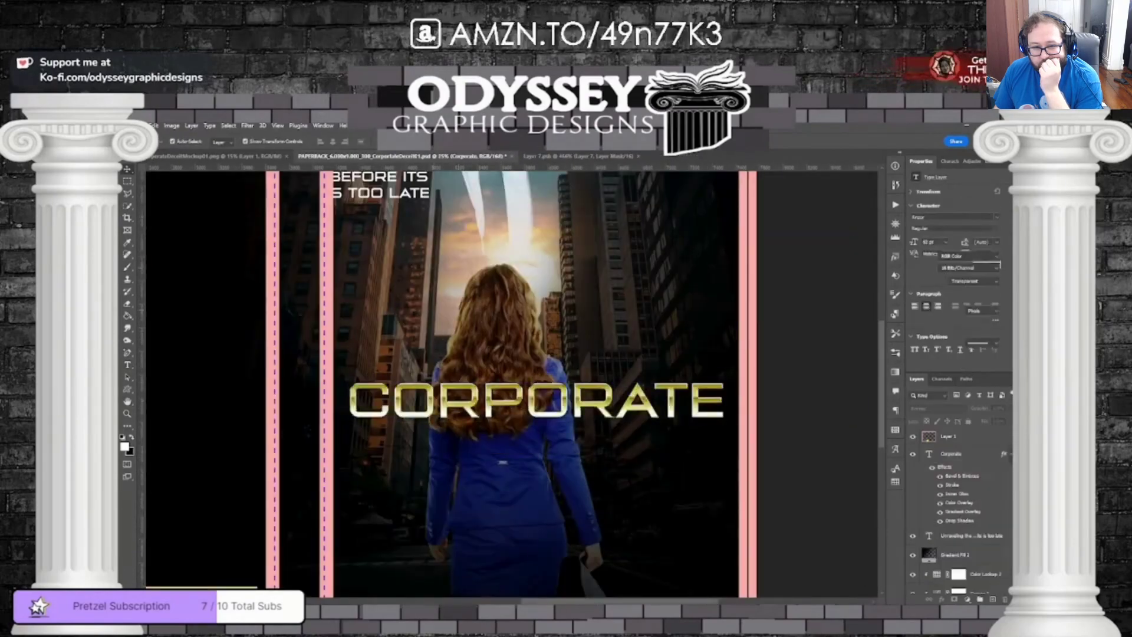
scroll(590, 389, down, 3)
scroll(959, 520, down, 3)
ctrl+click(967, 554)
key(ctrl+t)
key(Escape)
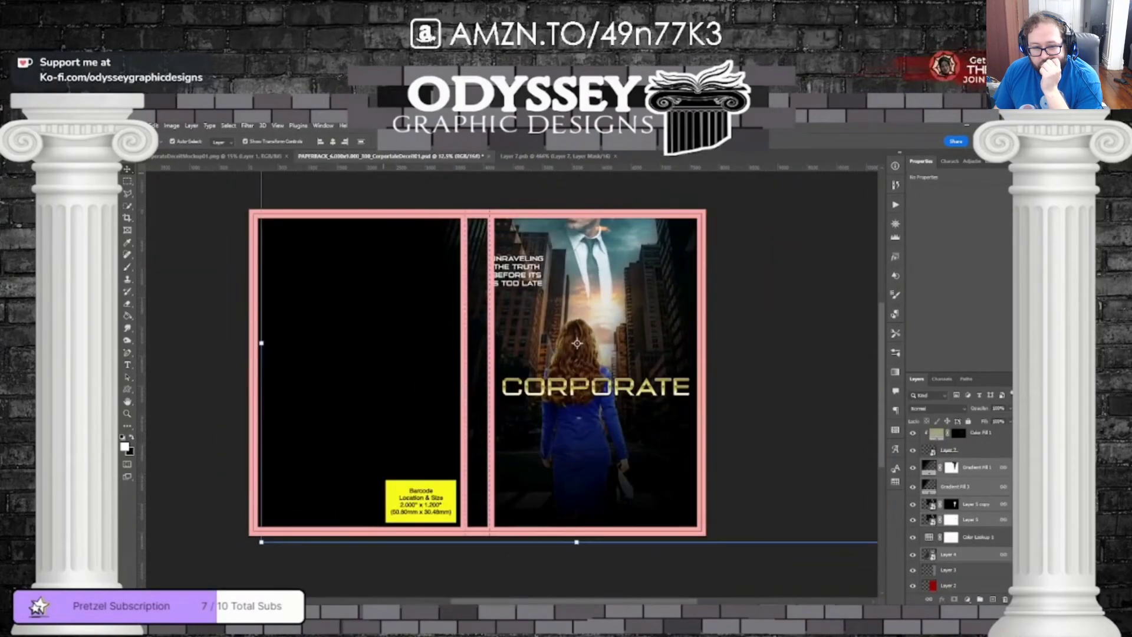
click(519, 271)
scroll(519, 271, up, 5)
scroll(519, 271, down, 5)
key(t)
click(341, 283)
key(Escape)
click(968, 599)
key(ctrl+g)
click(923, 470)
key(t)
click(601, 485)
text(Deceit)
click(938, 217)
drag(602, 475, 611, 450)
click(564, 389)
scroll(619, 377, down, 2)
click(979, 466)
scroll(620, 354, up, 6)
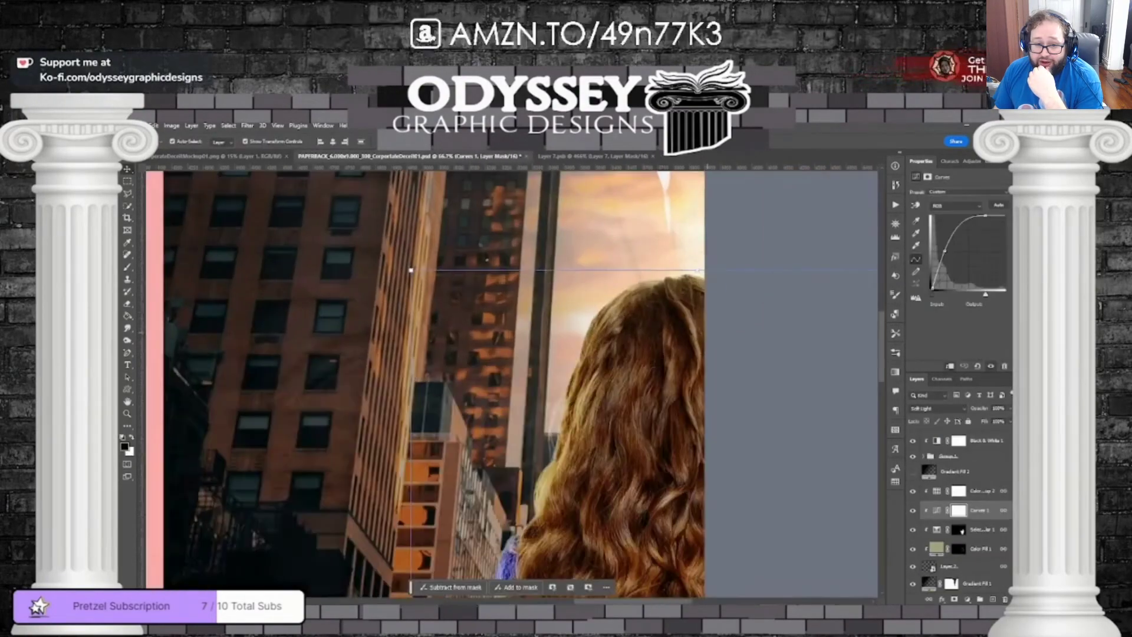
scroll(619, 354, up, 6)
scroll(620, 376, down, 12)
click(913, 519)
scroll(619, 376, up, 3)
click(947, 454)
drag(606, 478, 610, 422)
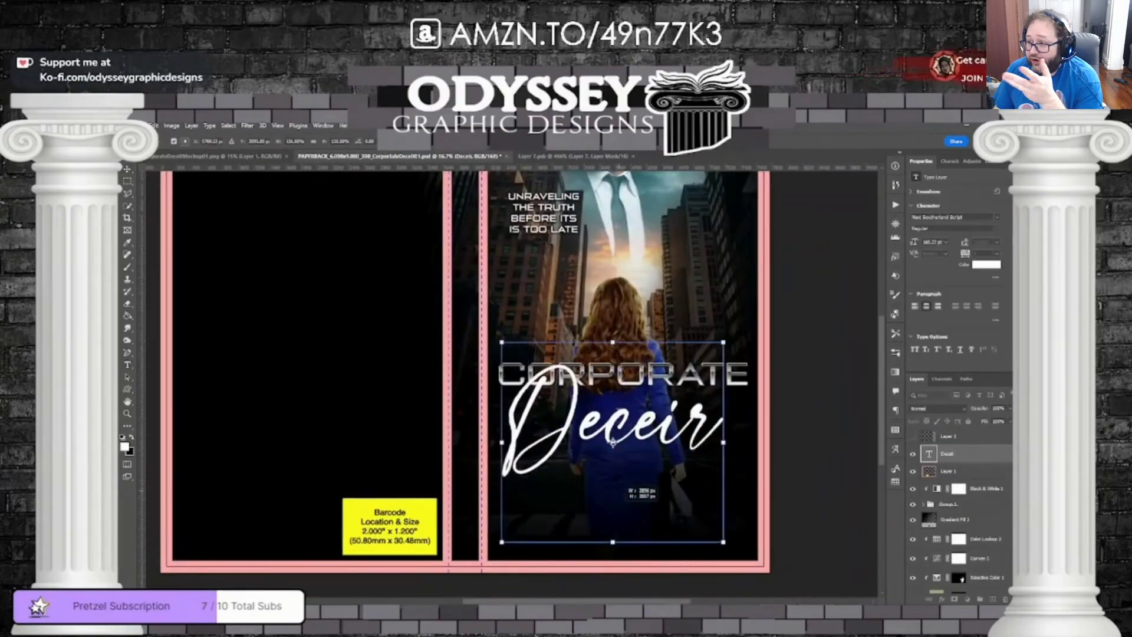
drag(947, 454, 947, 511)
click(838, 377)
scroll(665, 255, down, 2)
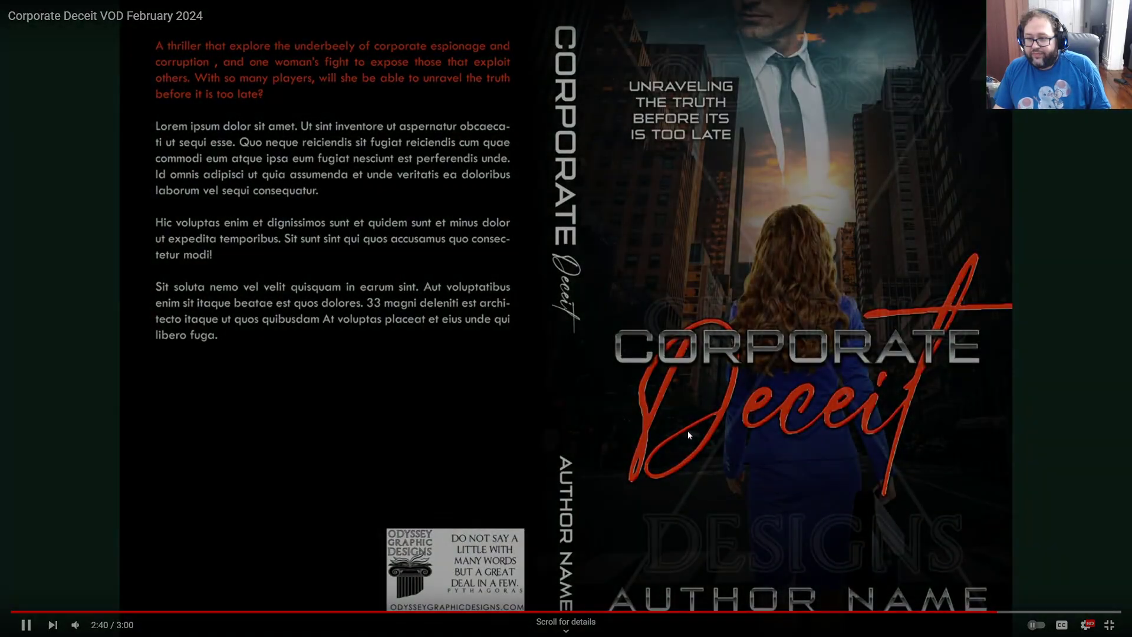
Leave the full-screen video for Photoshop and save the img031.jpg tree photo as the Photoshop file 031.psd in the JPEG folder.
key(Escape)
key(alt+Tab)
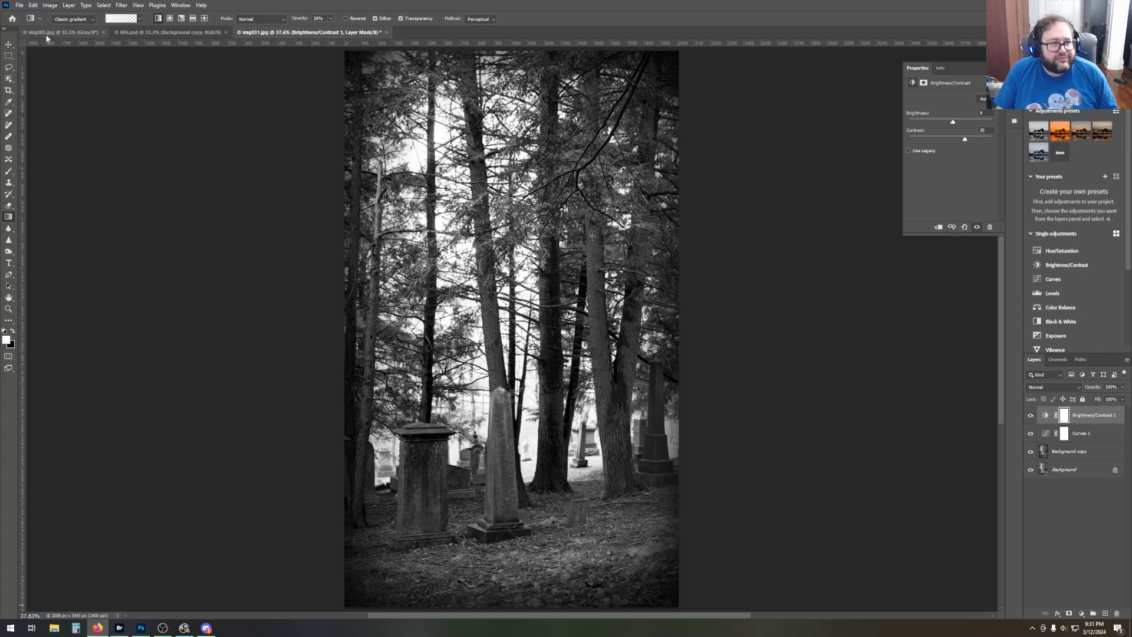
click(20, 5)
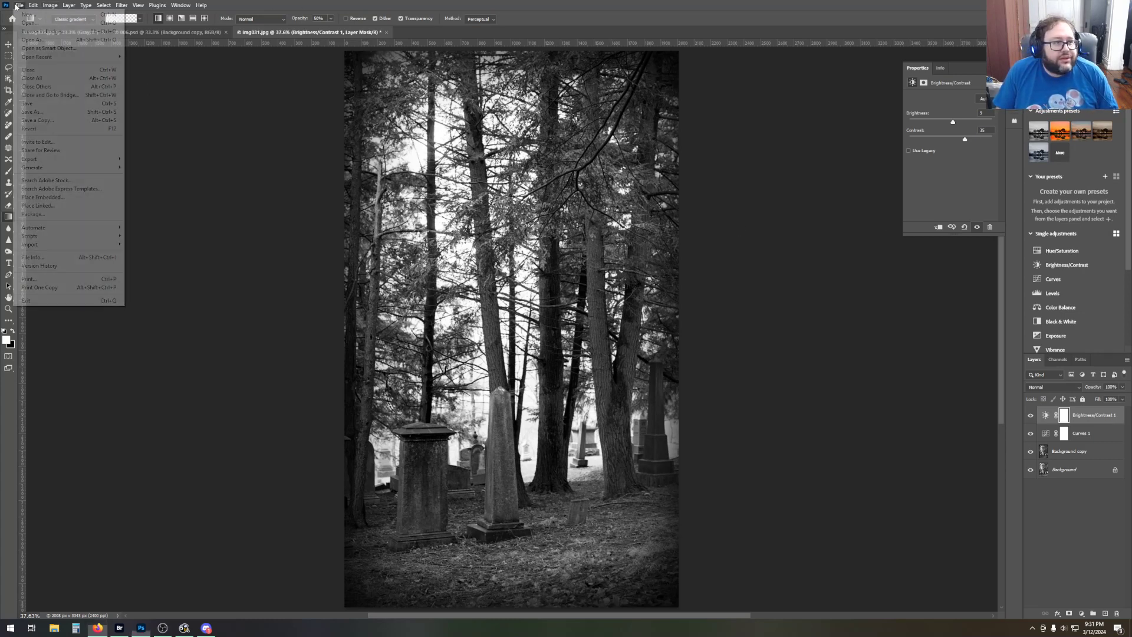
click(50, 115)
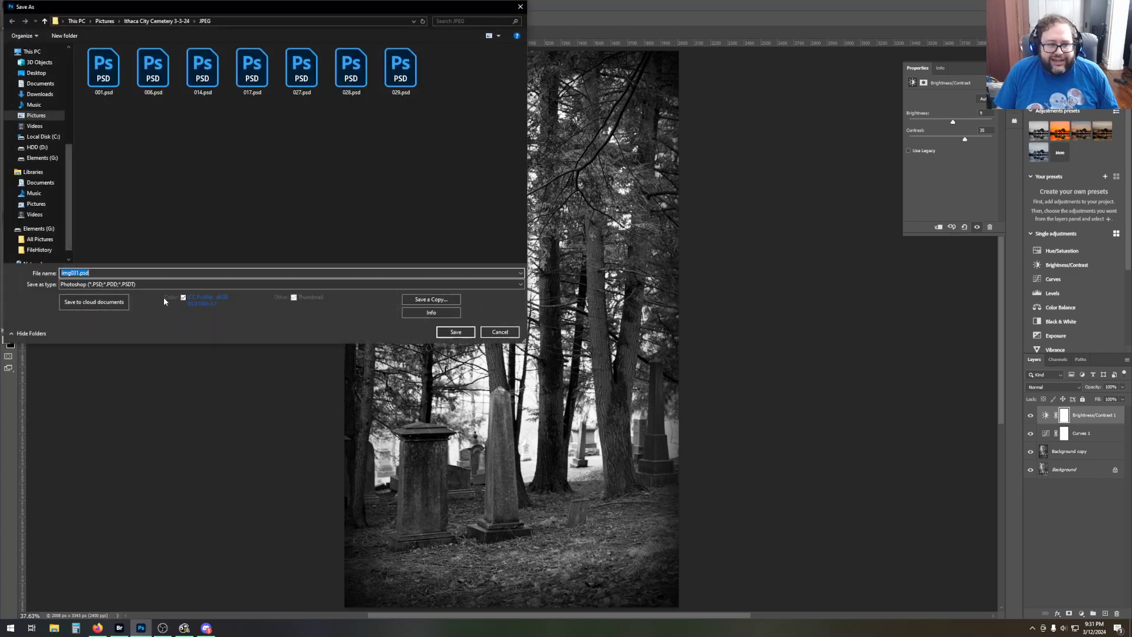
click(72, 272)
key(BackSpace)
key(BackSpace)
key(BackSpace)
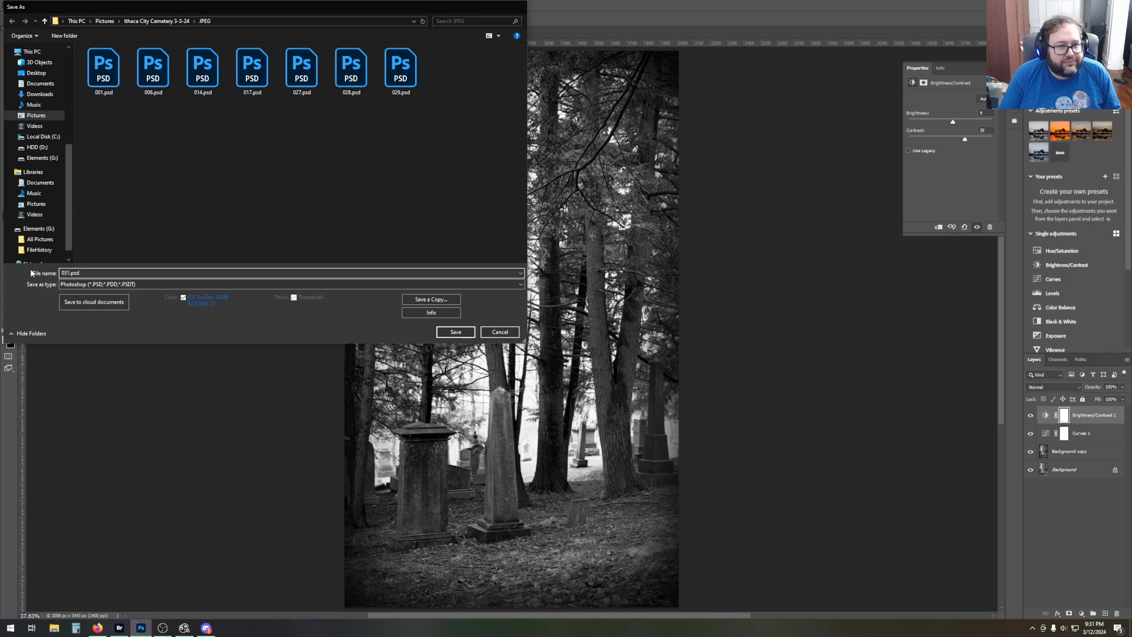
key(Return)
key(Return)
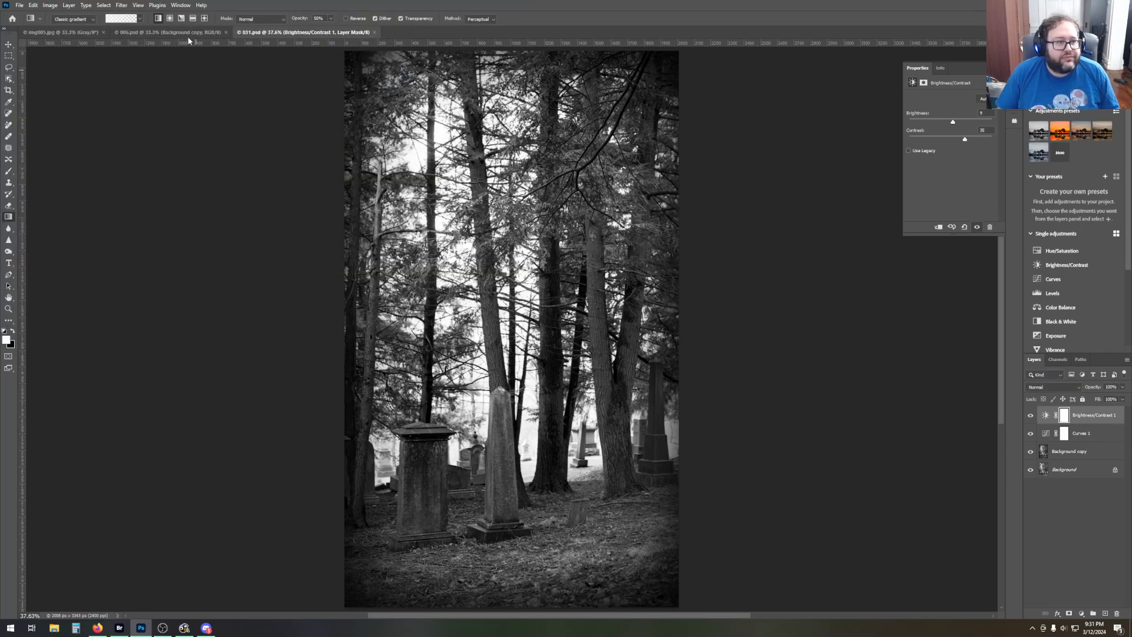
Crop the img022.jpg hillside photo from above to remove the sky, leaving it about 1460 px high at full width.
click(68, 33)
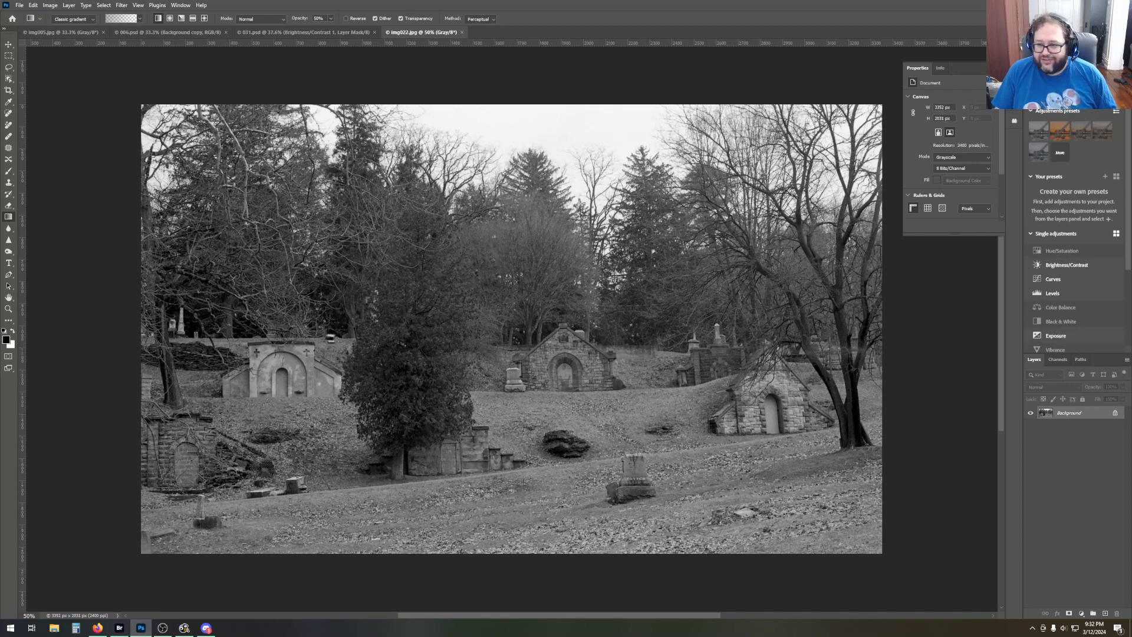
click(9, 92)
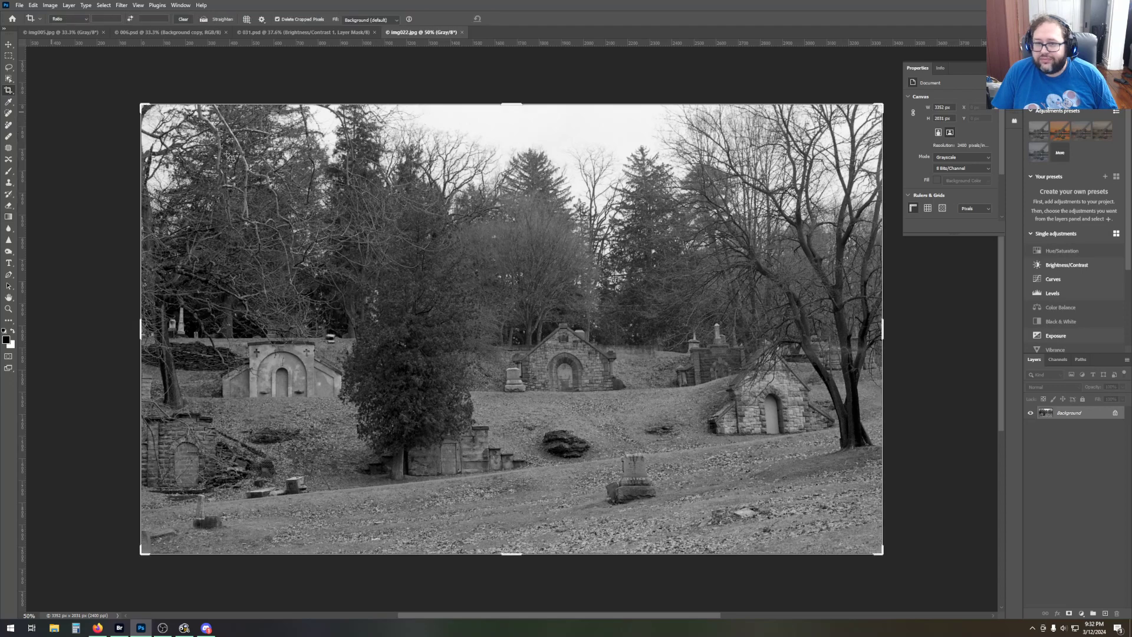
drag(515, 105, 516, 168)
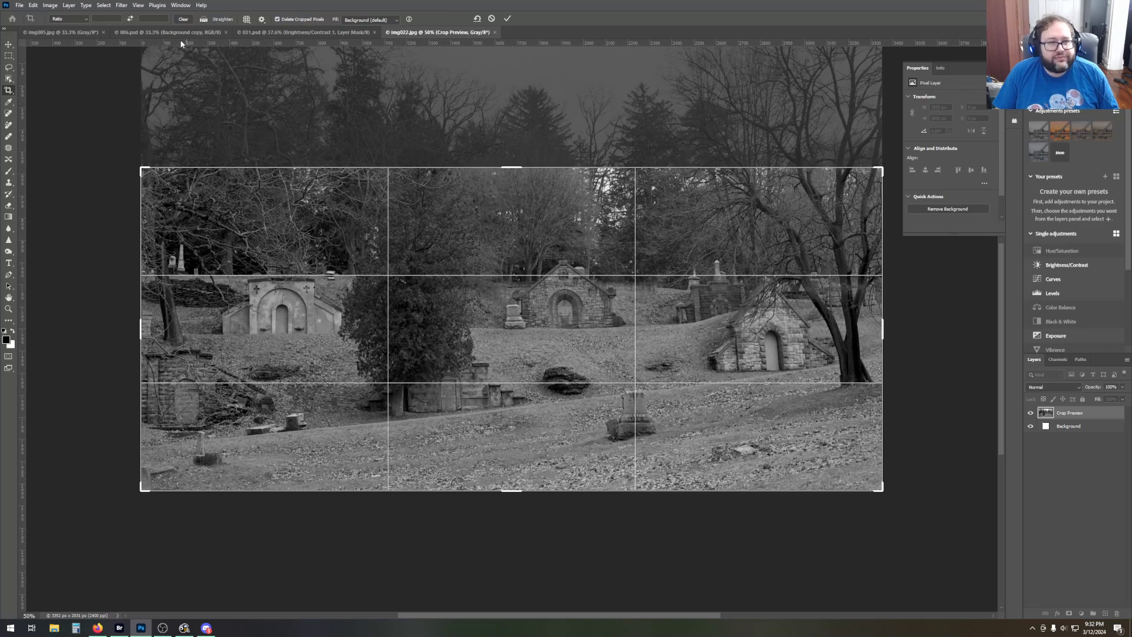
click(509, 18)
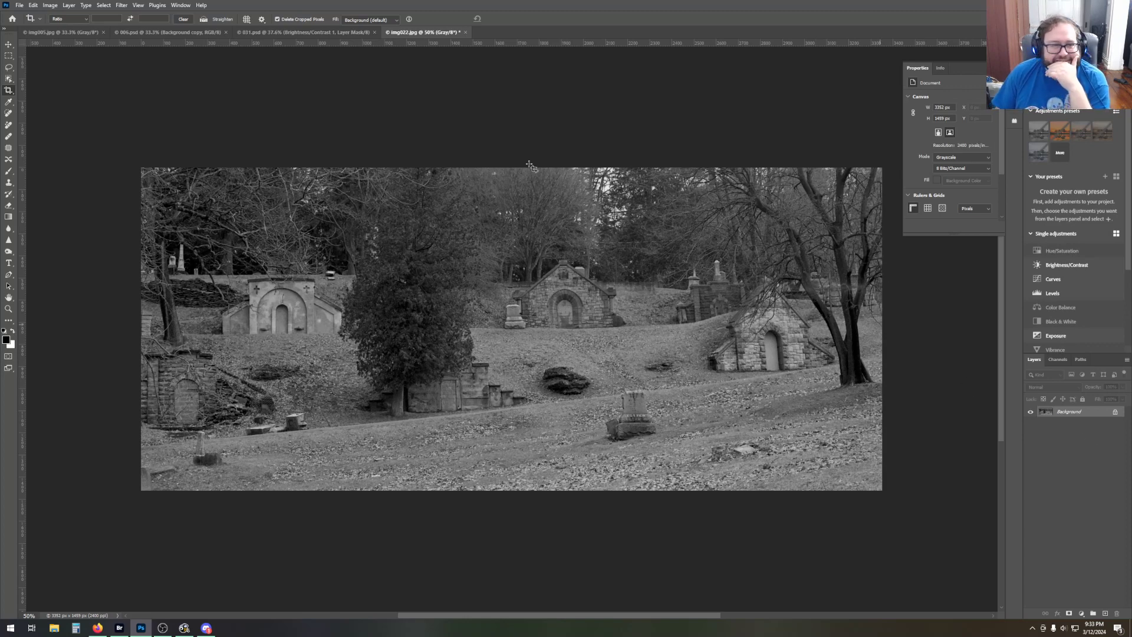
Convert the cropped photo to RGB Color and duplicate its Background layer as "Background copy".
click(67, 6)
mouse_move(50, 6)
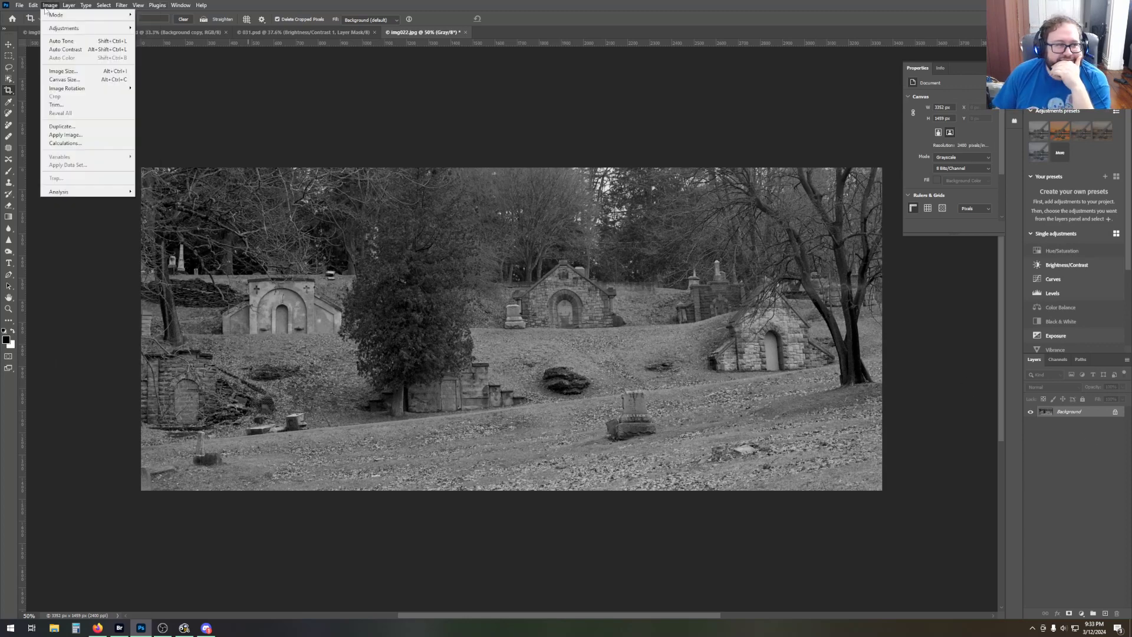
mouse_move(106, 15)
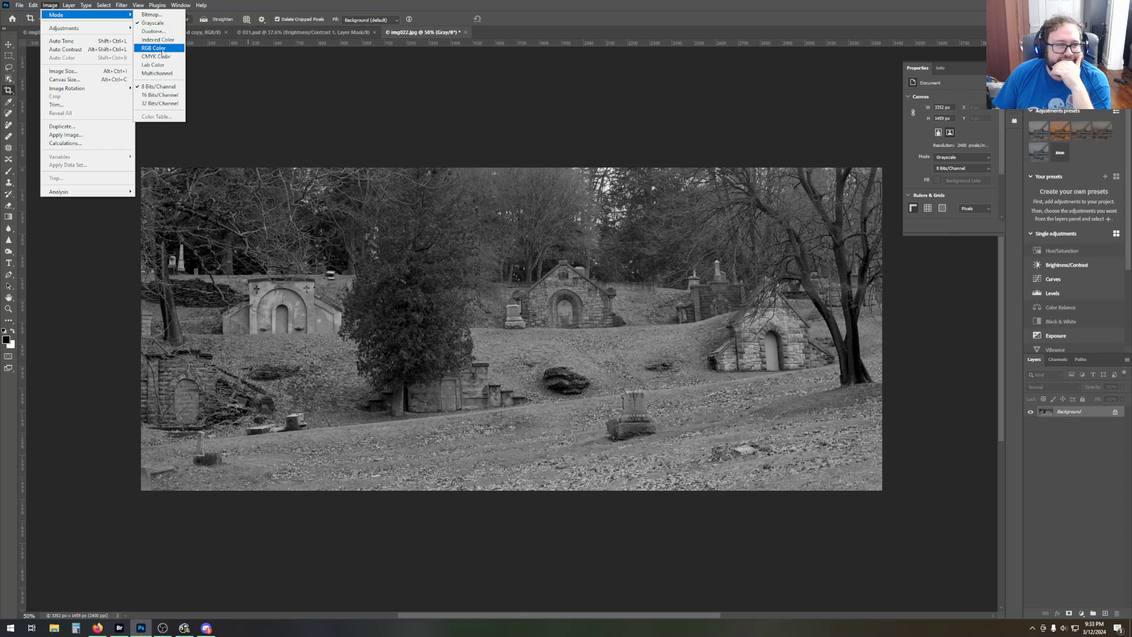
click(162, 48)
right_click(1035, 412)
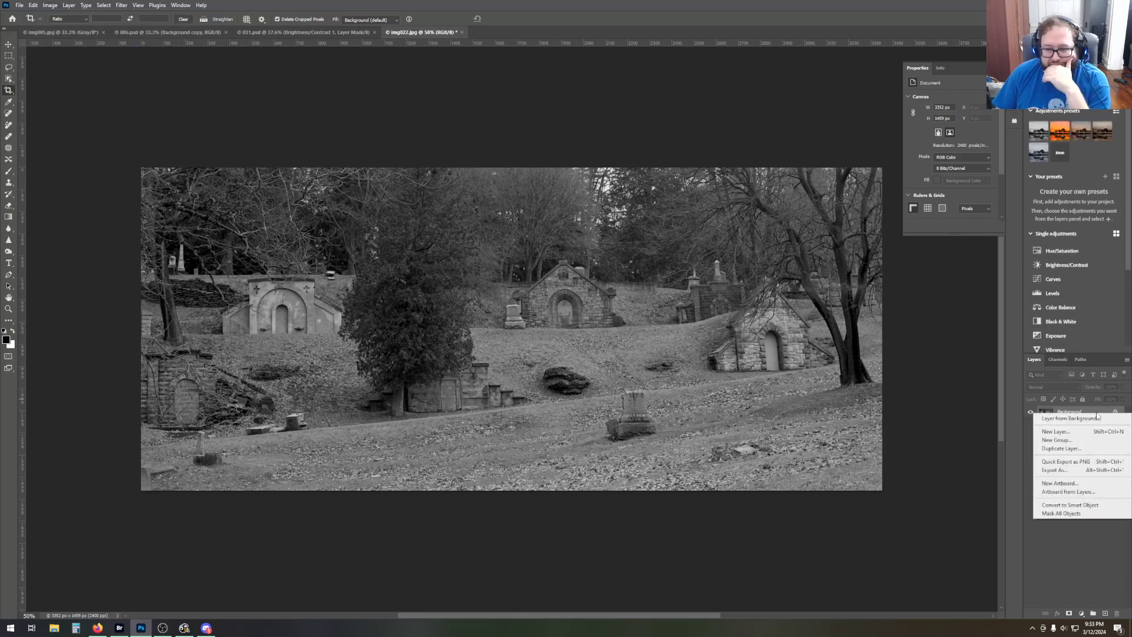
click(1055, 450)
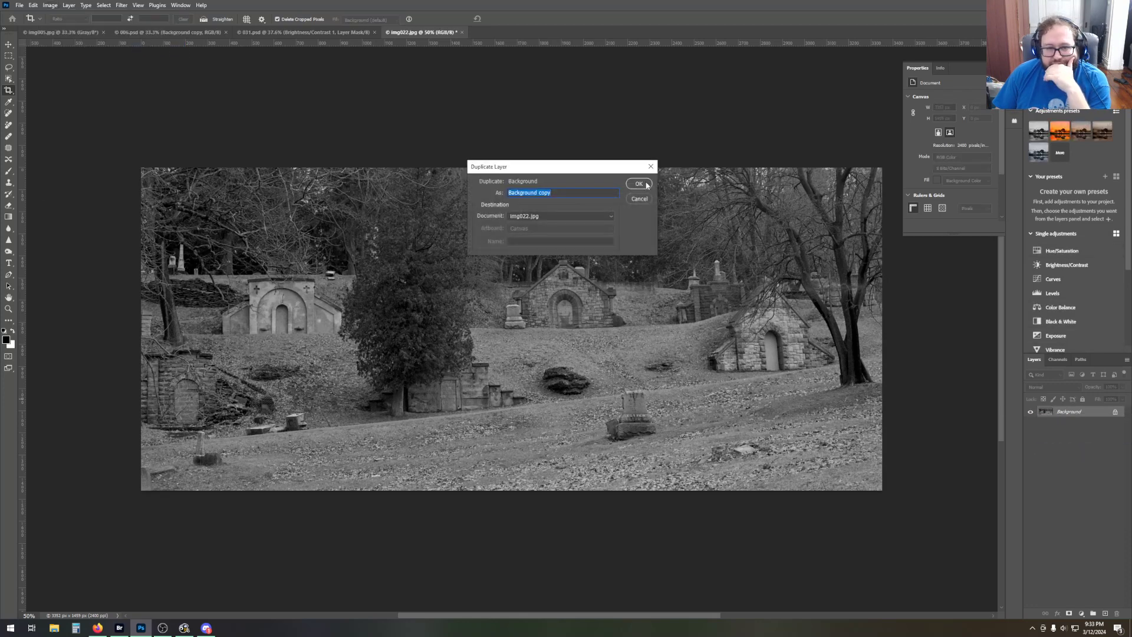
key(Return)
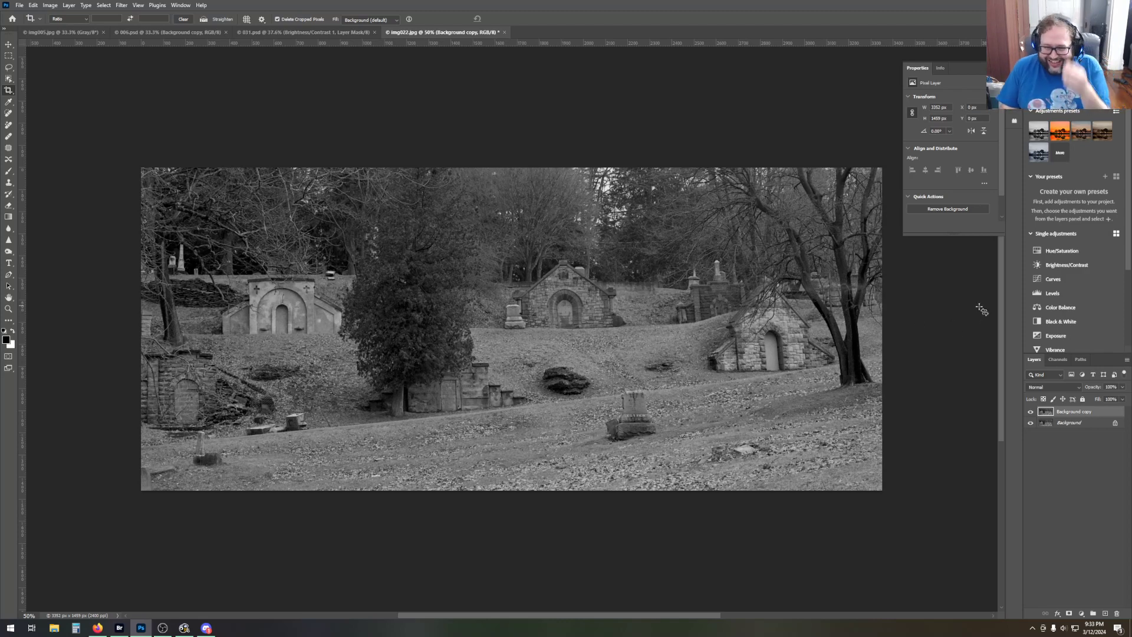
Add a Curves adjustment layer above Background copy and lower its white point to an input of about 203.
click(1075, 281)
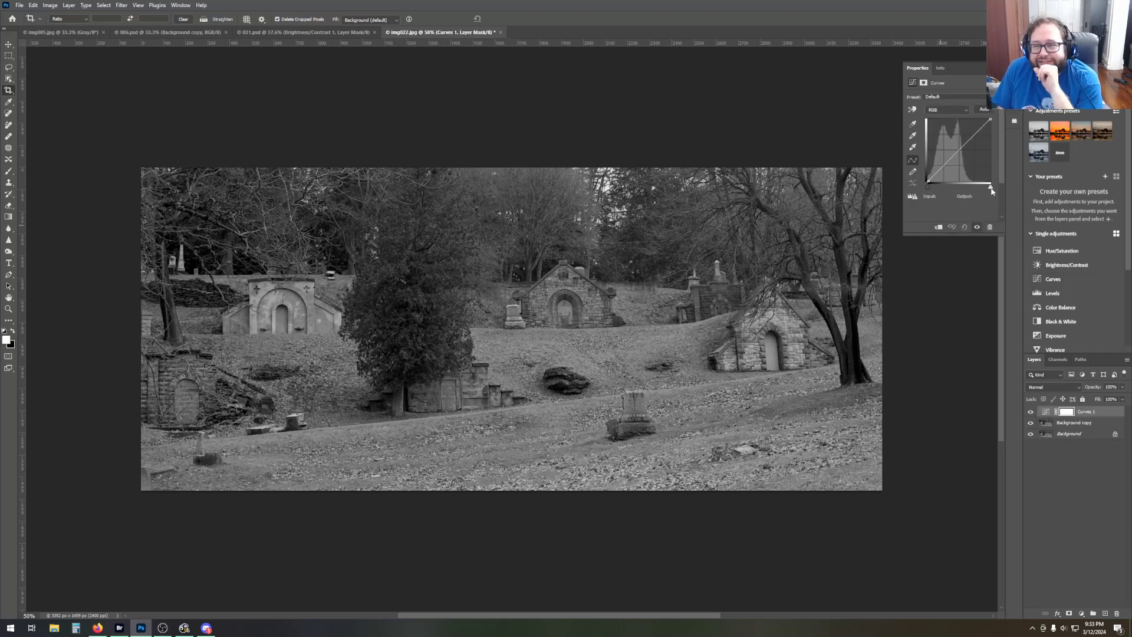
drag(992, 190, 975, 185)
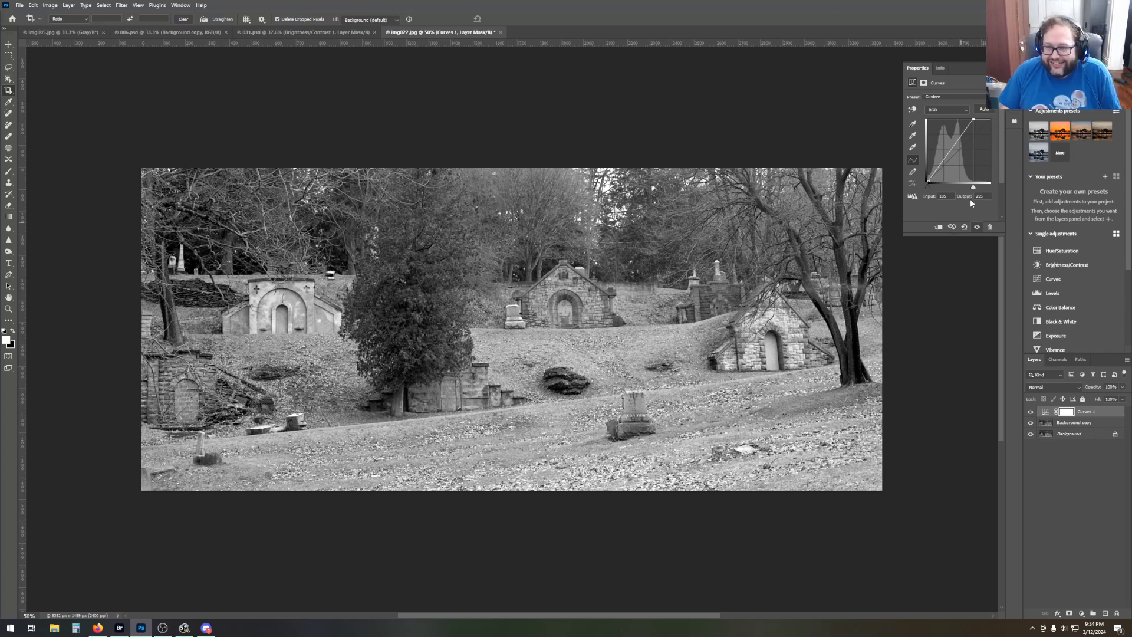
drag(974, 188, 977, 188)
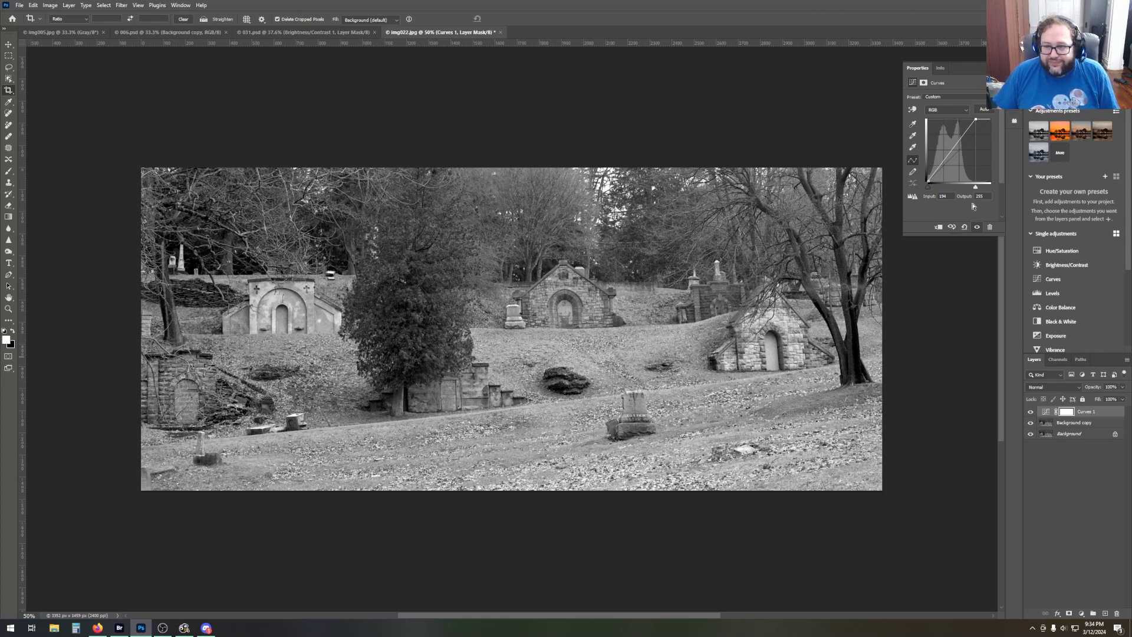
drag(975, 188, 979, 189)
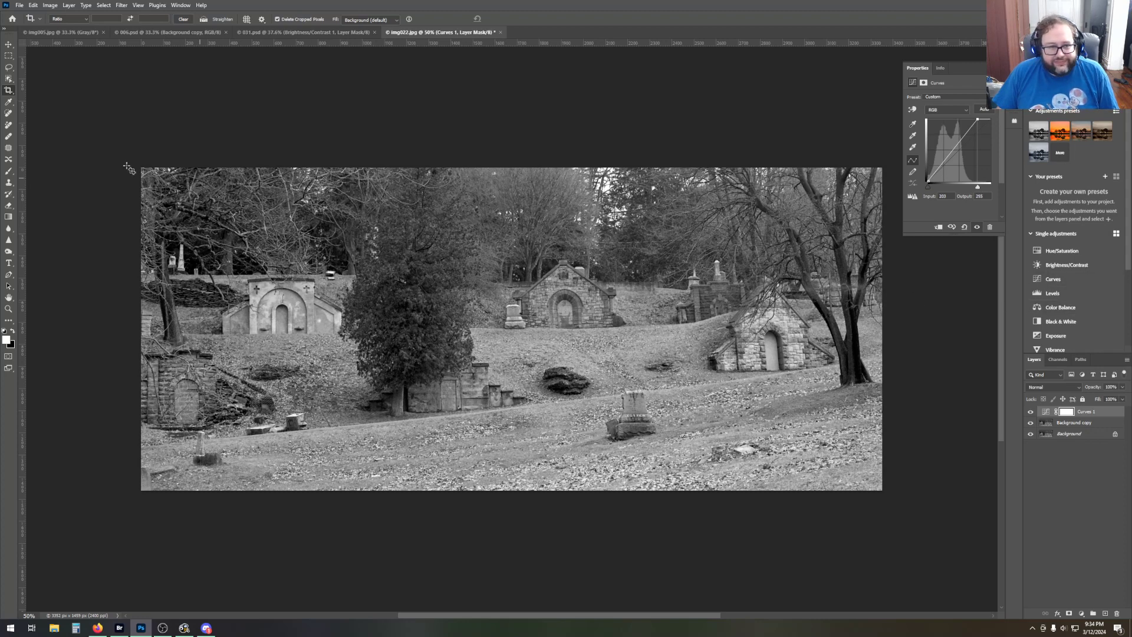
click(9, 216)
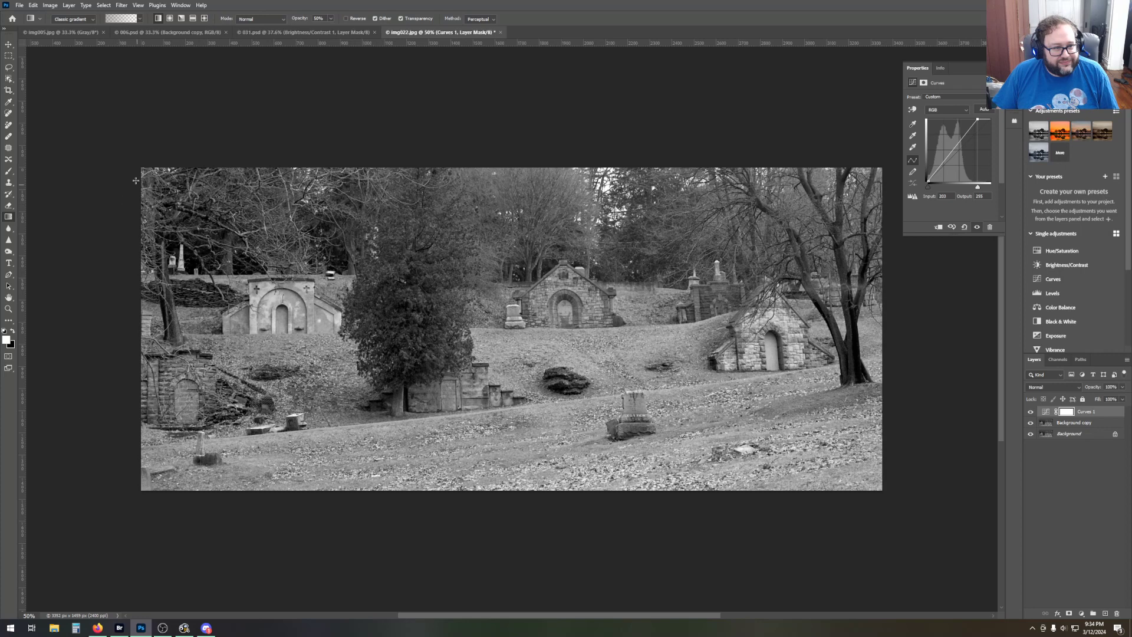
drag(136, 163, 234, 241)
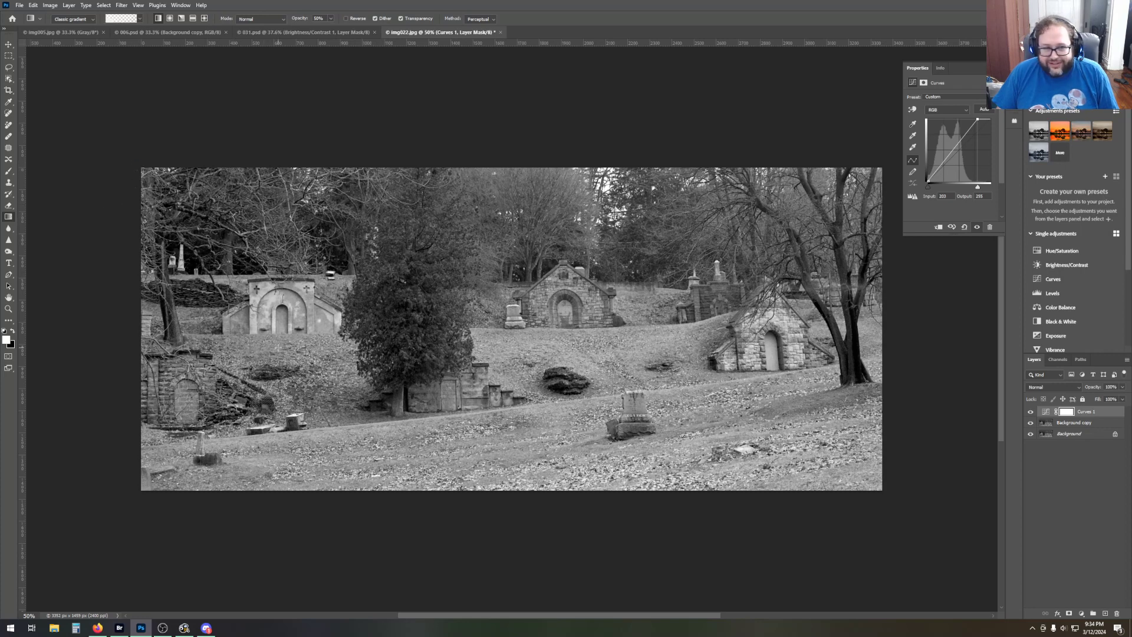
click(34, 6)
click(39, 14)
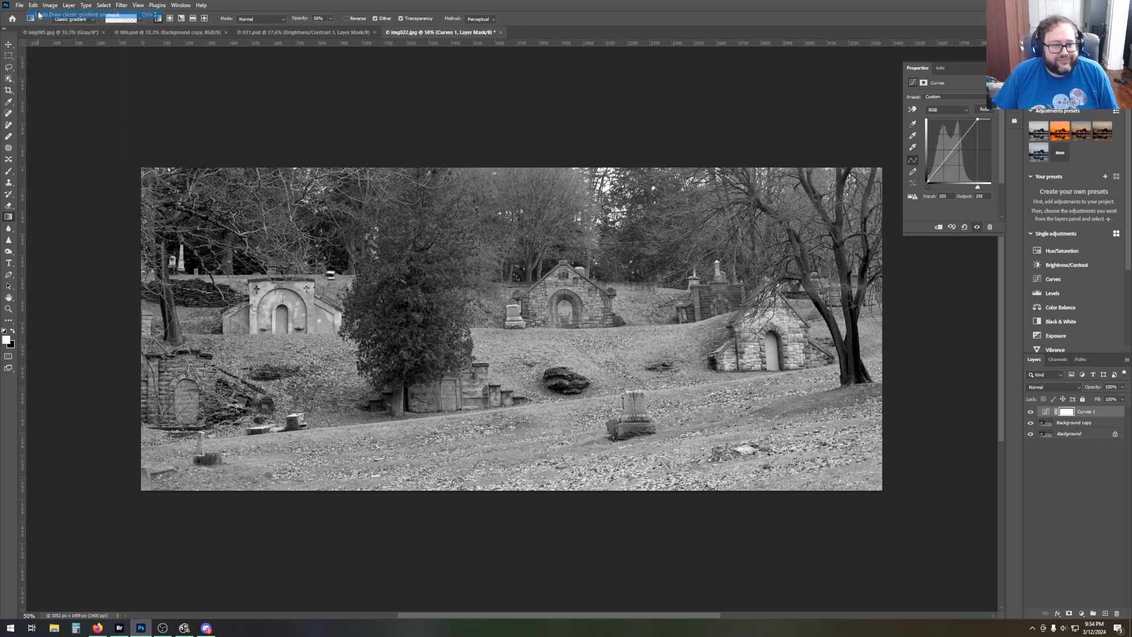
Darken the upper-left and lower-left corners of the photo on the Background copy layer with diagonal classic gradients.
click(1089, 424)
drag(136, 163, 221, 242)
drag(127, 500, 228, 418)
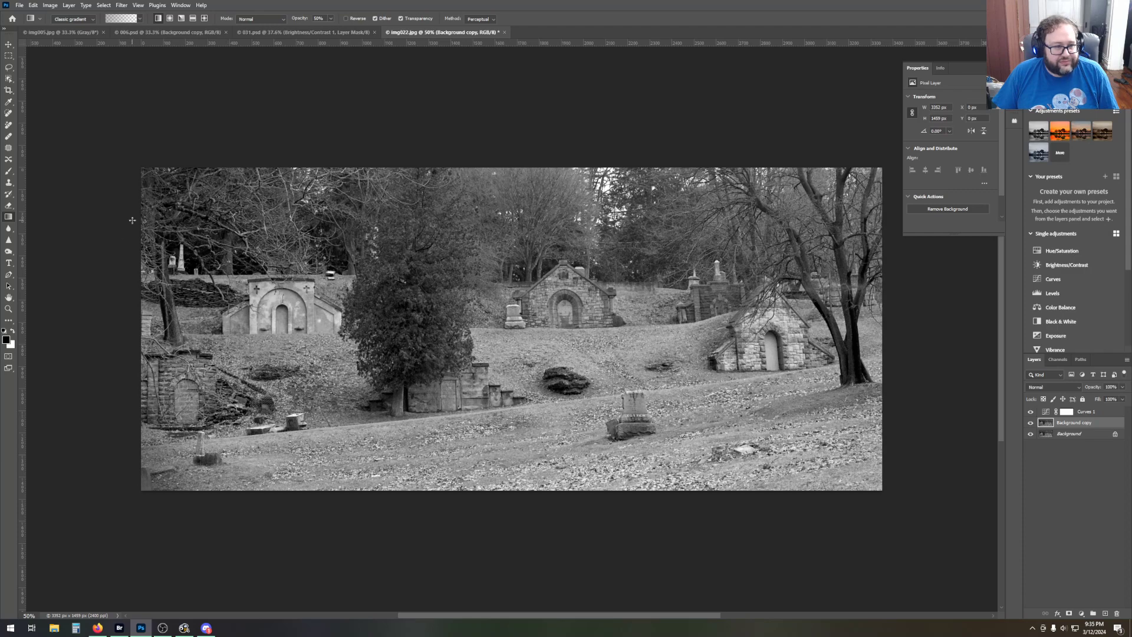
drag(111, 331, 102, 330)
click(33, 6)
click(43, 15)
Darken the photo's lower-right and upper-right corners with diagonal gradients running inward on the Background copy layer.
drag(897, 499, 884, 485)
drag(816, 430, 805, 418)
drag(888, 163, 810, 213)
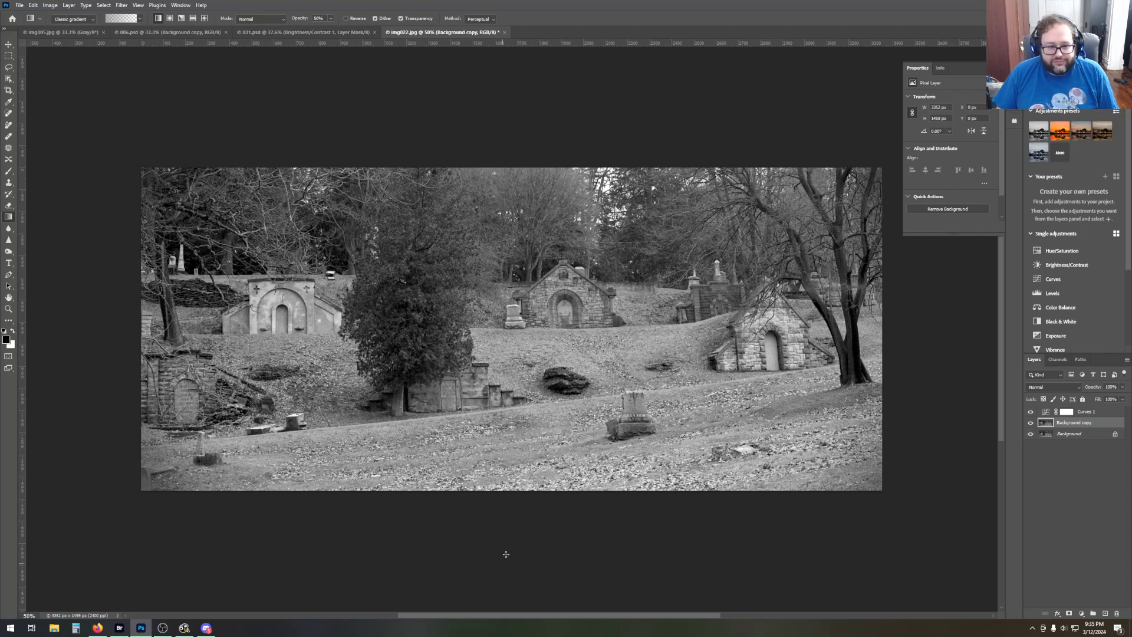
Darken all four edges of the photo with straight gradients running inward from just outside the image.
drag(508, 540, 509, 417)
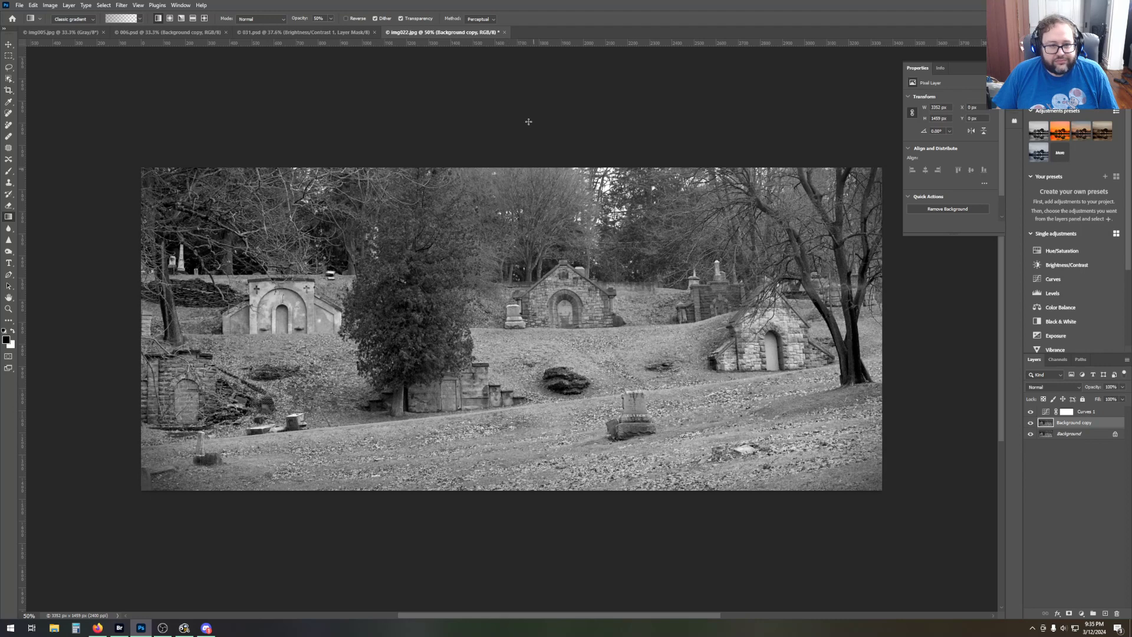
drag(509, 142, 509, 237)
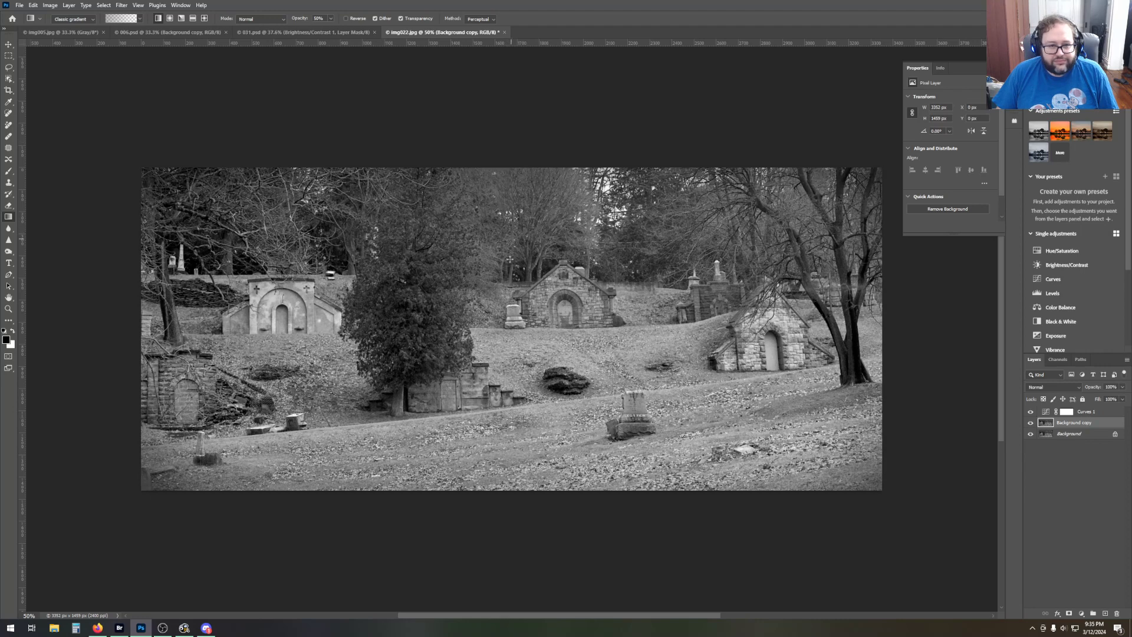
drag(97, 329, 236, 329)
drag(930, 328, 830, 329)
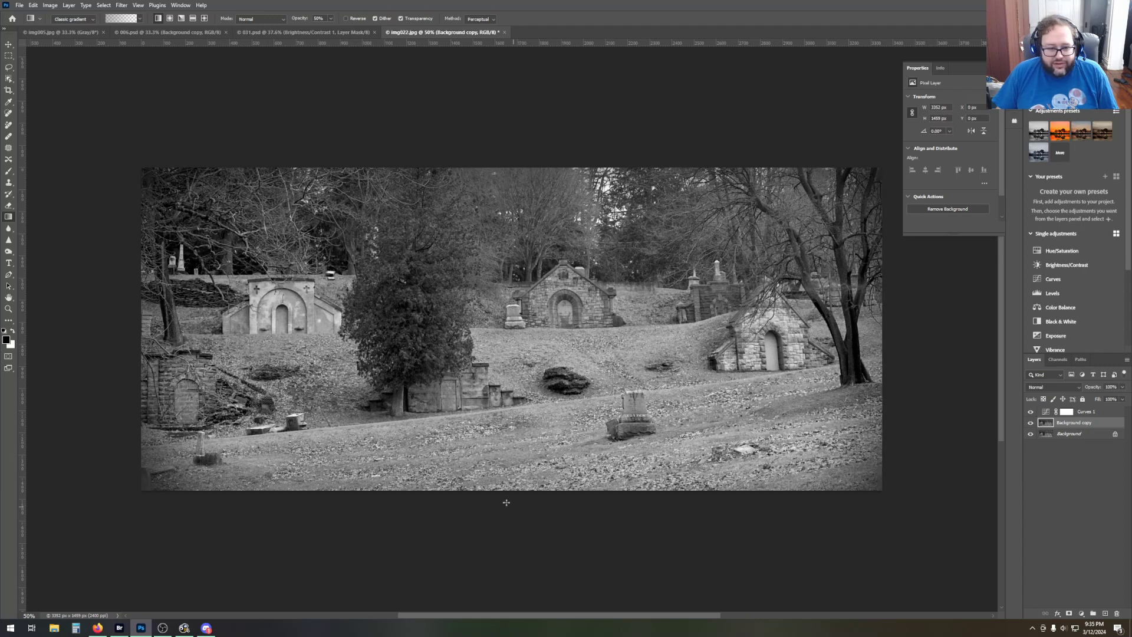
Strengthen the vignette on Background copy with further short gradients inward from the bottom, top, left and right edges.
drag(504, 513, 504, 491)
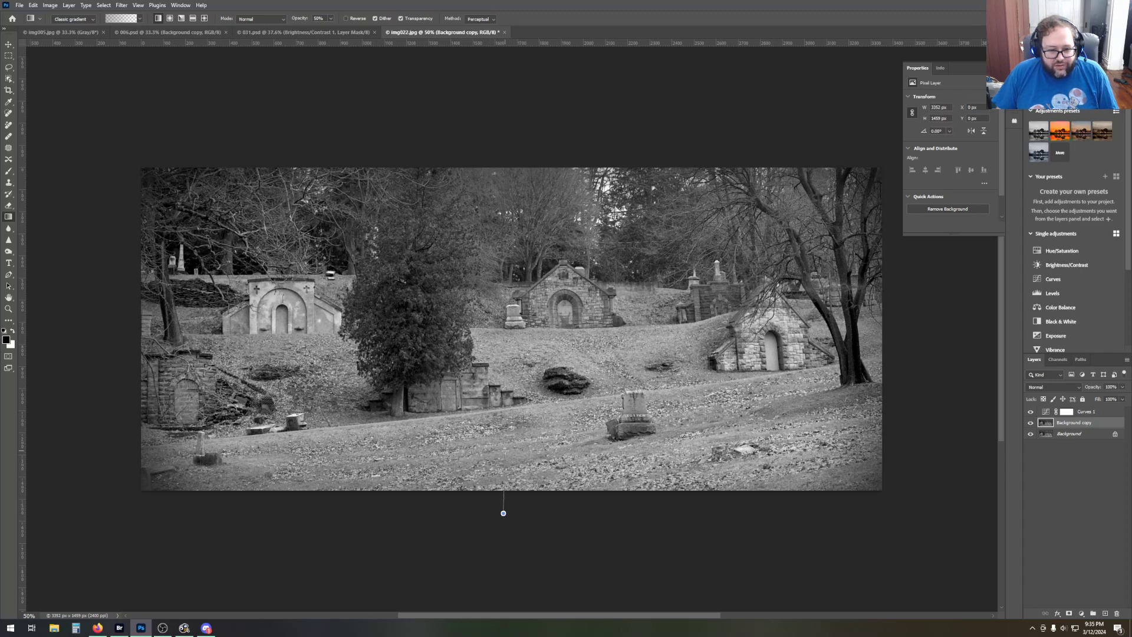
drag(504, 490, 505, 466)
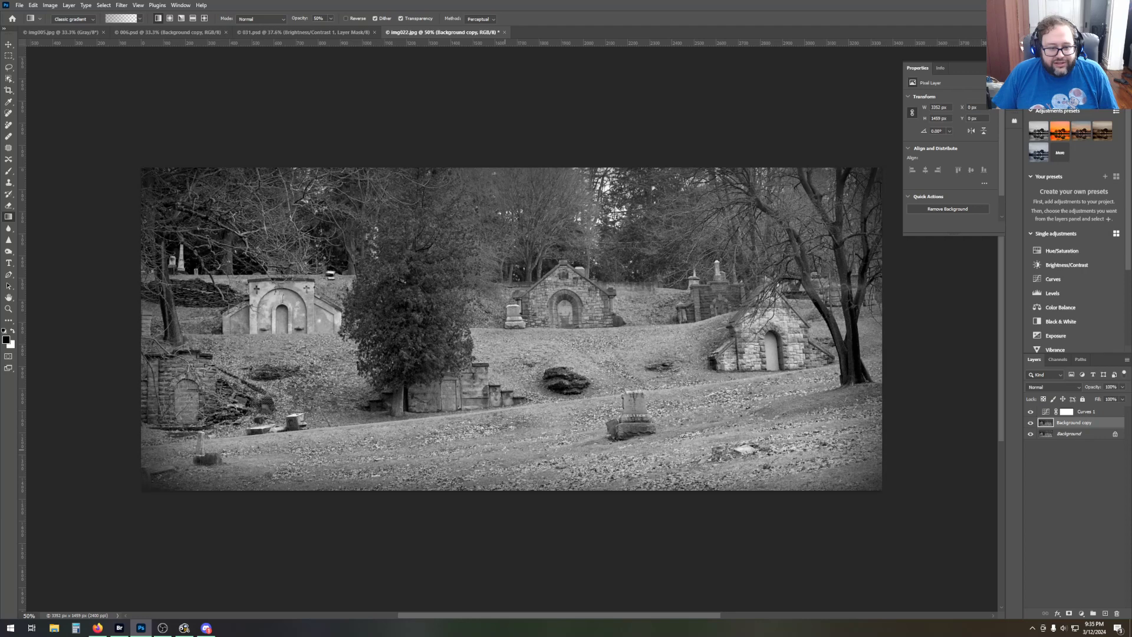
drag(518, 152, 518, 210)
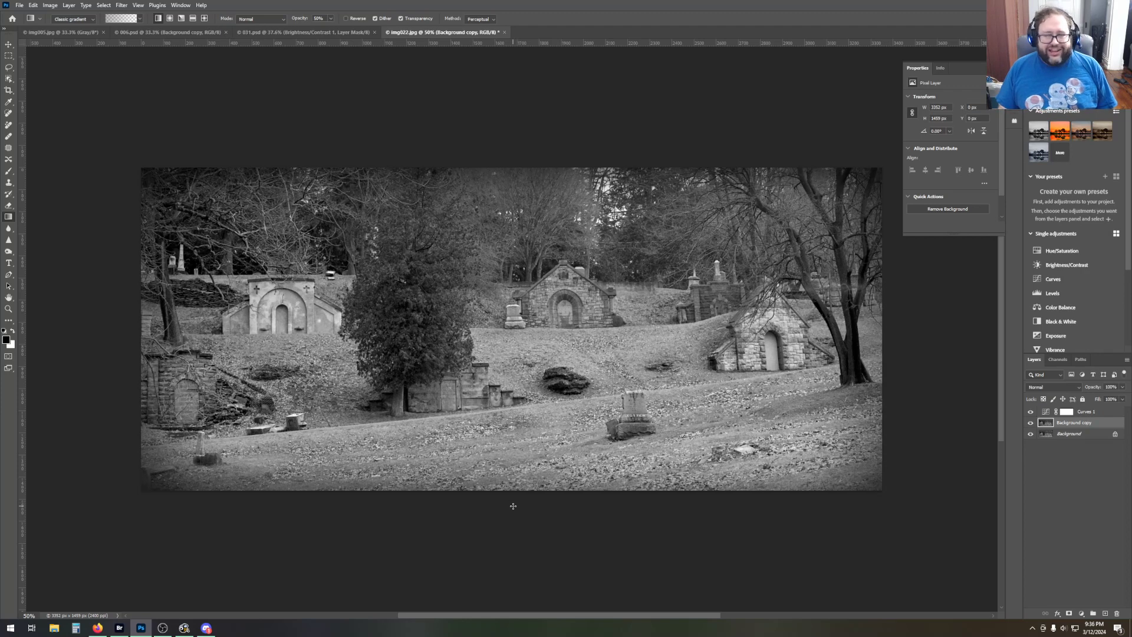
drag(518, 502, 517, 428)
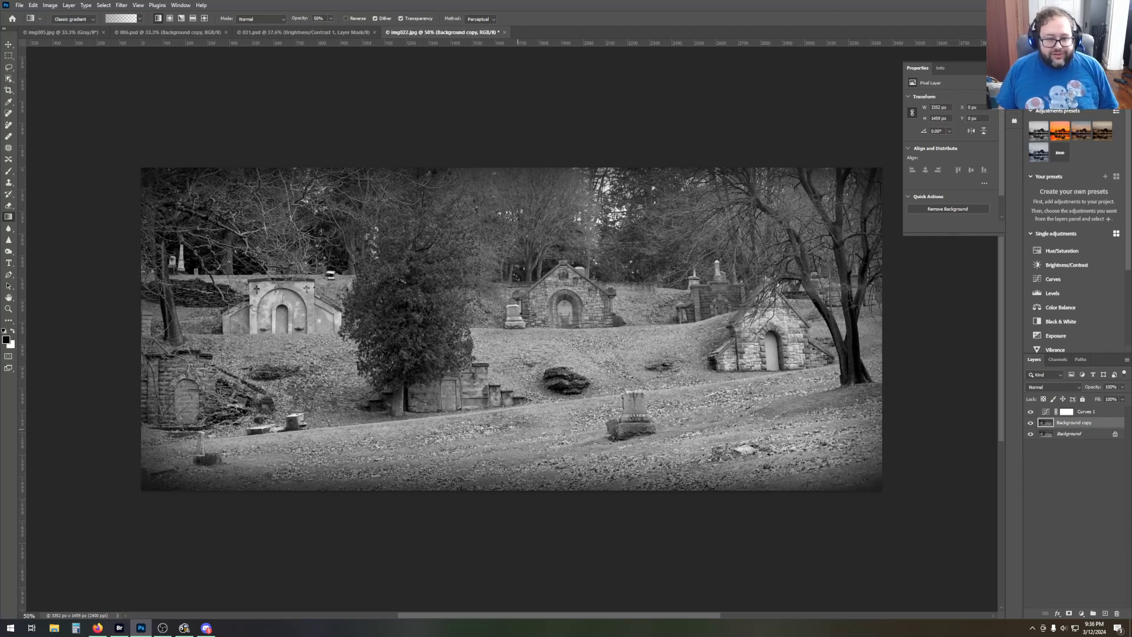
drag(124, 323, 204, 323)
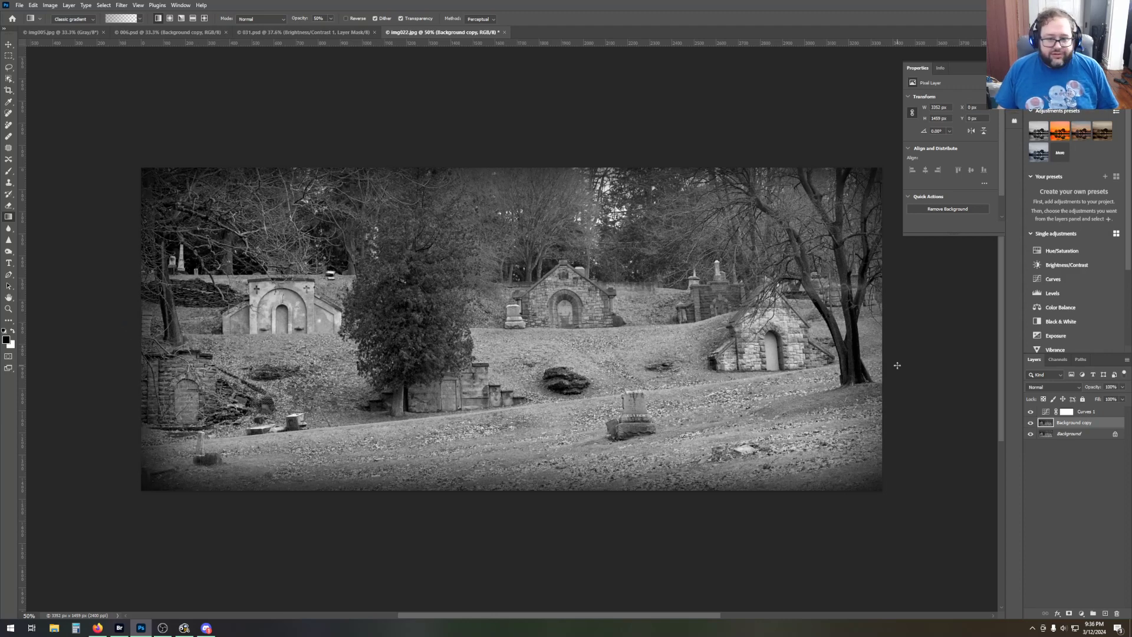
drag(902, 331, 831, 330)
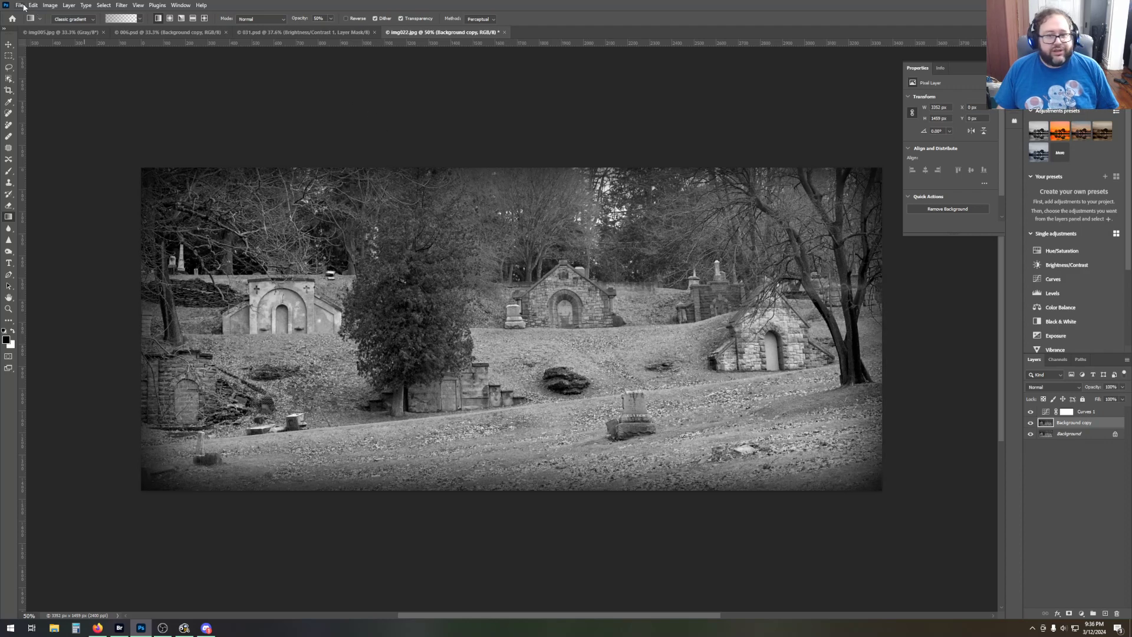
Add a Brightness/Contrast adjustment layer above Curves 1 and raise its contrast to about 26.
click(1102, 411)
click(1072, 266)
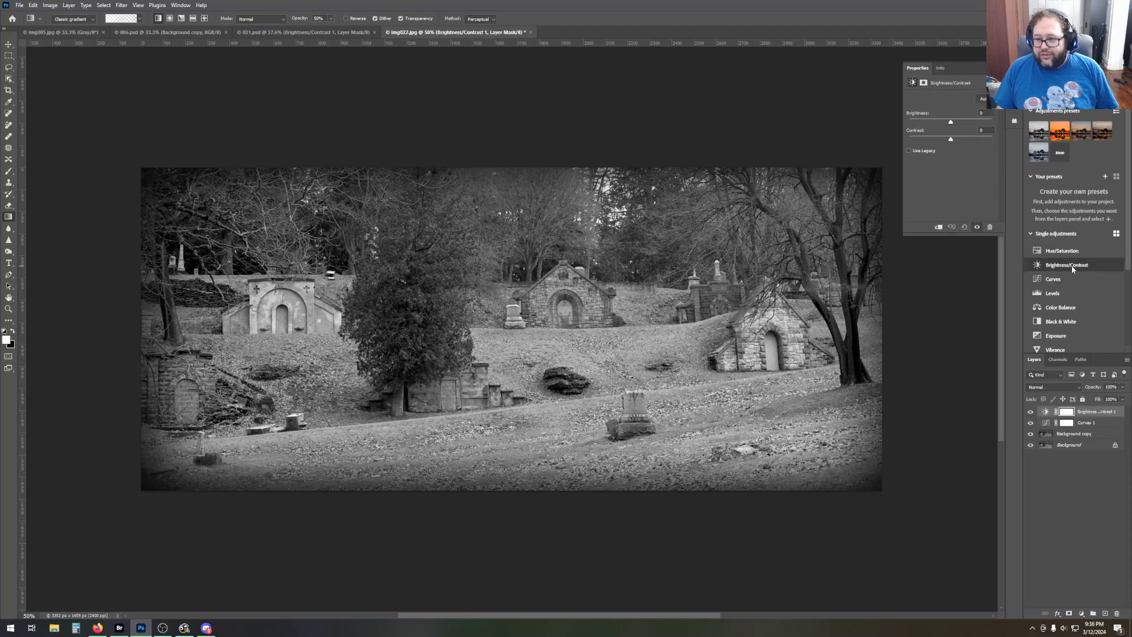
drag(951, 139, 961, 144)
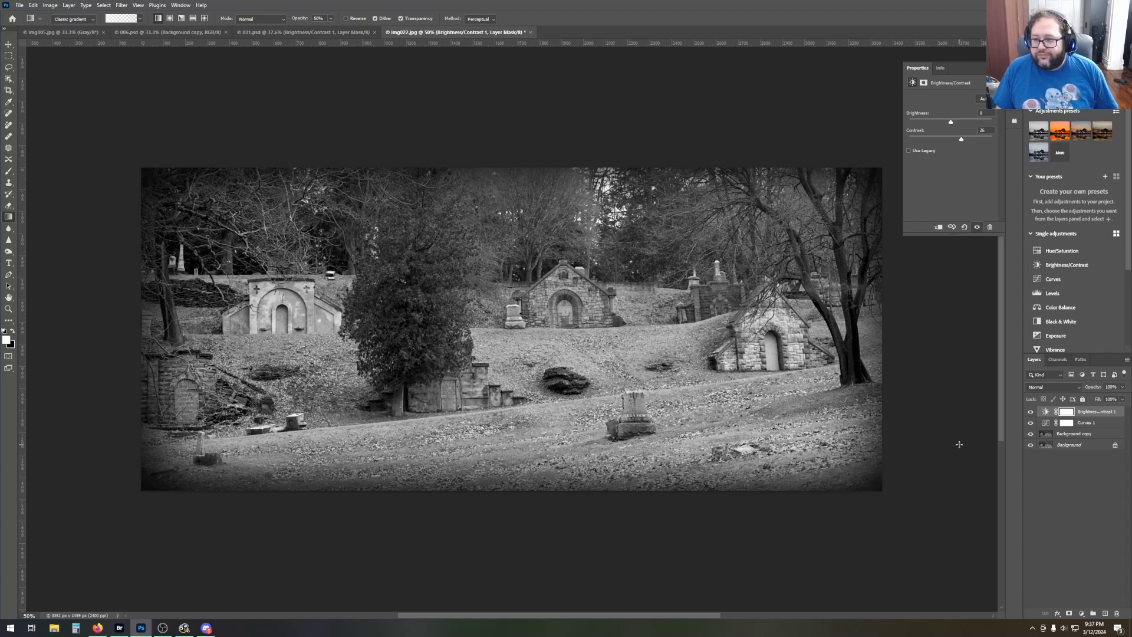
Save the photo as the Photoshop file 022.psd in the JPEG folder and bring the Adobe Bridge window onto this screen.
click(18, 5)
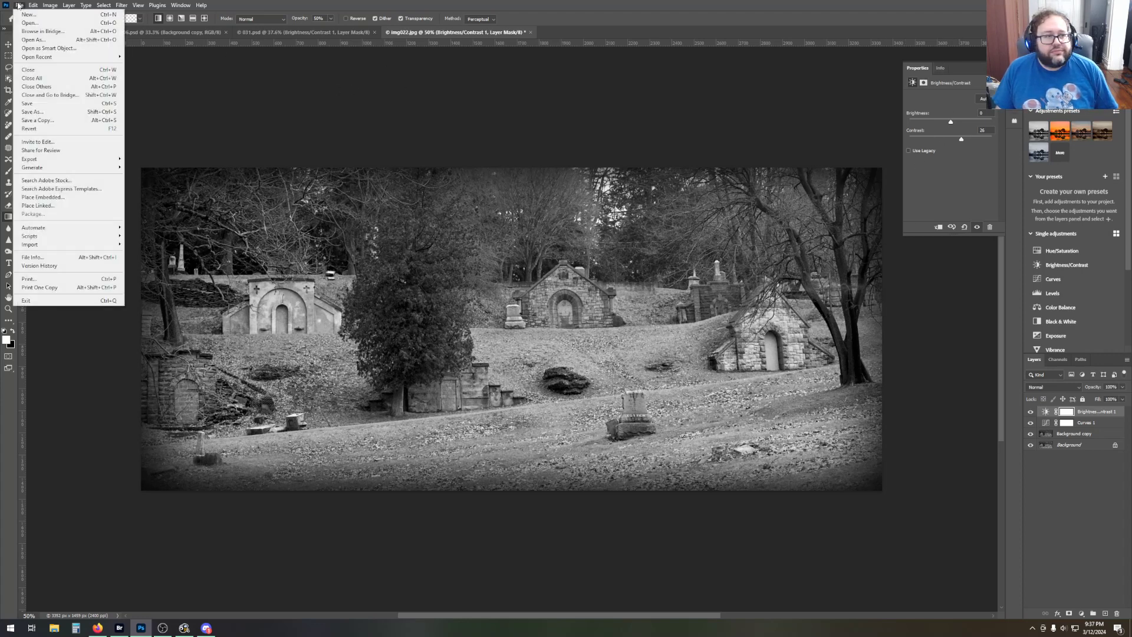
click(55, 112)
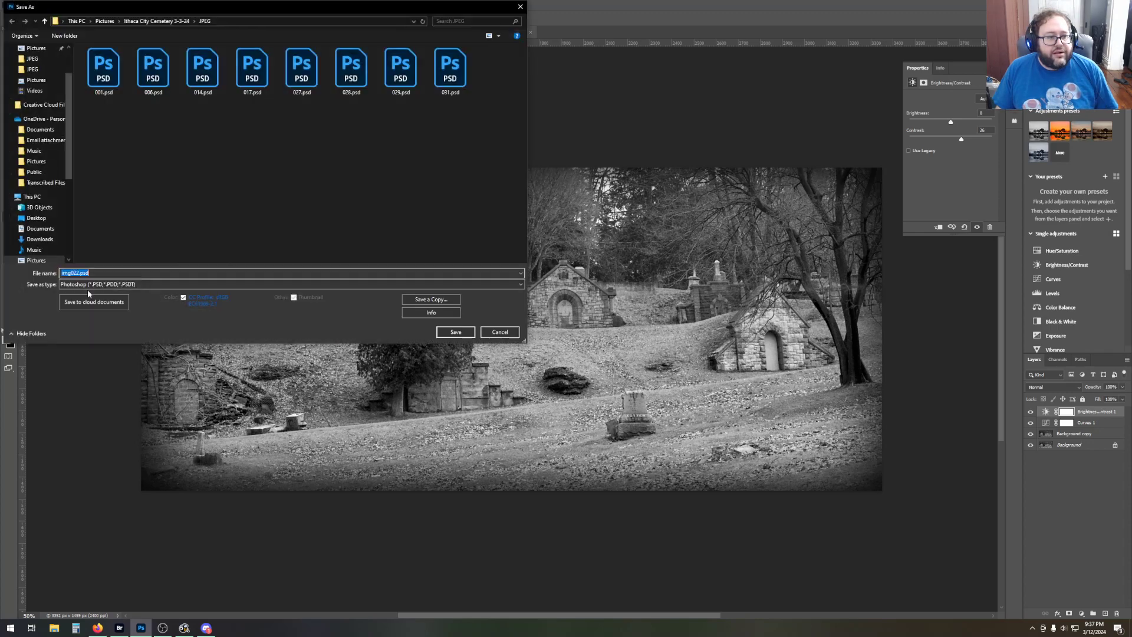
drag(69, 272, 59, 273)
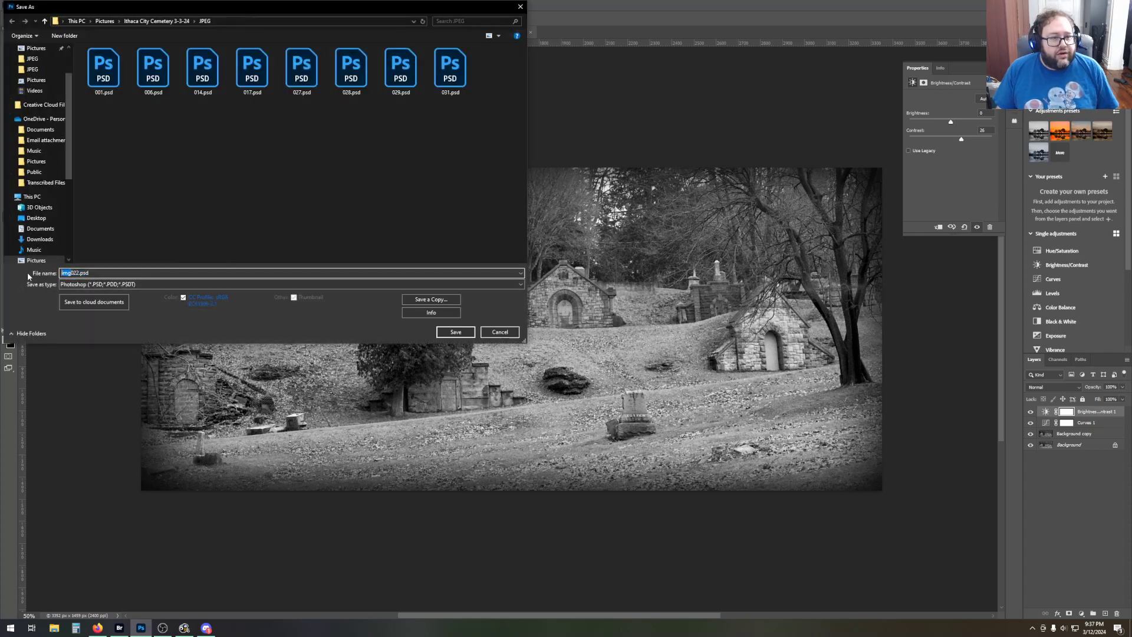
key(BackSpace)
key(Return)
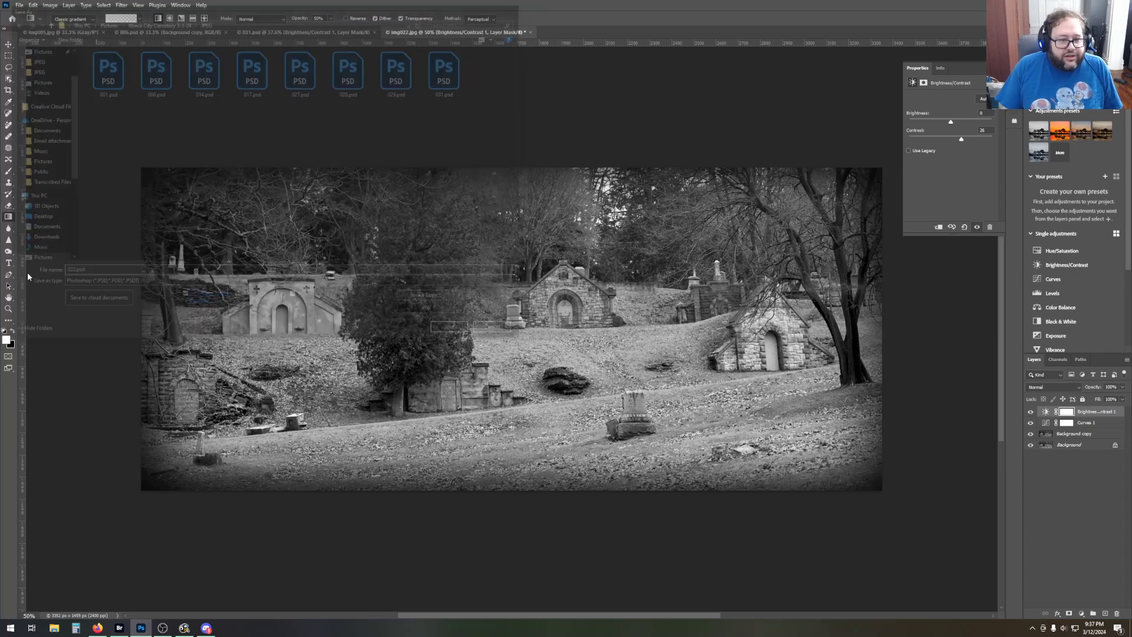
key(Return)
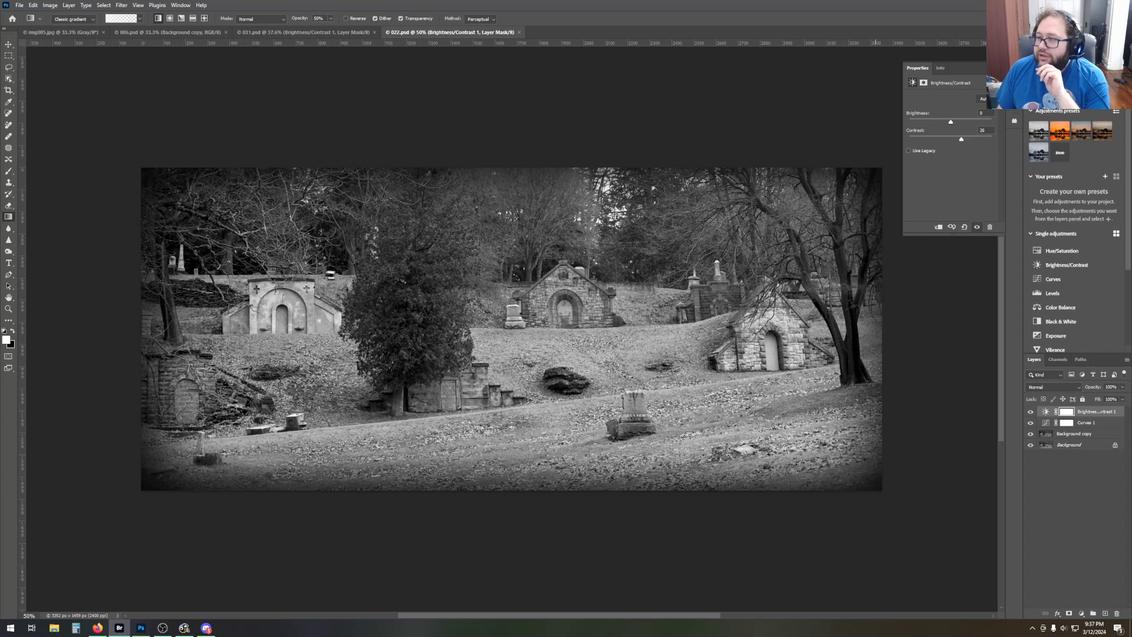
drag(1131, 82, 621, 2)
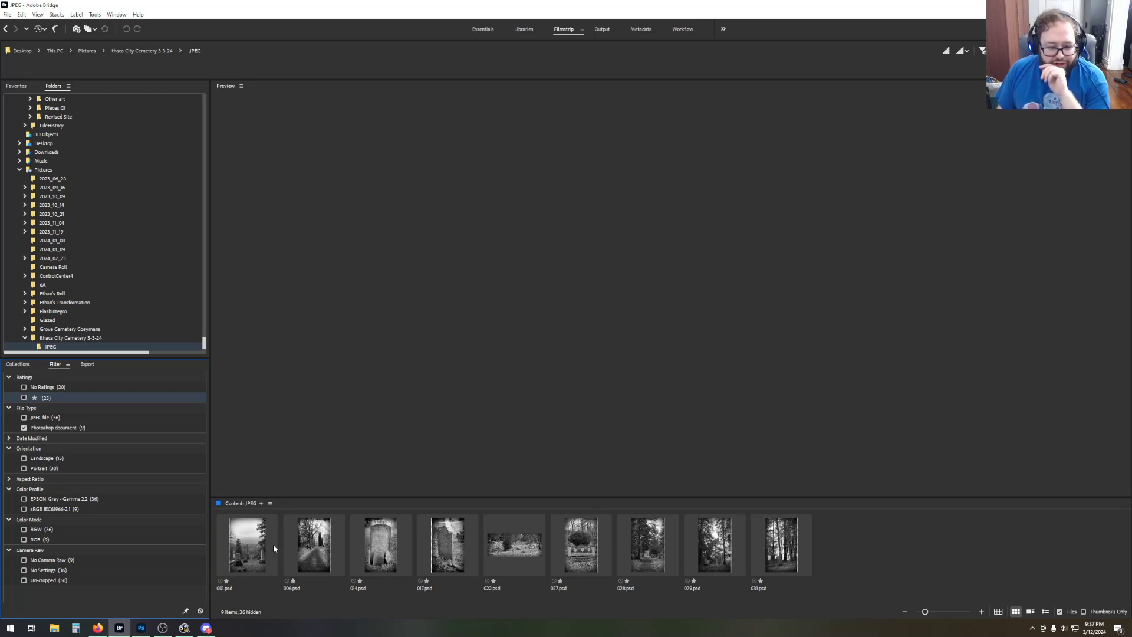
Compare the previews of the edited photos 001.psd and 006.psd, ending back on 001.psd.
click(250, 539)
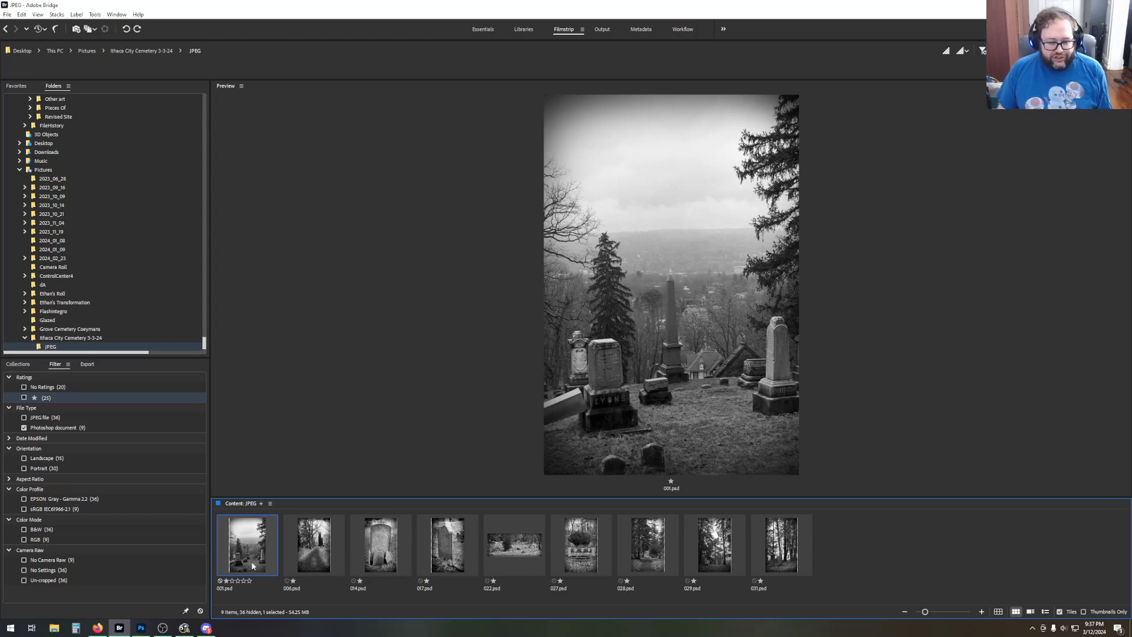
click(320, 557)
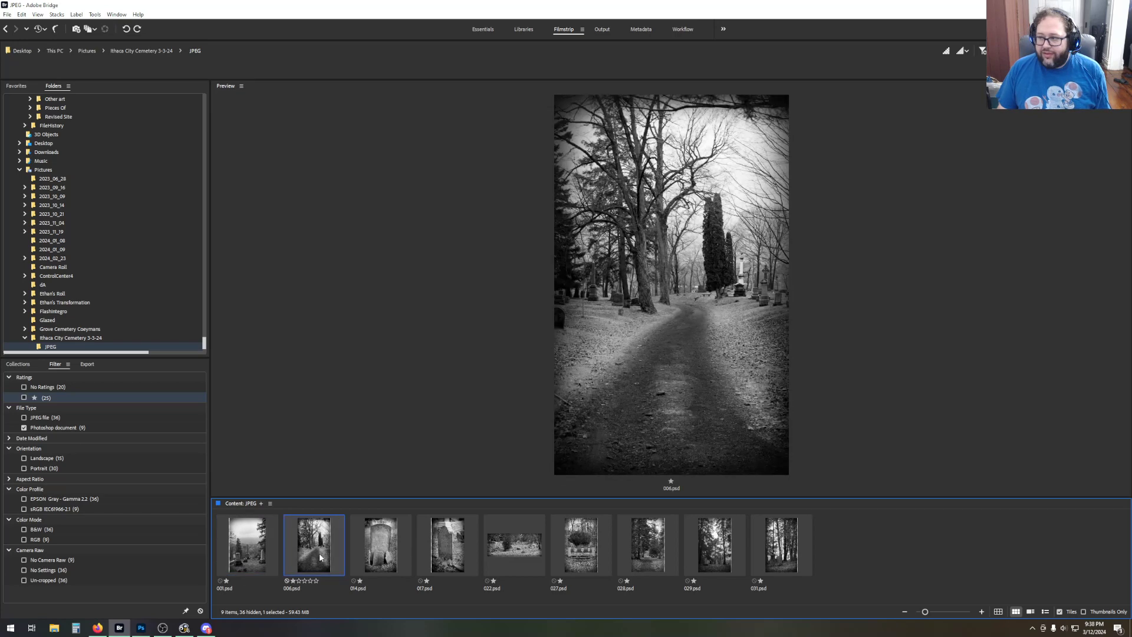
click(249, 544)
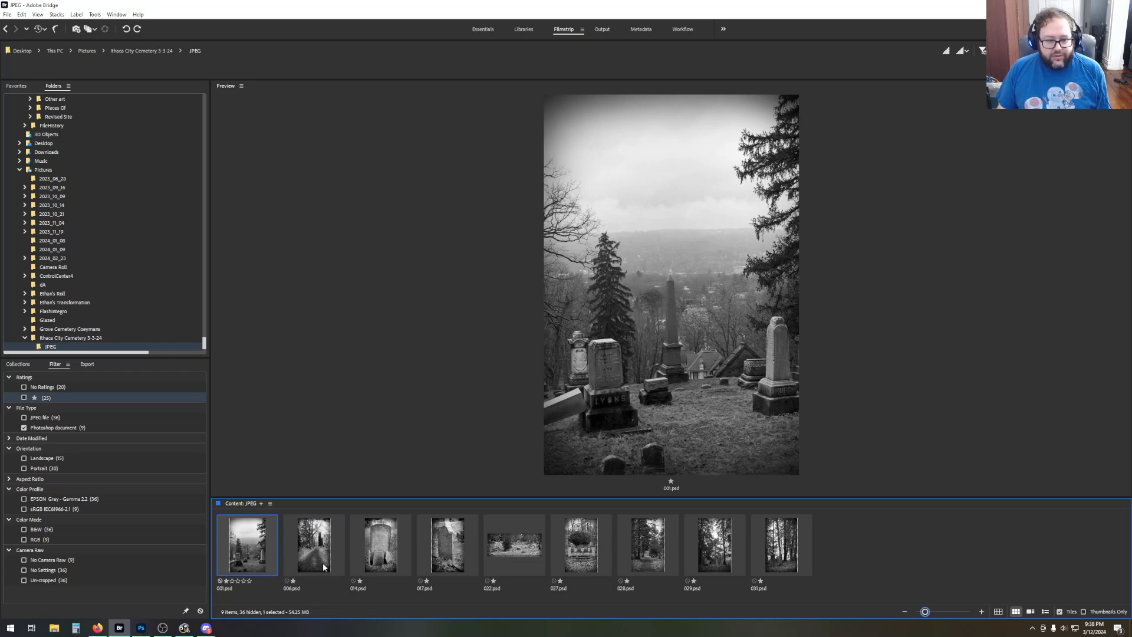
click(110, 16)
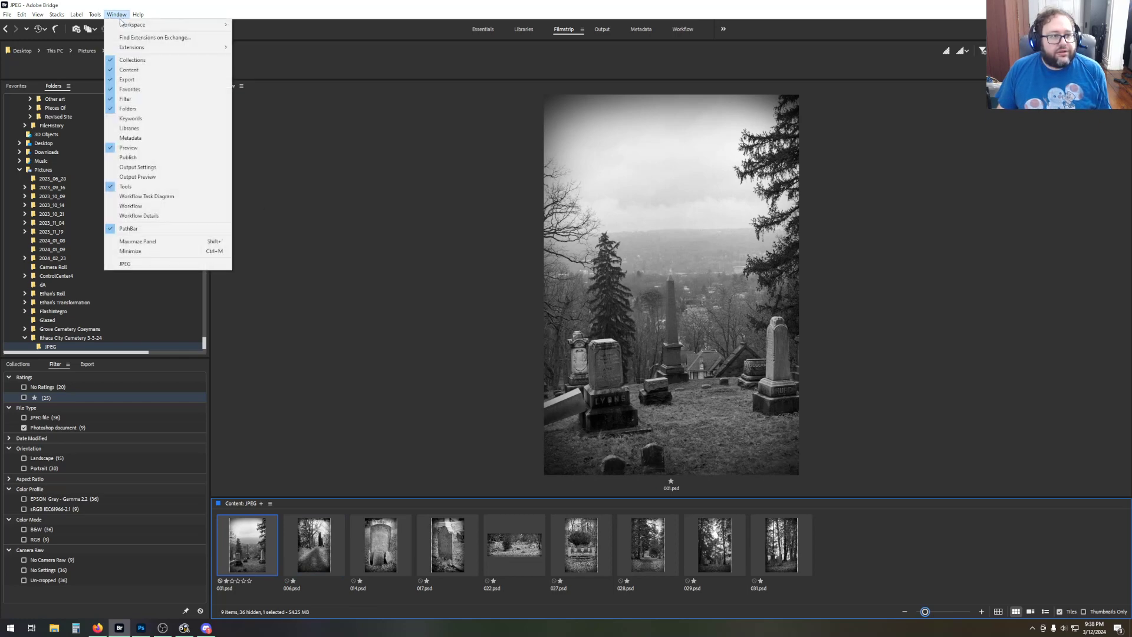
mouse_move(121, 26)
click(121, 14)
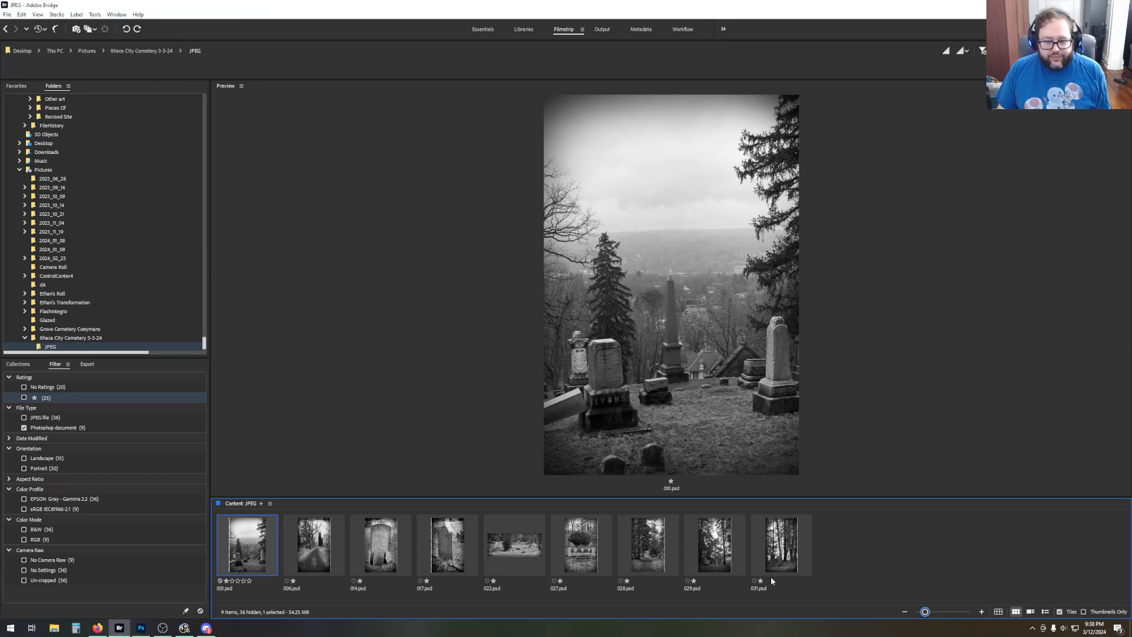
Enlarge the photo preview by shrinking the thumbnail strip below it to a thin row.
mouse_move(926, 611)
mouse_down()
mouse_move(940, 613)
mouse_move(931, 614)
mouse_up()
drag(749, 496, 751, 572)
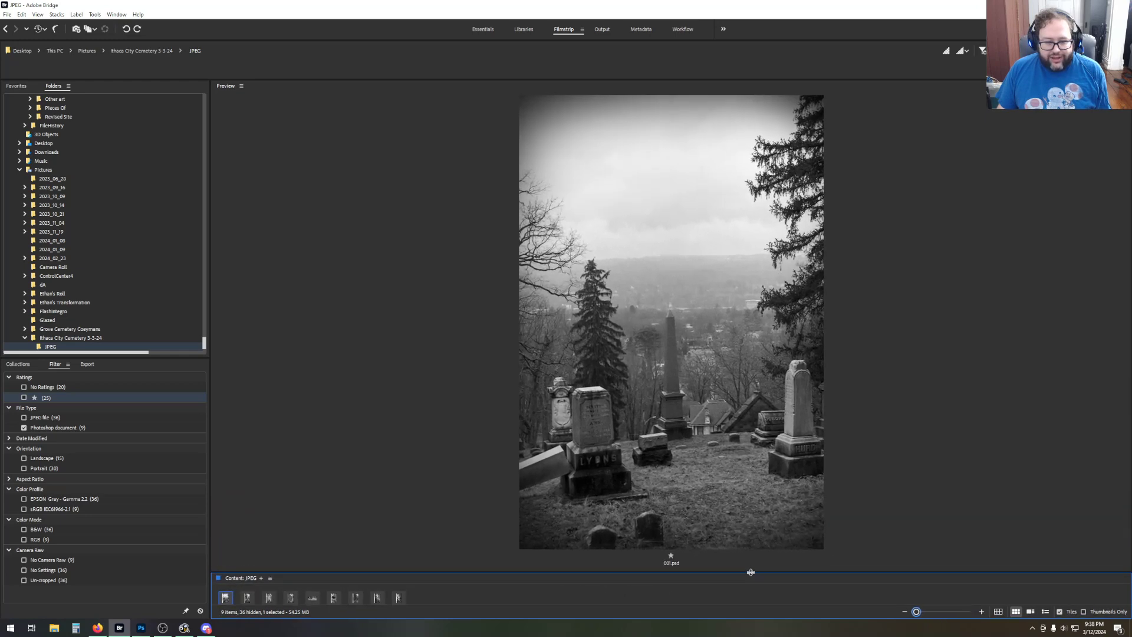
Review the remaining edited photos one by one from 006.psd through 031.psd, finishing back on 029.psd.
click(248, 598)
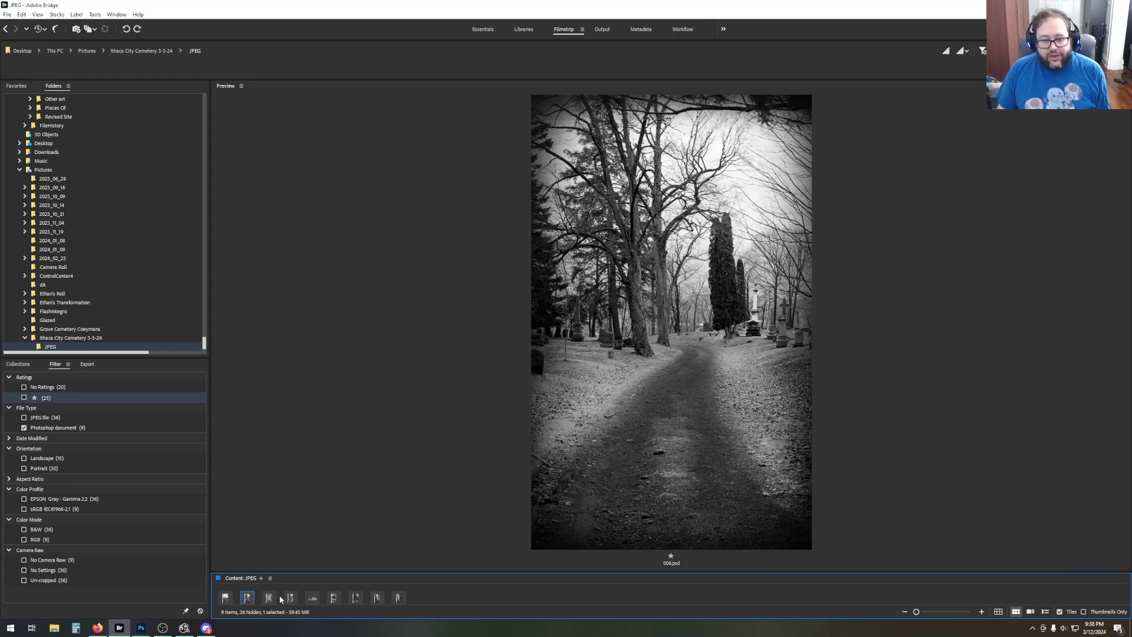
click(272, 600)
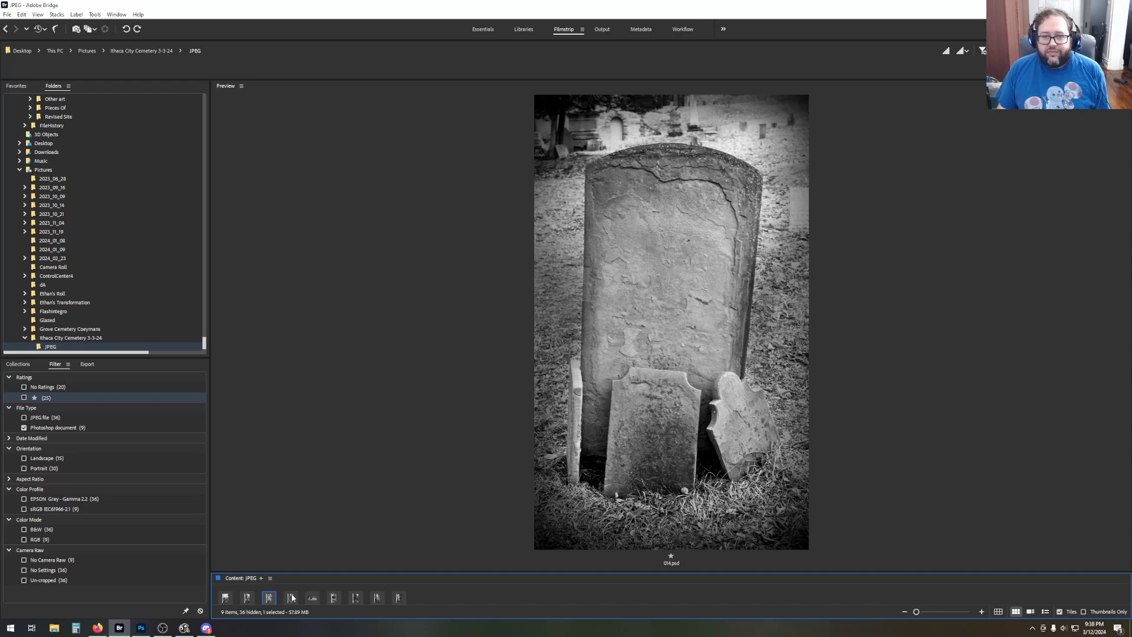
click(292, 598)
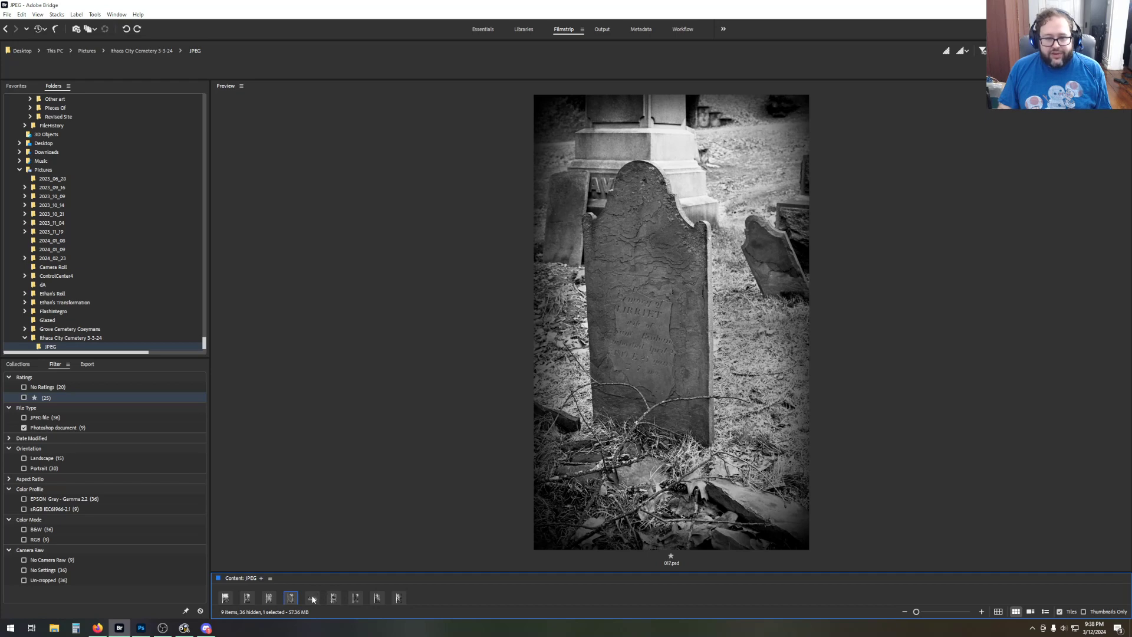
click(313, 598)
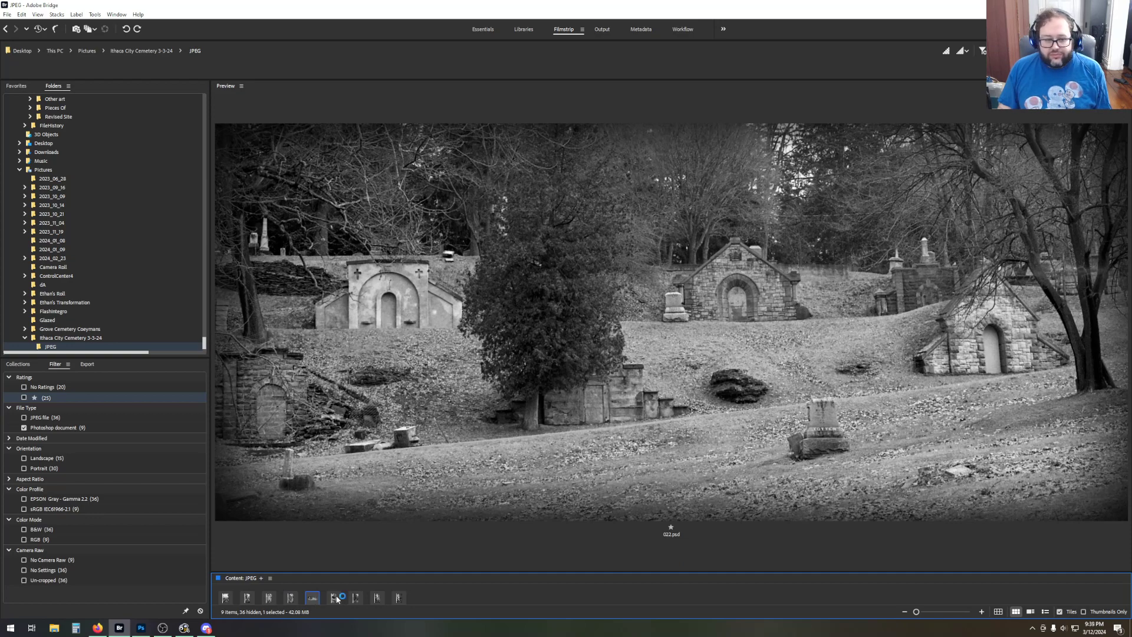
click(337, 600)
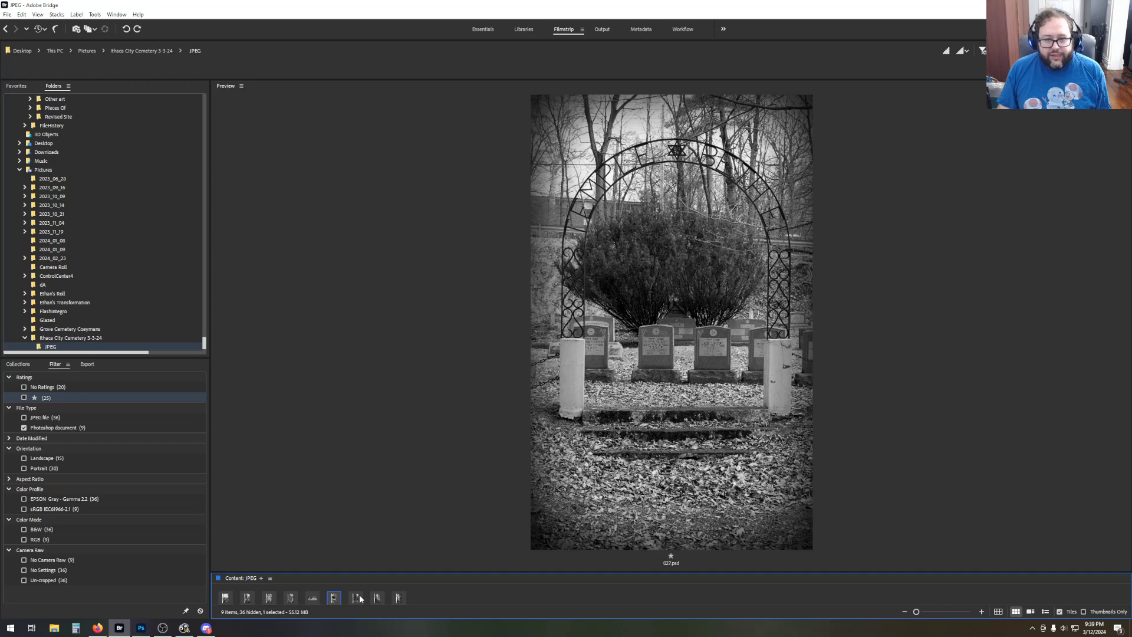
click(359, 598)
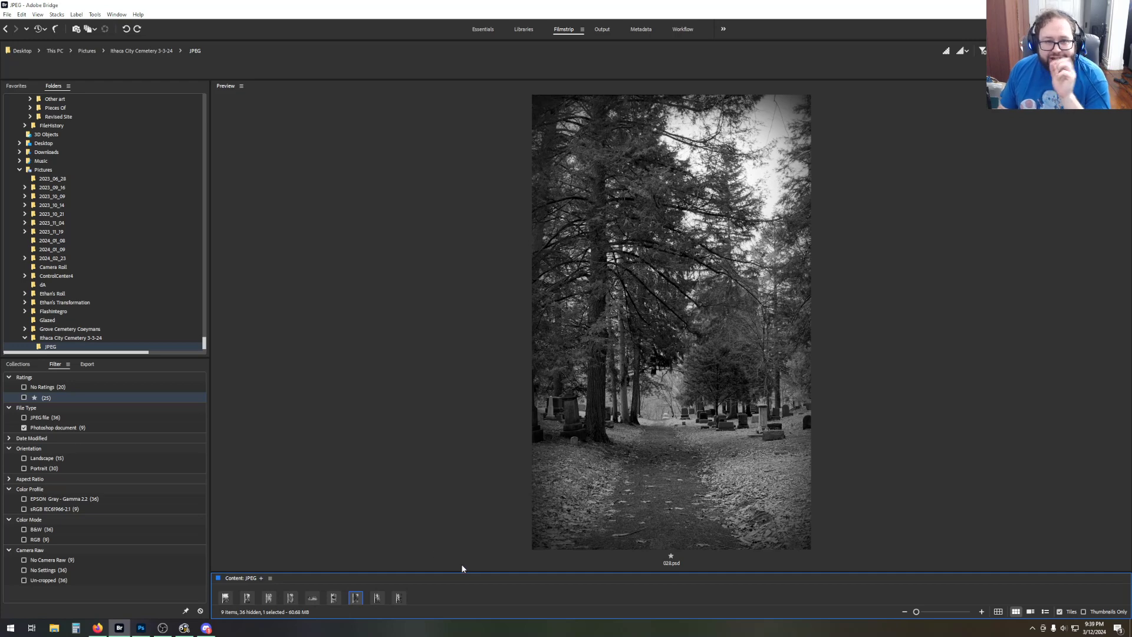
click(377, 600)
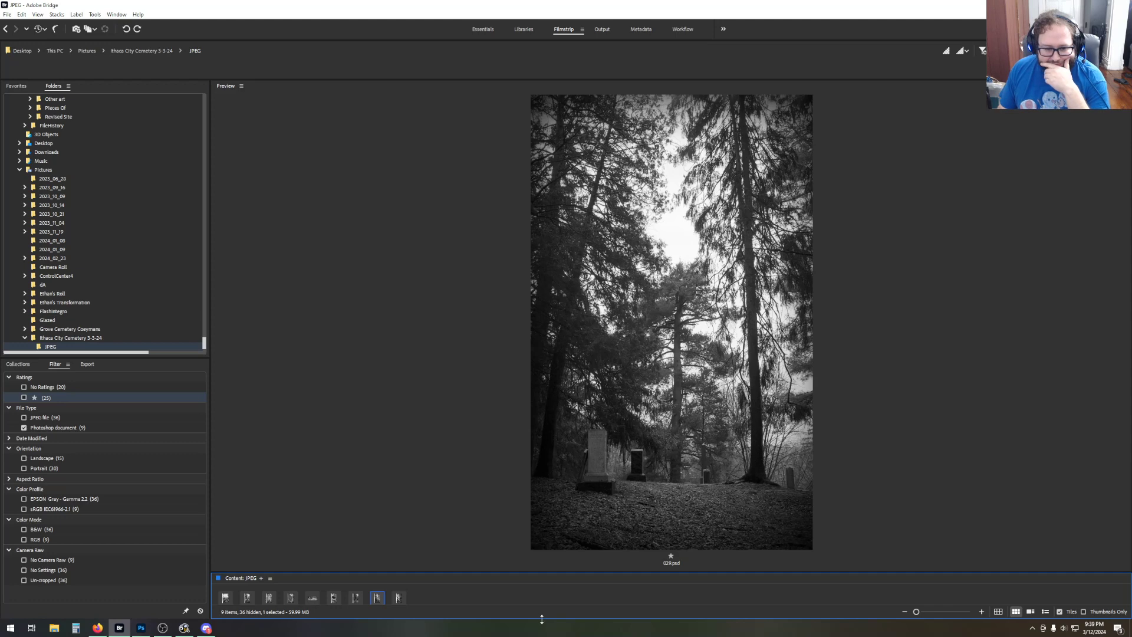
click(400, 598)
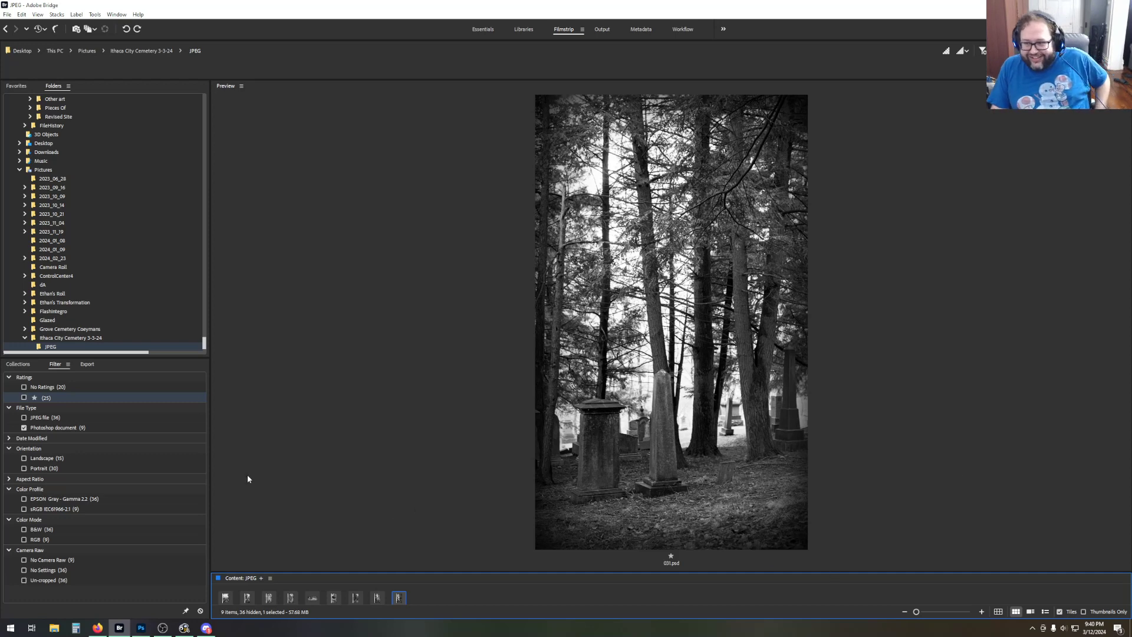
click(377, 598)
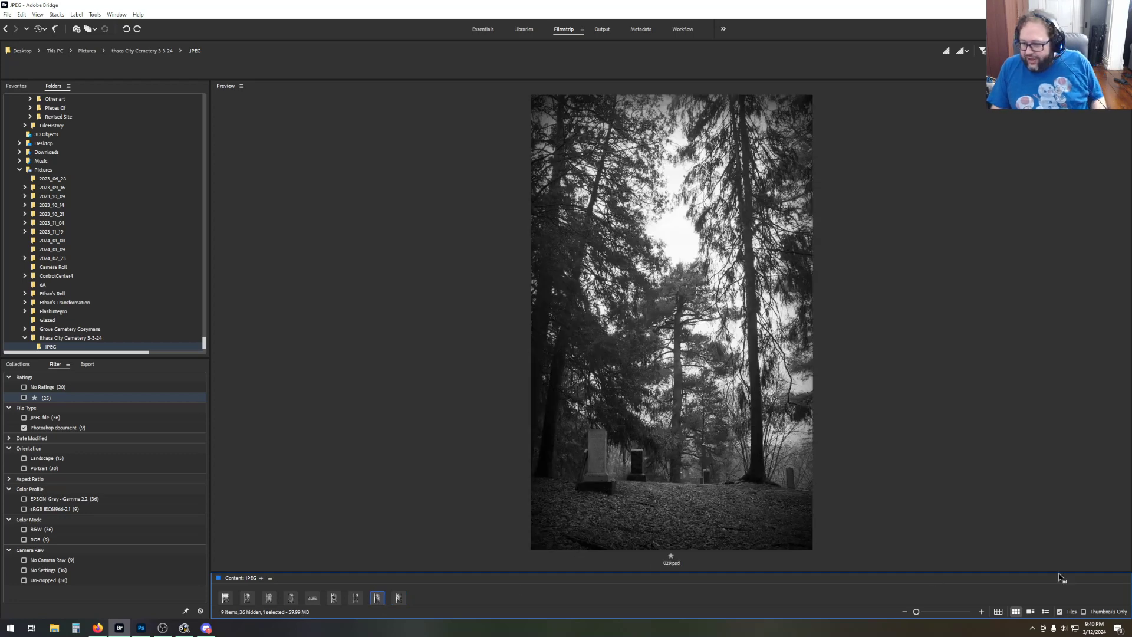
key(alt+Tab)
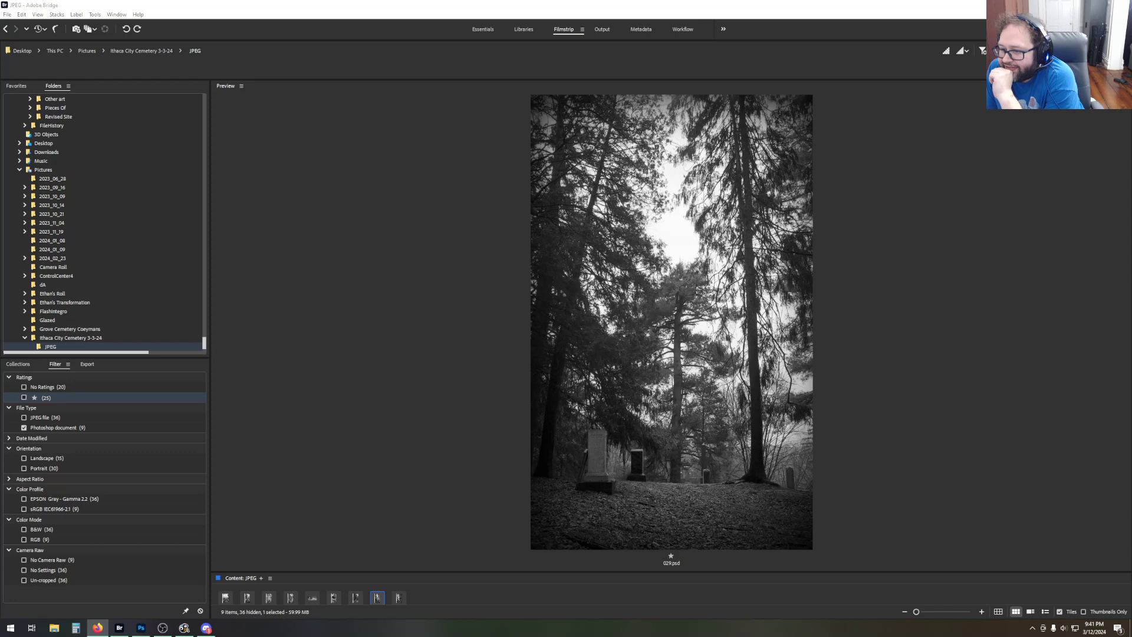
key(alt+Tab)
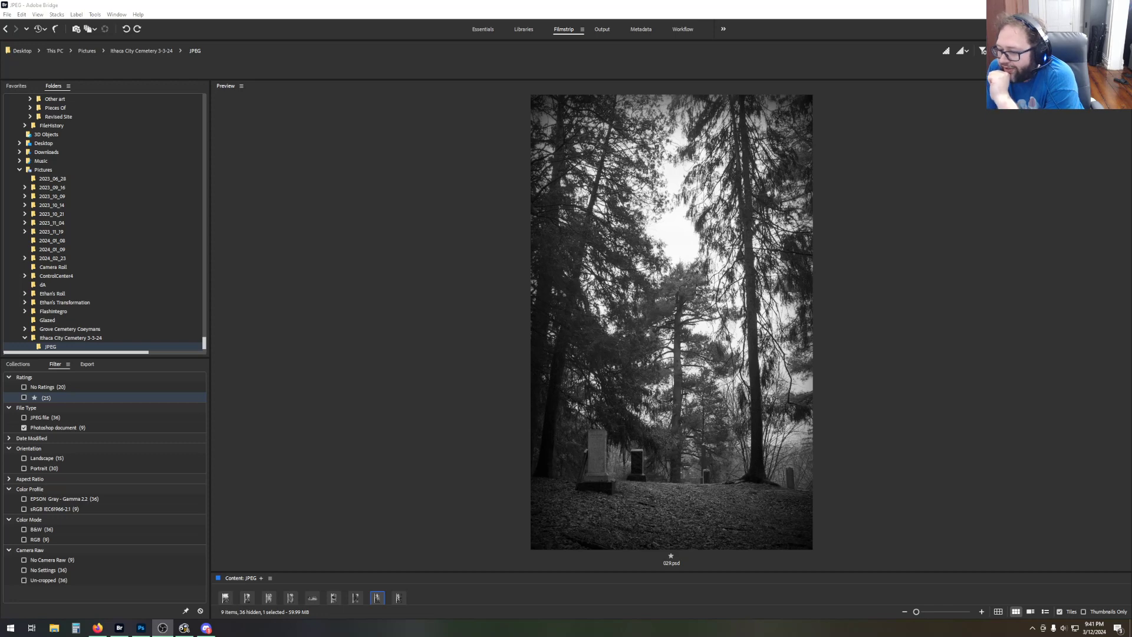
key(alt+Tab)
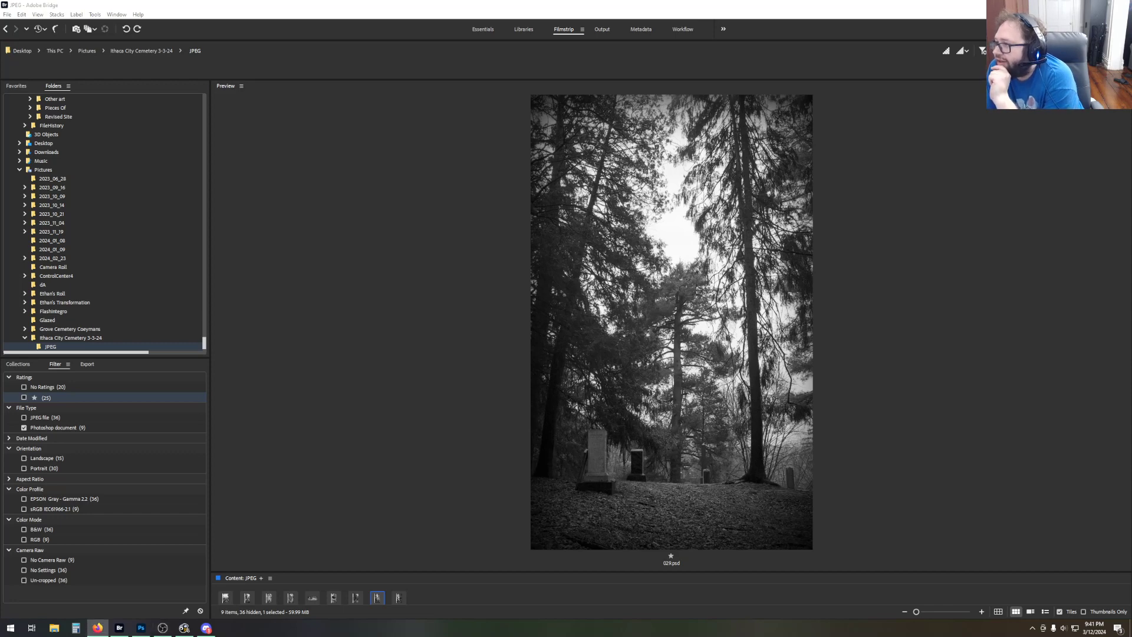